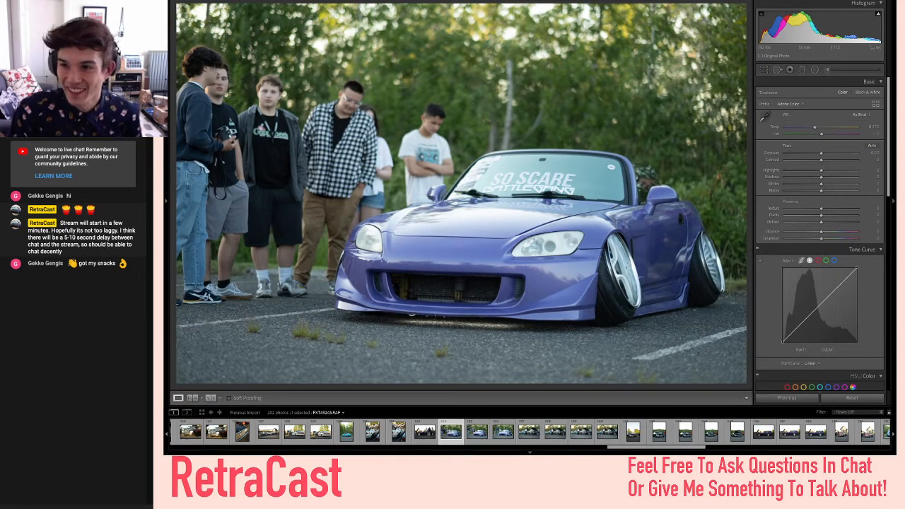
- Browse the imported car photo thumbnails back to the beginning of the set
mouse_move(546, 2)
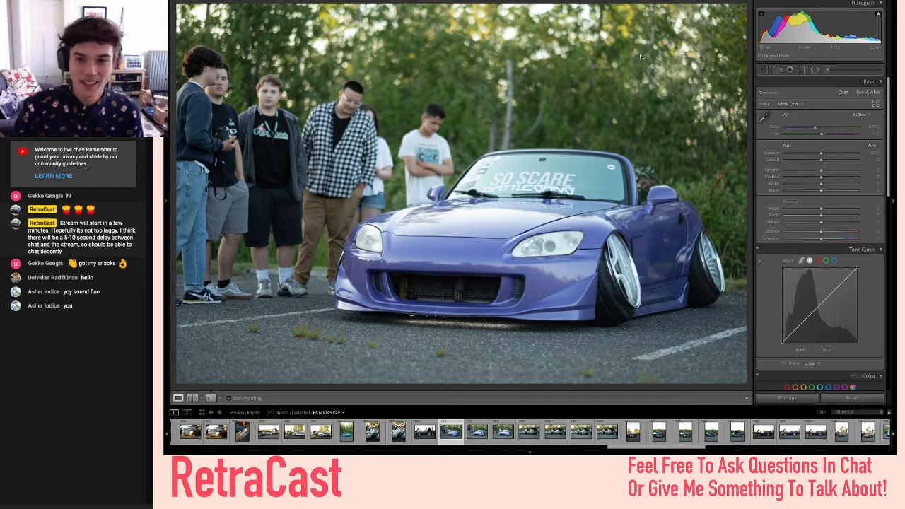
mouse_move(332, 4)
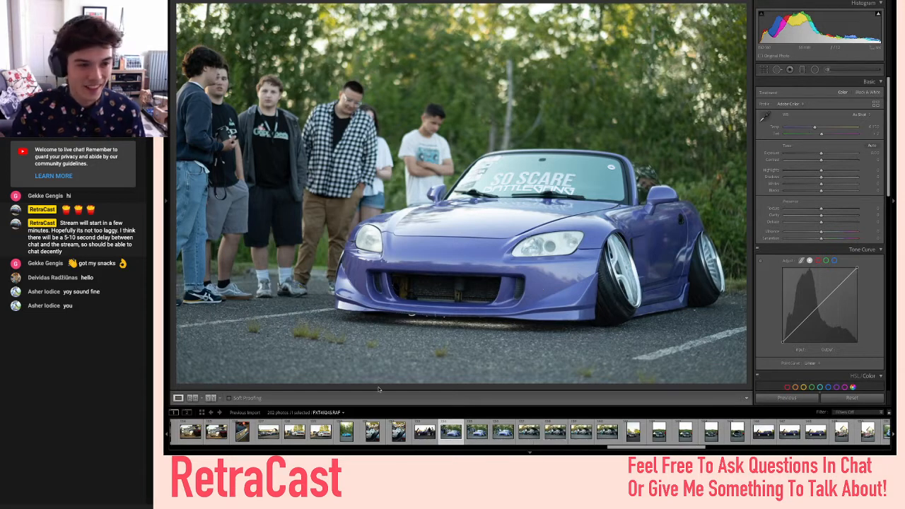
scroll(396, 432, up, 10)
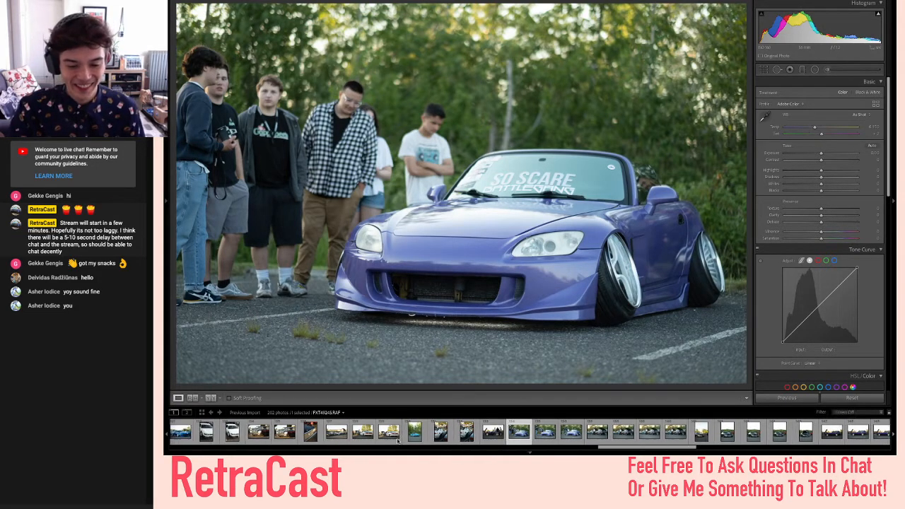
scroll(399, 440, up, 1)
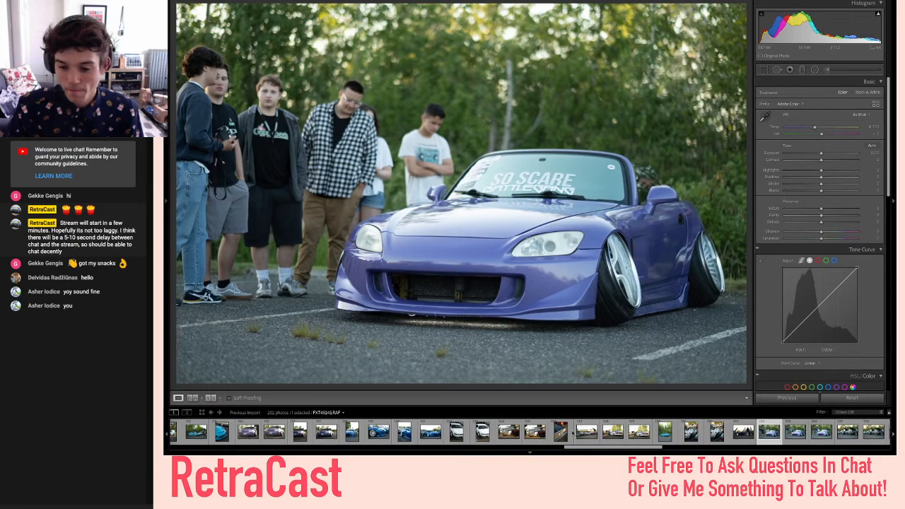
scroll(573, 428, down, 5)
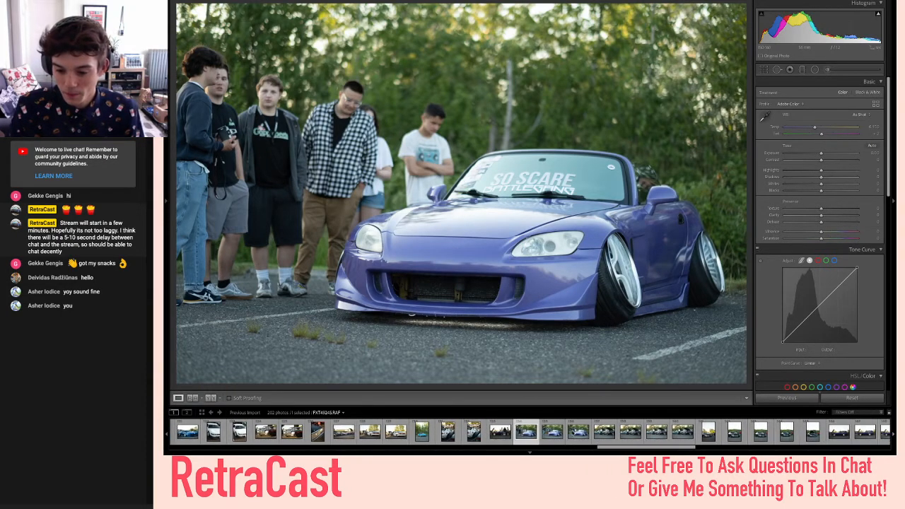
scroll(531, 431, up, 20)
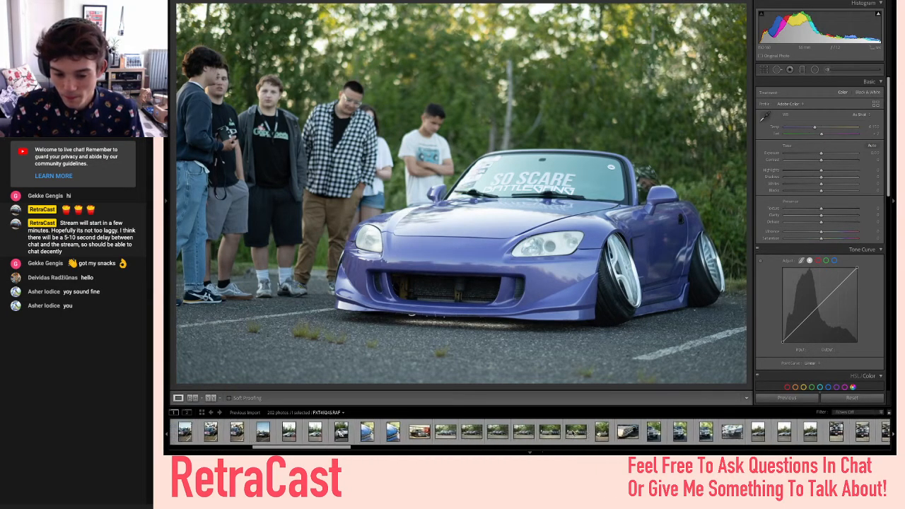
scroll(530, 431, up, 5)
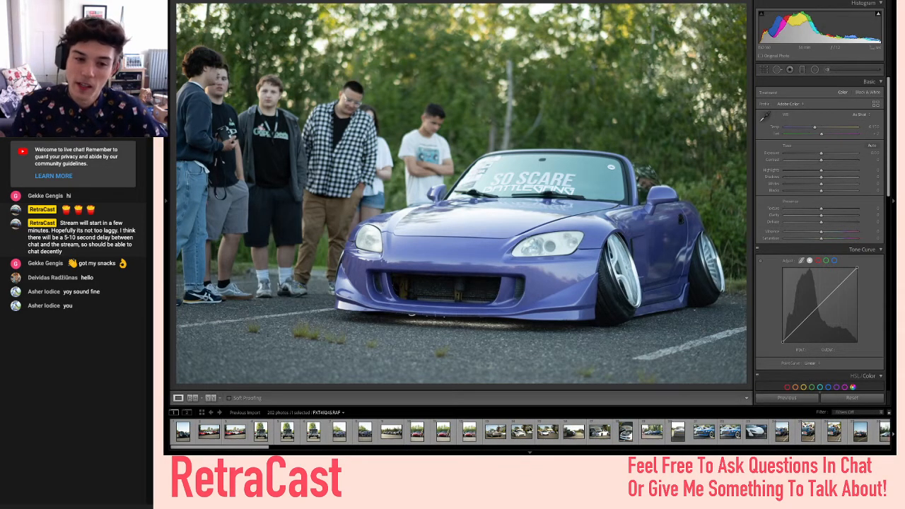
key(XF86MonBrightnessUp)
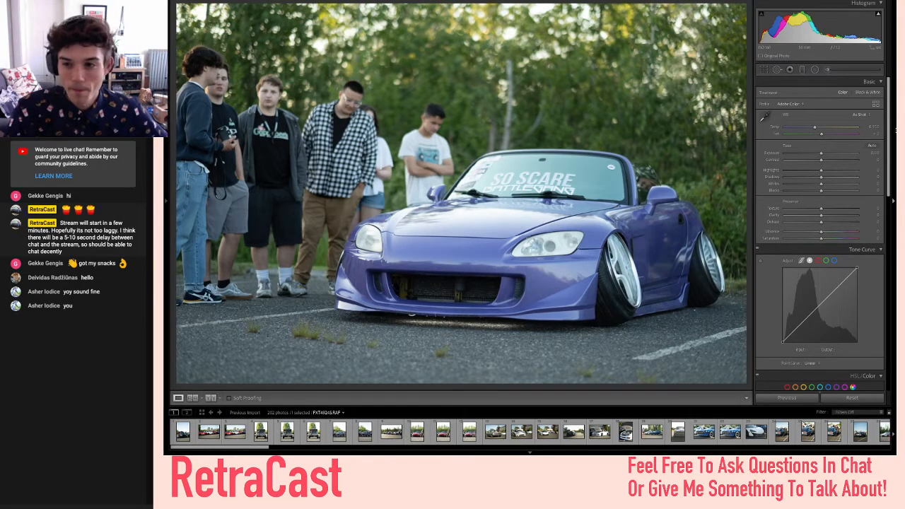
mouse_move(863, 2)
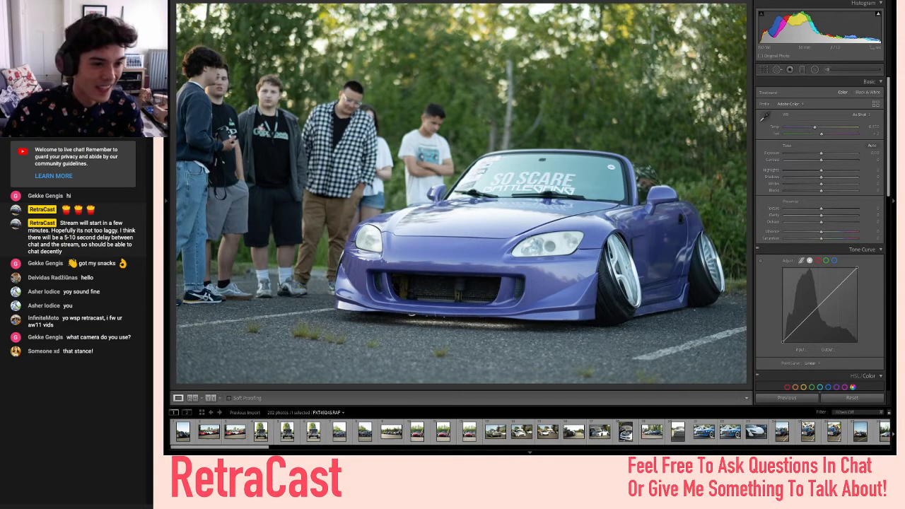
key(super+Tab)
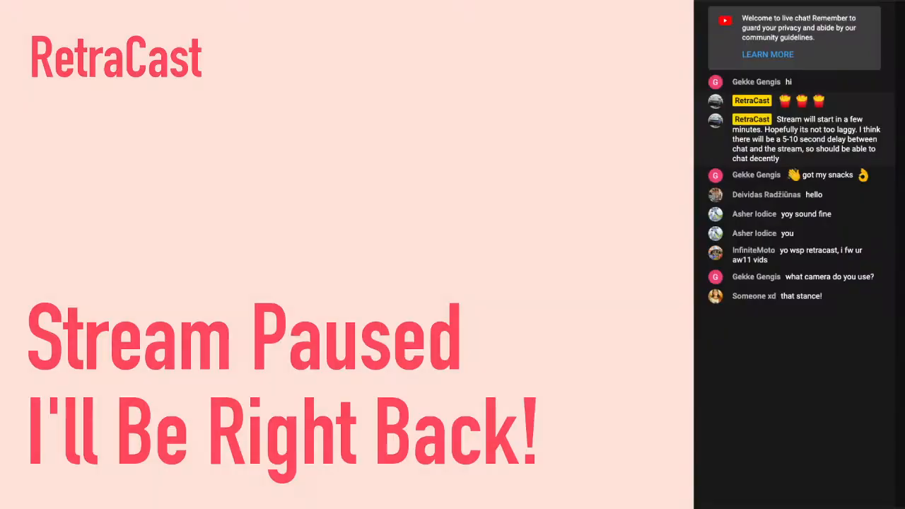
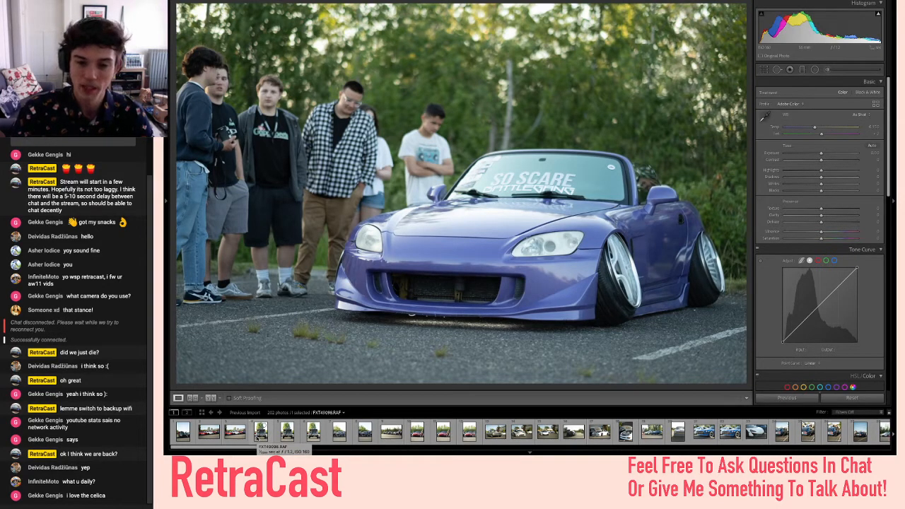
- Review the photos one by one, from the pickup truck with its hood open to the white McLaren
click(262, 433)
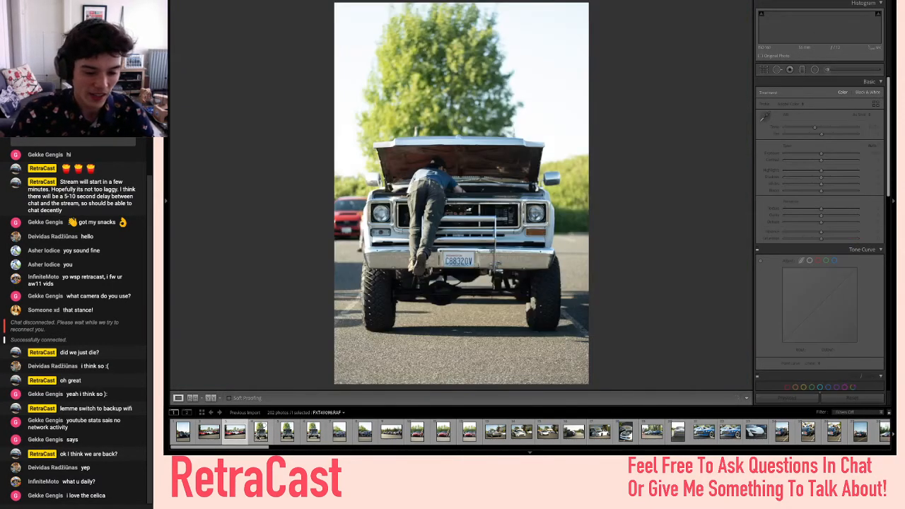
key(Right)
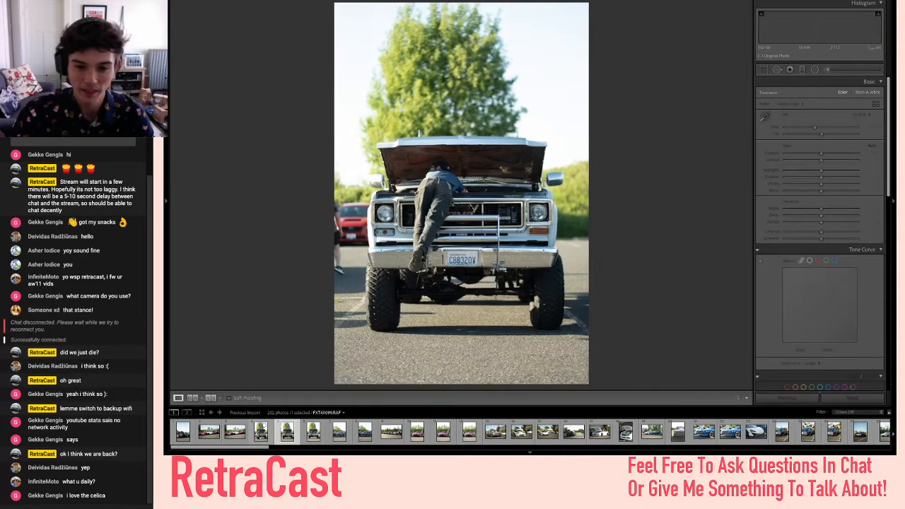
key(Right)
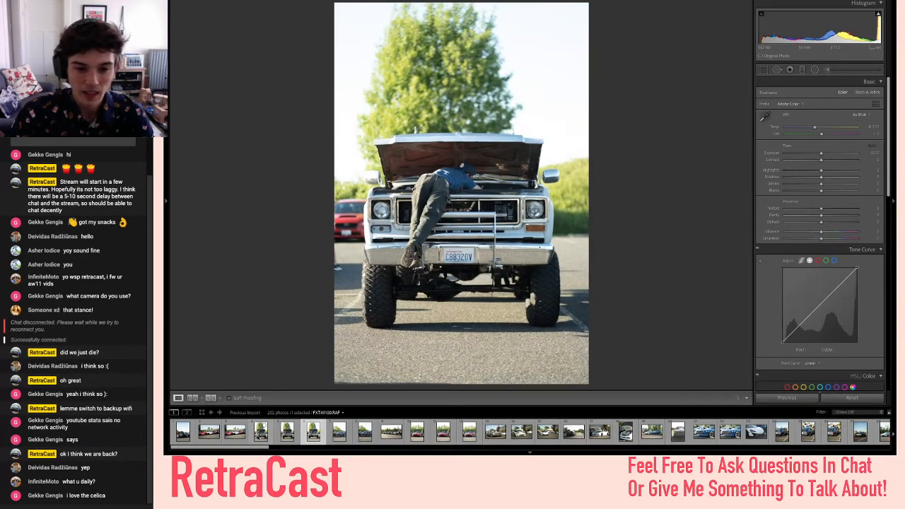
key(Right)
key(Right)
key(Right)
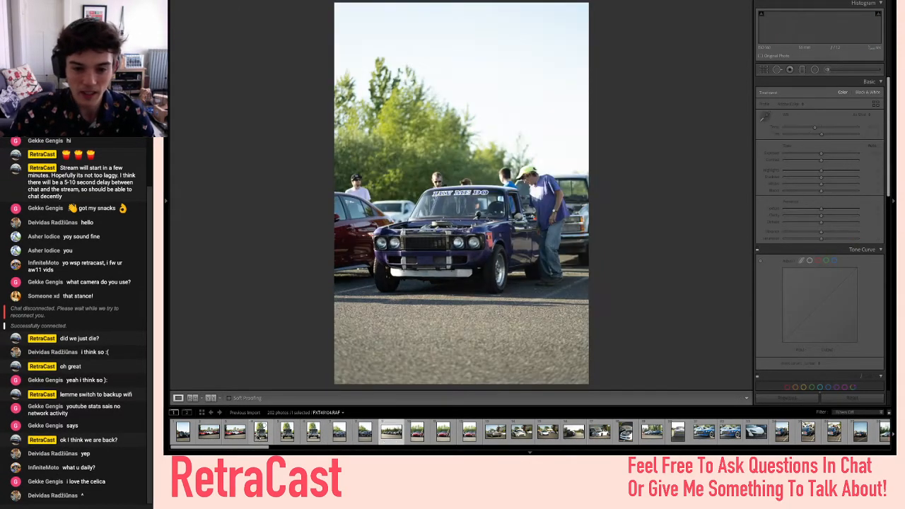
key(Right)
key(Right)
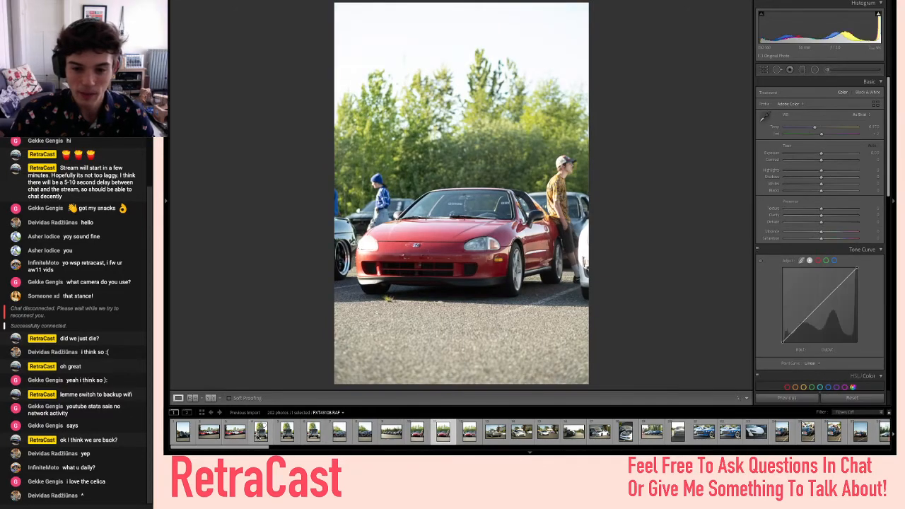
key(Right)
key(Right)
key(Right)
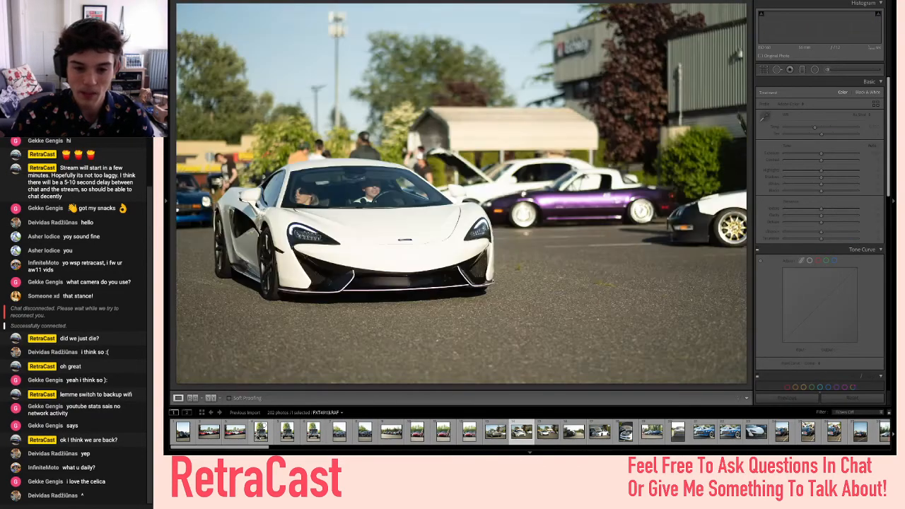
- Compare the front and rear shots of the white McLaren and the following white coupe with its hood open
key(Right)
key(Right)
key(Left)
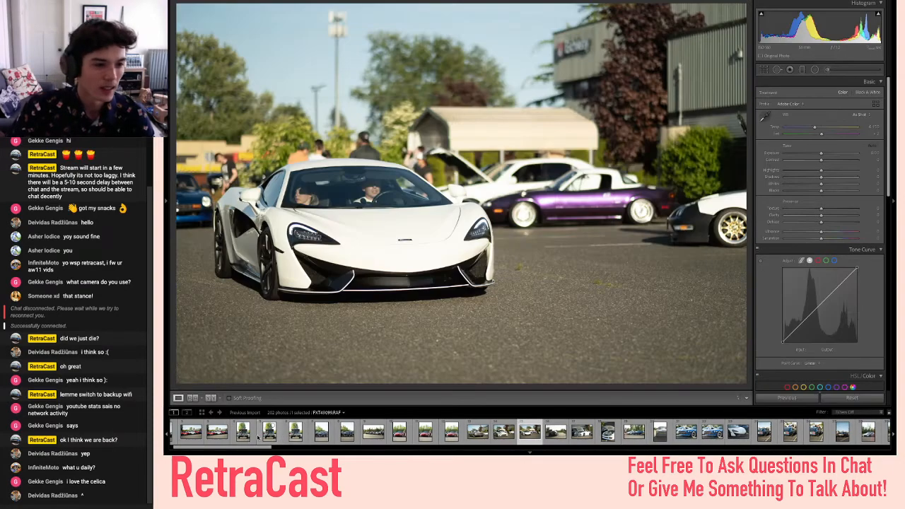
key(Right)
key(Right)
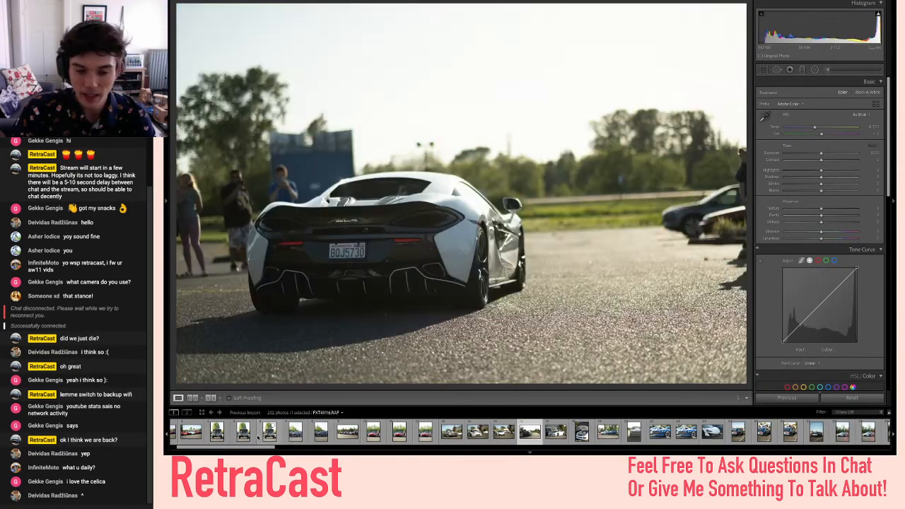
key(Left)
key(Left)
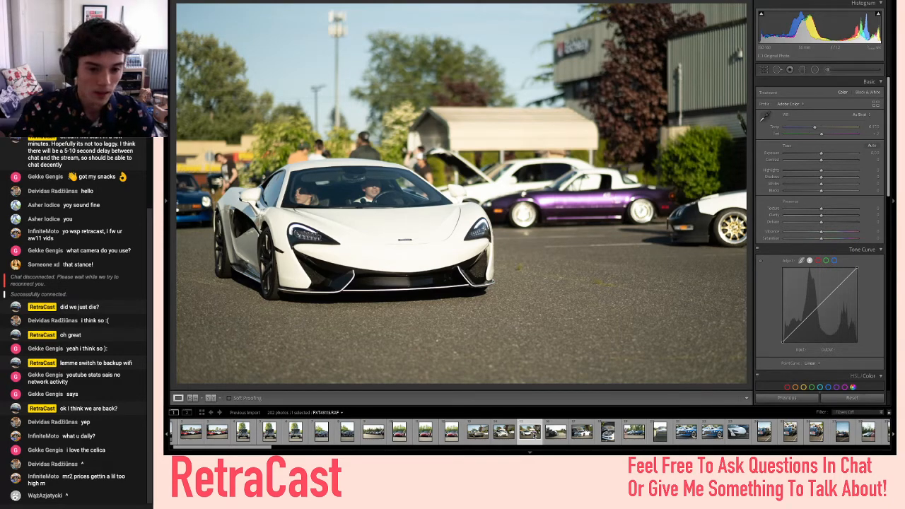
key(Right)
key(Right)
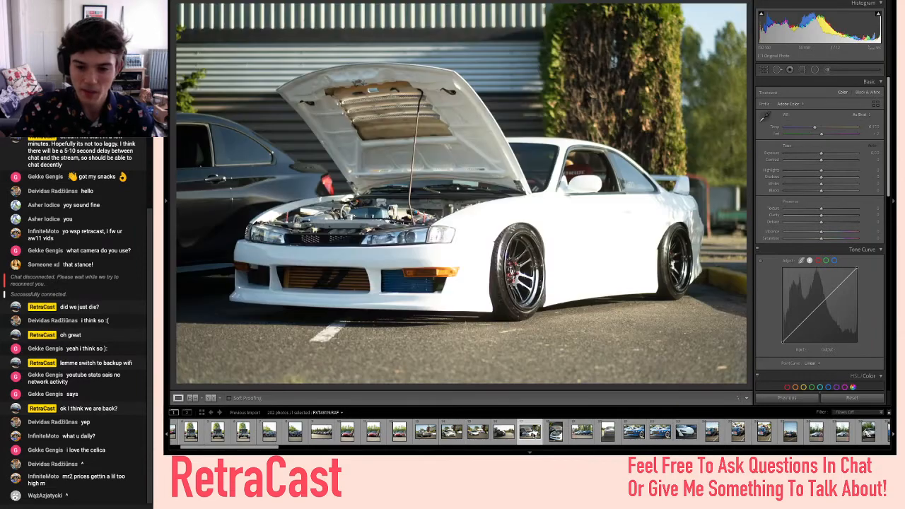
key(Left)
key(Left)
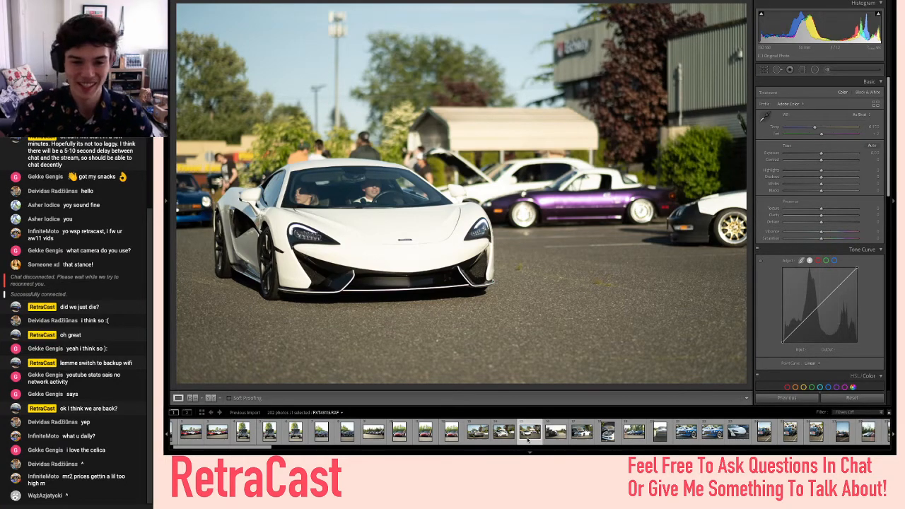
- Review the photos after the McLaren front shot, up to the white McLaren parked beside the blue classic coupe
key(Right)
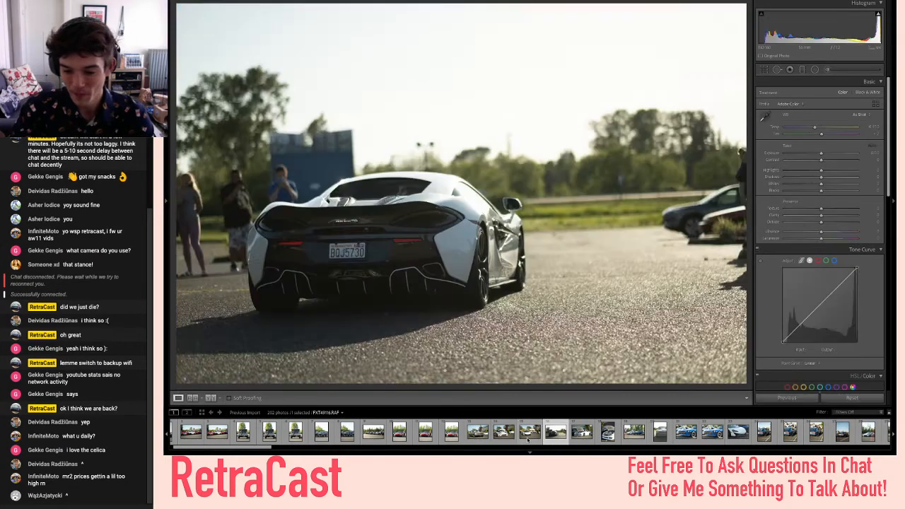
key(Right)
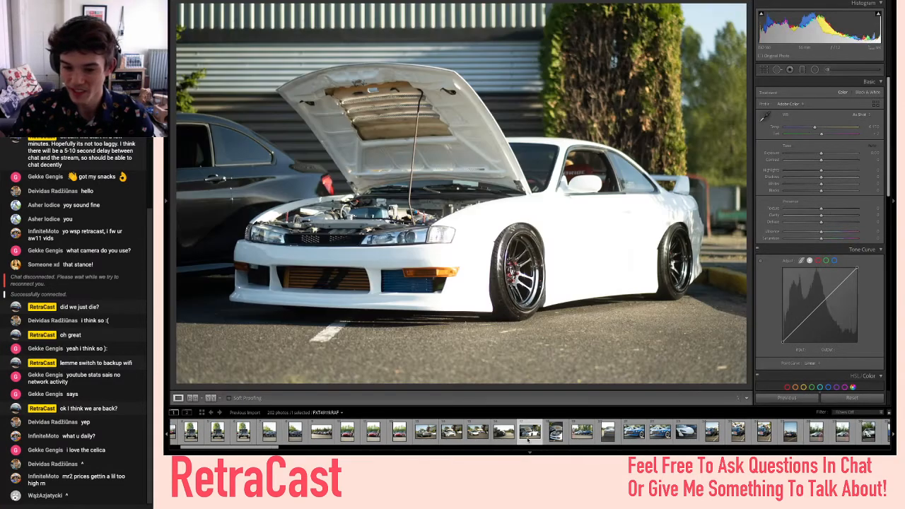
key(Right)
key(Right)
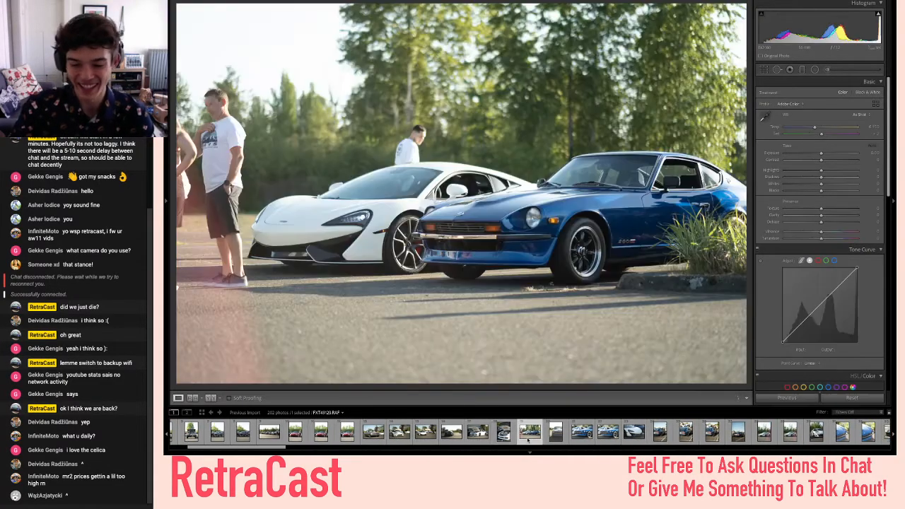
key(Right)
click(528, 432)
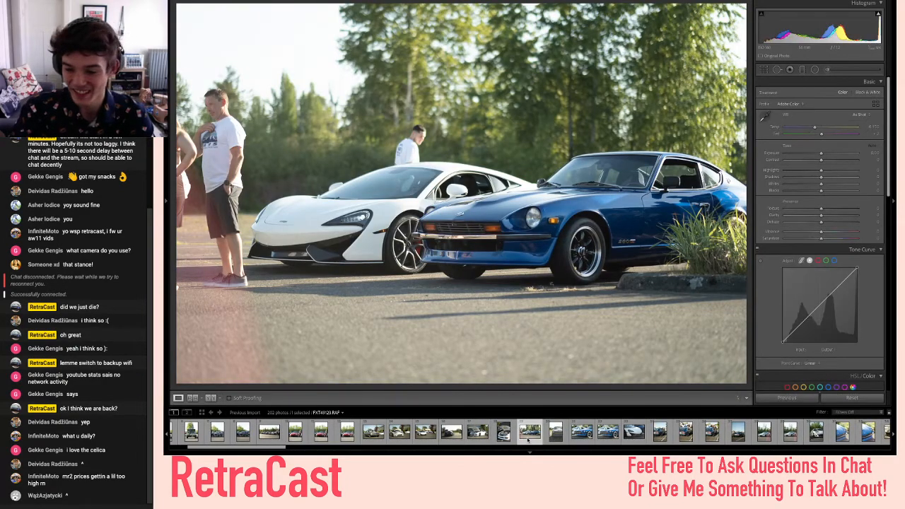
- View the close-up of the Plymouth's grille further along the set, and the earlier shot of it beside the black Firebird
scroll(658, 437, down, 8)
scroll(658, 437, down, 1)
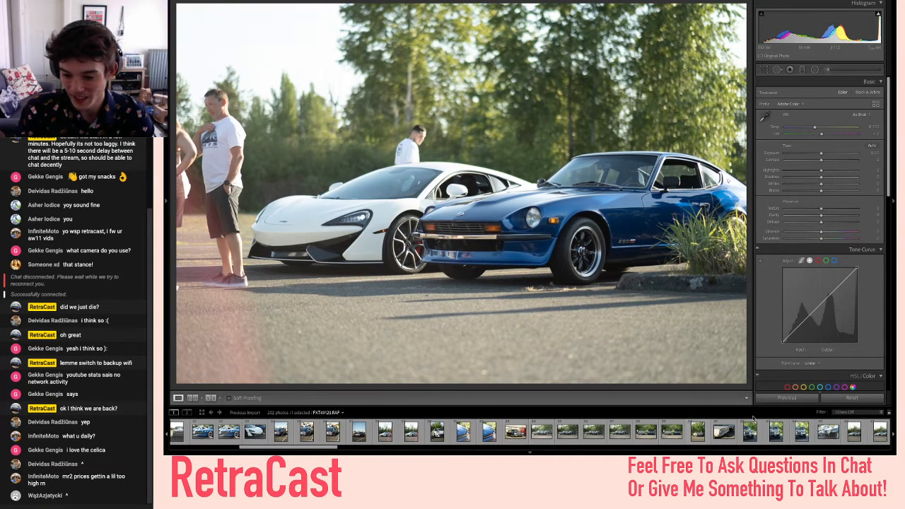
scroll(513, 431, down, 3)
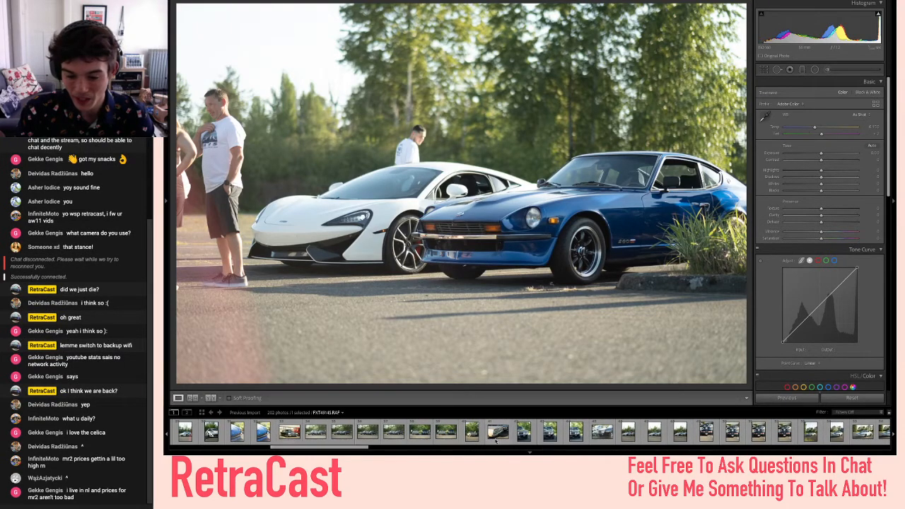
click(497, 439)
key(Left)
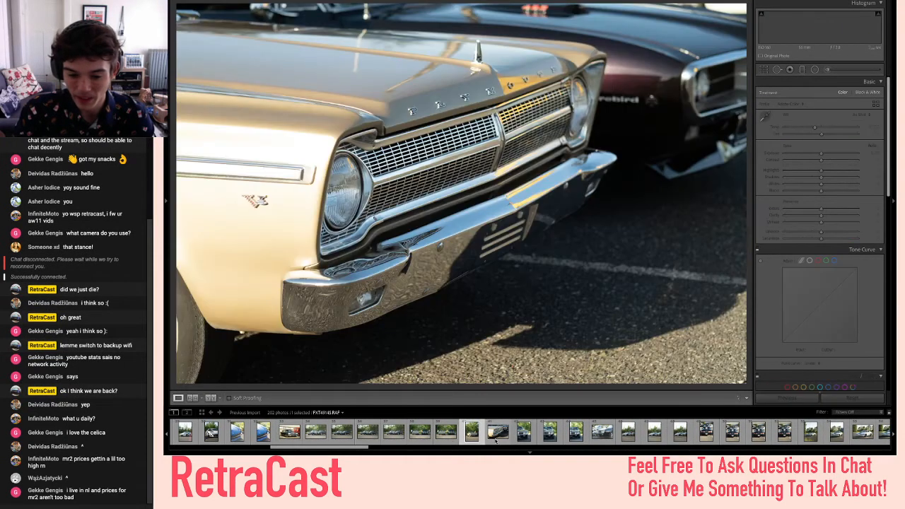
key(Left)
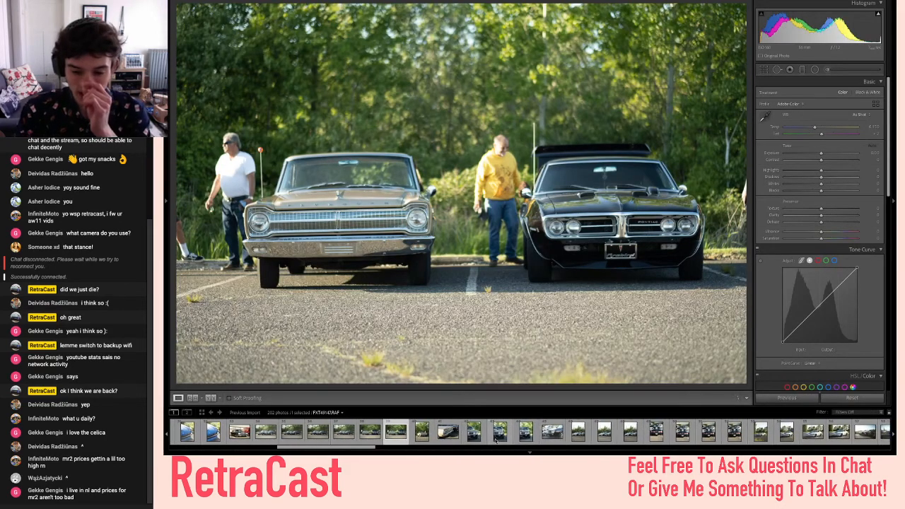
- Look over the thumbnails after the two classic cars, and return to the beginning of the photo set
scroll(495, 439, down, 5)
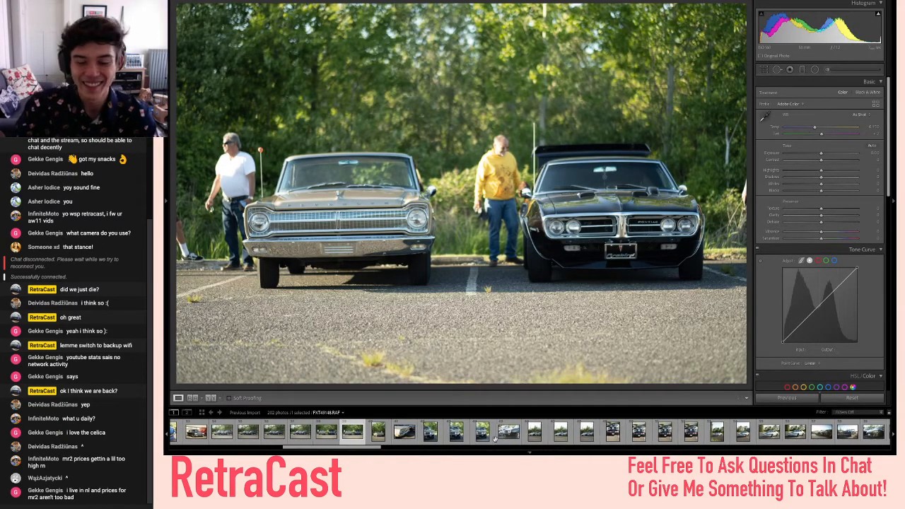
scroll(496, 440, down, 7)
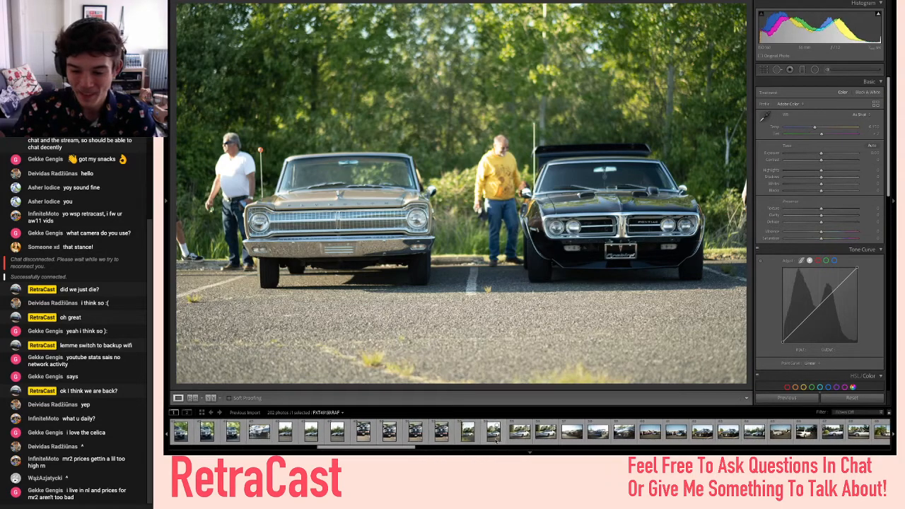
scroll(496, 440, down, 5)
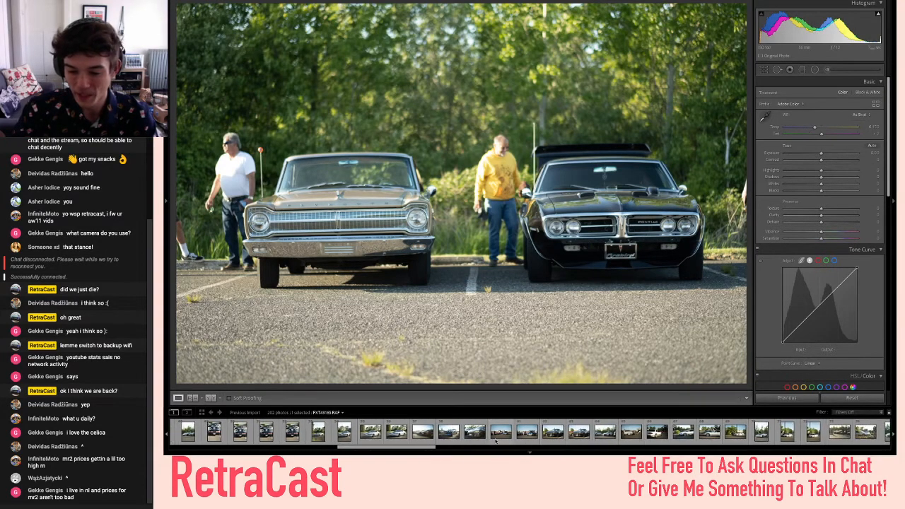
scroll(496, 440, down, 4)
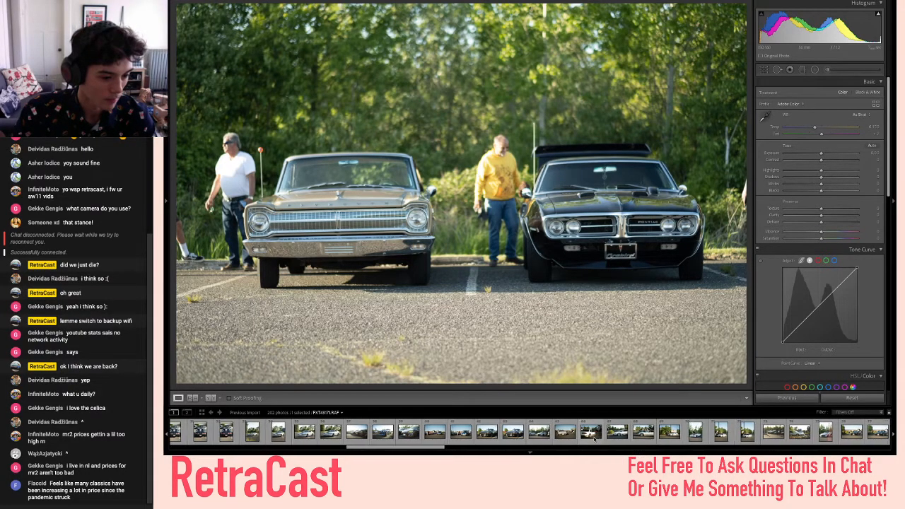
scroll(390, 438, up, 10)
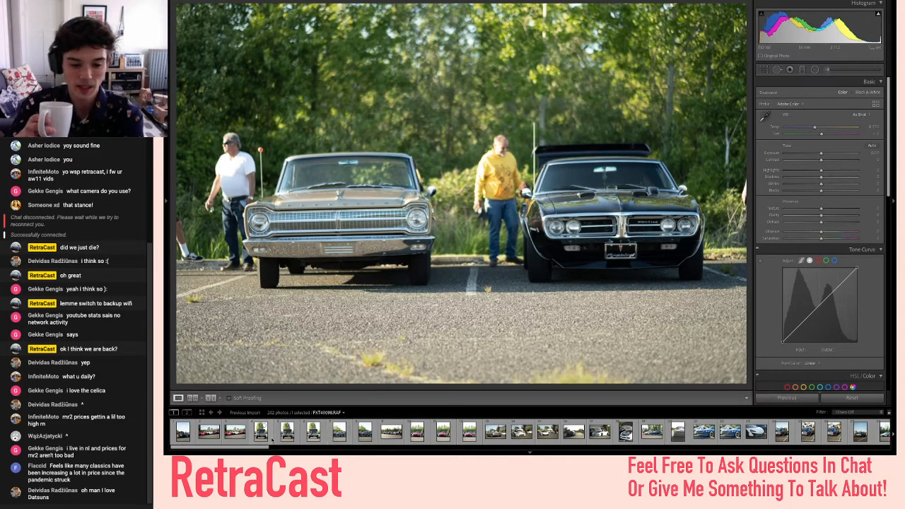
- View the shot of the white truck with its hood open, and the portrait shot of the purple pickup
click(295, 427)
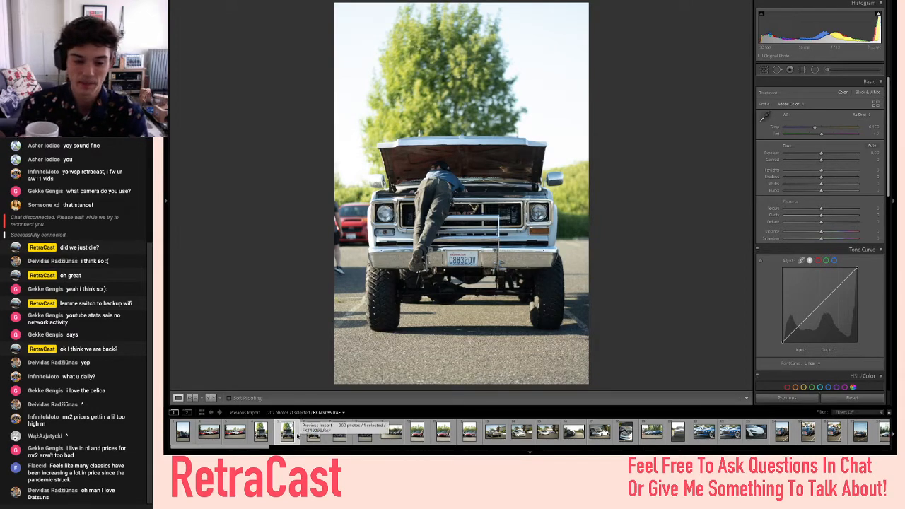
click(313, 448)
scroll(310, 439, up, 10)
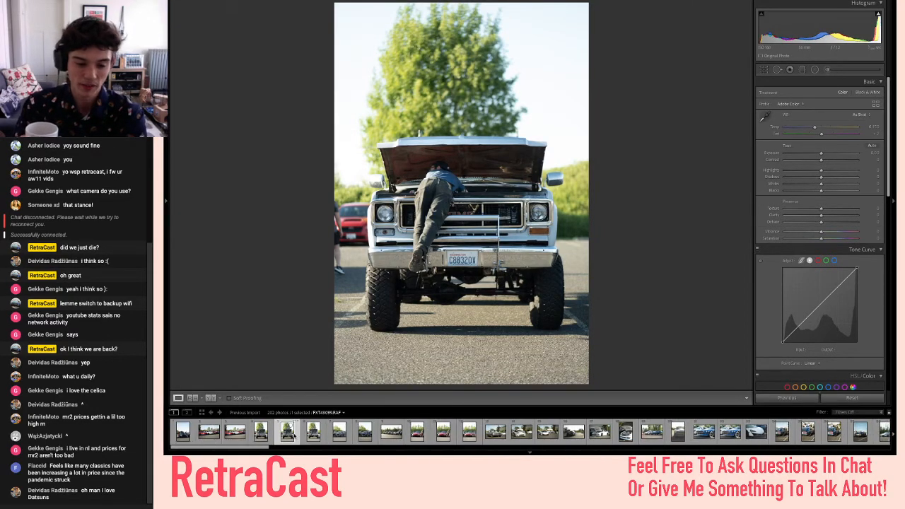
click(342, 433)
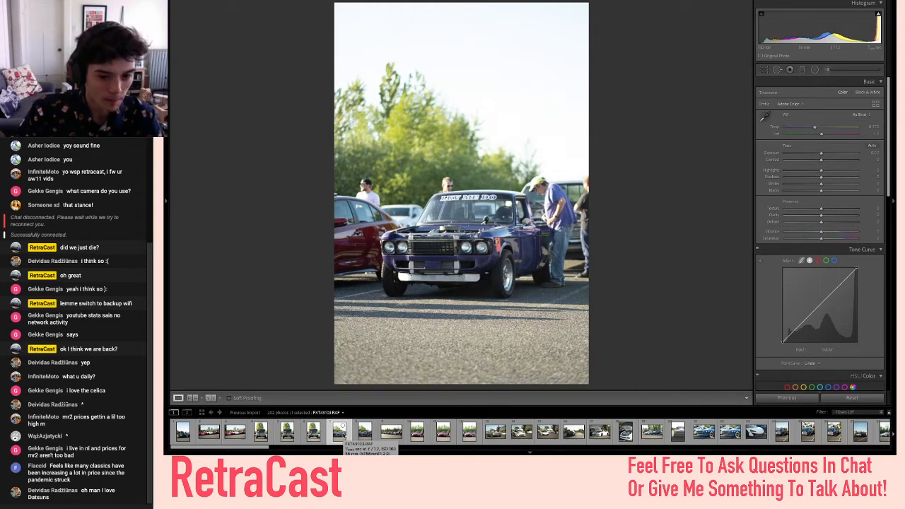
- Compare the two similar front close-ups of the blue Datsun beside the white McLaren, and open FXT49125.RAF
scroll(443, 437, down, 2)
scroll(443, 437, down, 5)
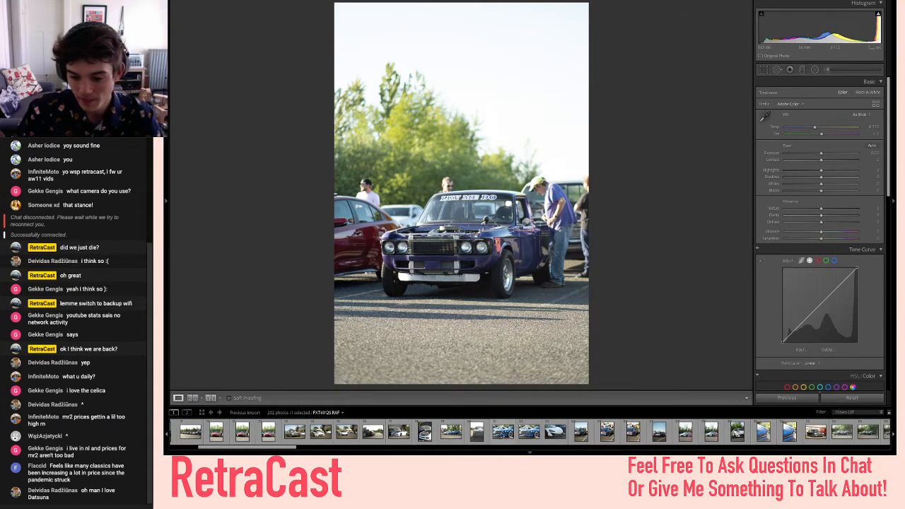
key(Right)
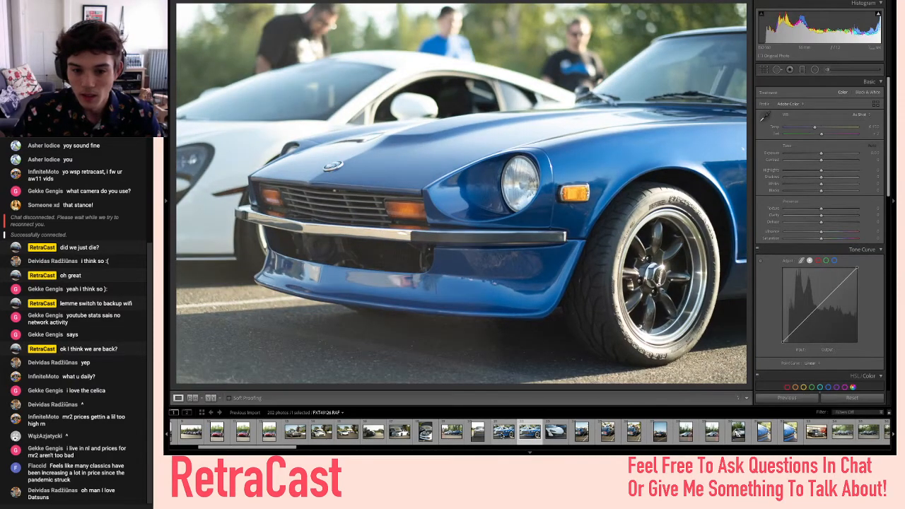
click(503, 433)
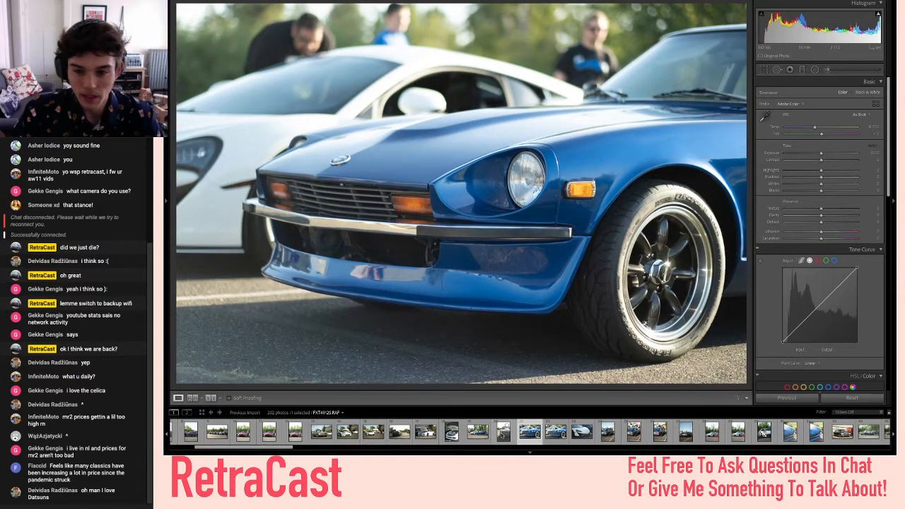
key(Right)
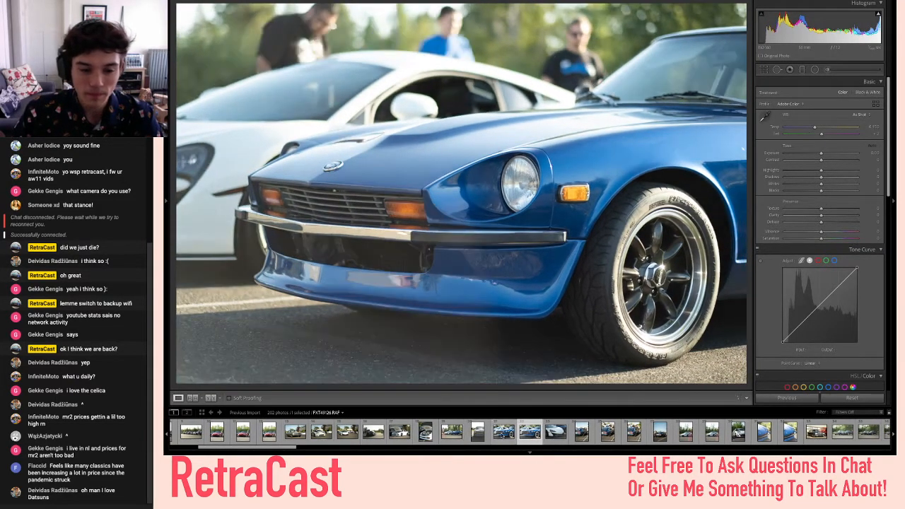
key(Left)
key(Right)
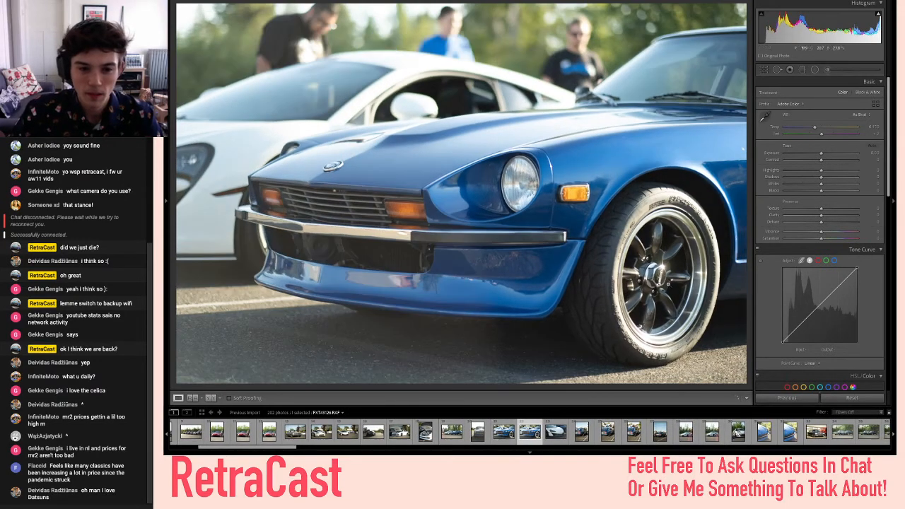
key(Right)
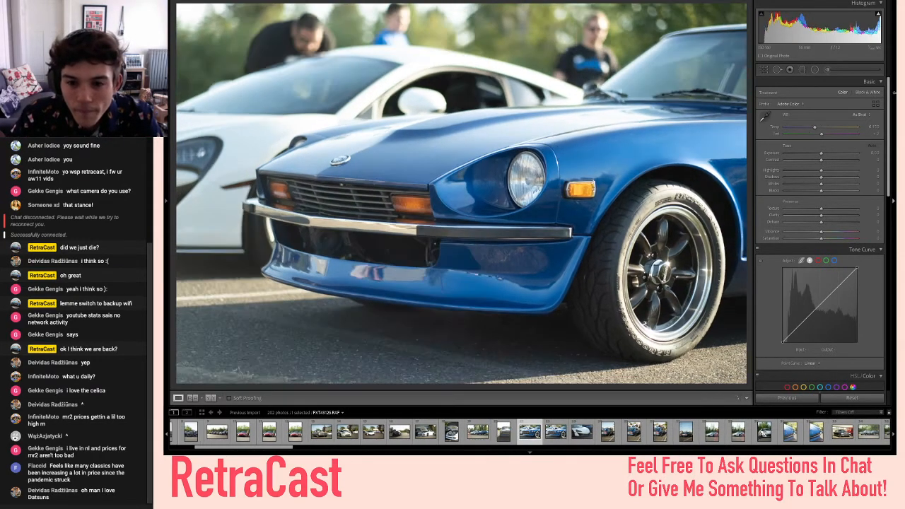
key(Right)
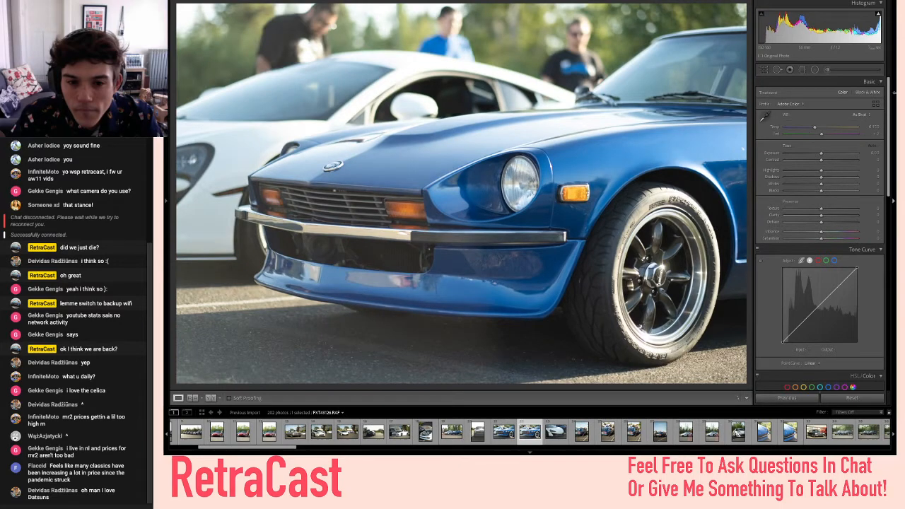
key(Right)
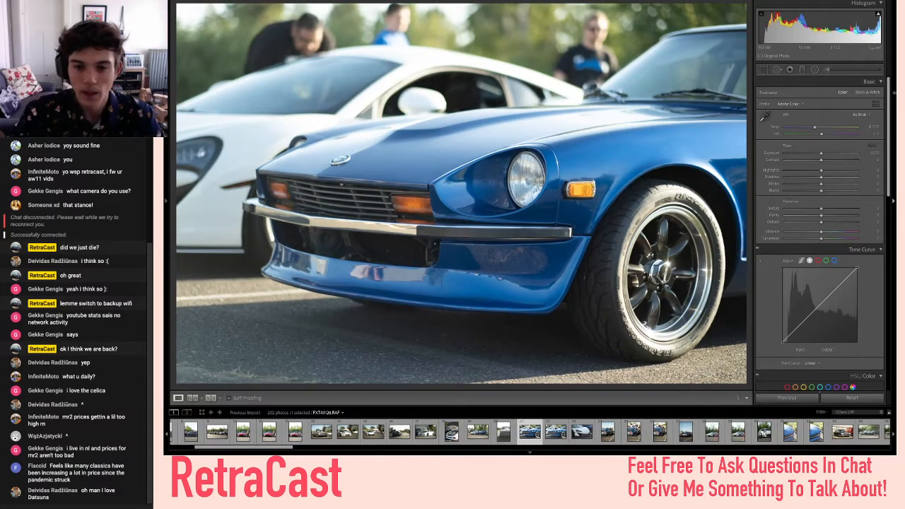
key(Right)
key(Left)
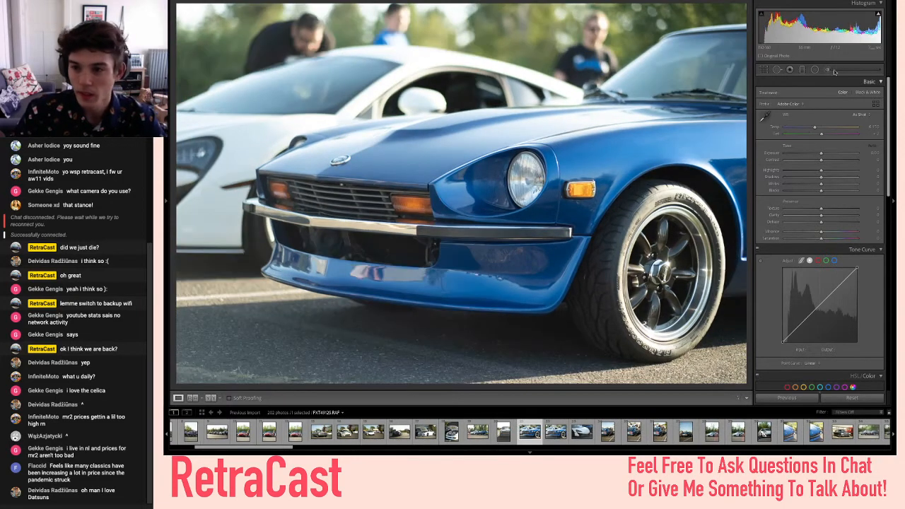
- Straighten the blue Datsun photo slightly with the Crop tool's angle adjustment
click(764, 69)
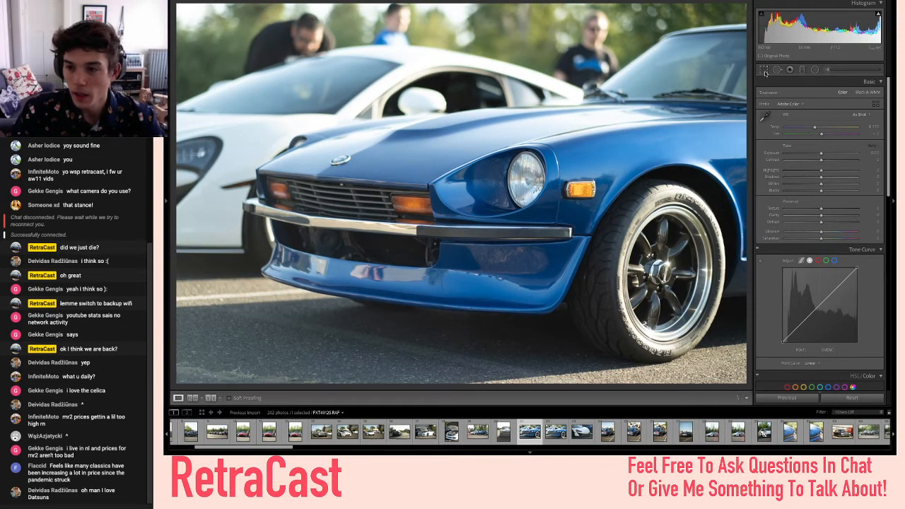
drag(823, 114, 822, 115)
click(875, 137)
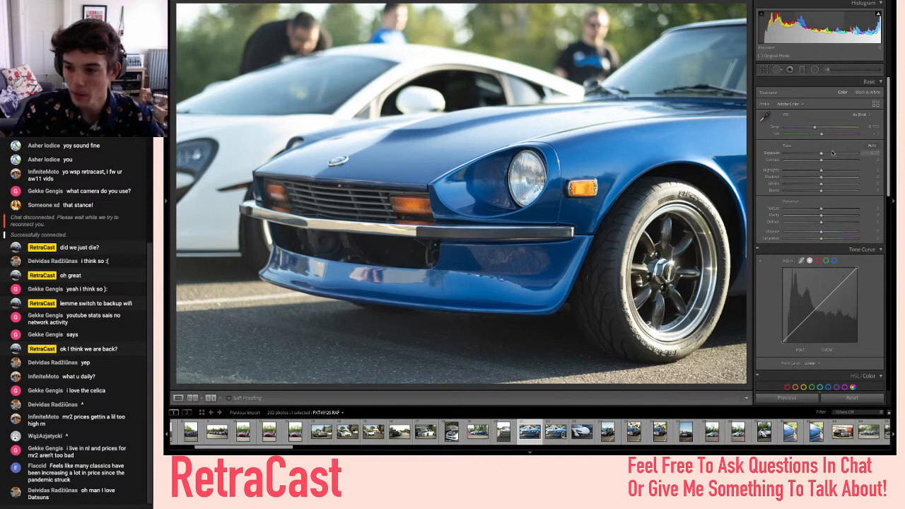
- Set the Datsun photo's Contrast to +20, Highlights to -94 and Shadows to +88
drag(827, 161, 787, 172)
mouse_move(854, 176)
mouse_down()
mouse_move(838, 179)
mouse_move(855, 176)
mouse_up()
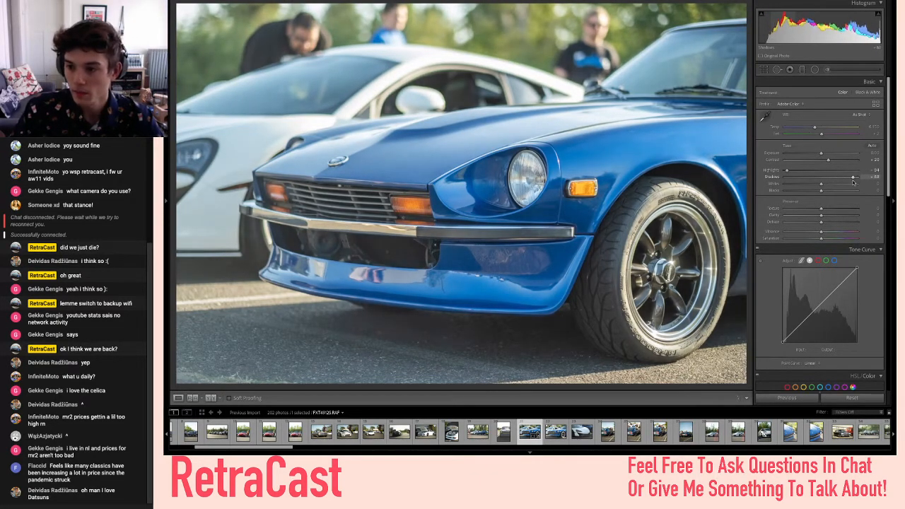
- Try Clarity at +13 and Texture at +24, undo both, and set Texture to +18
drag(813, 216, 827, 218)
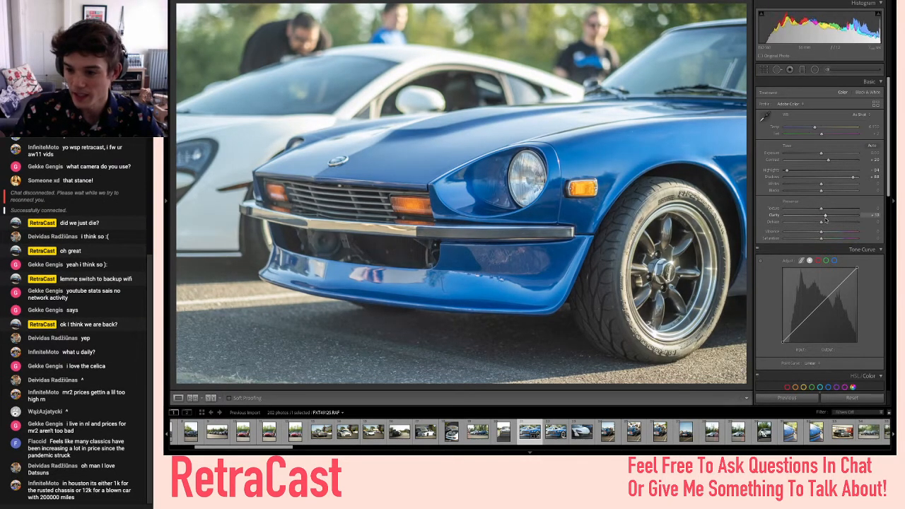
key(ctrl+z)
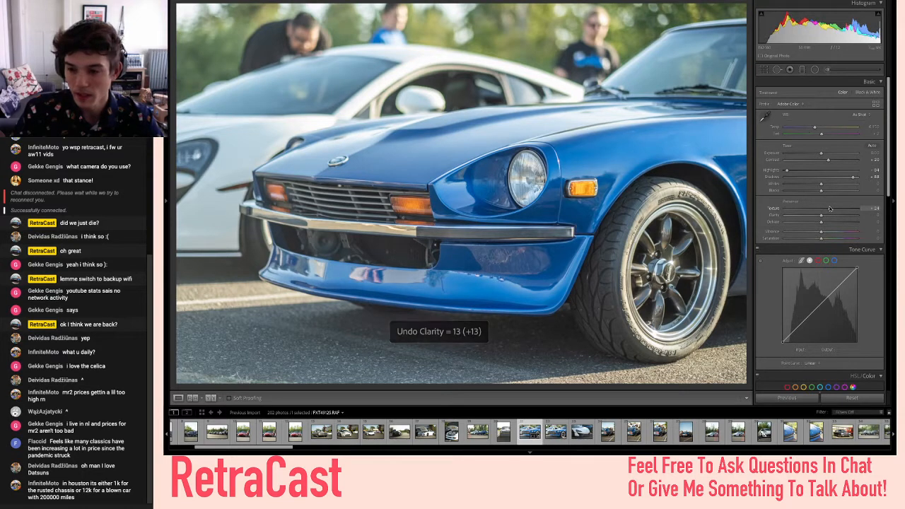
key(ctrl+z)
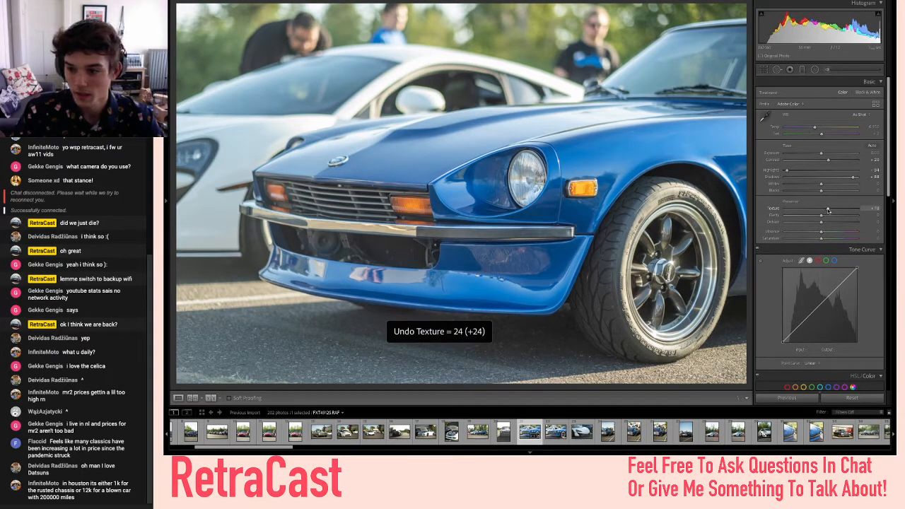
click(827, 209)
- Try raising and lowering the photo's Clarity, and return it to 0
drag(815, 217, 834, 219)
key(ctrl+z)
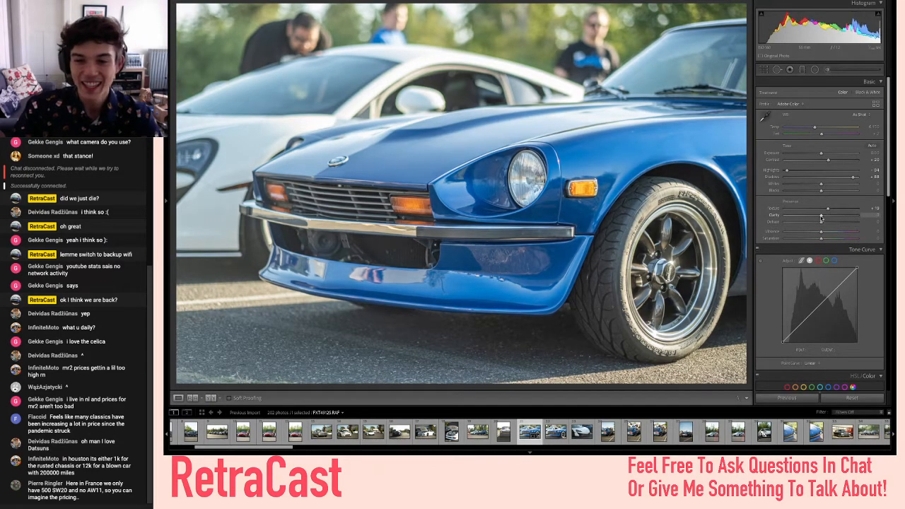
key(ctrl+z)
mouse_move(816, 217)
mouse_down()
mouse_move(834, 217)
mouse_move(809, 221)
mouse_move(835, 222)
mouse_move(822, 215)
mouse_up()
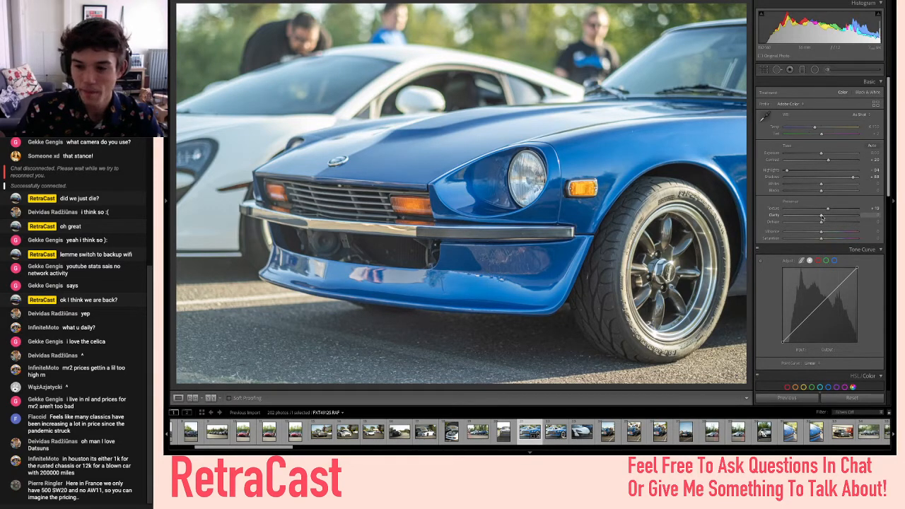
drag(822, 216, 810, 217)
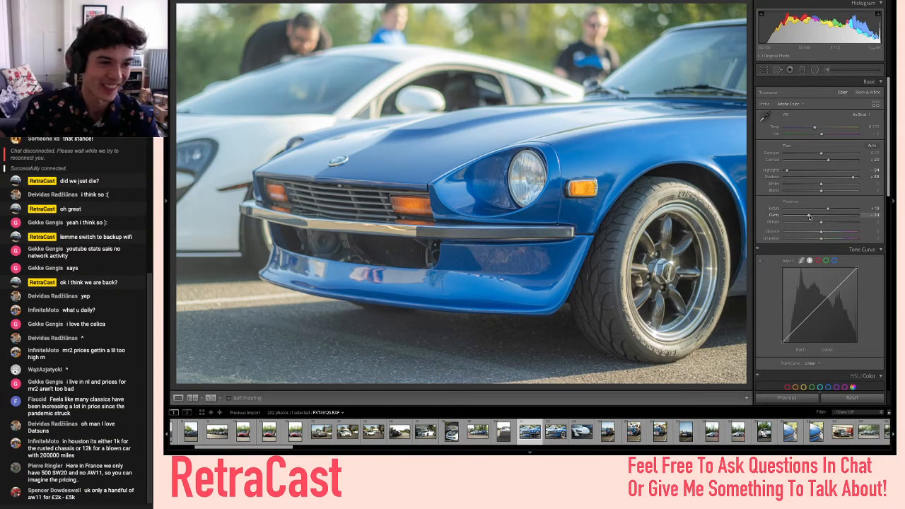
mouse_move(810, 217)
mouse_down()
mouse_move(832, 217)
mouse_move(822, 218)
mouse_up()
drag(823, 216, 822, 218)
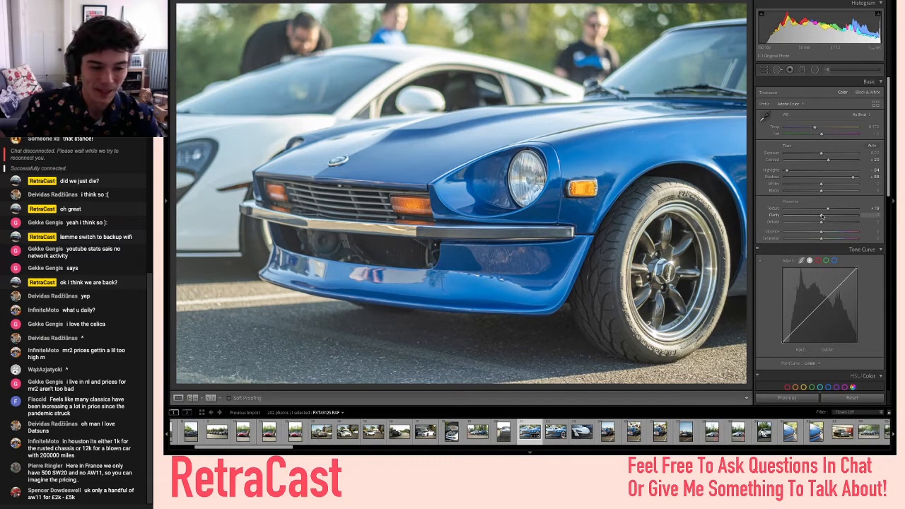
- Compare the photo's look with negative Clarity and with Clarity at its maximum, and set Clarity to +23
drag(822, 217, 811, 216)
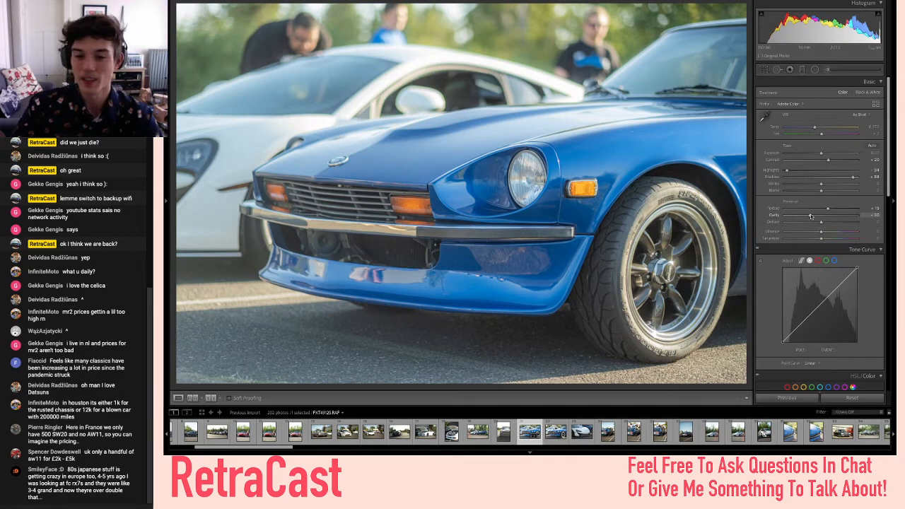
drag(812, 217, 833, 218)
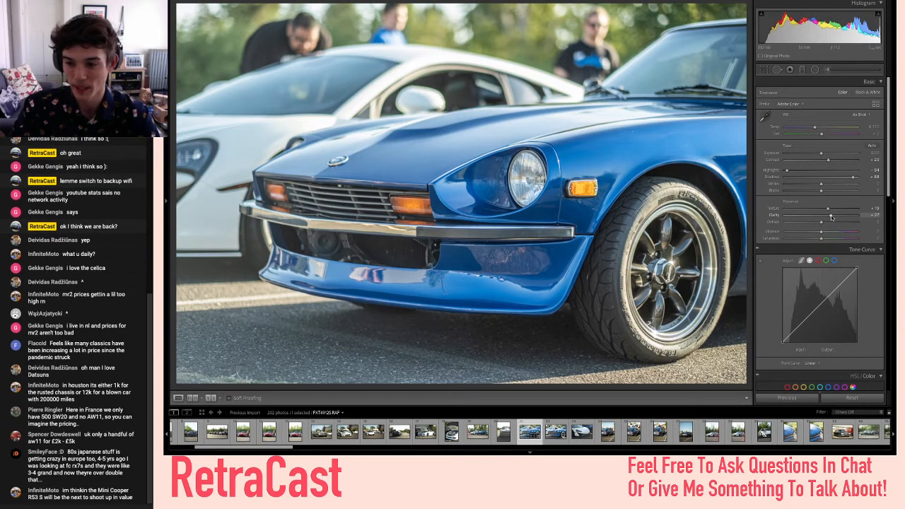
drag(831, 217, 857, 216)
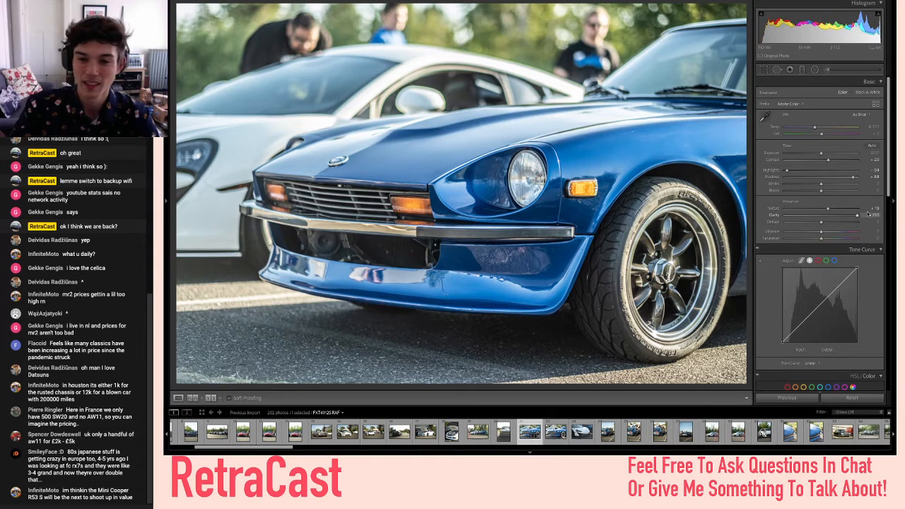
drag(868, 215, 831, 242)
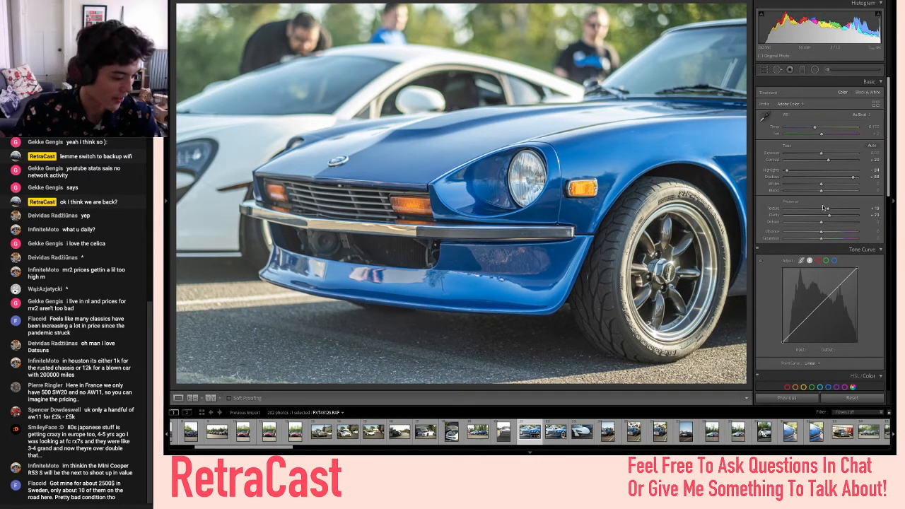
- Set the Datsun photo's Dehaze to +10
scroll(821, 205, down, 2)
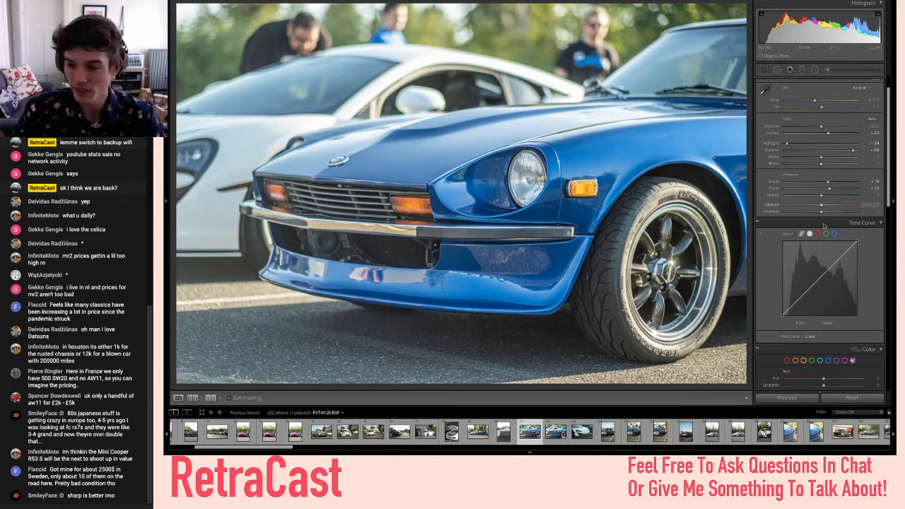
scroll(820, 202, down, 2)
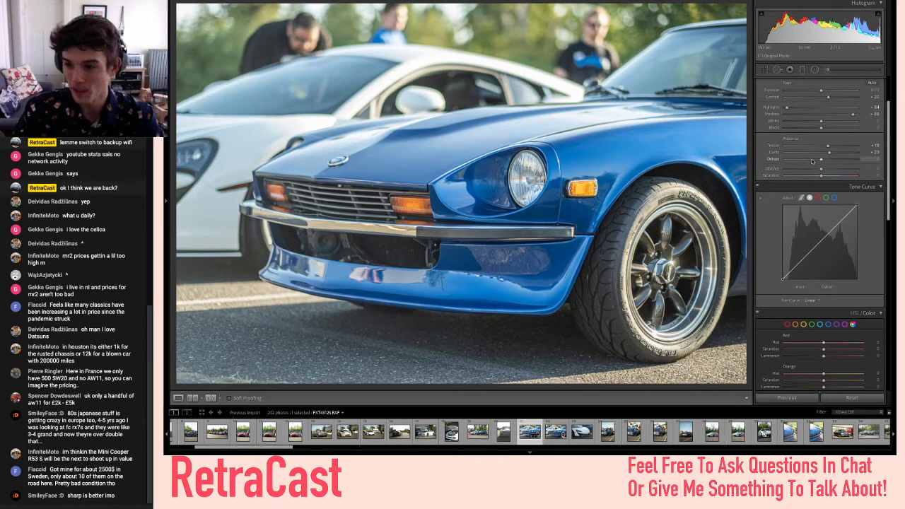
drag(812, 162, 824, 161)
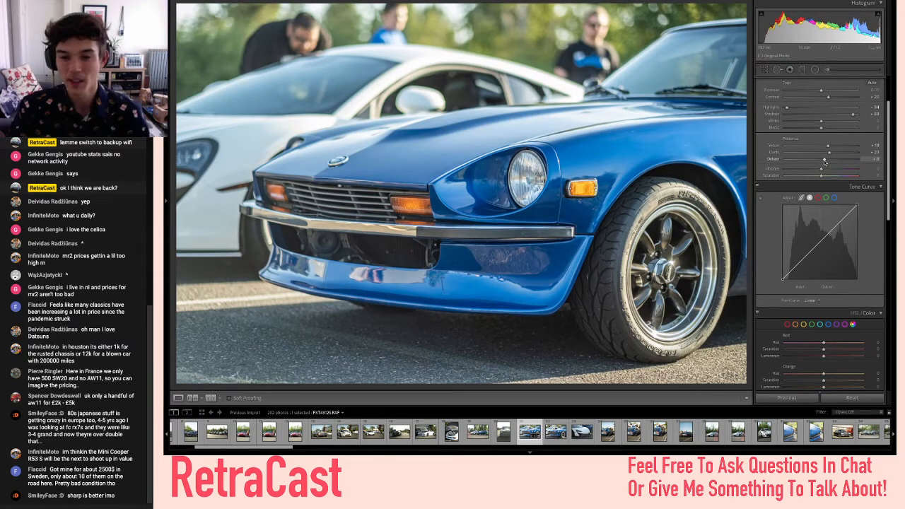
drag(824, 162, 825, 160)
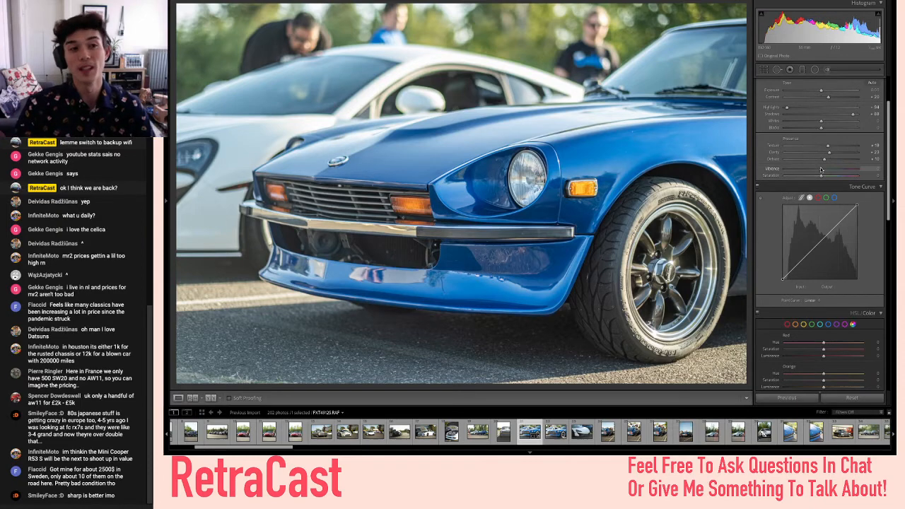
- Set Vibrance to +21, and undo the trial of low Vibrance with raised Saturation
mouse_move(822, 169)
mouse_down()
mouse_move(835, 170)
mouse_move(808, 171)
mouse_move(831, 172)
mouse_up()
key(ctrl+z)
key(ctrl+z)
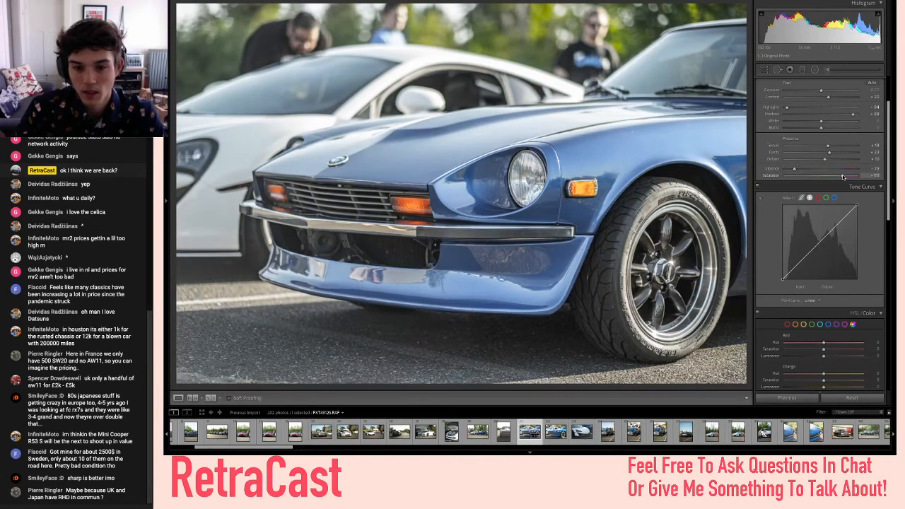
key(ctrl+z)
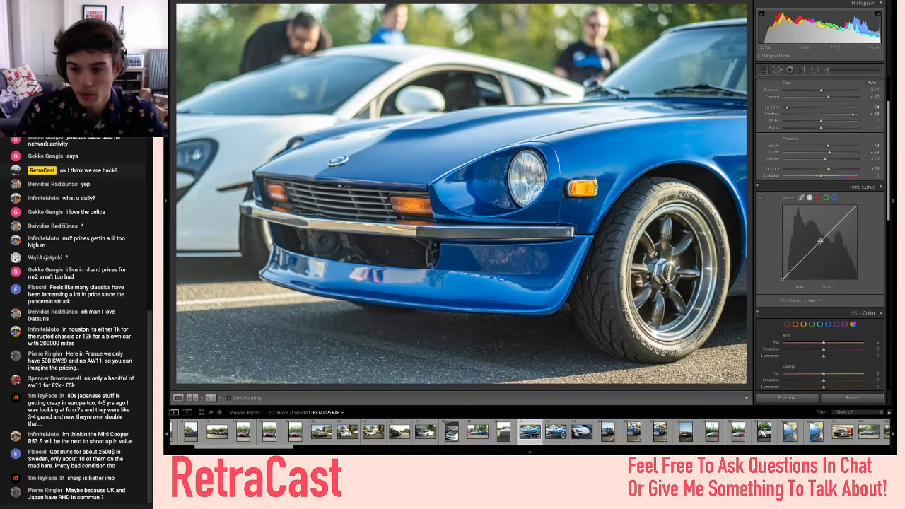
- Raise the tone curve's midpoint to about 153, add a point in the highlights, and lower the white endpoint to an output of 232
drag(820, 239, 821, 232)
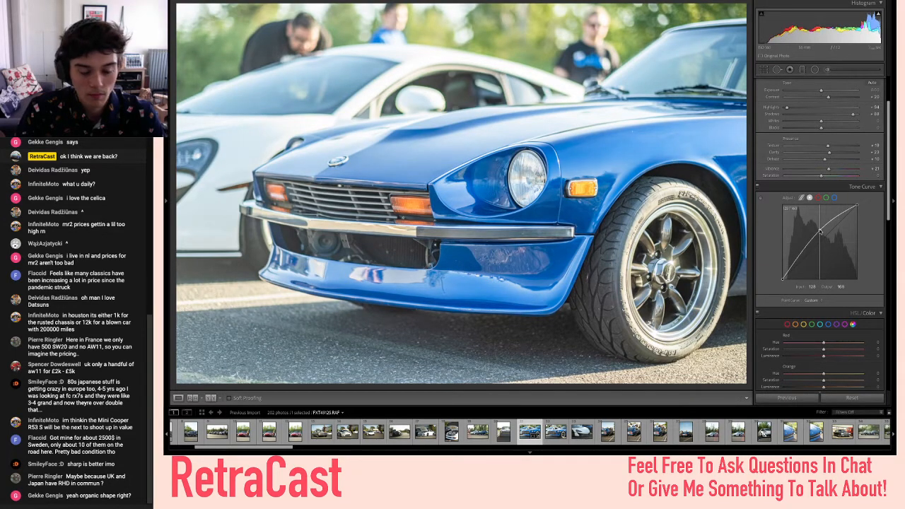
drag(821, 232, 820, 238)
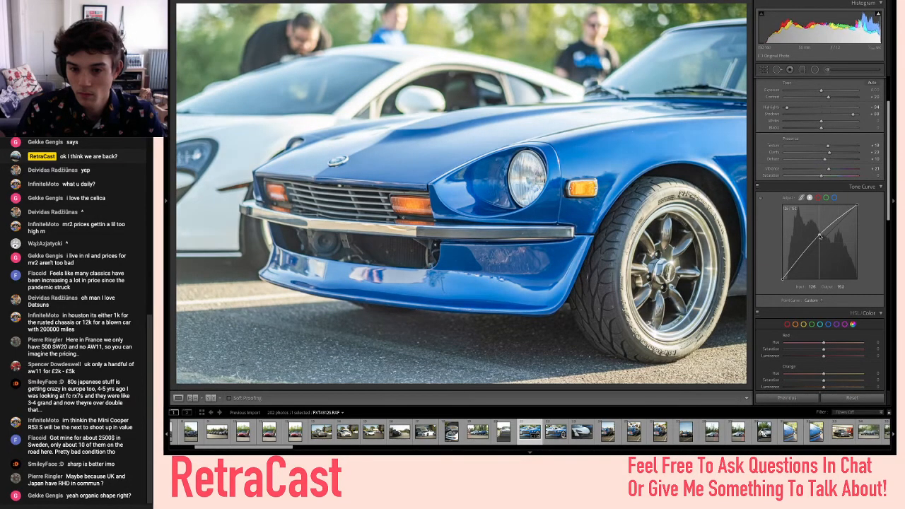
click(837, 218)
drag(857, 206, 858, 213)
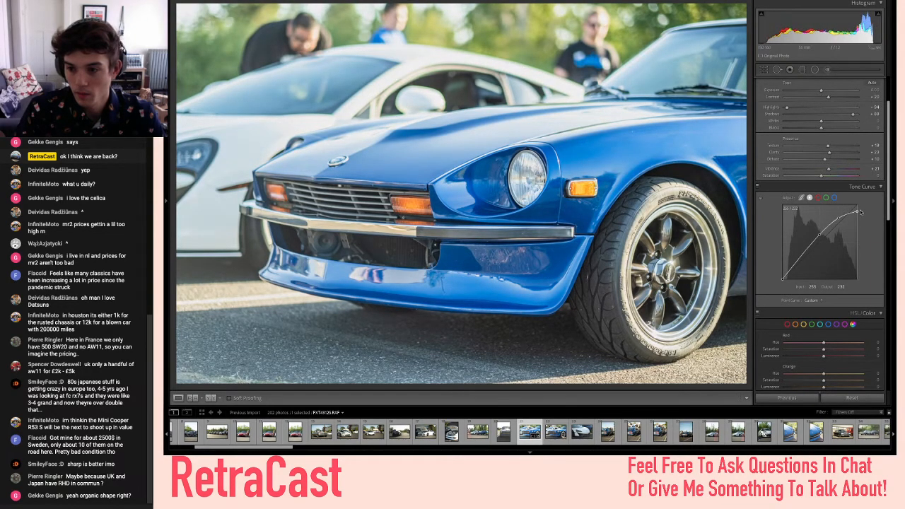
- Add two points in the tone curve's shadows and raise the black endpoint to an output of about 25, comparing it by undoing and redoing
click(801, 256)
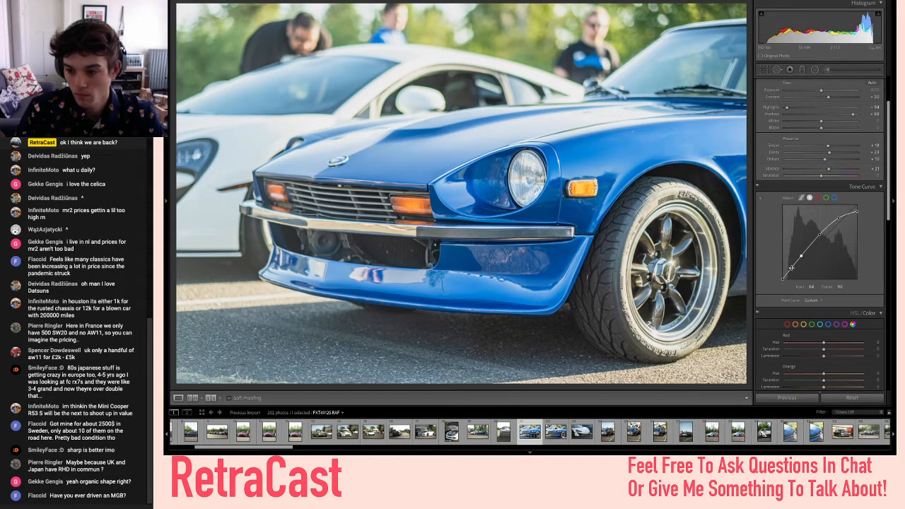
click(792, 268)
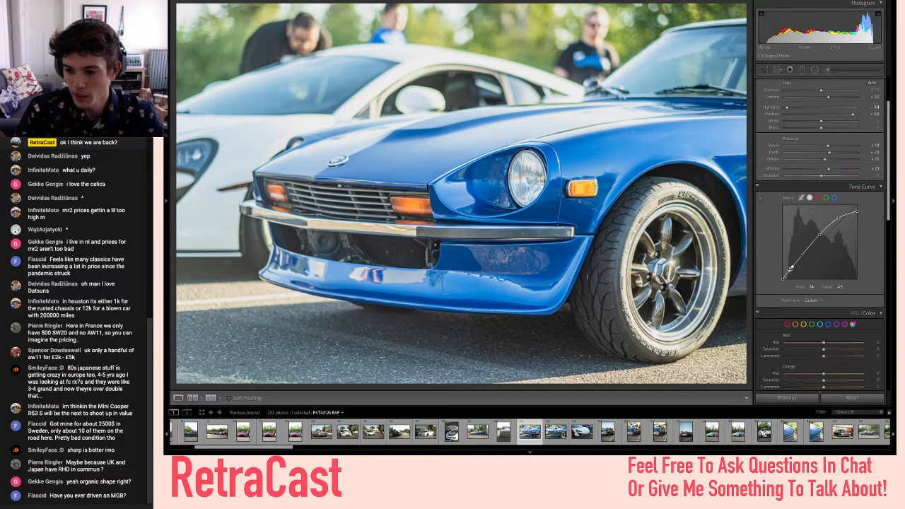
drag(782, 281, 777, 274)
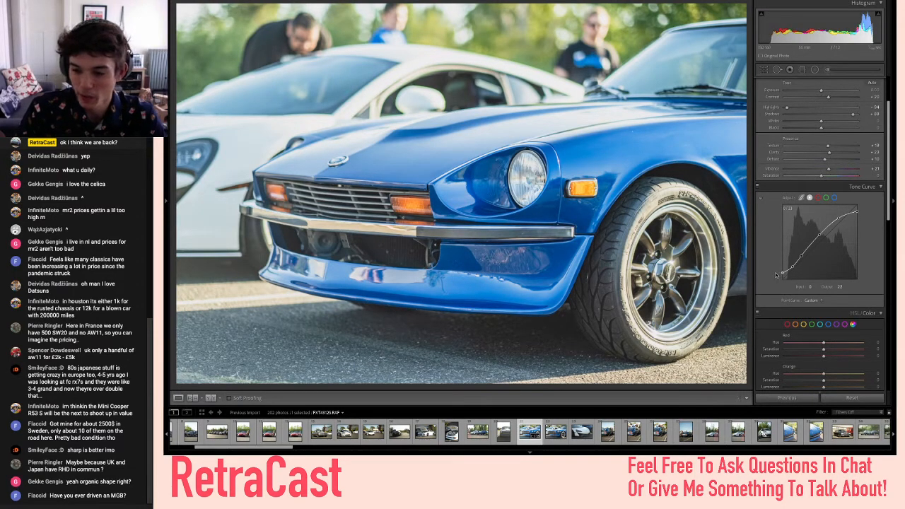
key(ctrl+z)
key(ctrl+shift+z)
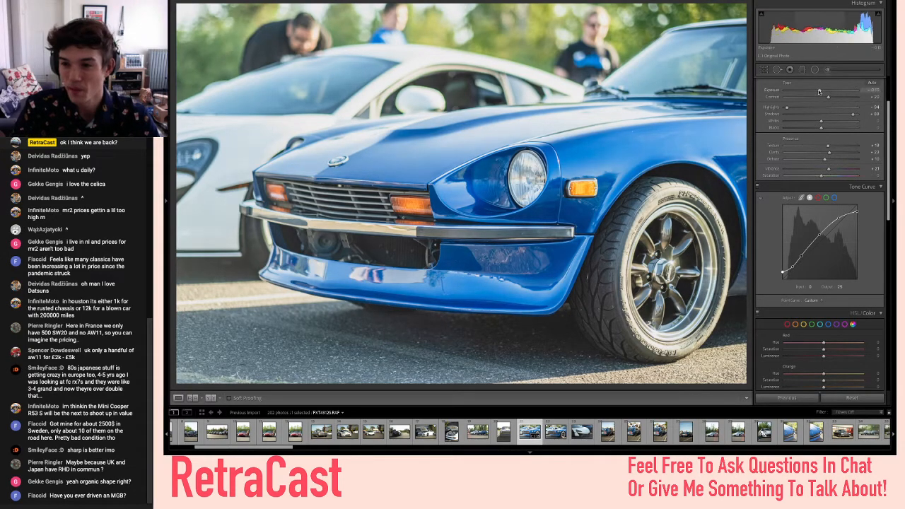
- Lower the Datsun photo's Exposure to -0.25
drag(821, 90, 820, 90)
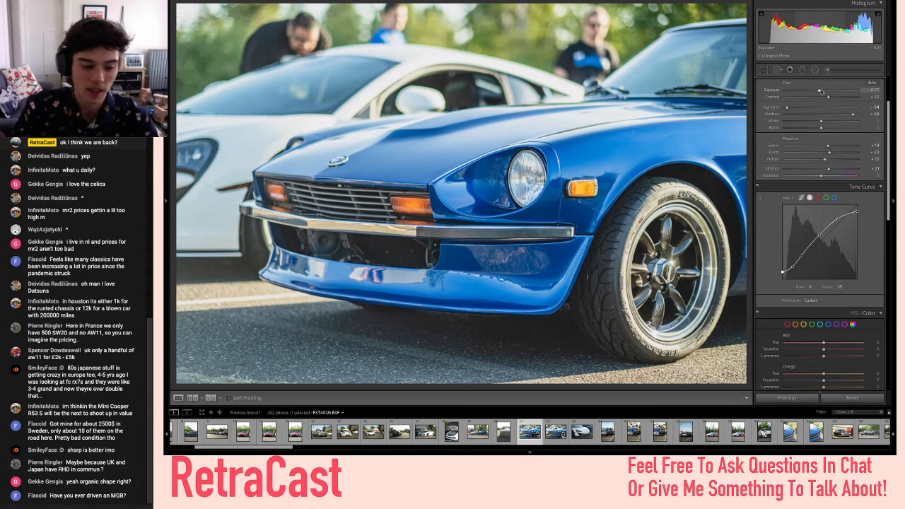
scroll(820, 107, up, 2)
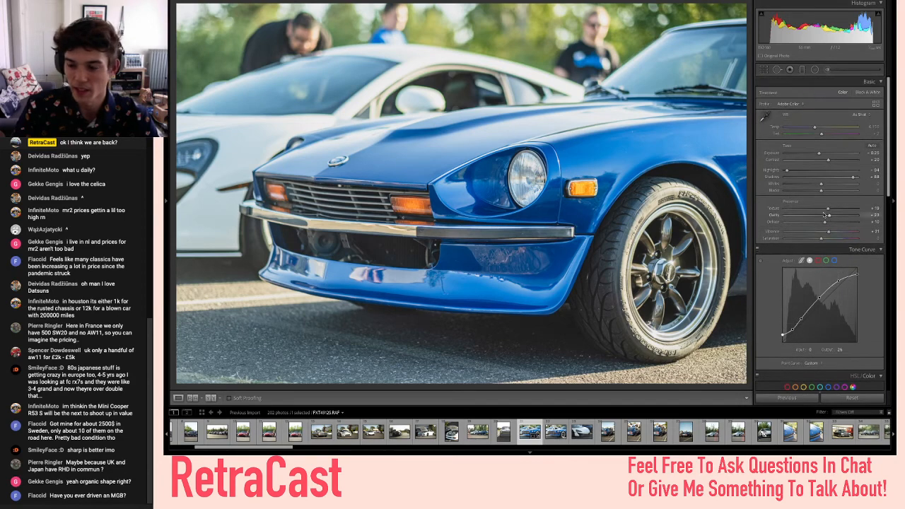
scroll(825, 215, down, 10)
scroll(824, 214, up, 10)
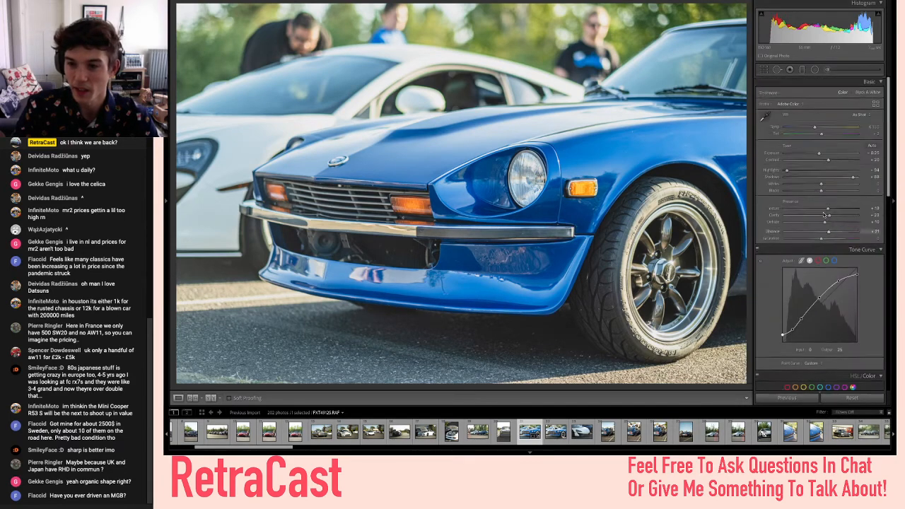
- Darken the photo's edges with a post-crop vignette Amount of -21
scroll(839, 309, down, 20)
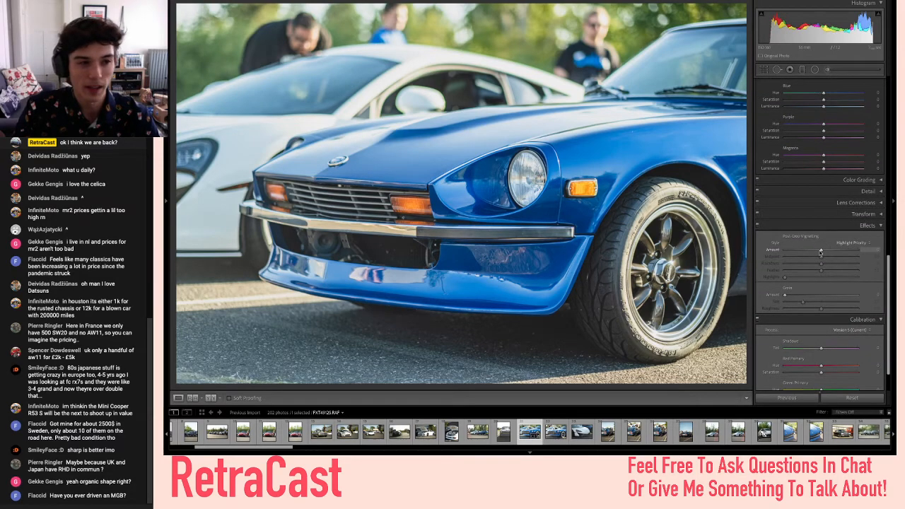
drag(821, 252, 812, 251)
scroll(841, 223, up, 1)
scroll(840, 223, down, 2)
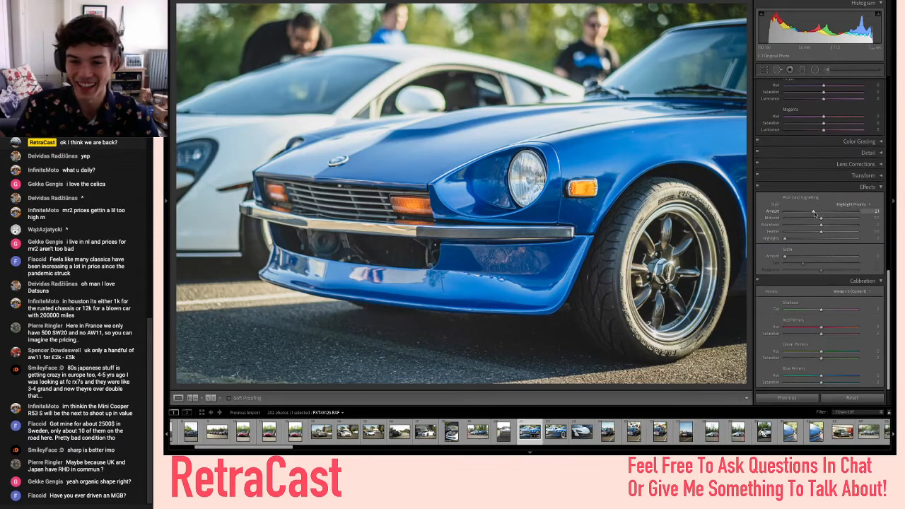
- Try a calibration Shadows Tint of +18 and undo it
scroll(818, 268, down, 1)
drag(822, 309, 828, 312)
key(ctrl+z)
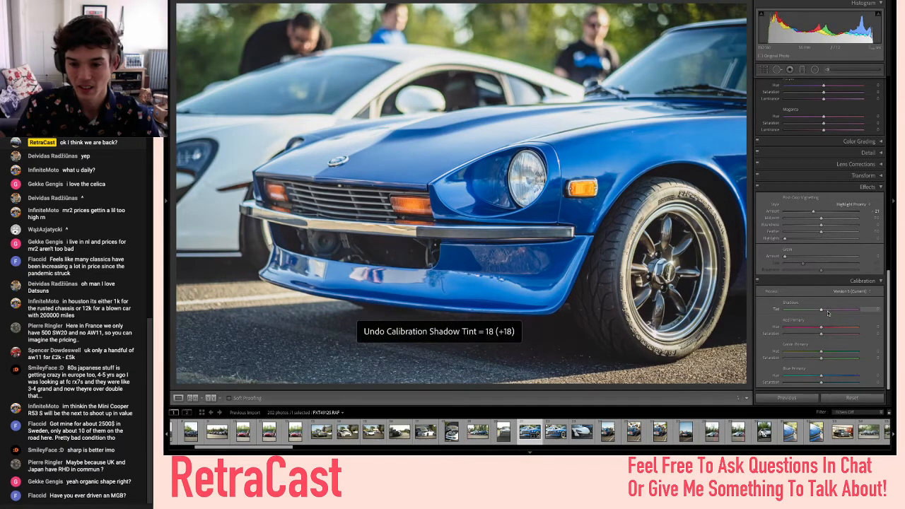
- Review the Develop adjustments and compare the edited Datsun photo with its original version
scroll(829, 313, up, 10)
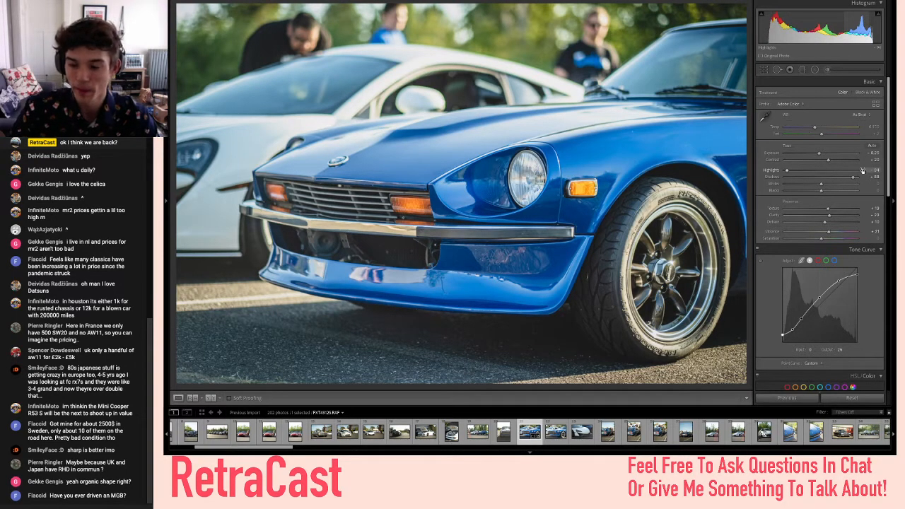
scroll(858, 184, up, 1)
scroll(858, 184, down, 3)
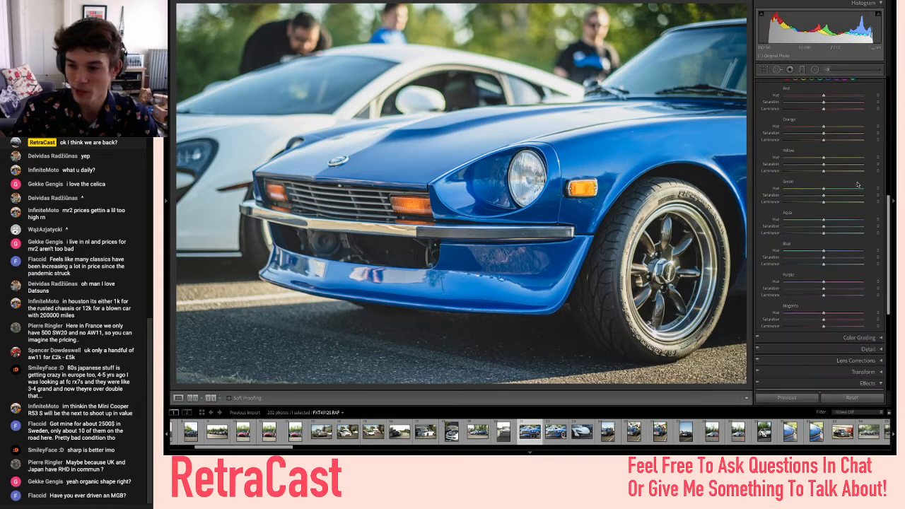
scroll(858, 184, up, 1)
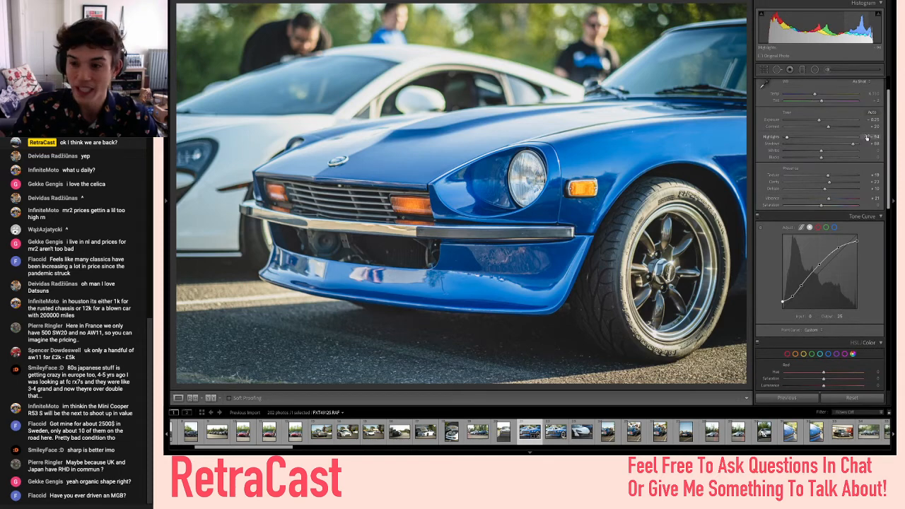
scroll(867, 137, up, 2)
key(backslash)
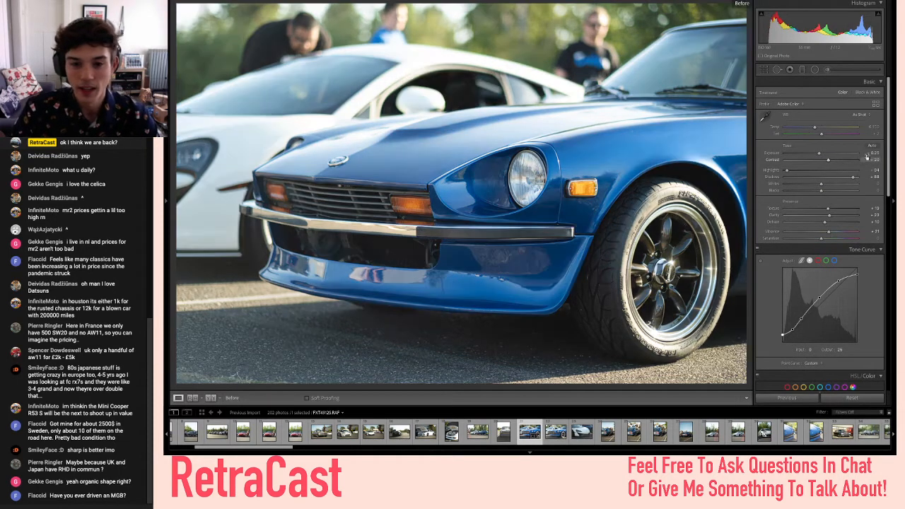
key(backslash)
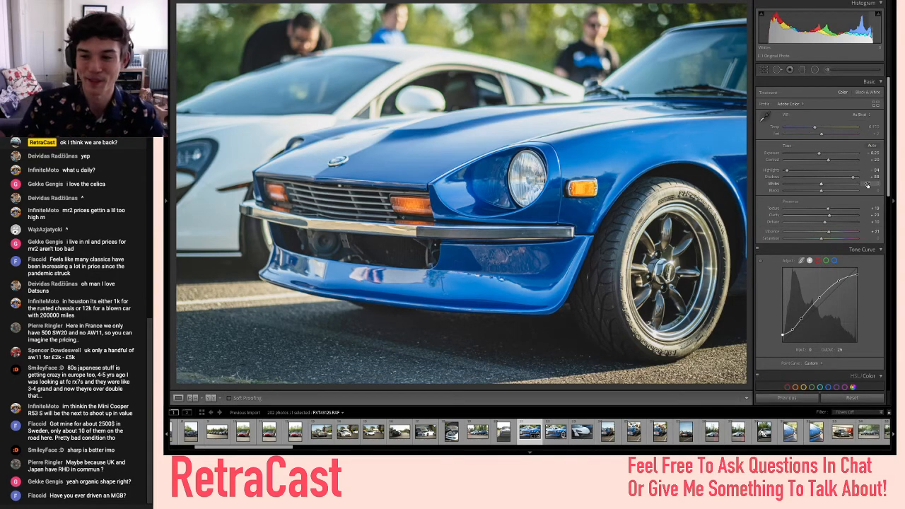
scroll(874, 172, up, 1)
scroll(875, 172, down, 1)
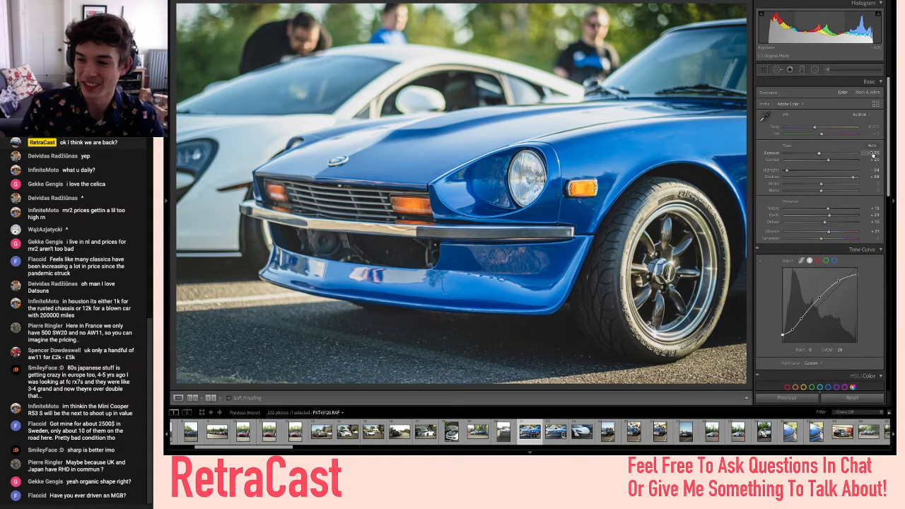
scroll(879, 218, down, 5)
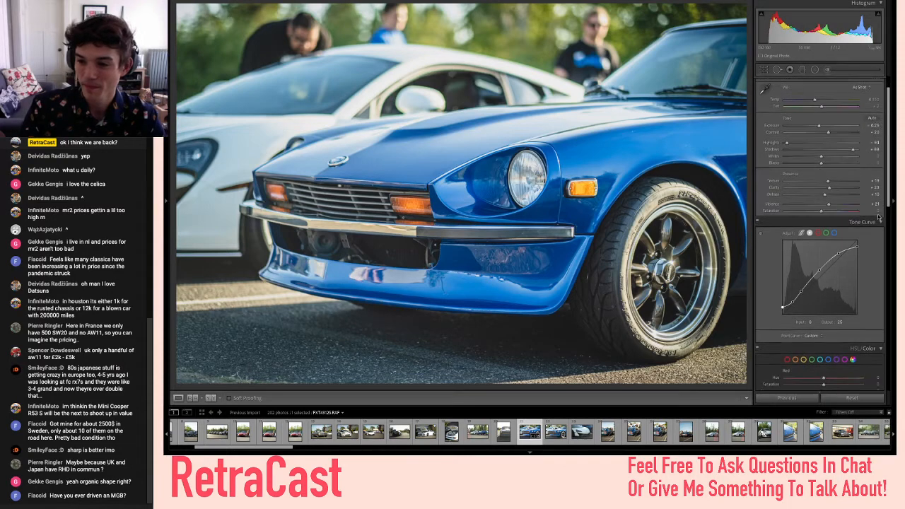
scroll(880, 218, down, 12)
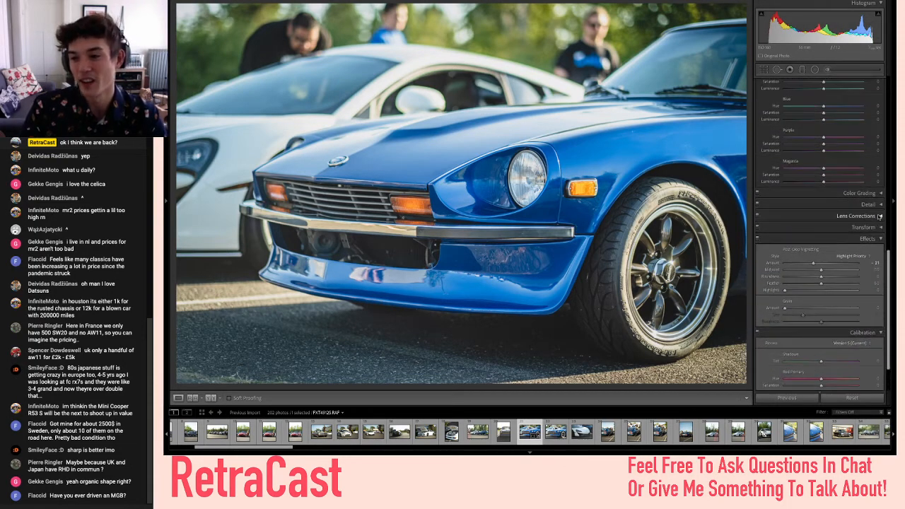
scroll(879, 217, up, 12)
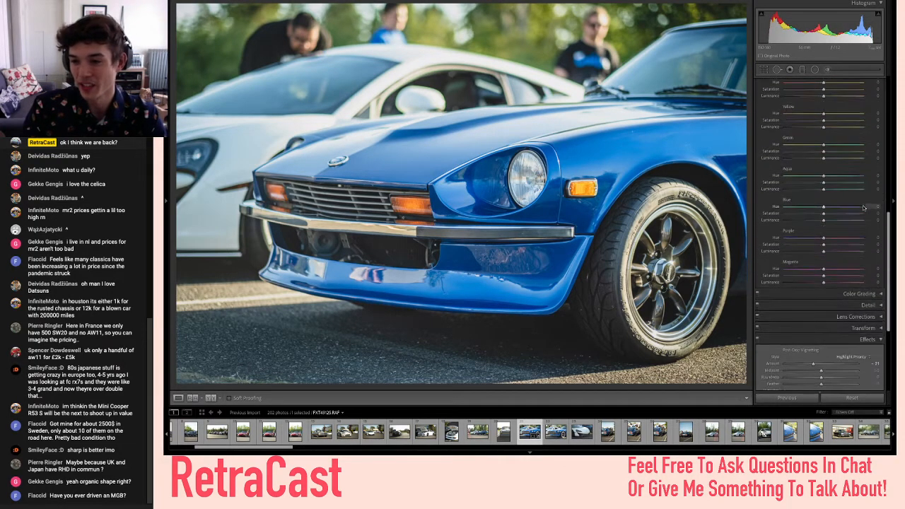
scroll(863, 207, up, 7)
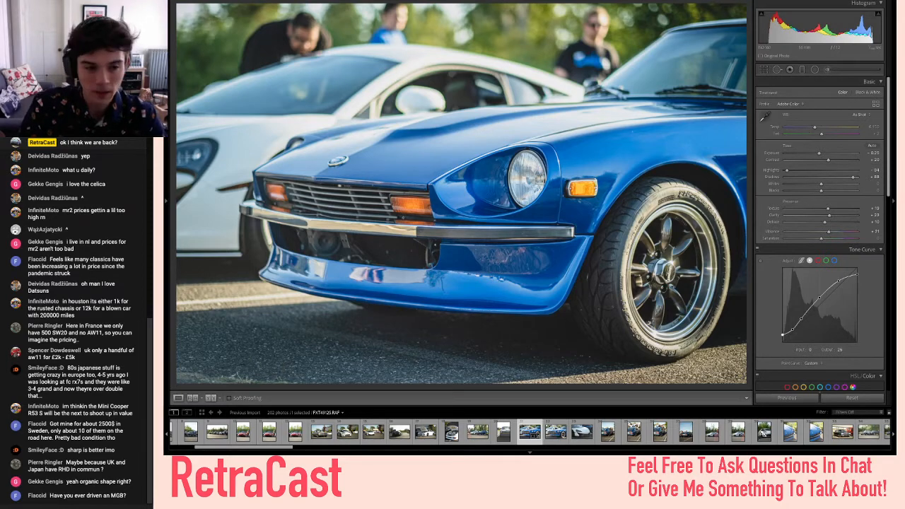
- Switch repeatedly between the before and after views of the Datsun photo to judge the edit's overall effect
key(backslash)
key(backslash)
key(backslash)
key(backslash)
key(backslash)
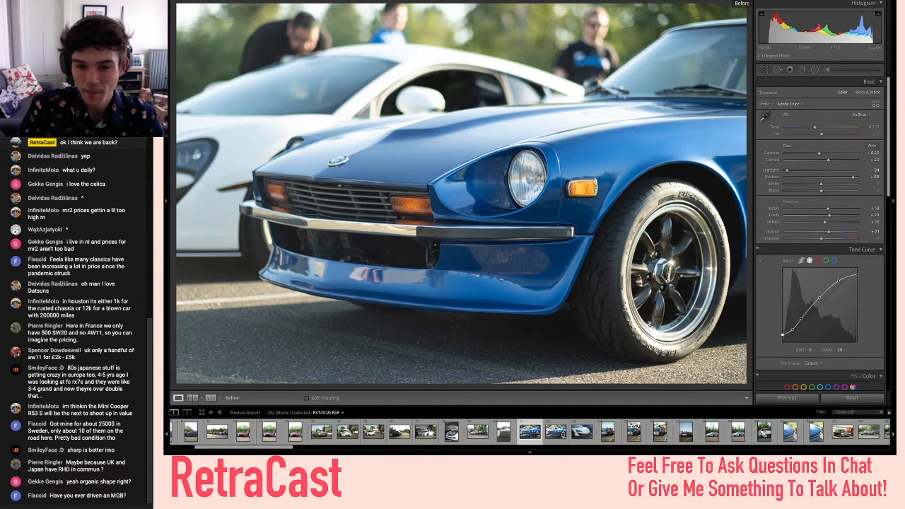
key(backslash)
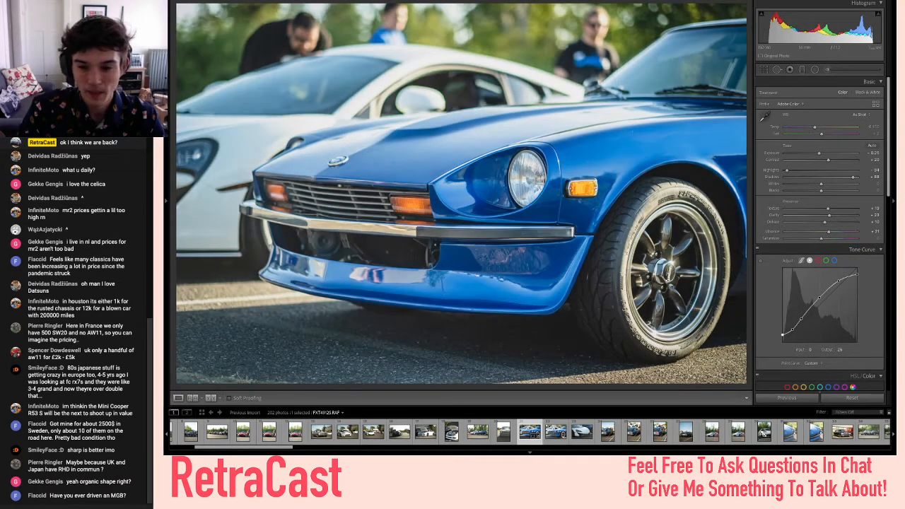
key(backslash)
key(backslash)
key(backslash)
key(backslash)
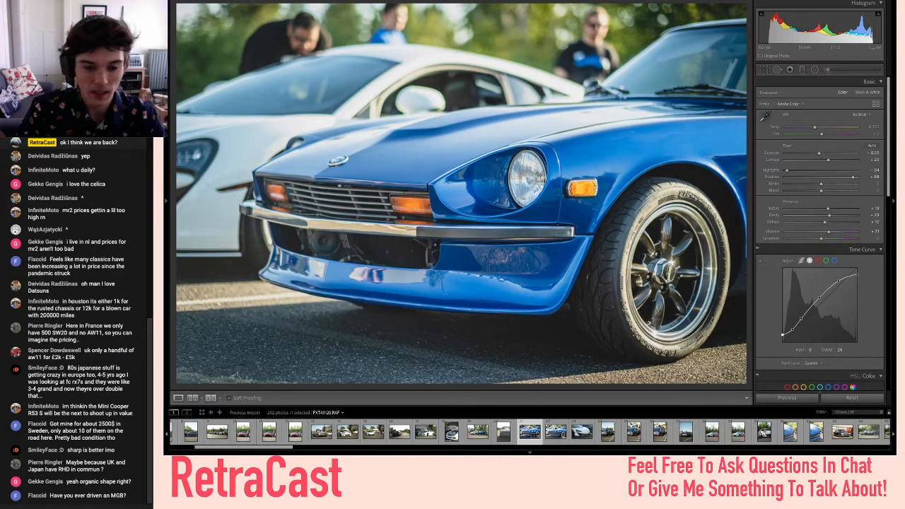
key(backslash)
key(backslash)
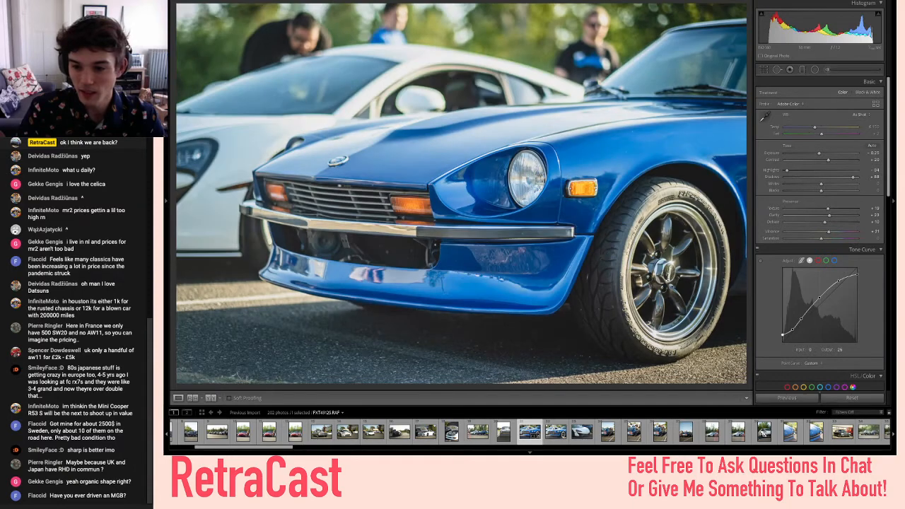
key(backslash)
key(backslash)
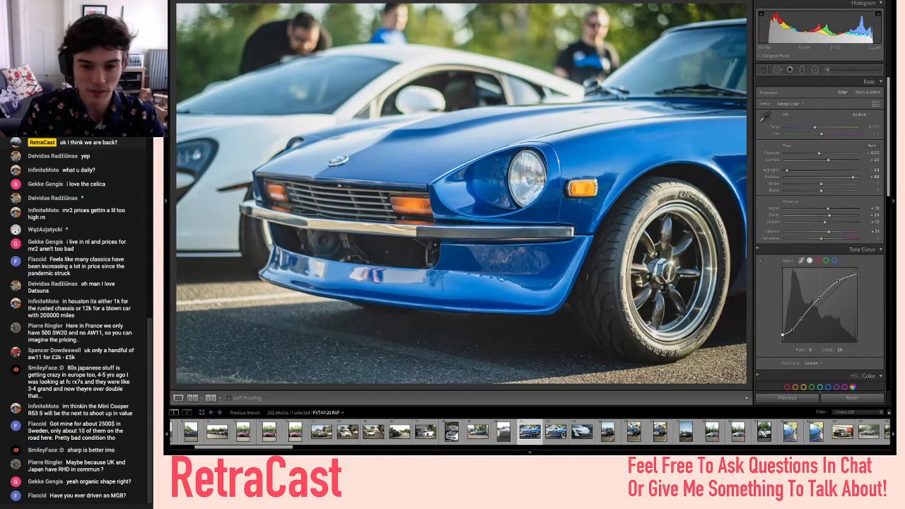
- Set the blue Saturation to +28, comparing it with no shift, and undo a trial of lower blue Luminance
scroll(828, 232, down, 5)
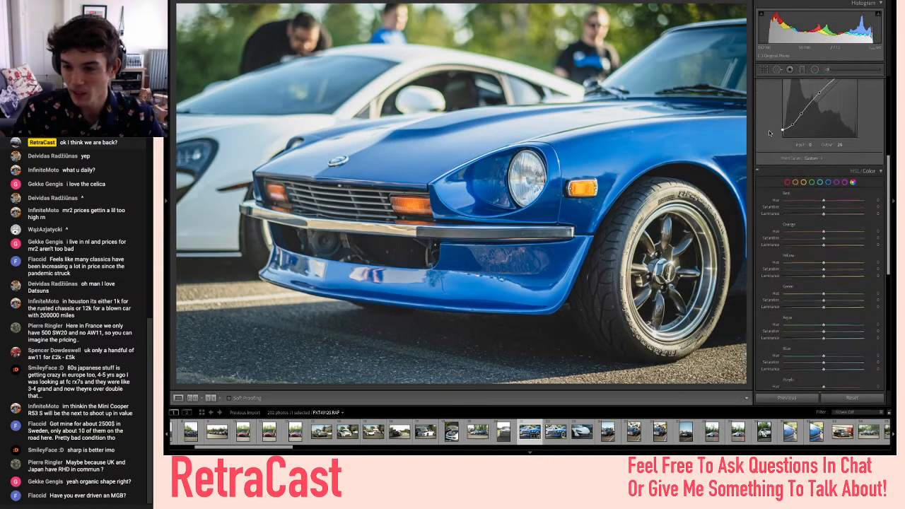
scroll(828, 232, down, 2)
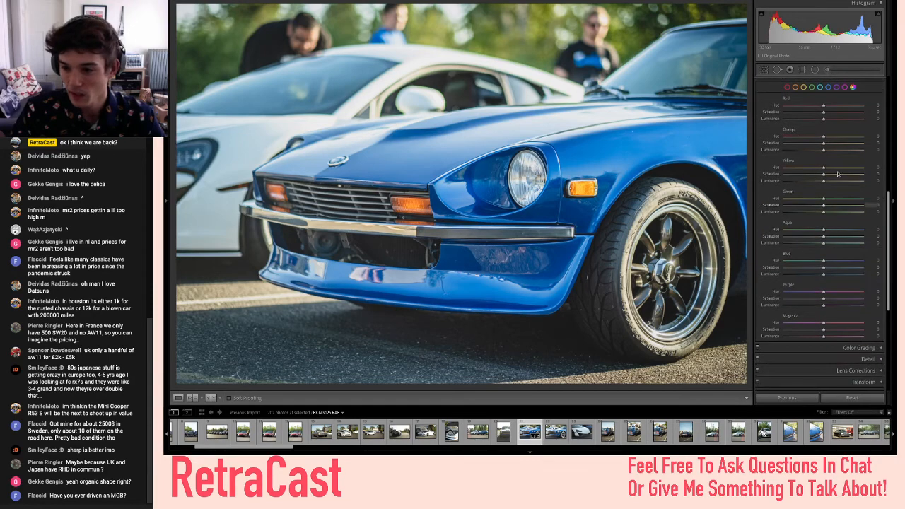
drag(825, 267, 835, 269)
key(backslash)
key(backslash)
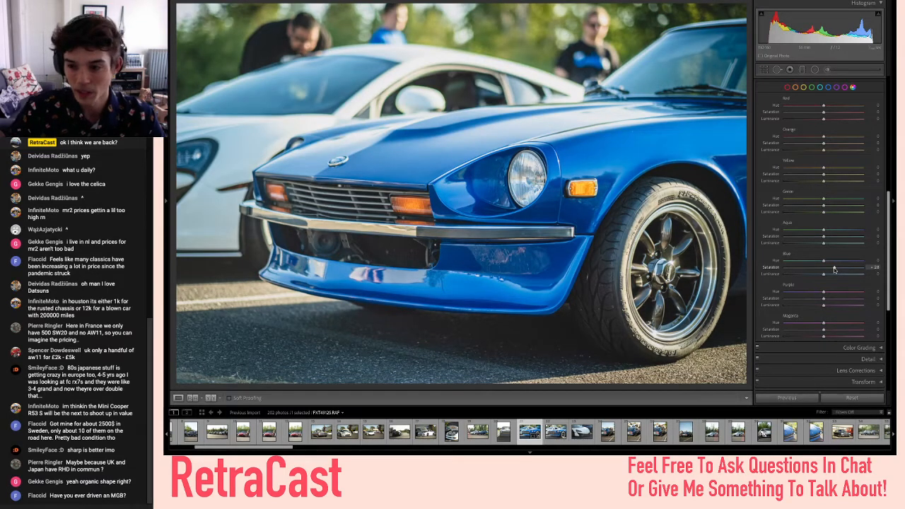
double_click(834, 269)
key(ctrl+z)
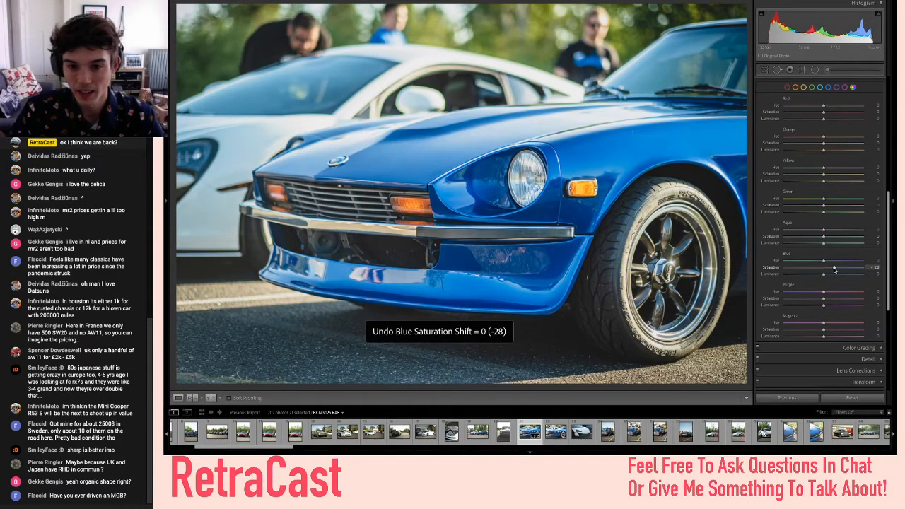
drag(823, 274, 818, 278)
key(ctrl+z)
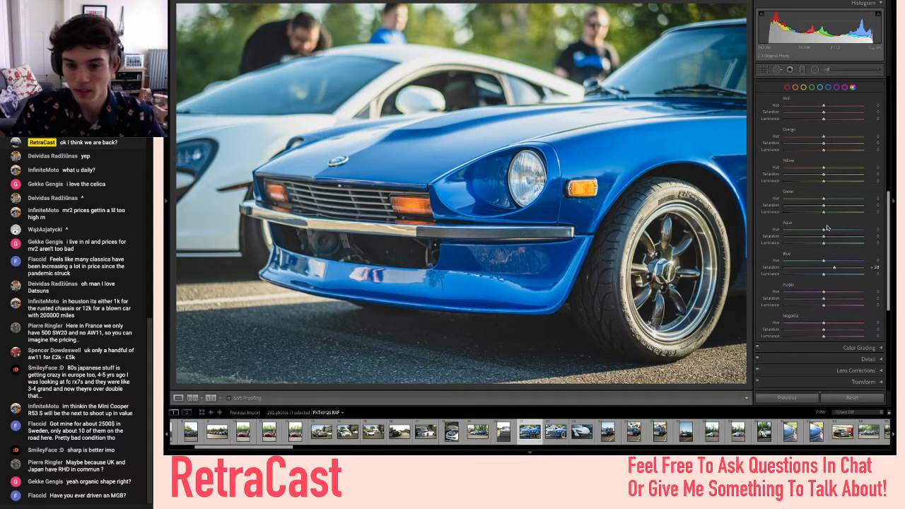
- Compare the photo with and without orange Saturation at +48, and set the orange Saturation to +33
scroll(827, 228, up, 1)
mouse_move(840, 168)
mouse_down()
mouse_move(852, 170)
mouse_move(842, 172)
mouse_up()
key(ctrl+z)
key(ctrl+y)
key(ctrl+z)
key(ctrl+y)
key(ctrl+z)
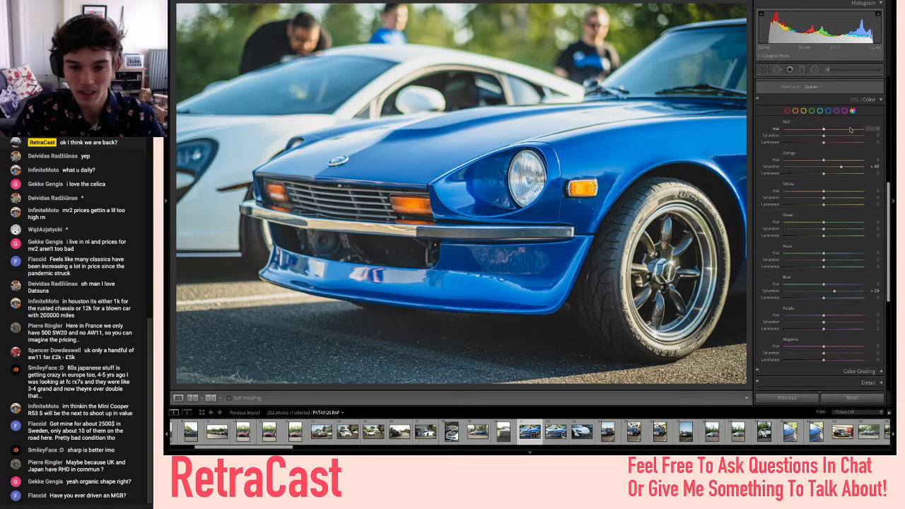
click(837, 167)
scroll(836, 168, up, 5)
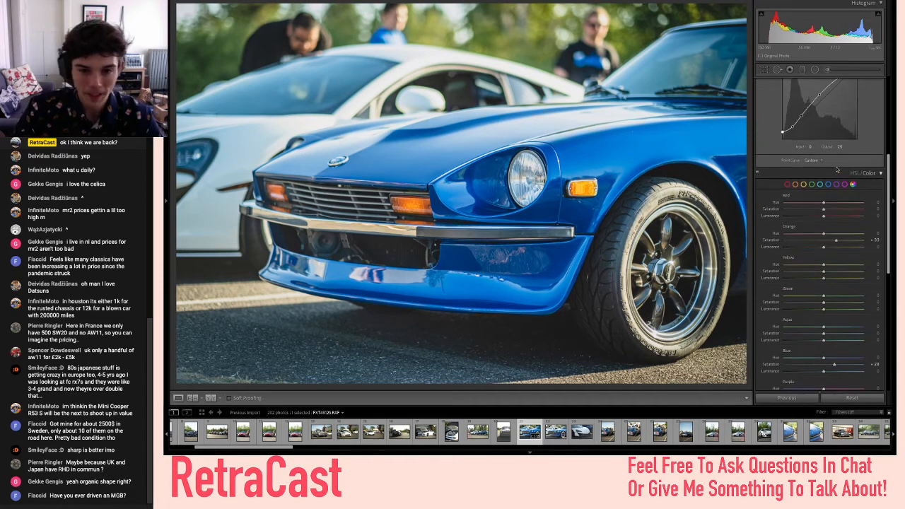
- Try strongly reduced green Saturation on the background foliage and undo the green changes
scroll(814, 269, down, 3)
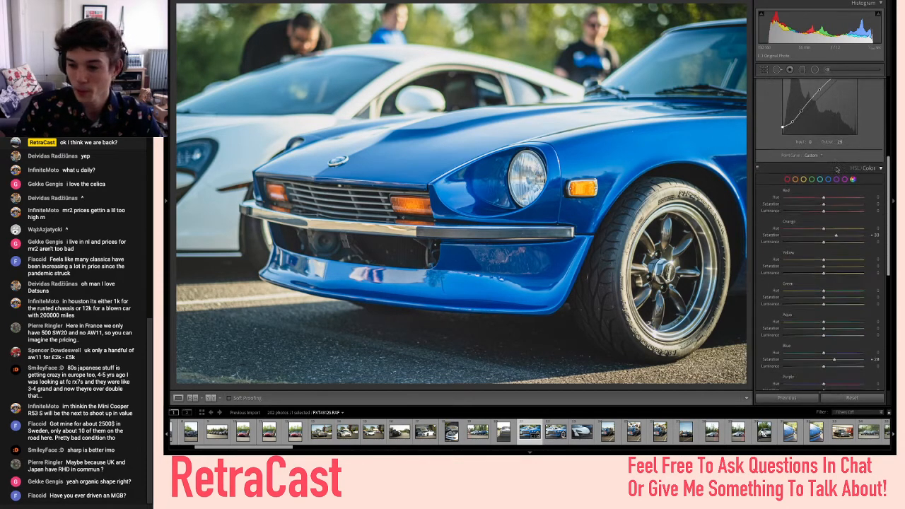
click(813, 283)
drag(813, 283, 766, 290)
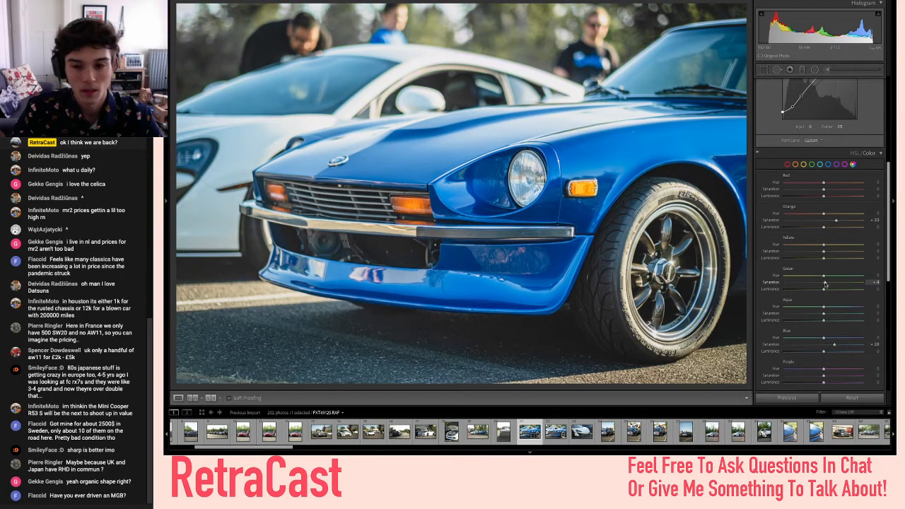
key(ctrl+z)
key(ctrl+z)
scroll(817, 265, up, 7)
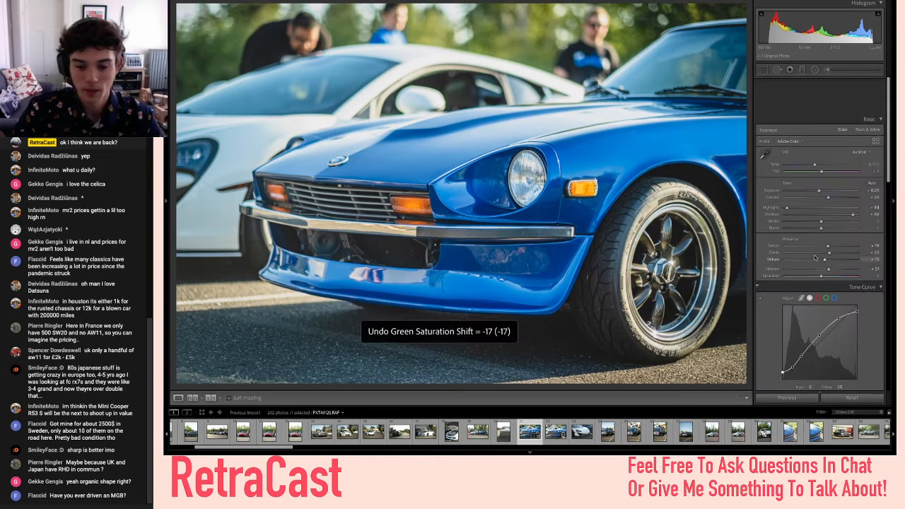
- Compare the Datsun close-up's before and after views and flag the photo as a pick
scroll(816, 260, down, 1)
key(backslash)
key(backslash)
key(p)
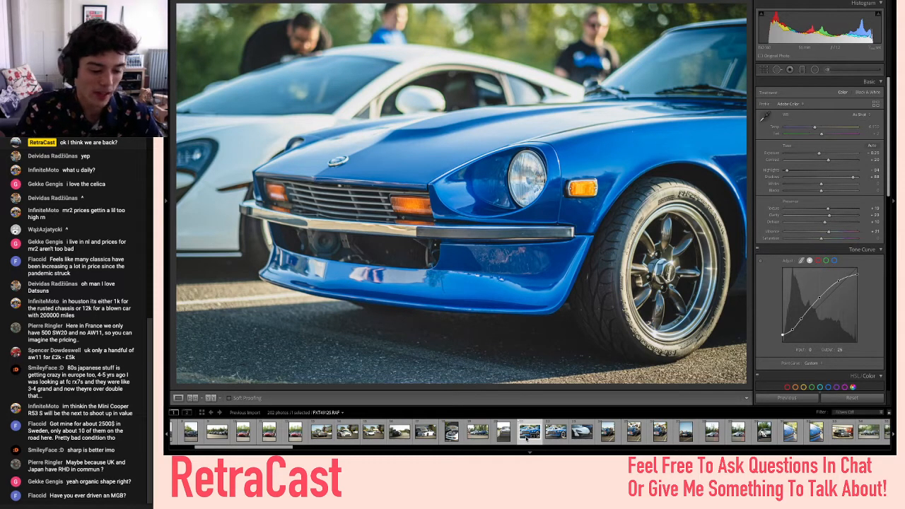
- Copy the Datsun close-up's develop settings, leaving out lens corrections, transform, spot removal and crop
key(super+shift+c)
key(Return)
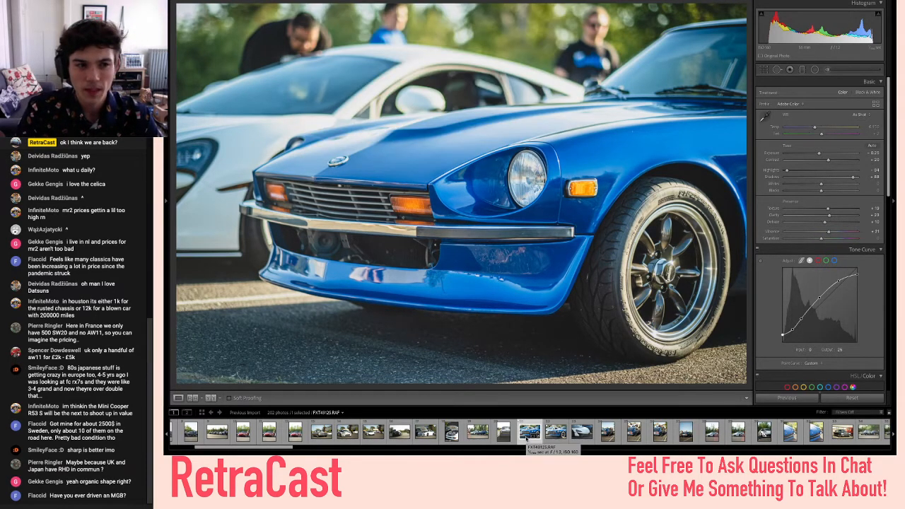
key(super+shift+c)
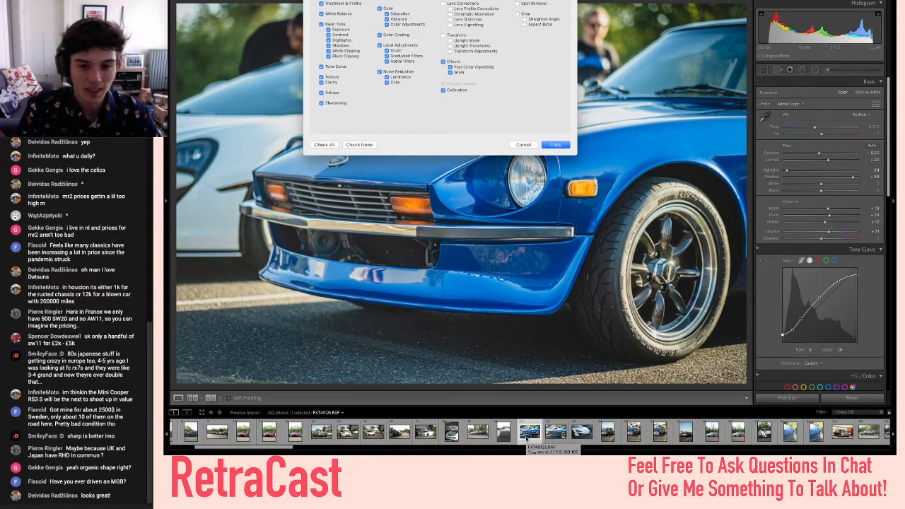
key(Return)
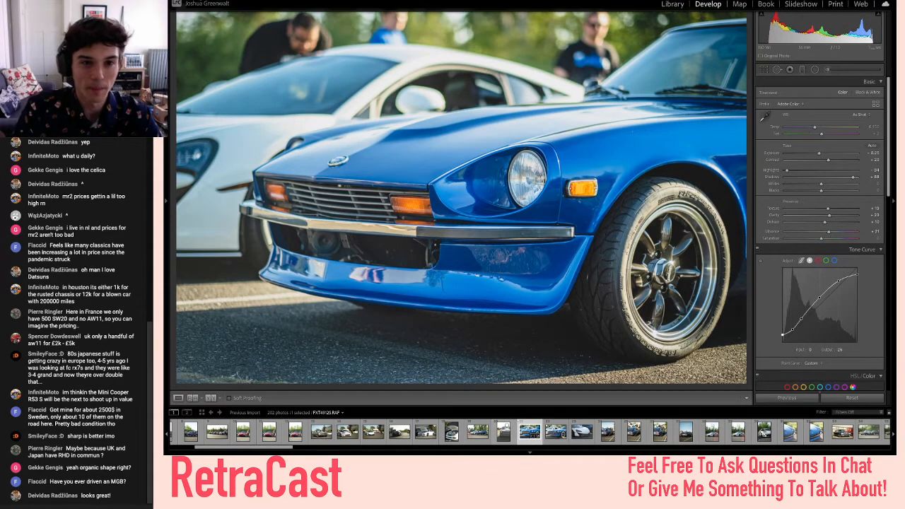
key(super+shift+c)
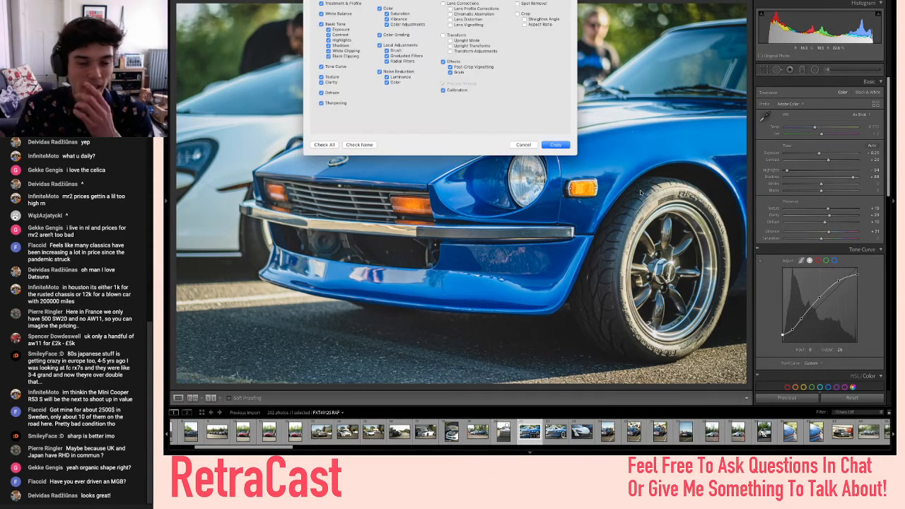
key(Return)
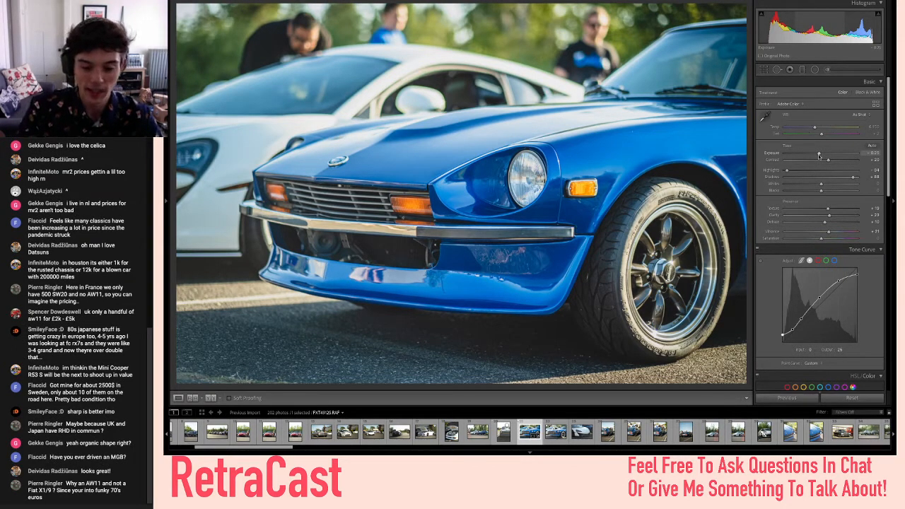
- Look through the neighbouring car meet photos for another shot that suits the copied settings
key(Right)
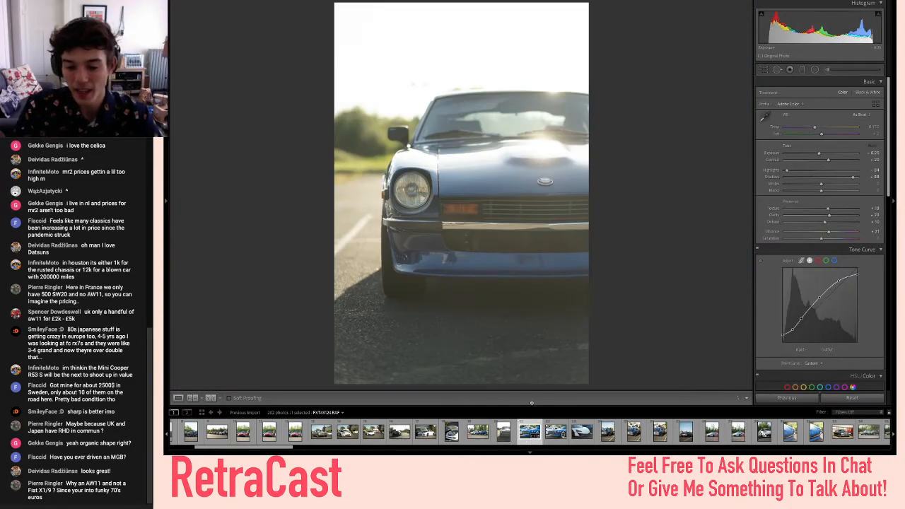
key(Right)
scroll(481, 436, up, 3)
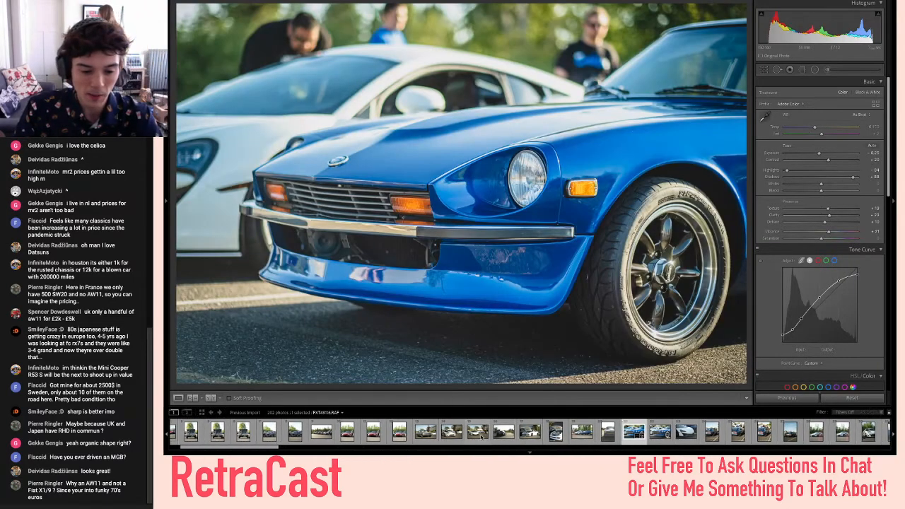
scroll(481, 436, down, 10)
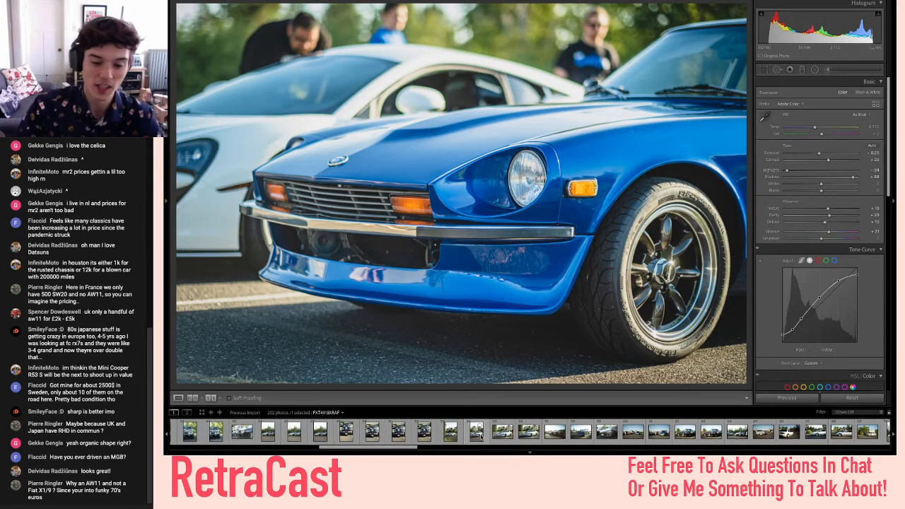
scroll(481, 436, up, 10)
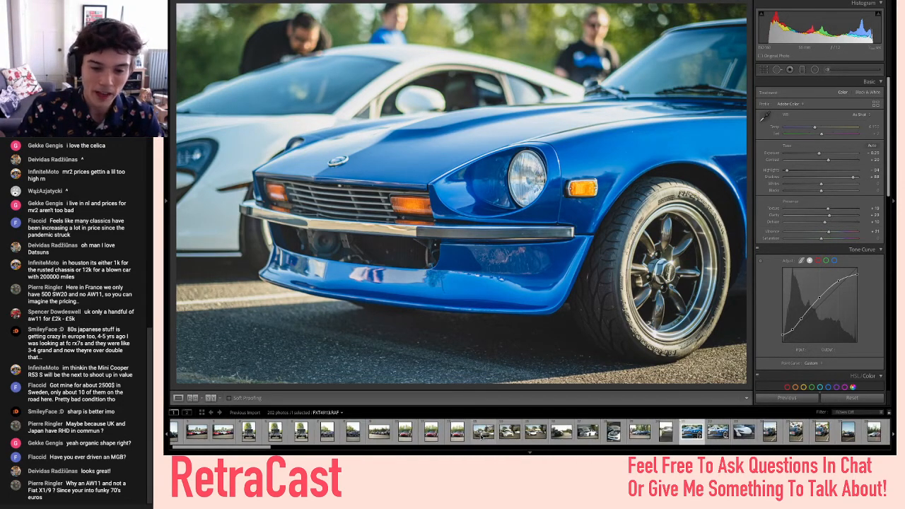
scroll(628, 433, down, 1)
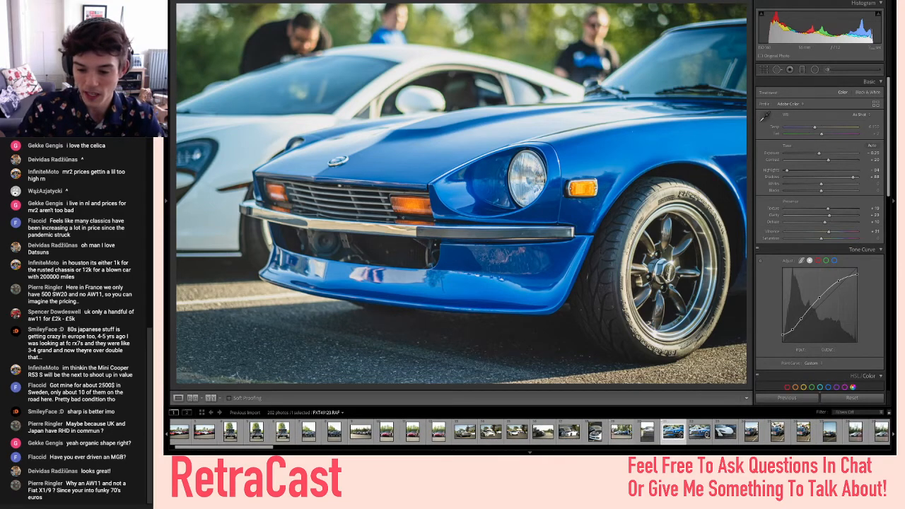
key(Left)
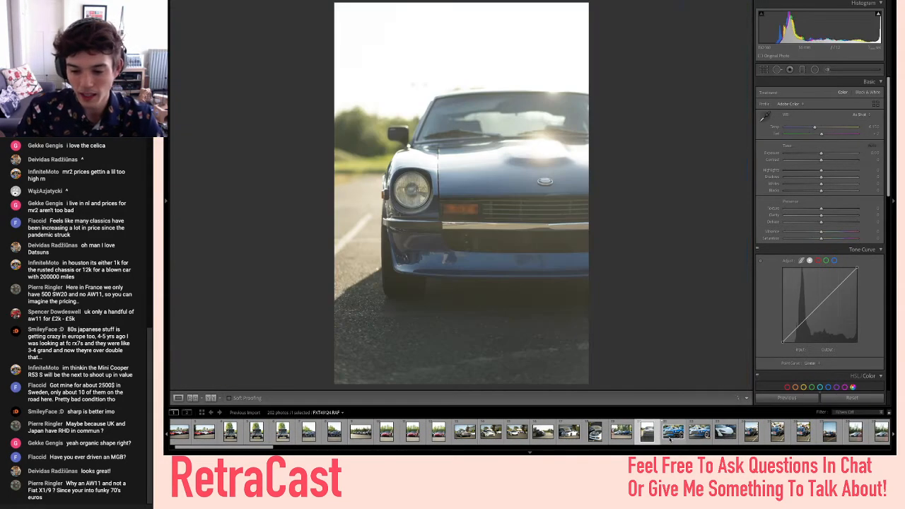
key(Left)
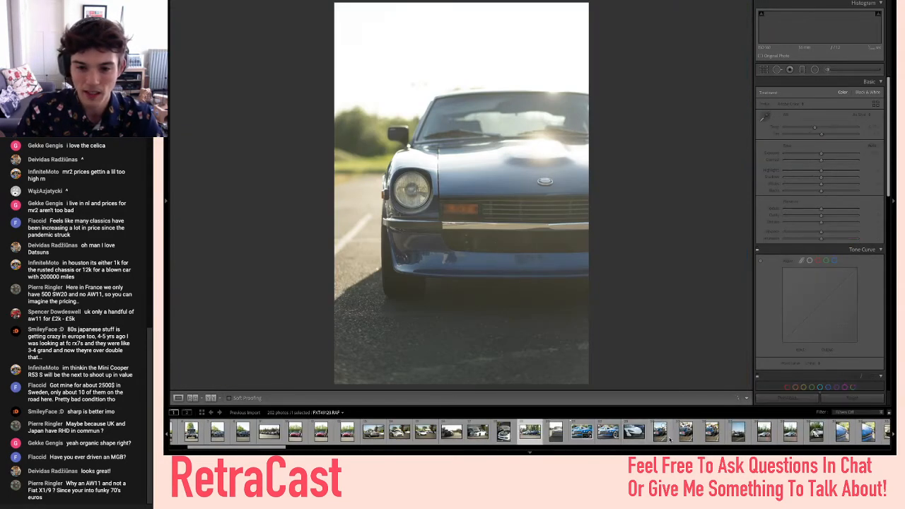
key(Right)
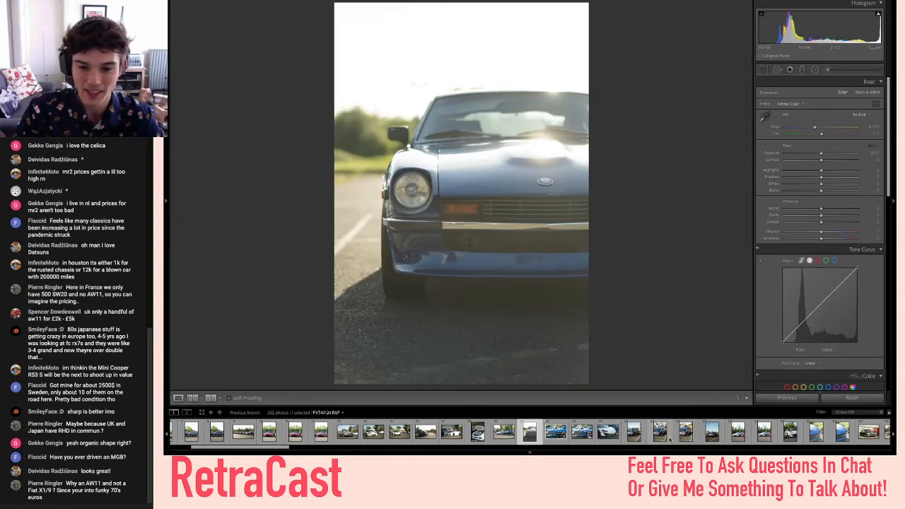
key(Right)
key(Delete)
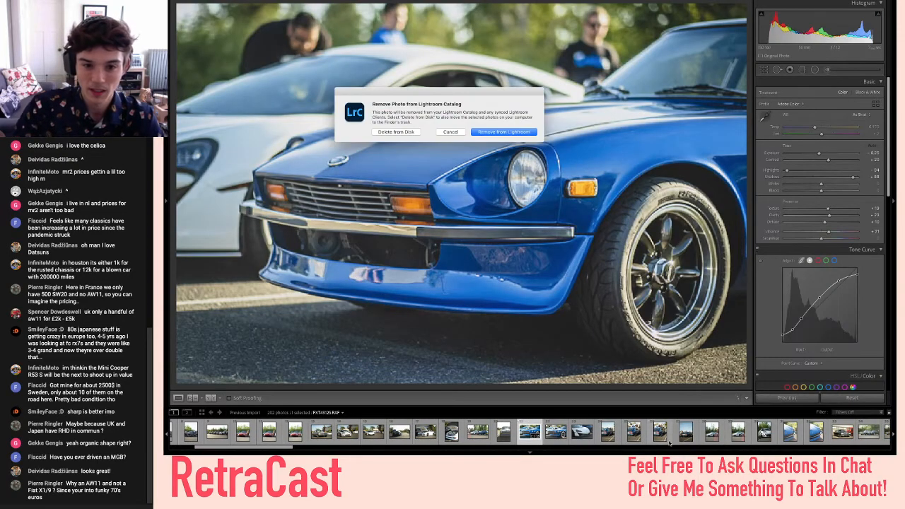
key(Return)
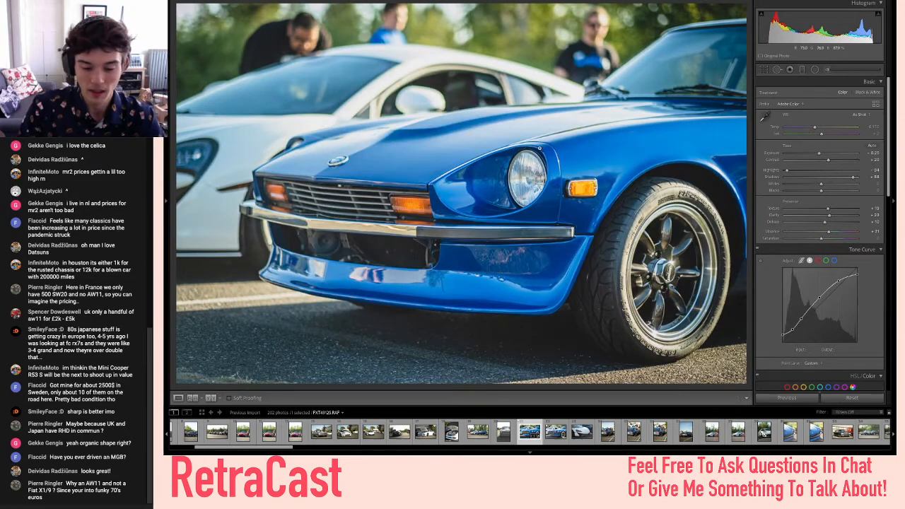
- Paste the copied settings onto the backlit front view of the Datsun and compare it with the edited close-up
key(backslash)
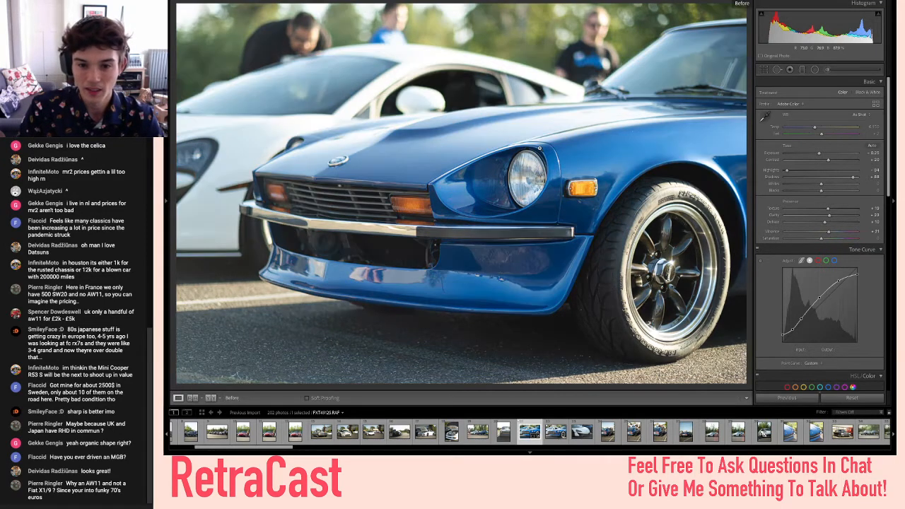
key(Right)
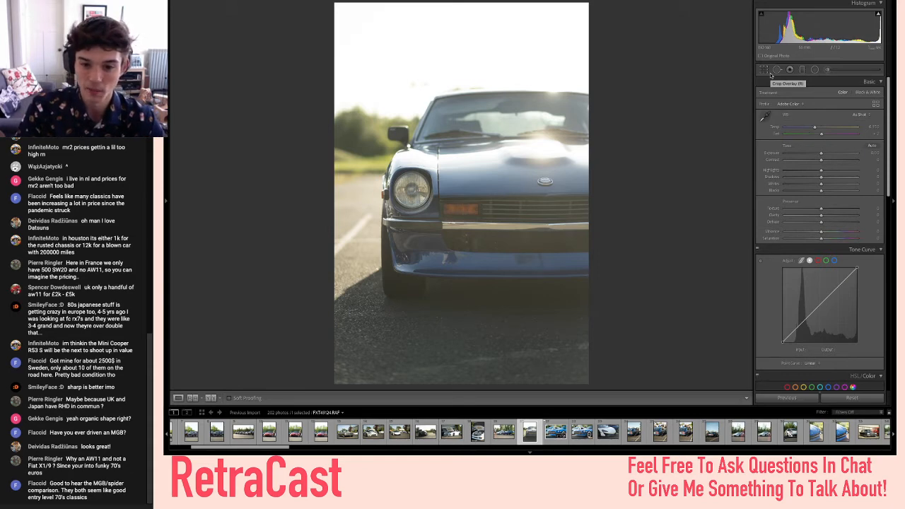
key(ctrl+shift+v)
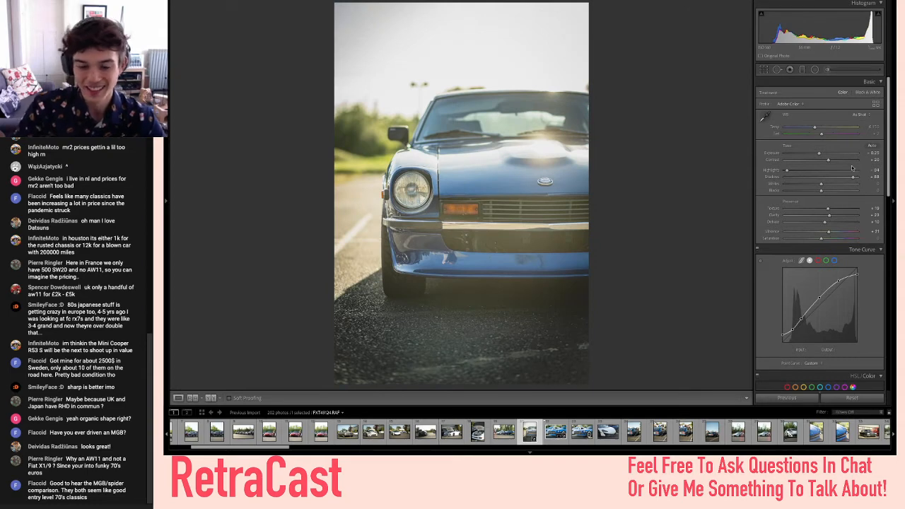
key(Right)
key(Left)
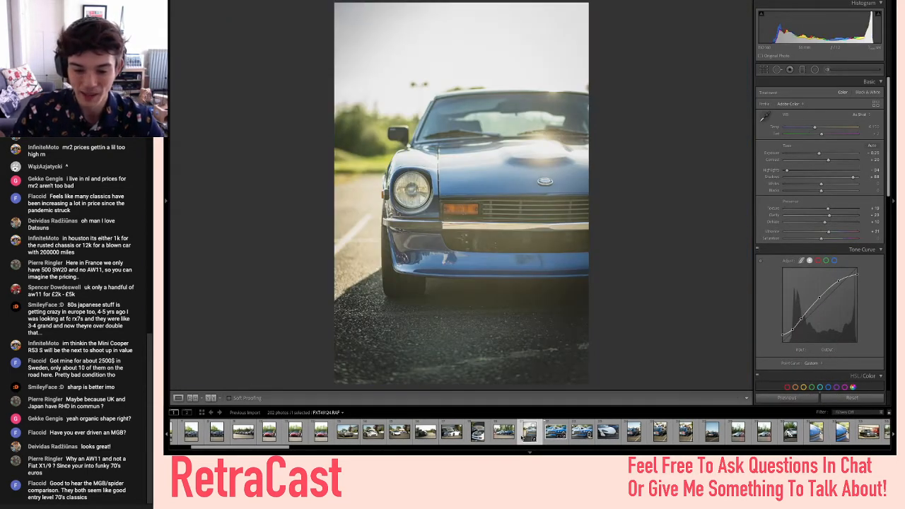
key(Right)
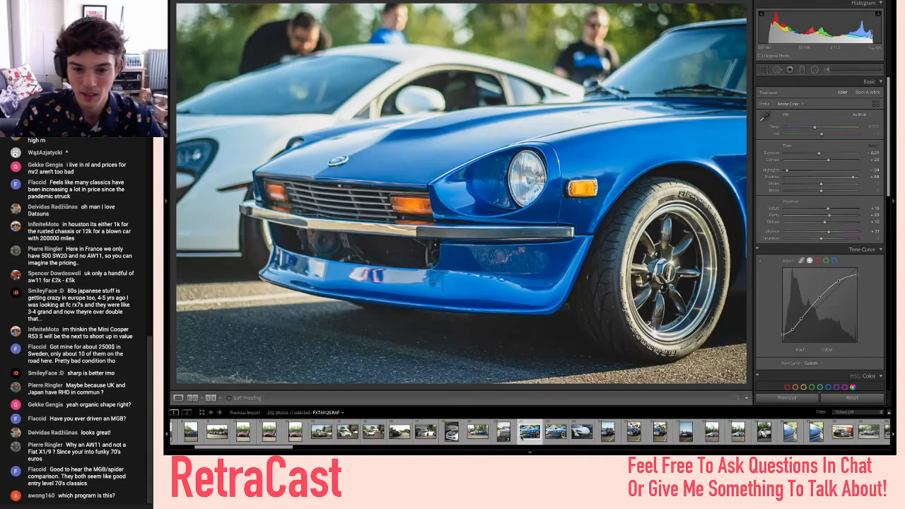
- Paste the copied settings onto the photo of the white sports car parked beside the blue Datsun
key(ctrl+z)
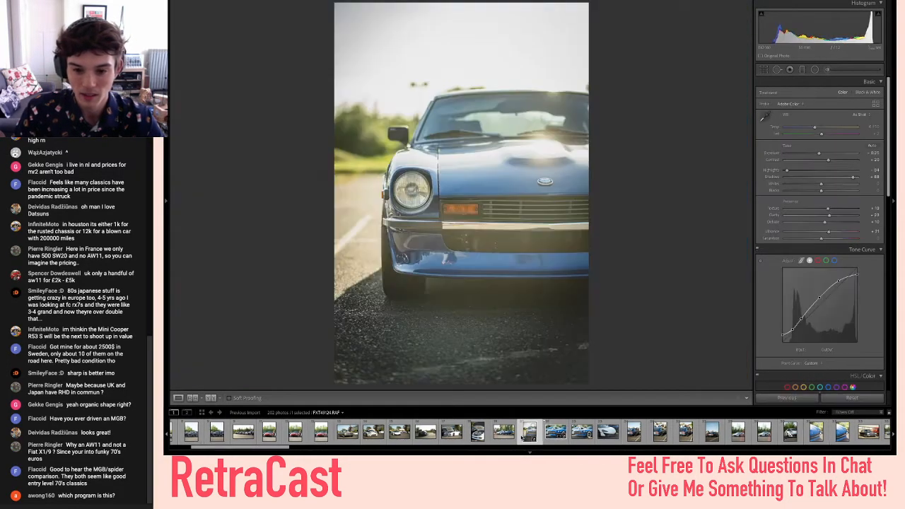
key(ctrl+z)
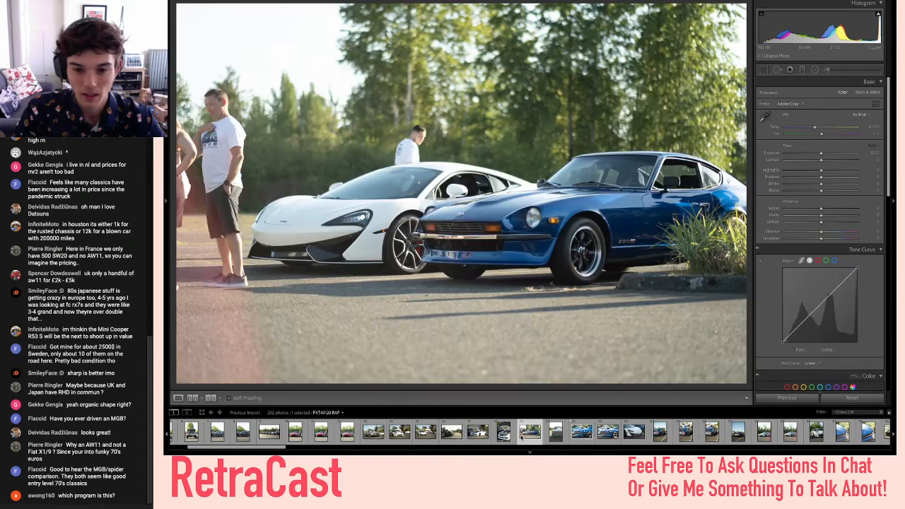
key(ctrl+shift+v)
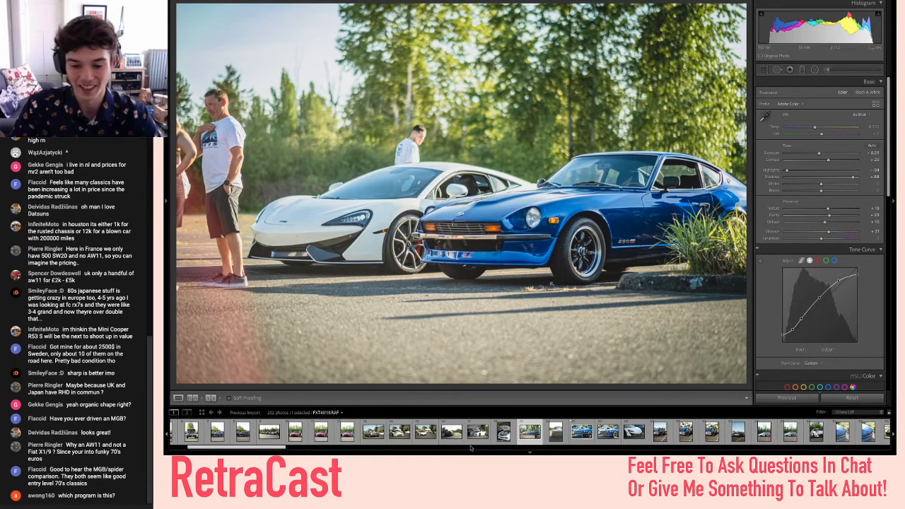
click(581, 432)
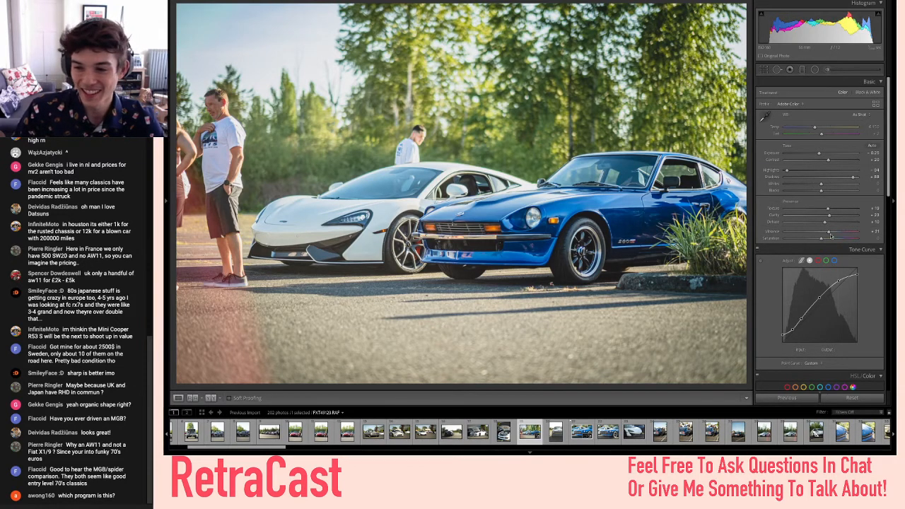
- Review the two-car photo's pasted basic, tone curve, individual colour and vignette adjustments
scroll(830, 233, down, 5)
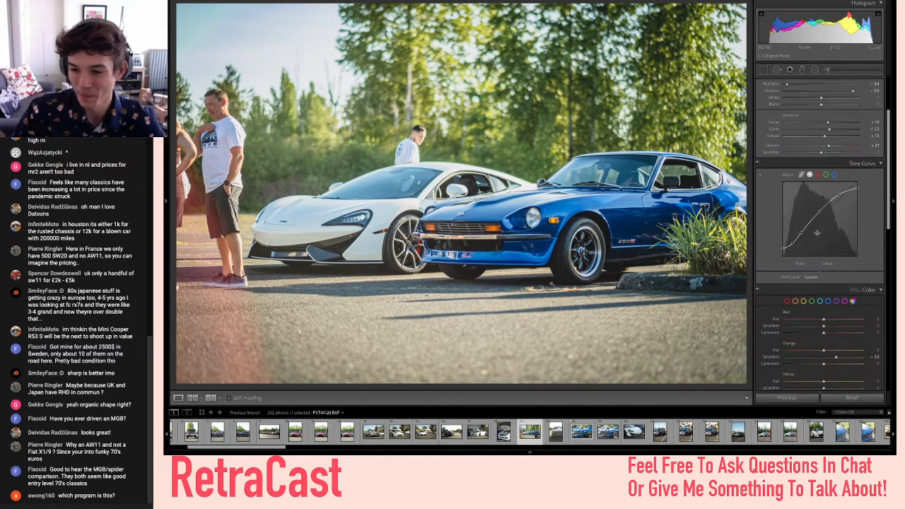
scroll(818, 234, up, 1)
scroll(818, 234, down, 2)
scroll(818, 234, up, 6)
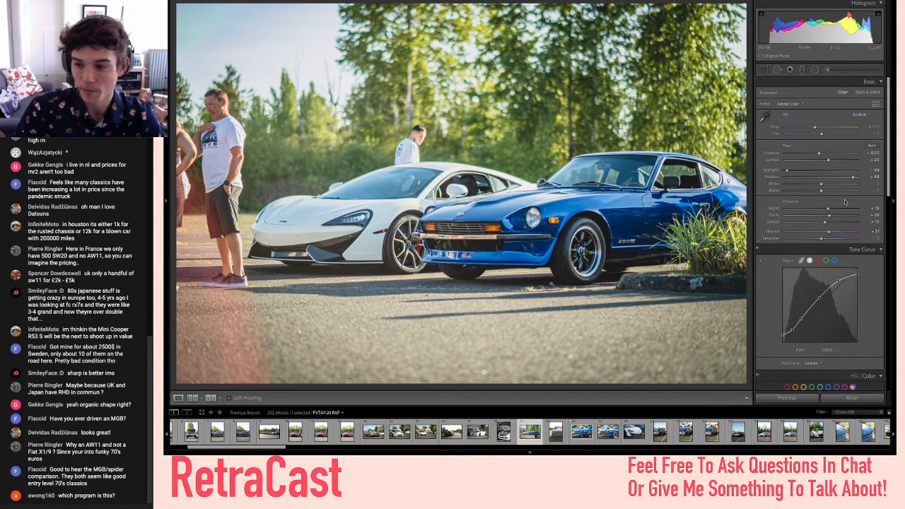
scroll(817, 246, down, 3)
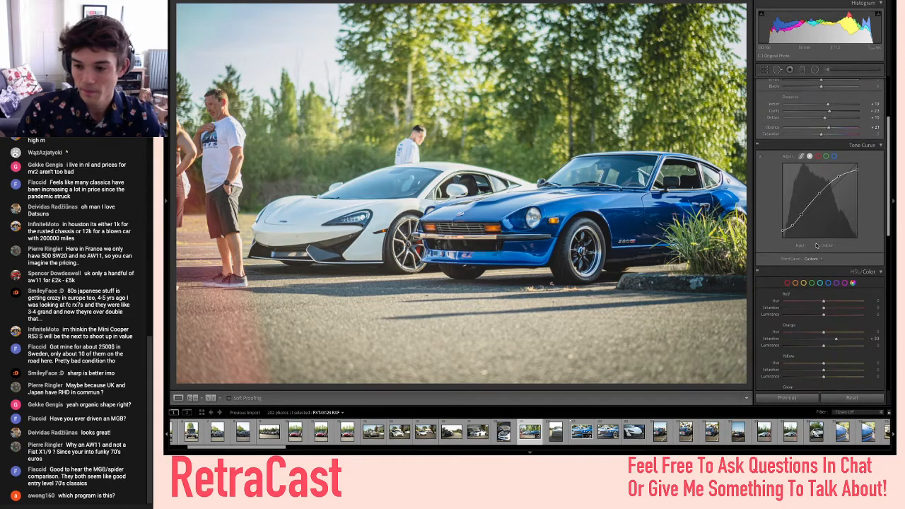
scroll(817, 246, down, 5)
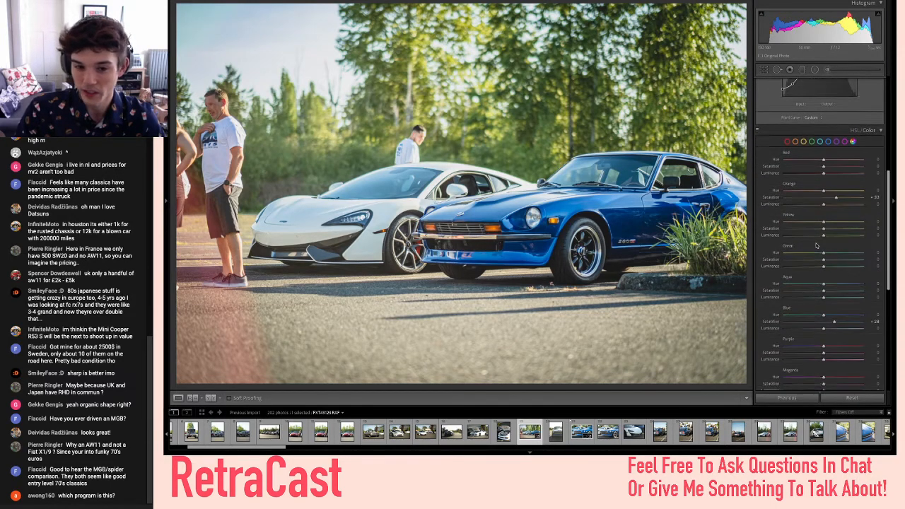
scroll(817, 245, down, 6)
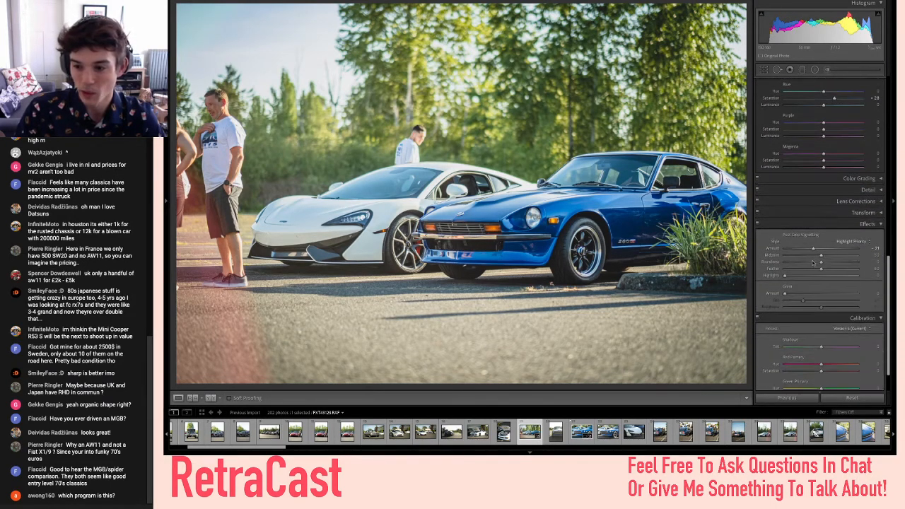
scroll(817, 297, up, 12)
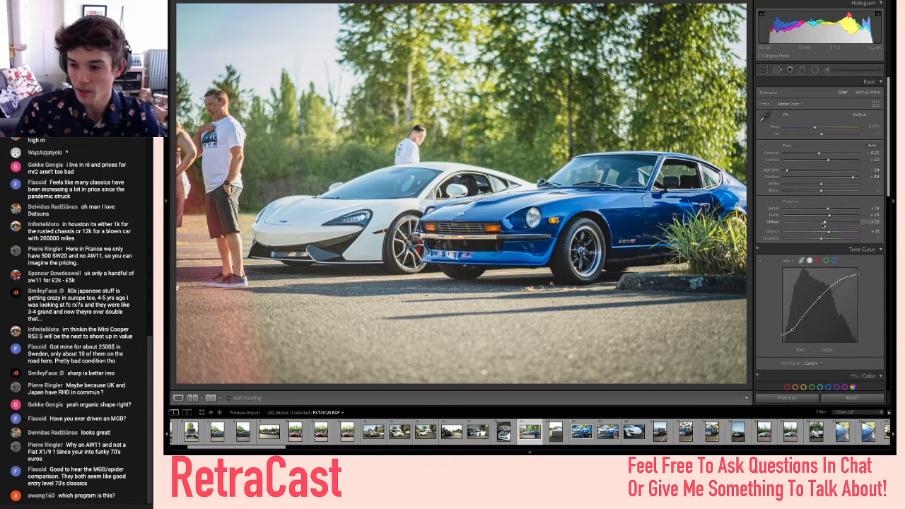
- Set the two-car photo's Dehaze to +20, comparing it with the previous amount, and try a slight Exposure change
drag(824, 223, 829, 224)
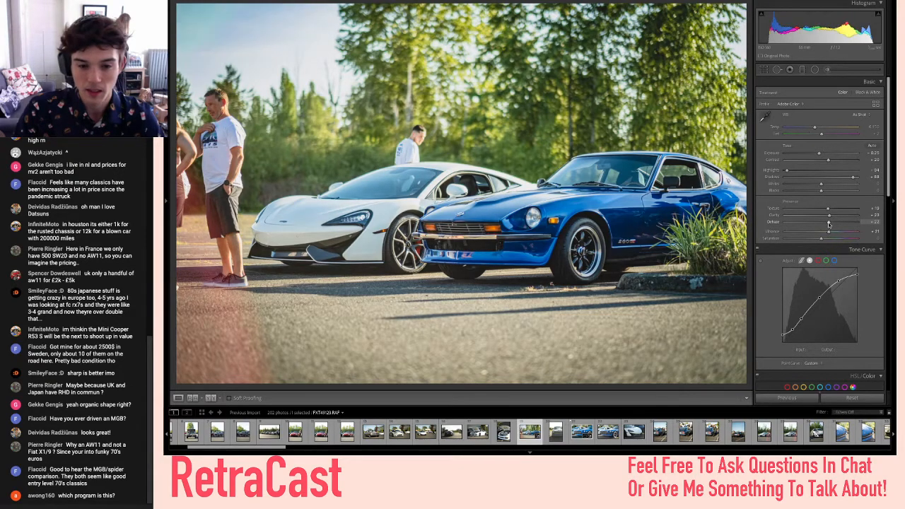
key(ctrl+z)
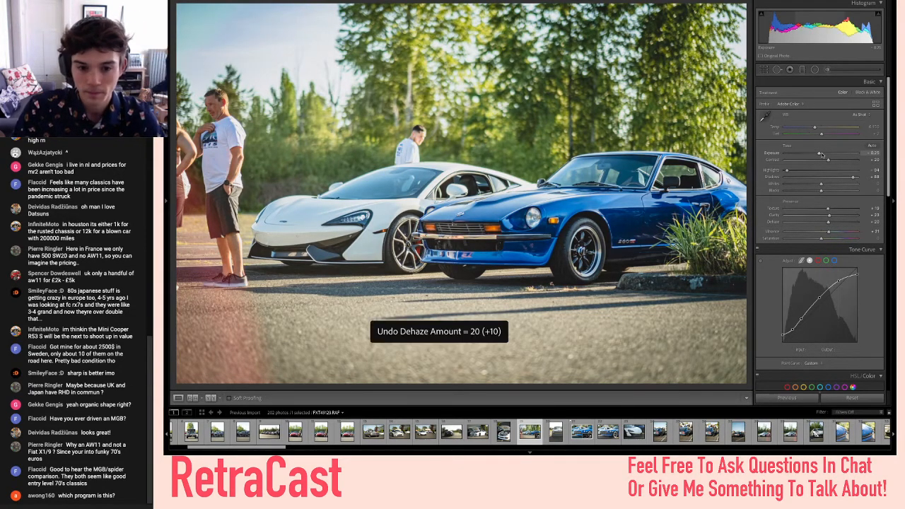
key(ctrl+y)
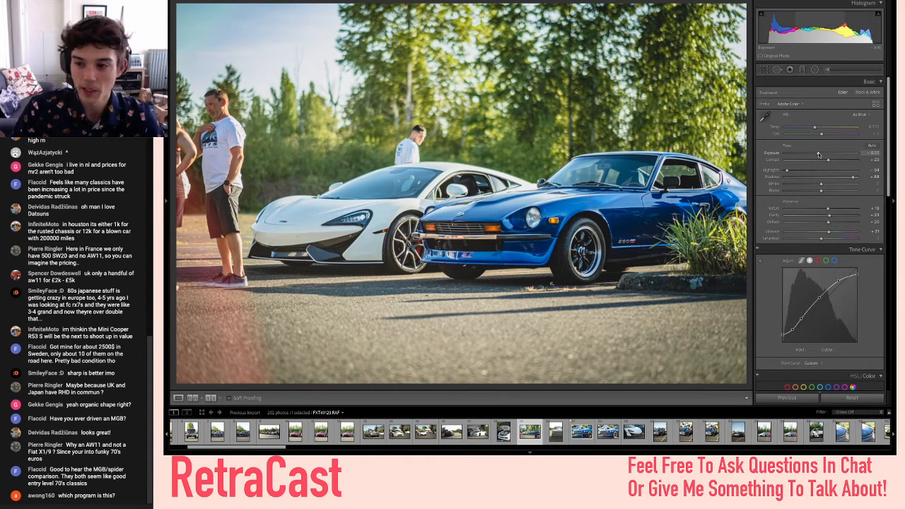
drag(819, 155, 821, 155)
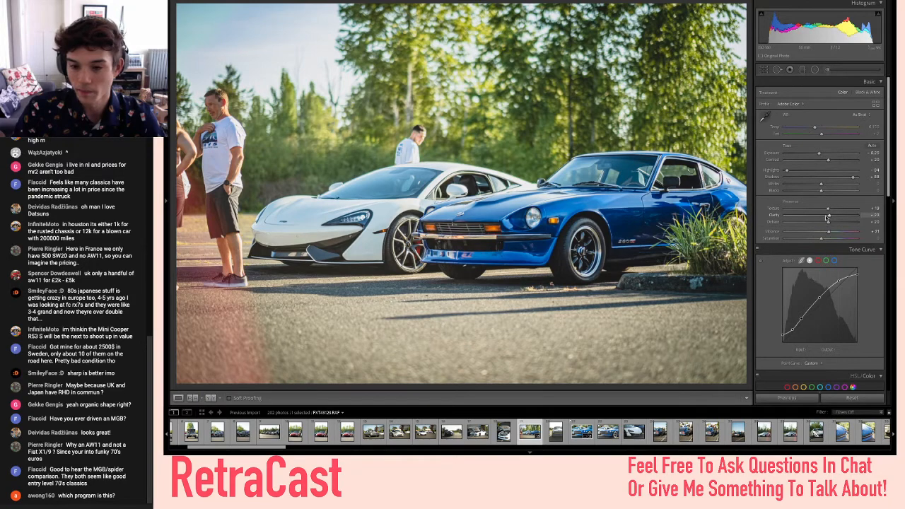
- Set the two-car photo's Clarity to +12 and its Blue saturation to +22
drag(827, 218, 826, 219)
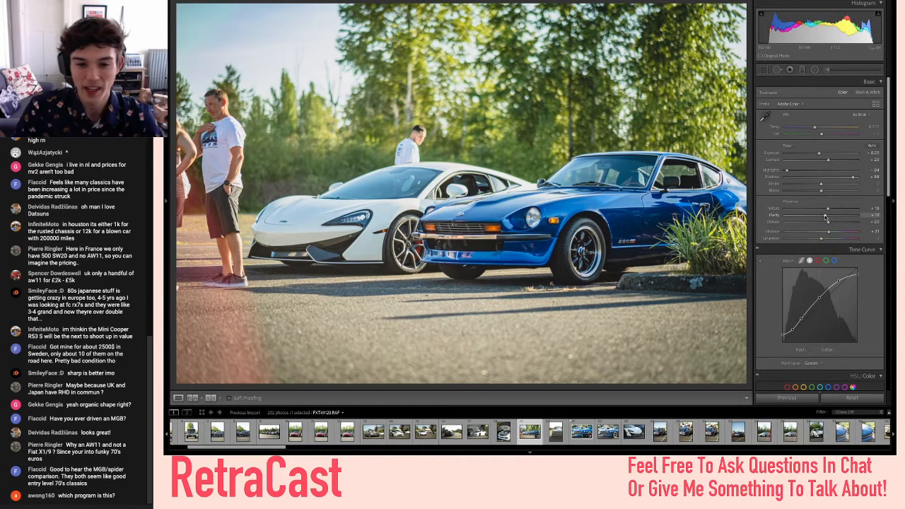
scroll(824, 269, down, 8)
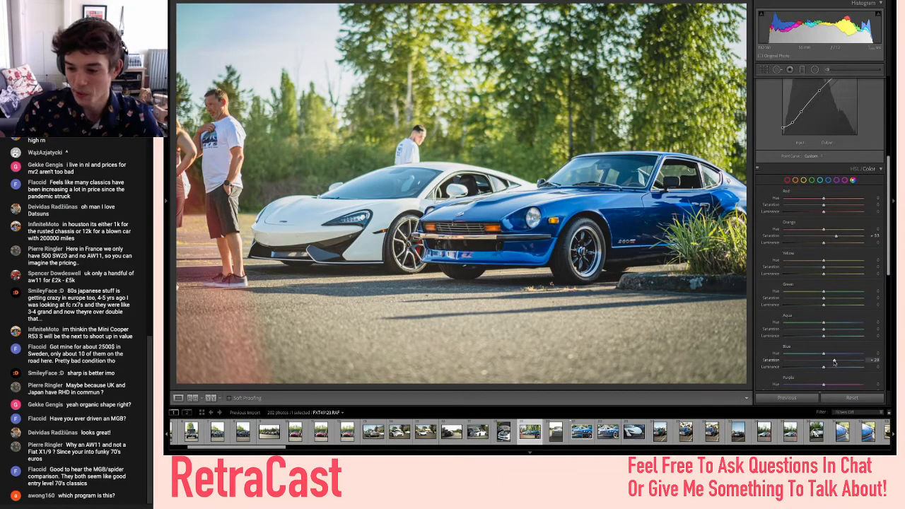
drag(834, 363, 832, 362)
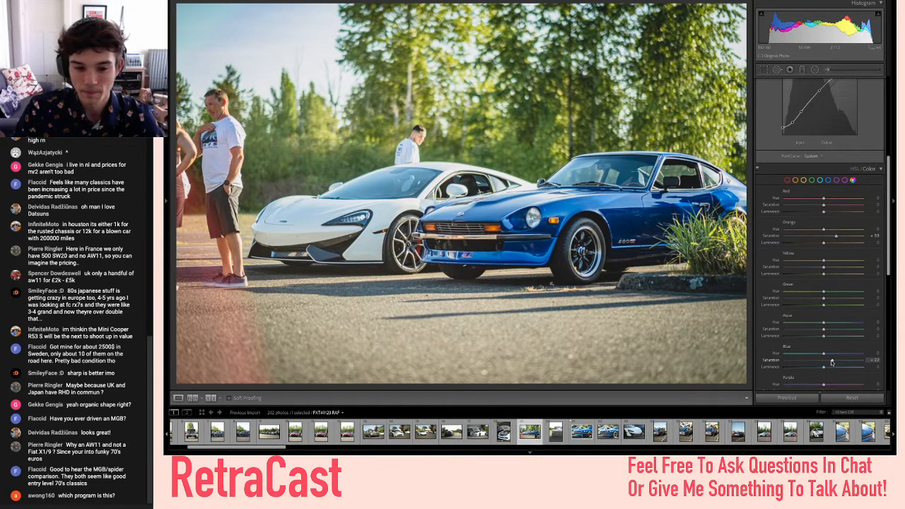
key(p)
- Compare the two-car photo with the edited close-up of the blue Datsun
click(574, 432)
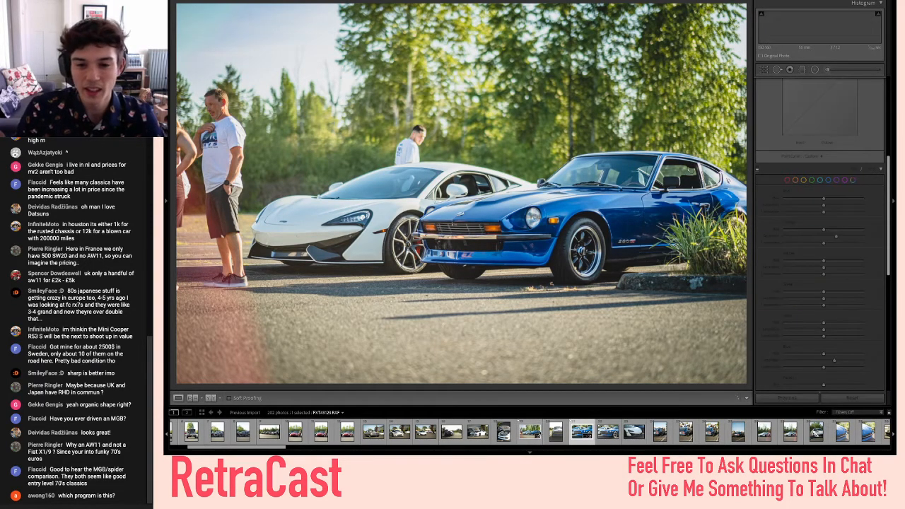
click(530, 431)
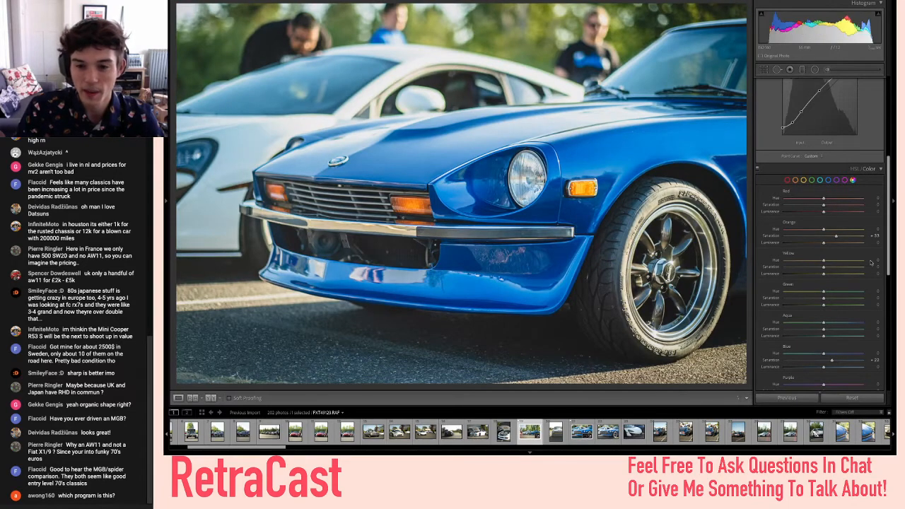
scroll(823, 275, up, 4)
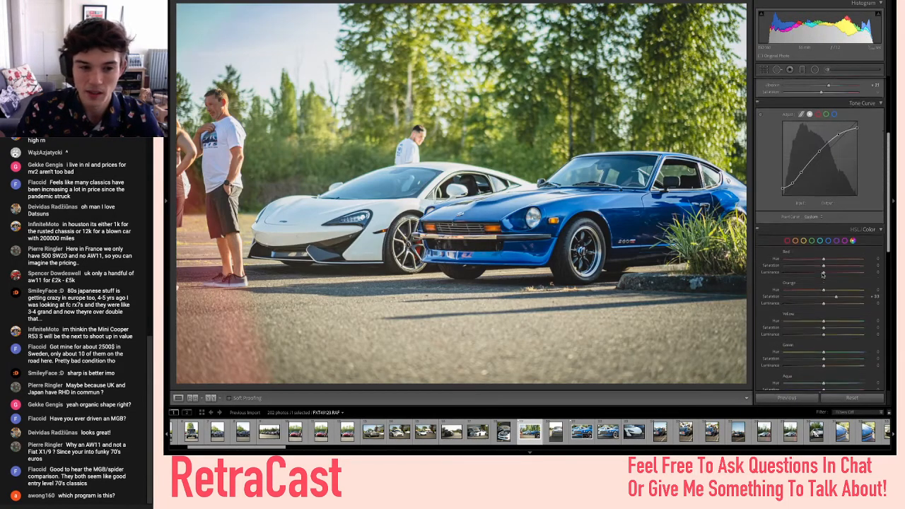
- Try a tighter crop of the two-car photo that trims the people beside the white car, and undo it
click(764, 69)
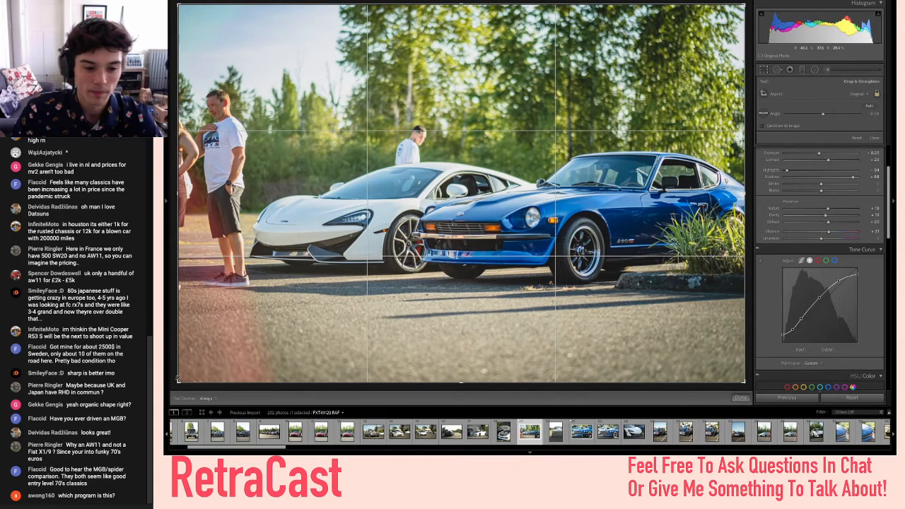
drag(178, 382, 188, 365)
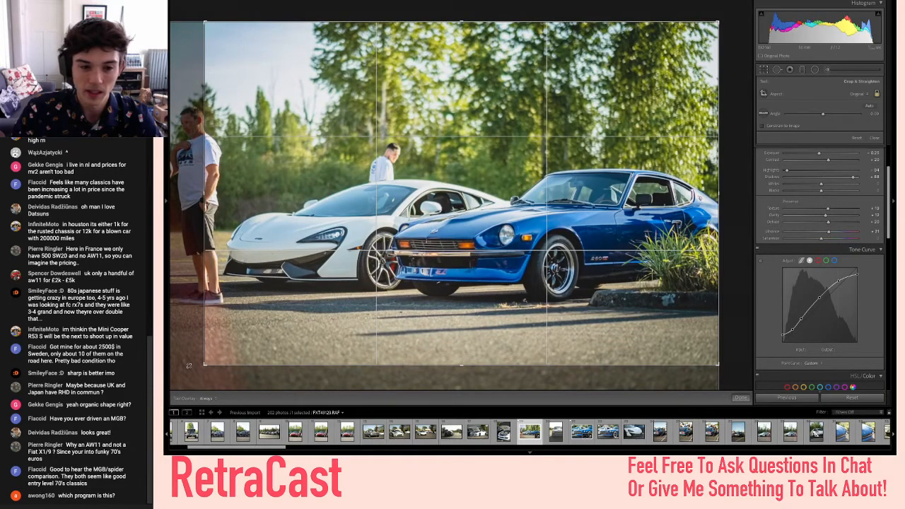
key(Return)
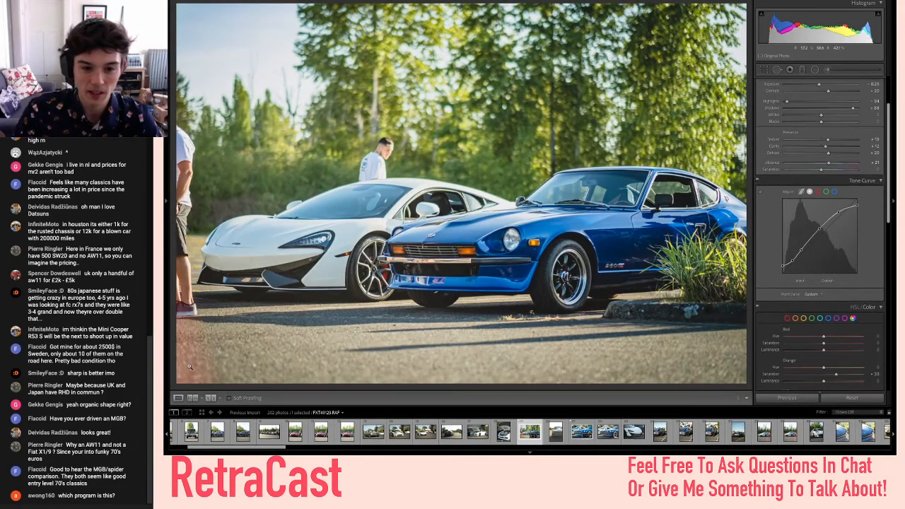
key(ctrl+z)
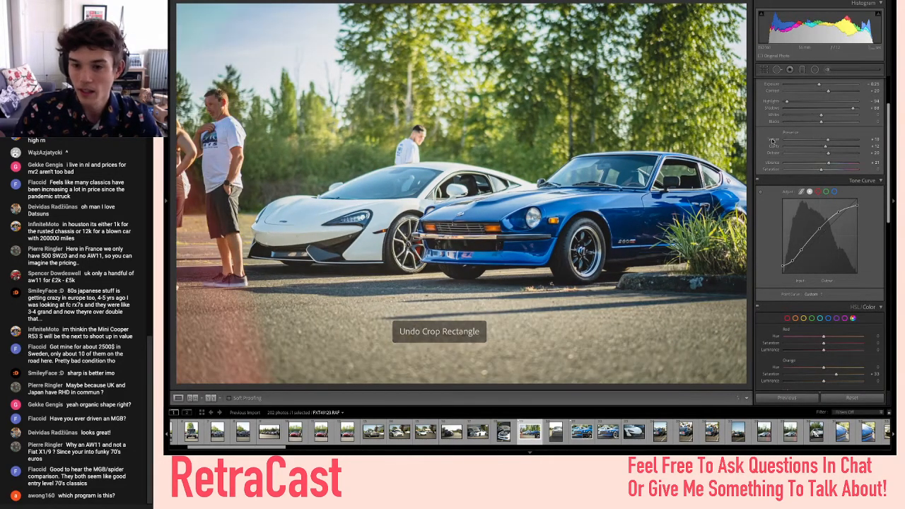
- Reset the two-car photo's Orange saturation to 0
scroll(772, 141, up, 2)
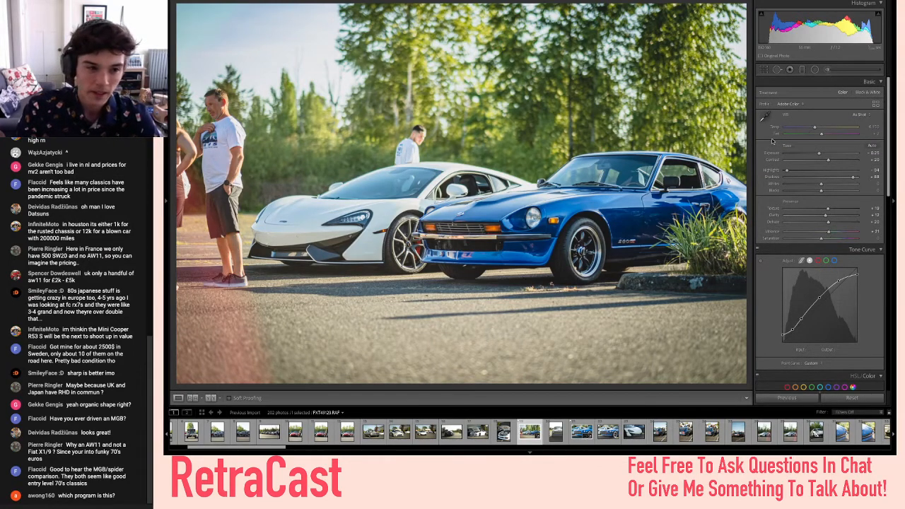
key(p)
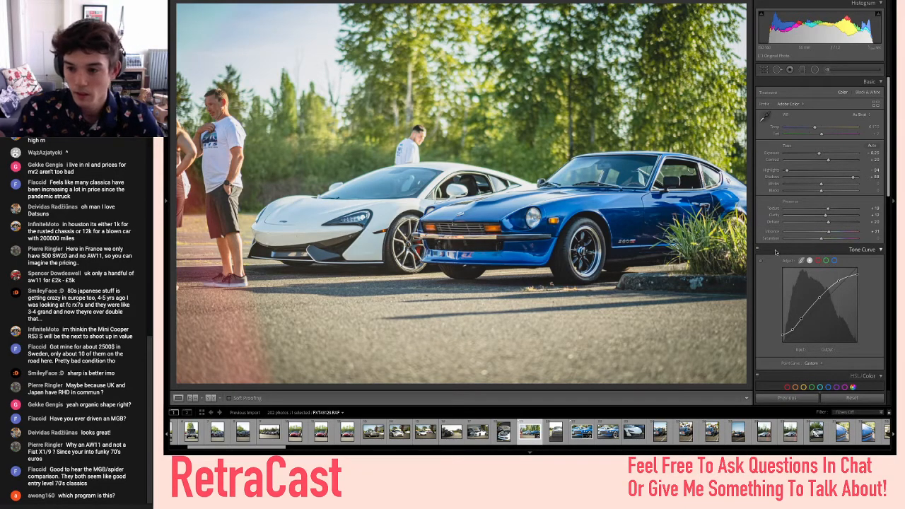
scroll(813, 247, down, 5)
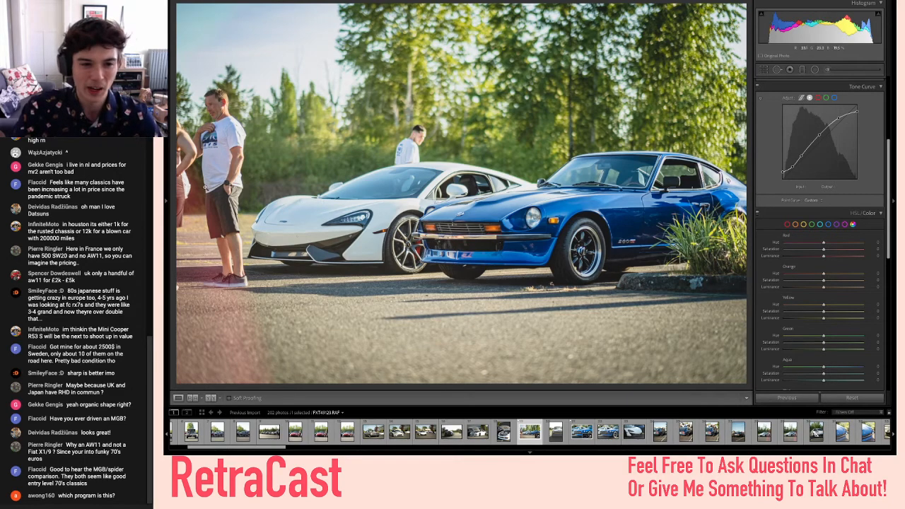
- Try cropping the two-car photo closer around both cars with the frame shifted away from the bystanders, and undo the crop
click(765, 70)
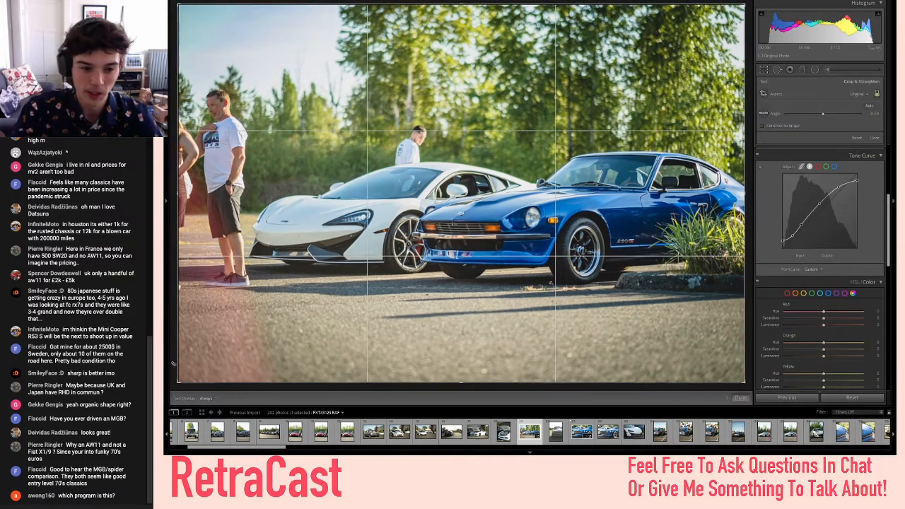
drag(178, 384, 207, 336)
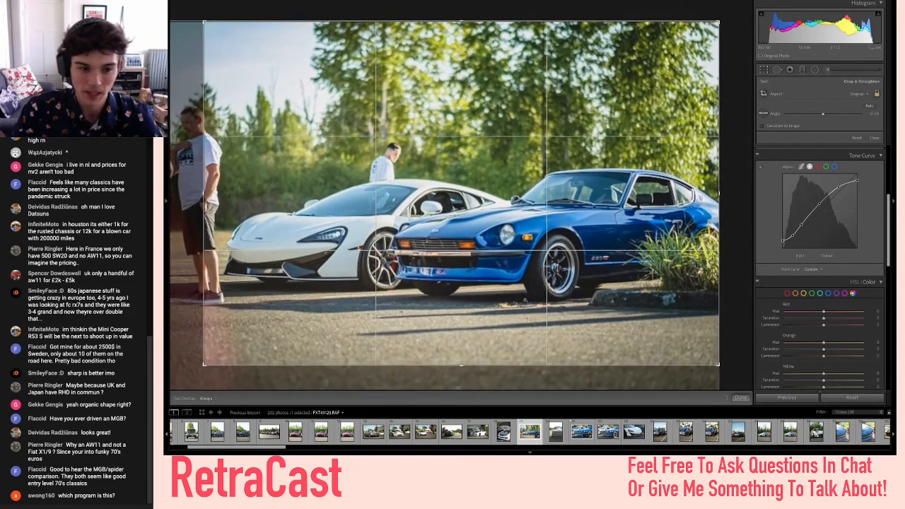
drag(461, 212, 457, 216)
key(Return)
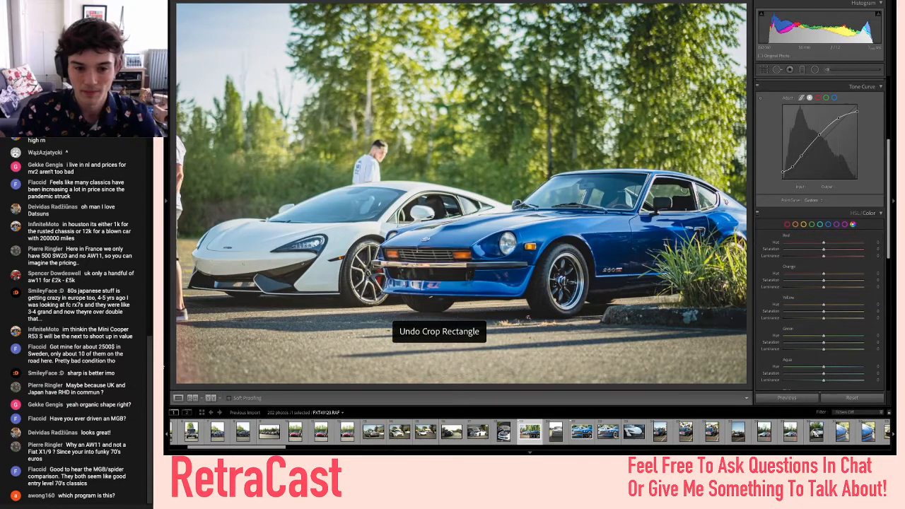
key(ctrl+z)
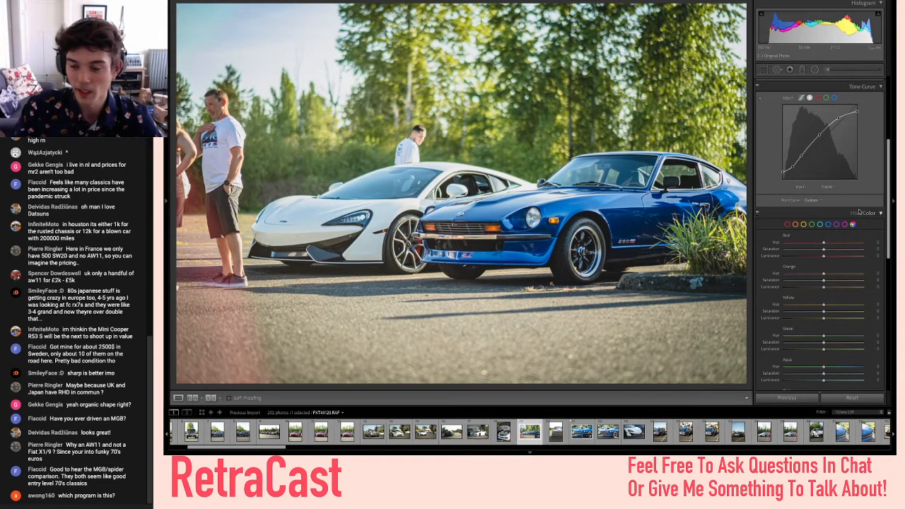
- Review the two-car photo's remaining colour and vignette settings and flag the photo as a pick
scroll(859, 212, down, 5)
scroll(859, 211, down, 3)
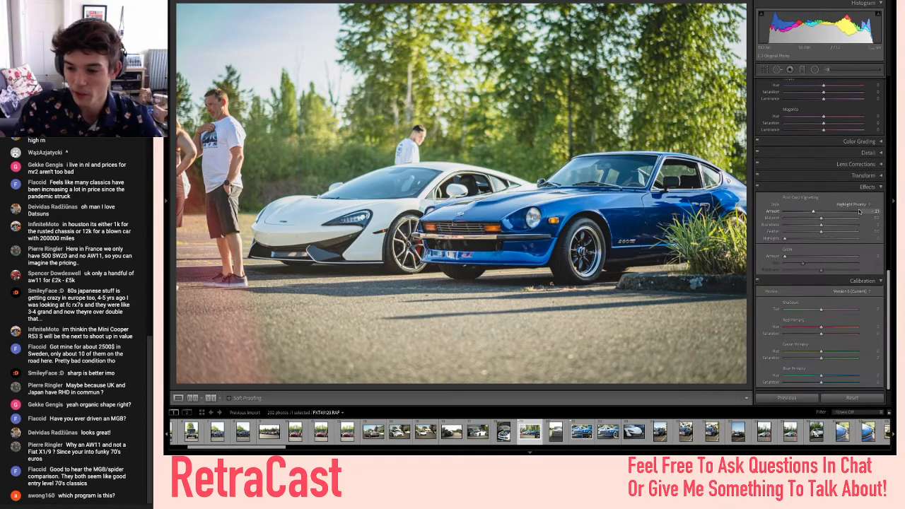
scroll(859, 211, up, 8)
key(p)
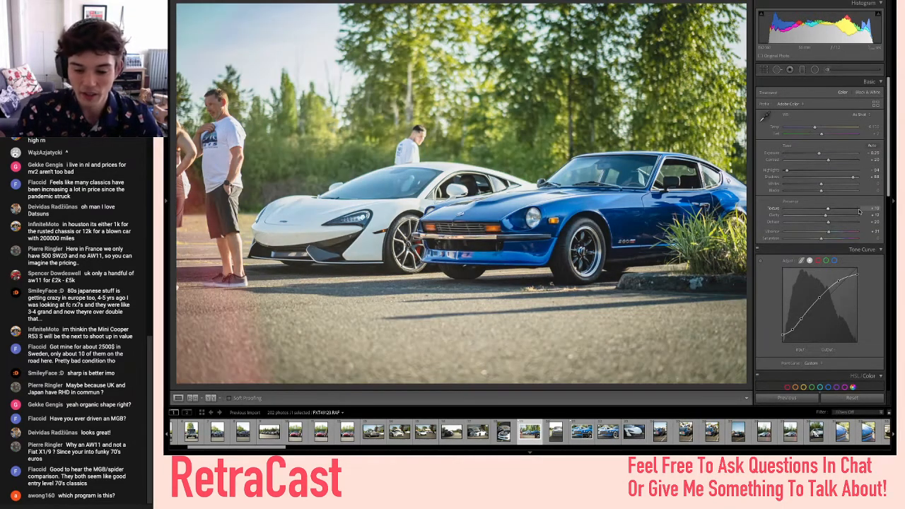
- On the backlit front view of the Datsun, set Highlights to -89, Shadows to +85 and Contrast to +28
key(Right)
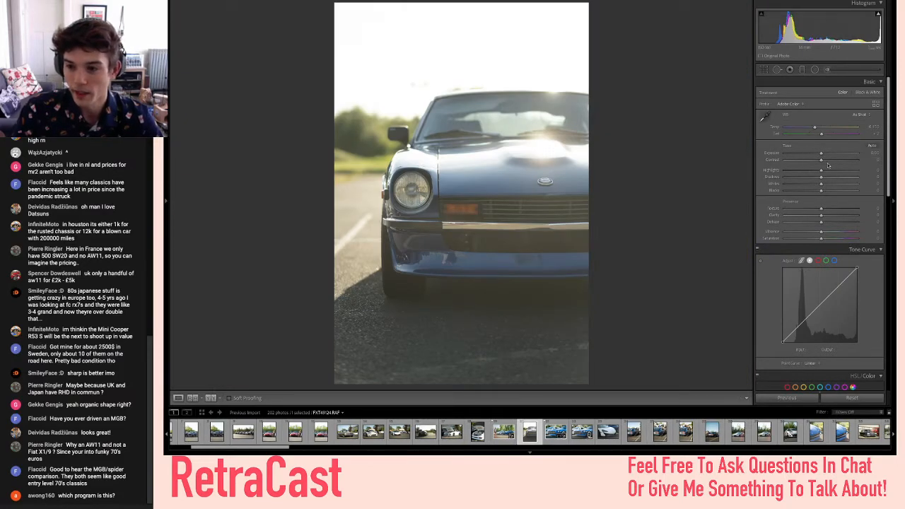
drag(792, 171, 788, 171)
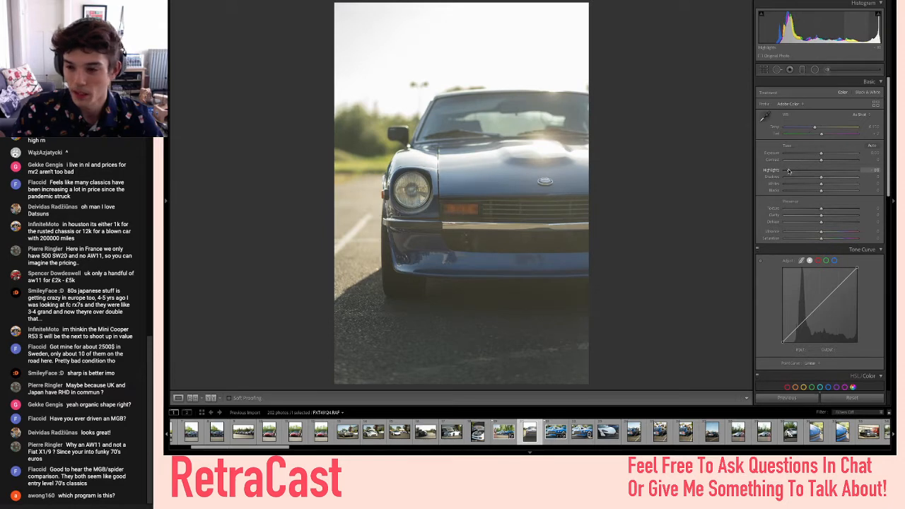
click(853, 178)
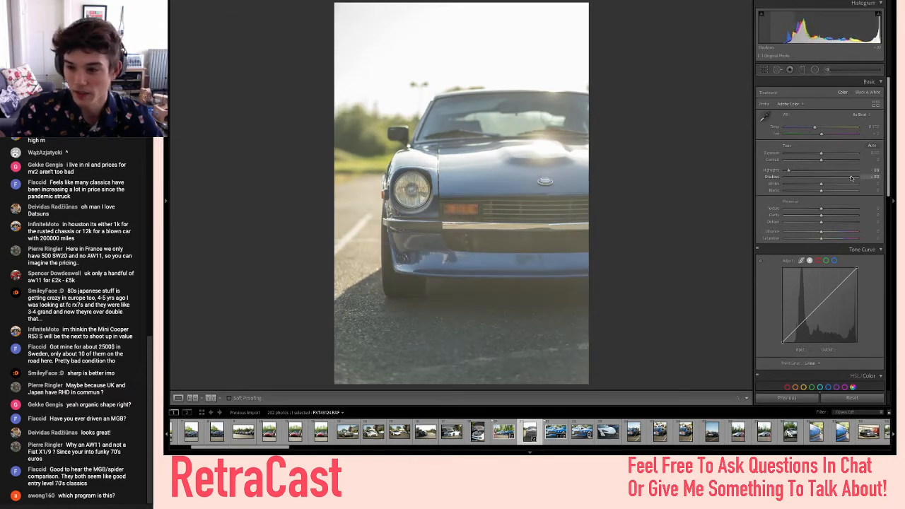
drag(822, 160, 828, 160)
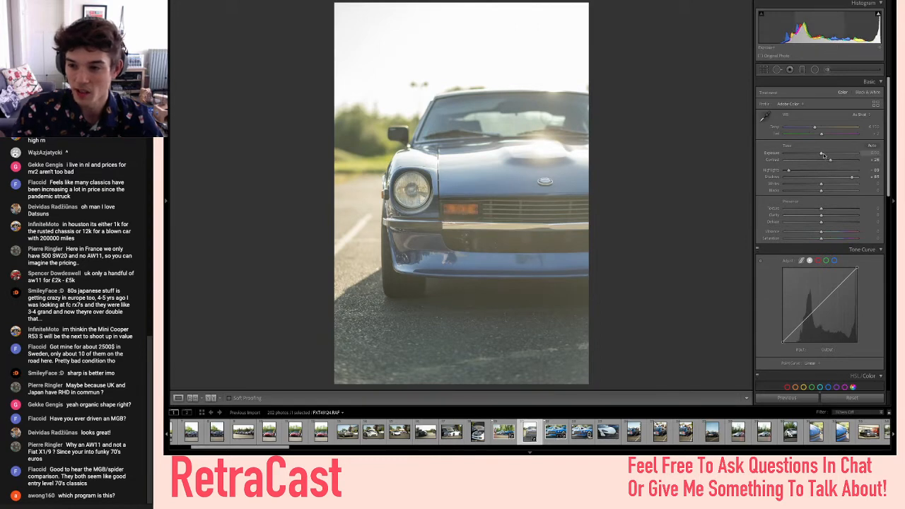
- Set the backlit Datsun photo's Texture to +18, Clarity to +15, Dehaze to +20 and Vibrance to +11
click(829, 217)
drag(830, 218, 825, 218)
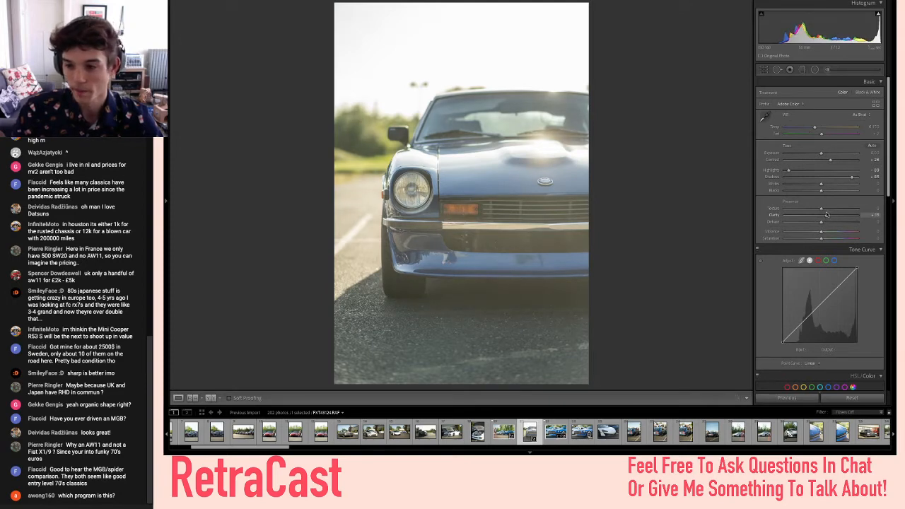
click(828, 210)
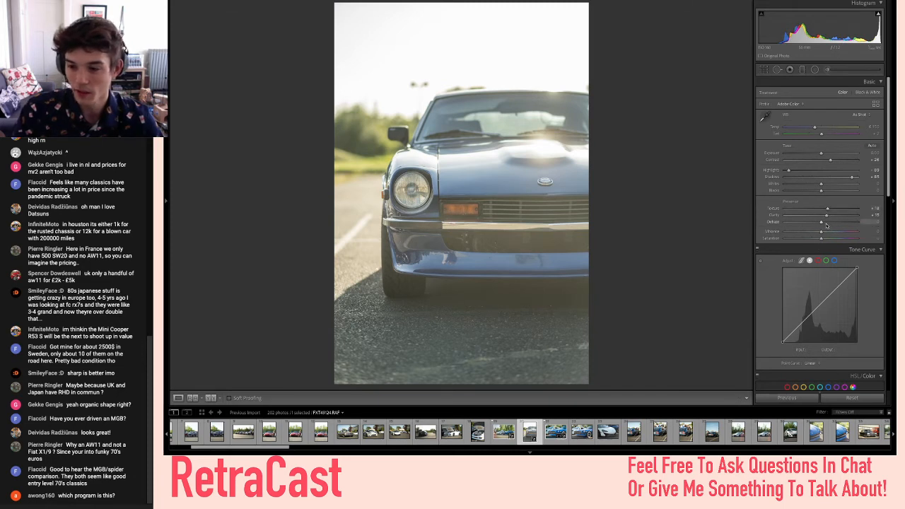
mouse_move(826, 225)
mouse_down()
mouse_move(835, 229)
mouse_move(813, 233)
mouse_move(831, 236)
mouse_move(823, 236)
mouse_up()
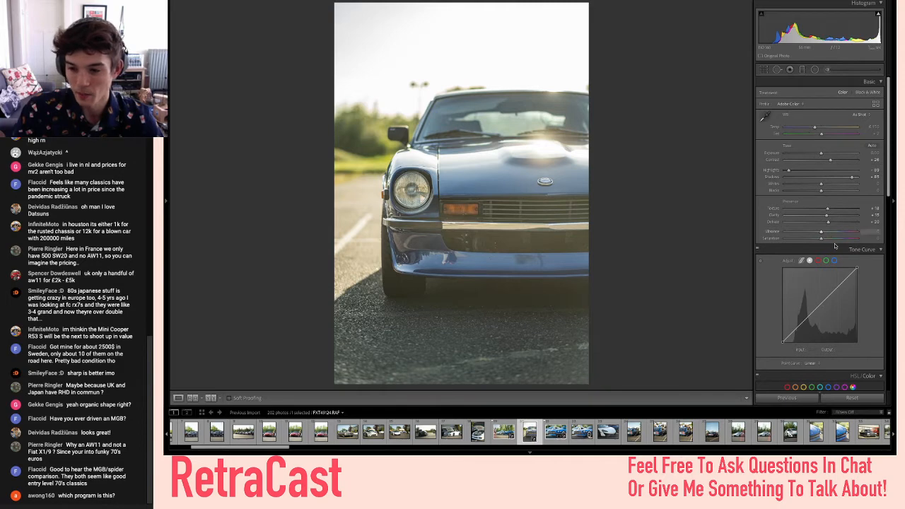
drag(828, 234, 825, 233)
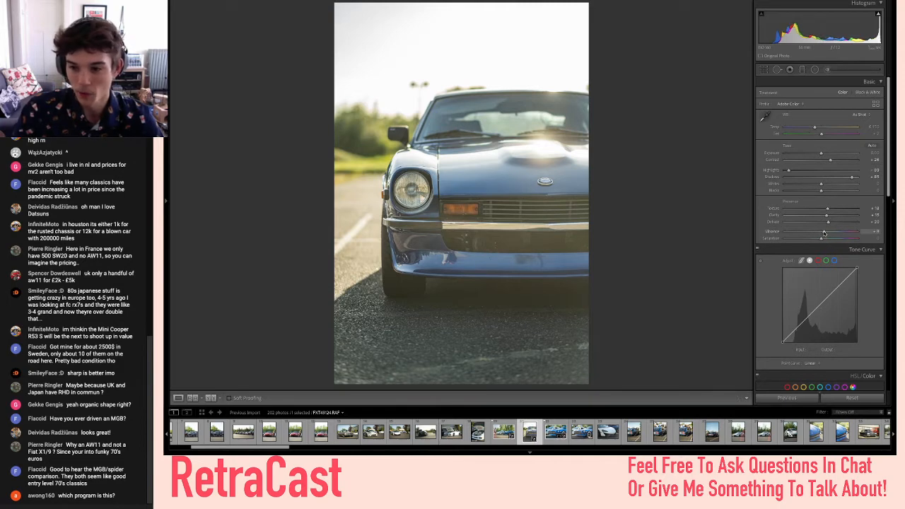
- Shape the backlit photo's tone curve with raised midtones, a lowered white endpoint, darker shadows and the black point lifted to output 22
drag(820, 307, 819, 296)
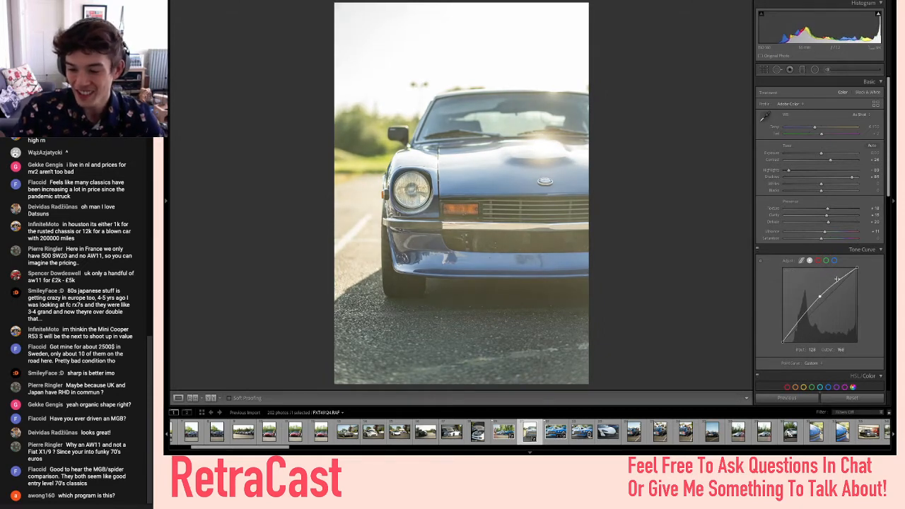
click(838, 280)
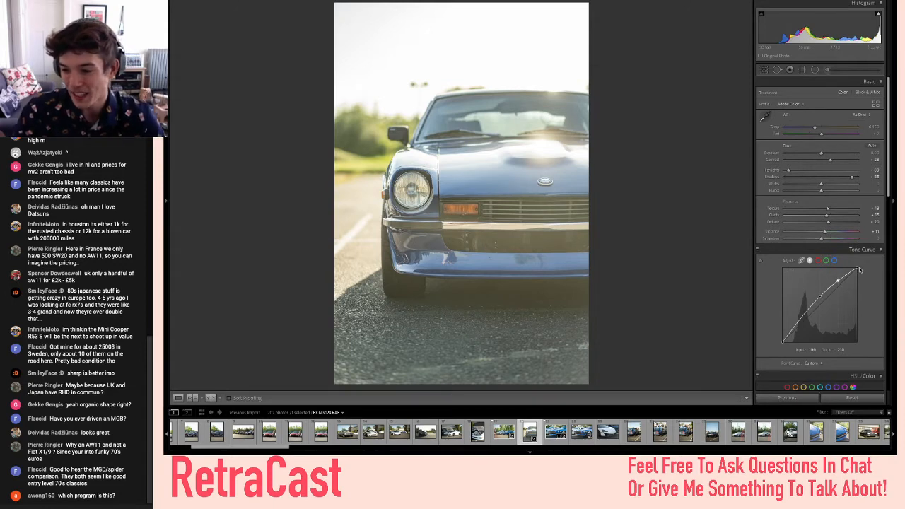
drag(857, 269, 860, 274)
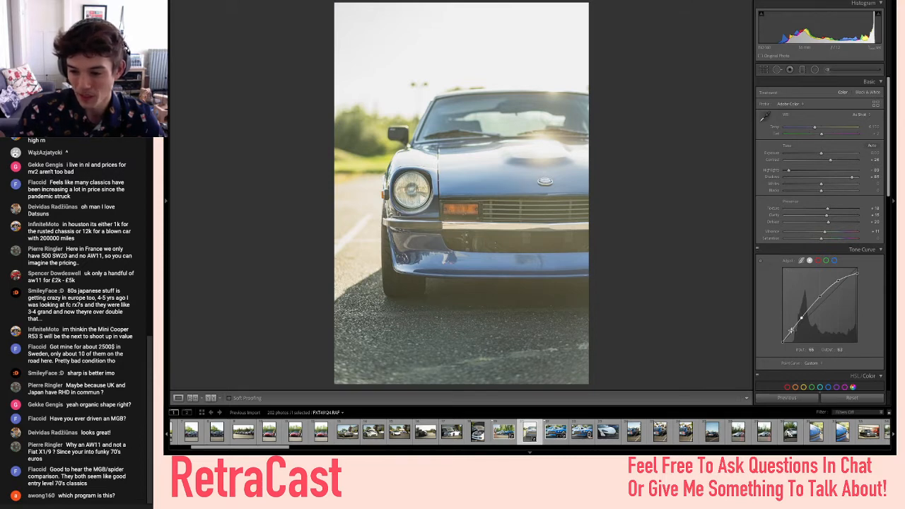
drag(783, 343, 780, 337)
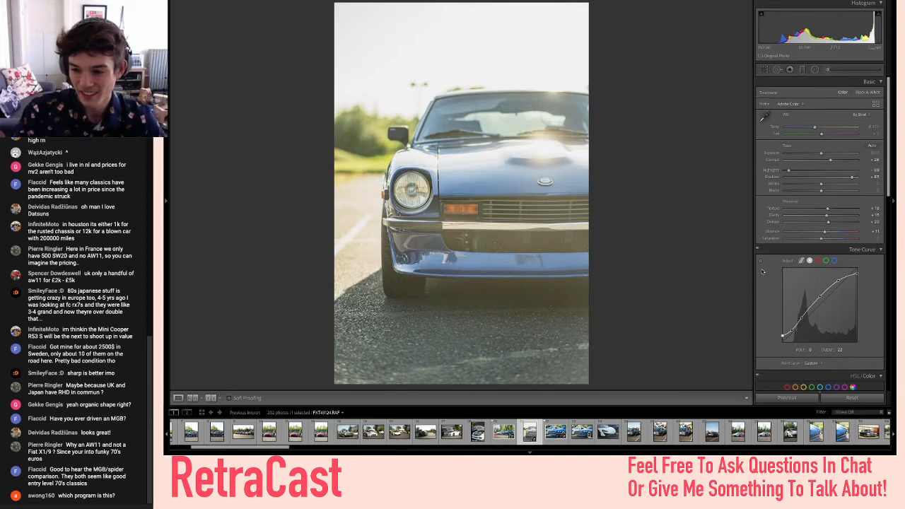
- Add a subtle dark vignette to the backlit Datsun photo and lower its Exposure slightly
scroll(828, 340, down, 15)
scroll(828, 295, up, 1)
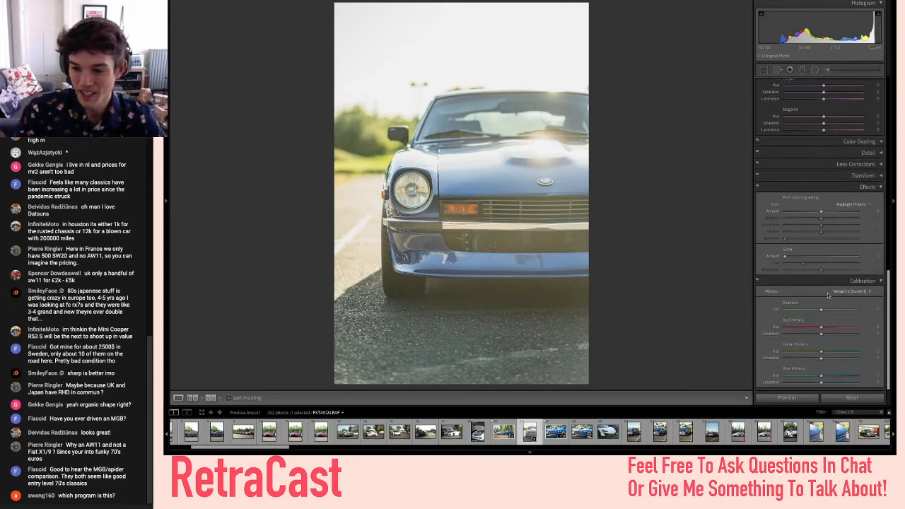
drag(820, 211, 817, 212)
scroll(819, 184, up, 15)
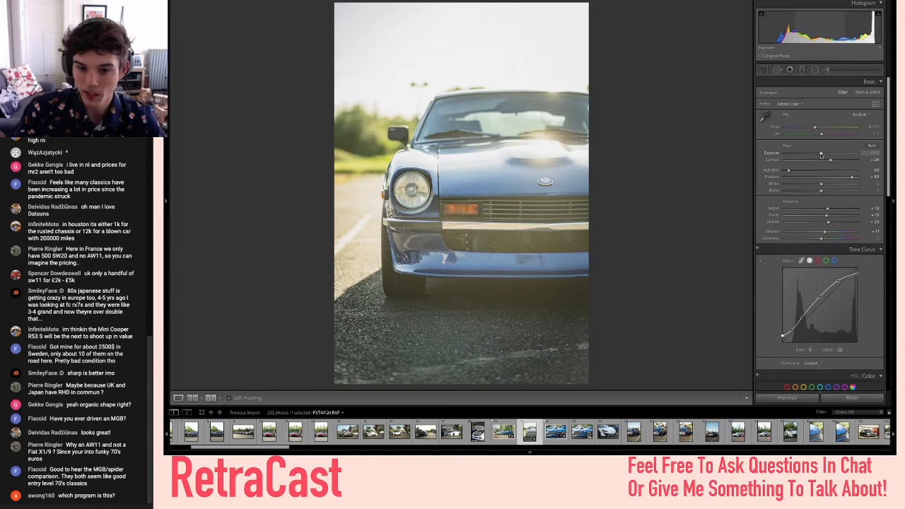
- Compare the backlit Datsun photo before and after the edits
key(backslash)
key(backslash)
key(backslash)
key(backslash)
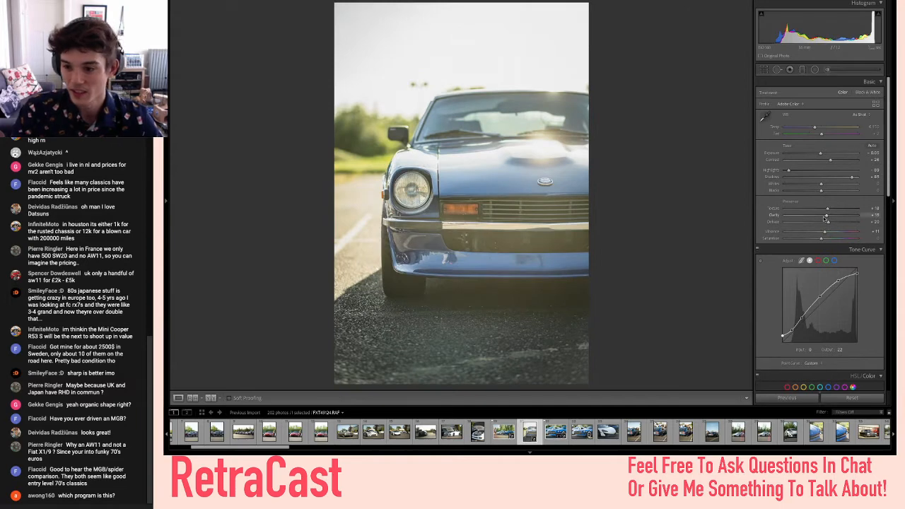
- Try a slightly tighter crop of the backlit Datsun photo, pulled in from its lower-right corner
click(764, 69)
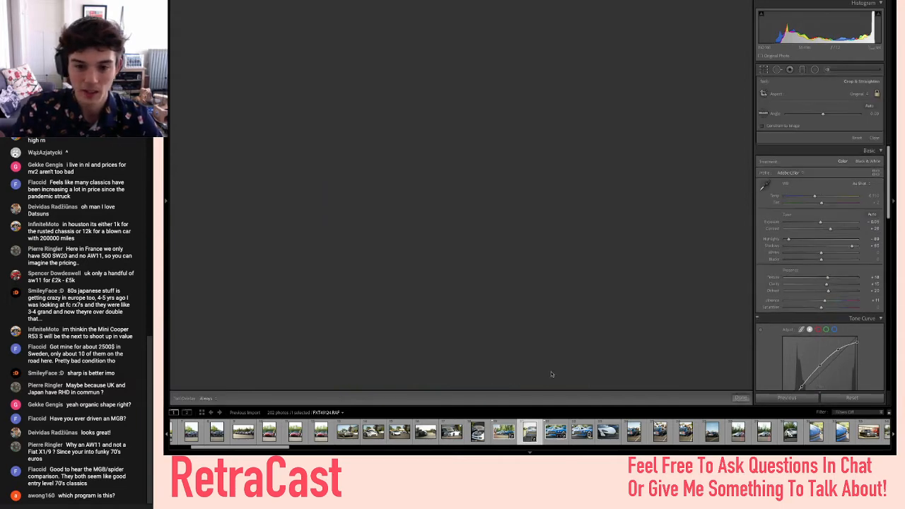
drag(584, 381, 574, 374)
key(Return)
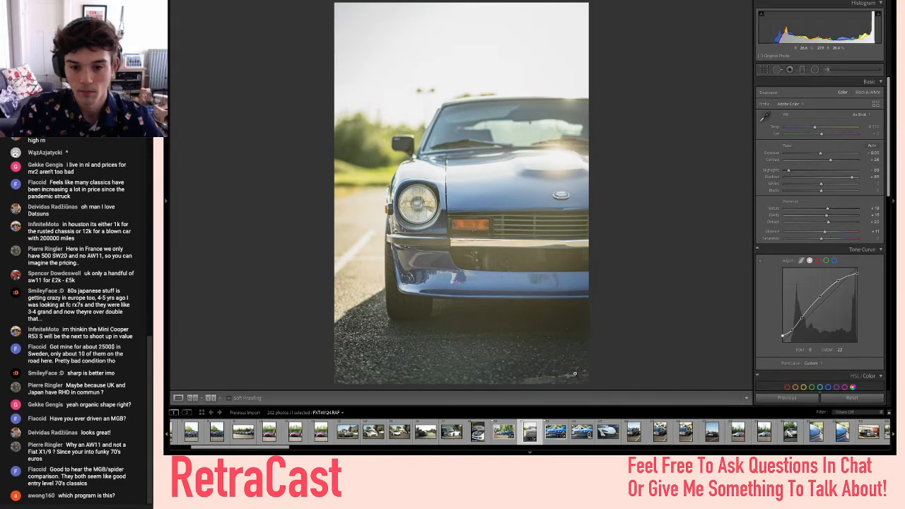
key(ctrl+z)
key(ctrl+shift+z)
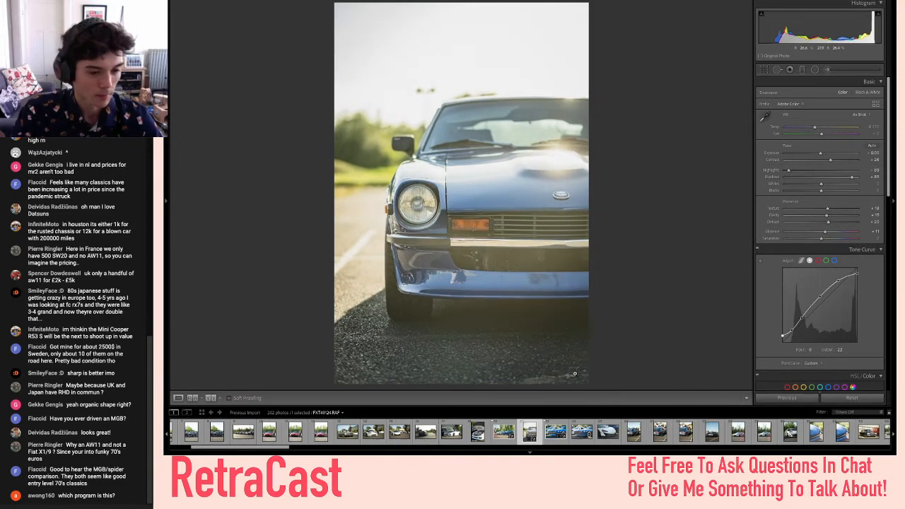
key(ctrl+z)
key(ctrl+shift+z)
key(ctrl+z)
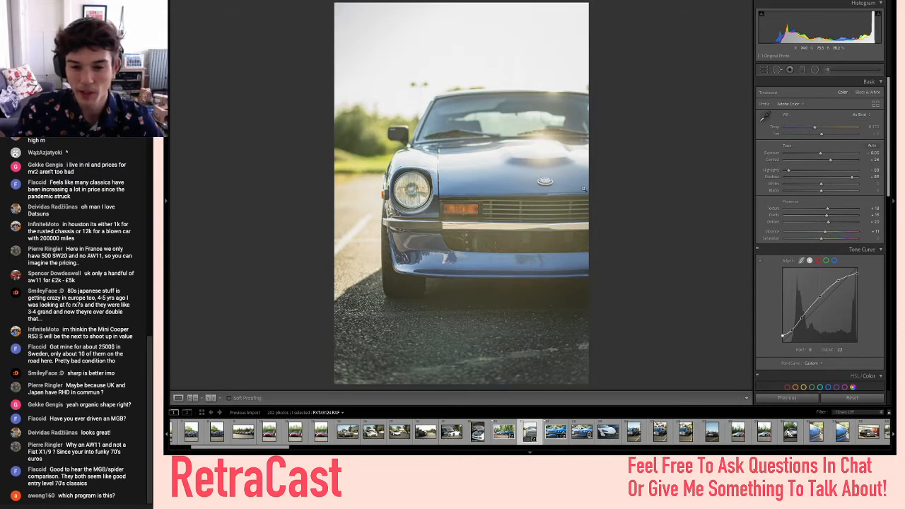
- Toggle the uncropped backlit Datsun photo between its original and edited versions to judge the grade
key(backslash)
key(backslash)
key(backslash)
key(backslash)
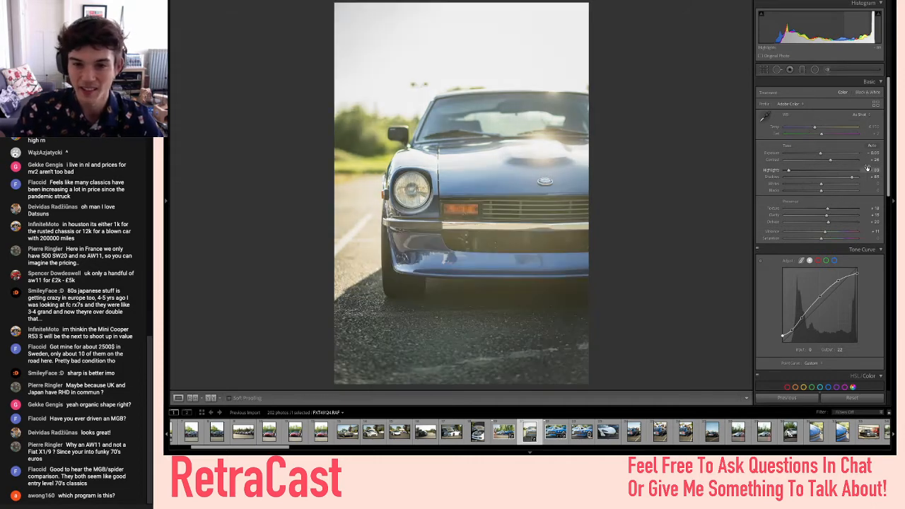
key(backslash)
key(backslash)
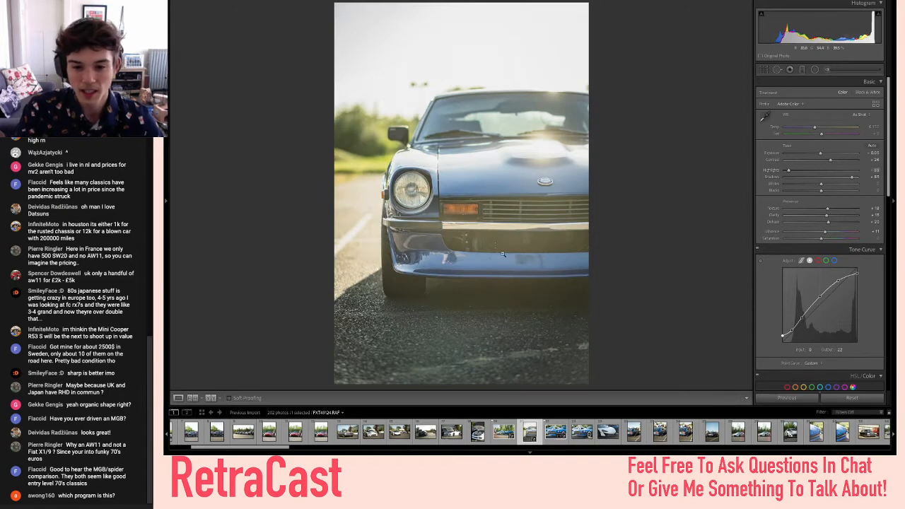
- Crop the backlit Datsun photo slightly tighter from its lower-right corner at the original aspect ratio, comparing it with the uncropped framing
click(764, 69)
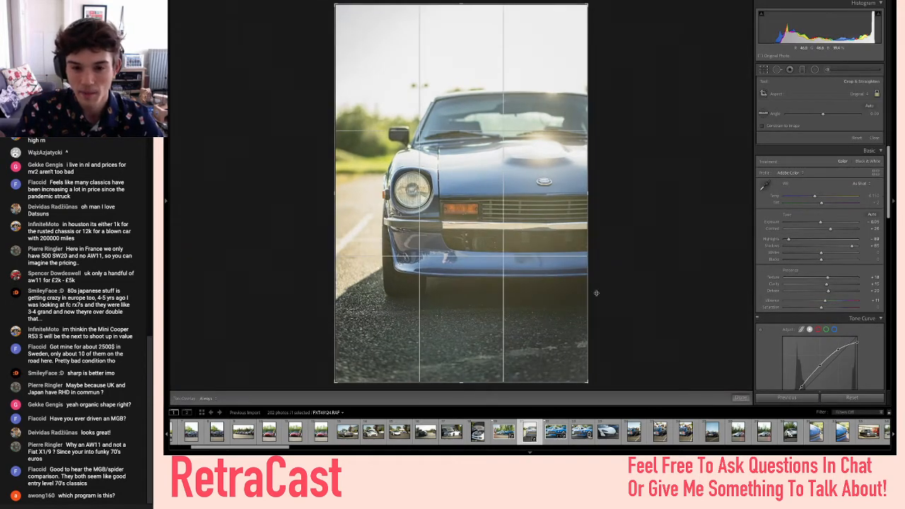
drag(589, 384, 577, 375)
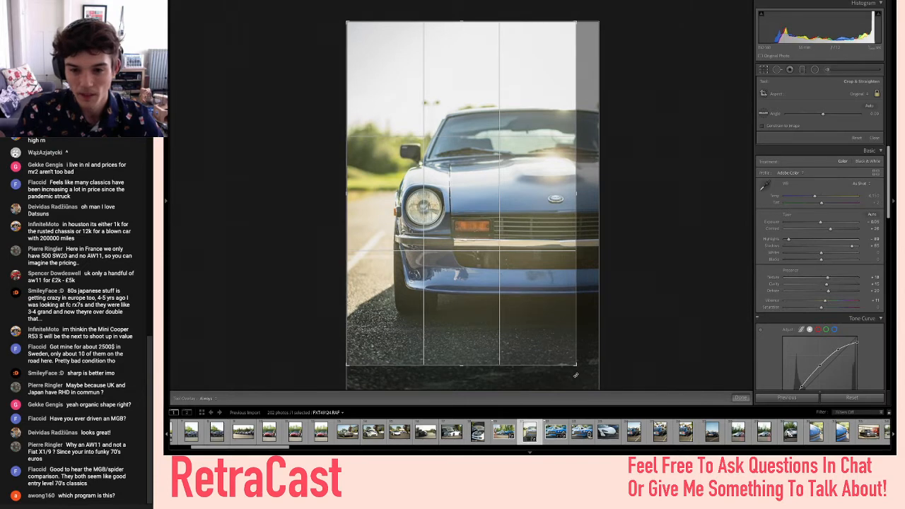
key(Return)
key(ctrl+z)
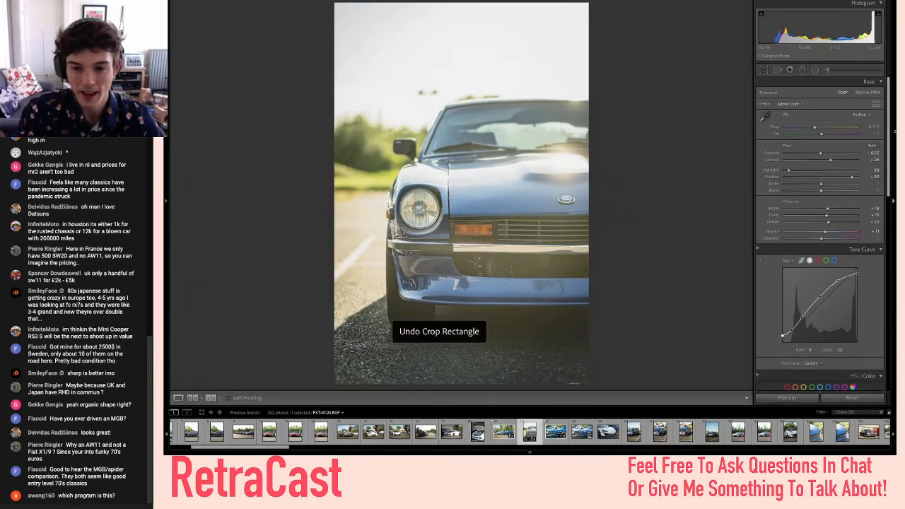
key(ctrl+shift+z)
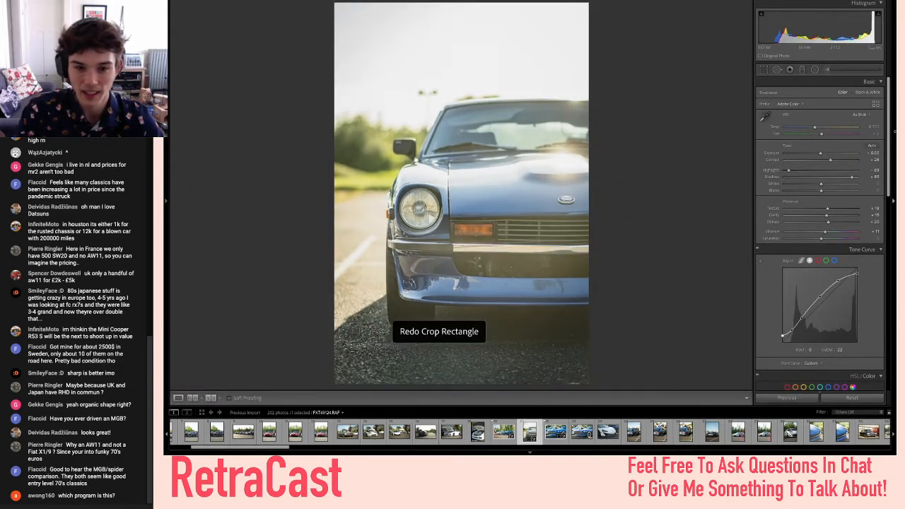
key(ctrl+z)
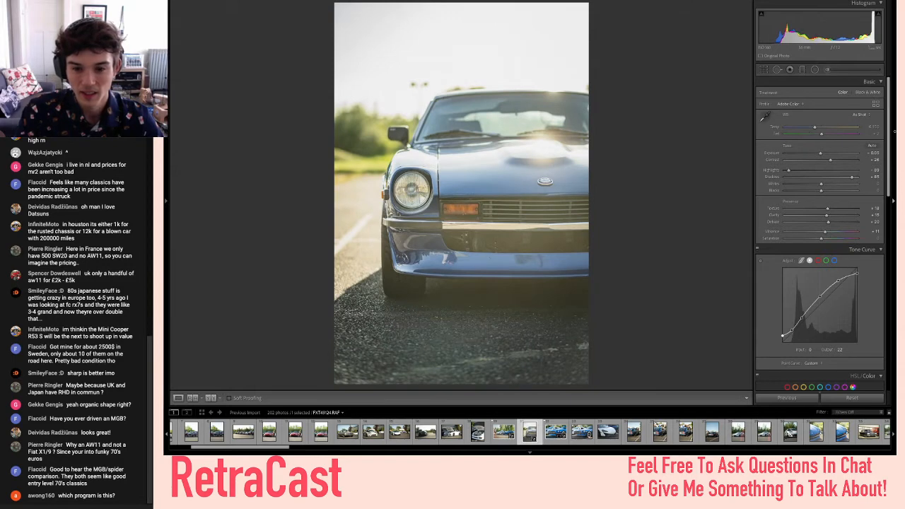
key(ctrl+shift+z)
key(ctrl+z)
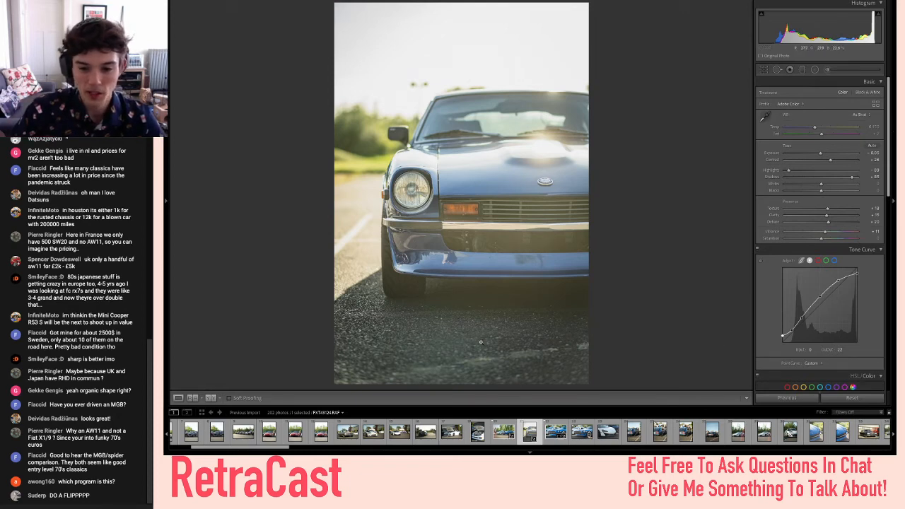
key(ctrl+y)
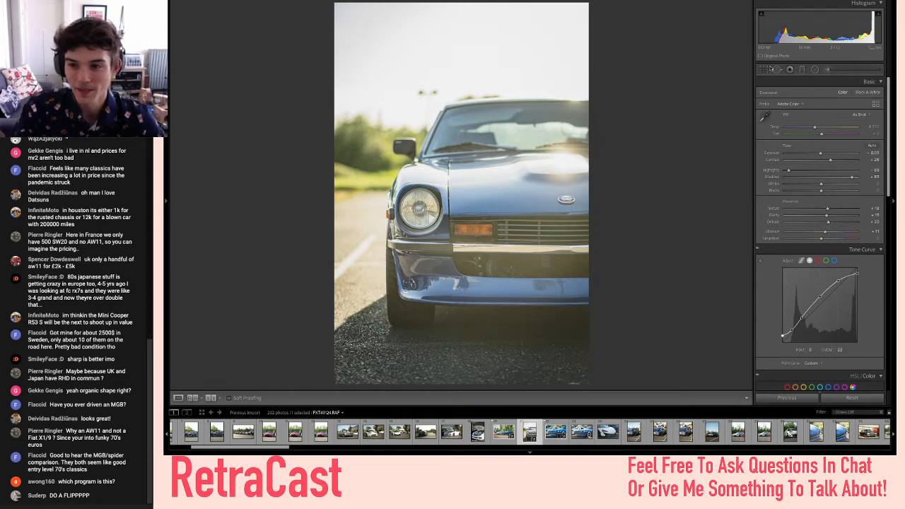
scroll(890, 183, down, 3)
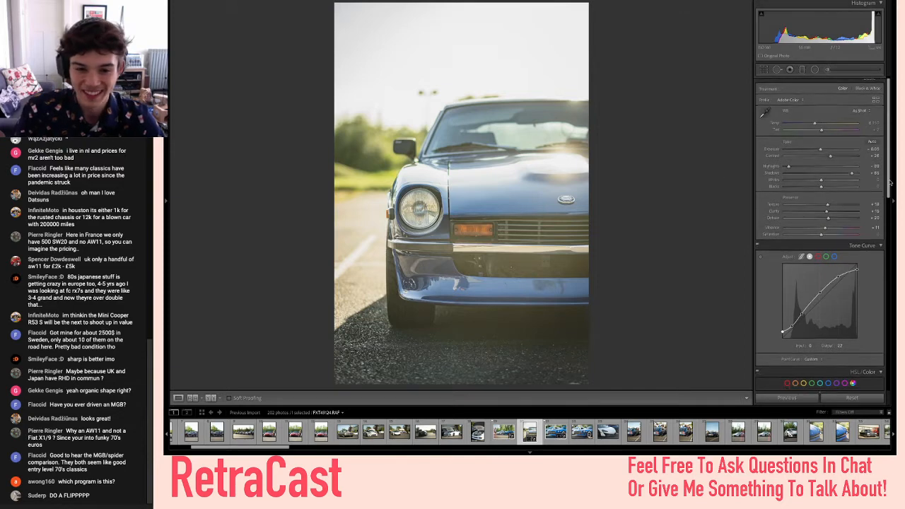
scroll(890, 183, up, 3)
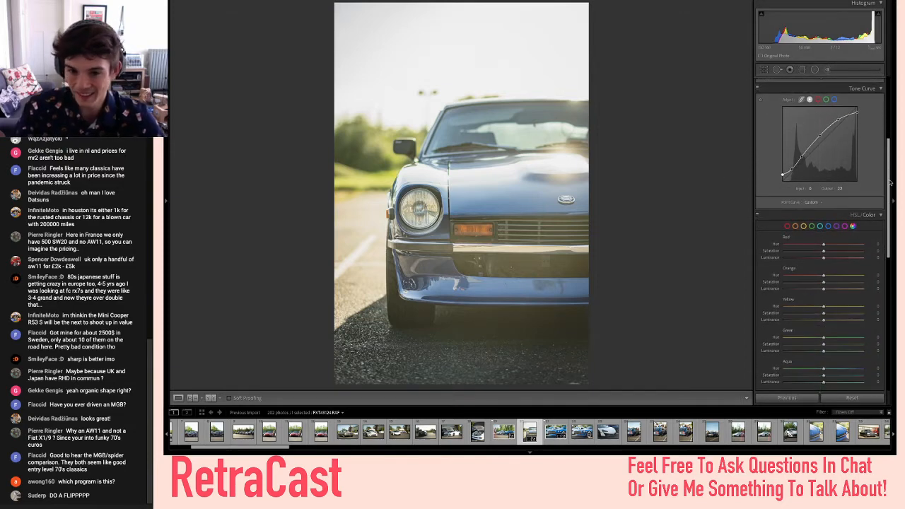
scroll(890, 182, down, 1)
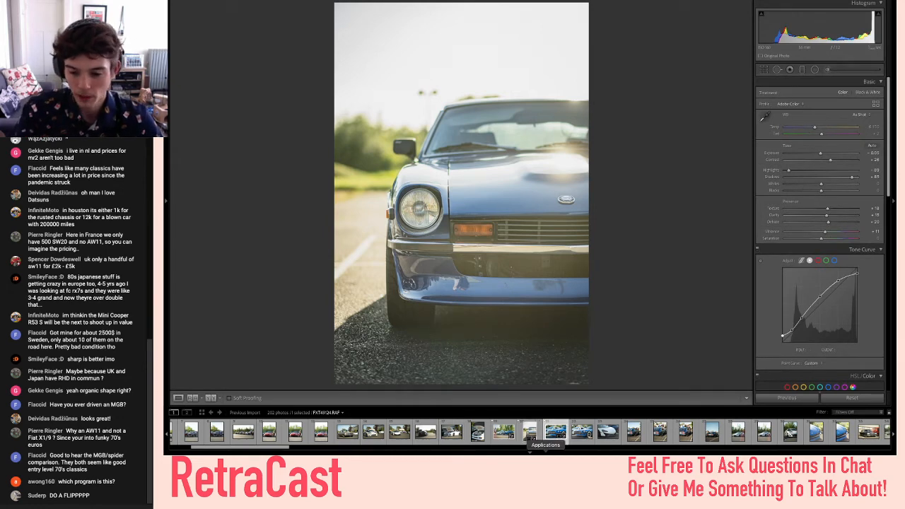
- Apply the blue Datsun photo's develop settings to the white McLaren front photo and set its Exposure to 0
click(530, 433)
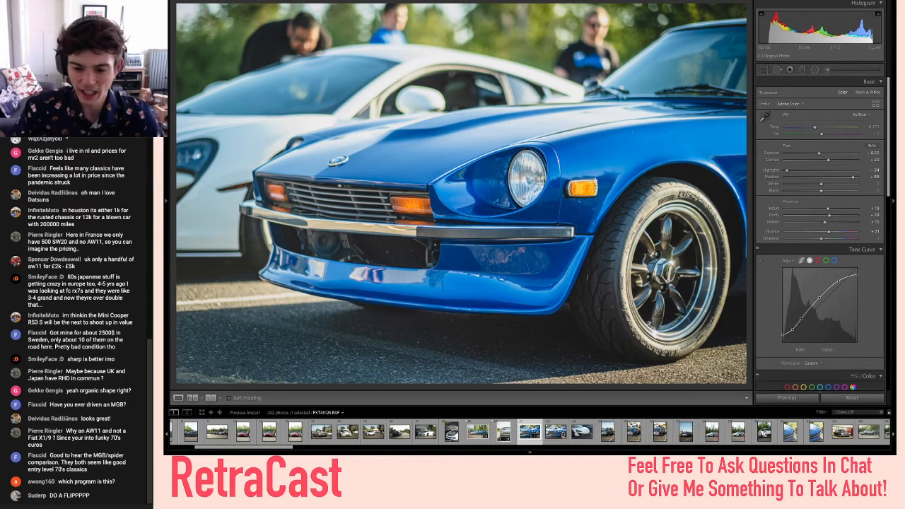
click(568, 439)
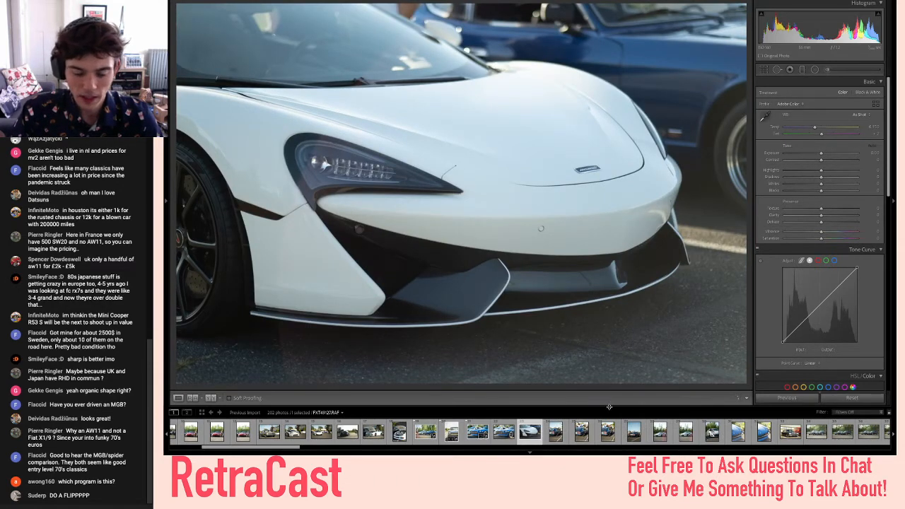
key(ctrl+shift+v)
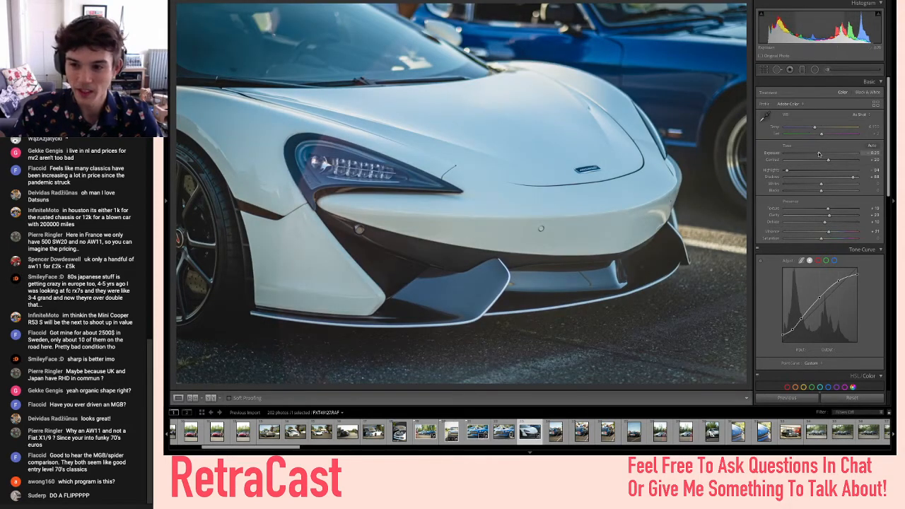
drag(820, 154, 823, 154)
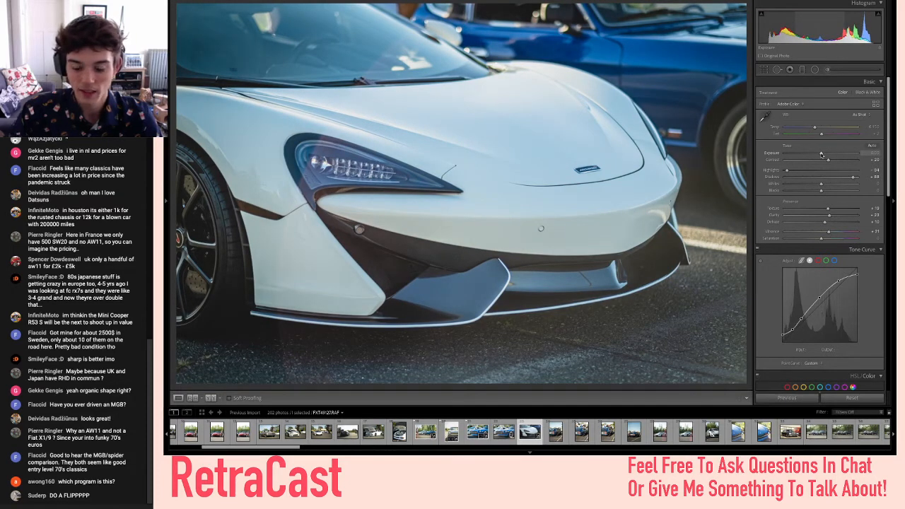
- Compare the McLaren photo with its original, and set its Highlights to -72 and Contrast to +43
key(backslash)
key(backslash)
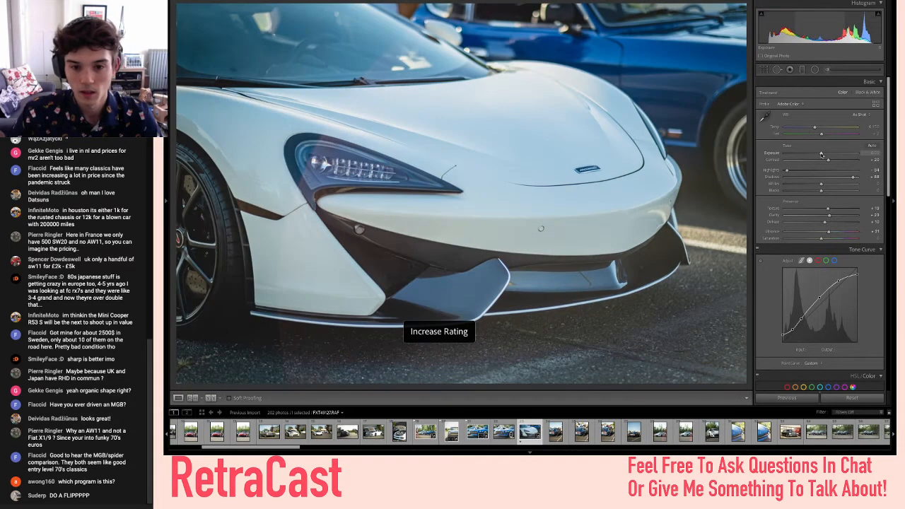
key(bracketleft)
key(backslash)
key(backslash)
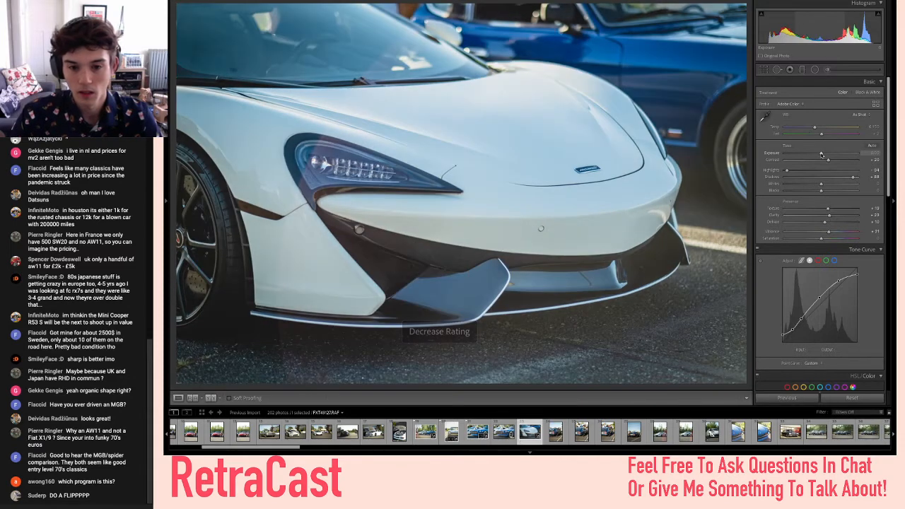
drag(795, 173, 838, 162)
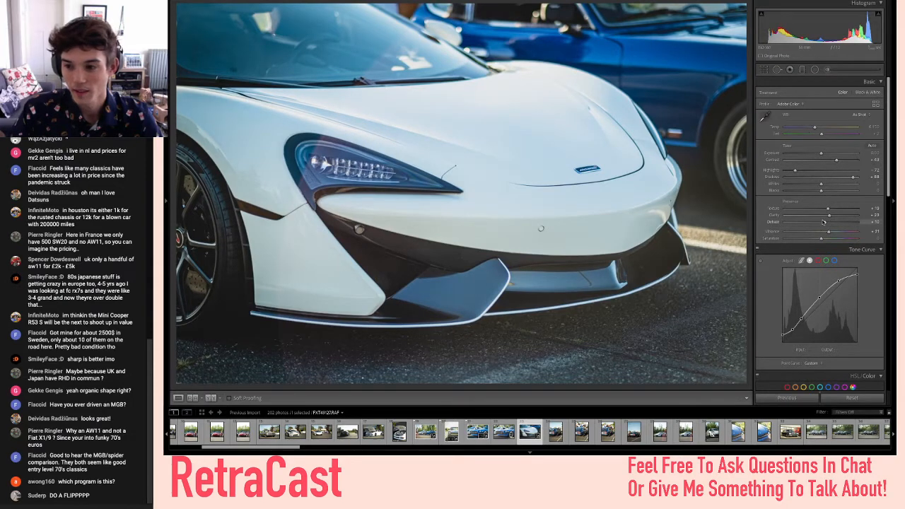
scroll(823, 224, down, 5)
scroll(823, 223, down, 3)
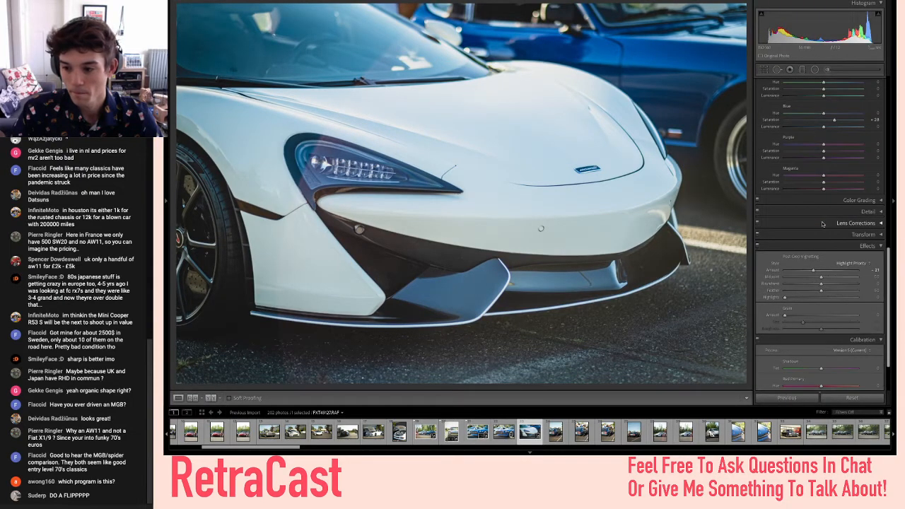
scroll(823, 224, up, 8)
- Check the McLaren photo against its unedited version and raise its Clarity to +47
key(backslash)
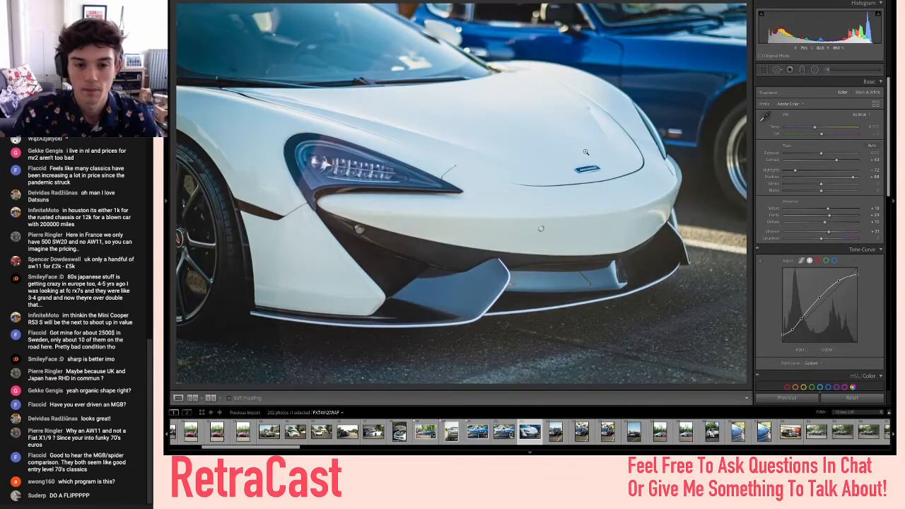
key(backslash)
key(backslash)
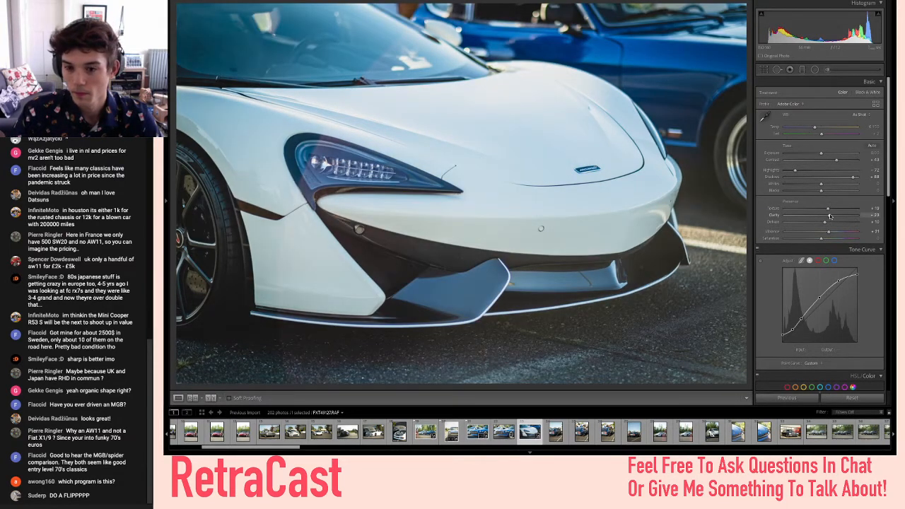
key(backslash)
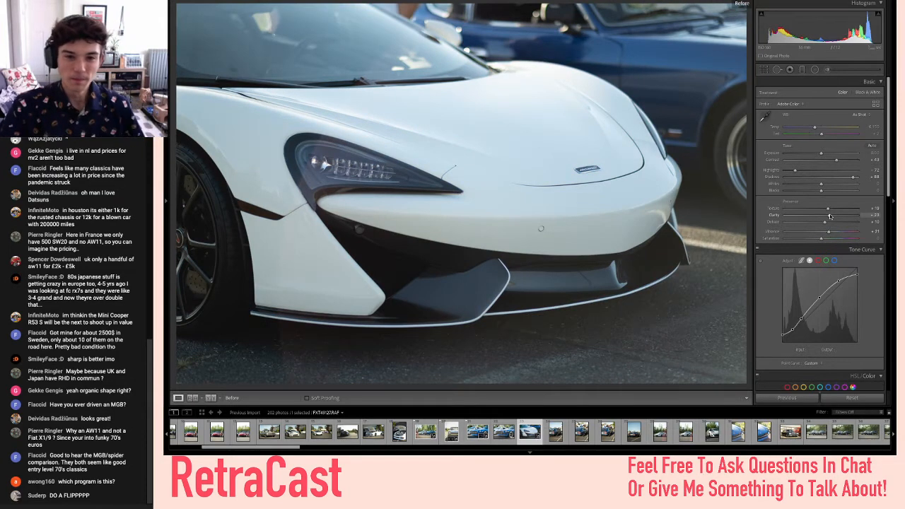
key(backslash)
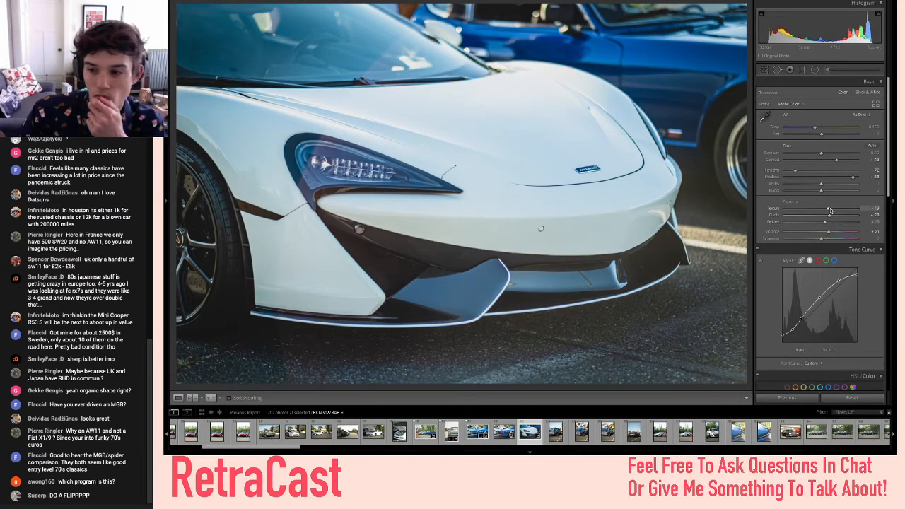
drag(831, 216, 838, 217)
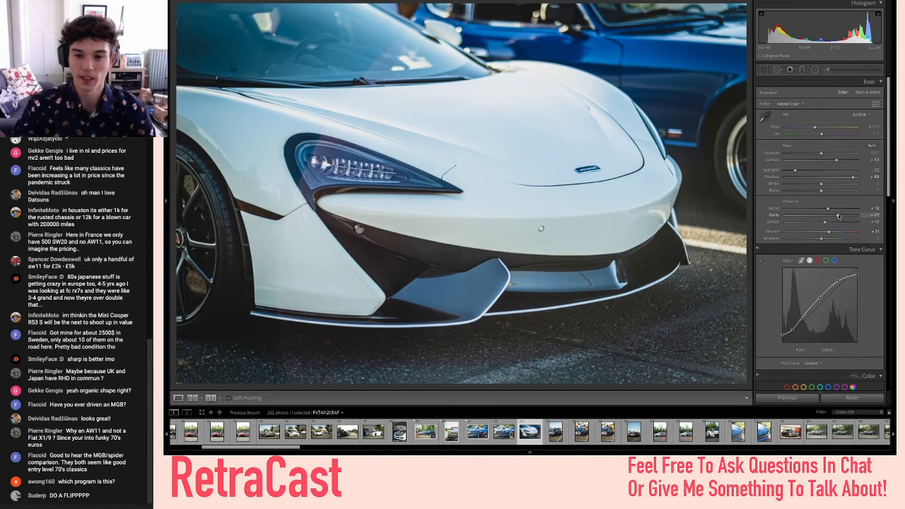
- Compare the McLaren photo before and after the edits
key(backslash)
key(backslash)
key(backslash)
key(backslash)
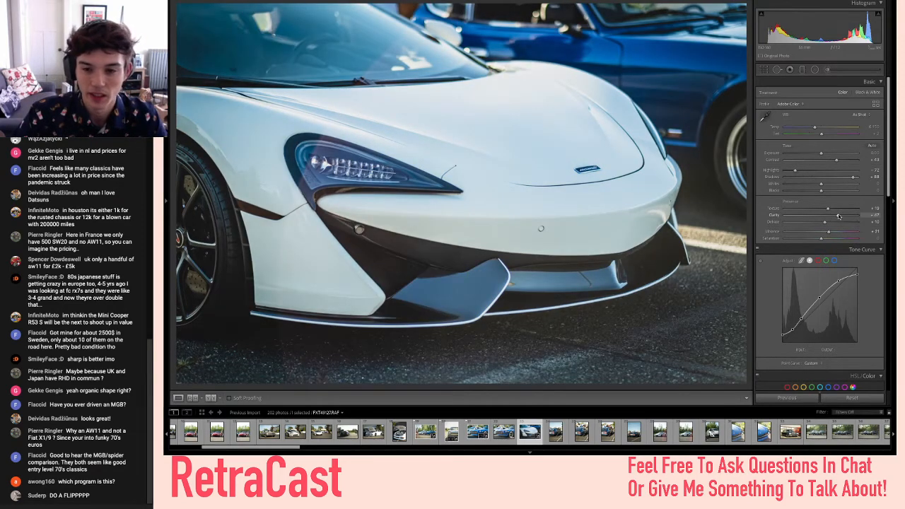
key(backslash)
key(backslash)
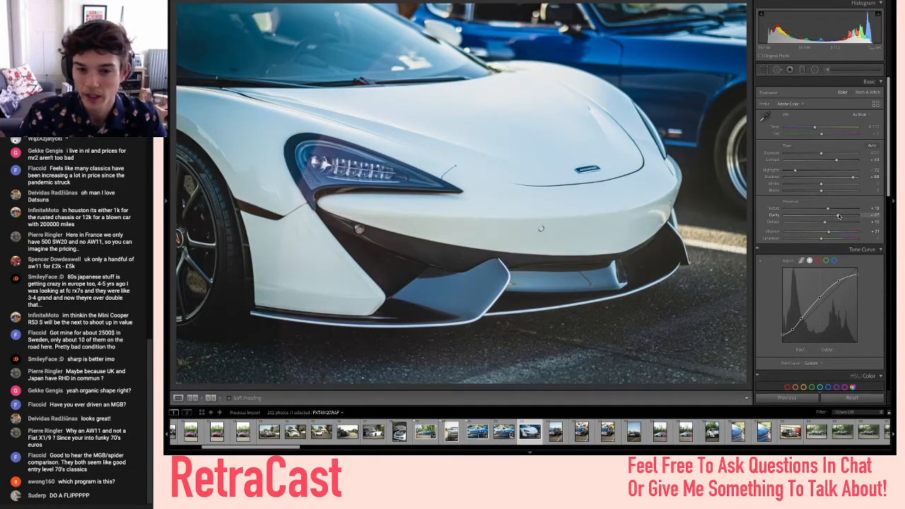
- Crop the McLaren photo slightly tighter from its lower-left corner, keeping the original aspect ratio
key(r)
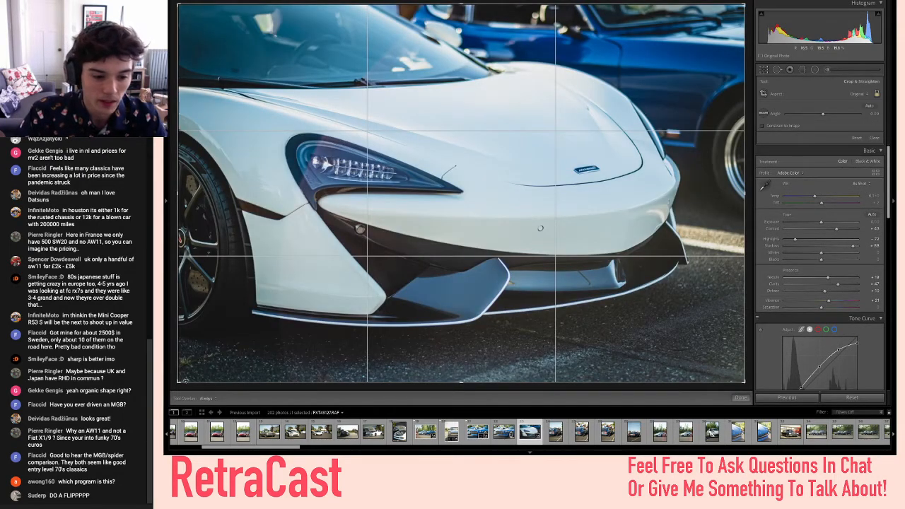
drag(178, 382, 187, 377)
key(Return)
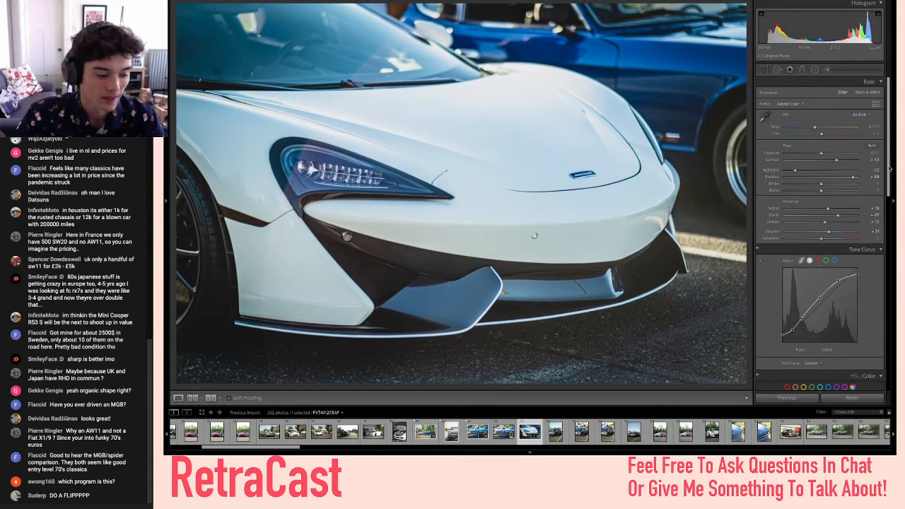
- Flag the McLaren photo as a pick
key(p)
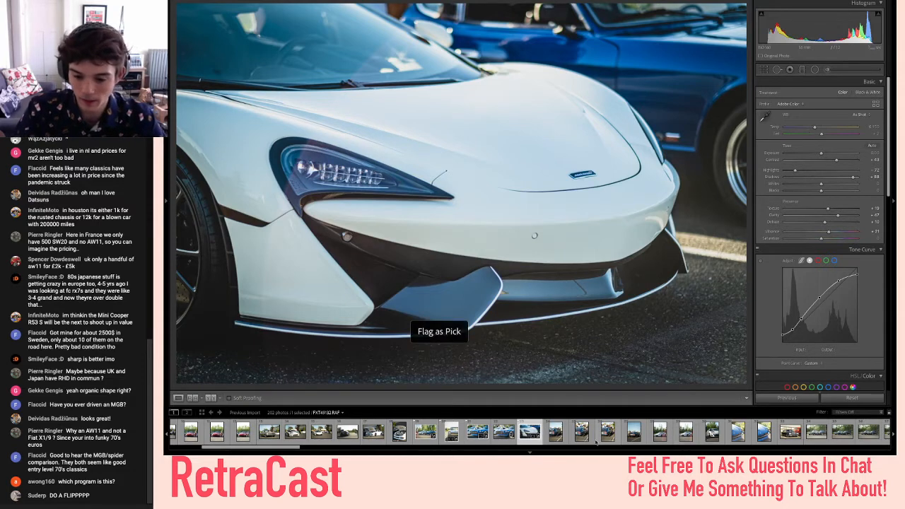
key(Right)
- Browse the filmstrip for the next car to edit and open a shot of the black coupe with round fog lights
scroll(602, 428, down, 3)
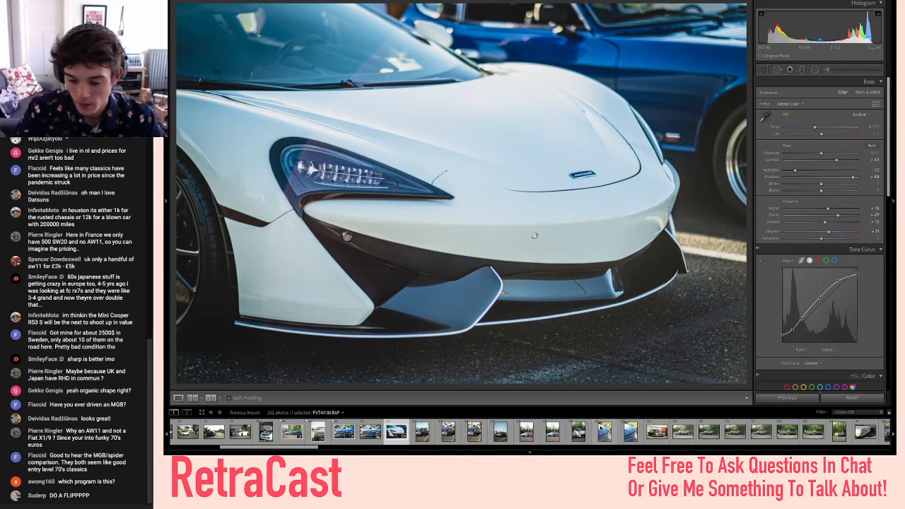
scroll(651, 435, down, 3)
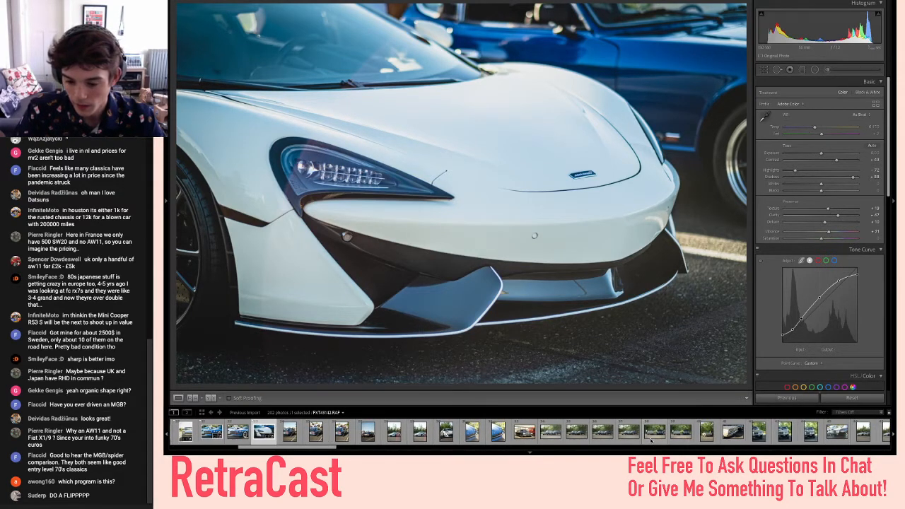
scroll(651, 435, up, 10)
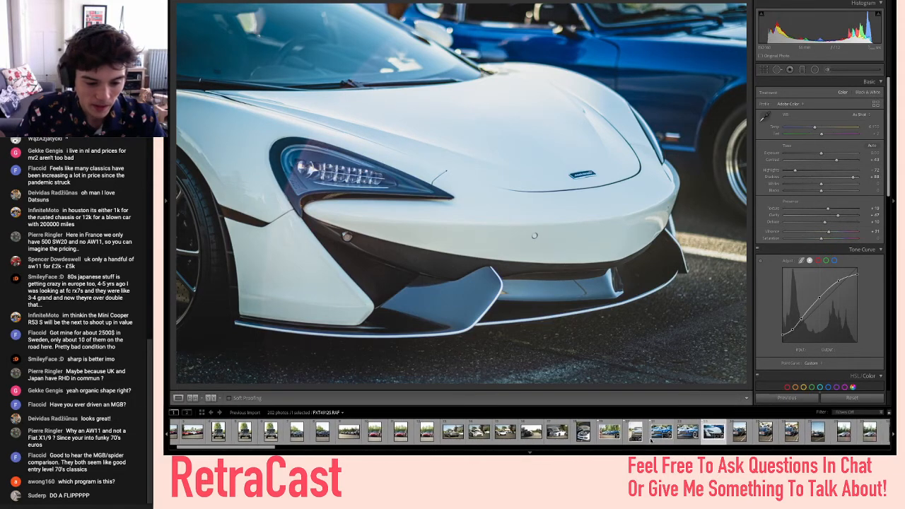
scroll(651, 435, down, 7)
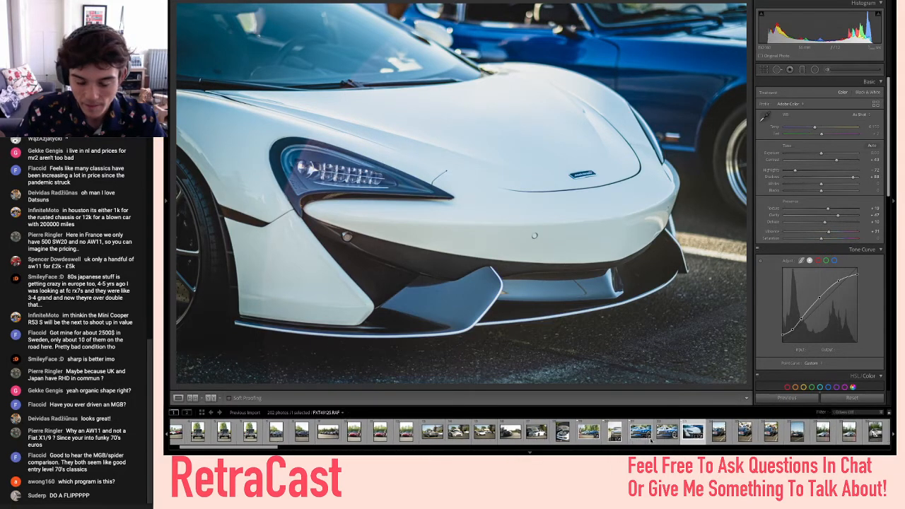
scroll(652, 441, down, 4)
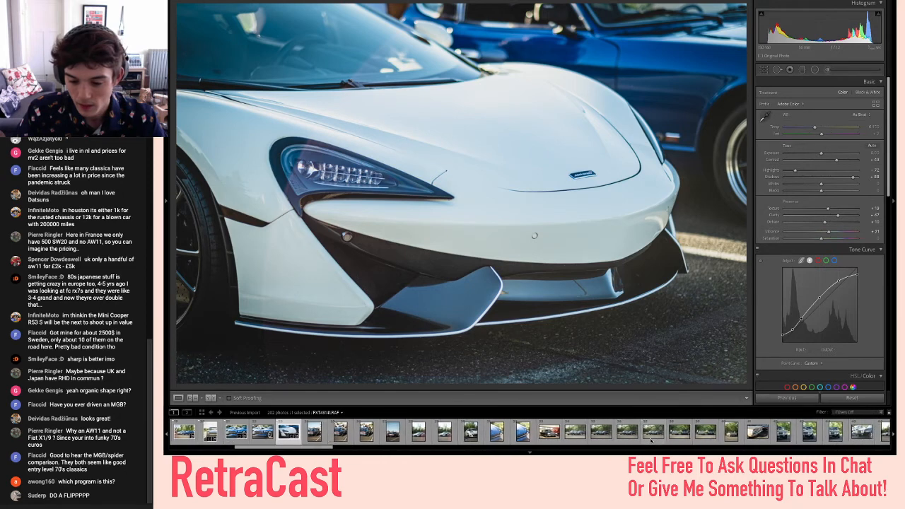
scroll(651, 440, down, 1)
scroll(650, 440, down, 5)
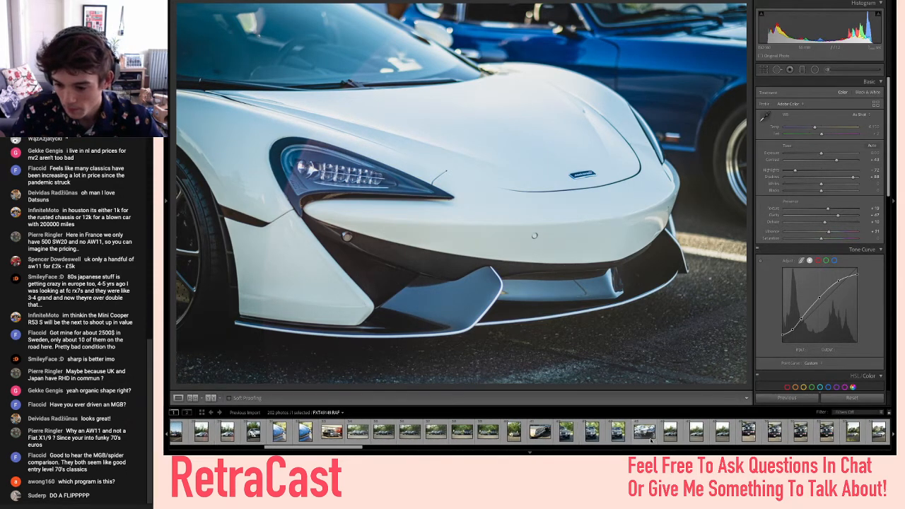
scroll(651, 440, down, 5)
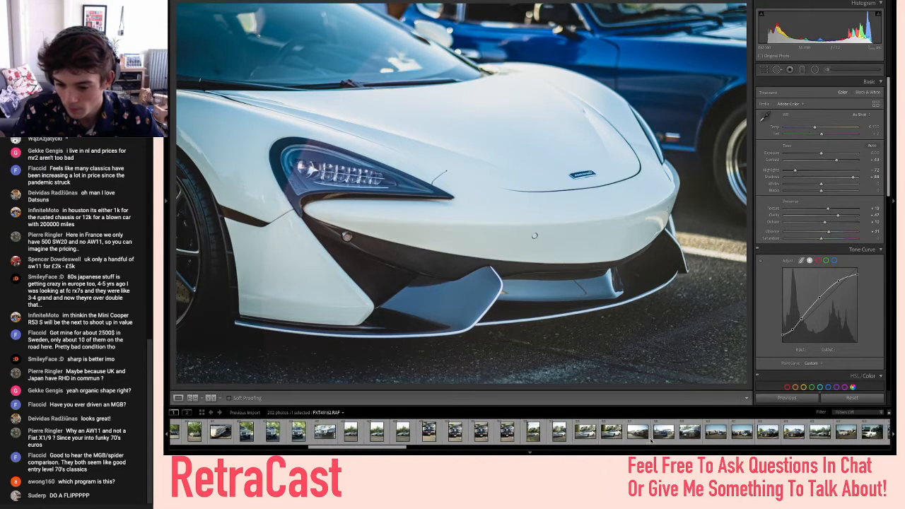
scroll(651, 441, down, 4)
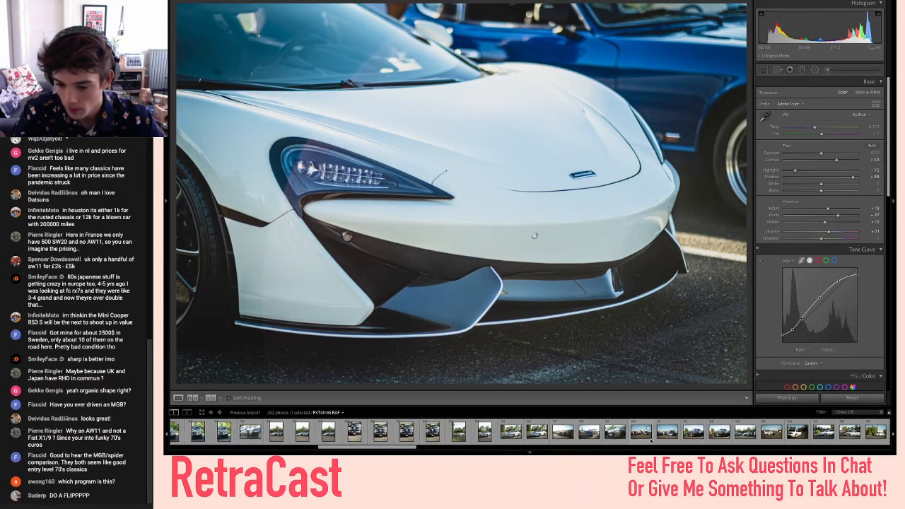
scroll(651, 440, down, 1)
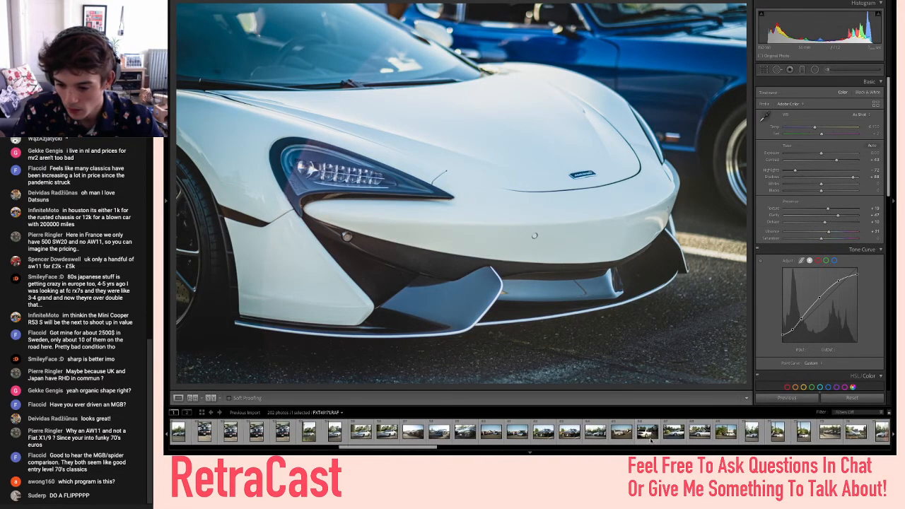
click(534, 439)
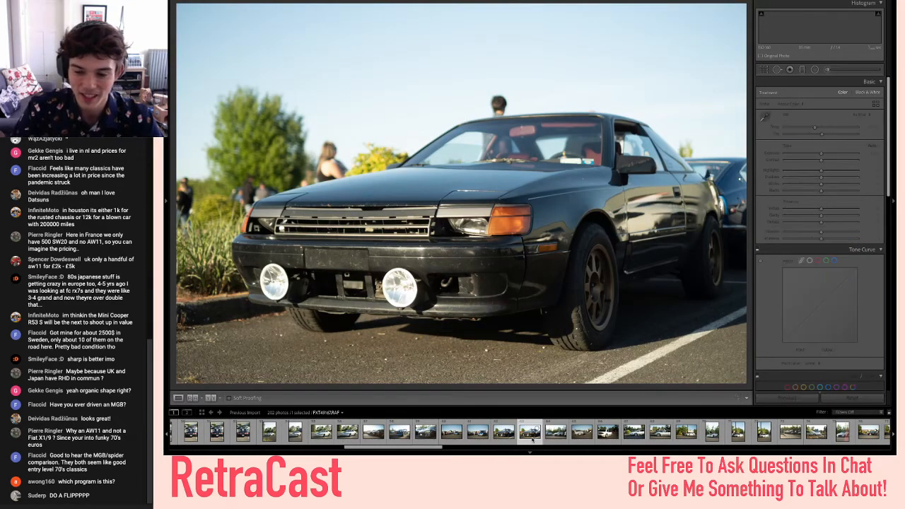
- Compare the neighbouring shots of the black coupe with and without the red car behind it
key(Left)
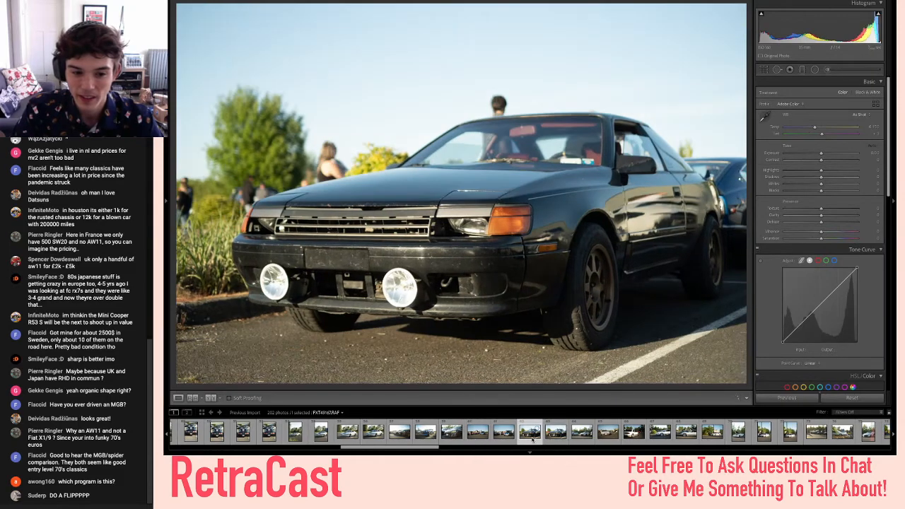
key(Right)
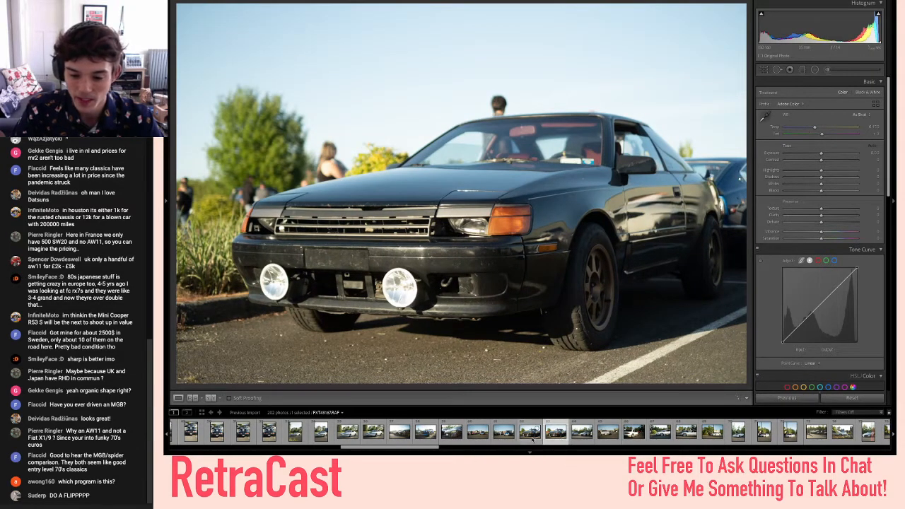
key(Left)
key(Right)
key(Right)
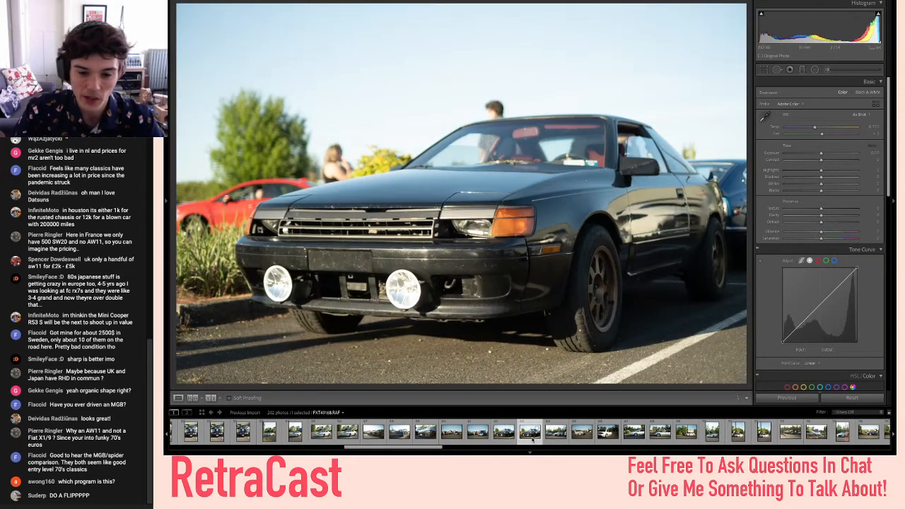
scroll(532, 440, down, 1)
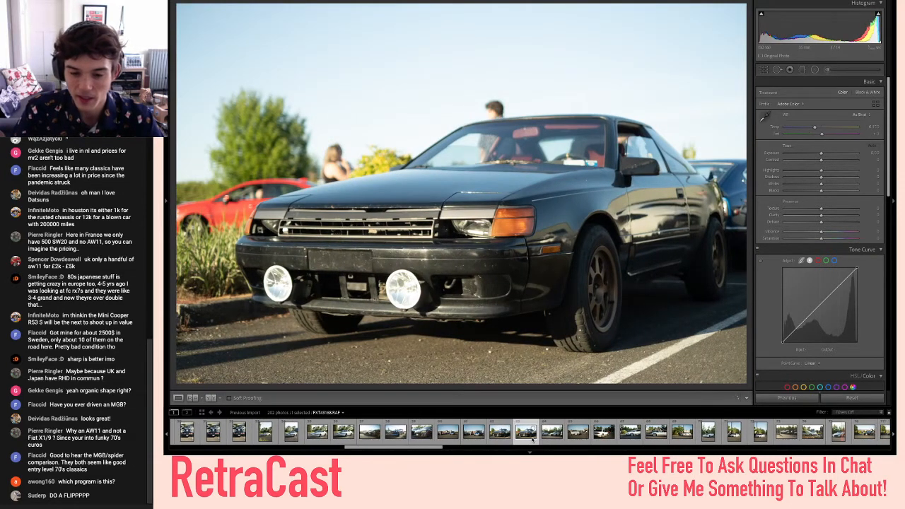
scroll(533, 440, down, 1)
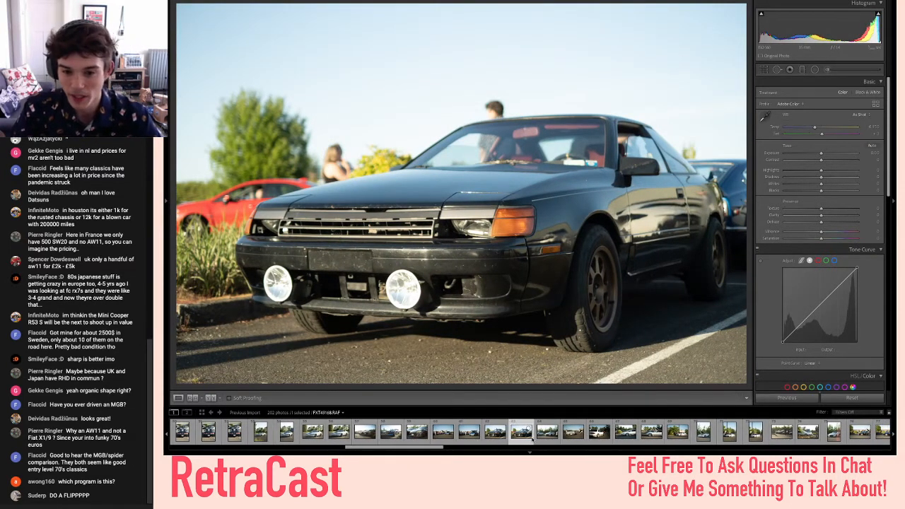
scroll(533, 440, down, 5)
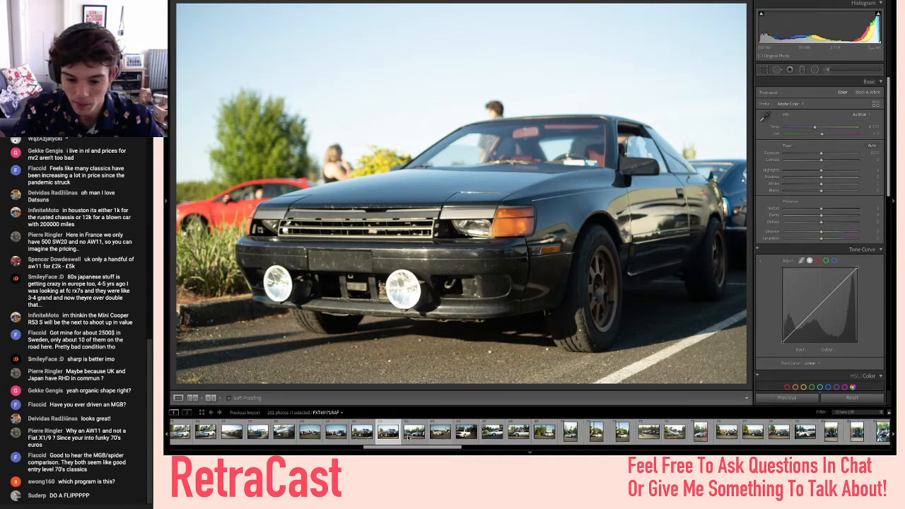
- Go through the white-and-gold coupe photos and set Contrast to +21 on the side view with onlookers behind the car
click(442, 433)
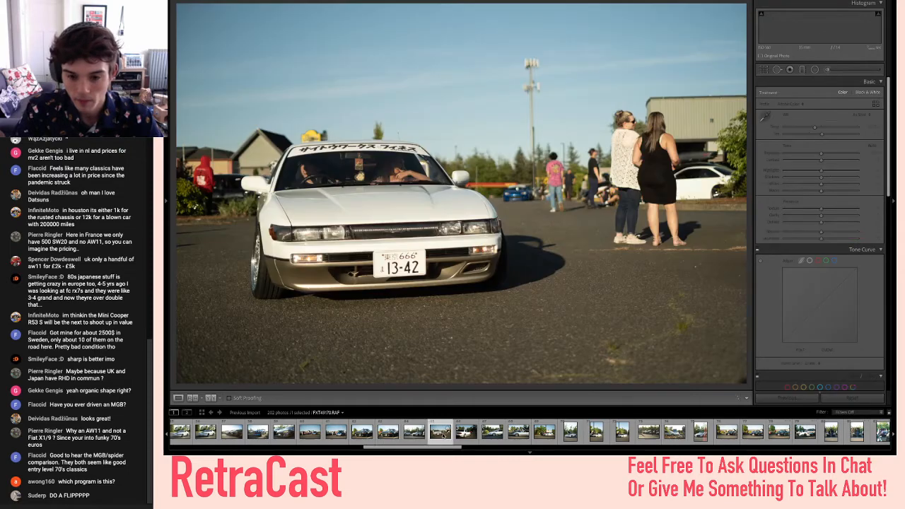
key(Right)
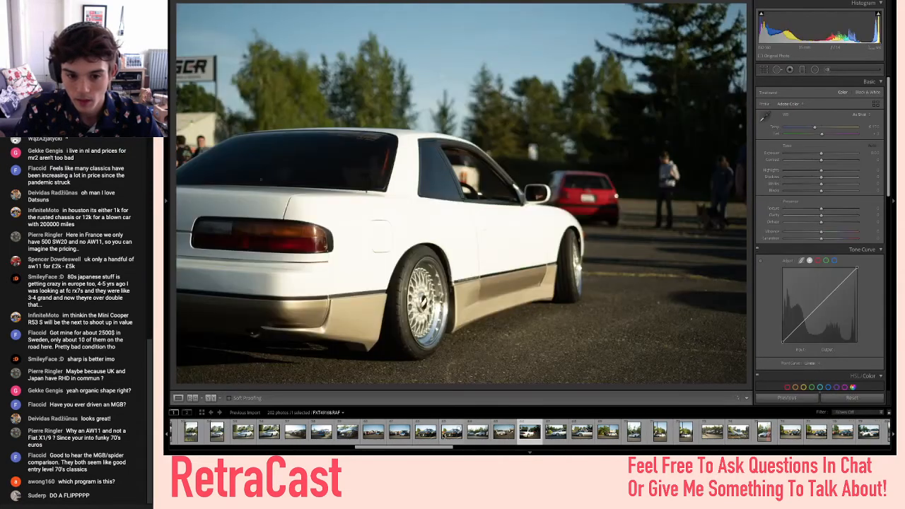
key(Right)
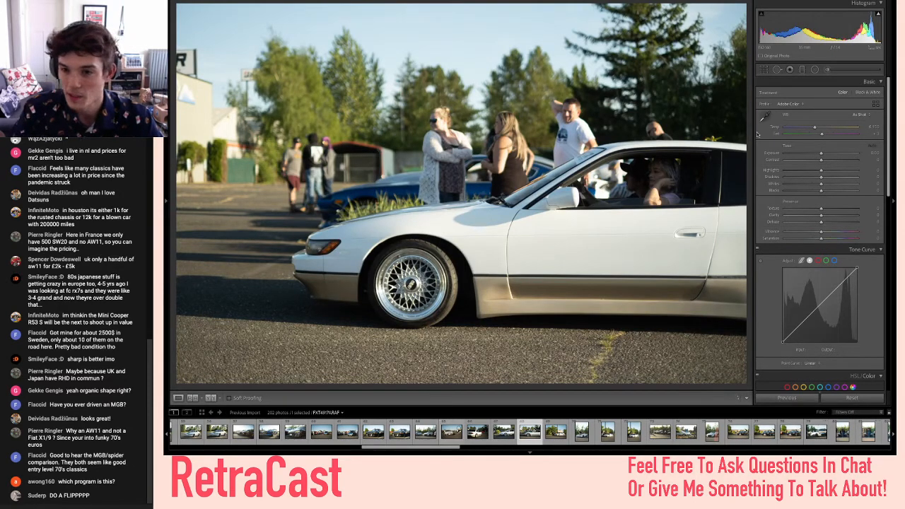
key(Right)
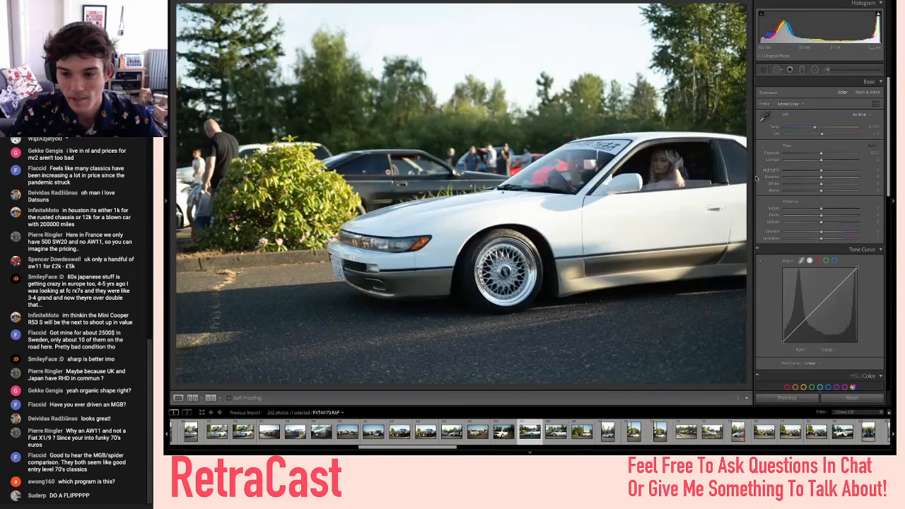
key(Right)
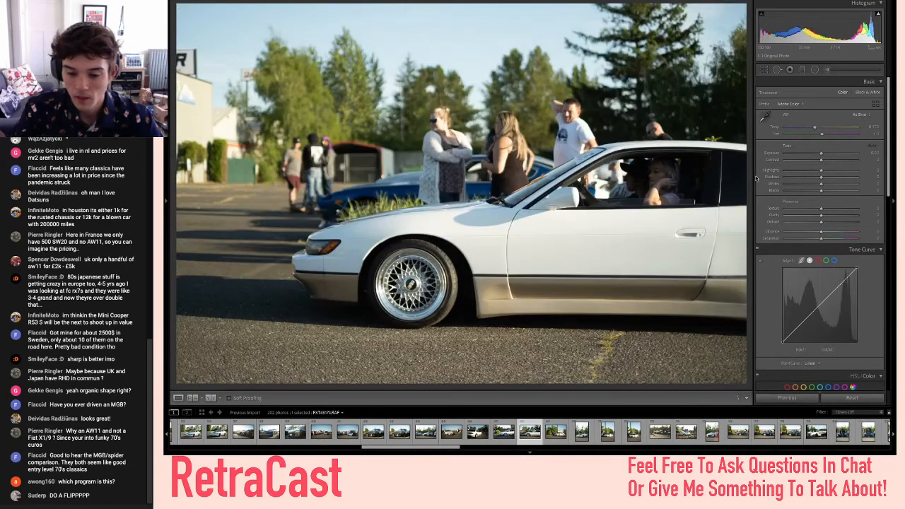
click(830, 161)
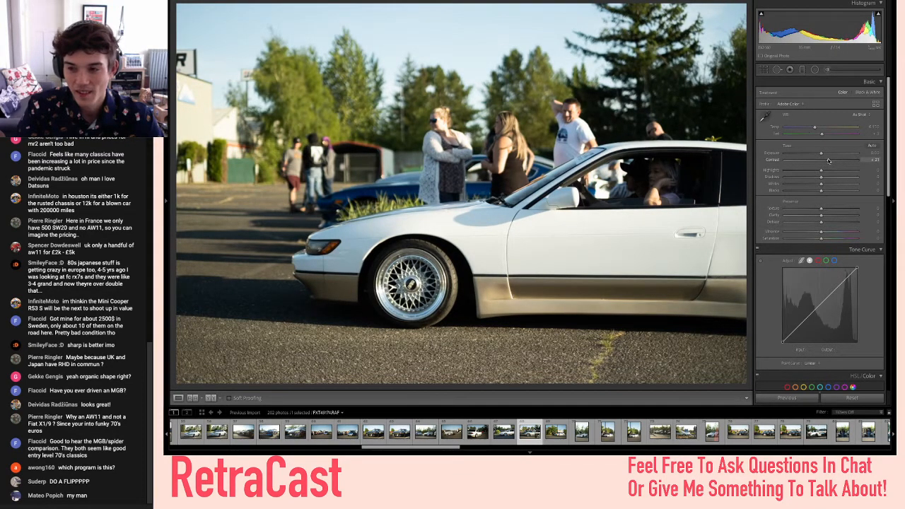
- Revisit the black coupe photos and compare the adjacent frames
click(368, 440)
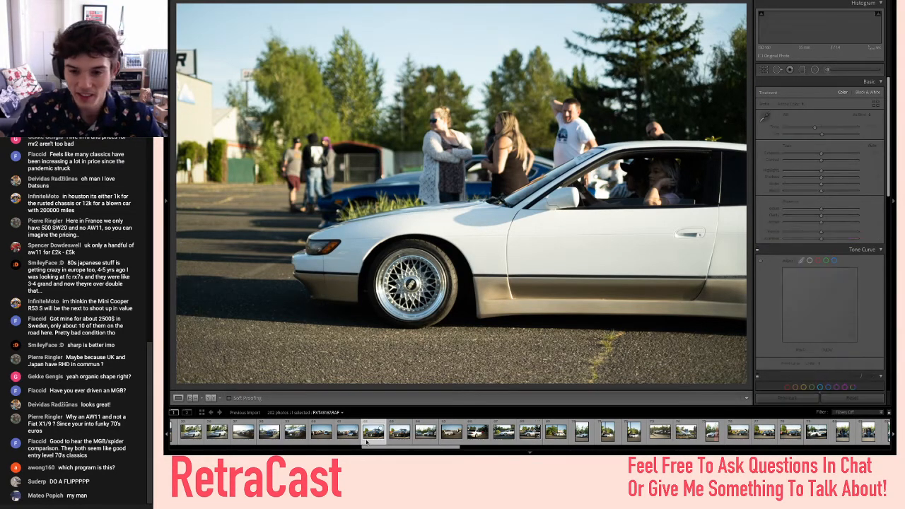
key(Right)
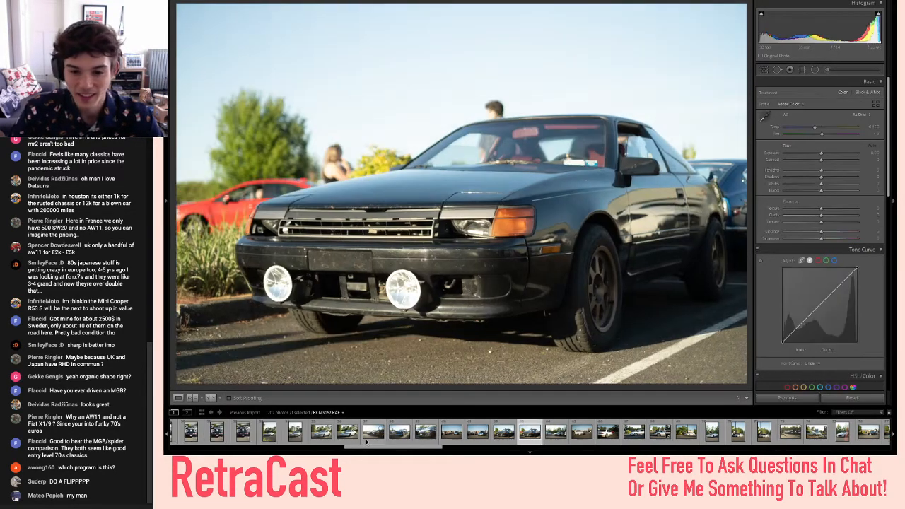
key(Left)
key(Right)
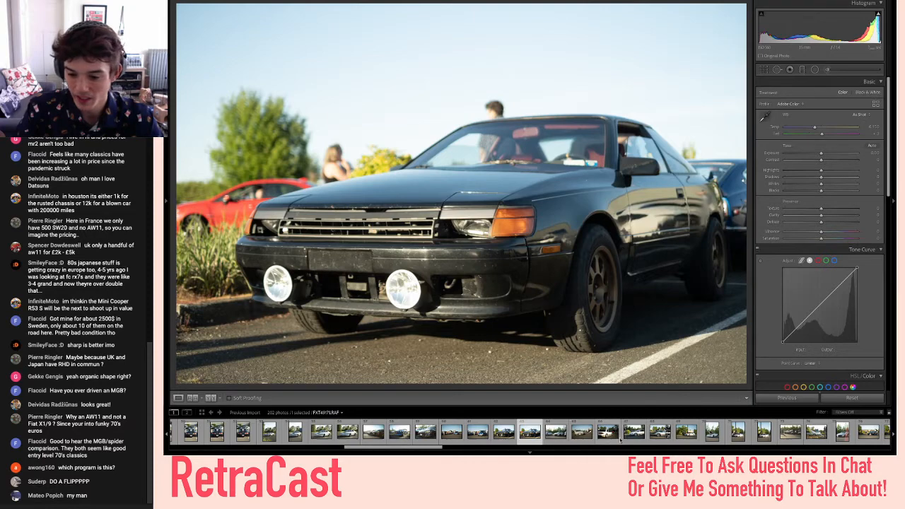
- Flag the white coupe's side view as a pick, and set its Highlights to about -78 and Shadows to about +84
click(659, 433)
key(p)
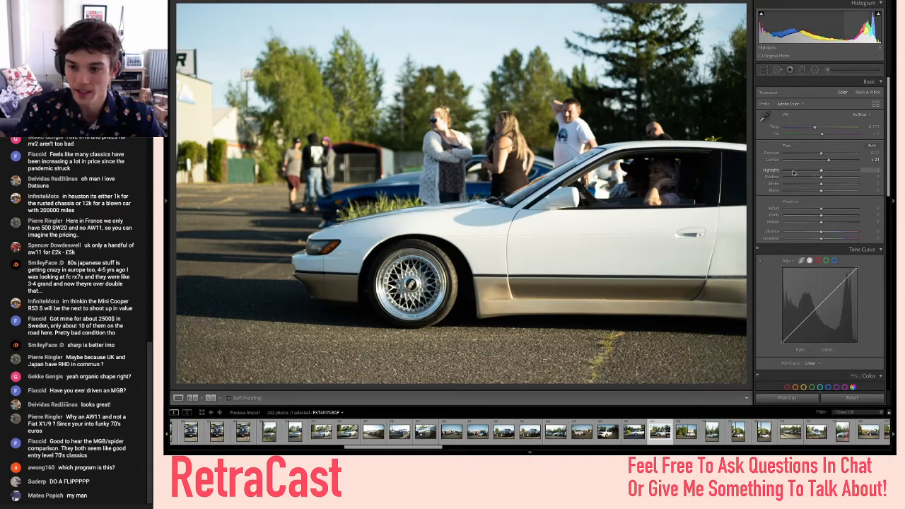
click(793, 172)
click(853, 177)
drag(853, 178, 852, 178)
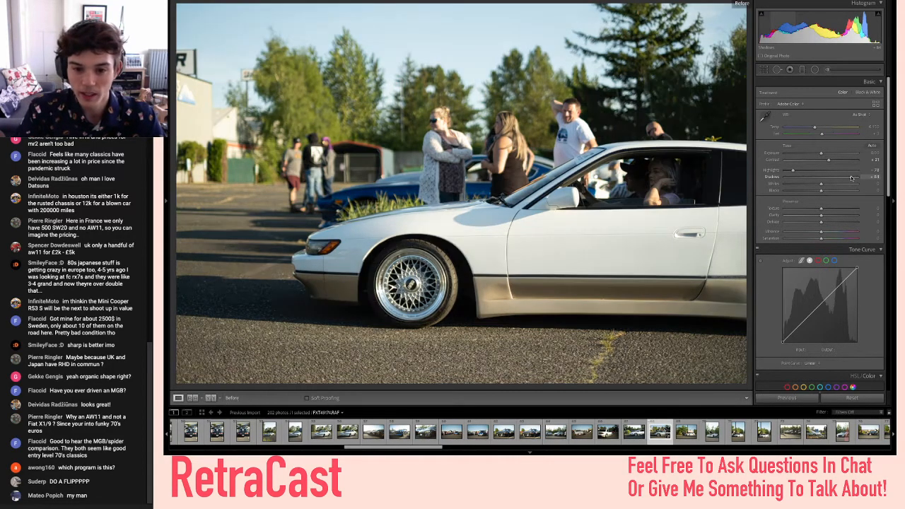
- Compare the white coupe photo repeatedly with its unedited version to judge the tone adjustments
key(backslash)
key(backslash)
key(backslash)
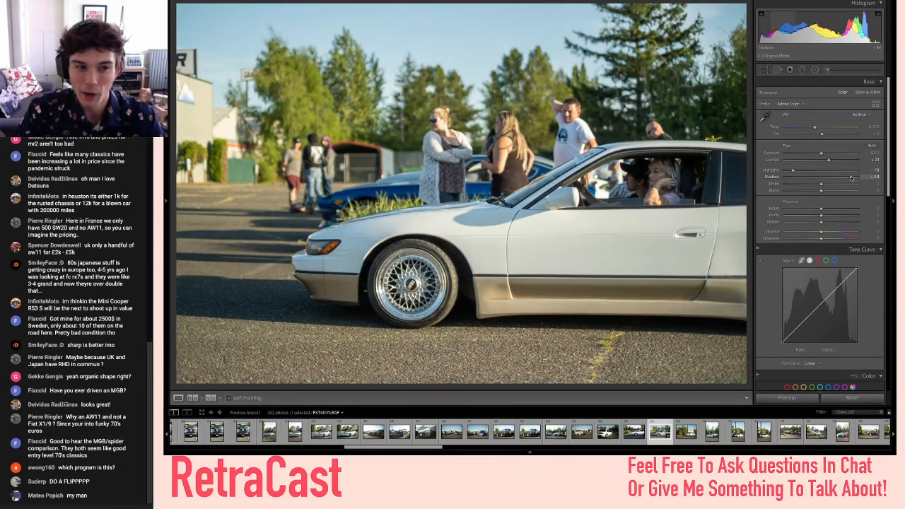
key(backslash)
key(backslash)
key(backslash)
key(backslash)
key(backslash)
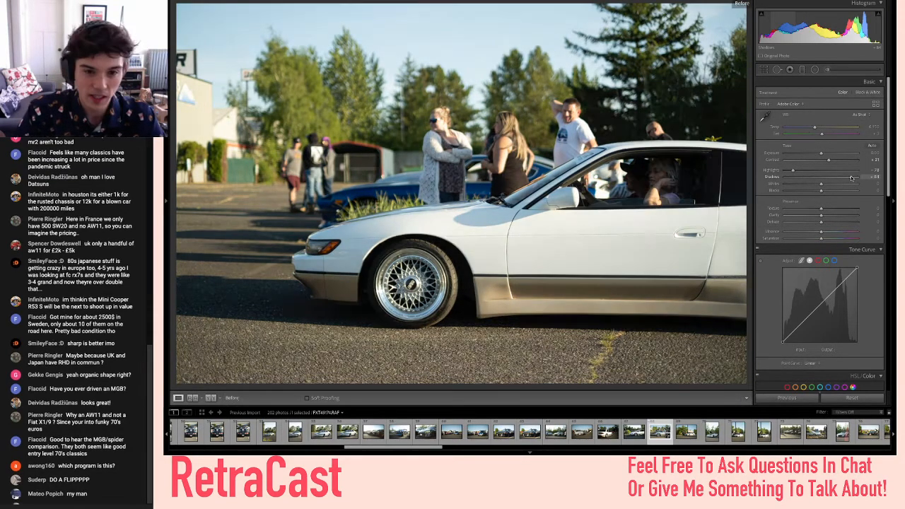
key(backslash)
key(backslash)
key(backslash)
key(backslash)
key(backslash)
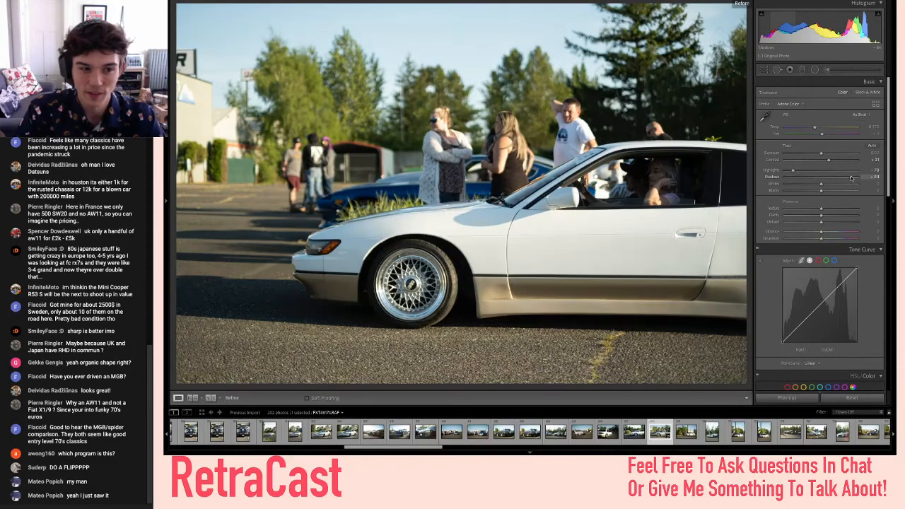
key(backslash)
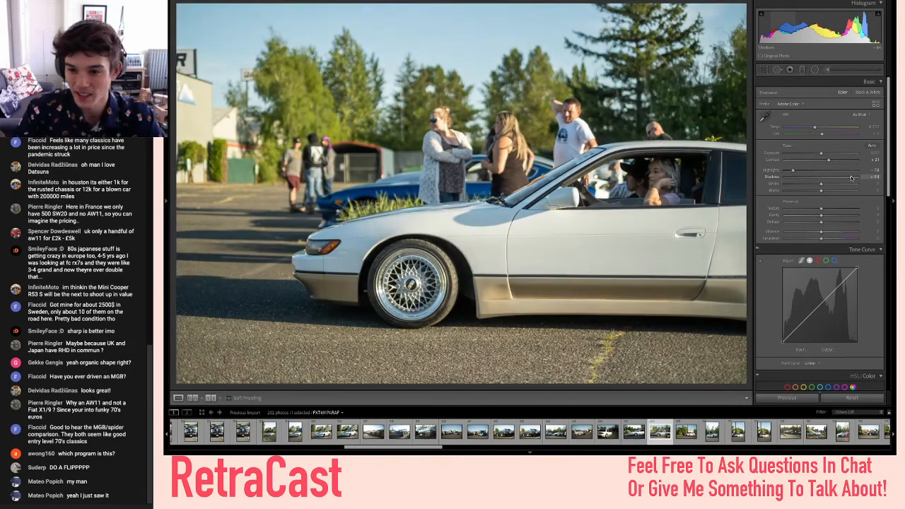
key(backslash)
key(backslash)
key(backslash)
key(backslash)
key(backslash)
key(backslash)
key(backslash)
key(backslash)
key(backslash)
key(backslash)
key(backslash)
key(backslash)
key(backslash)
key(backslash)
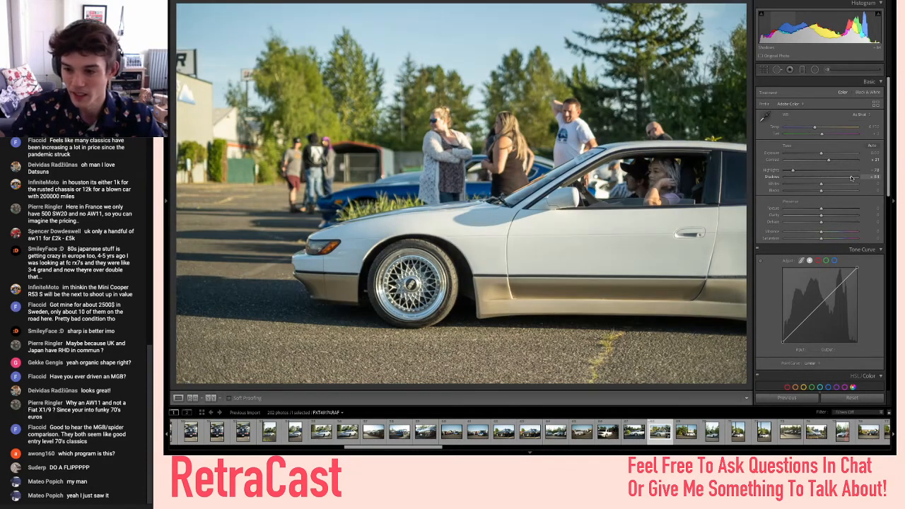
- Set the white coupe photo's Texture to about +20 and check it against the original
drag(830, 210, 828, 211)
key(backslash)
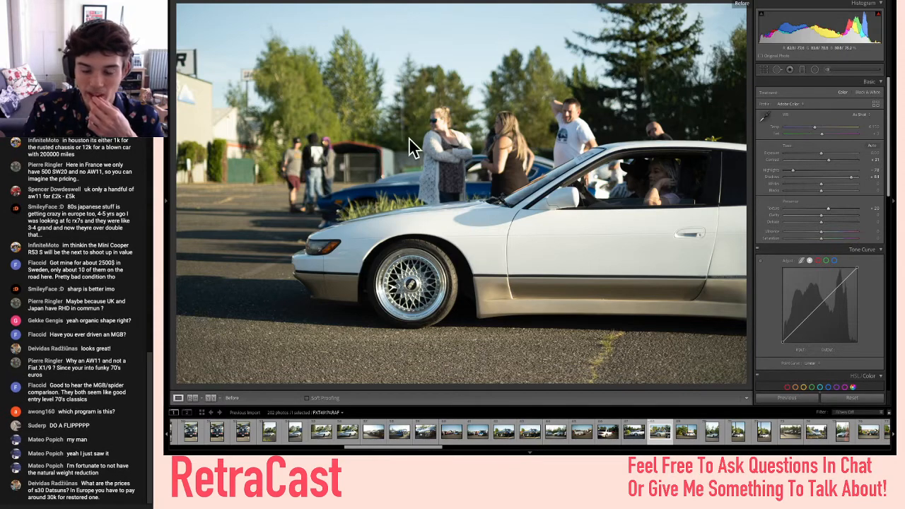
key(backslash)
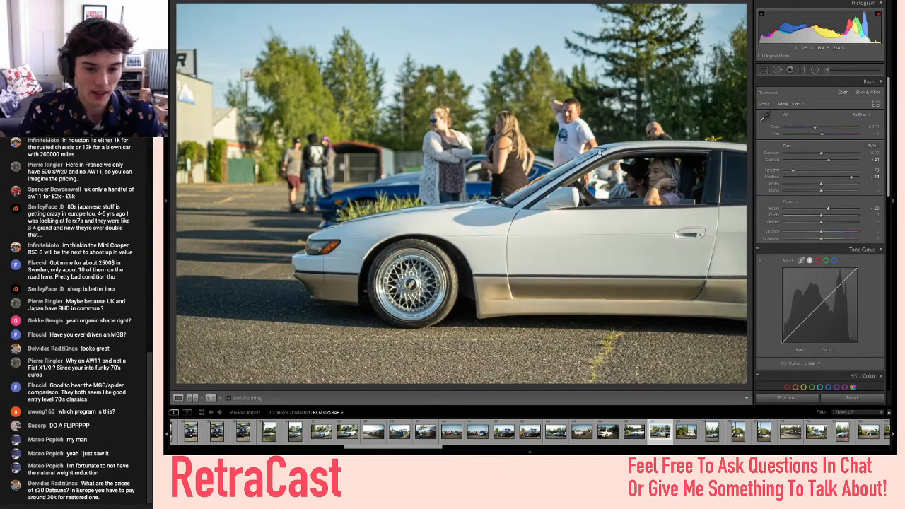
- Set the white coupe photo's Clarity to about +15 and undo the trial Dehaze adjustment
mouse_move(829, 215)
mouse_down()
mouse_move(811, 216)
mouse_move(828, 223)
mouse_up()
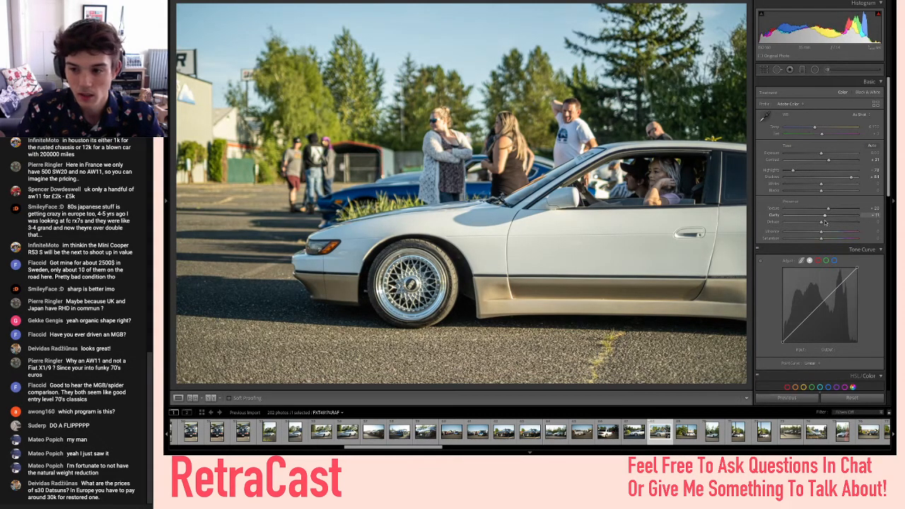
mouse_move(825, 223)
mouse_down()
mouse_move(842, 224)
mouse_move(806, 225)
mouse_move(834, 227)
mouse_move(828, 231)
mouse_up()
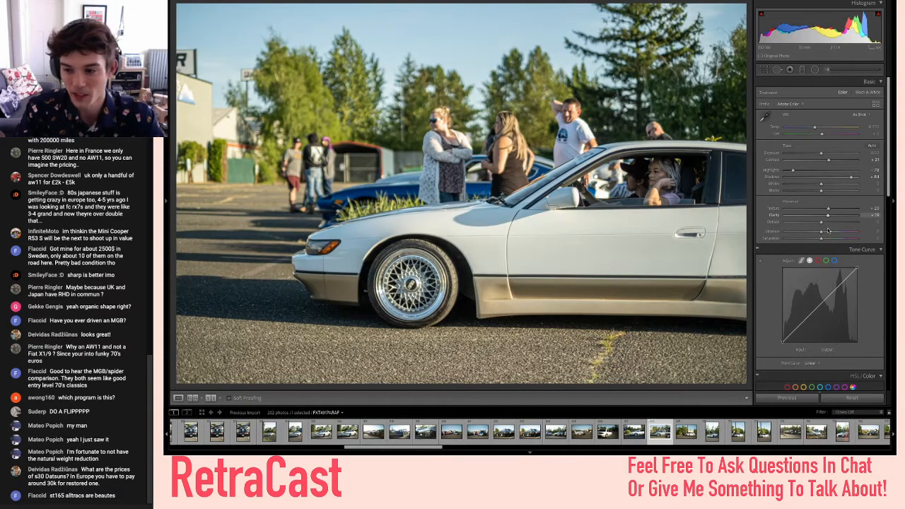
drag(822, 230, 821, 230)
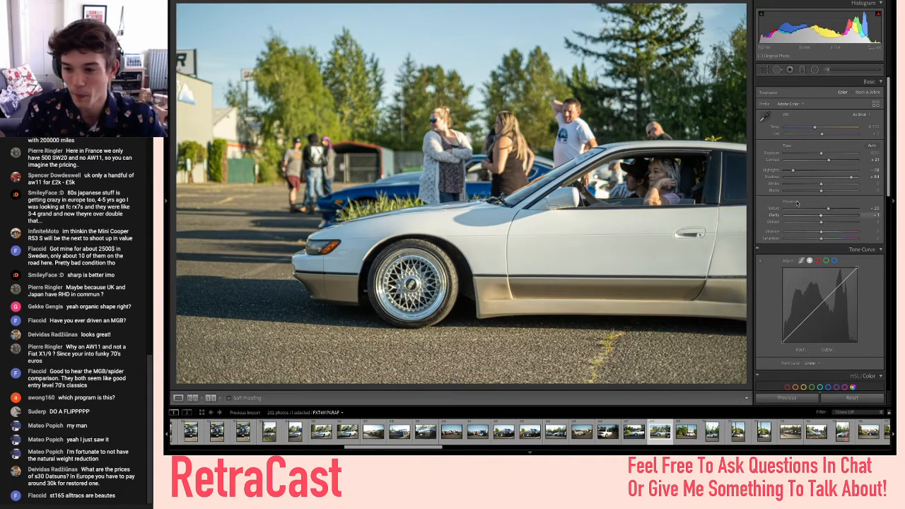
drag(822, 219, 835, 220)
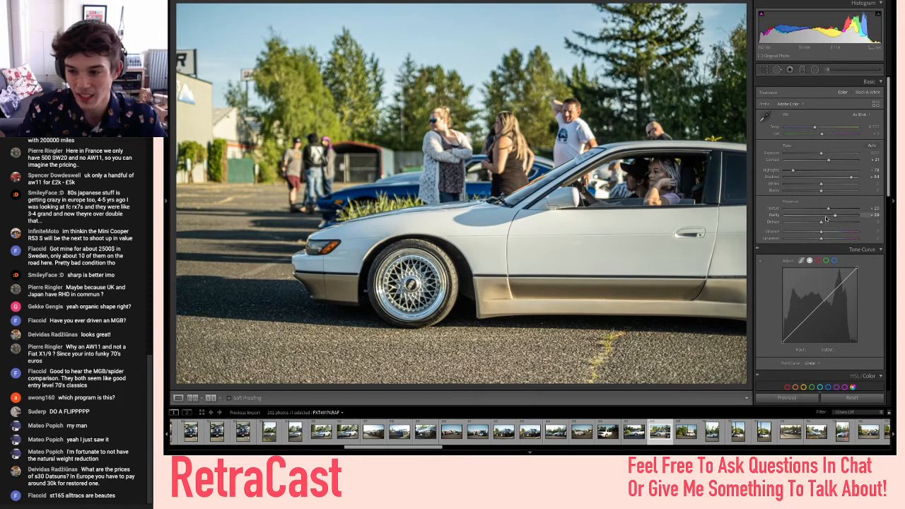
drag(835, 217, 826, 218)
mouse_move(825, 216)
mouse_down()
mouse_move(872, 222)
mouse_move(826, 217)
mouse_up()
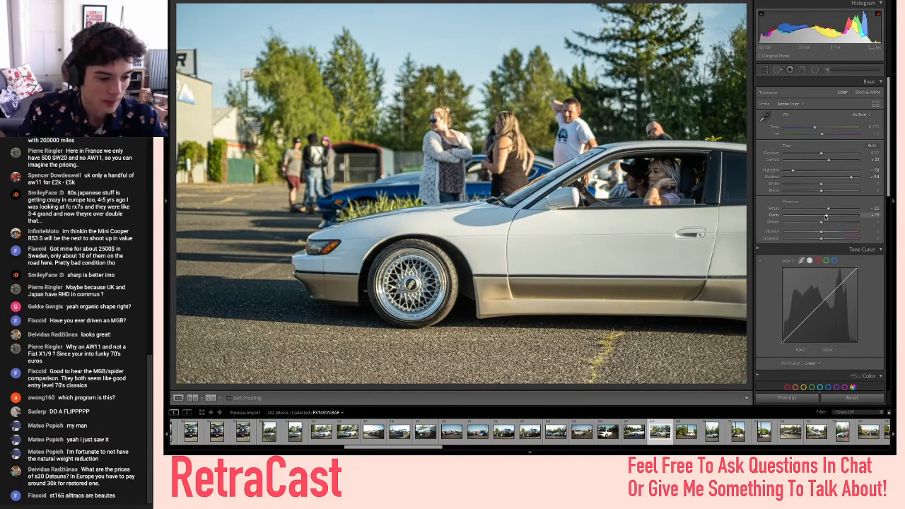
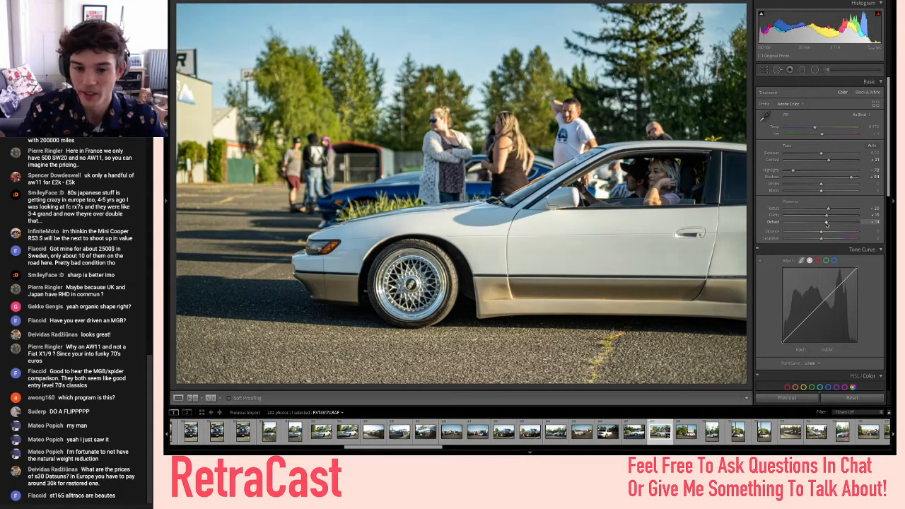
key(ctrl+z)
drag(813, 232, 825, 235)
- Shape the tone curve with raised midtones, a lowered white endpoint, anchored shadows and the black endpoint lifted to an output of about 24
drag(819, 306, 820, 300)
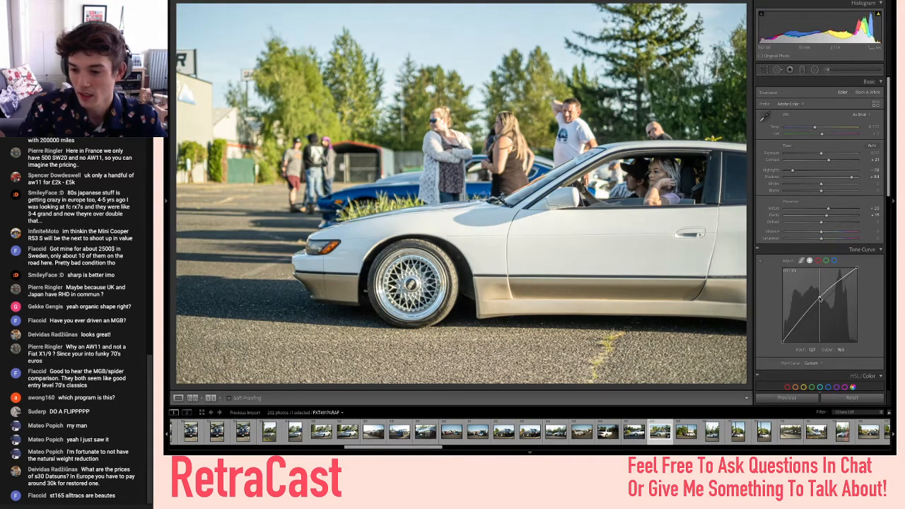
click(839, 282)
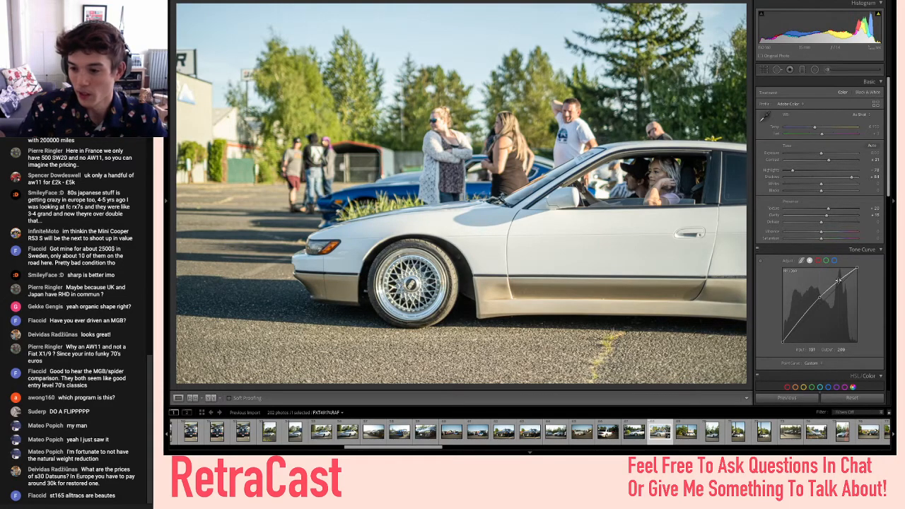
drag(856, 270, 861, 275)
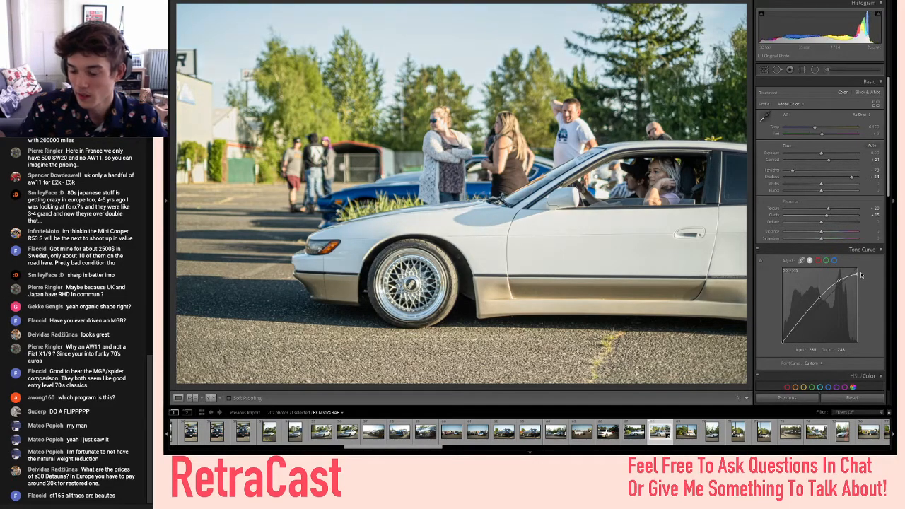
click(792, 333)
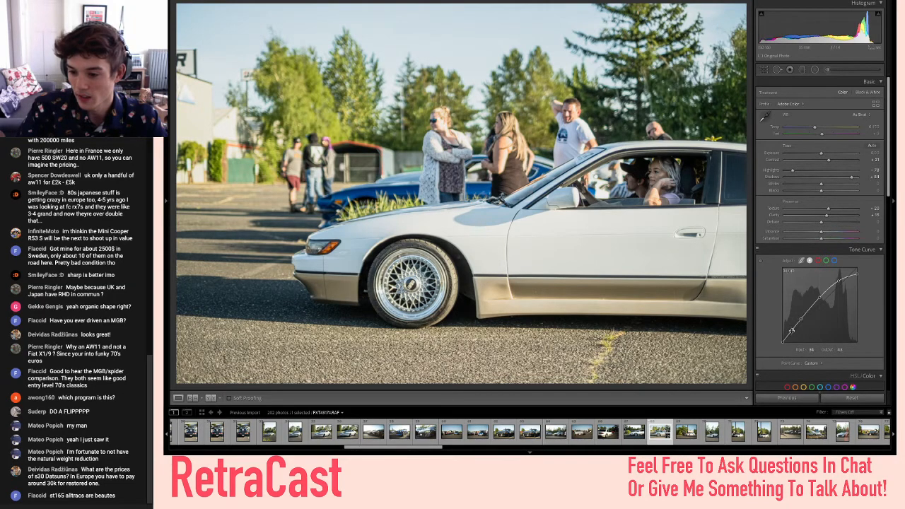
drag(783, 343, 777, 336)
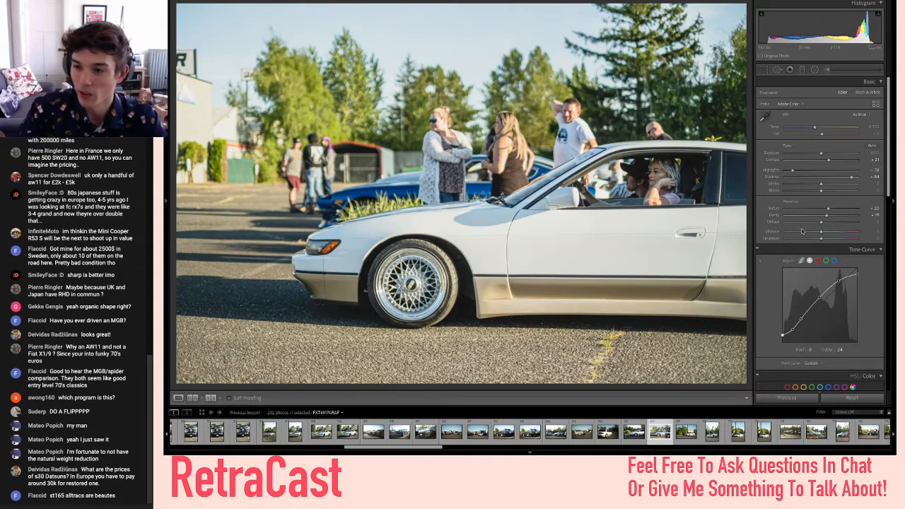
- Lower the photo's Exposure to about -0.3 and darken its edges with a post-crop vignette Amount of about -12
drag(823, 154, 818, 154)
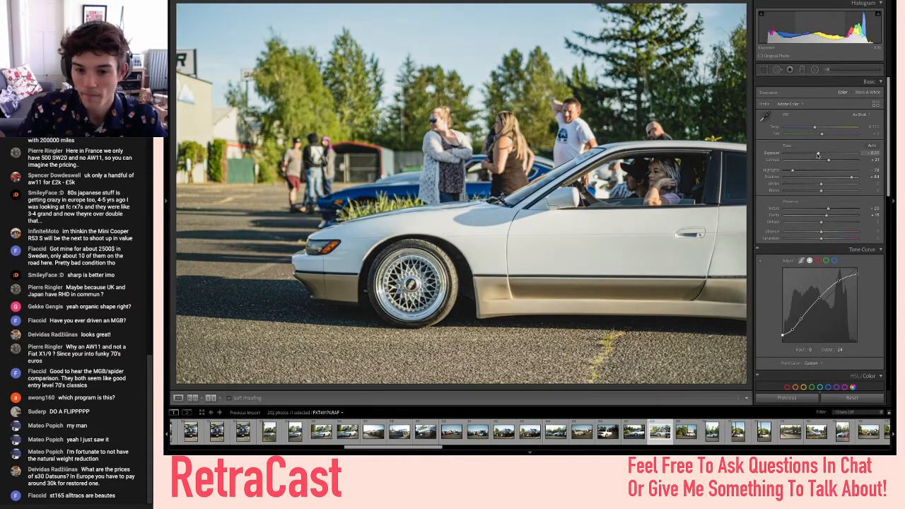
scroll(819, 154, down, 10)
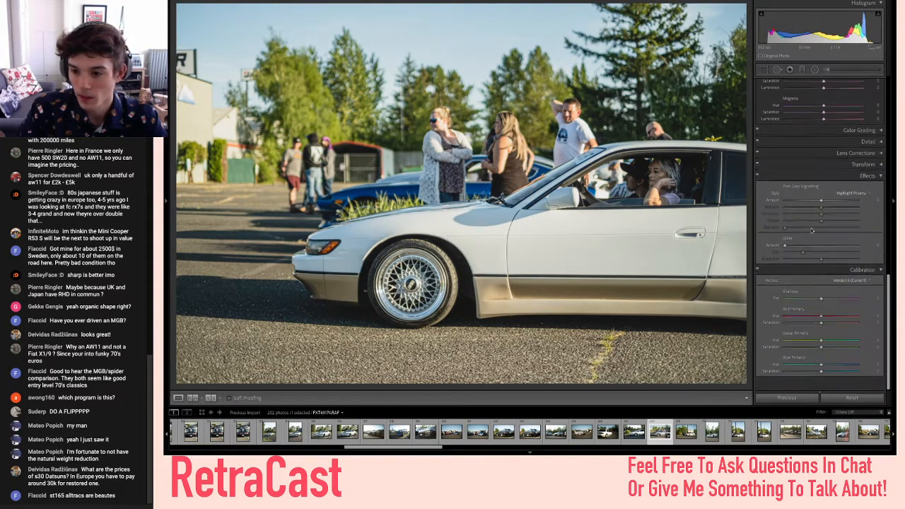
click(815, 211)
drag(814, 211, 817, 212)
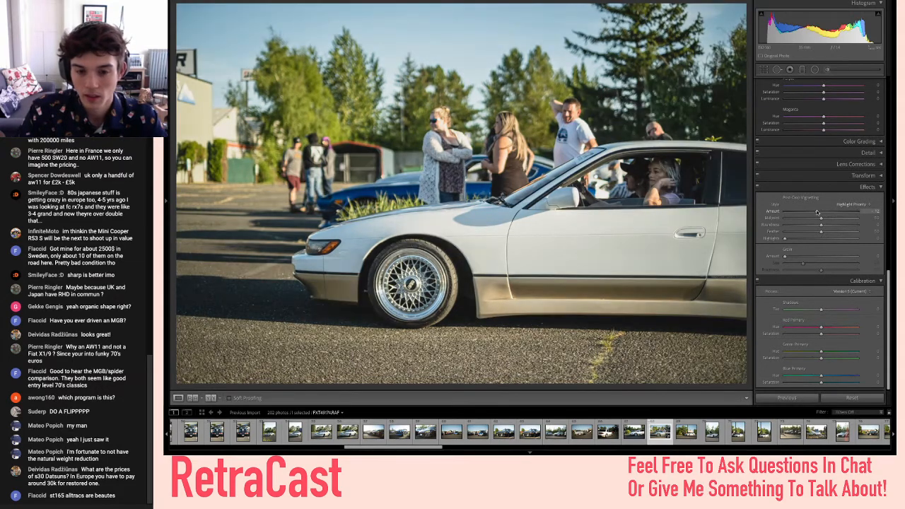
- Try a cooler white balance temperature on the coupe photo, compare it with the as-shot temperature, and undo it
scroll(817, 212, up, 5)
scroll(817, 213, up, 2)
drag(812, 128, 812, 129)
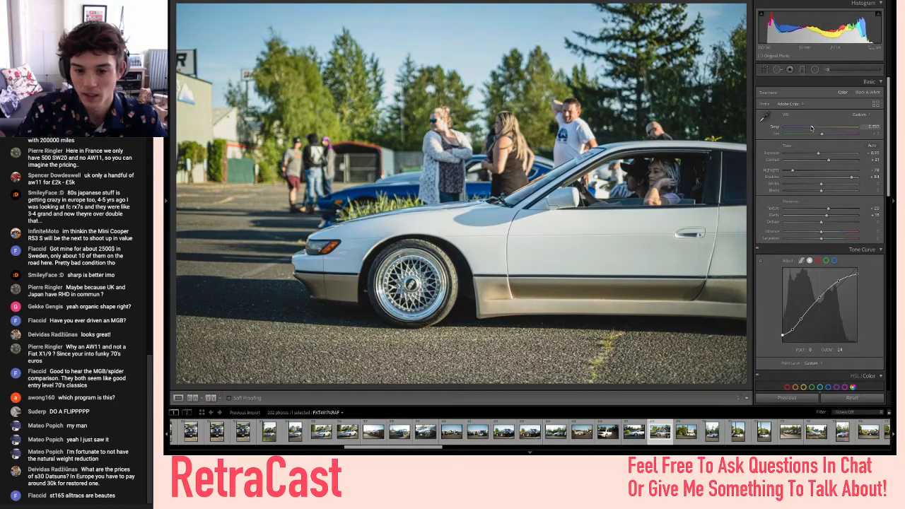
key(ctrl+z)
key(ctrl+y)
key(ctrl+z)
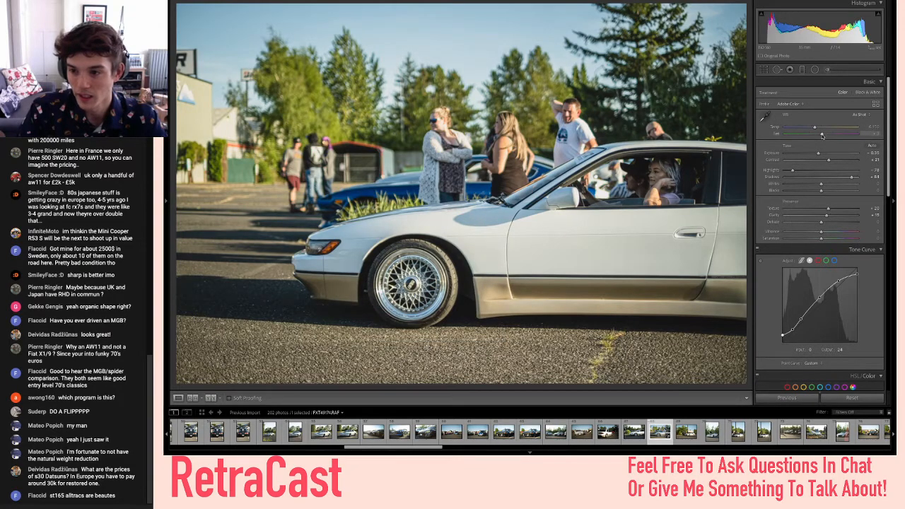
- Try Tint values of 19 and 7 on the coupe photo, undoing each of them
drag(822, 135, 826, 135)
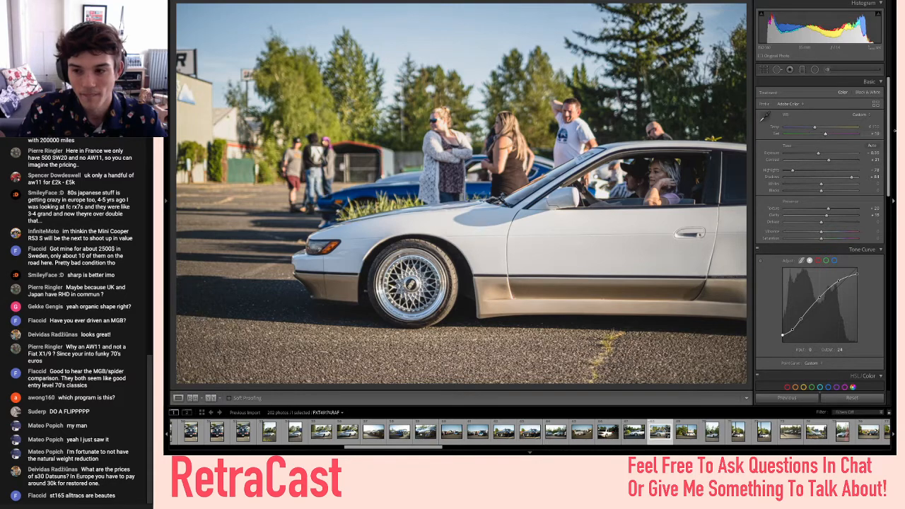
key(ctrl+z)
key(ctrl+shift+z)
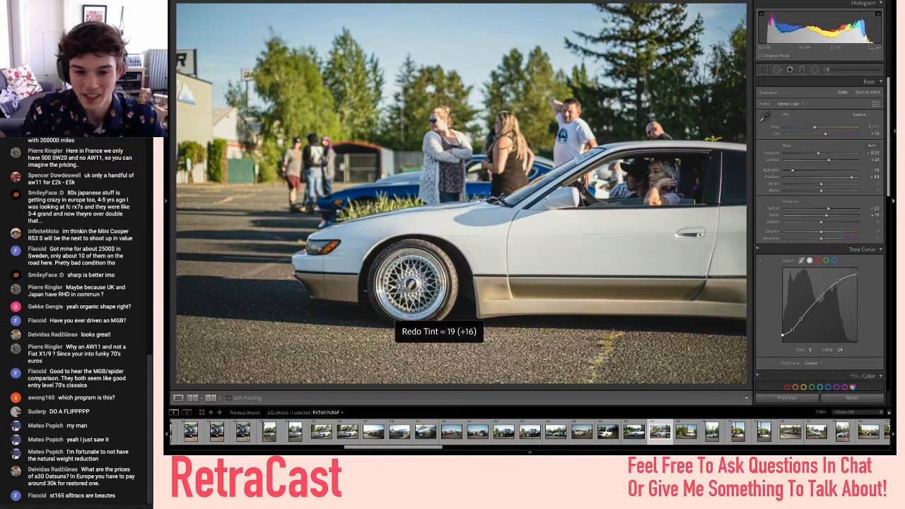
key(ctrl+z)
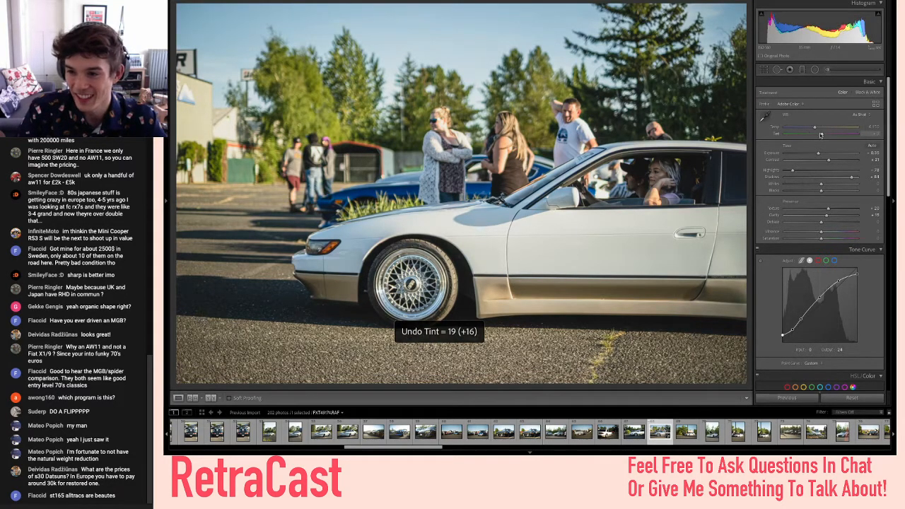
click(823, 135)
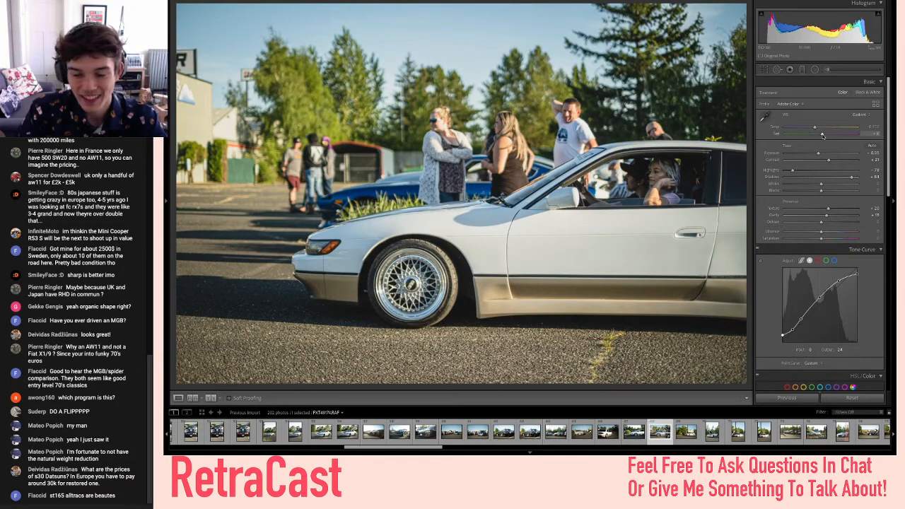
drag(823, 135, 824, 135)
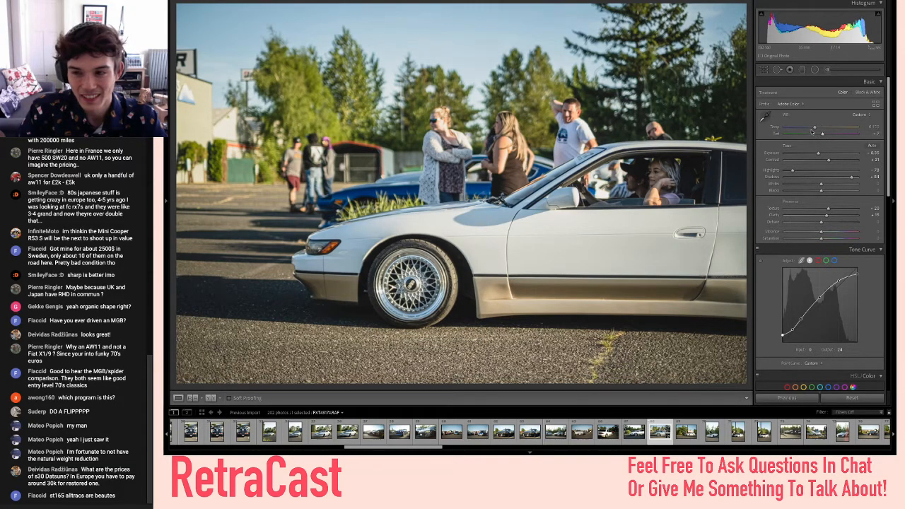
key(ctrl+z)
- Try the Auto white balance on the photo, compare it repeatedly with As Shot, and undo it
click(867, 115)
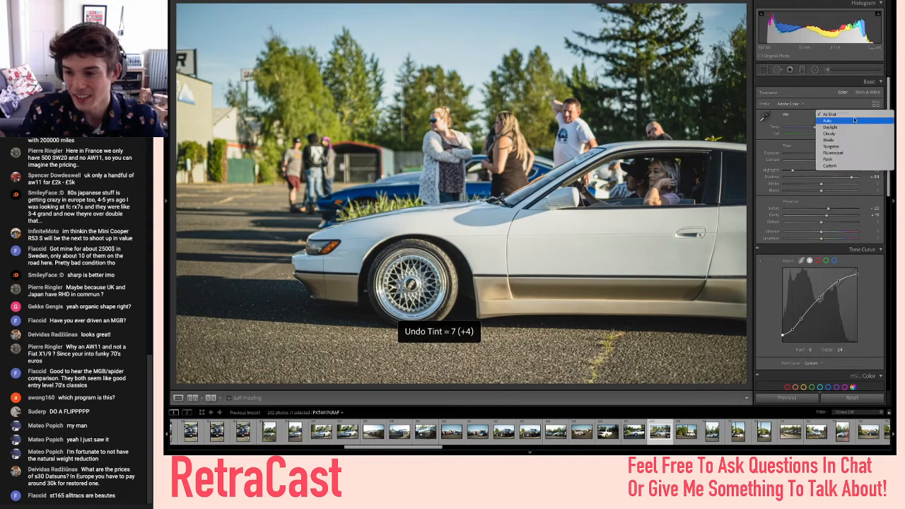
click(870, 121)
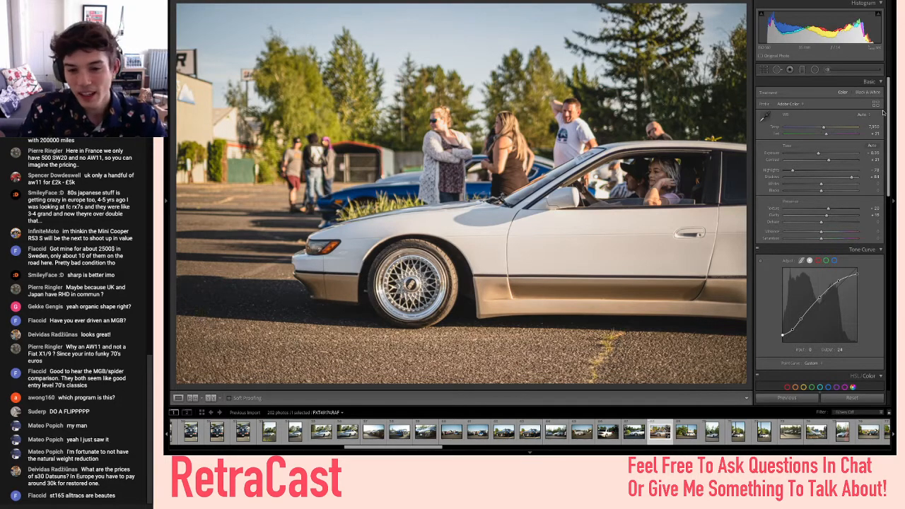
key(ctrl+z)
key(ctrl+shift+z)
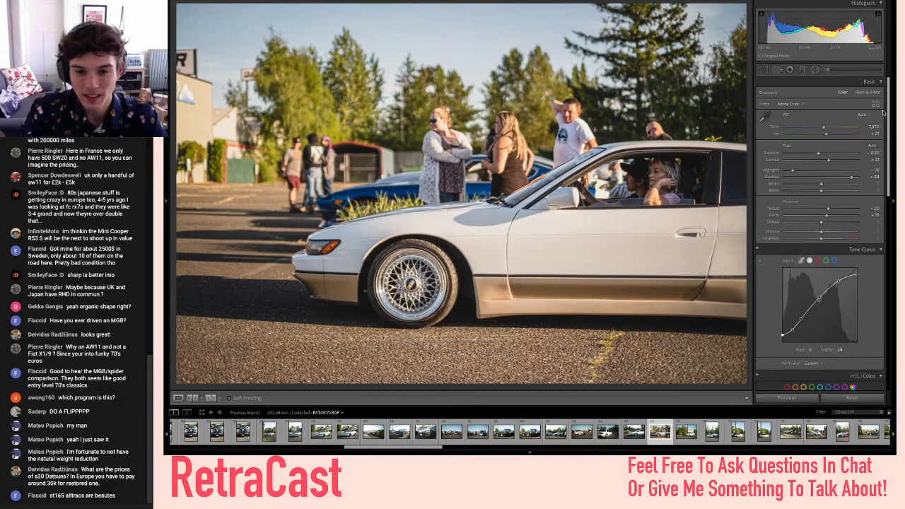
key(ctrl+z)
key(ctrl+shift+z)
key(ctrl+z)
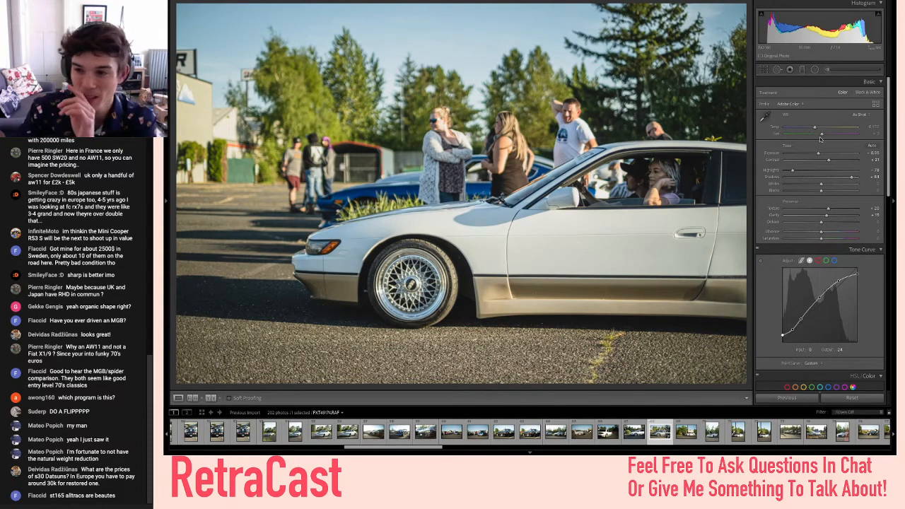
- Set the Tint to about +7 with a slightly cooler Temp, and check this custom white balance against As Shot
drag(822, 135, 815, 129)
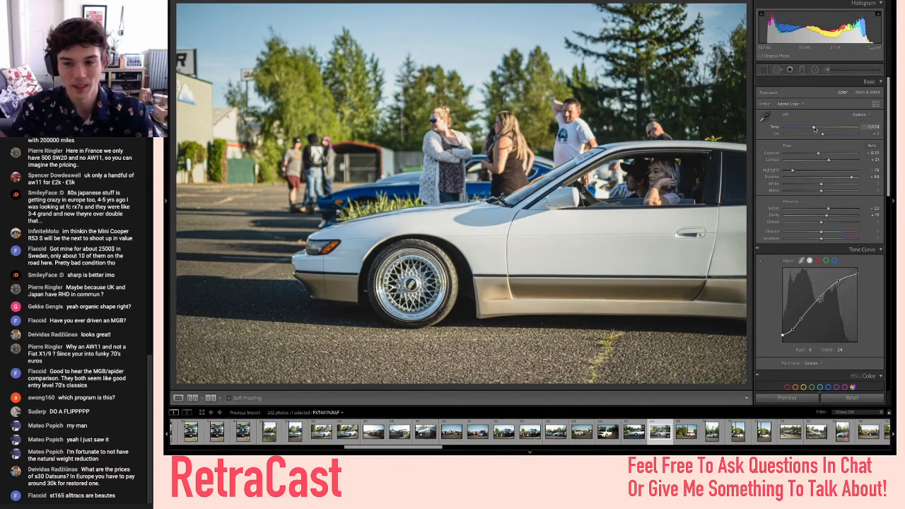
click(860, 115)
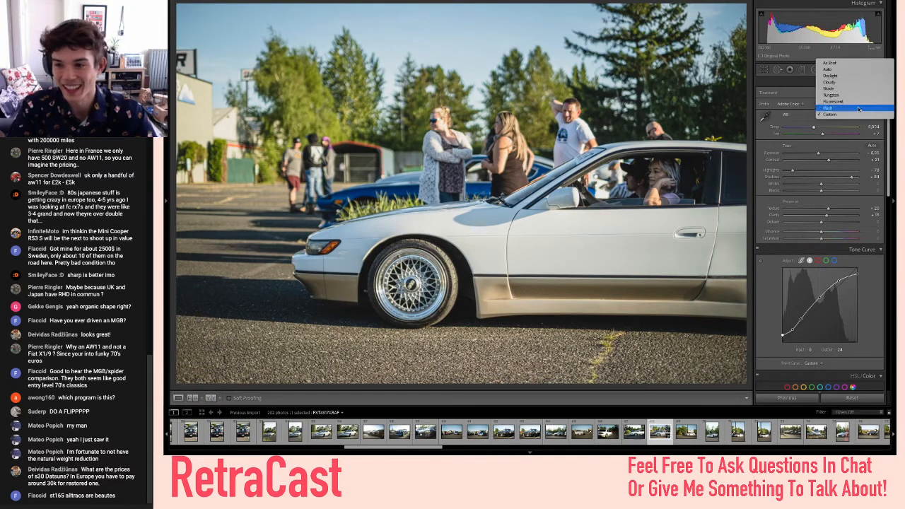
click(831, 63)
key(ctrl+z)
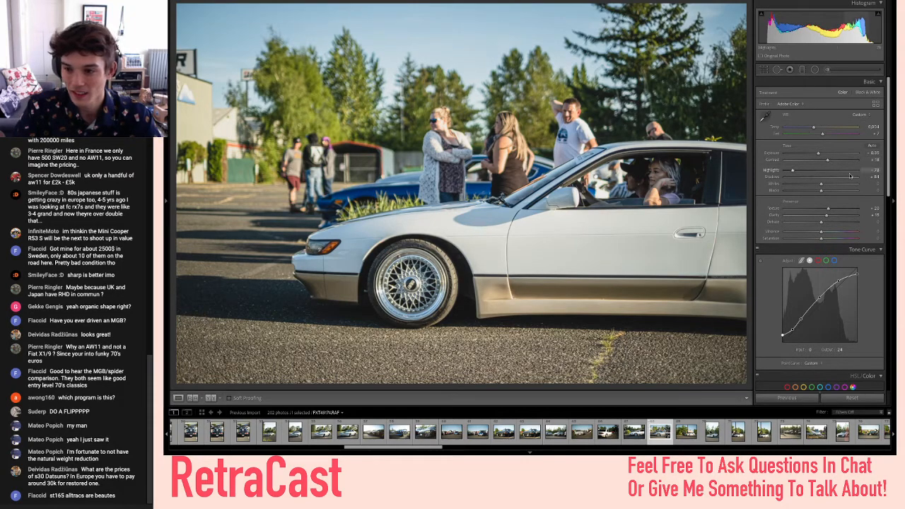
- Set the photo's Contrast to about +18 and raise its Shadows to +100, leaving the rating as it was
drag(853, 177, 862, 181)
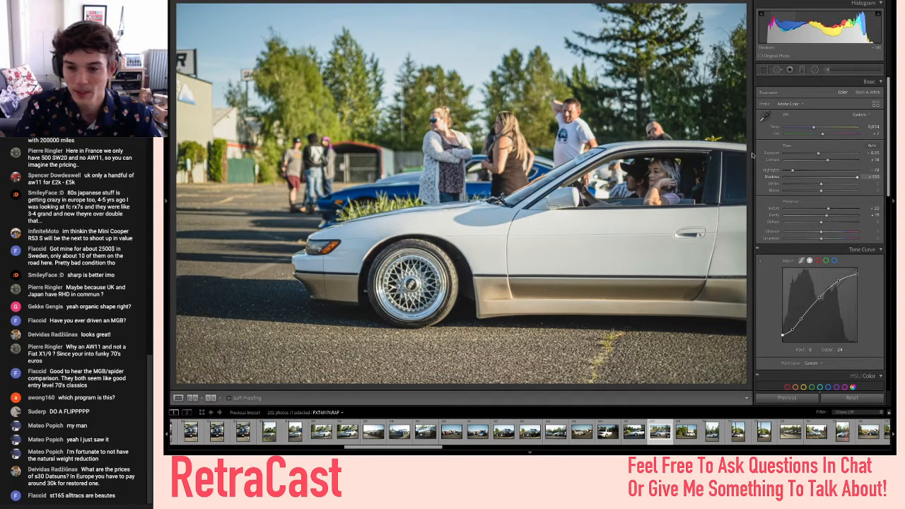
key(bracketright)
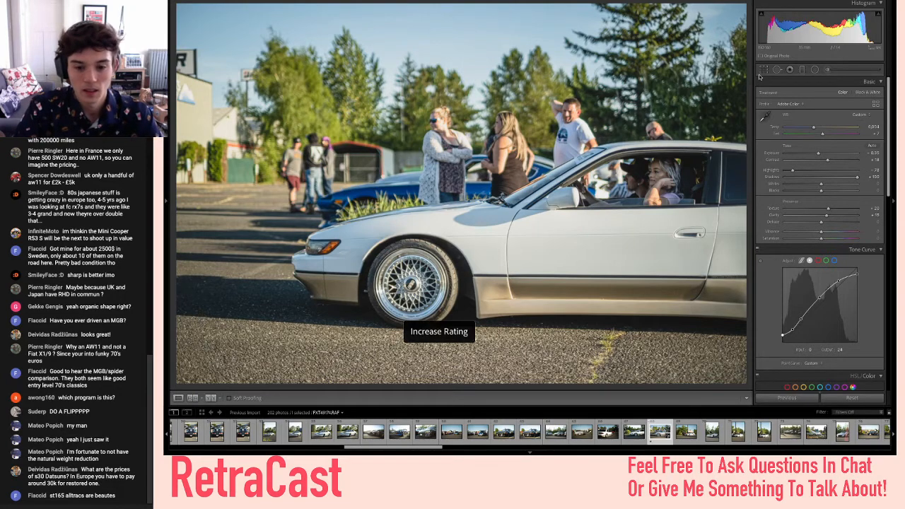
key(bracketleft)
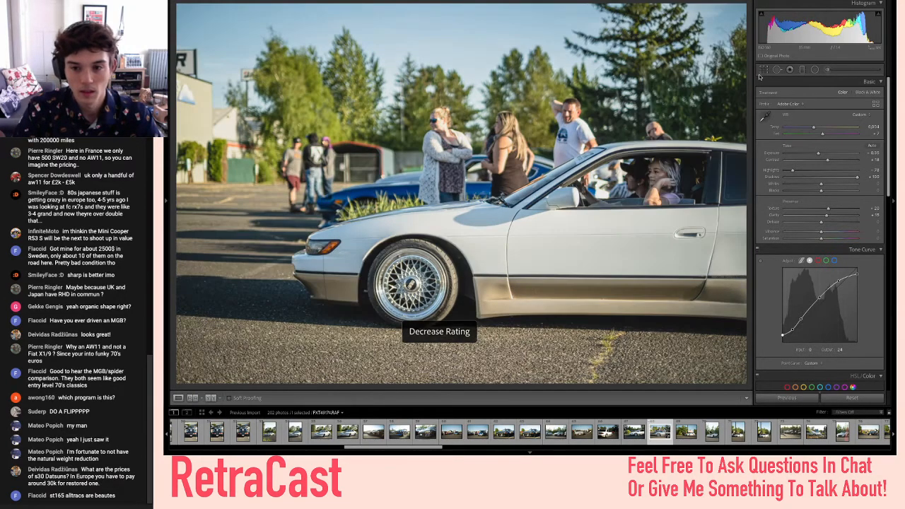
- Compare the finished coupe edit repeatedly with its unedited version and keep the photo flagged as a pick
key(backslash)
key(backslash)
key(backslash)
key(backslash)
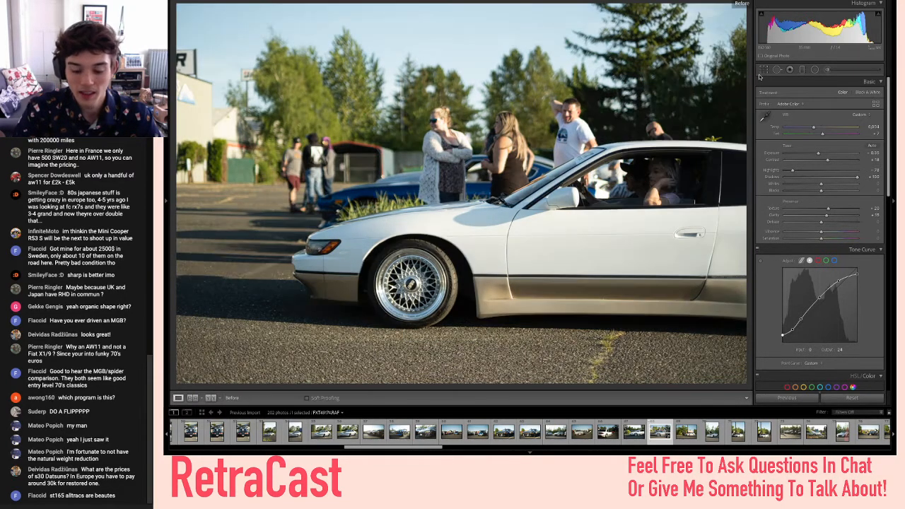
key(p)
key(backslash)
key(backslash)
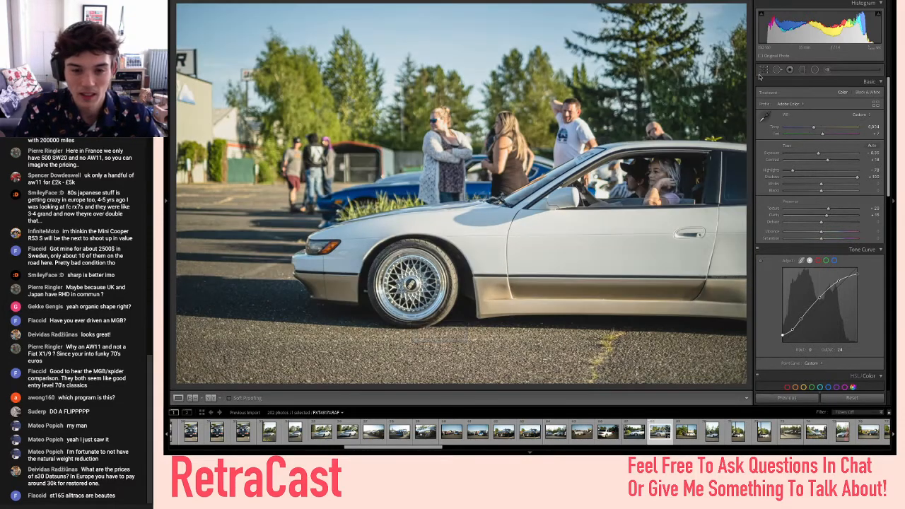
key(backslash)
key(backslash)
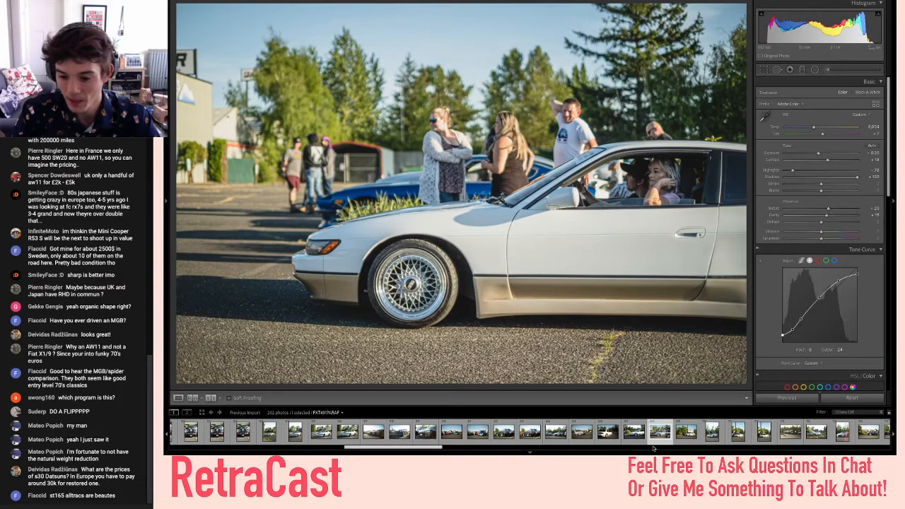
- Look through the filmstrip of imported car meet photos for the next shot to edit
scroll(661, 429, down, 3)
scroll(662, 429, down, 8)
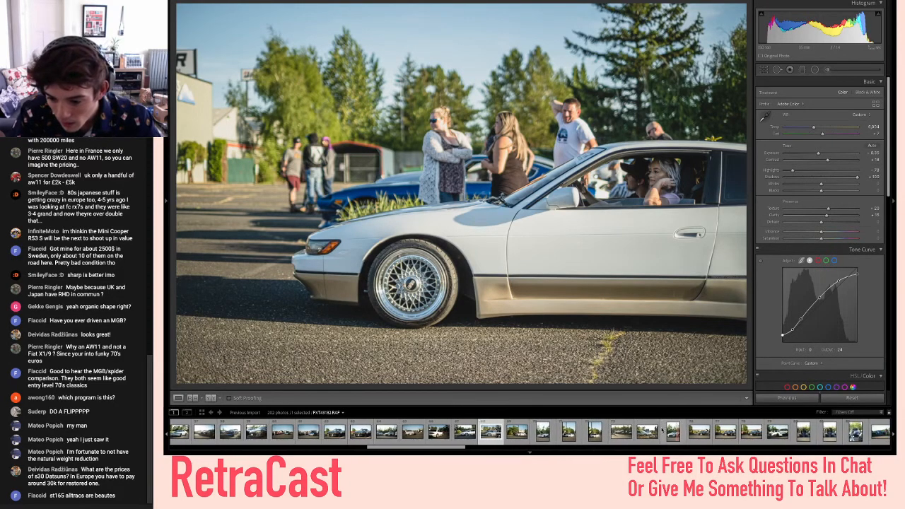
scroll(661, 429, down, 9)
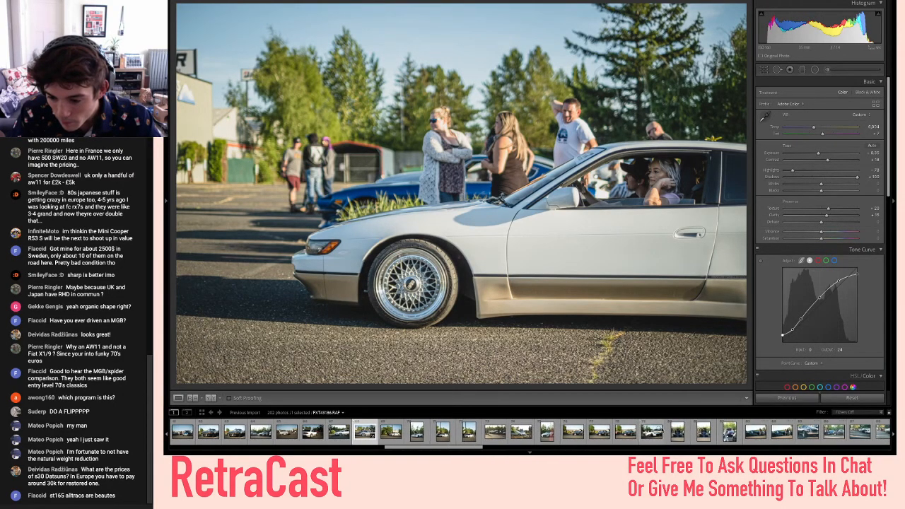
scroll(662, 429, up, 1)
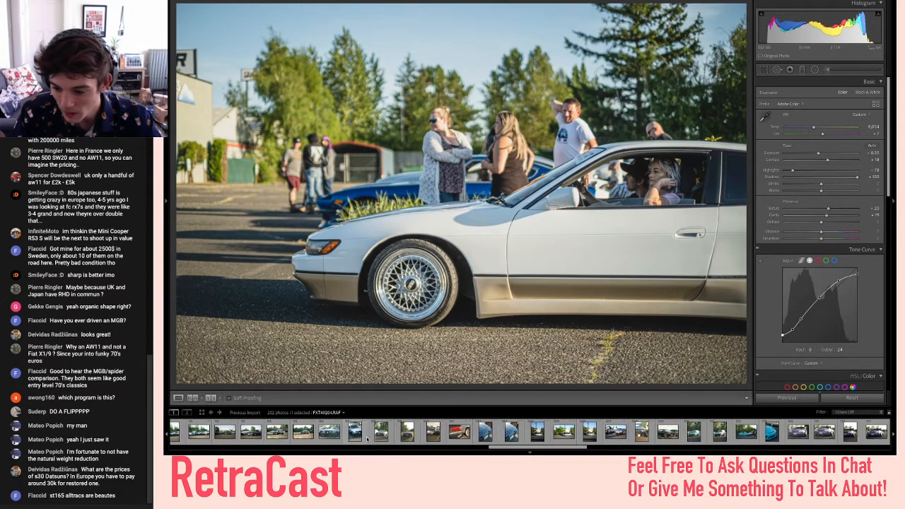
scroll(367, 439, down, 3)
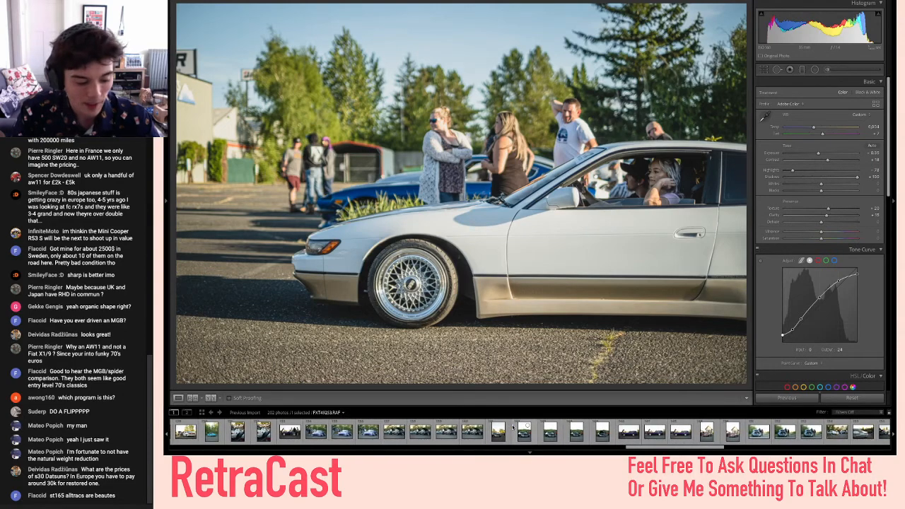
scroll(518, 426, down, 2)
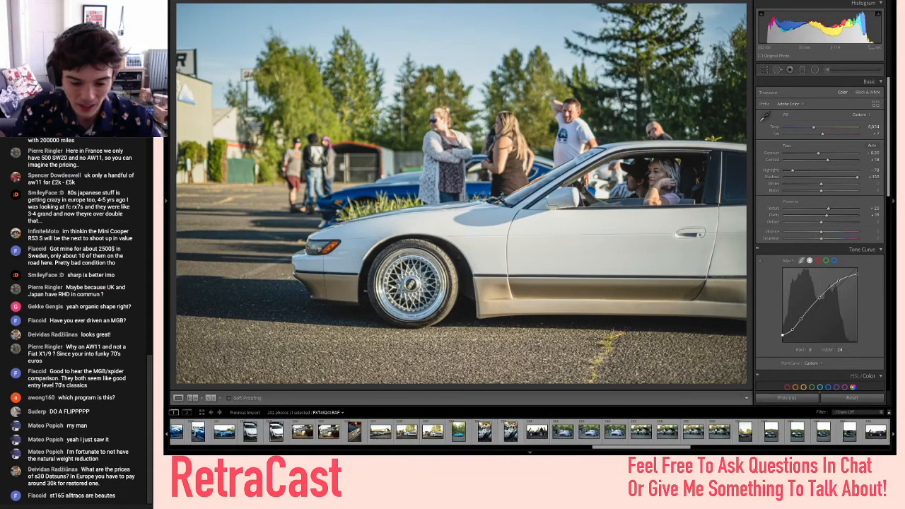
scroll(459, 436, up, 5)
scroll(461, 437, up, 2)
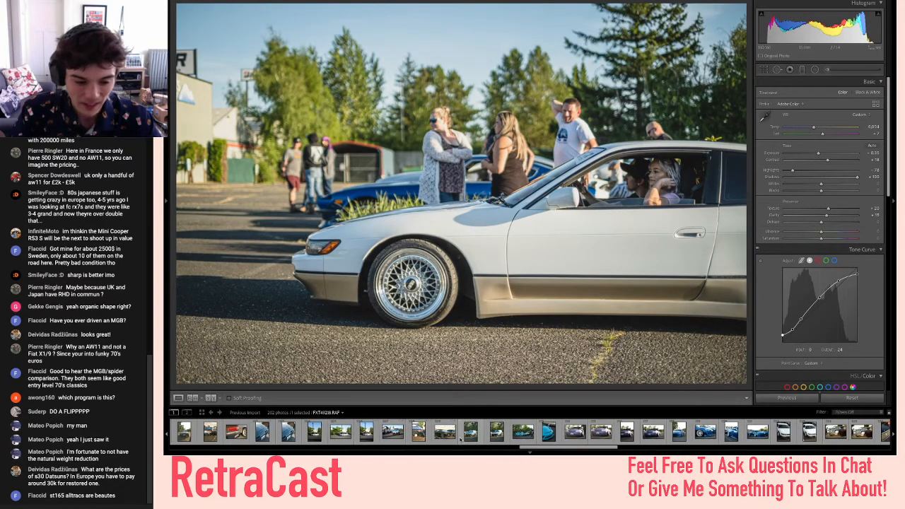
scroll(459, 438, up, 3)
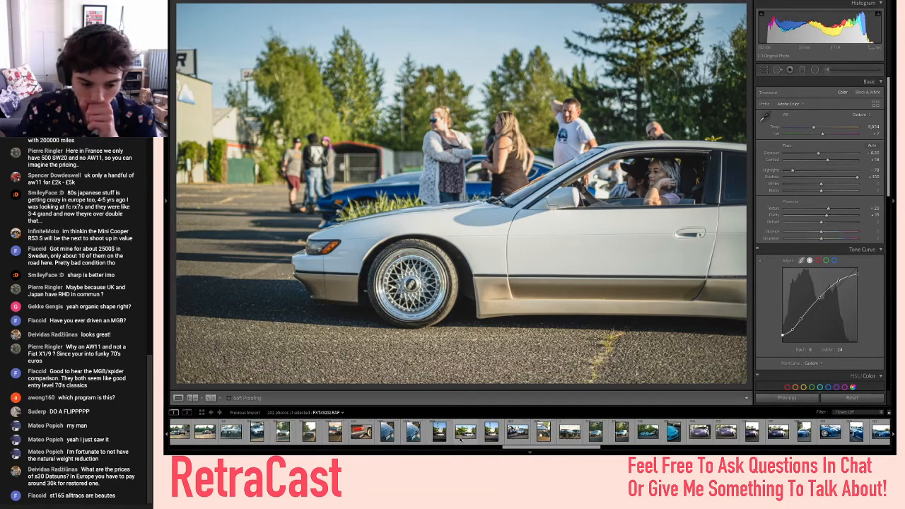
scroll(460, 437, up, 2)
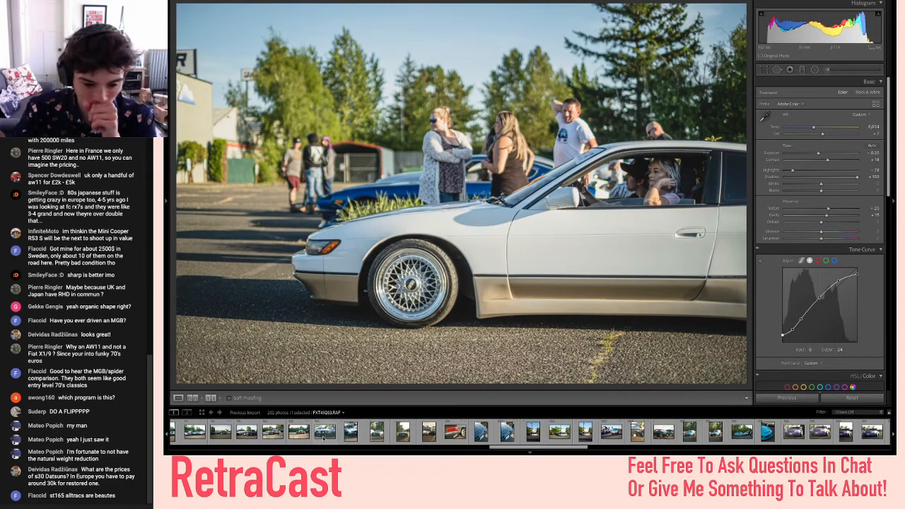
scroll(315, 438, up, 1)
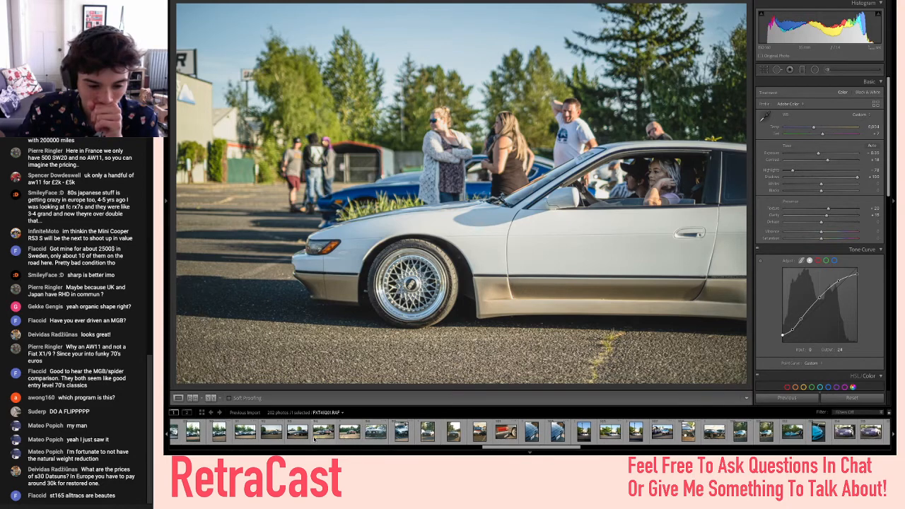
- View the blue Volvo photos, from the front close-ups to the wide shot of it parked between two other cars
click(379, 433)
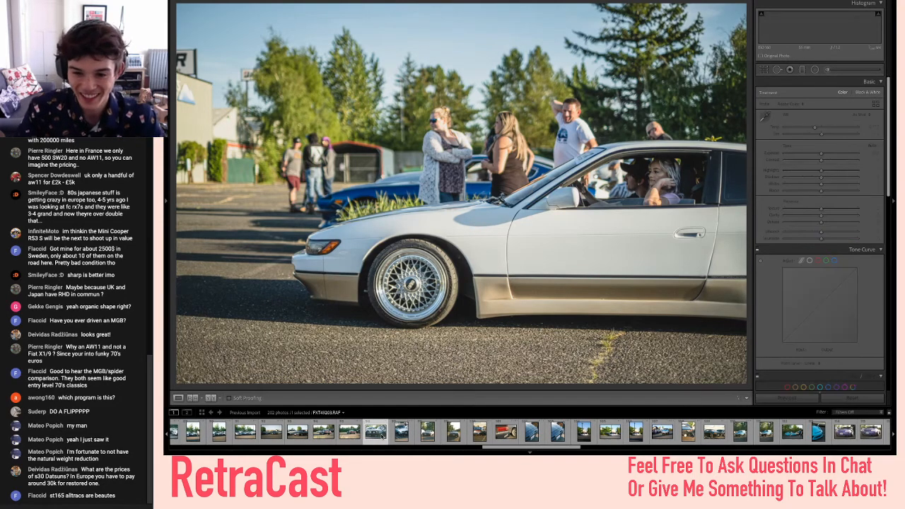
key(Right)
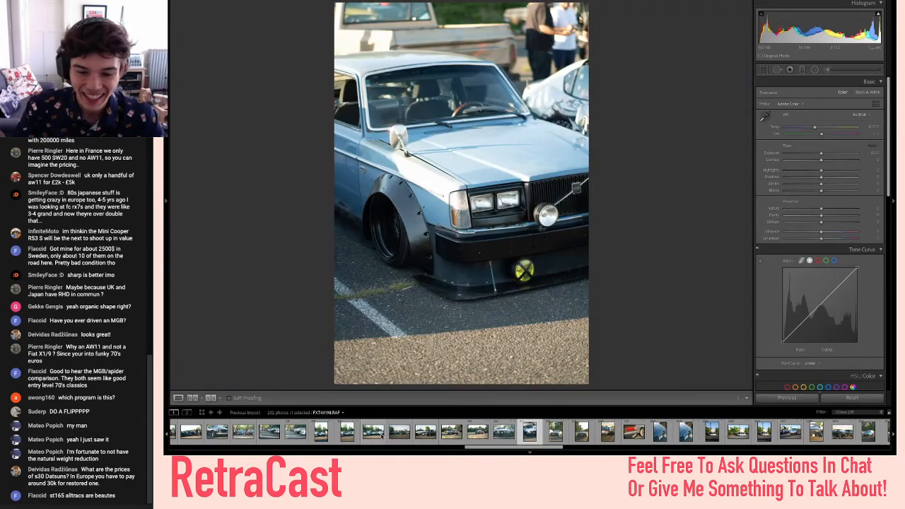
key(Left)
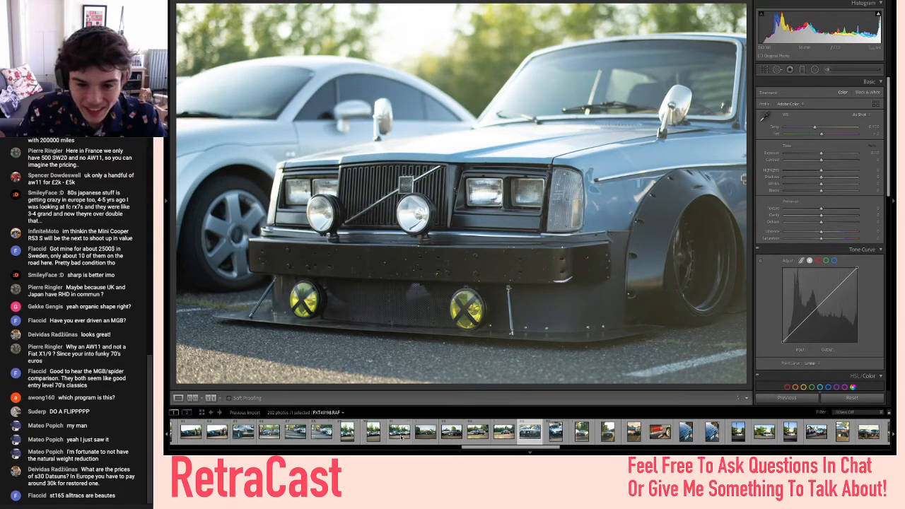
click(401, 433)
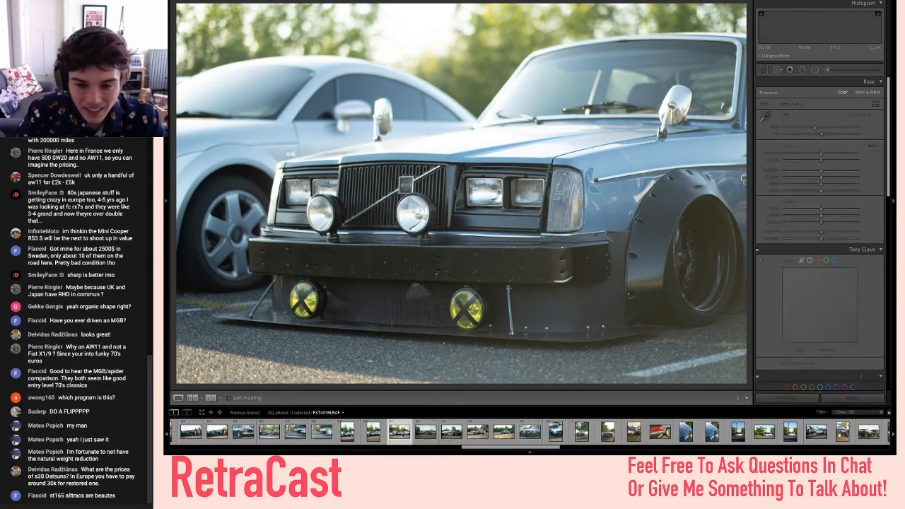
- Search the earlier photos and view the portrait shots of the white-and-gold coupe and the white coupe with its hood open
scroll(401, 435, up, 10)
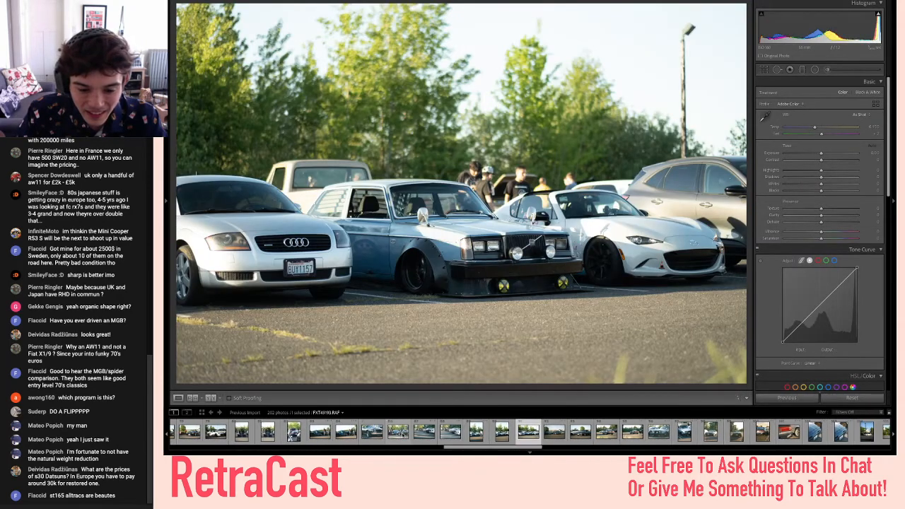
scroll(402, 434, up, 5)
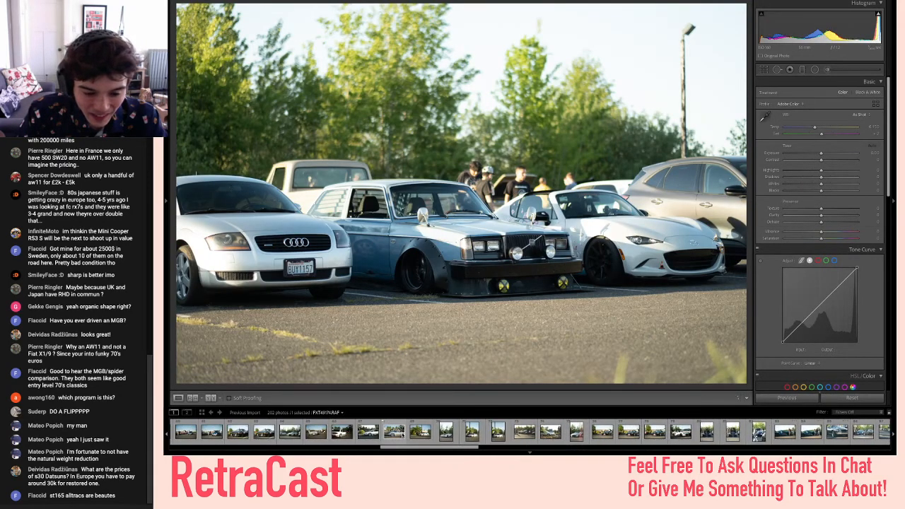
scroll(400, 434, up, 5)
scroll(402, 436, up, 5)
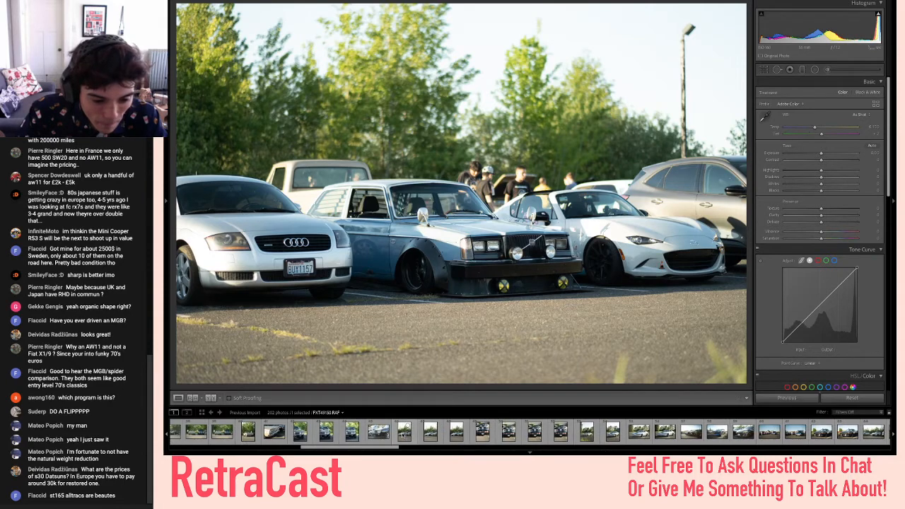
scroll(402, 436, up, 5)
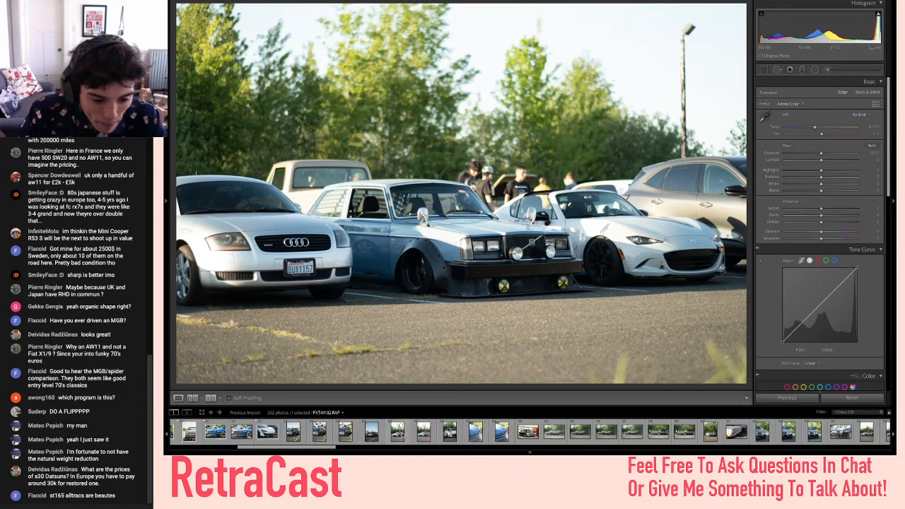
scroll(404, 432, down, 10)
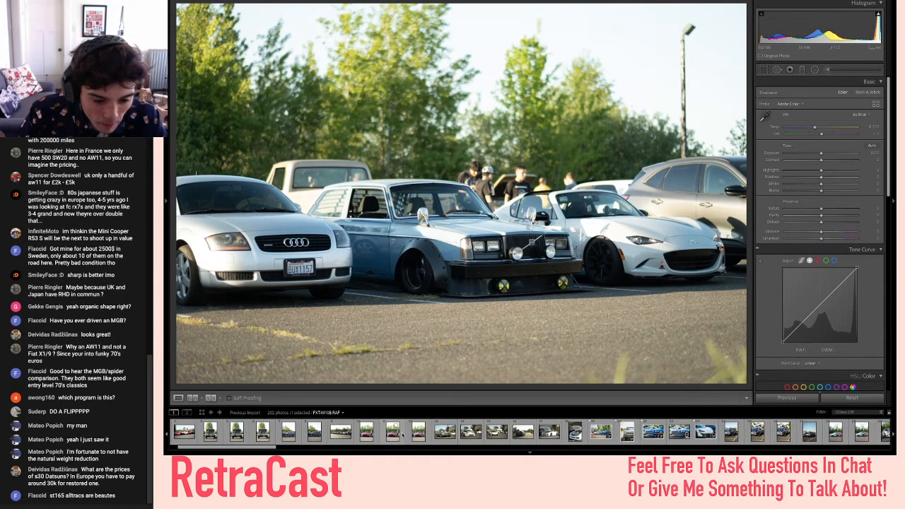
scroll(402, 434, down, 3)
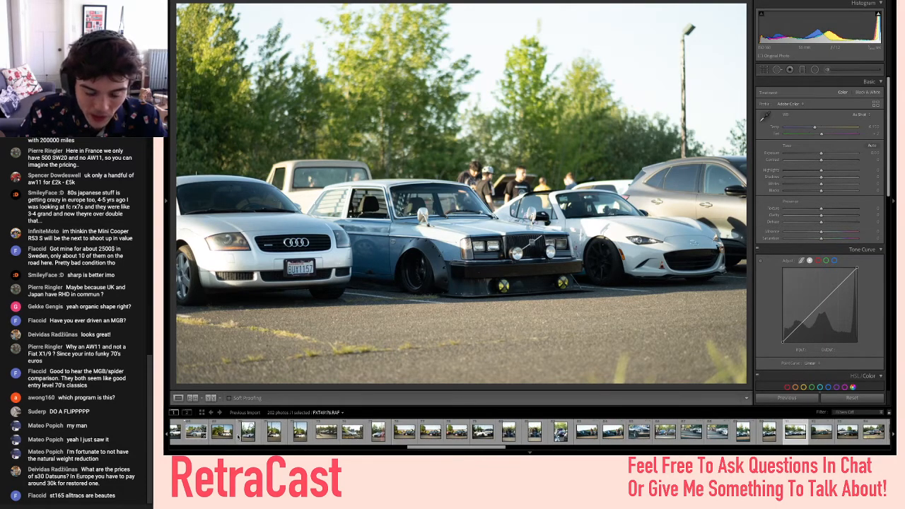
click(247, 433)
scroll(248, 433, up, 3)
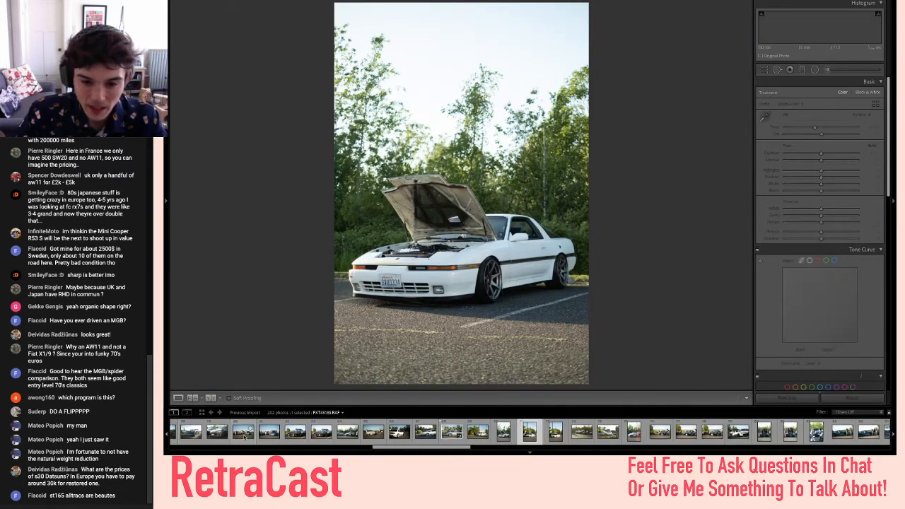
click(245, 433)
key(Left)
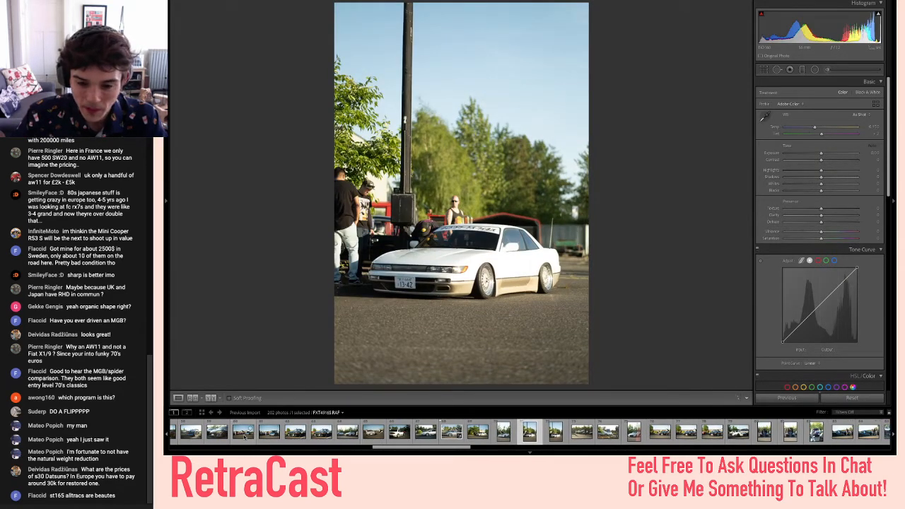
key(Right)
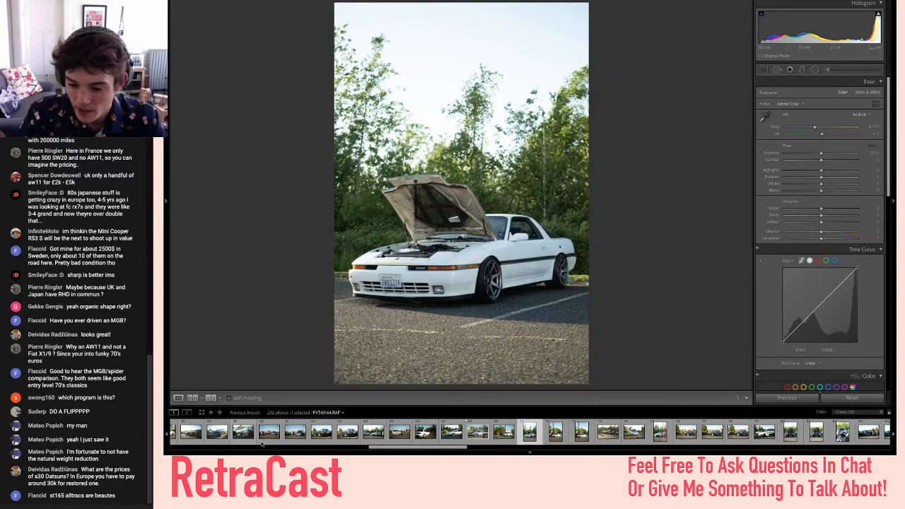
- Find the blue coupe's photos further along the filmstrip and open its portrait front view for editing
scroll(608, 433, down, 8)
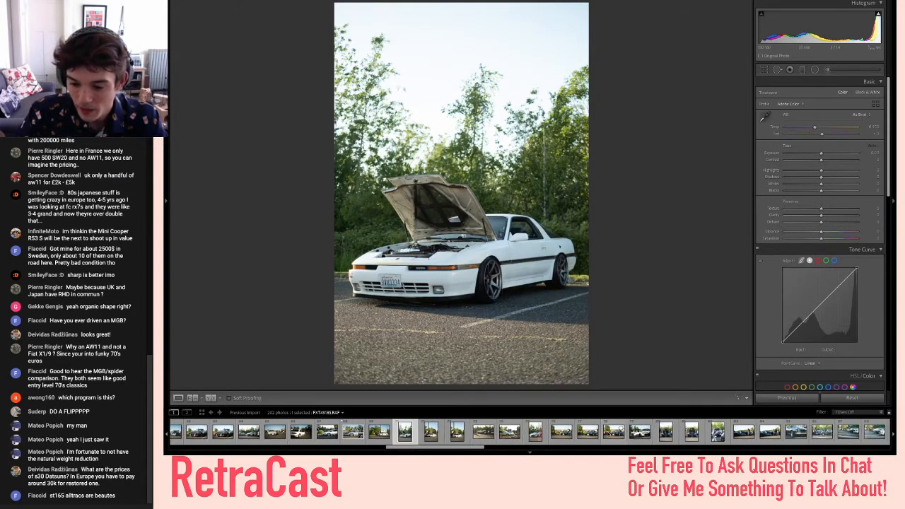
scroll(607, 433, down, 10)
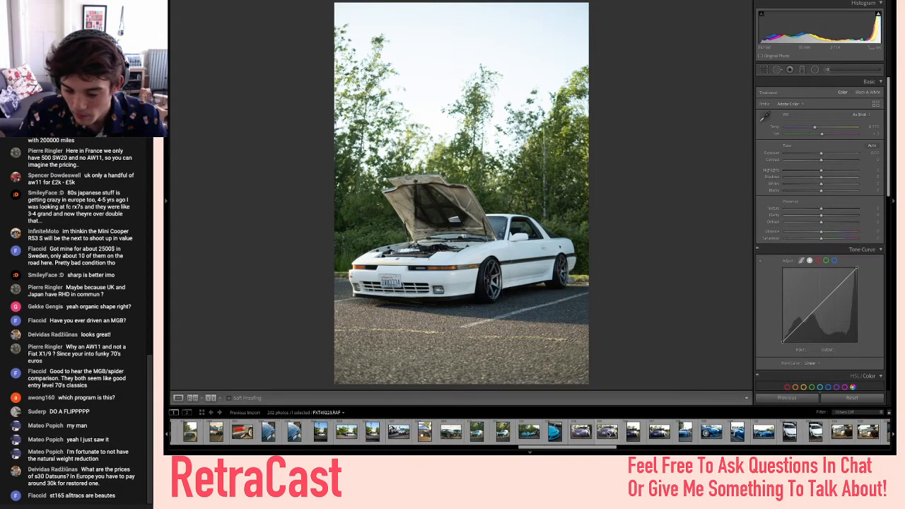
scroll(608, 433, down, 5)
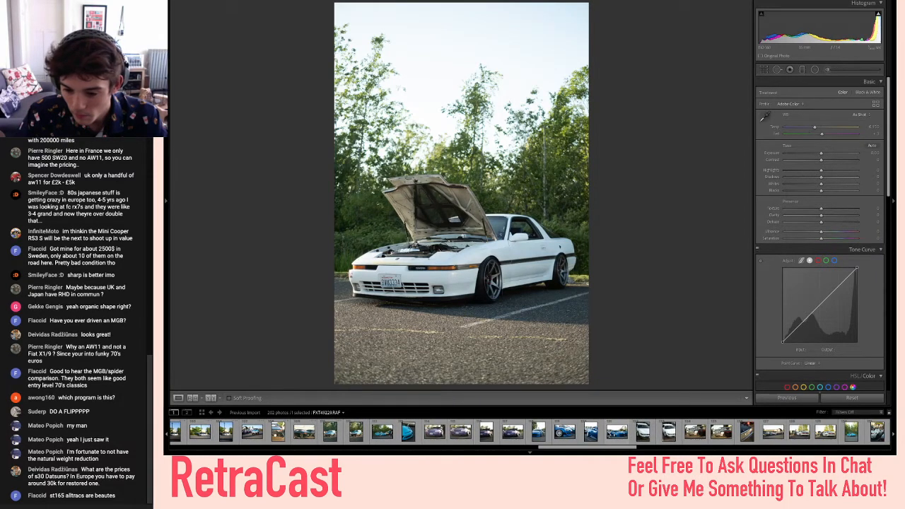
click(616, 433)
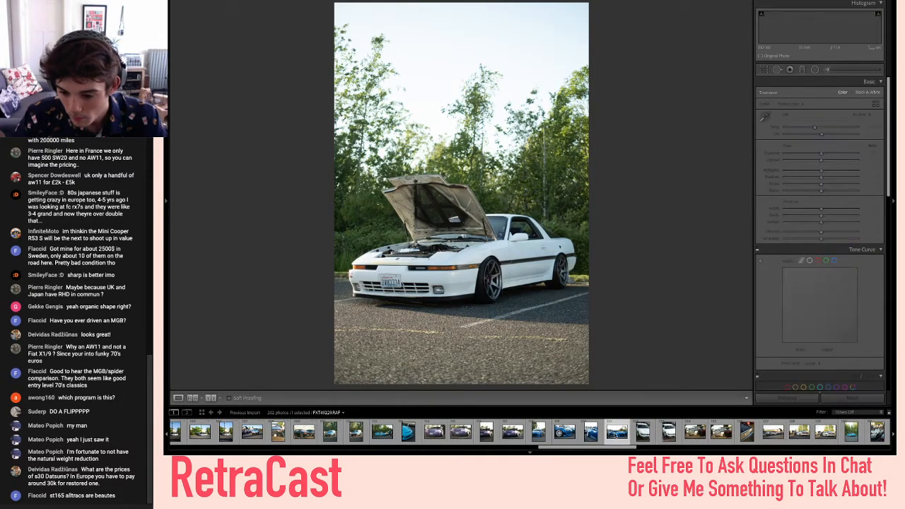
key(Left)
key(Left)
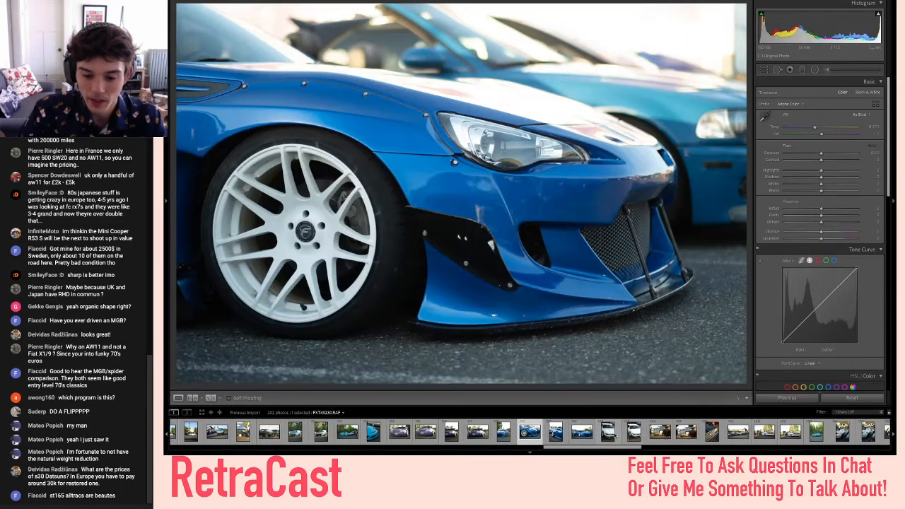
key(Left)
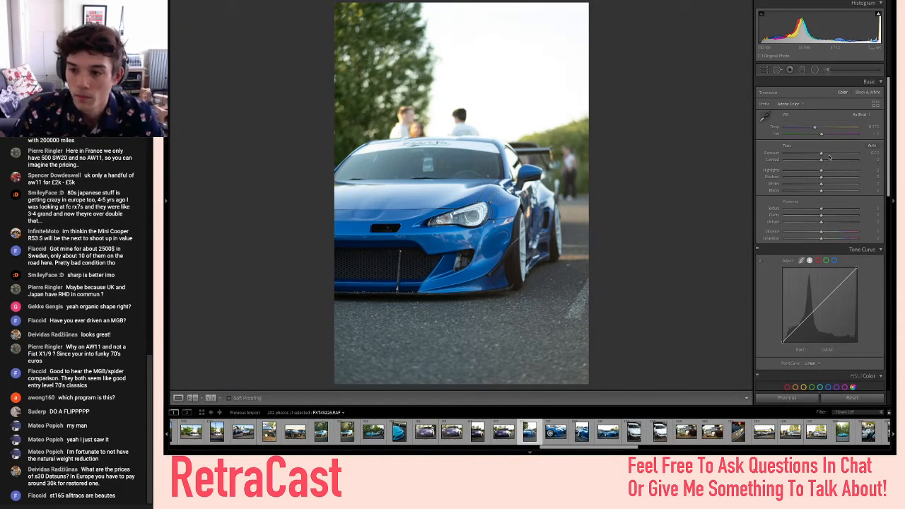
- Set the blue coupe photo's Contrast to +20, Highlights to about -90 and Shadows to +47, comparing the result with the unedited version
drag(823, 160, 838, 176)
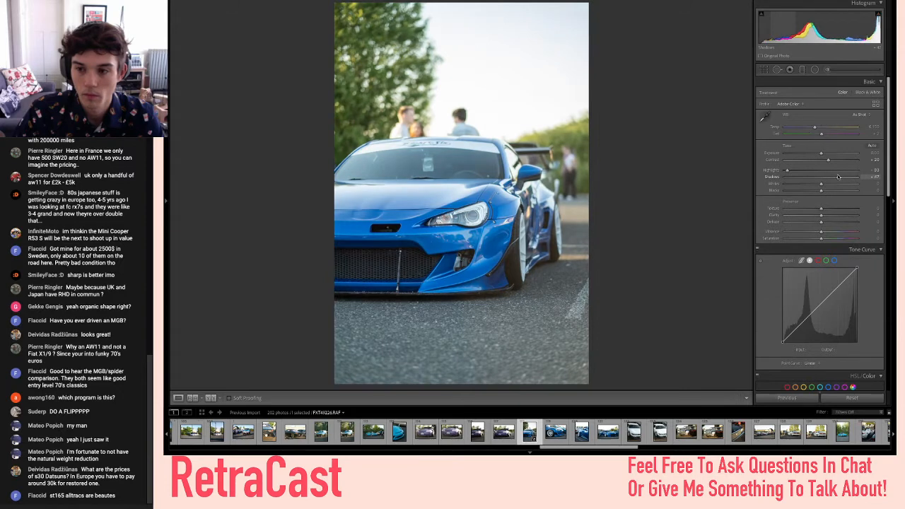
key(backslash)
key(backslash)
key(backslash)
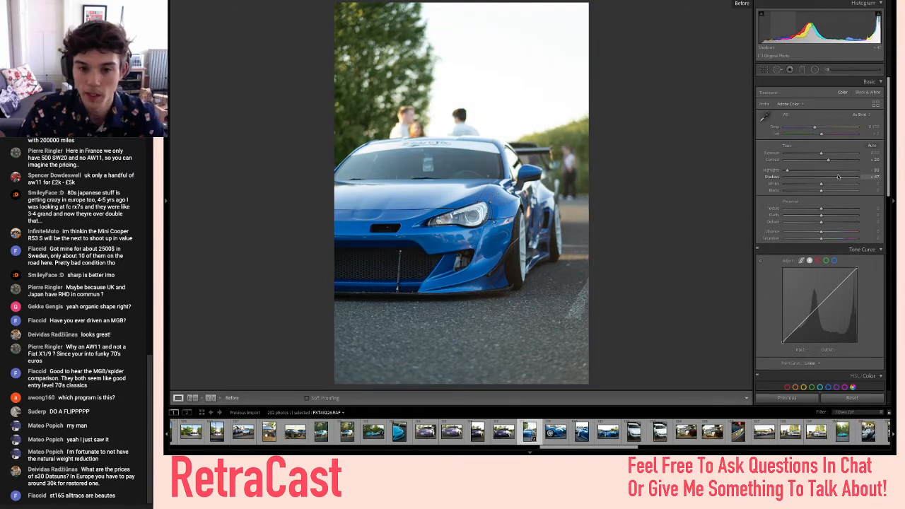
key(backslash)
key(backslash)
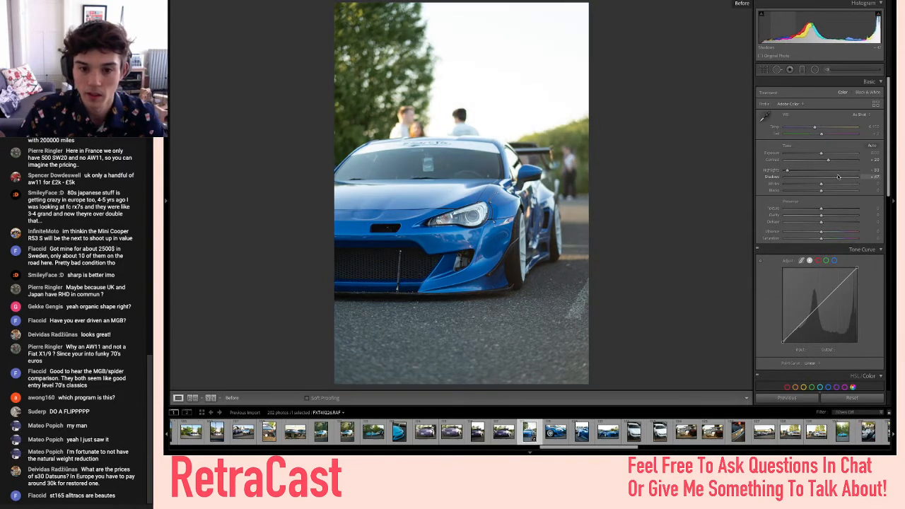
- Return to the edited view and set the photo's Texture to +17 and Clarity to +20
key(backslash)
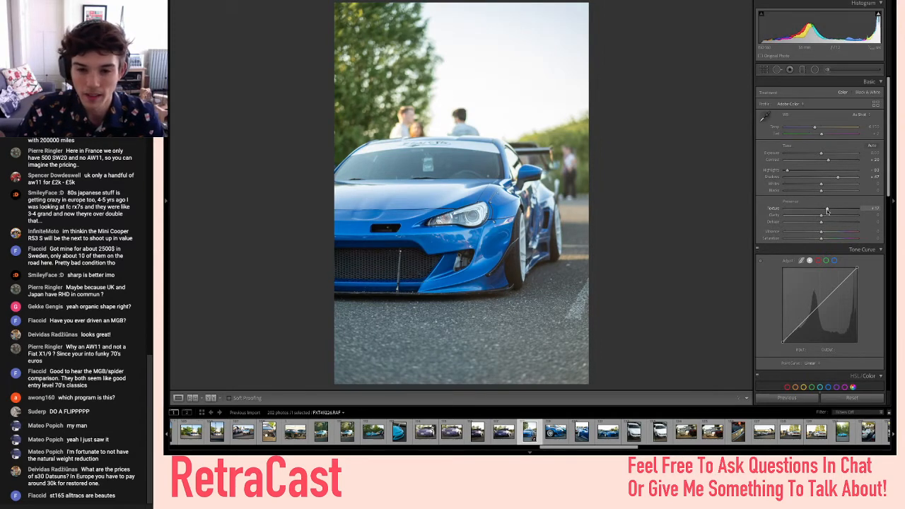
mouse_move(817, 216)
mouse_down()
mouse_move(838, 221)
mouse_move(831, 222)
mouse_up()
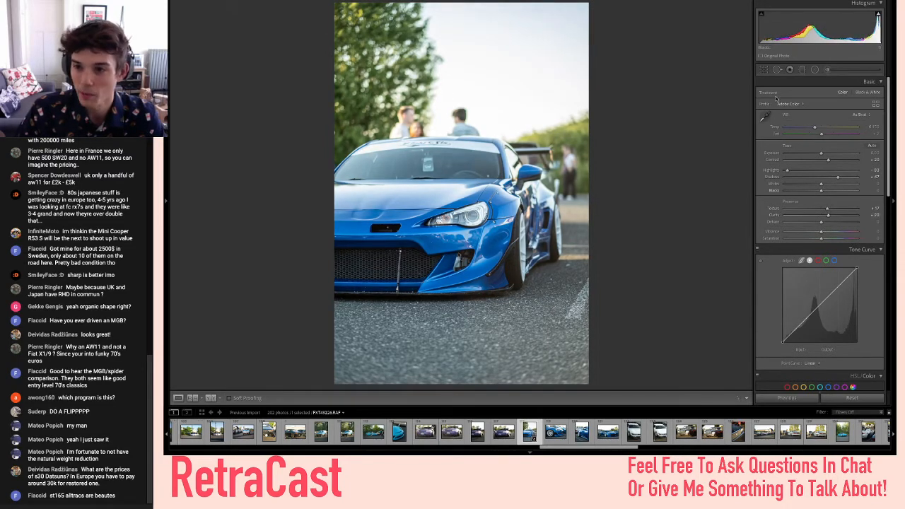
- Try a slightly tighter crop of the blue coupe photo from its lower-left corner and undo it
click(764, 69)
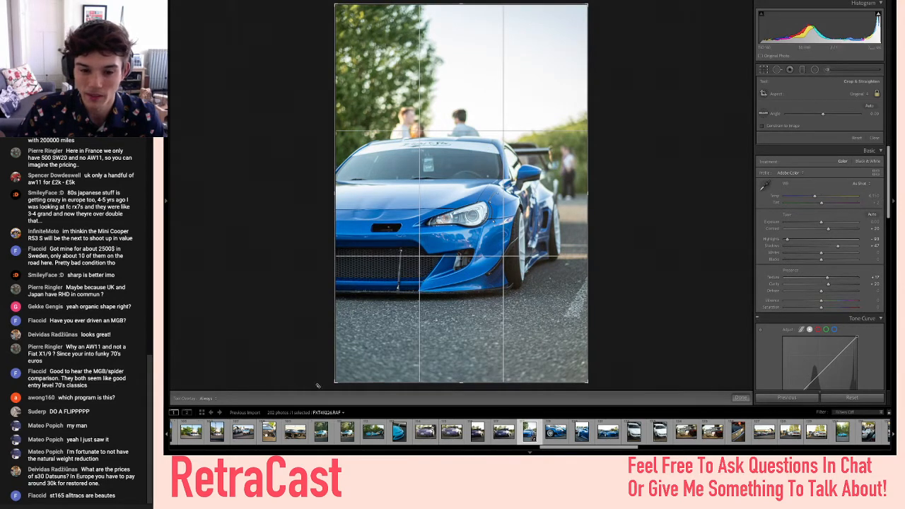
drag(335, 383, 343, 378)
key(ctrl+z)
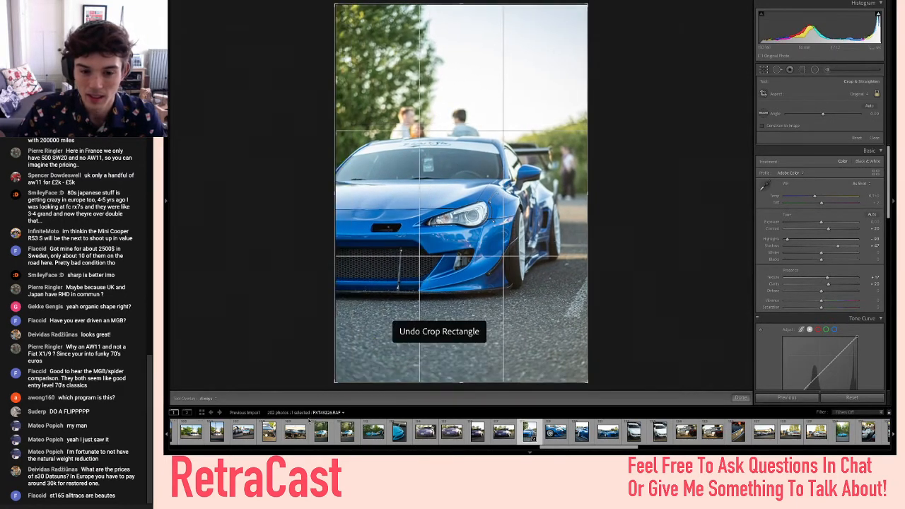
- Try tighter crops of the blue coupe photo from its lower-left corner at slightly different sizes, undoing each one
mouse_move(336, 382)
mouse_down()
mouse_move(344, 359)
mouse_move(344, 369)
mouse_up()
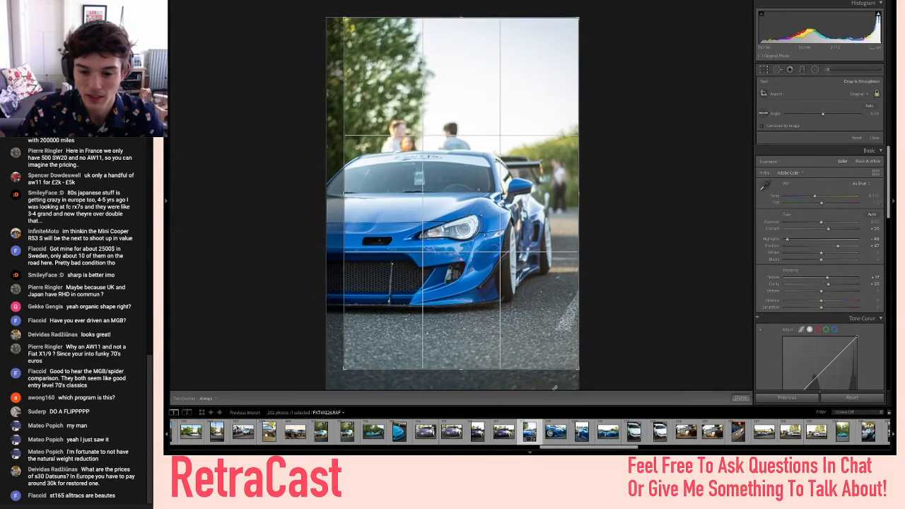
key(Return)
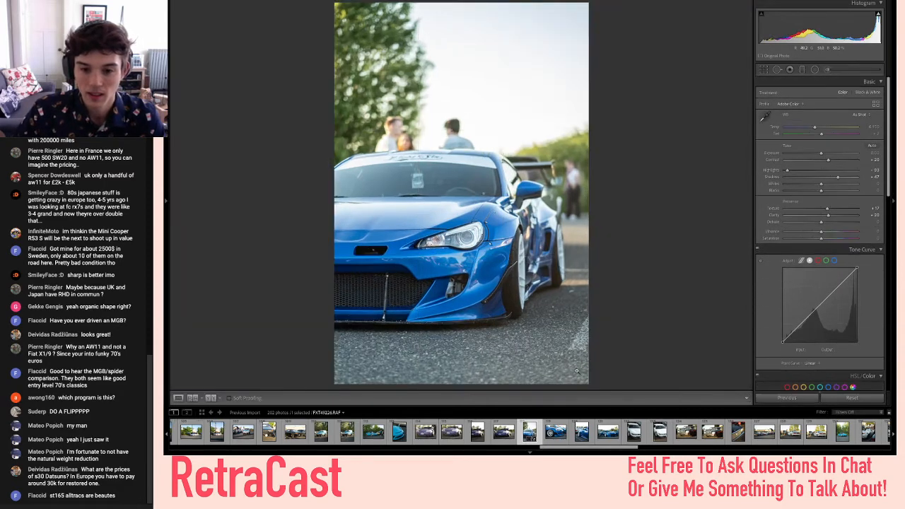
key(ctrl+z)
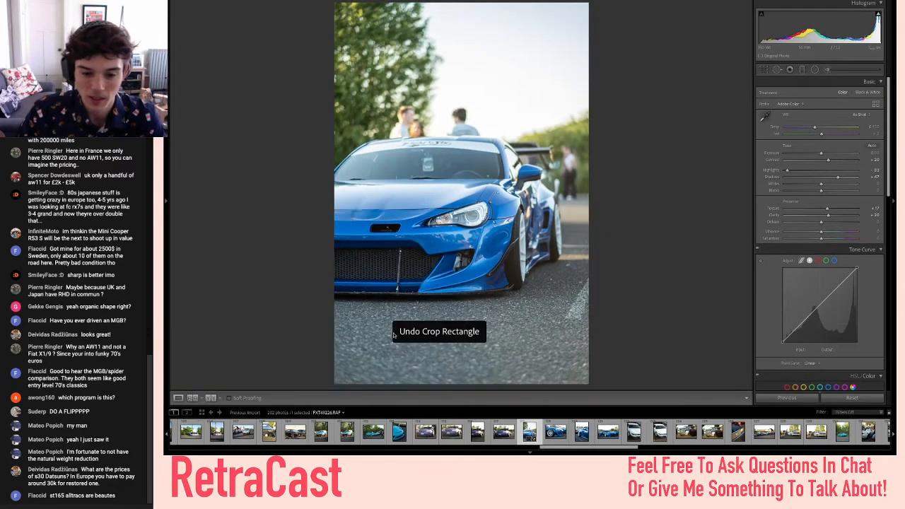
click(764, 70)
drag(334, 384, 342, 373)
key(Return)
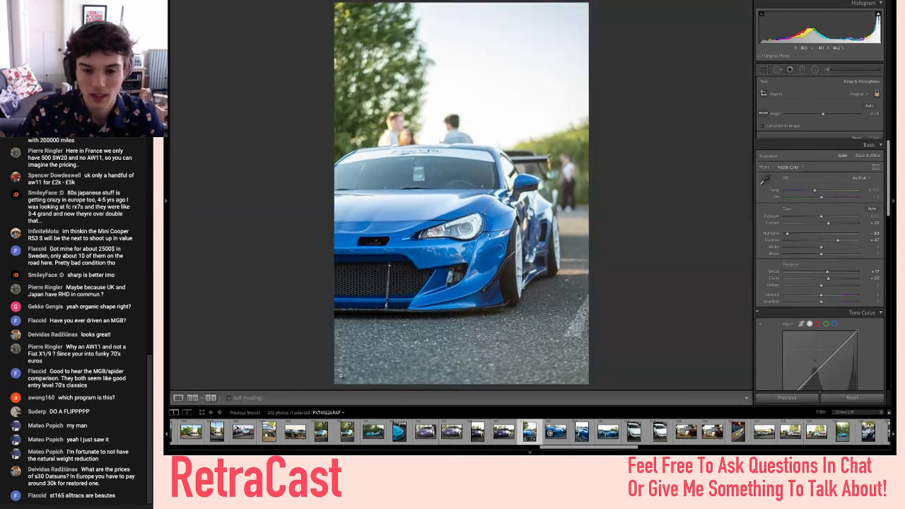
key(ctrl+z)
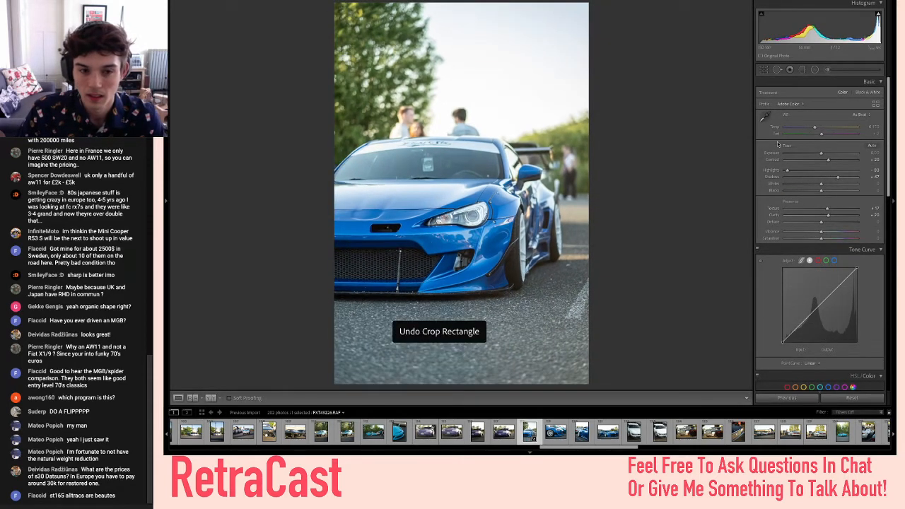
key(ctrl+y)
key(ctrl+z)
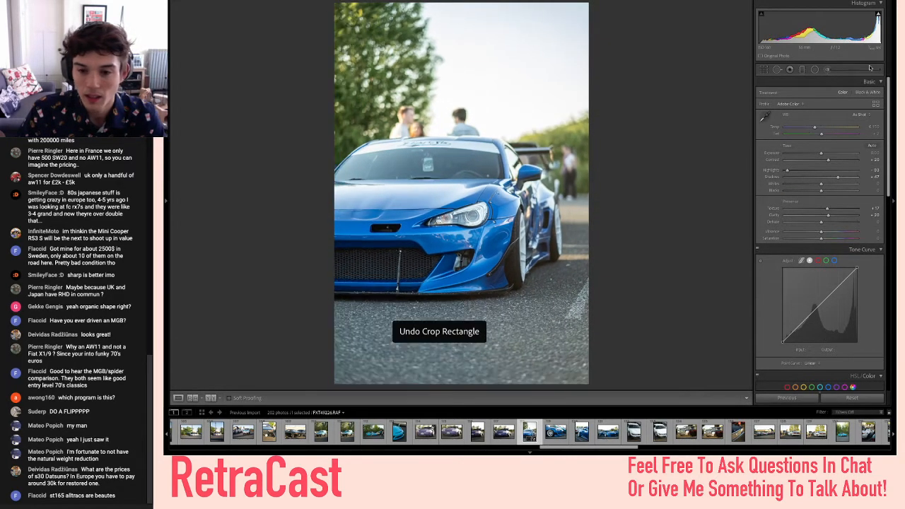
- Crop the blue coupe photo slightly tighter from its lower-right and lower-left corners, keeping the original aspect ratio, and apply it
key(r)
drag(589, 383, 586, 377)
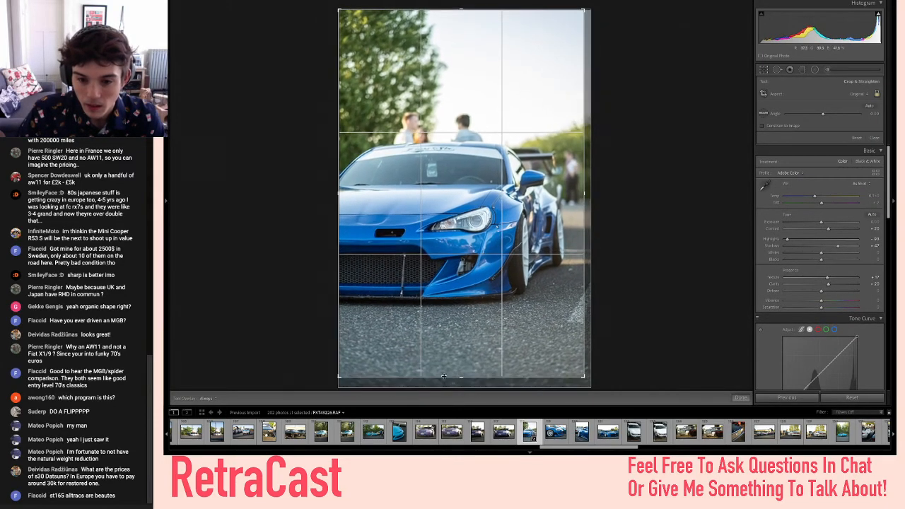
drag(340, 377, 340, 377)
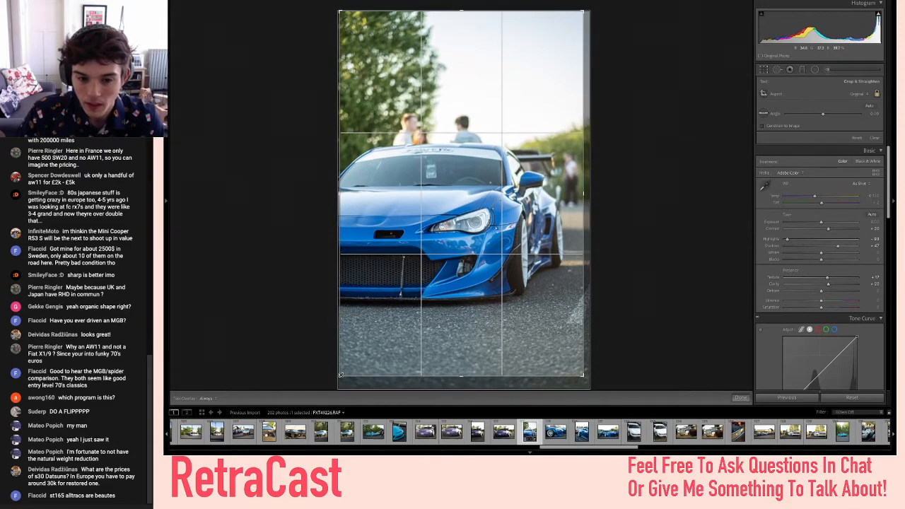
key(r)
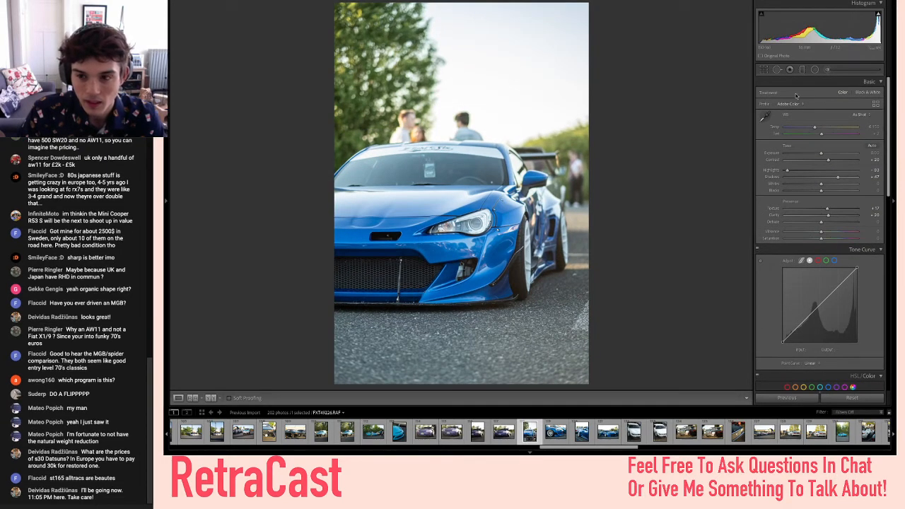
click(764, 70)
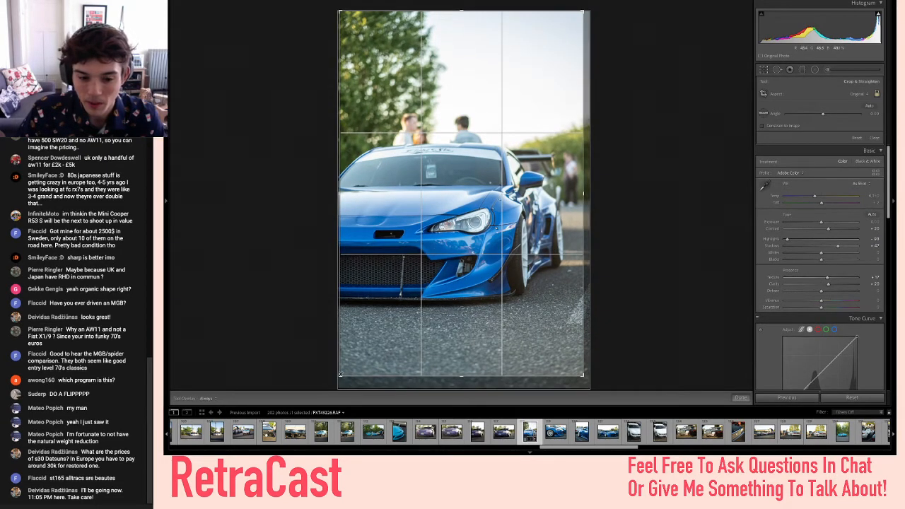
drag(339, 376, 341, 372)
key(r)
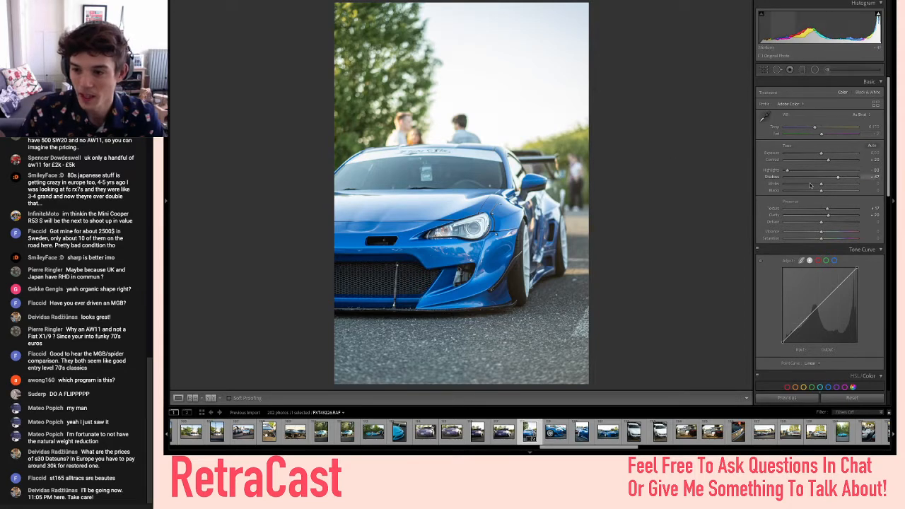
- Set Vibrance to about +23 and shape the tone curve with lifted midtones, a lowered white point and blacks raised to output 24
mouse_move(822, 232)
mouse_down()
mouse_move(842, 233)
mouse_move(829, 234)
mouse_up()
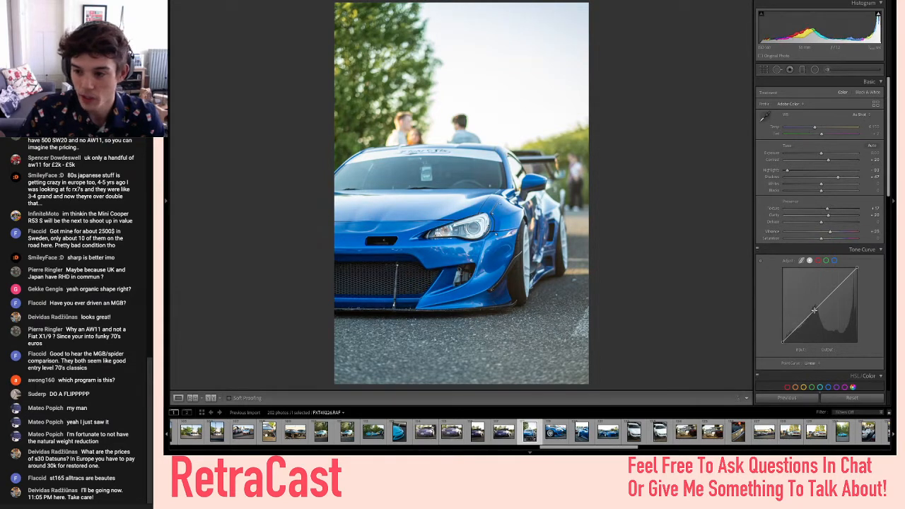
drag(820, 304, 822, 300)
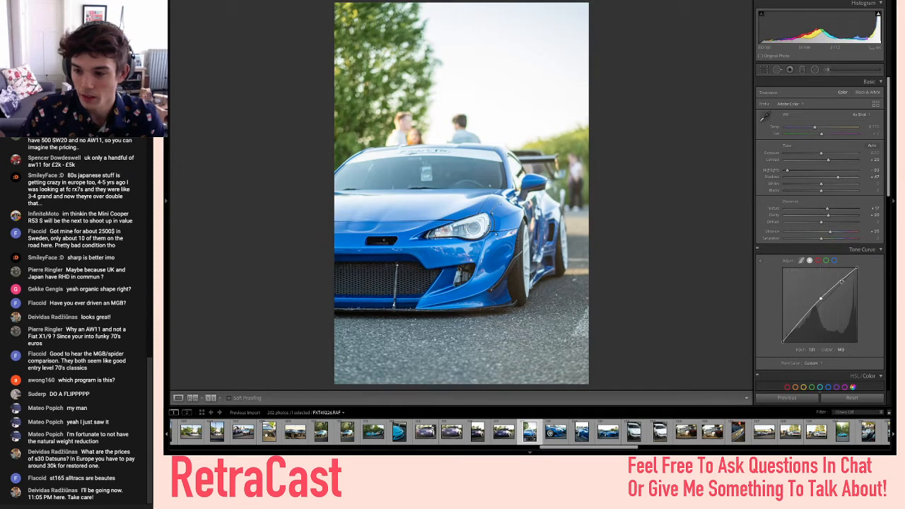
drag(858, 269, 864, 276)
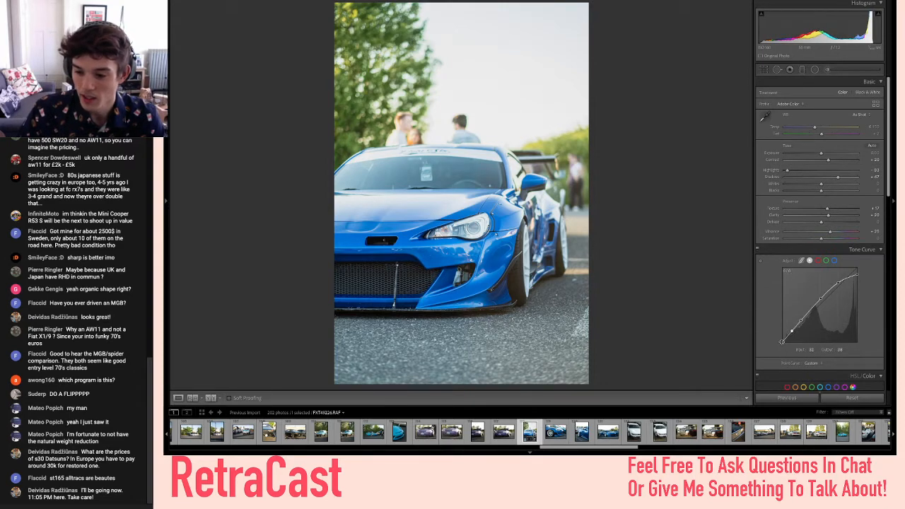
drag(783, 344, 779, 337)
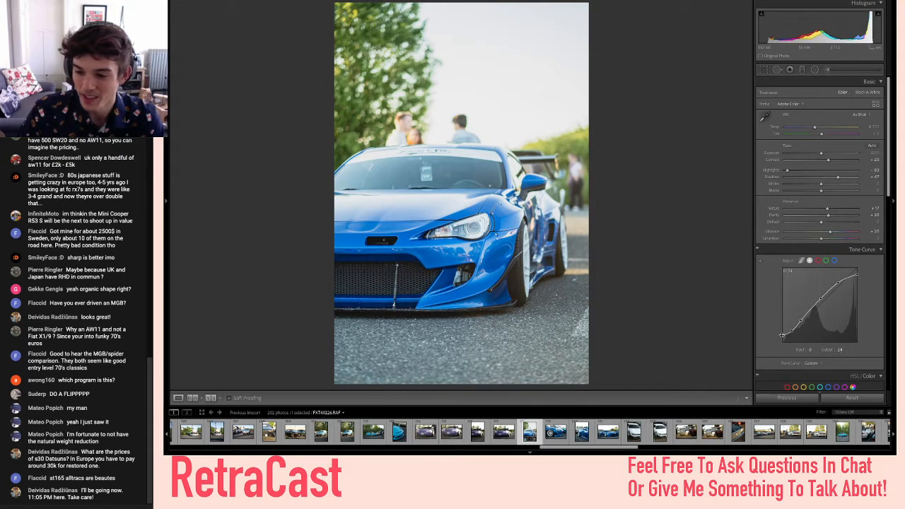
- Set the photo's post-crop vignetting Amount to -14 and lower its Exposure to about -0.15
scroll(795, 234, down, 10)
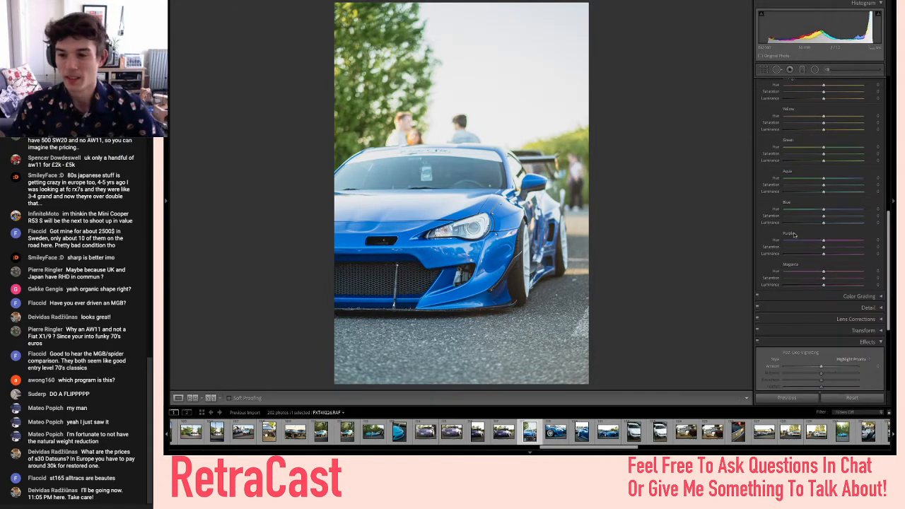
drag(821, 366, 818, 368)
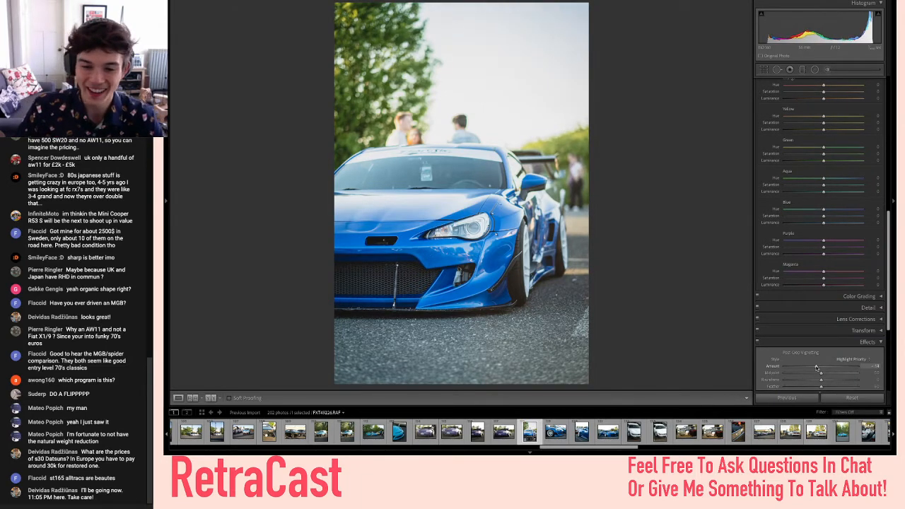
scroll(827, 248, up, 10)
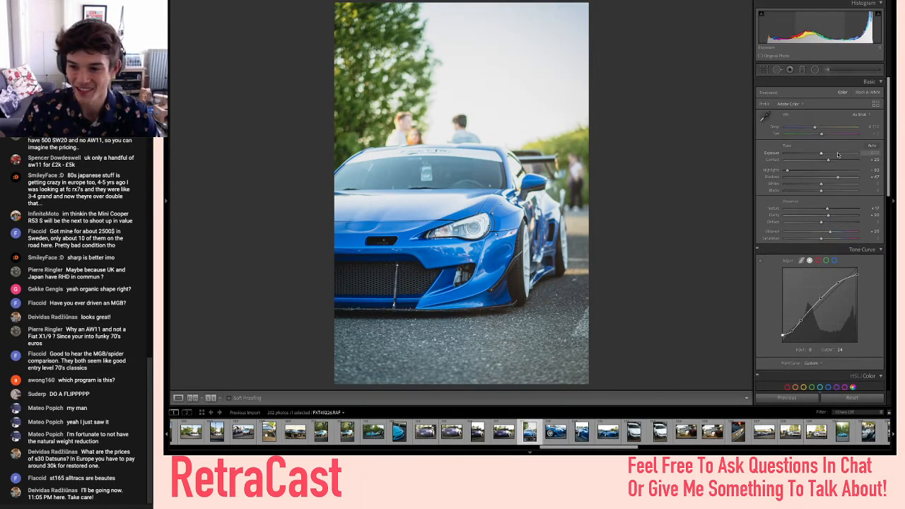
drag(820, 155, 820, 155)
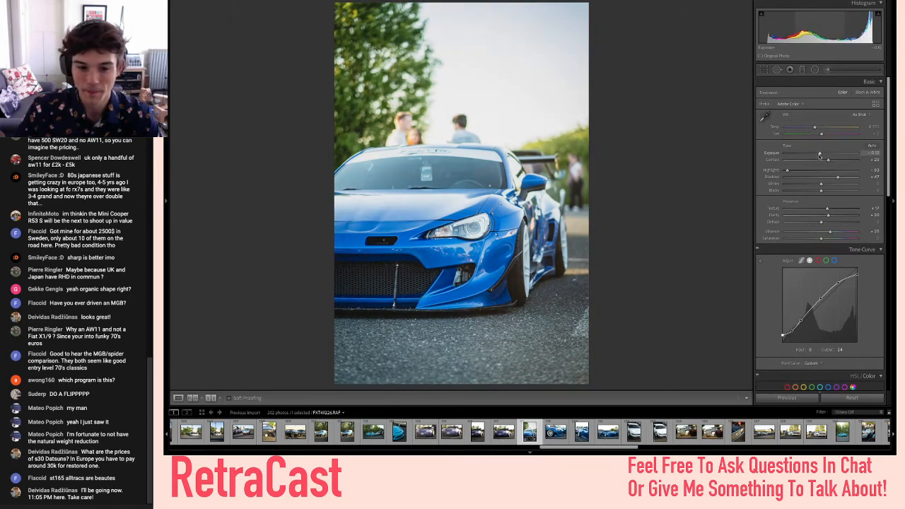
- Try a positive shadows tint in the camera calibration settings and undo it
scroll(842, 246, down, 15)
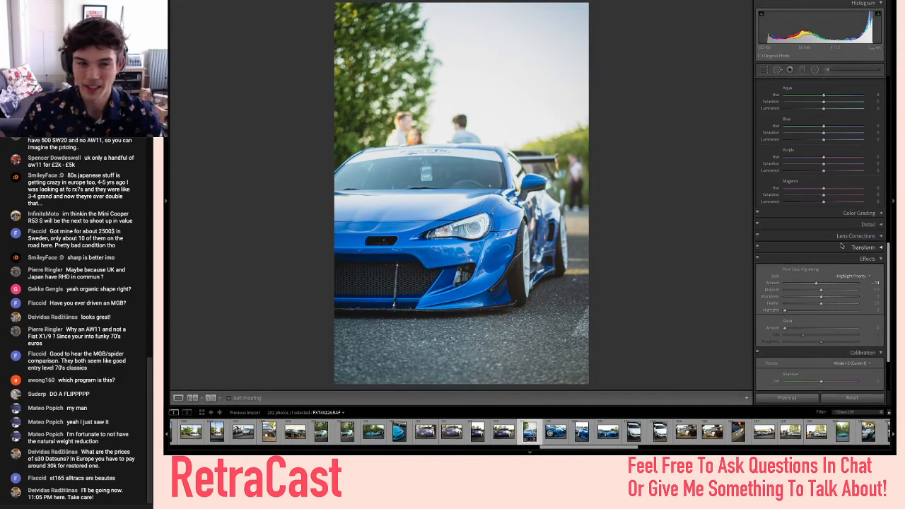
scroll(842, 245, down, 5)
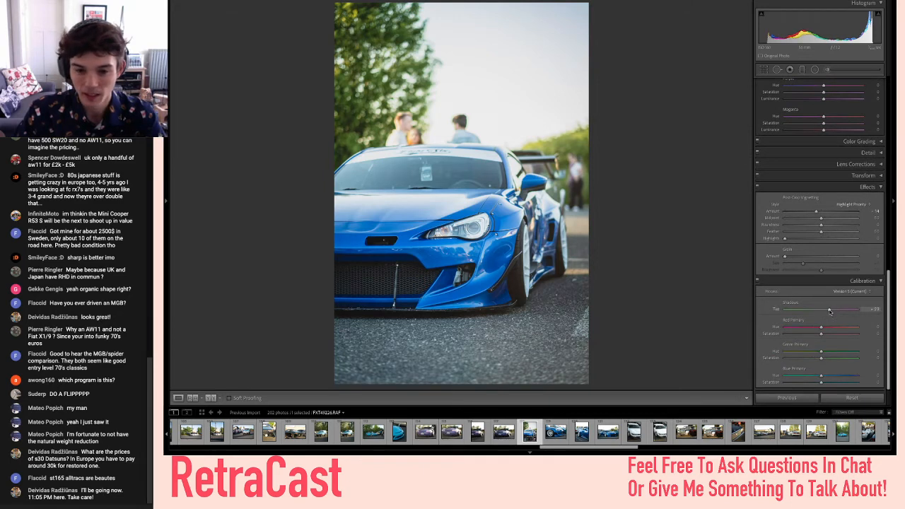
key(ctrl+z)
- Try an Aqua Saturation of +24, compare it with the unedited version and undo the shift
scroll(831, 311, up, 10)
scroll(831, 312, down, 8)
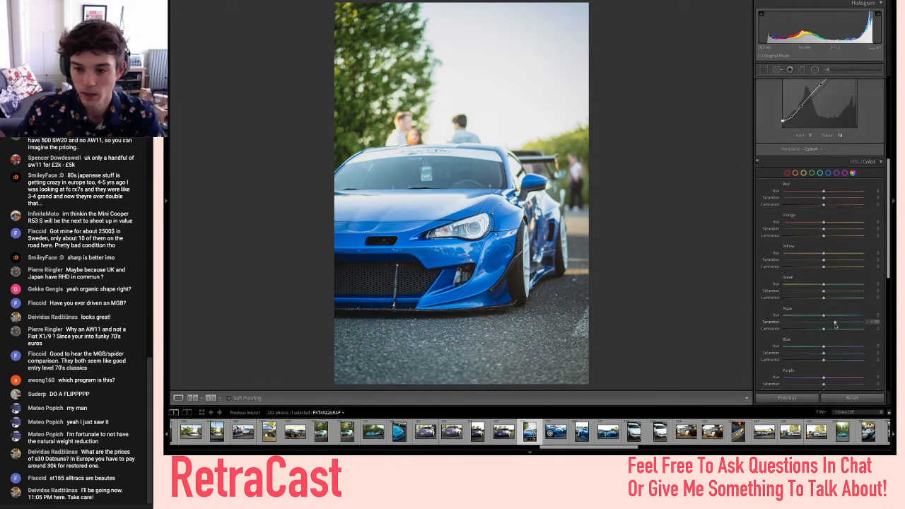
key(backslash)
key(backslash)
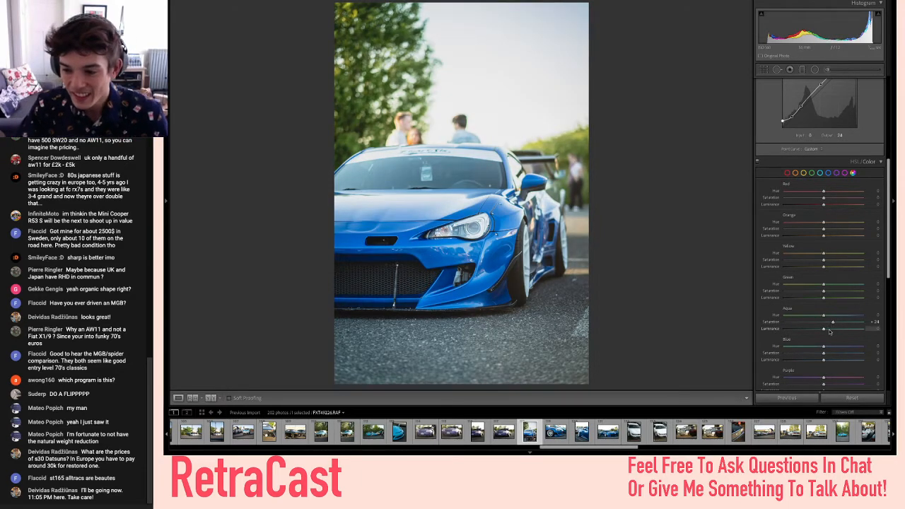
key(ctrl+z)
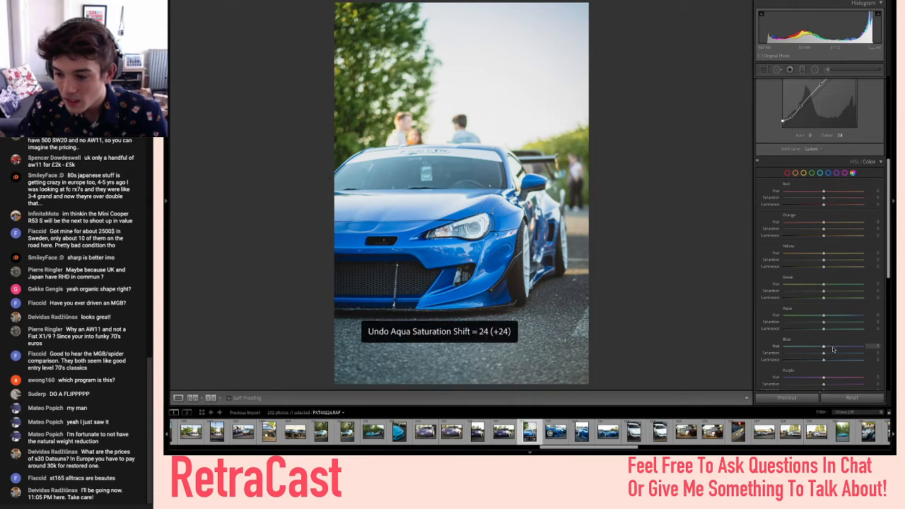
- Set the Blue color's Saturation to +26, Hue to +10 and Luminance to about -5, undoing a stronger hue shift
click(833, 351)
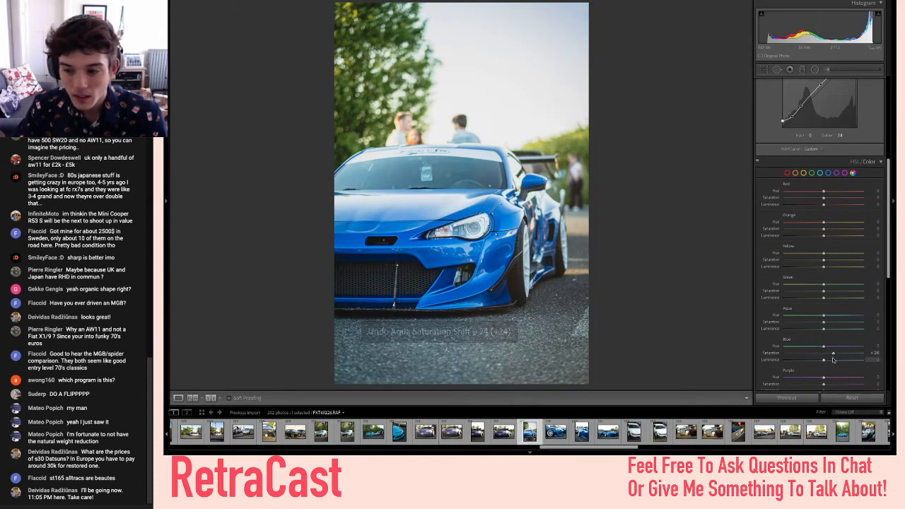
click(829, 346)
key(ctrl+z)
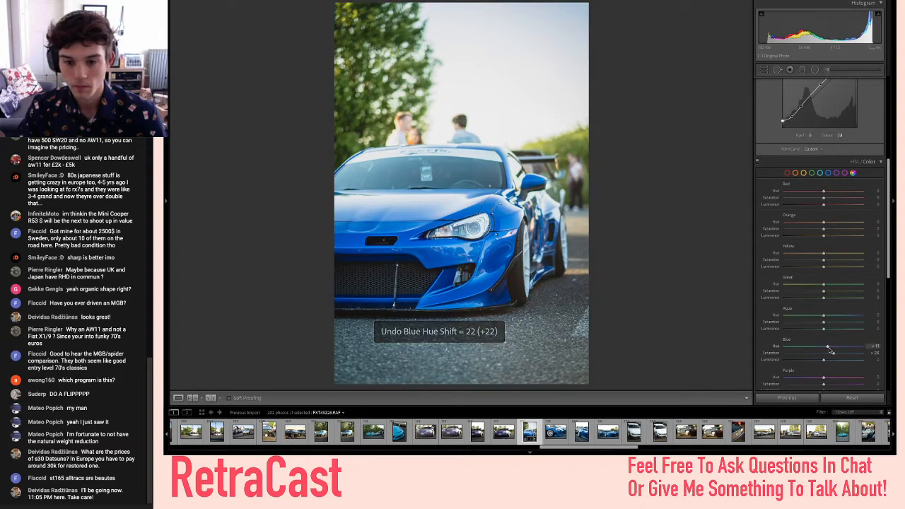
drag(825, 360, 820, 362)
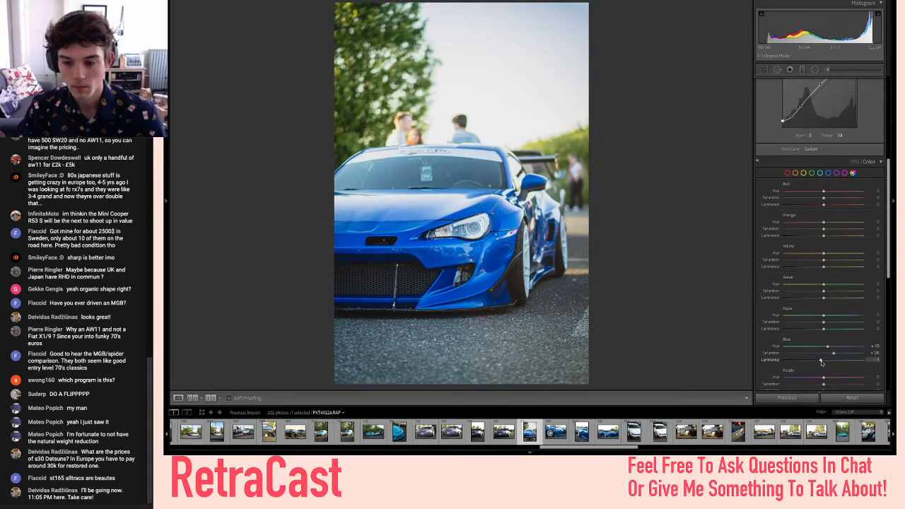
- Compare the photo with its vignetting effect turned off and back on
scroll(822, 362, up, 5)
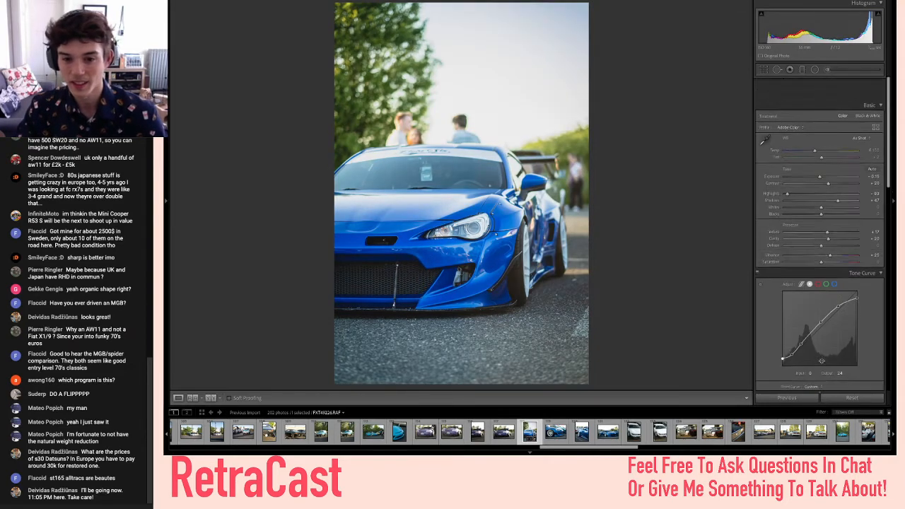
scroll(835, 244, down, 10)
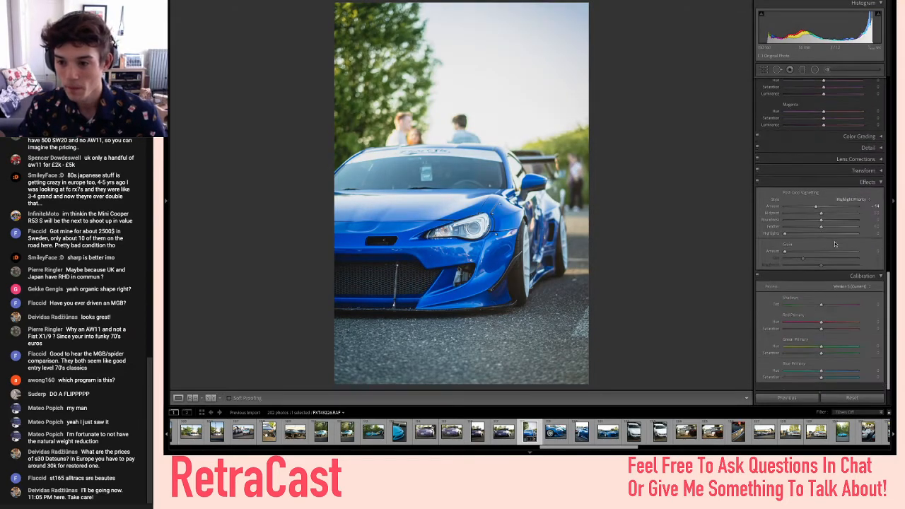
click(757, 187)
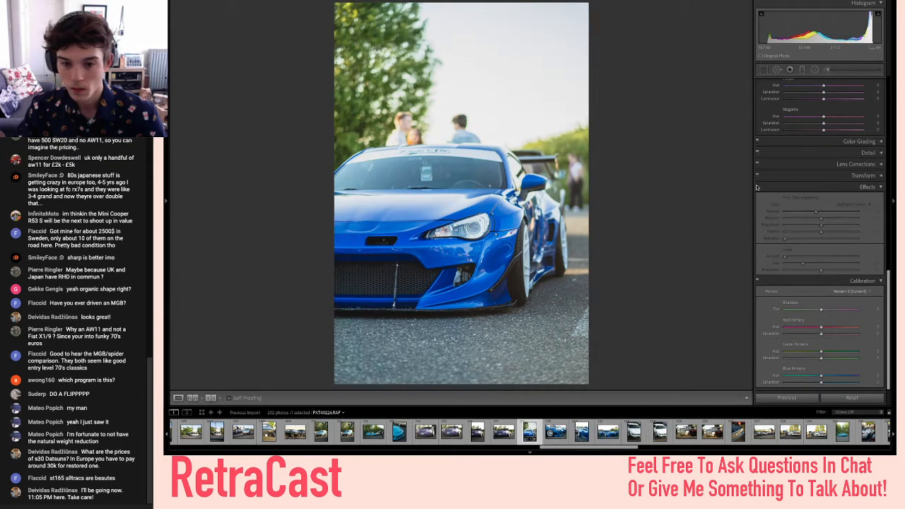
click(757, 187)
scroll(788, 168, up, 10)
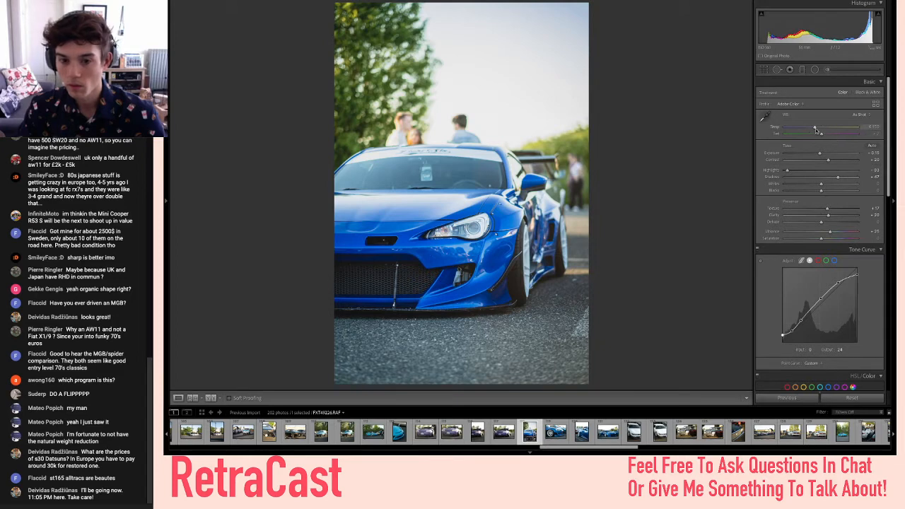
- Flag the edited front view as a pick and copy its develop settings onto the next photo, the coupe's front wheel close-up
key(p)
key(super+shift+c)
key(Return)
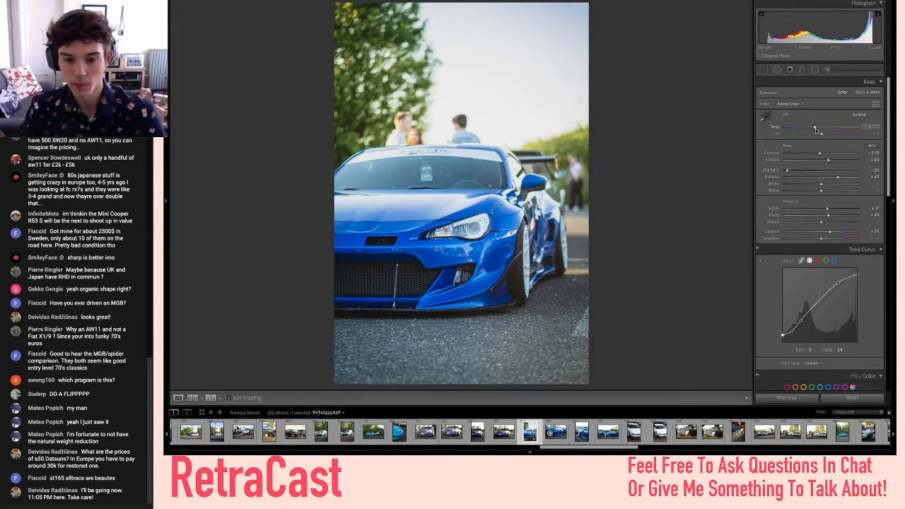
key(Right)
key(super+shift+v)
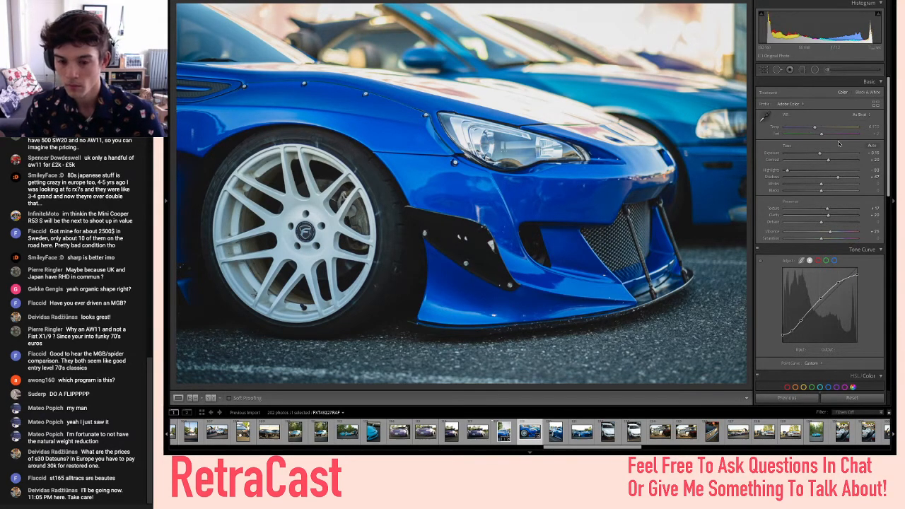
- Go over the color and vignetting settings on the wheel close-up and bring its Exposure to 0
scroll(813, 227, down, 10)
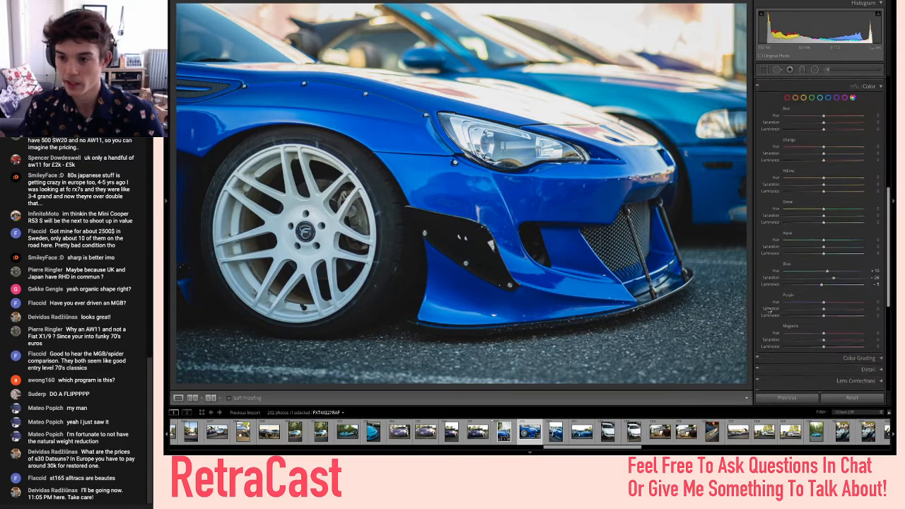
scroll(770, 309, down, 3)
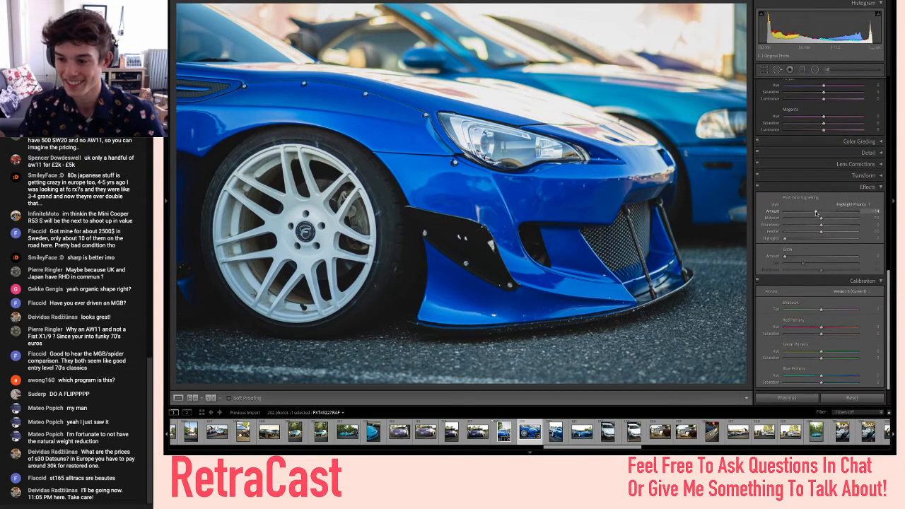
scroll(817, 212, up, 15)
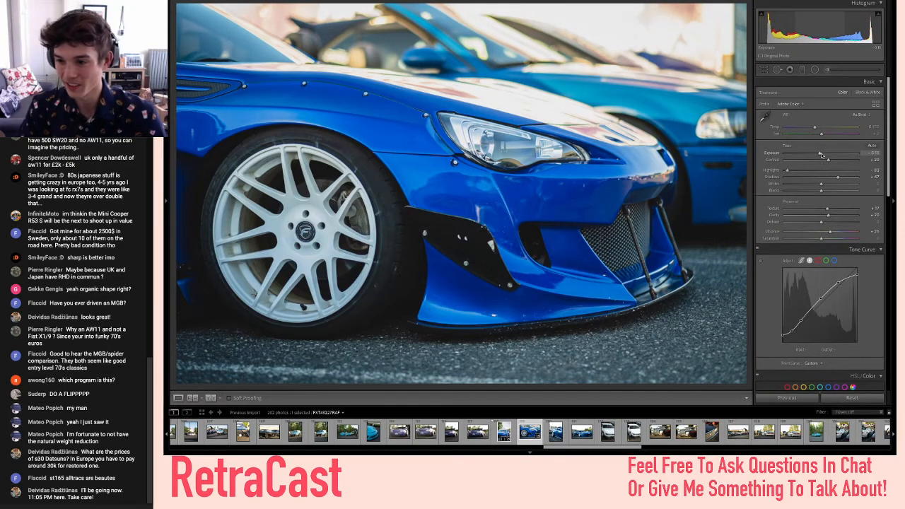
drag(820, 154, 821, 154)
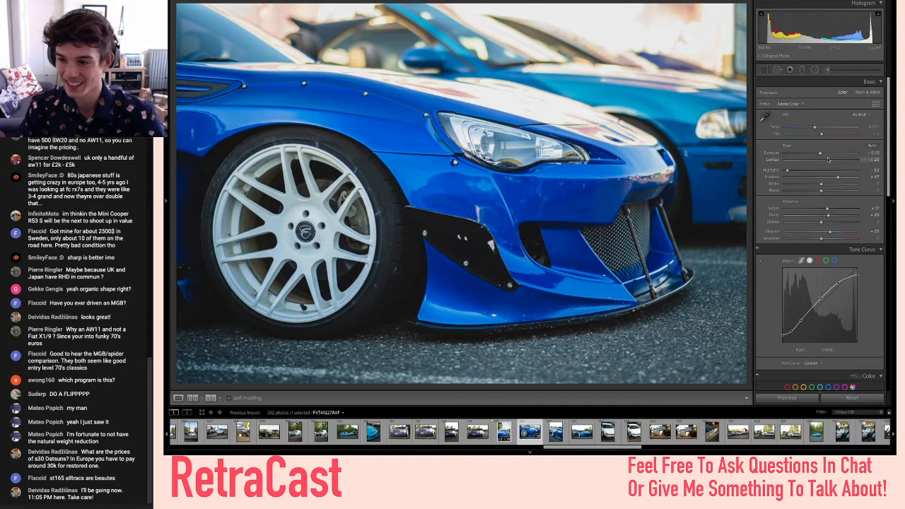
drag(820, 155, 822, 155)
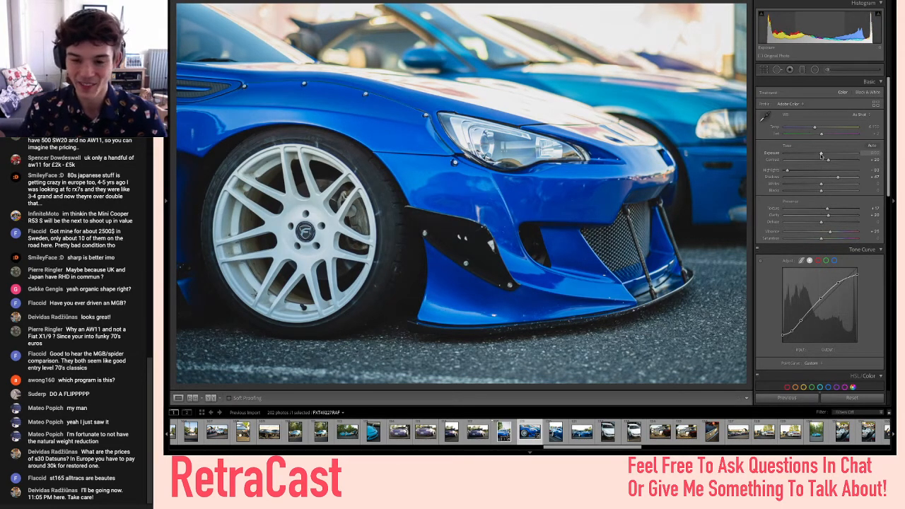
- Compare the wheel close-up with the coupe's front view, set its Clarity to +18 and flag it as a pick
key(p)
key(Right)
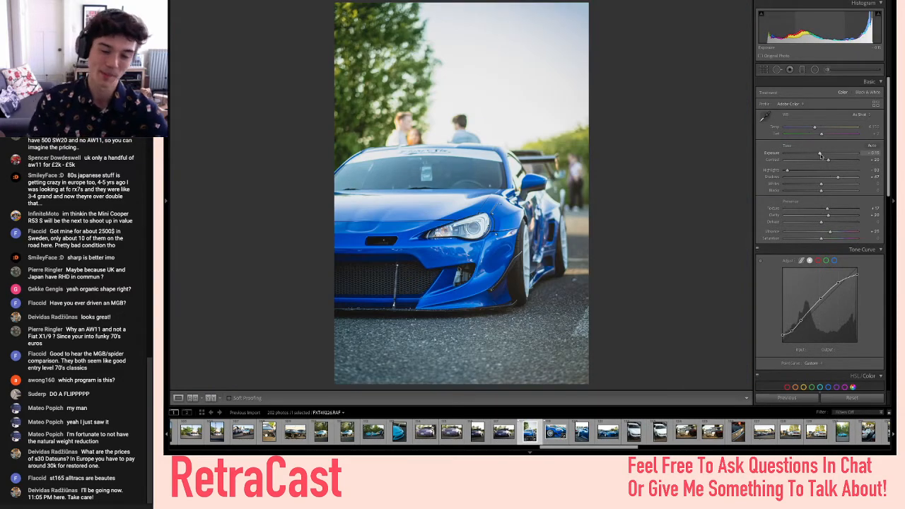
key(Right)
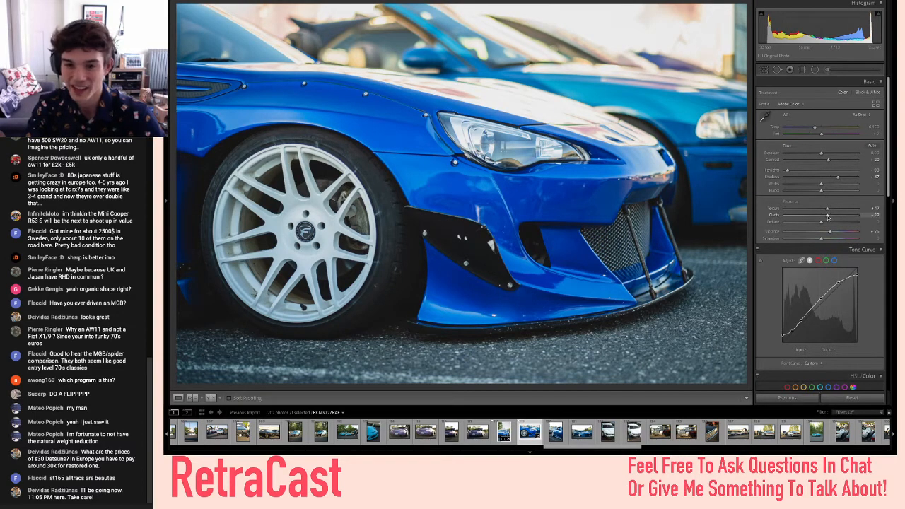
key(p)
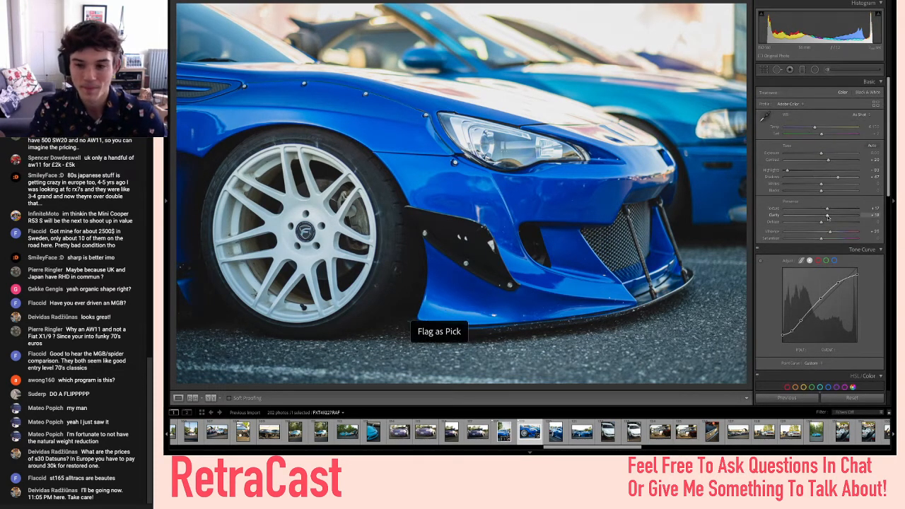
- Set the wheel close-up's Exposure to +0.10 and copy the picked photo's develop settings
drag(819, 154, 822, 154)
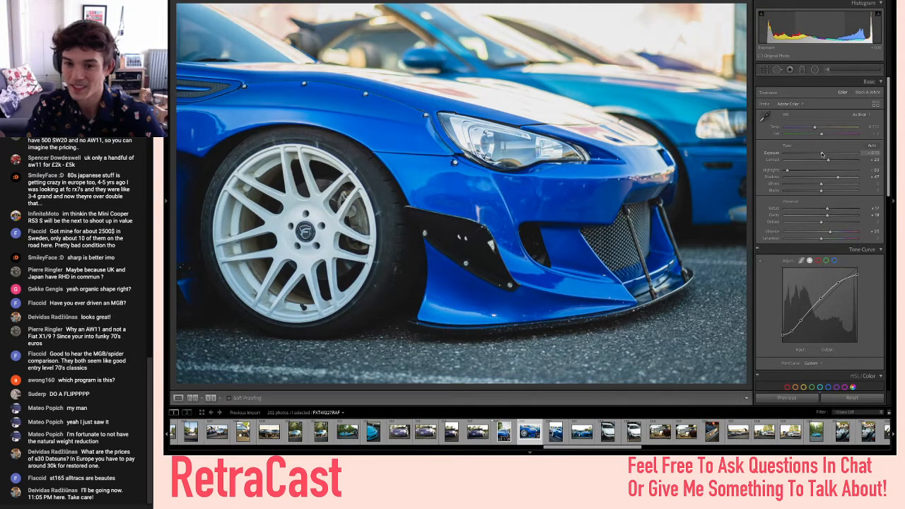
key(p)
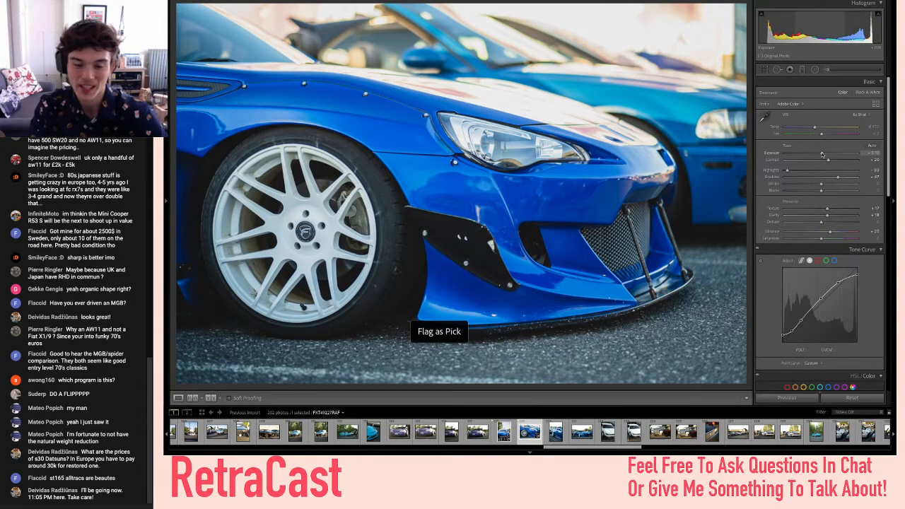
key(super+shift+c)
key(Return)
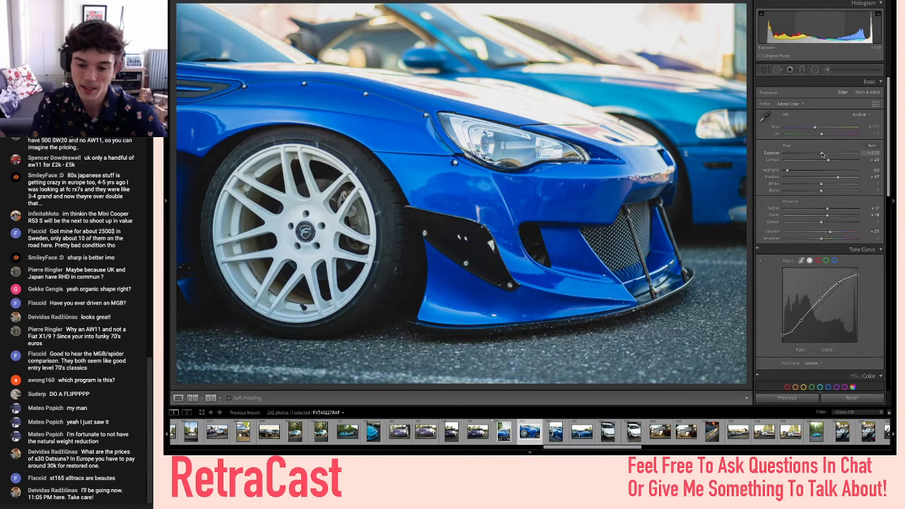
- Compare the coupe's vertical side shot with its three-quarter front shot and paste the copied develop settings onto the three-quarter shot
key(Right)
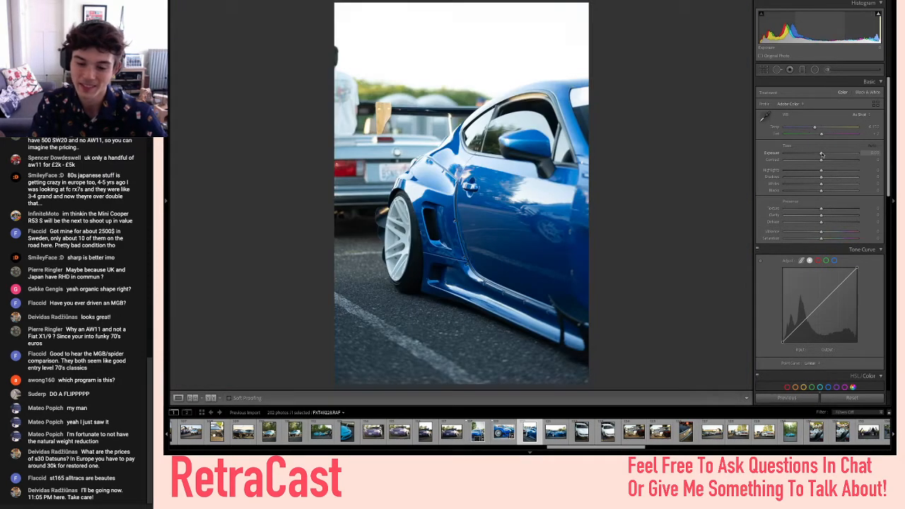
key(Right)
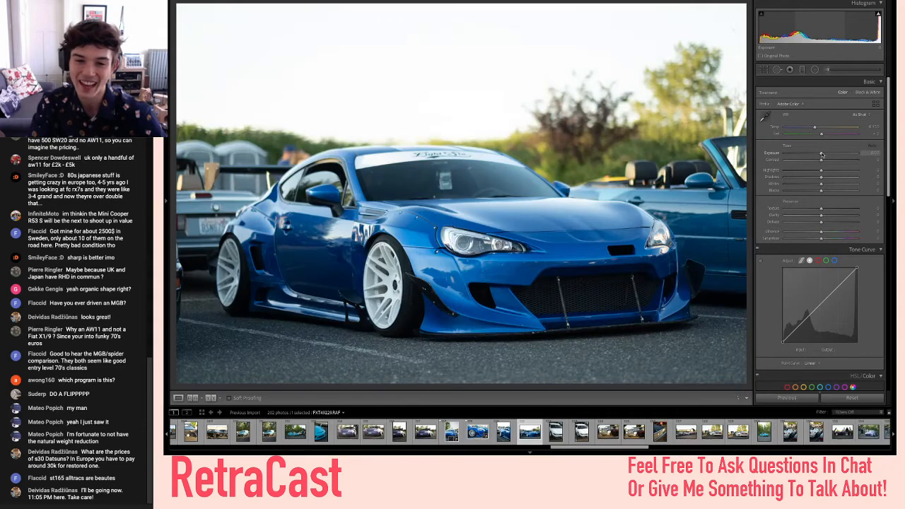
key(Right)
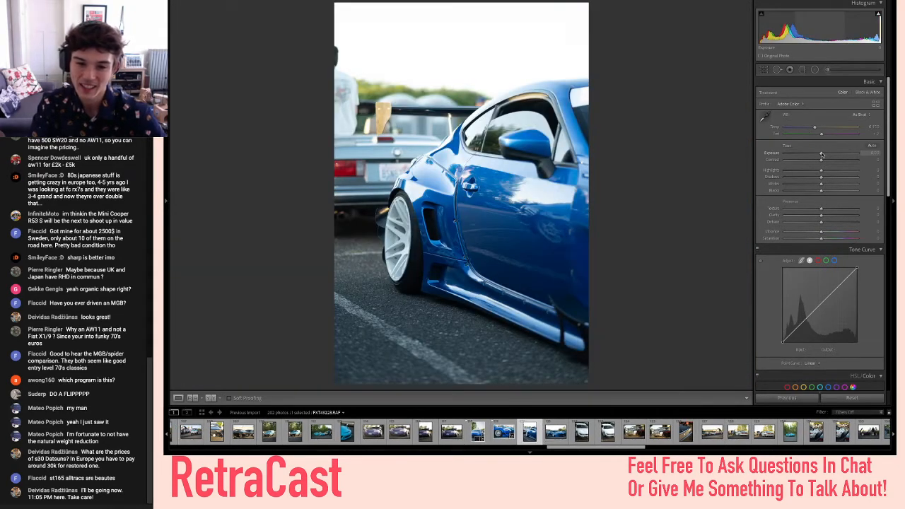
key(Right)
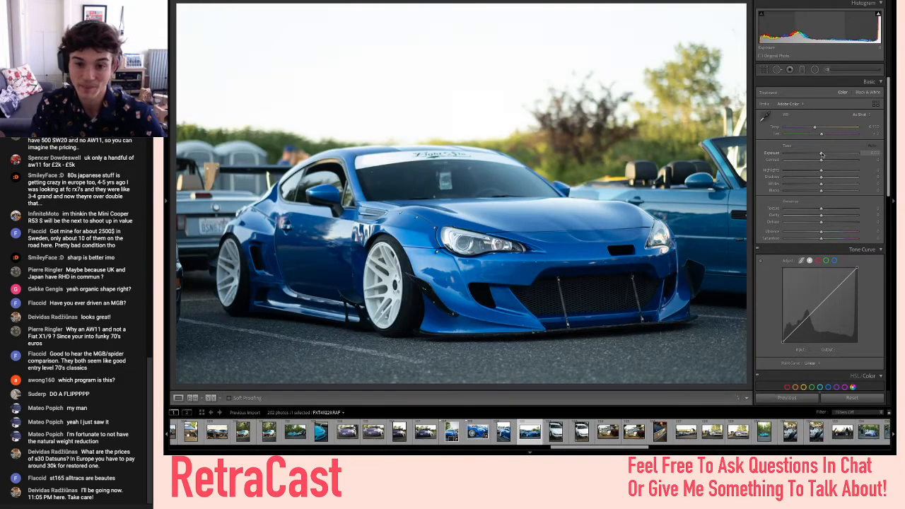
key(Right)
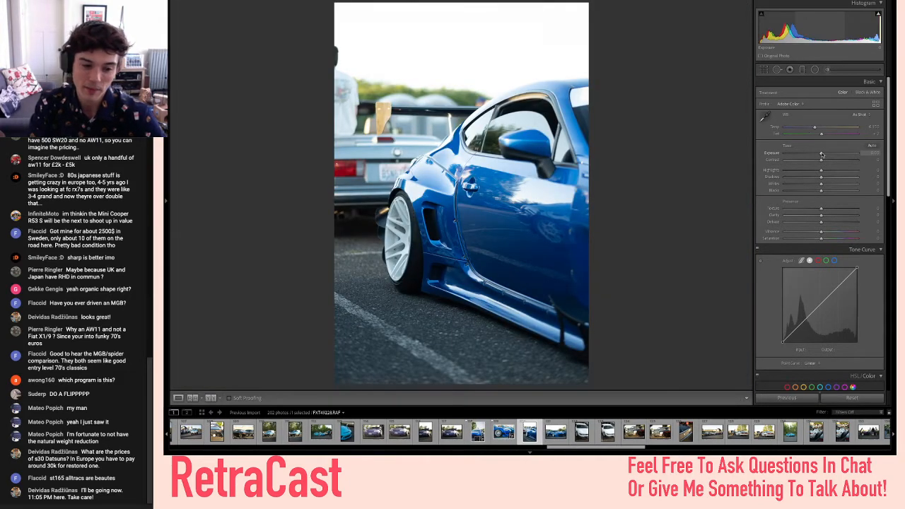
key(Right)
key(Left)
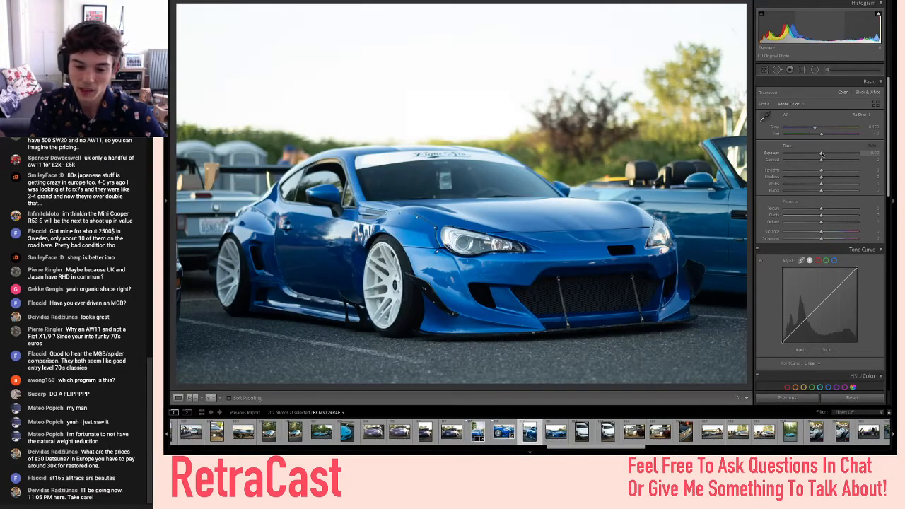
key(Right)
key(ctrl+shift+v)
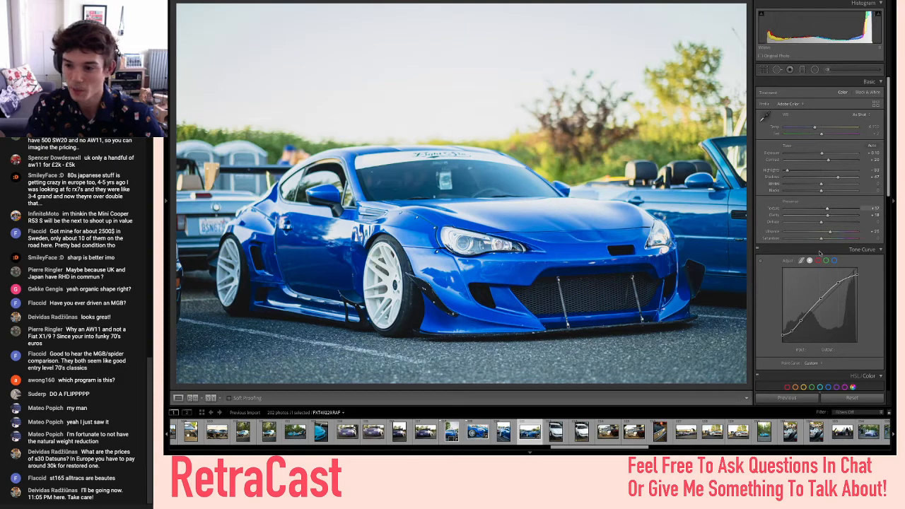
- Lower the three-quarter front shot's Vibrance to +16 and straighten the photo with a crop angle of about 0.7 degrees
drag(830, 232, 826, 234)
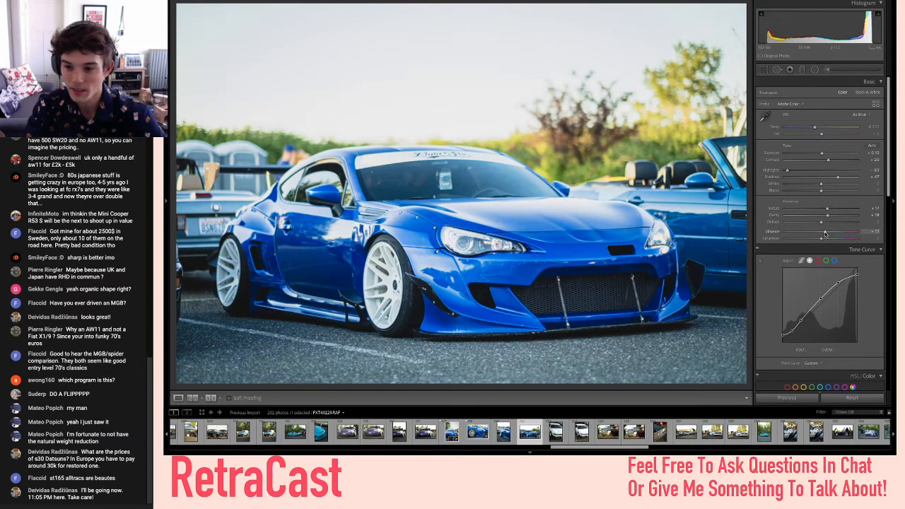
key(r)
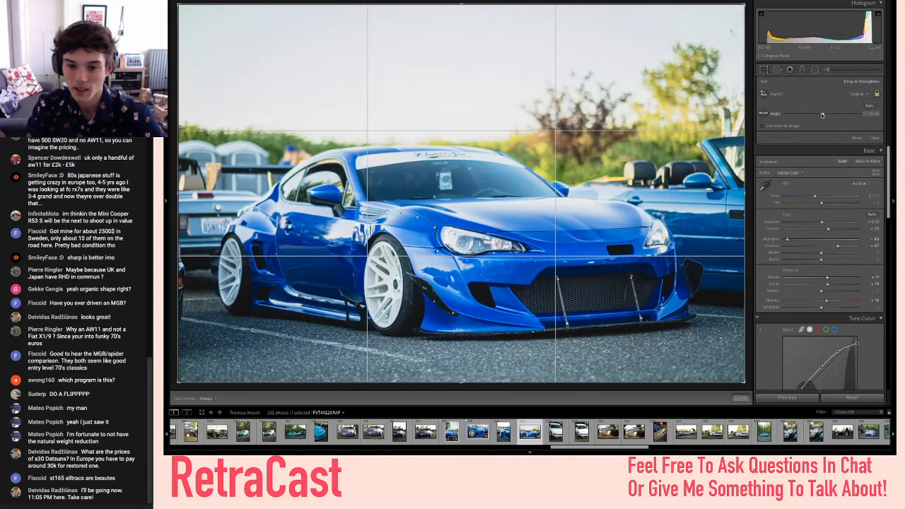
drag(824, 115, 823, 113)
key(Return)
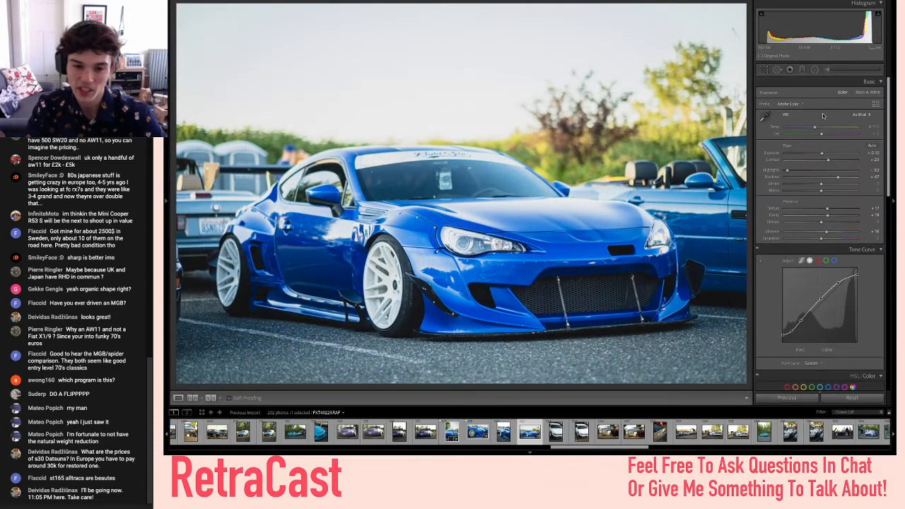
click(764, 69)
drag(823, 116, 825, 116)
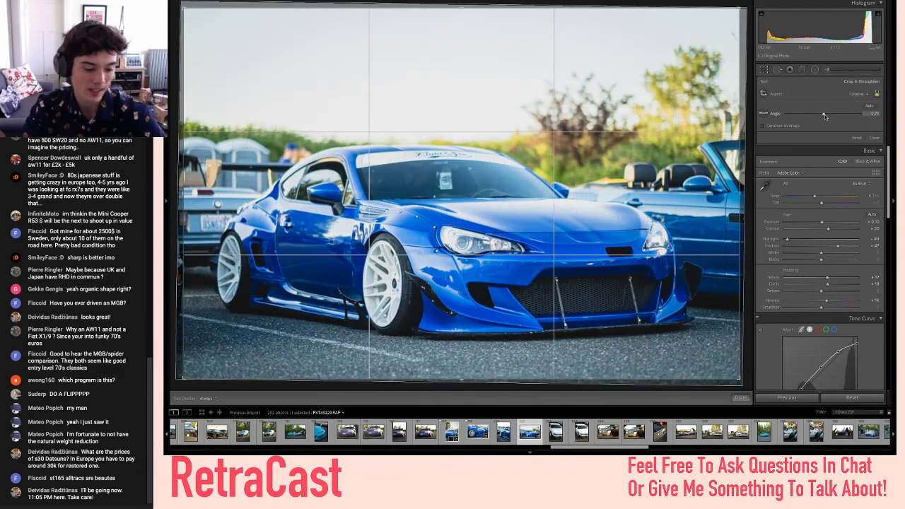
key(Return)
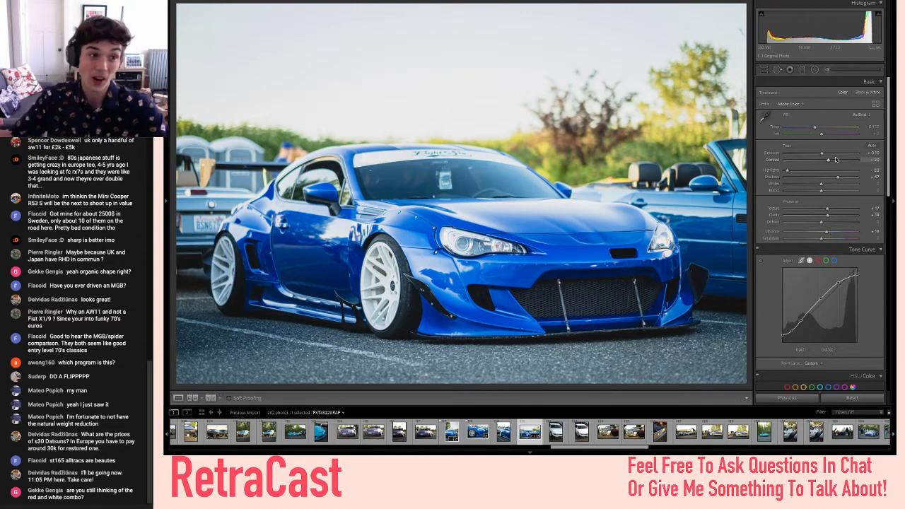
- Go over the three-quarter front shot's tone curve, color, effects and calibration settings and flag it as a pick
scroll(822, 283, down, 5)
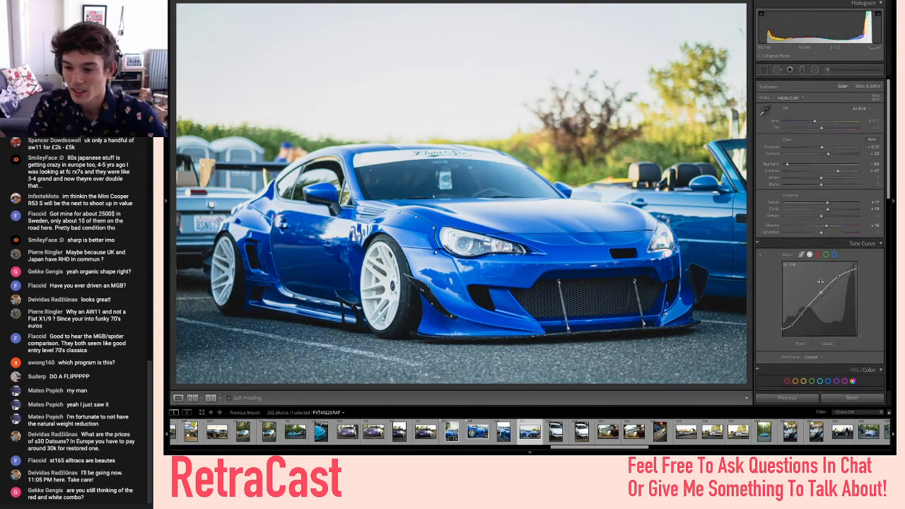
scroll(822, 283, down, 1)
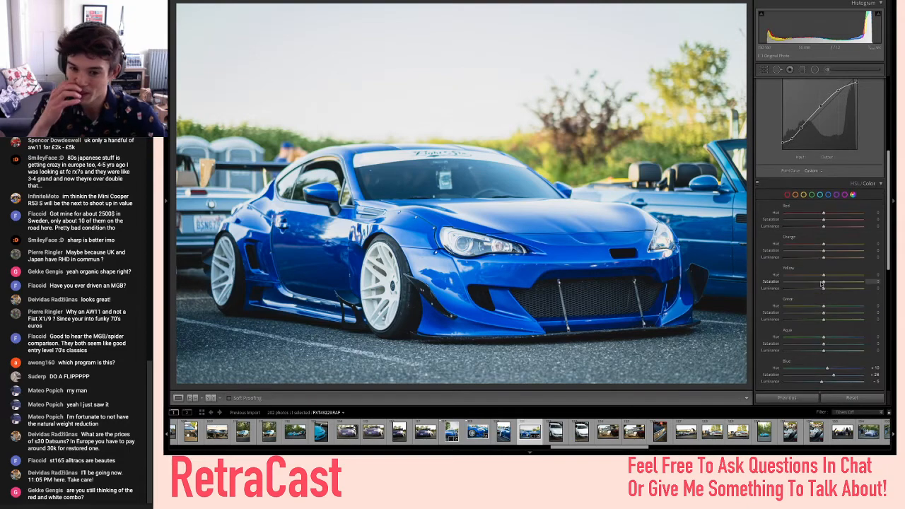
scroll(820, 276, down, 8)
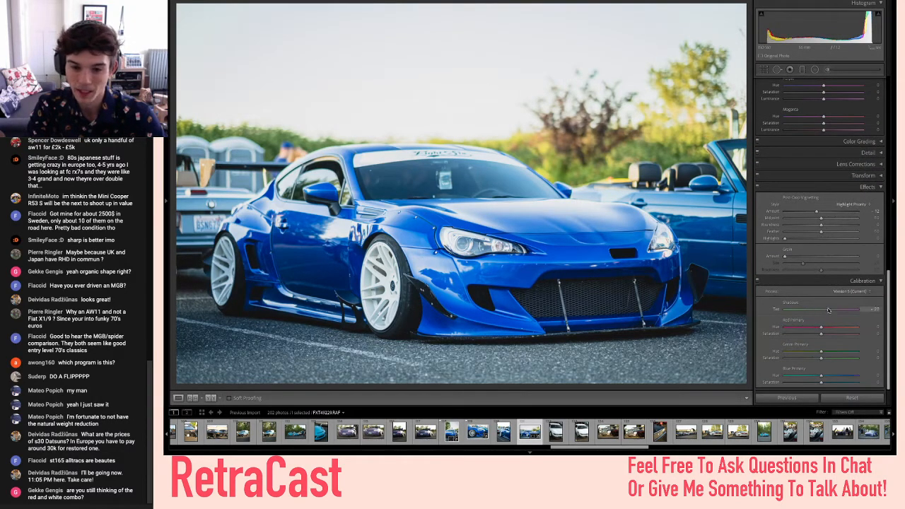
scroll(827, 312, up, 12)
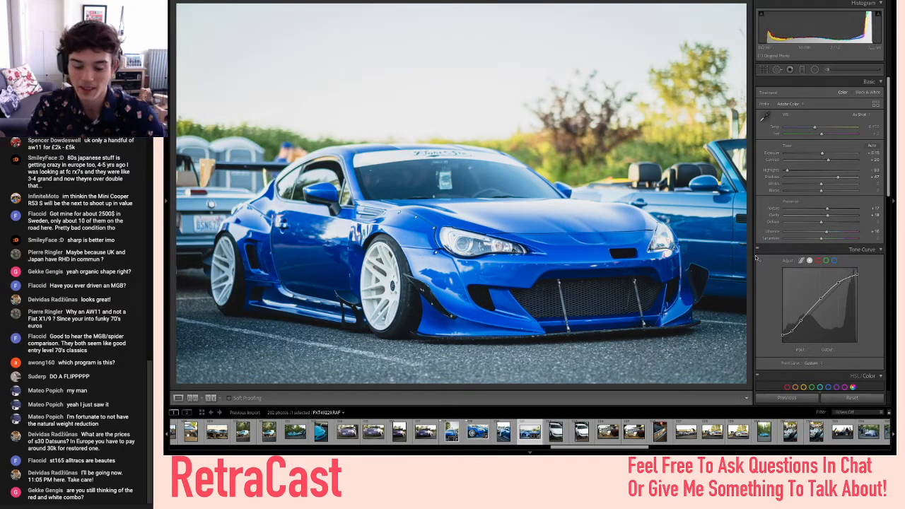
key(p)
- Compare the three-quarter front shot with the edited wheel close-up and review its color and vignetting settings
key(Right)
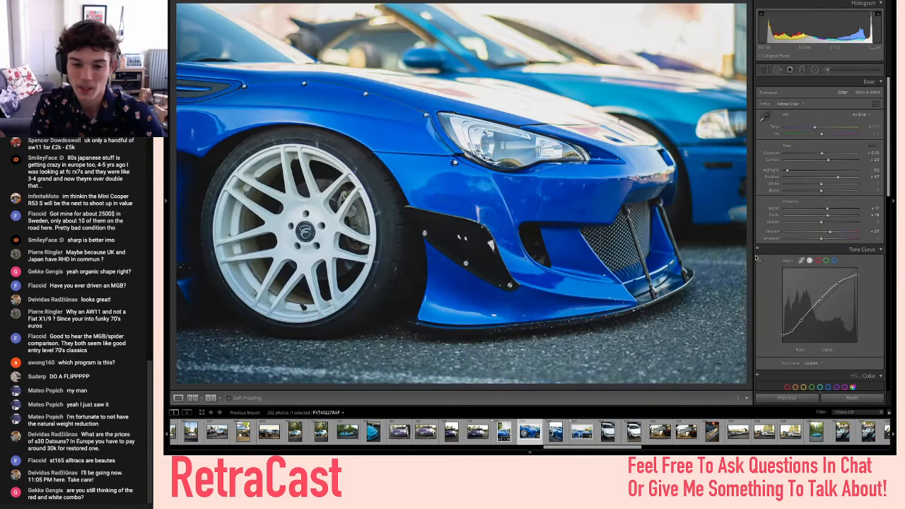
key(Left)
key(Right)
key(Right)
key(Right)
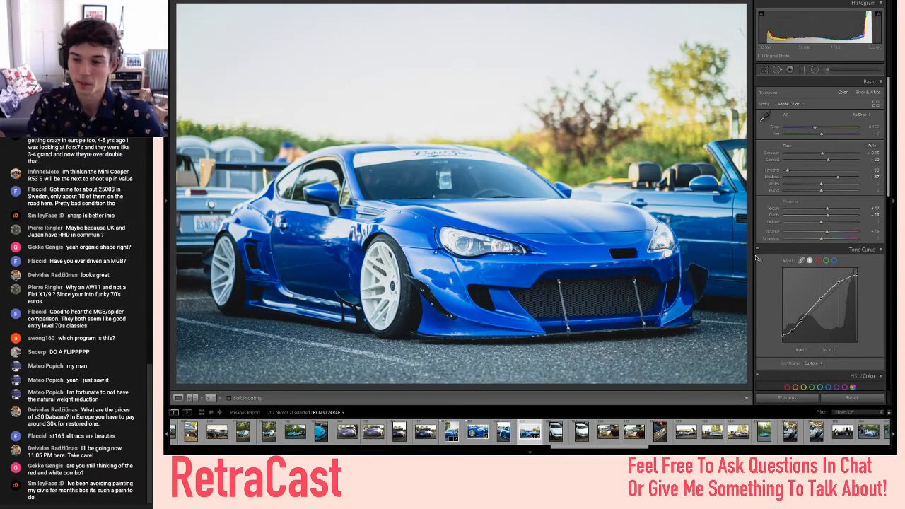
scroll(851, 244, down, 6)
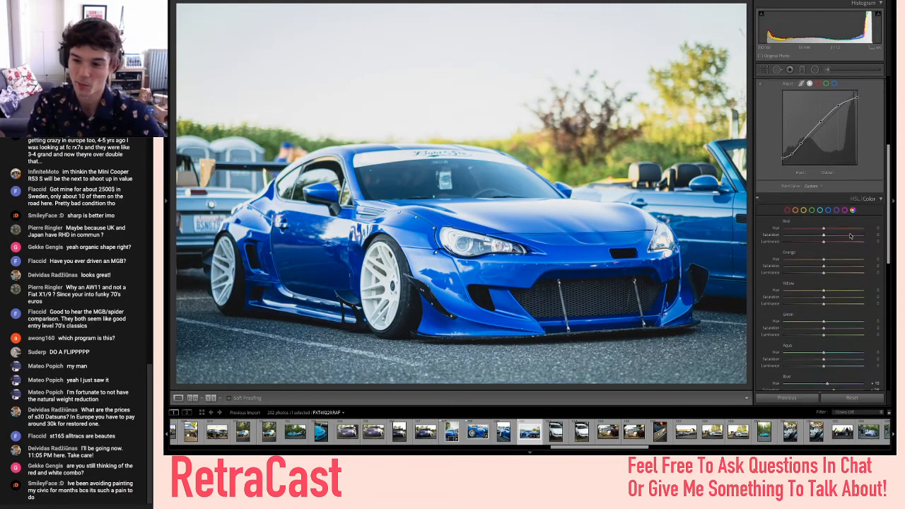
scroll(851, 236, down, 5)
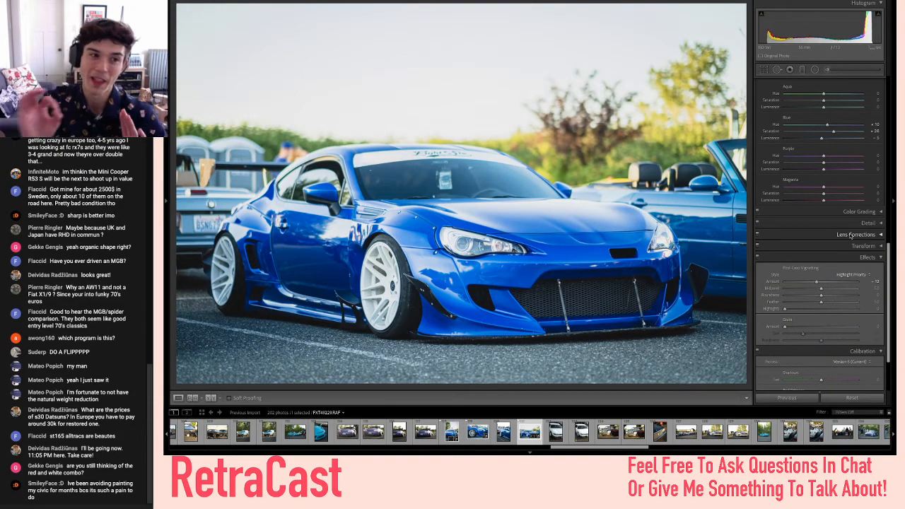
- Browse forward through the imported photos and open the shot of the purple convertible with people standing behind it
scroll(851, 235, down, 3)
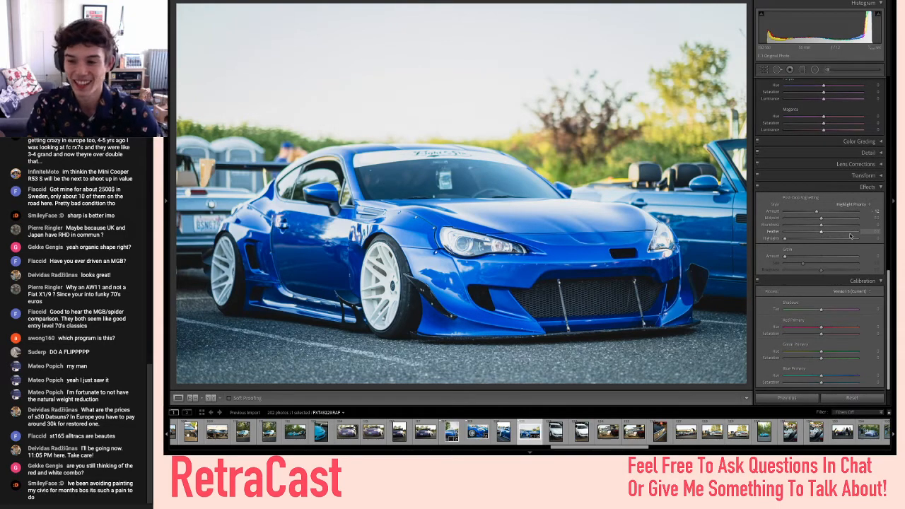
scroll(814, 235, up, 15)
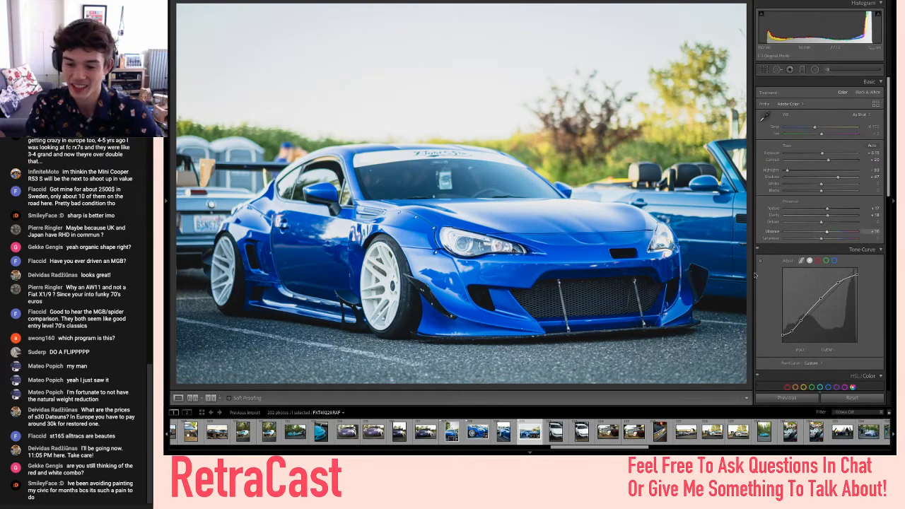
key(Right)
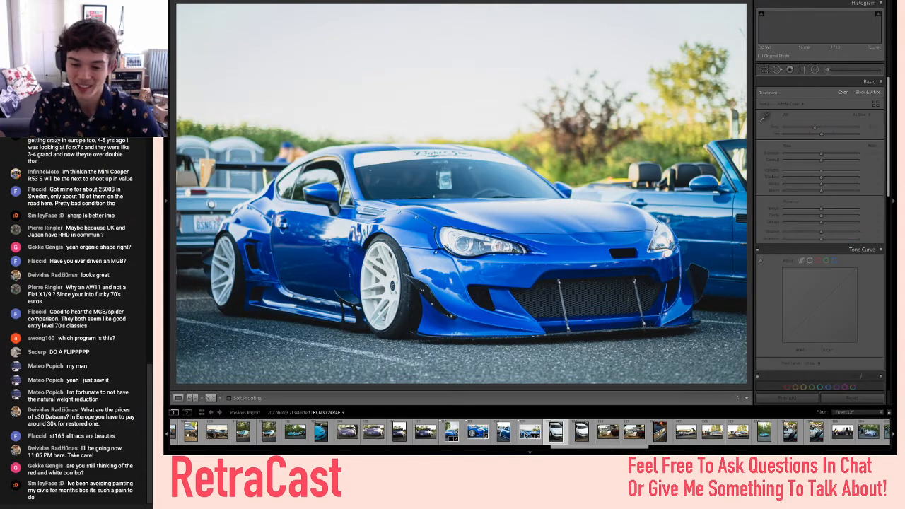
key(Right)
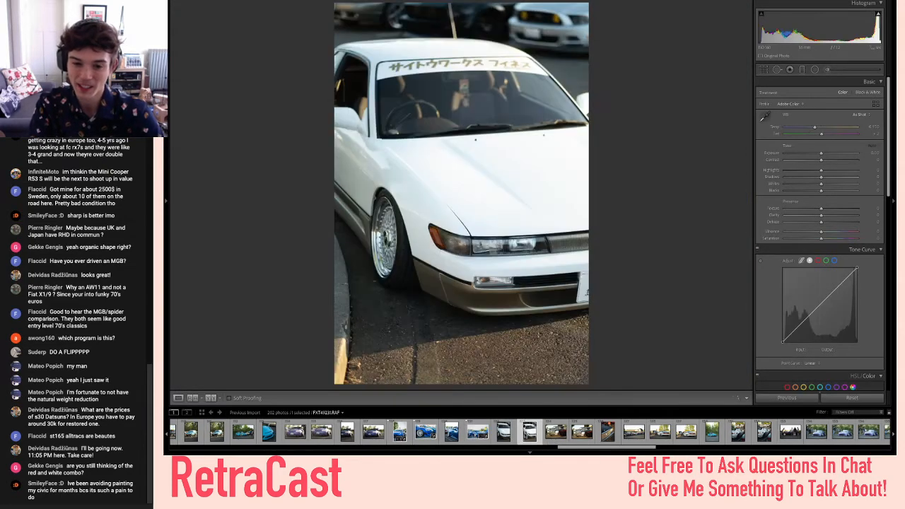
key(Right)
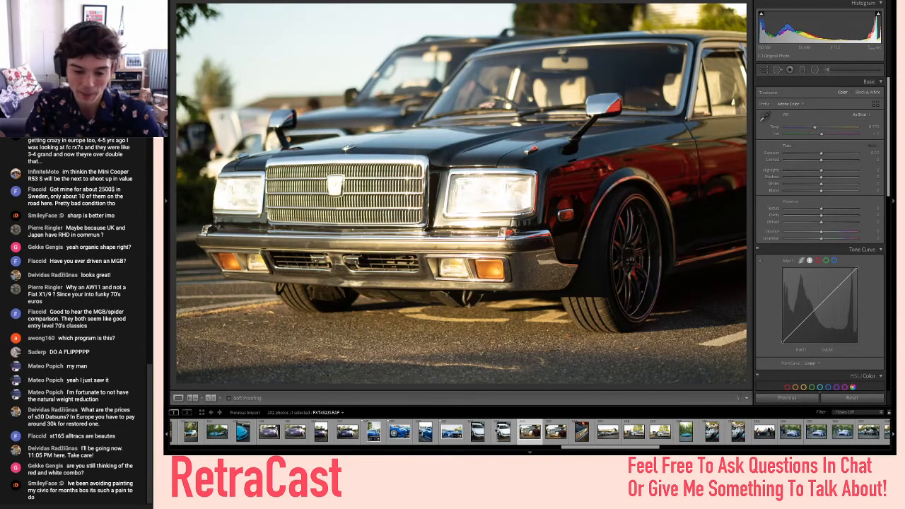
key(Right)
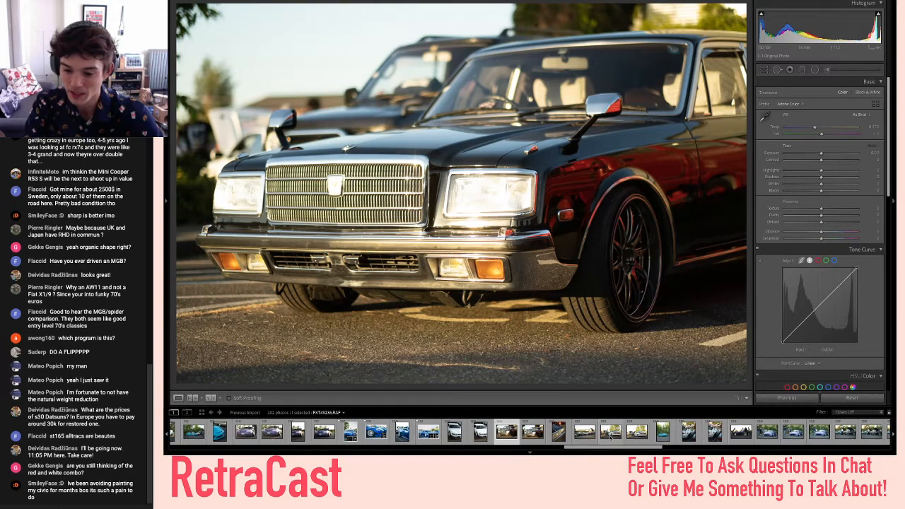
scroll(609, 435, down, 3)
click(607, 436)
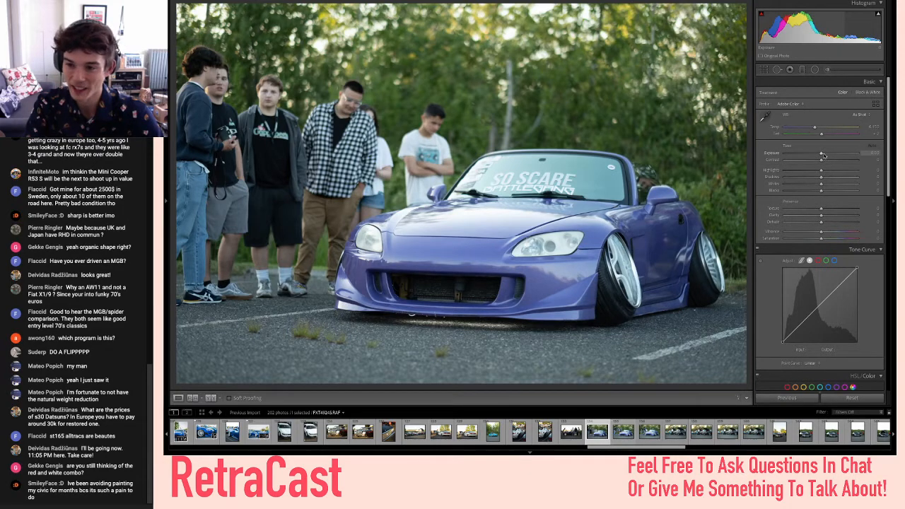
- Set Contrast to +18, Highlights to about -84, Shadows to about +86, Texture to +17, Clarity to +13 and Vibrance to +28
drag(821, 160, 828, 163)
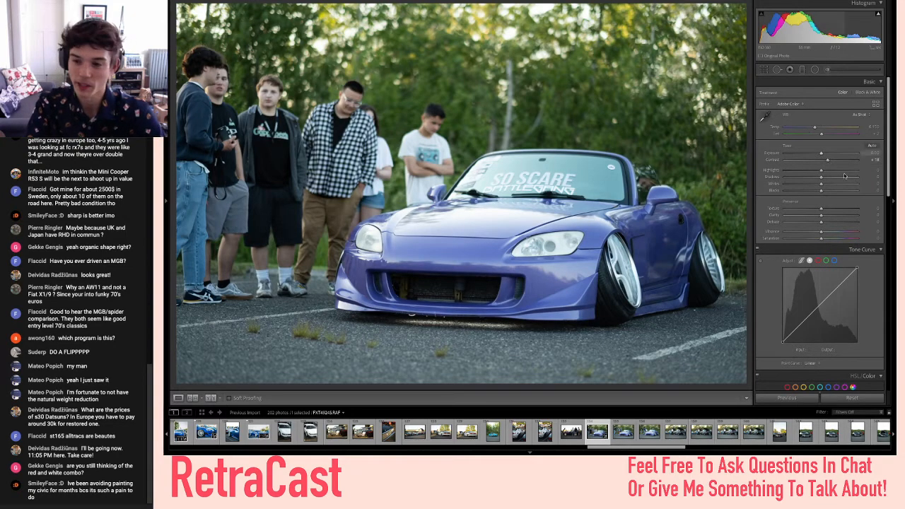
drag(810, 171, 791, 171)
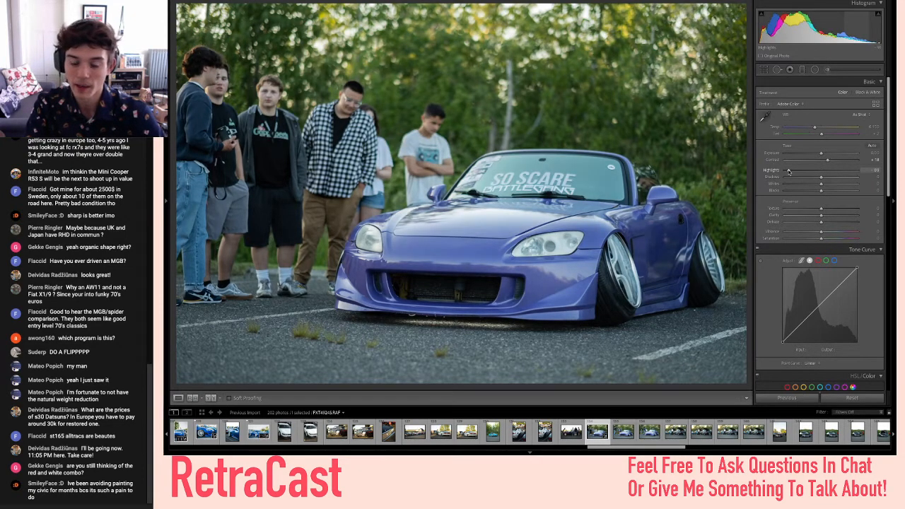
drag(856, 179, 852, 178)
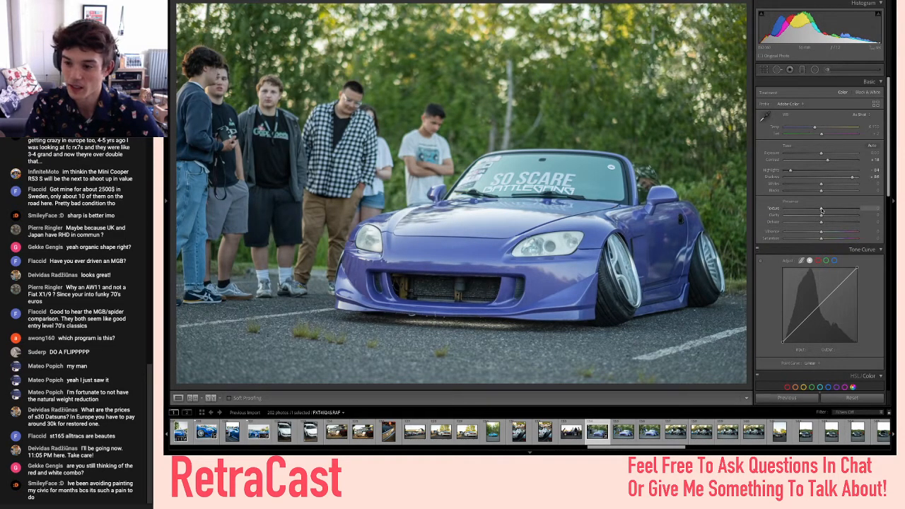
drag(813, 210, 827, 215)
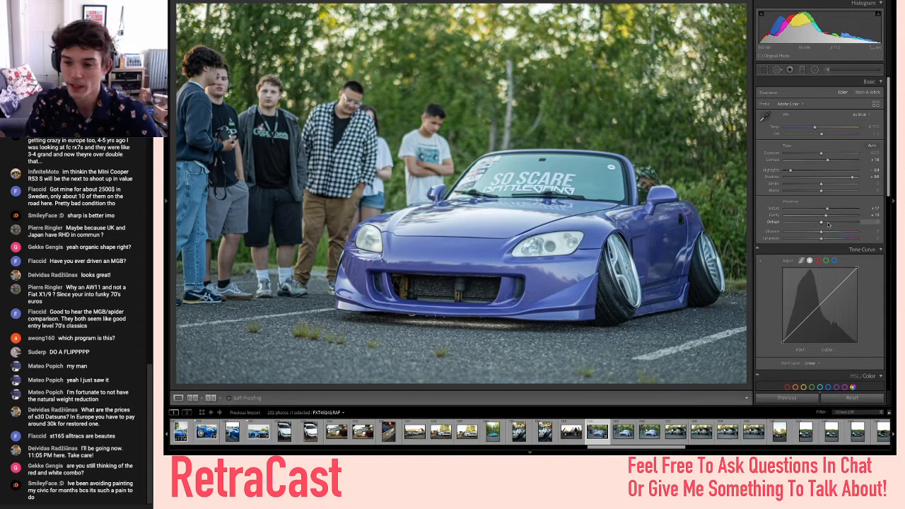
mouse_move(822, 233)
mouse_down()
mouse_move(846, 240)
mouse_move(833, 239)
mouse_up()
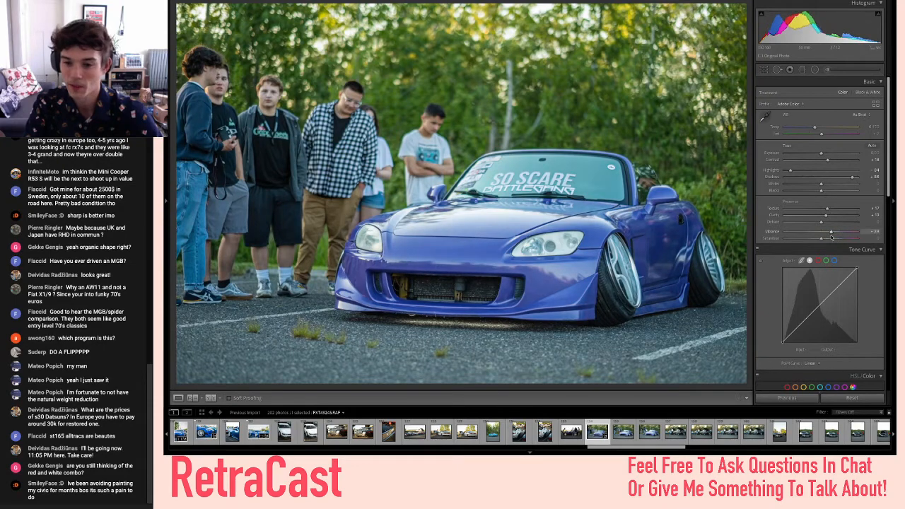
- Shape the point tone curve with raised midtones, a lowered white point and the black point lifted to about output 26
drag(815, 309, 819, 299)
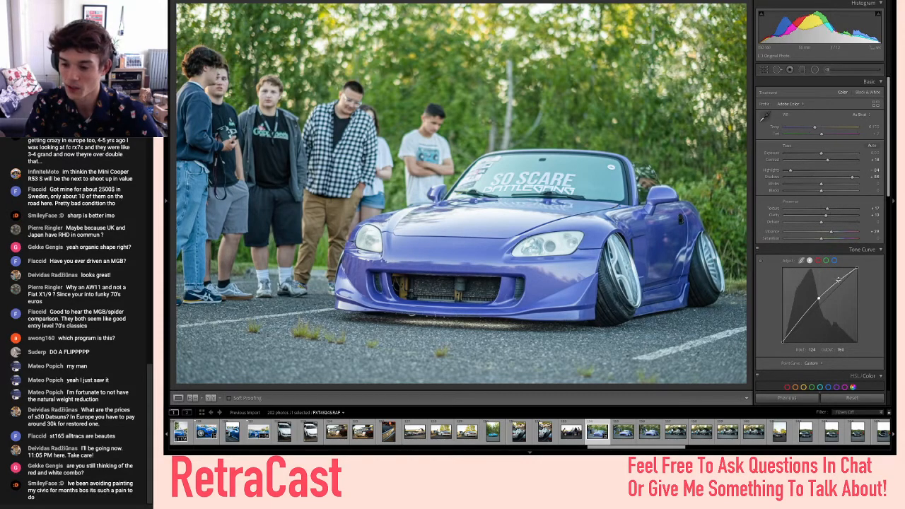
drag(855, 270, 861, 275)
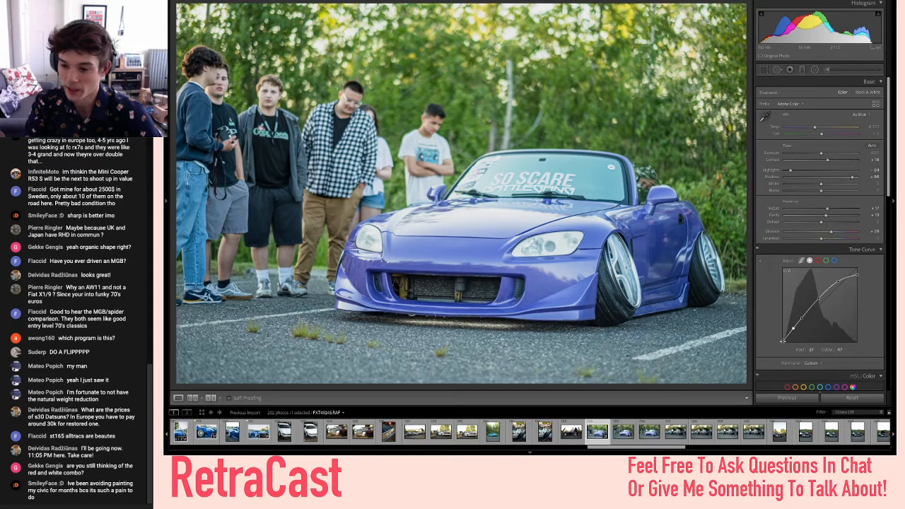
key(ctrl+z)
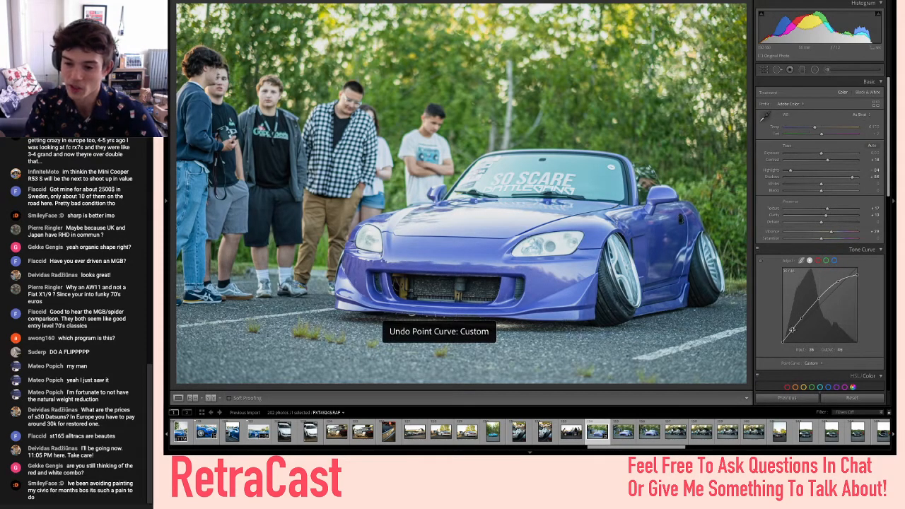
drag(783, 344, 781, 337)
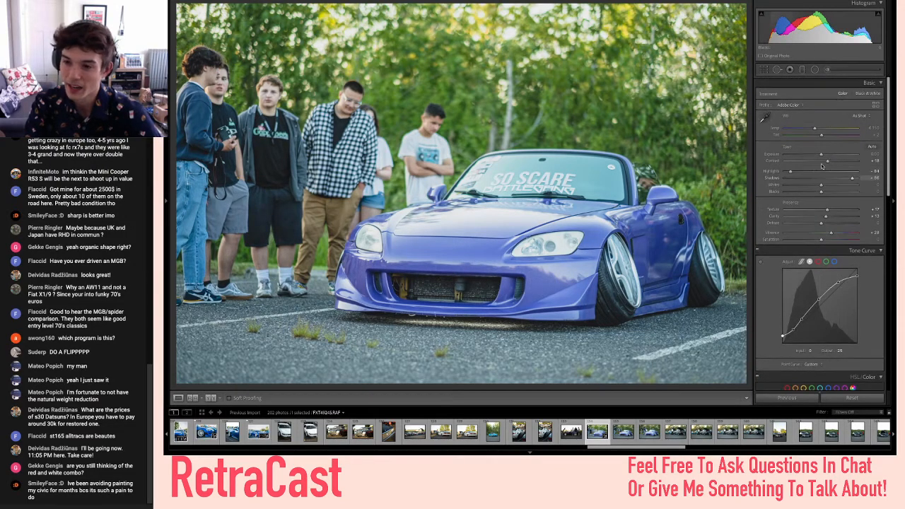
- Lower the Exposure to about -0.2 and add a Highlight Priority post-crop vignette with an Amount of -11
drag(821, 155, 820, 156)
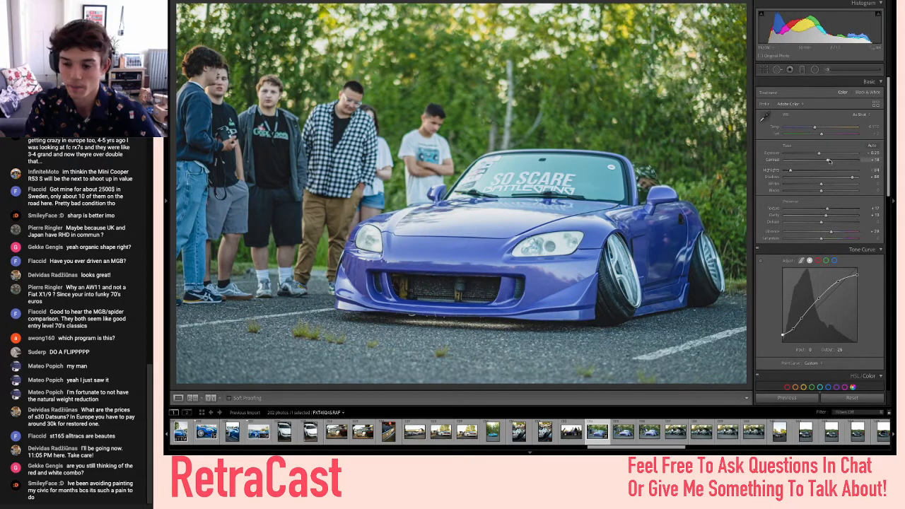
scroll(825, 176, down, 8)
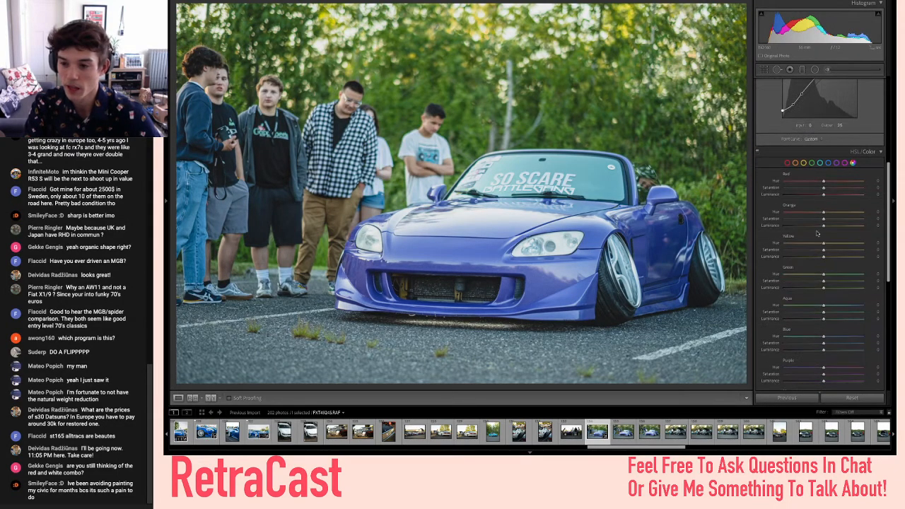
scroll(815, 203, down, 6)
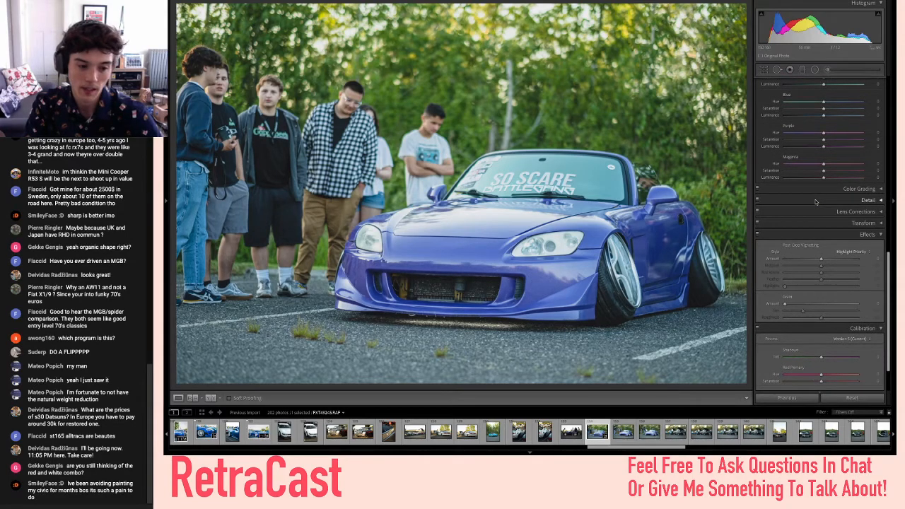
scroll(816, 203, down, 2)
drag(821, 215, 817, 215)
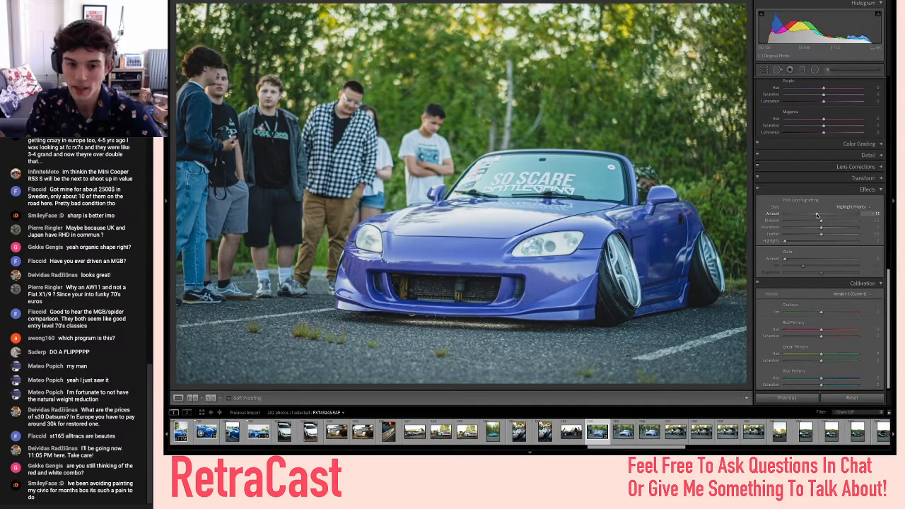
scroll(817, 215, up, 10)
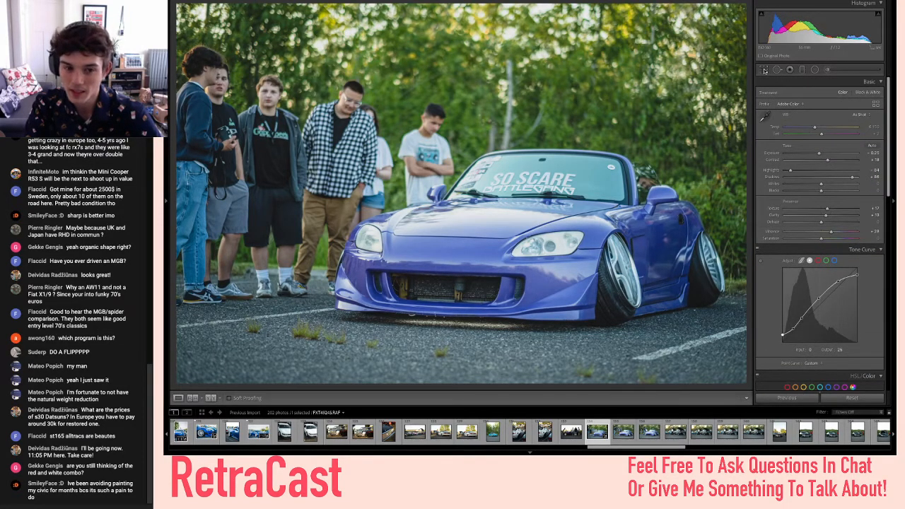
- Warm the colour temperature and raise Tint to about +10, comparing the photo with its unedited version
key(backslash)
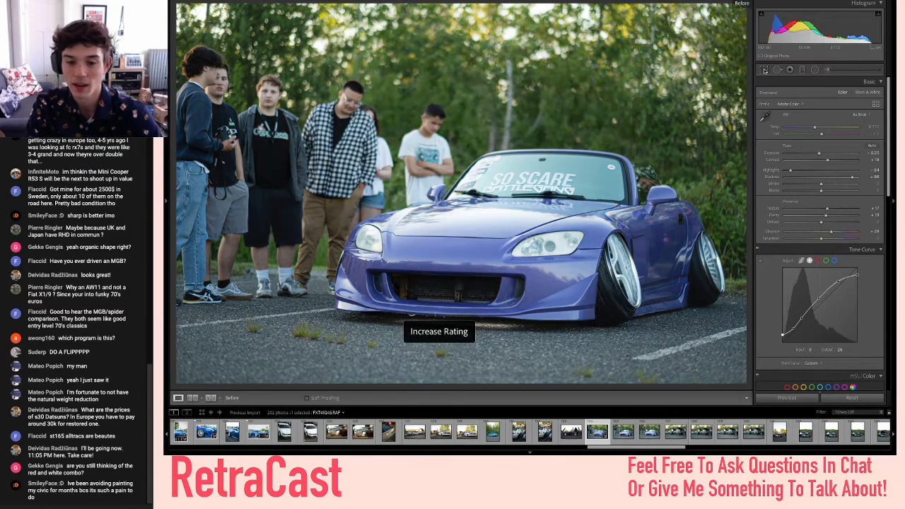
key(backslash)
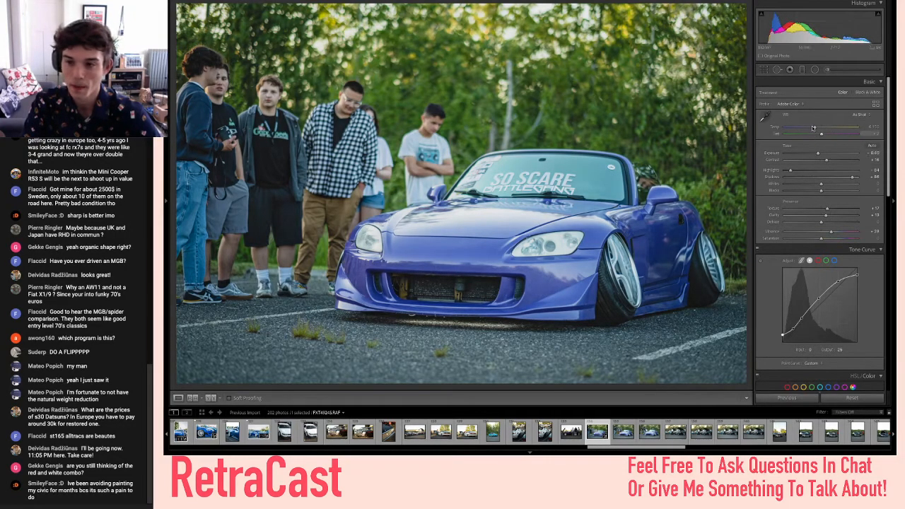
drag(816, 128, 824, 135)
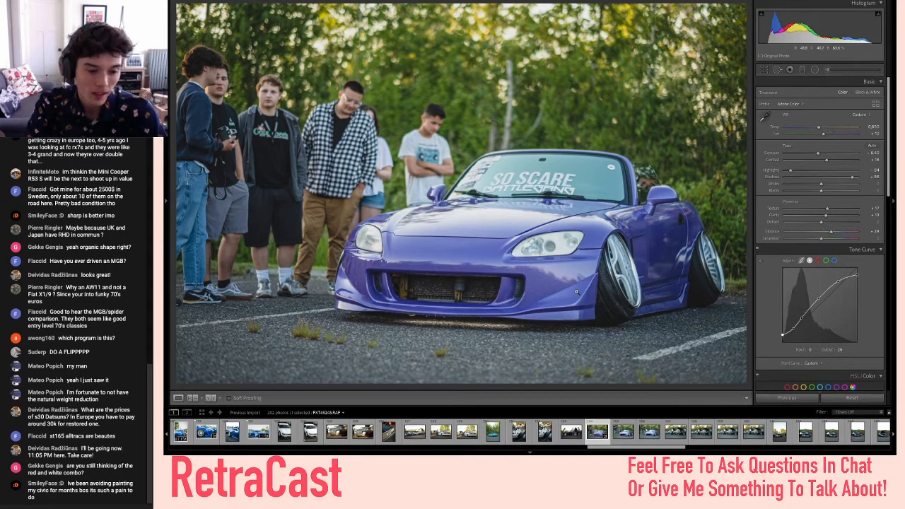
key(backslash)
key(backslash)
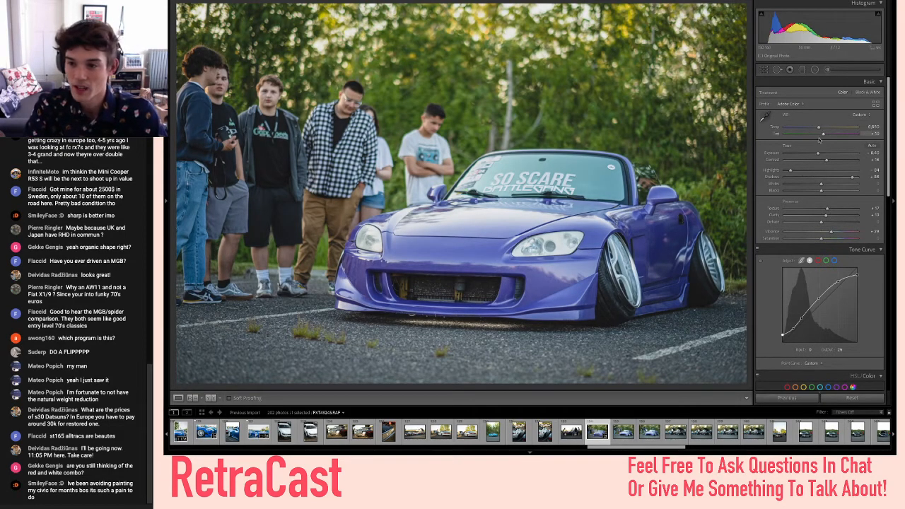
key(backslash)
key(backslash)
- Crop the photo slightly inward from its lower-left corner, keeping the original aspect ratio
click(765, 70)
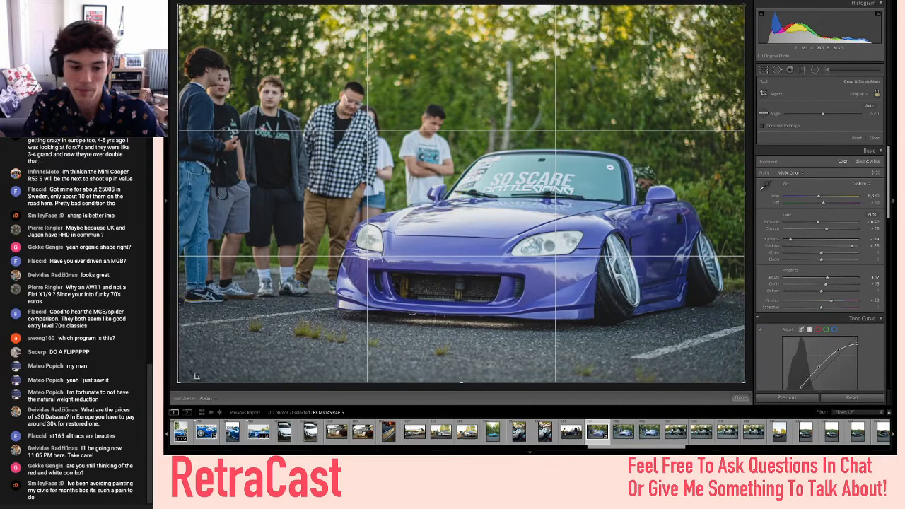
drag(179, 382, 187, 377)
key(Return)
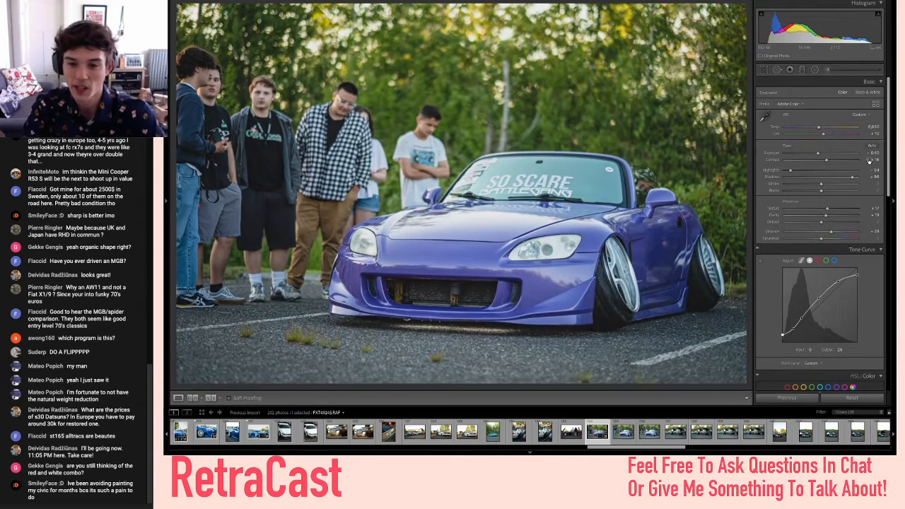
- Warm the colour temperature slightly further and check the edit against the unedited photo
drag(819, 128, 822, 128)
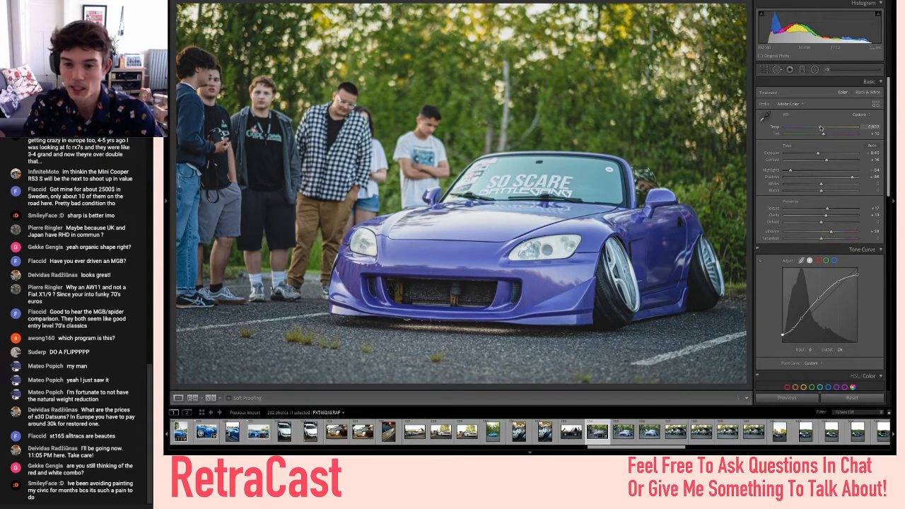
key(backslash)
key(backslash)
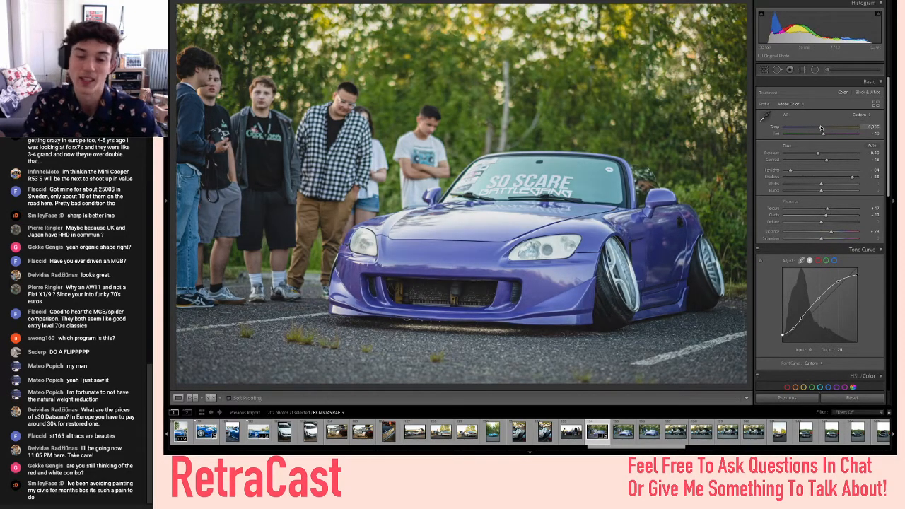
- Set the Calibration Shadows Tint to about +7 and the Purple Saturation to about +31
scroll(829, 283, down, 15)
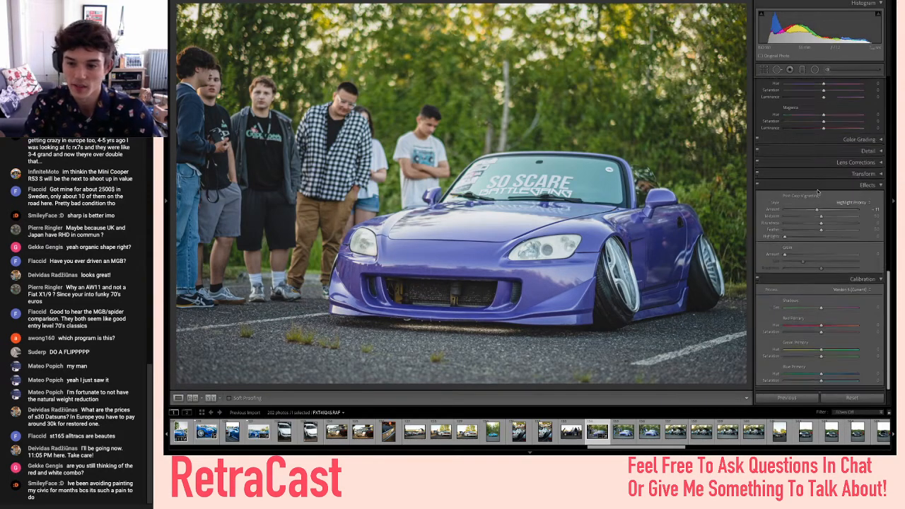
mouse_move(827, 311)
mouse_down()
mouse_move(842, 316)
mouse_move(823, 319)
mouse_up()
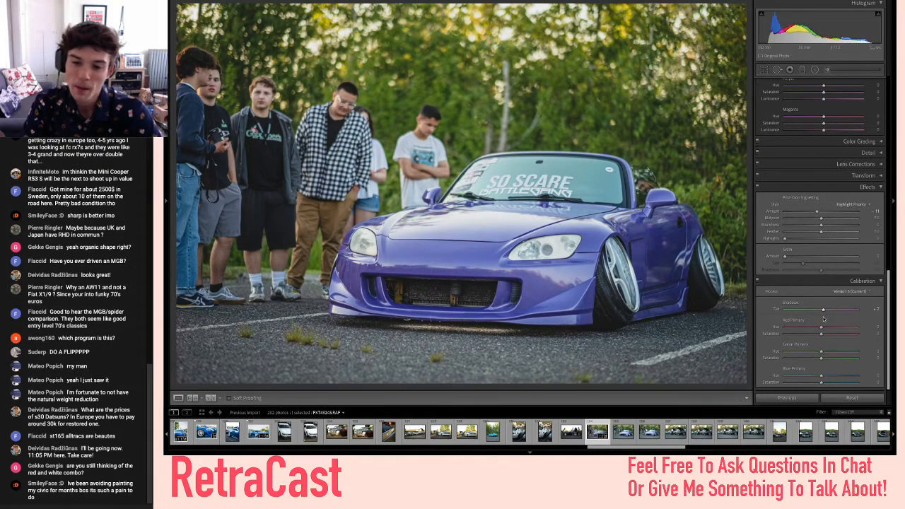
scroll(828, 304, up, 10)
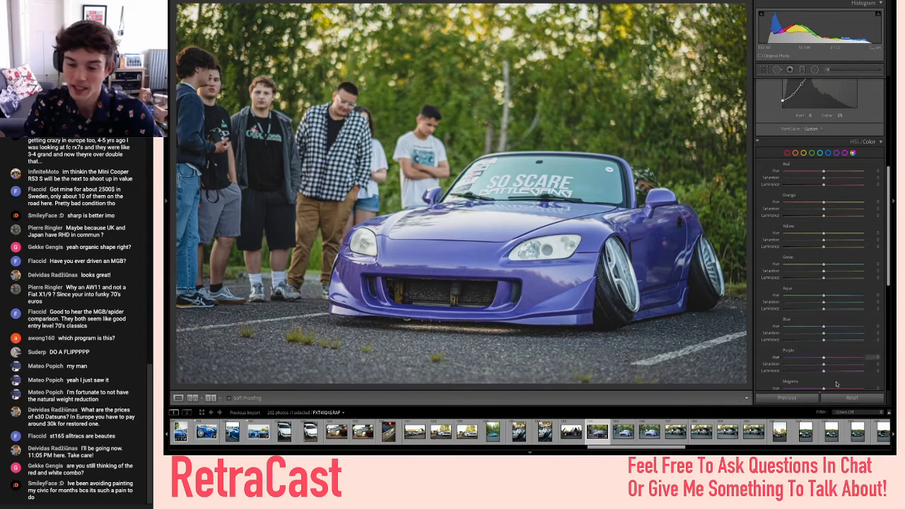
drag(836, 365, 835, 365)
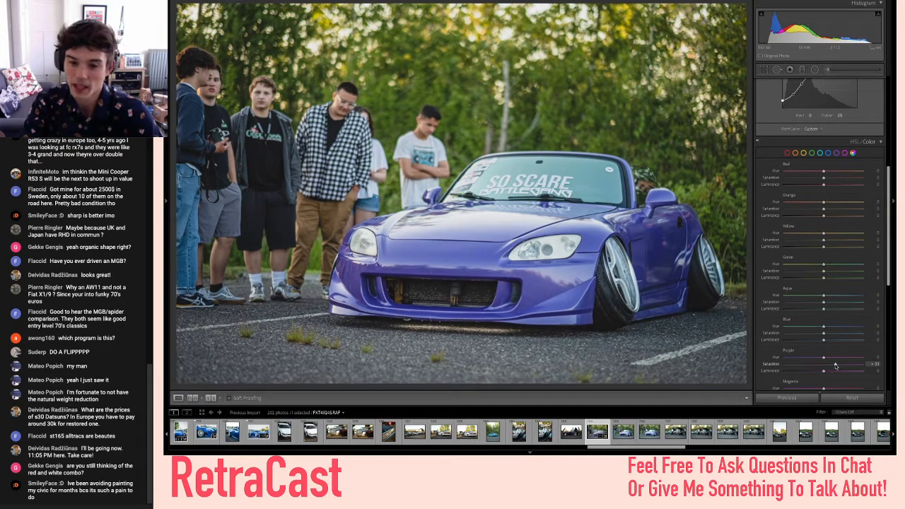
- Browse further through the imported photos and open the shot of the white convertible with its pop-up headlights on
key(p)
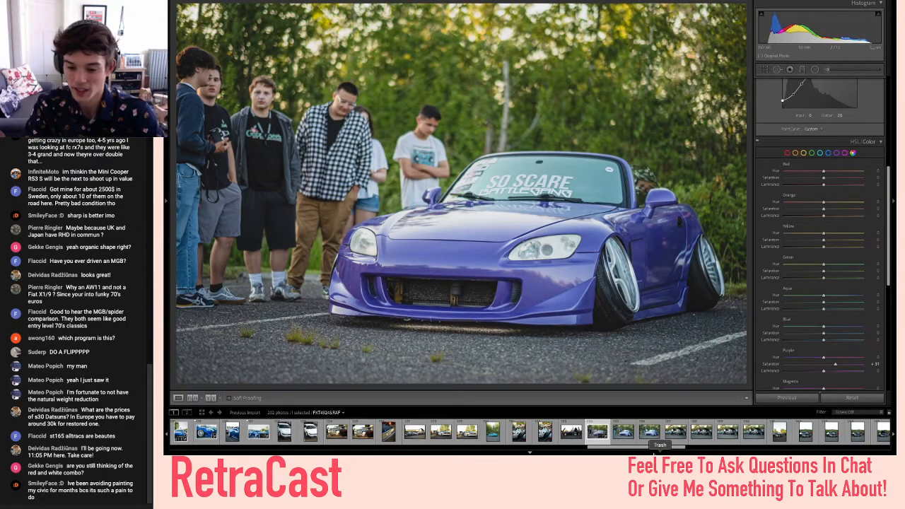
scroll(573, 427, down, 2)
scroll(573, 427, down, 1)
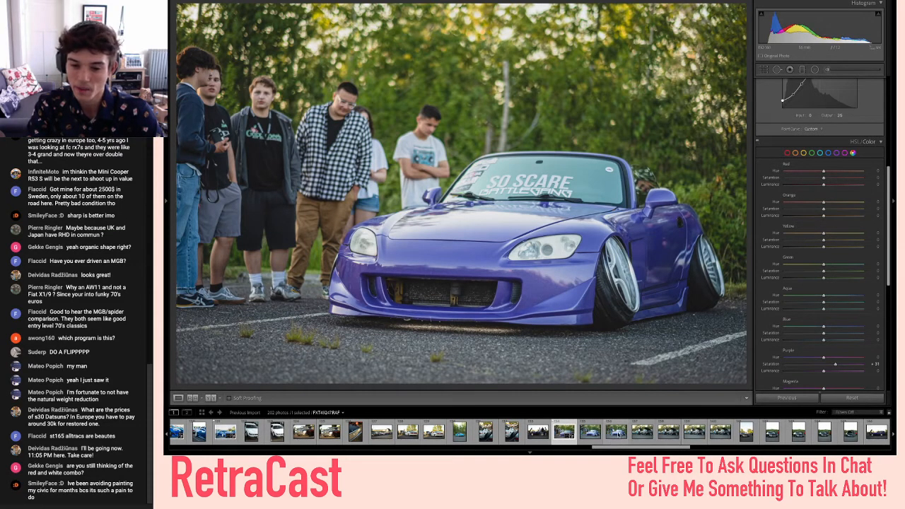
scroll(617, 433, down, 2)
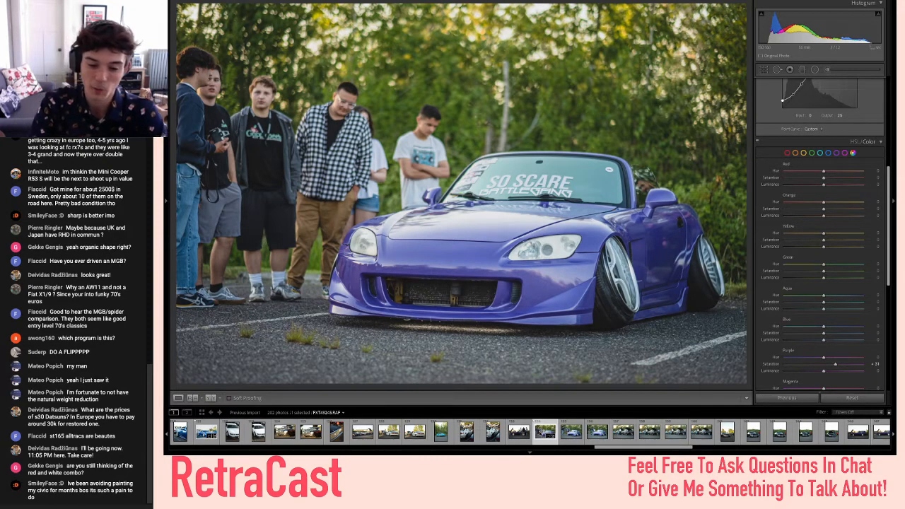
scroll(665, 432, down, 3)
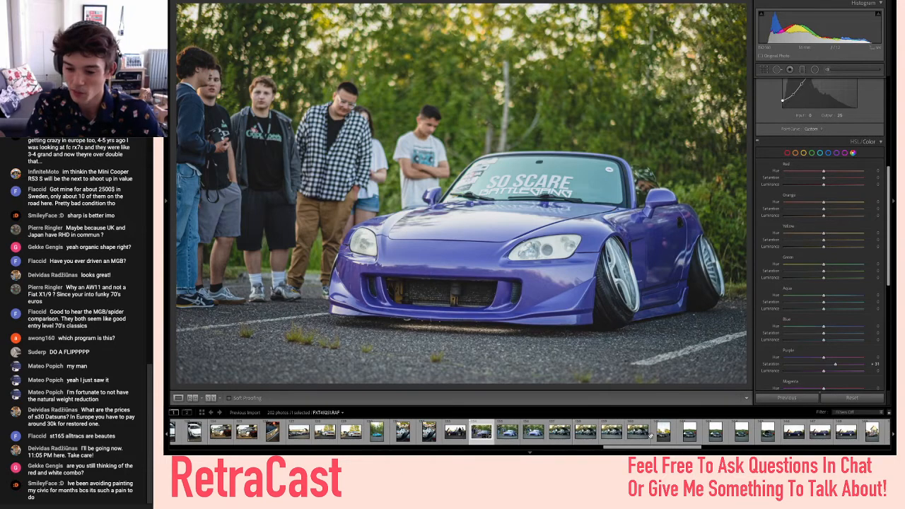
scroll(457, 433, down, 10)
scroll(457, 431, down, 5)
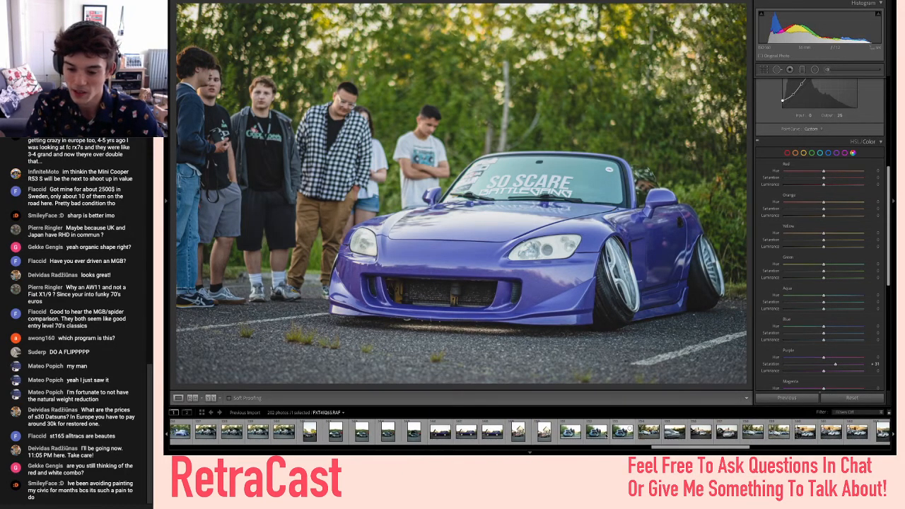
scroll(629, 429, down, 4)
click(630, 432)
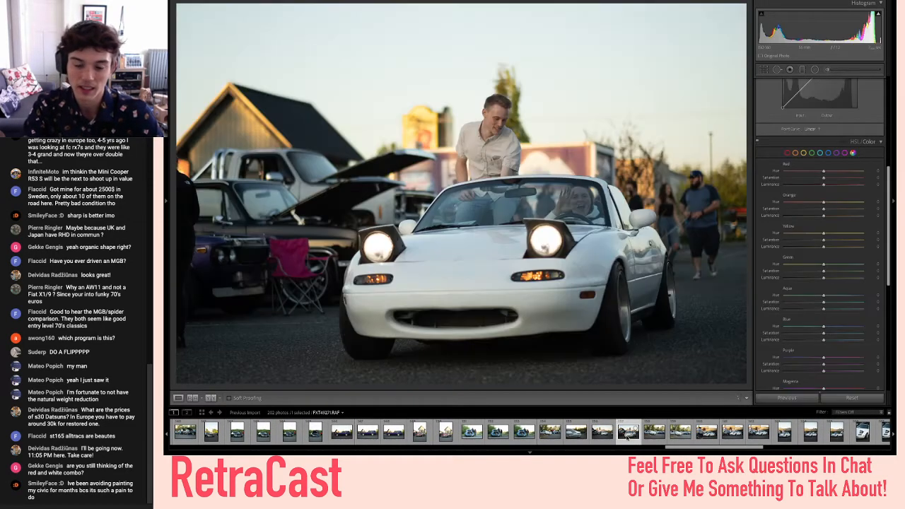
- Compare the neighbouring shots and open the photo of the white coupe with four people standing in front of the blue car
key(Left)
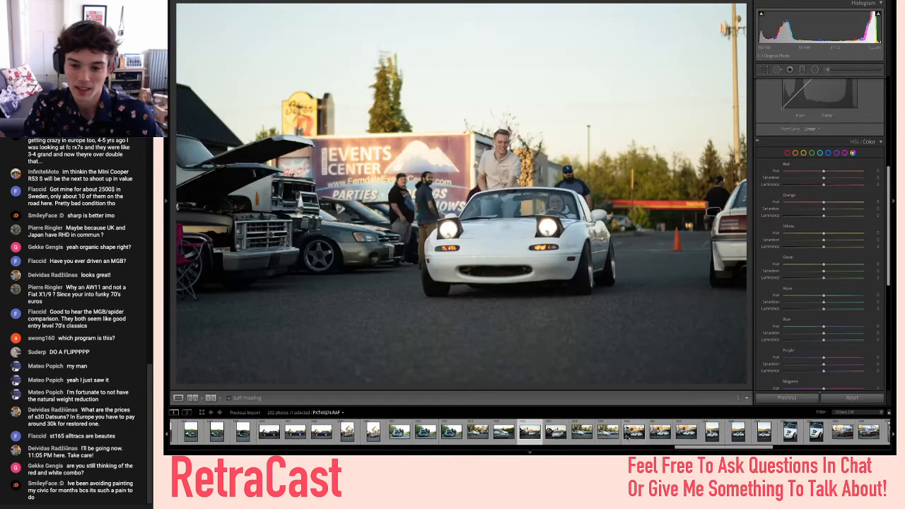
key(Right)
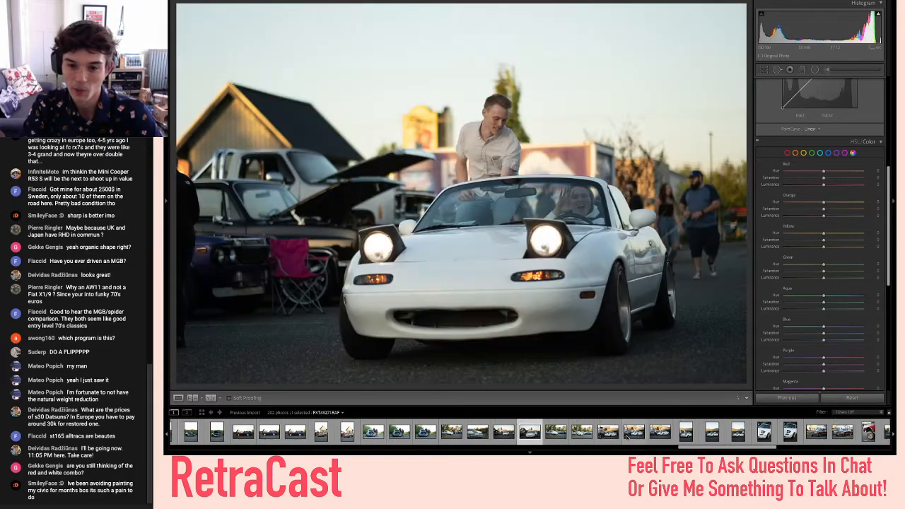
key(Right)
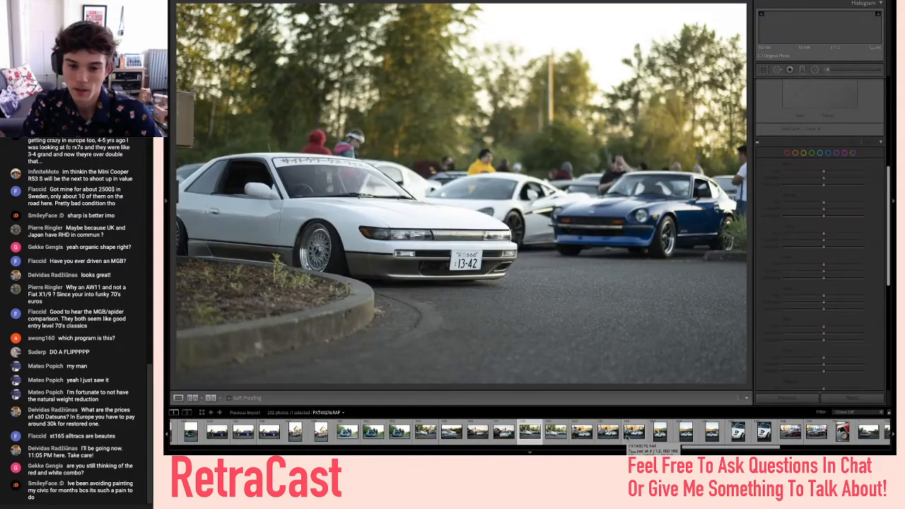
key(Right)
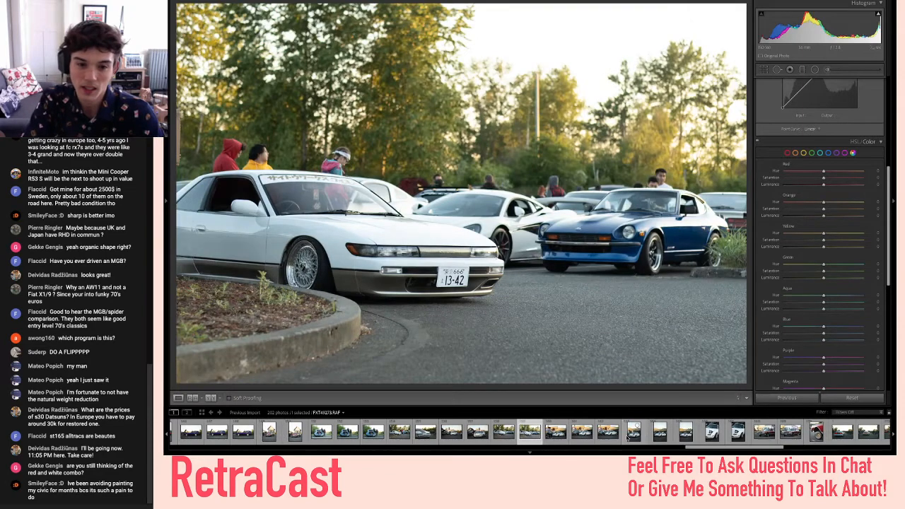
key(Right)
key(Left)
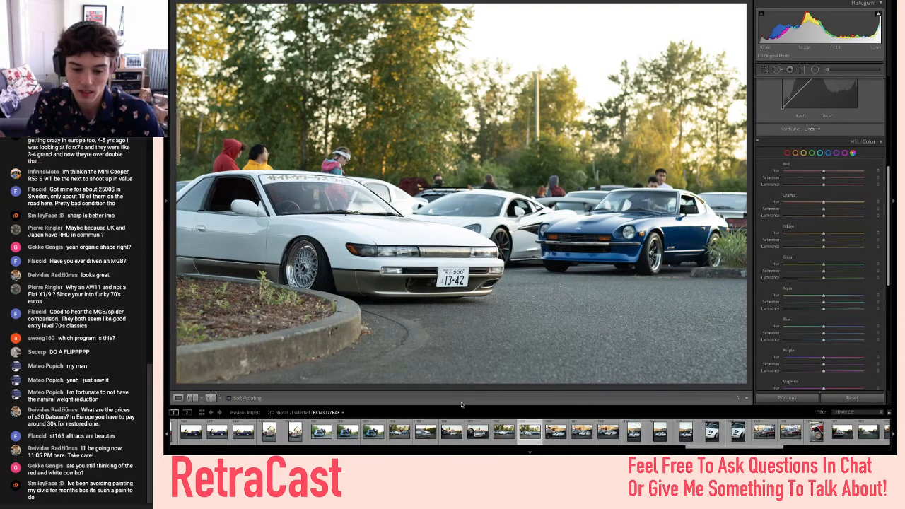
click(399, 433)
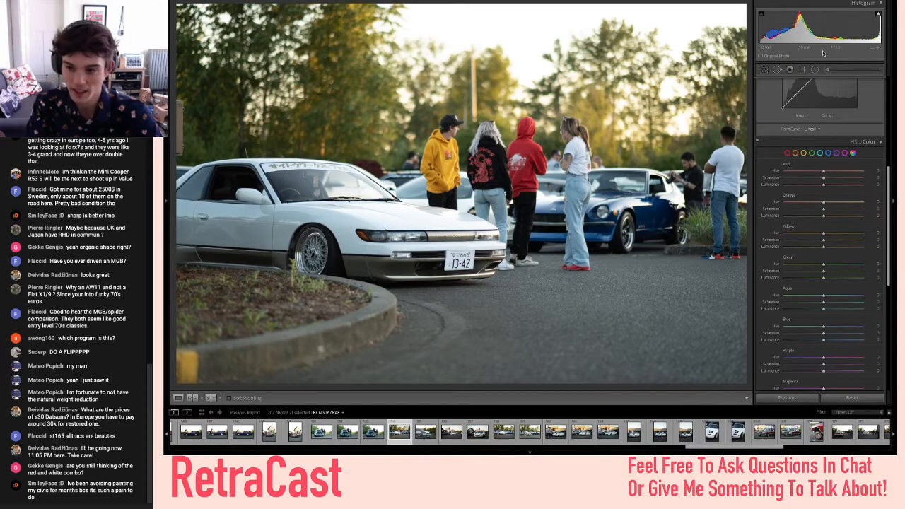
- Set Contrast, Texture and Clarity to about +19, Highlights to about -83, Shadows to about +82, Dehaze to about +16 and Vibrance to about +17
scroll(824, 158, up, 6)
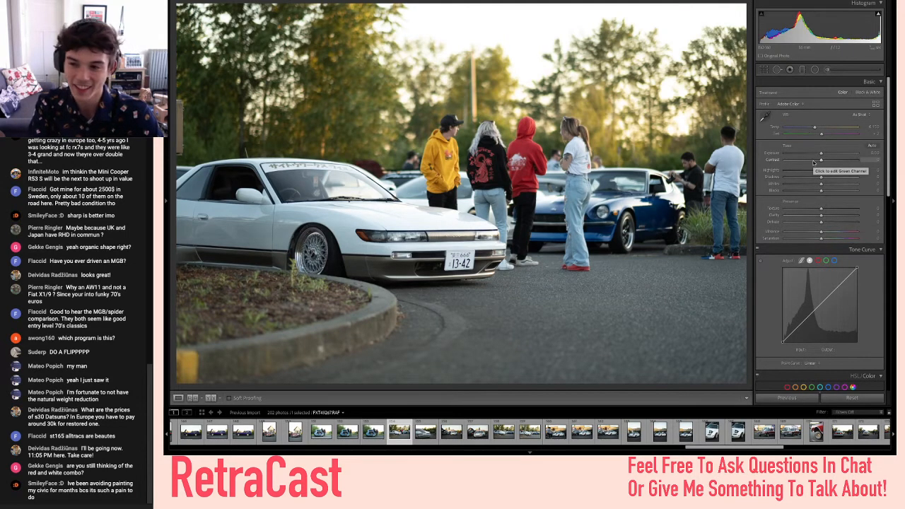
click(828, 162)
drag(828, 162, 828, 162)
drag(821, 304, 821, 298)
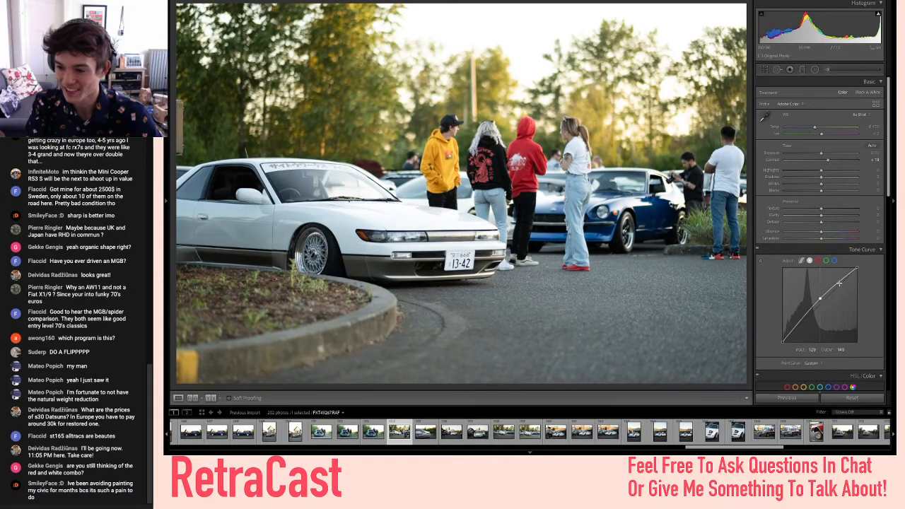
key(ctrl+z)
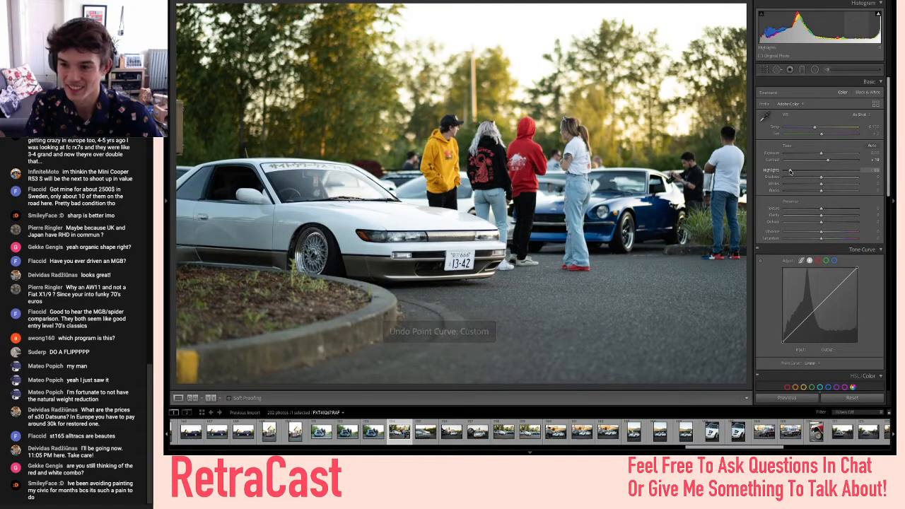
drag(821, 176, 853, 178)
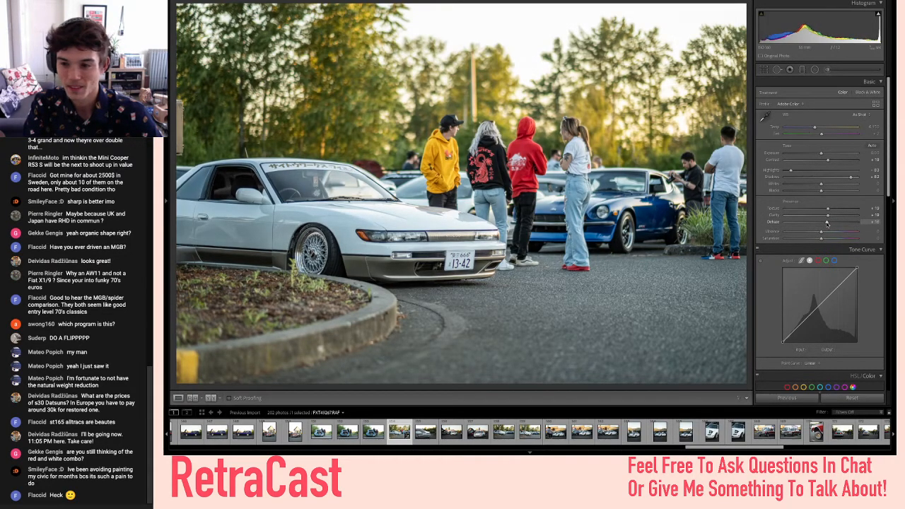
mouse_move(832, 235)
mouse_down()
mouse_move(822, 234)
mouse_move(831, 234)
mouse_up()
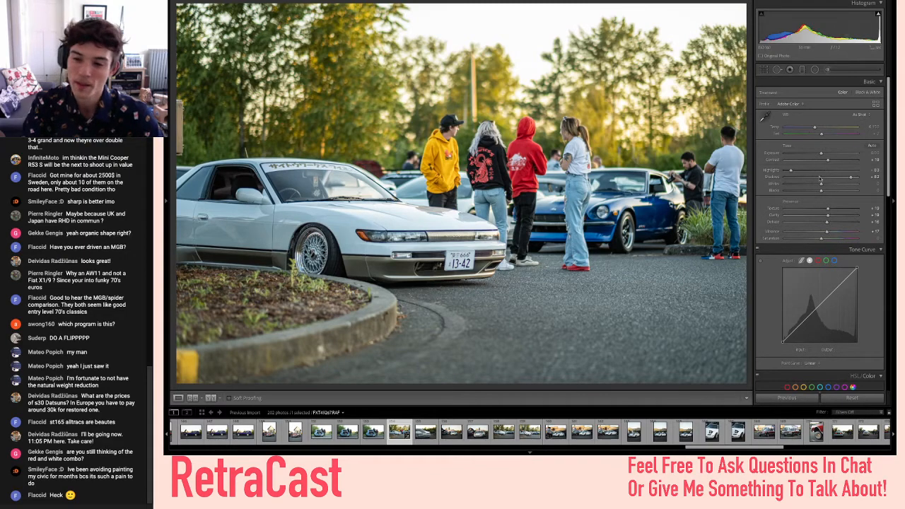
- Shape the tone curve by lifting the midtones, lowering the white point slightly and raising the black point to an output of about 26
scroll(817, 253, down, 1)
drag(819, 281, 821, 270)
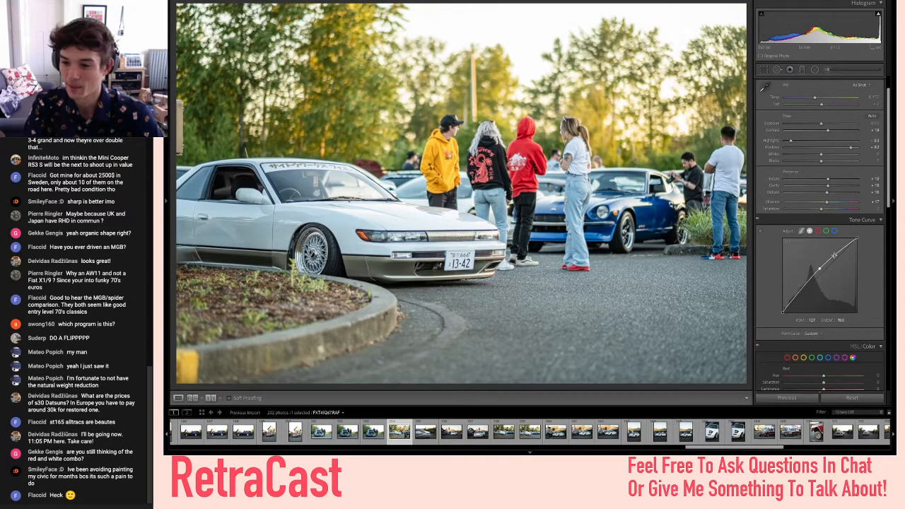
drag(858, 242, 858, 245)
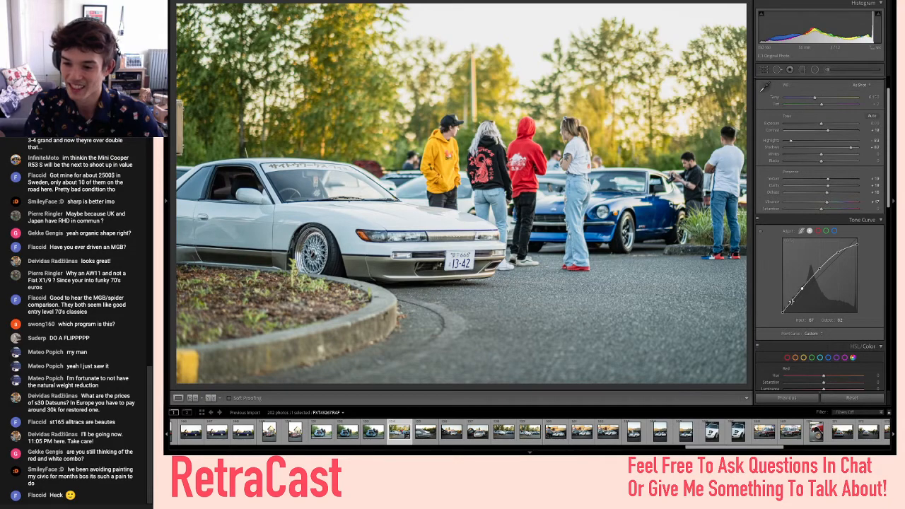
drag(783, 314, 783, 306)
- Lower Exposure to about -0.25, add a slight dark vignette and compare the photo with its unedited version
scroll(786, 297, up, 2)
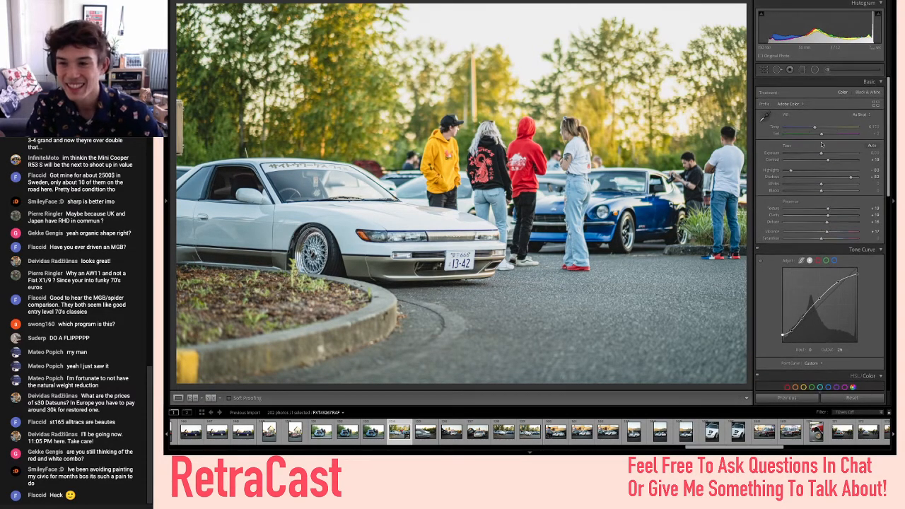
drag(821, 155, 819, 155)
scroll(822, 211, down, 10)
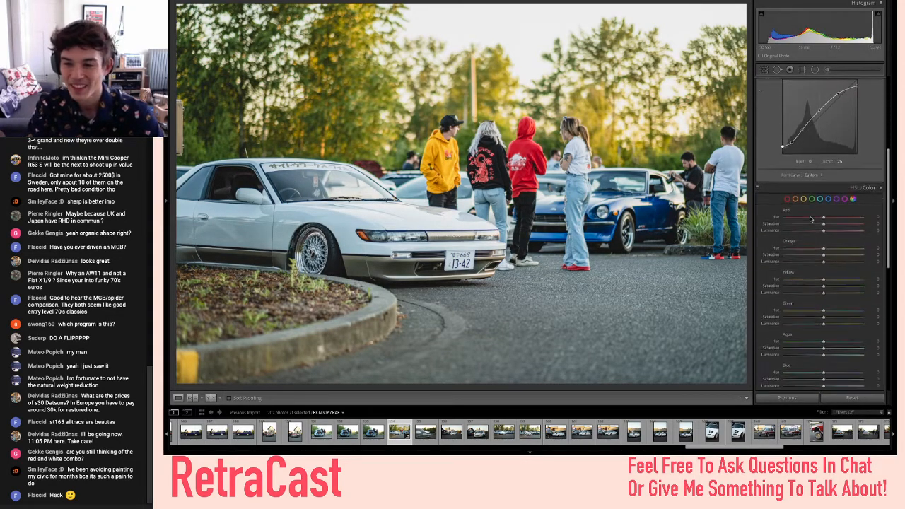
drag(821, 282, 817, 283)
scroll(817, 283, up, 10)
key(backslash)
key(backslash)
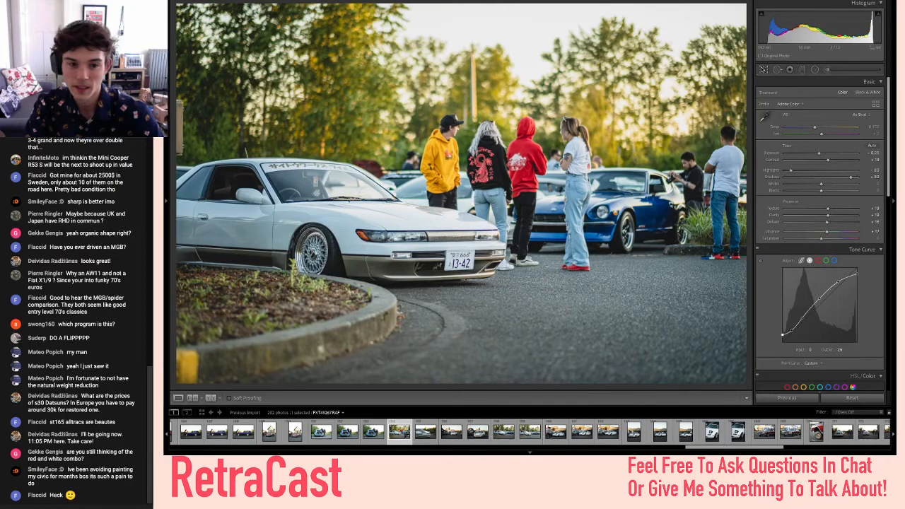
- Crop the photo slightly inward from its lower-left corner at the original aspect ratio, comparing it with the uncropped framing
key(r)
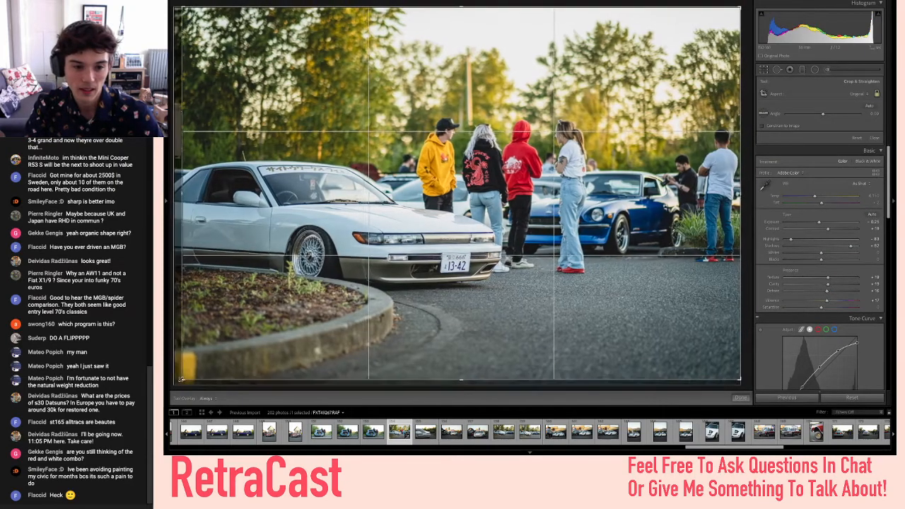
key(r)
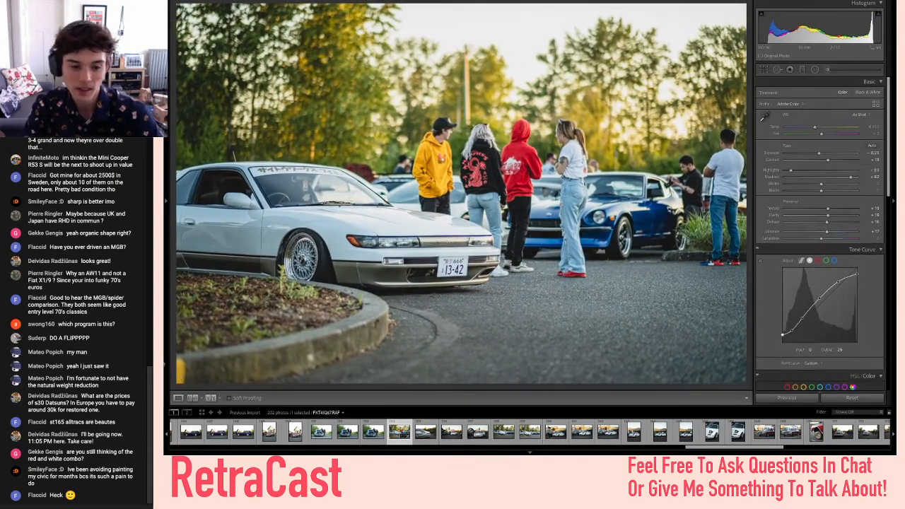
key(ctrl+z)
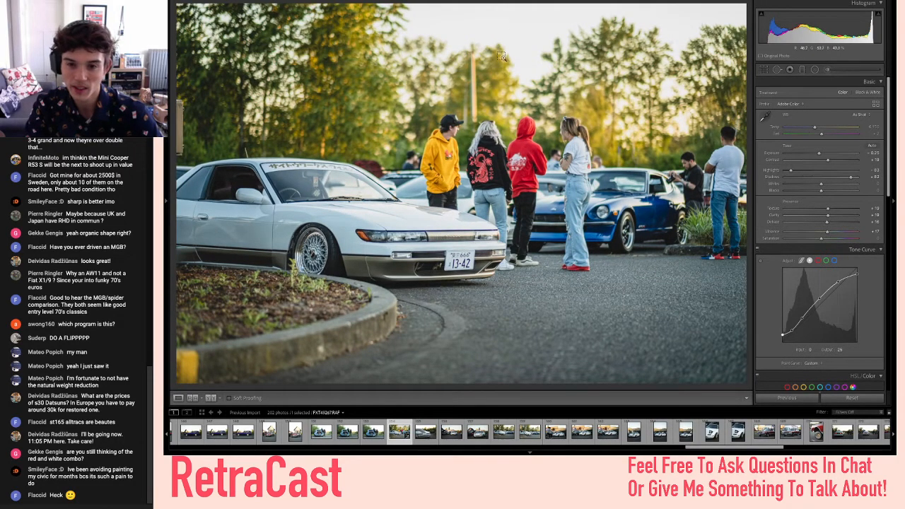
key(ctrl+y)
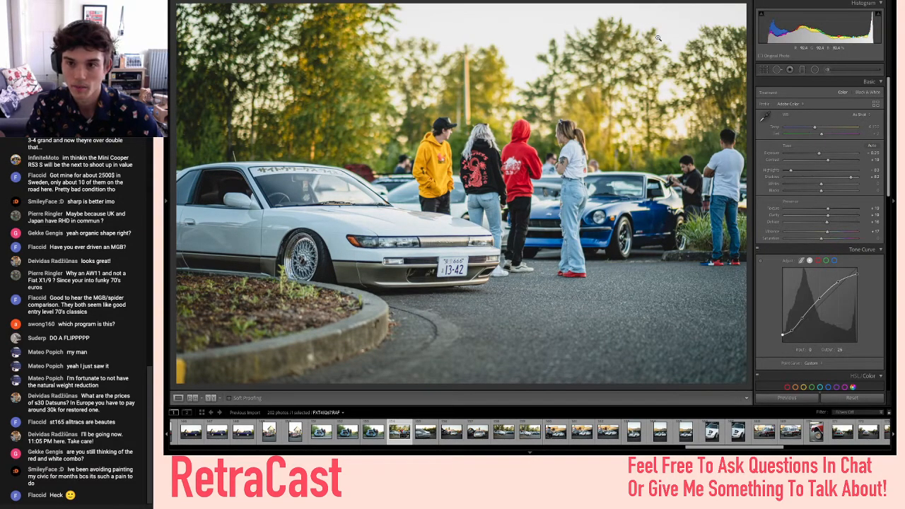
click(858, 113)
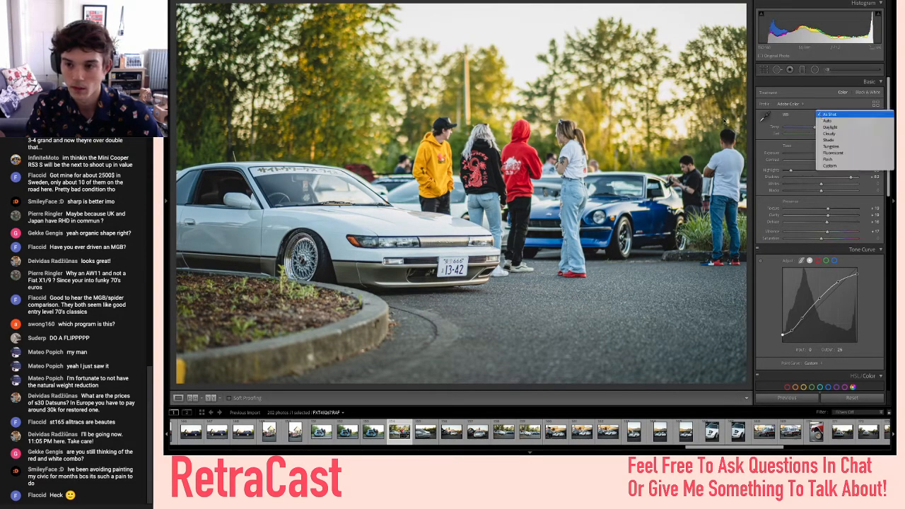
click(836, 103)
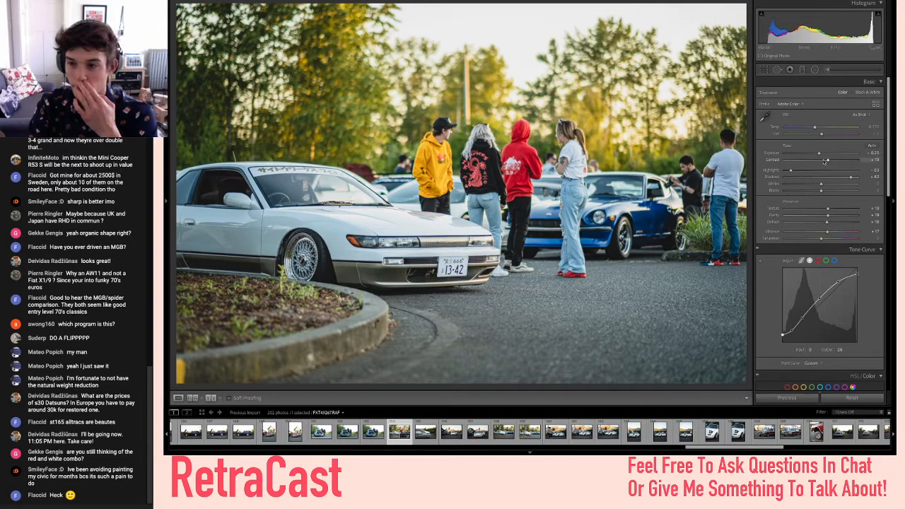
- Set Highlights to about -95 and Shadows to about +91, and undo the trial reductions of Clarity and Texture
drag(791, 171, 787, 170)
mouse_move(852, 175)
mouse_down()
mouse_move(874, 184)
mouse_move(859, 185)
mouse_up()
drag(829, 216, 815, 217)
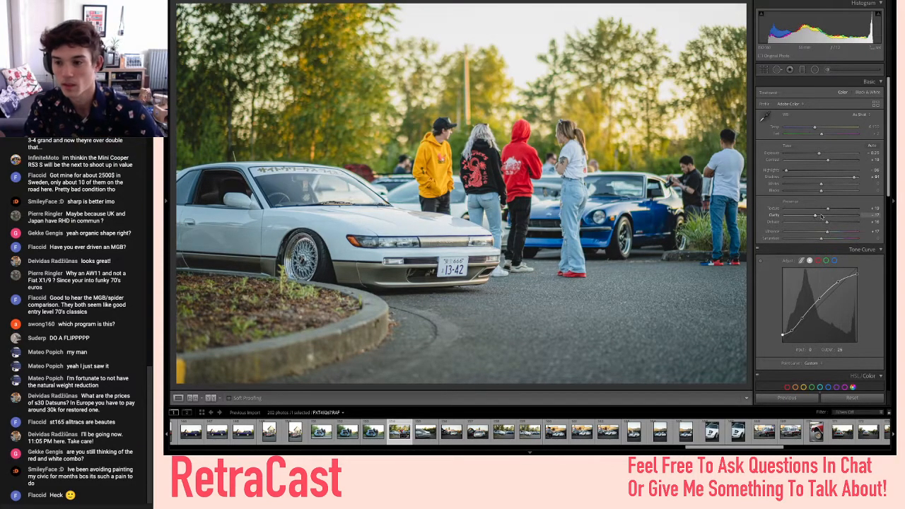
key(ctrl+z)
key(ctrl+z)
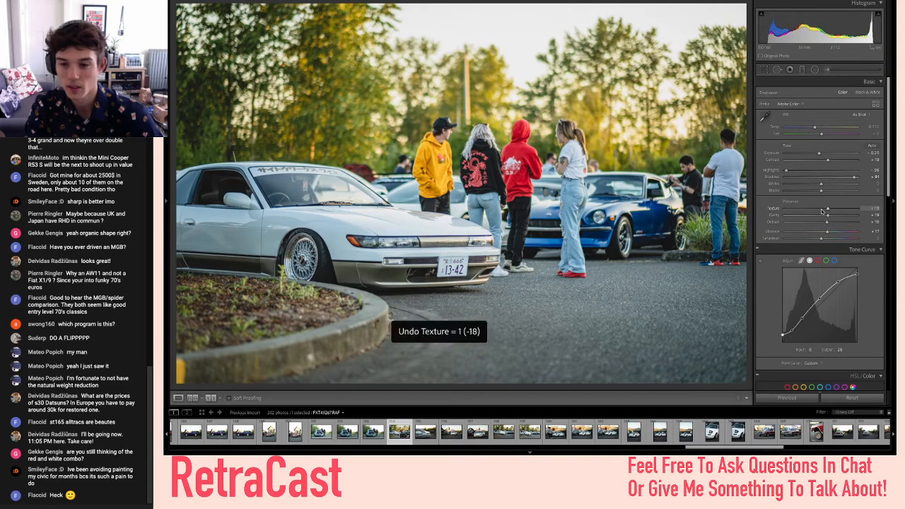
- Fine-tune Dehaze to about +18, and try Contrast at +4 before undoing that change
drag(827, 223, 827, 225)
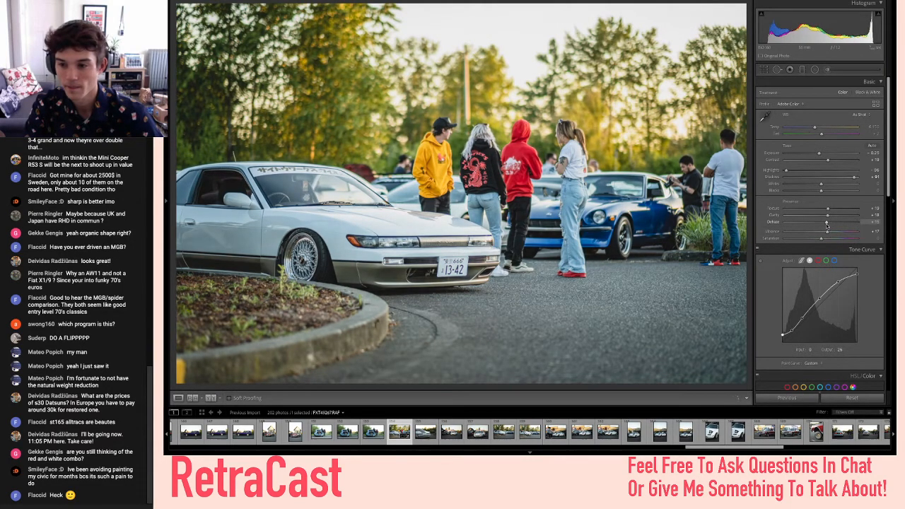
drag(827, 160, 823, 161)
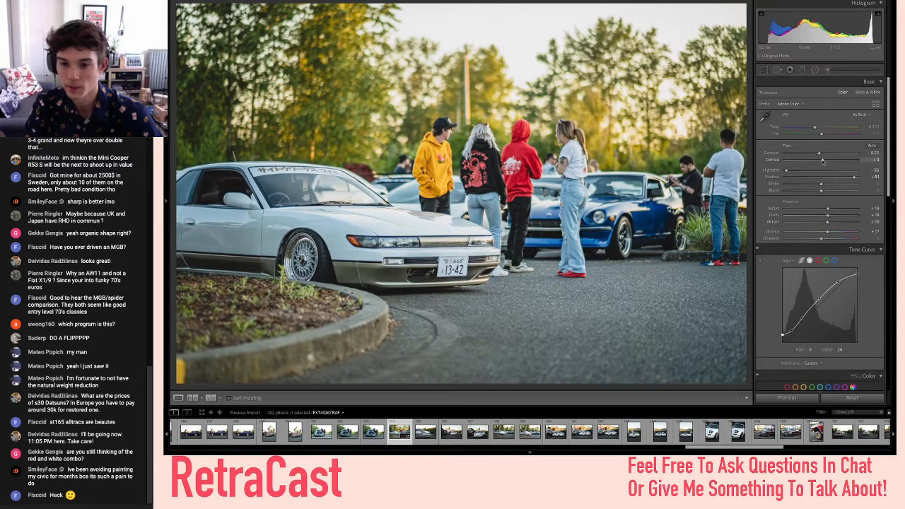
key(ctrl+z)
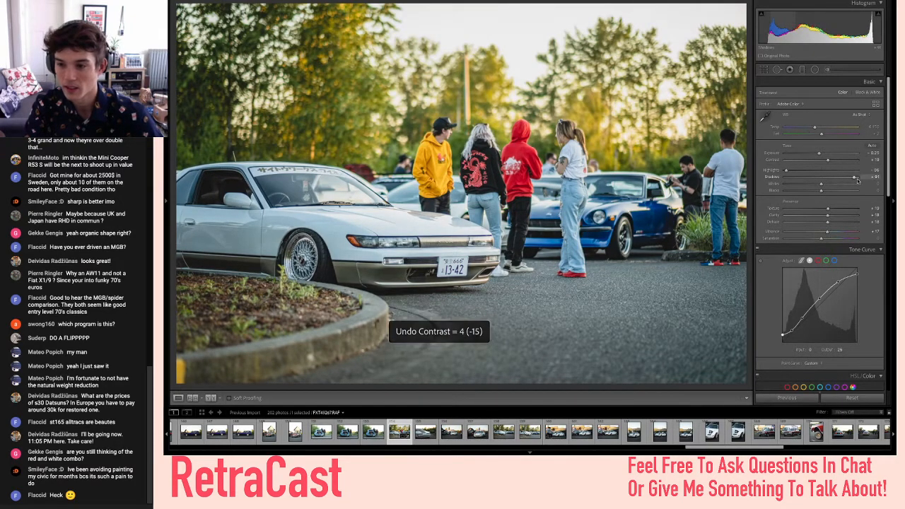
- Set Shadows to about +93 and Highlights to -100, then check the edit against the unedited photo
mouse_move(855, 178)
mouse_down()
mouse_move(869, 179)
mouse_move(857, 179)
mouse_up()
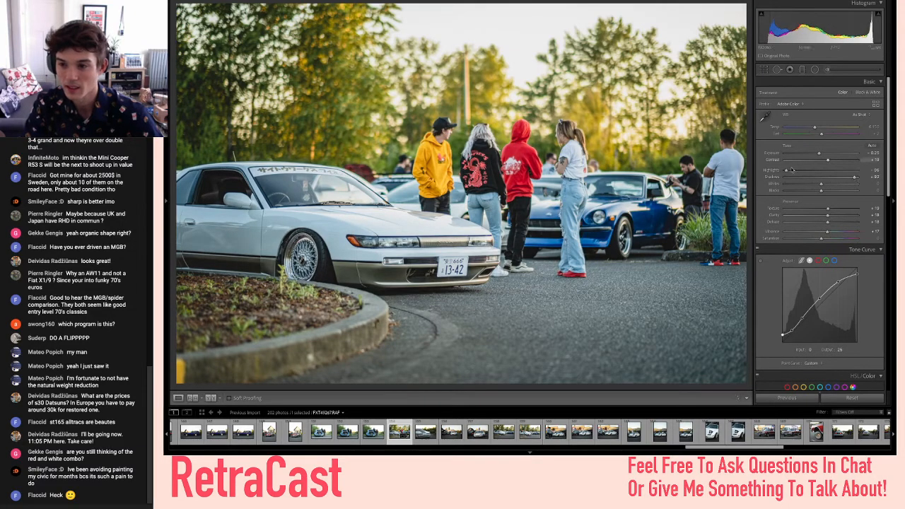
drag(787, 172, 783, 174)
key(backslash)
key(backslash)
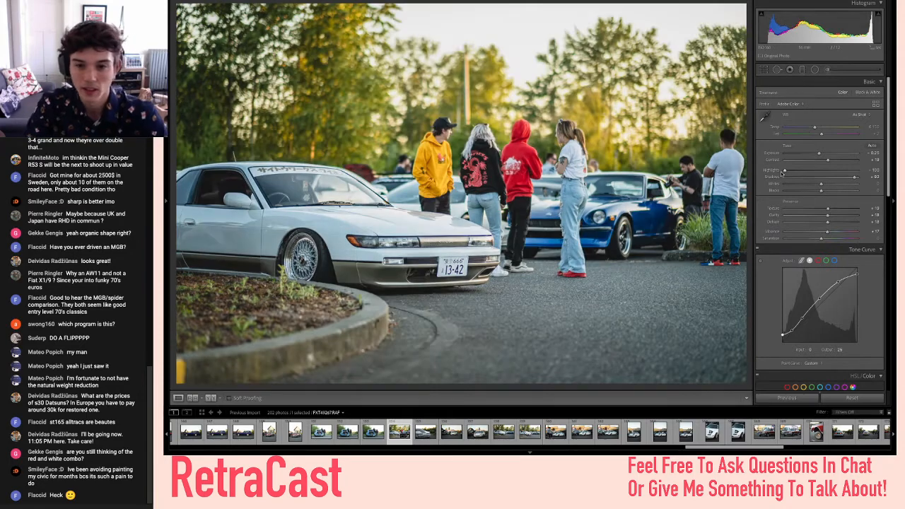
- Flag the current photo as a pick and set its Exposure to about -0.20
key(p)
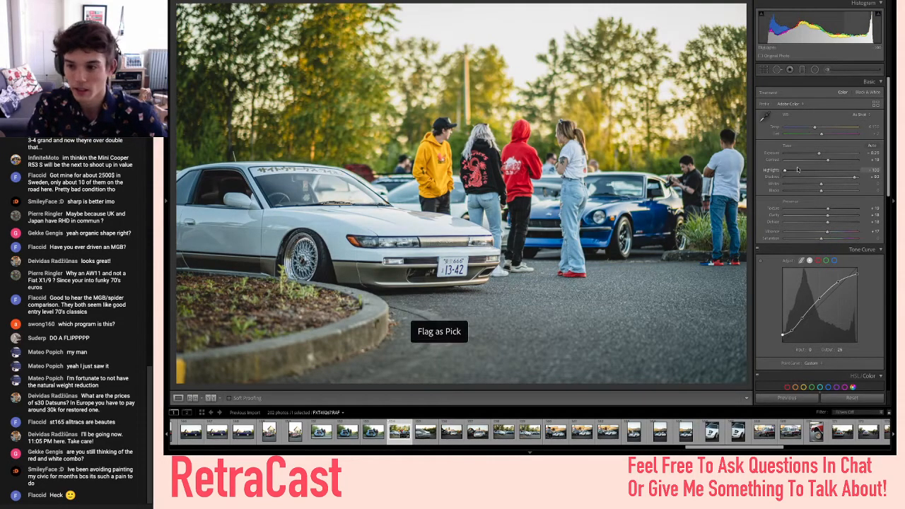
drag(821, 155, 820, 155)
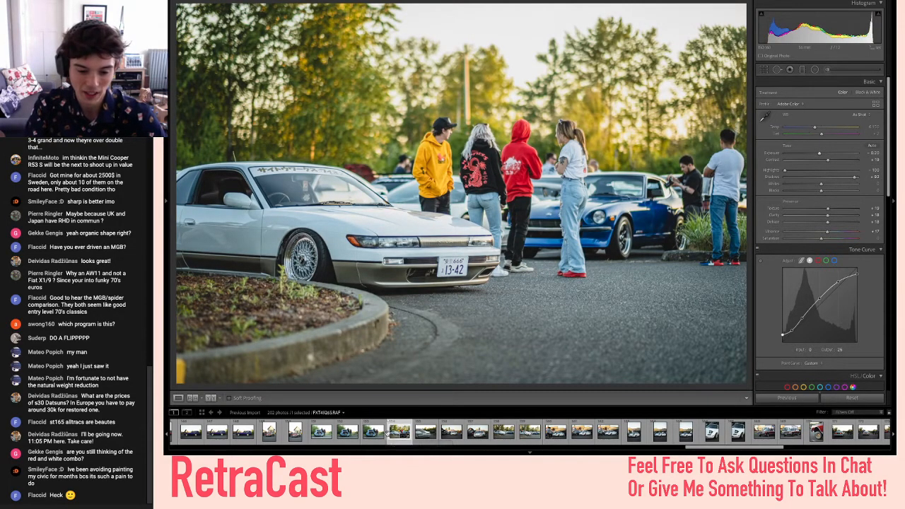
- Look through the neighbouring photos of the import and copy the develop settings of the edited white coupe photo
scroll(391, 435, up, 3)
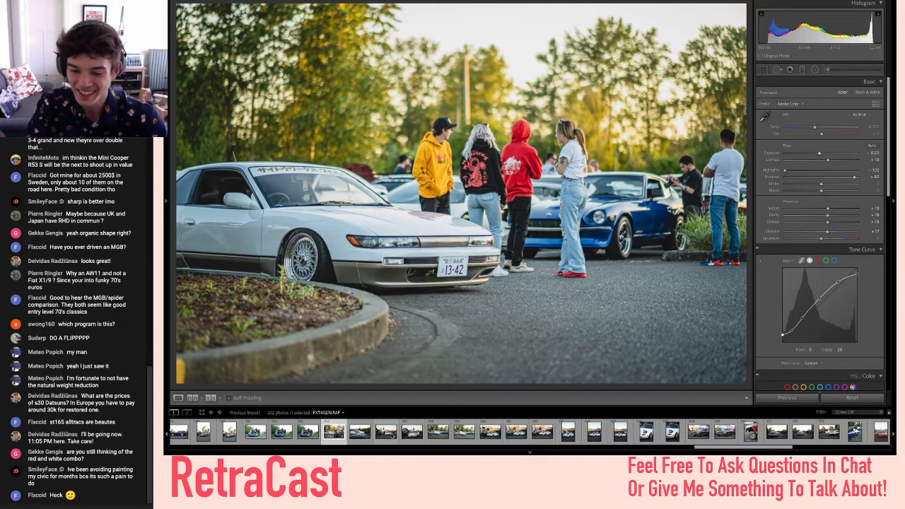
scroll(339, 435, down, 10)
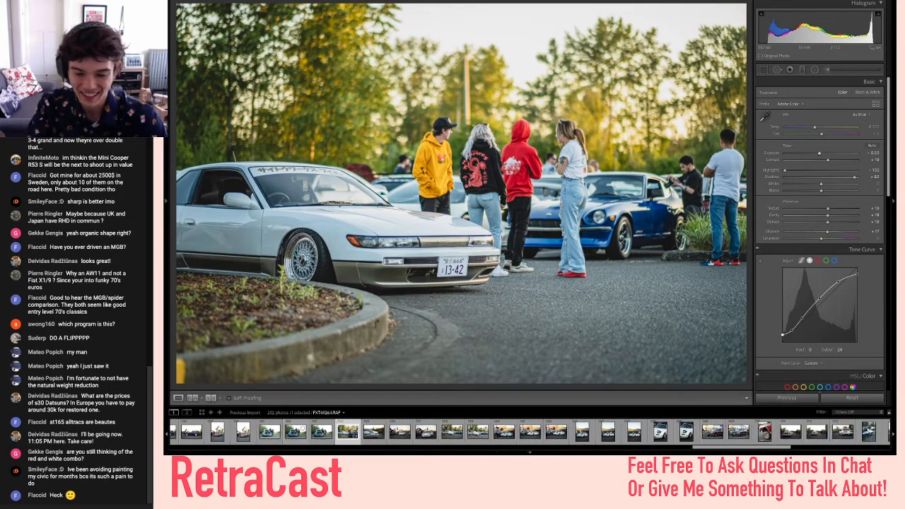
scroll(495, 431, down, 5)
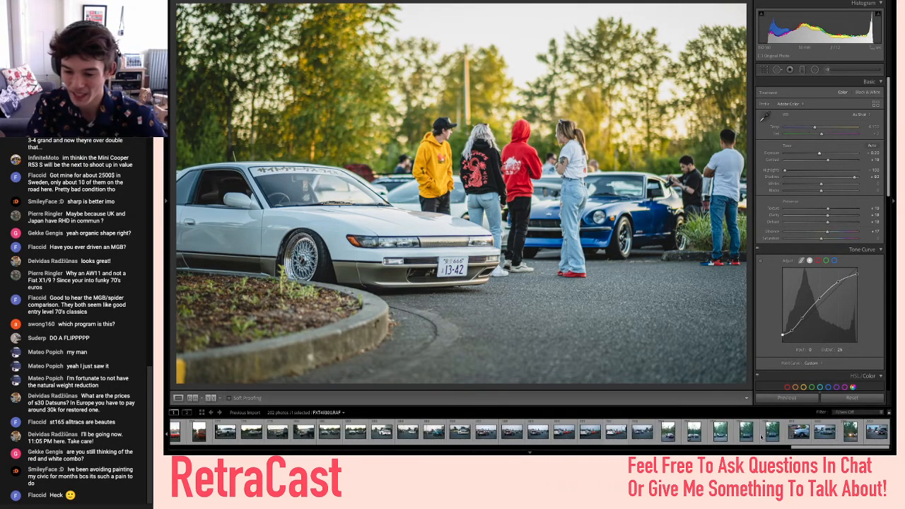
scroll(697, 435, up, 15)
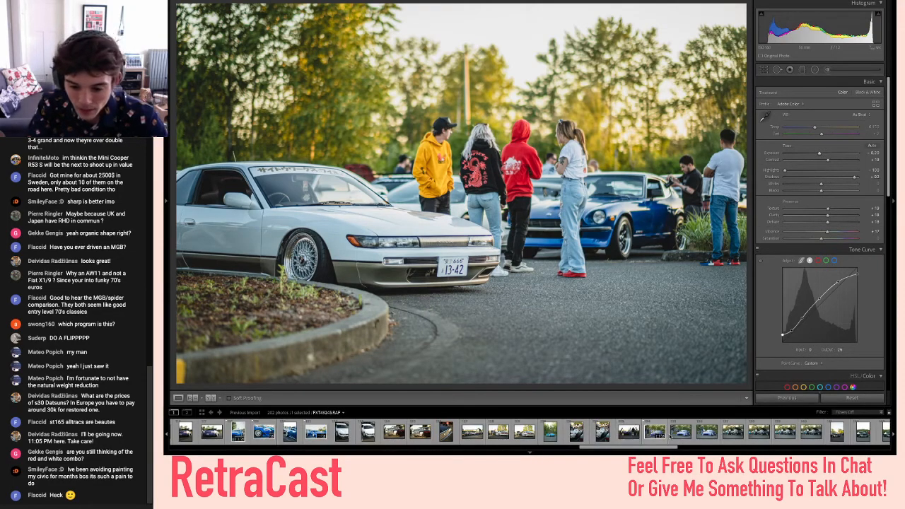
scroll(650, 435, down, 5)
scroll(653, 436, down, 5)
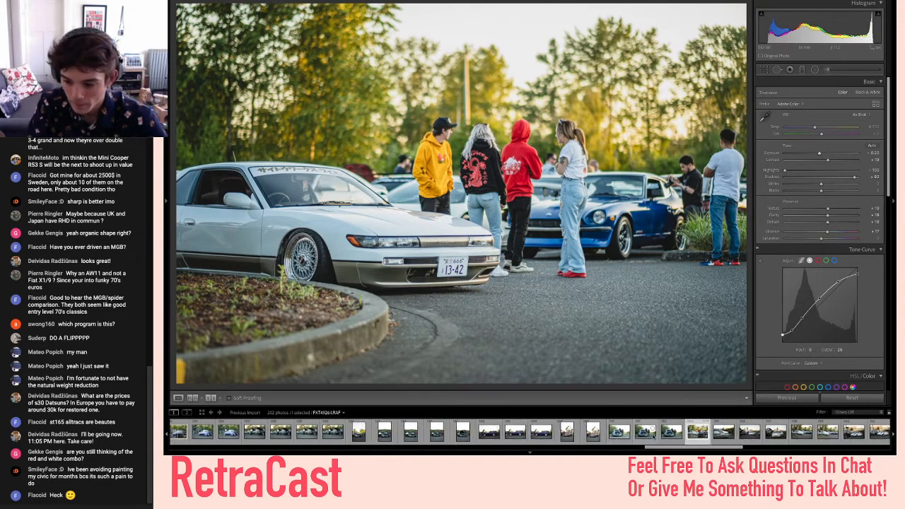
key(super+shift+c)
key(Return)
- Try the copied develop settings on the shallow-focus shot of the white coupe and blue car, and undo the paste
key(Right)
key(Right)
key(Right)
key(Right)
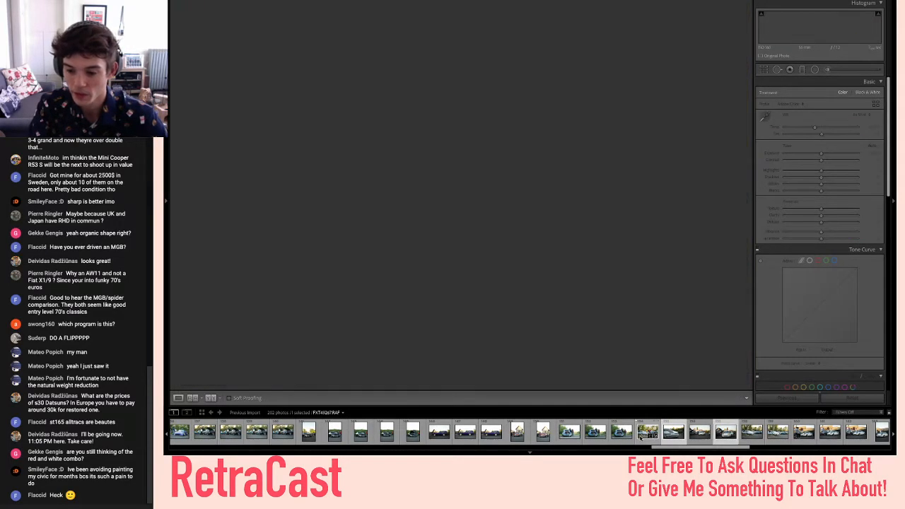
key(Right)
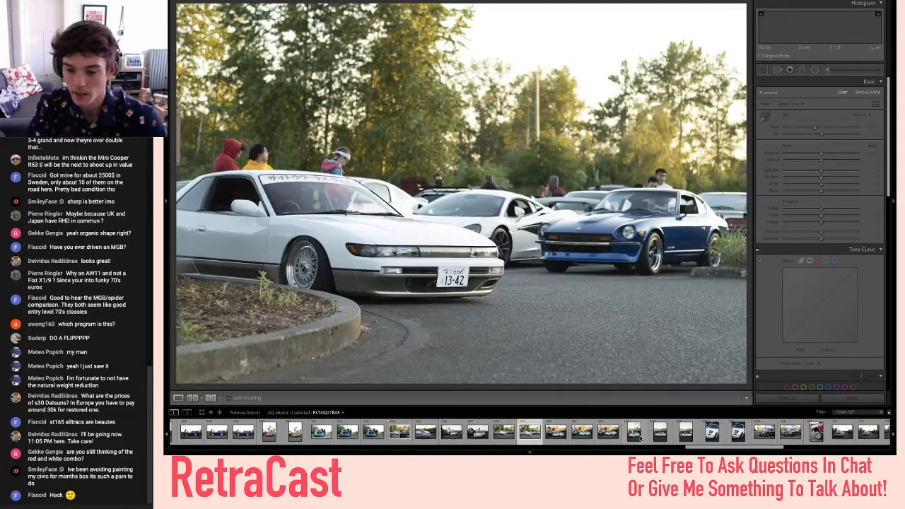
key(Left)
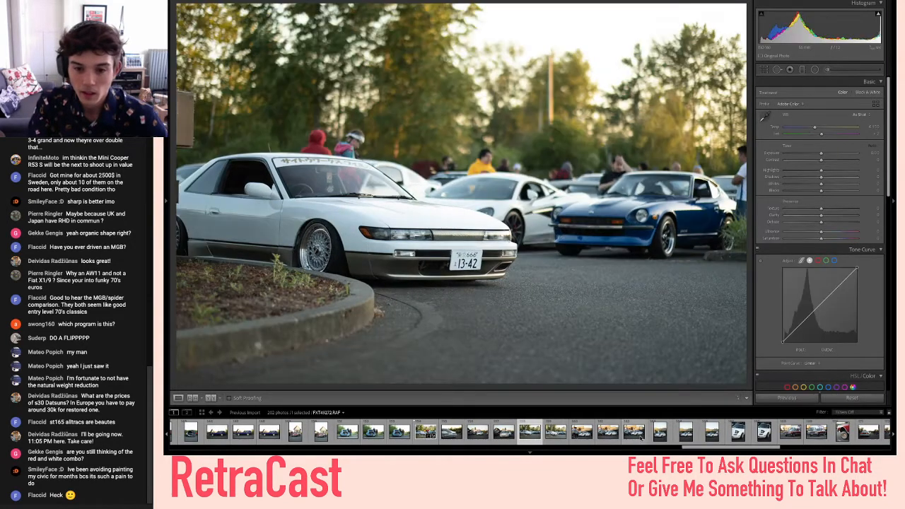
key(ctrl+shift+v)
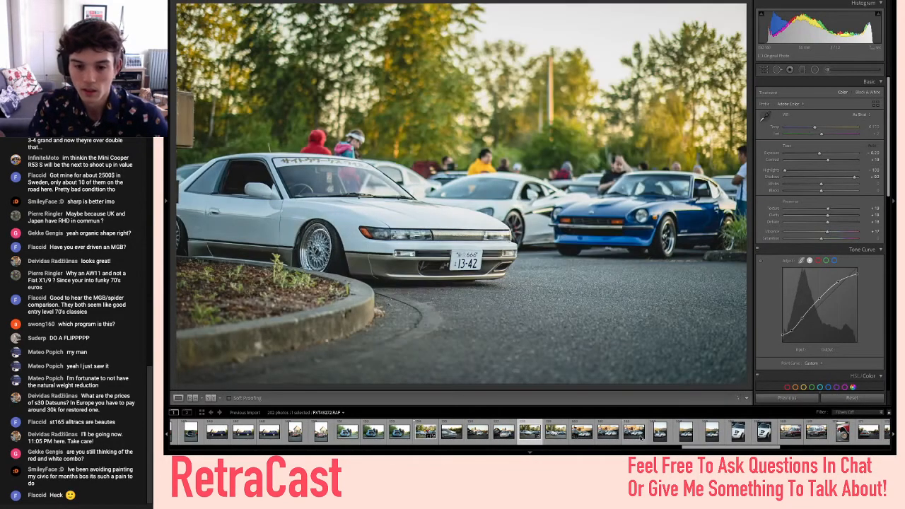
key(ctrl+z)
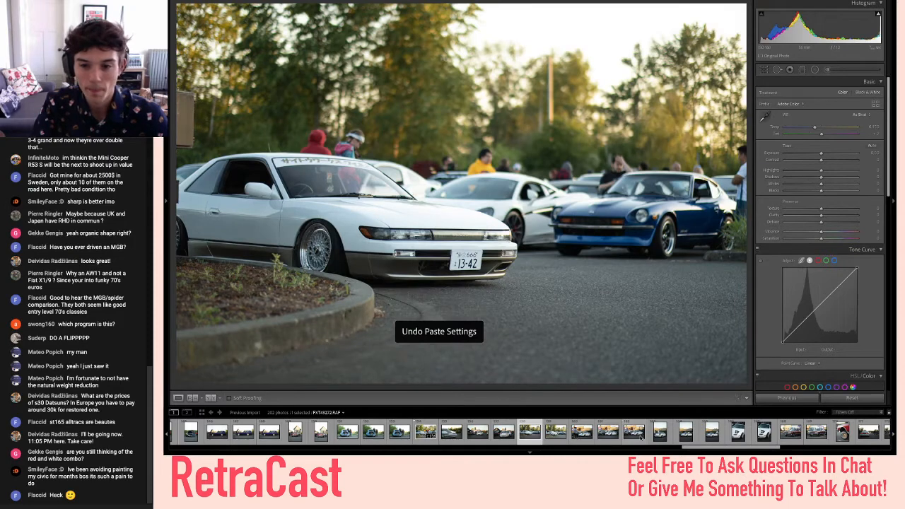
- Compare the two similar shots of the white coupe and blue car, and apply the copied settings to the one with the blurrier background
key(Right)
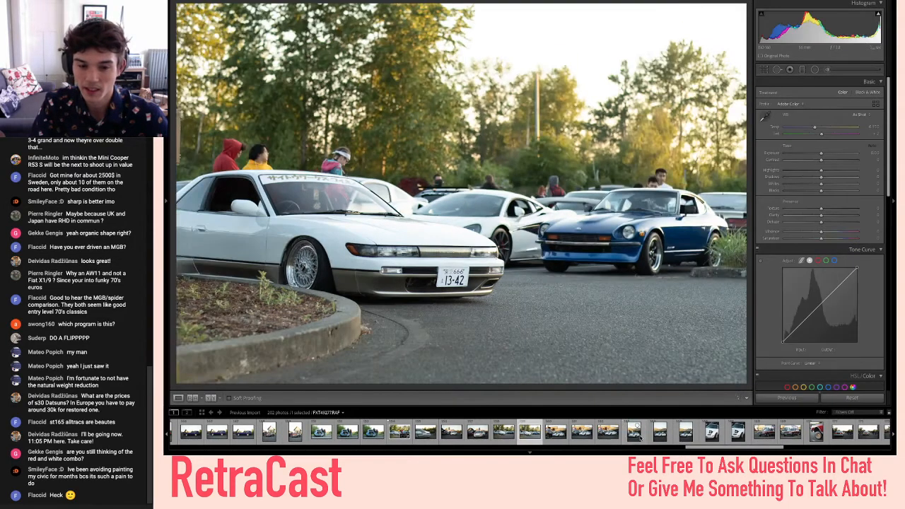
key(Right)
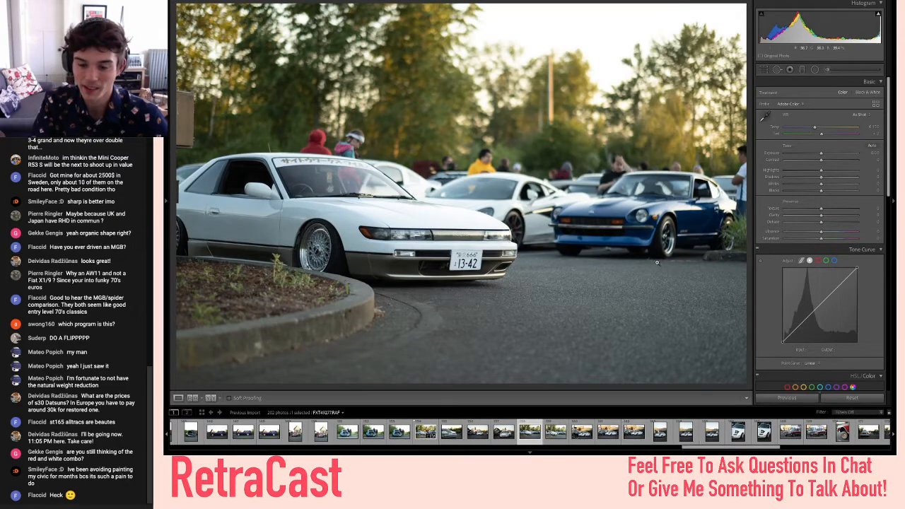
key(Right)
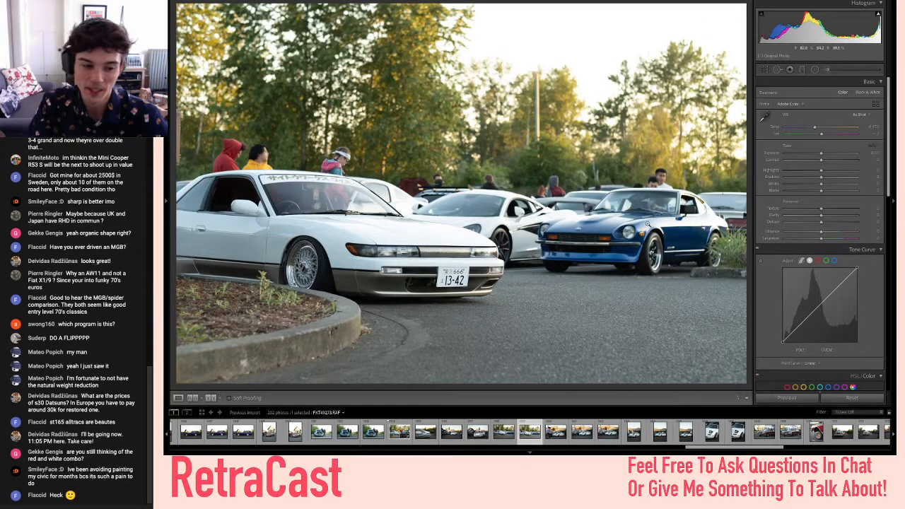
key(Right)
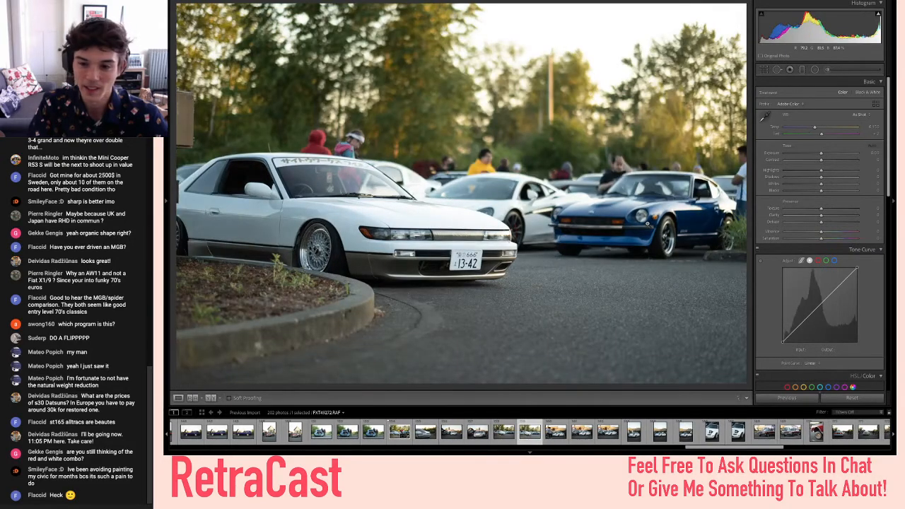
key(Right)
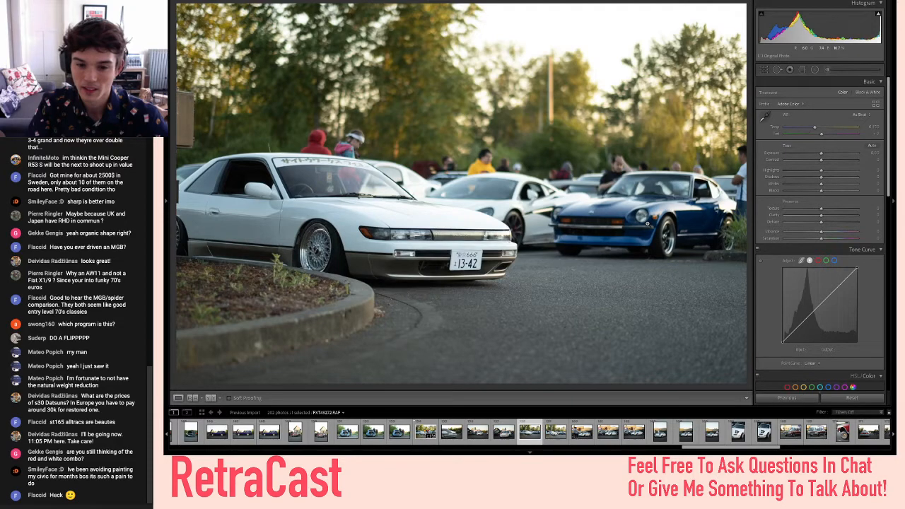
key(Right)
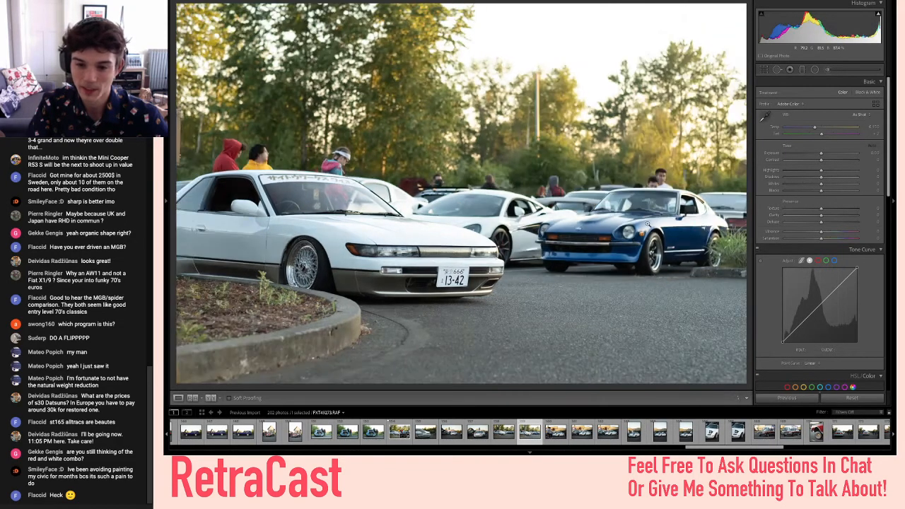
key(Left)
key(Right)
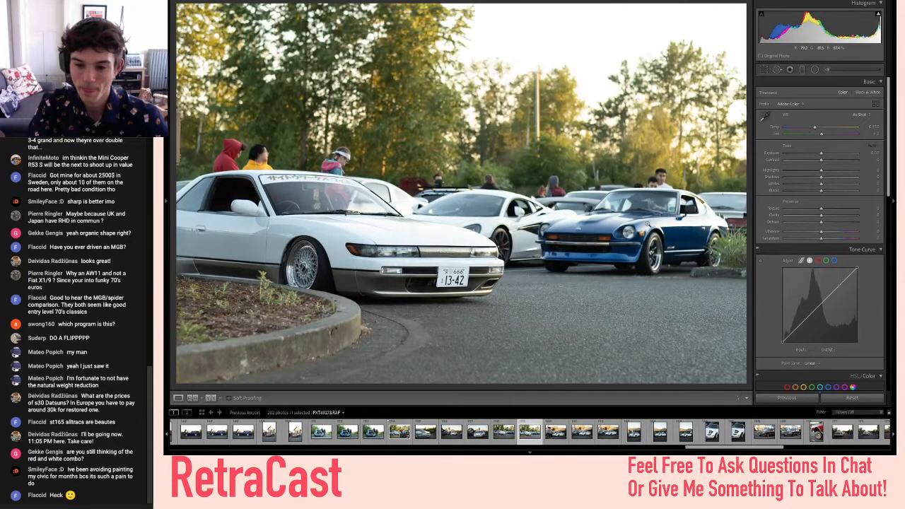
key(Left)
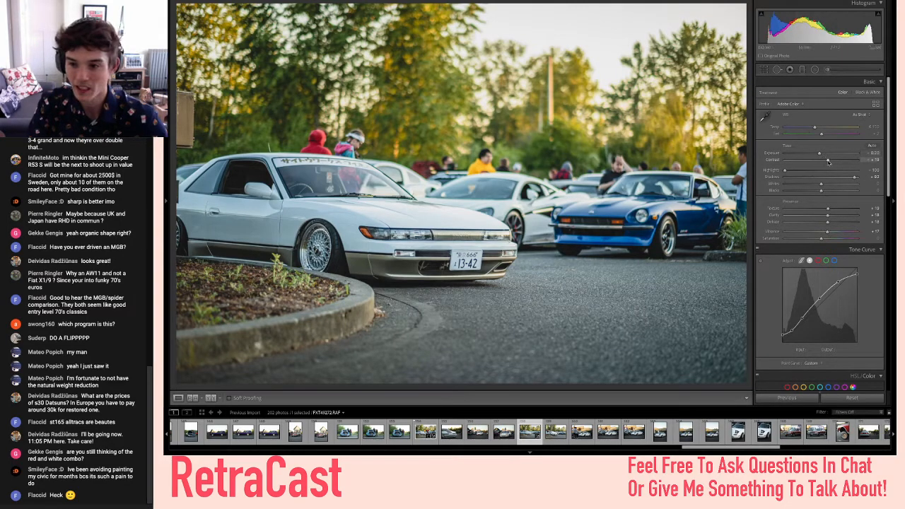
- Straighten the photo with a crop angle of about -0.76, keeping the original aspect ratio
click(765, 70)
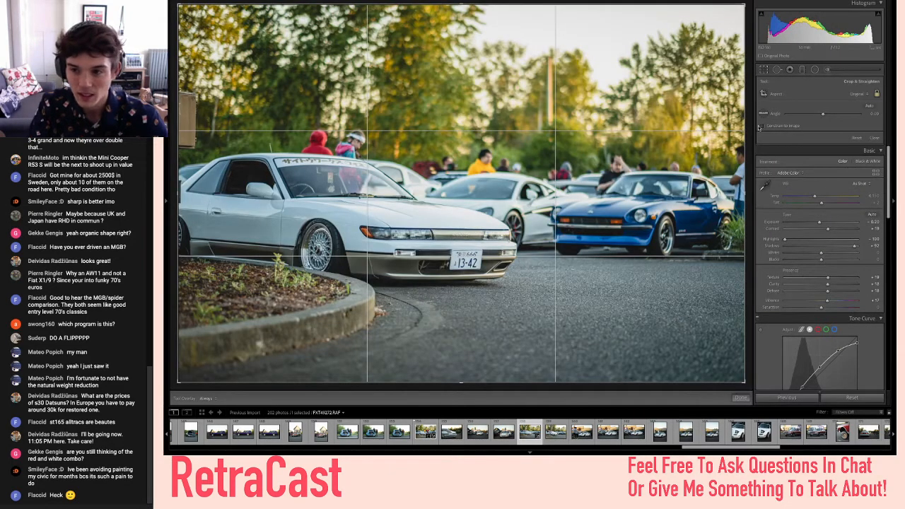
click(824, 115)
drag(823, 116, 823, 115)
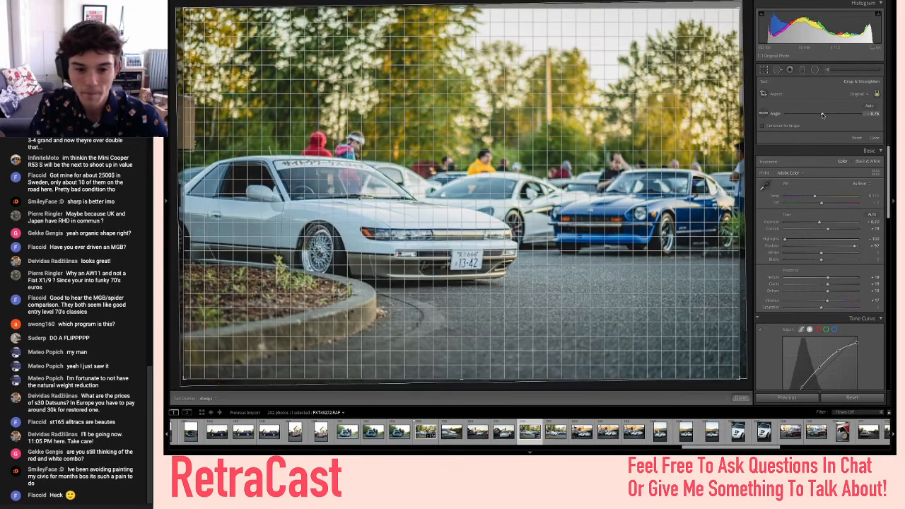
click(875, 137)
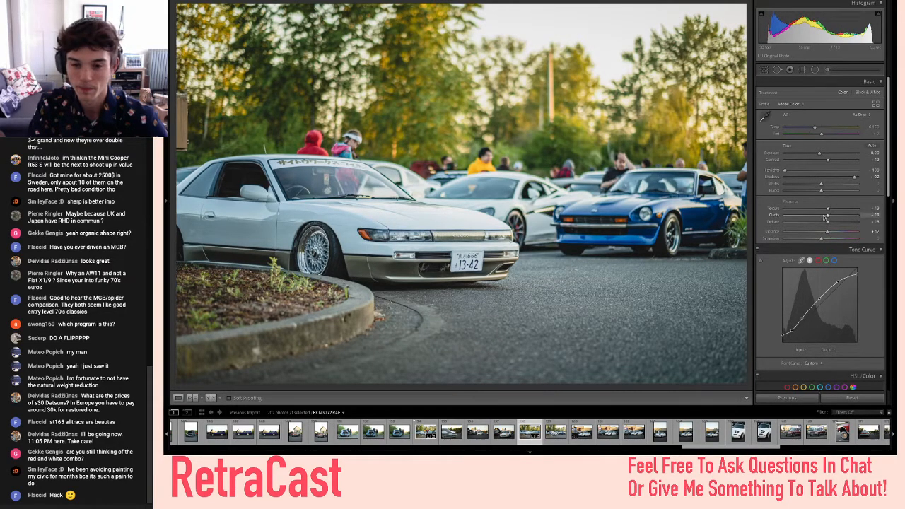
- Flag the photo as a pick, compare it with its unedited version, and reduce Clarity to about +13
key(p)
key(backslash)
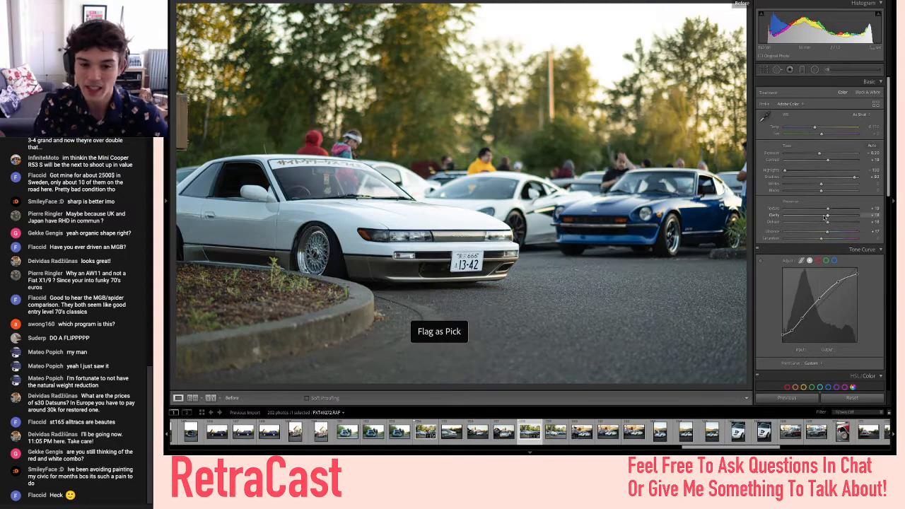
key(backslash)
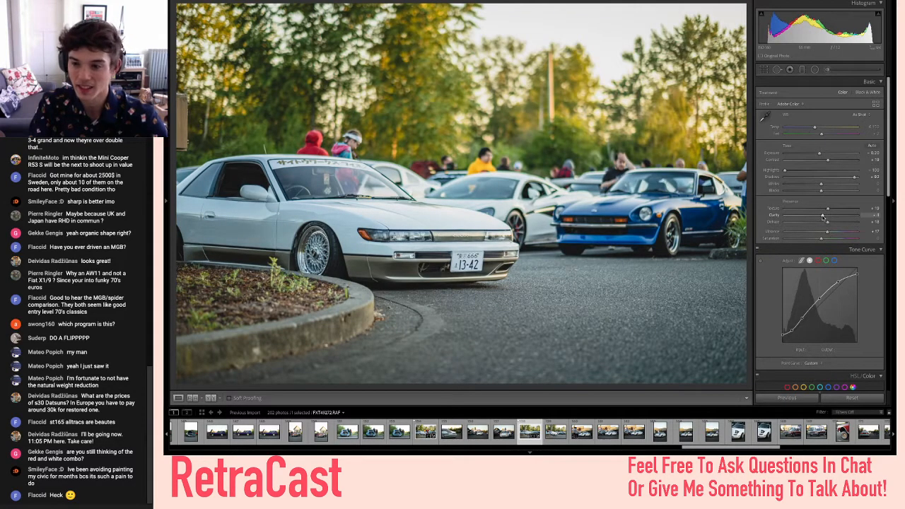
key(ctrl+z)
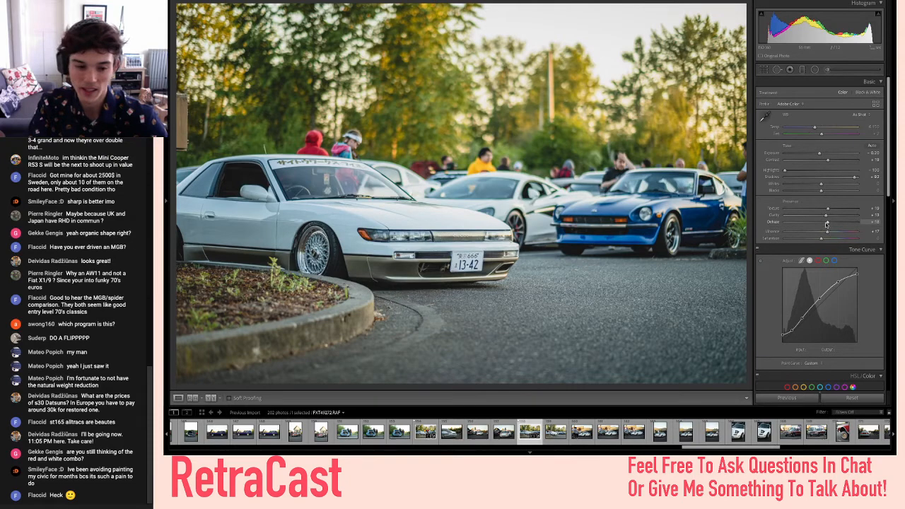
- Crop the straightened photo slightly inward from its lower-left corner at the original aspect ratio and flag it as a pick
scroll(826, 224, down, 1)
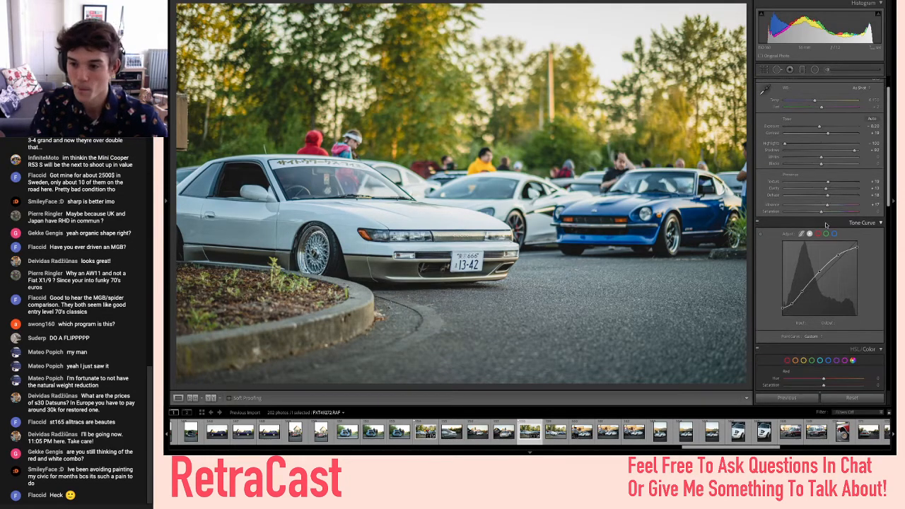
scroll(826, 225, down, 10)
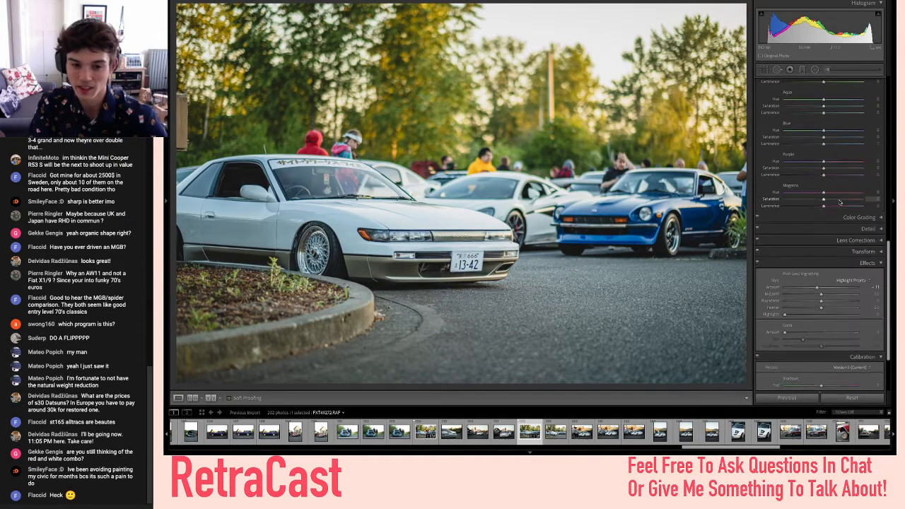
scroll(841, 202, up, 10)
key(r)
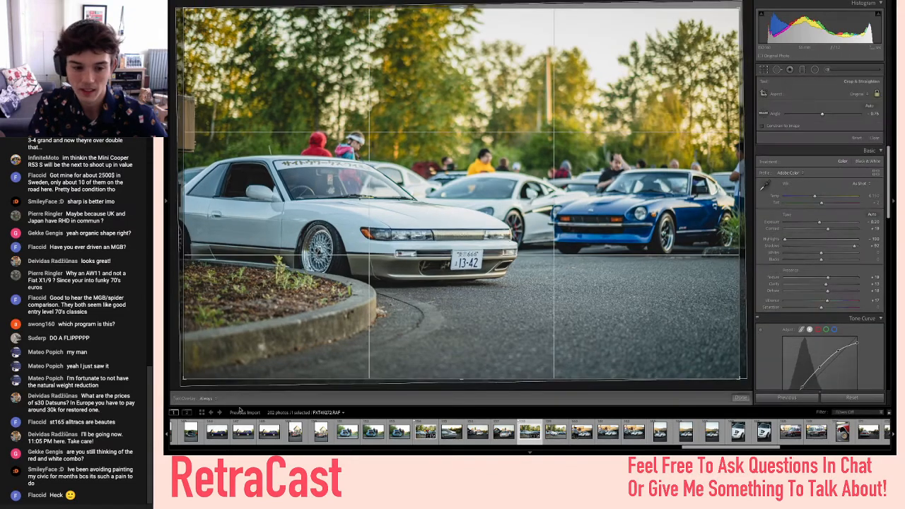
drag(183, 379, 187, 375)
key(Return)
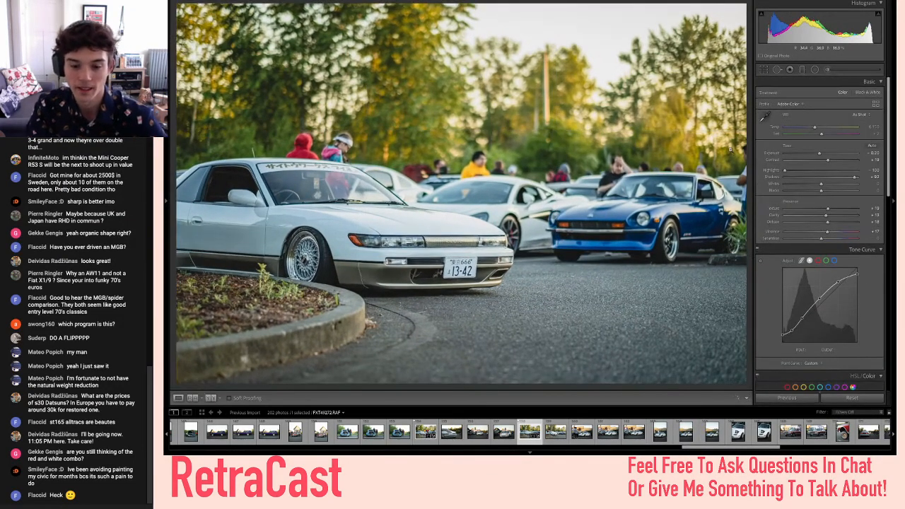
key(p)
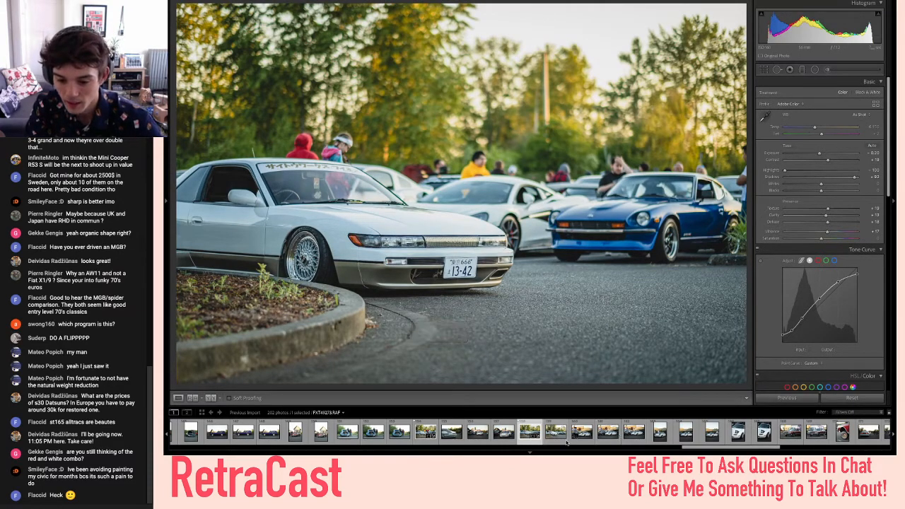
- Open the portrait front view of the red car further along the import, checking it against the following rear view
scroll(563, 441, down, 8)
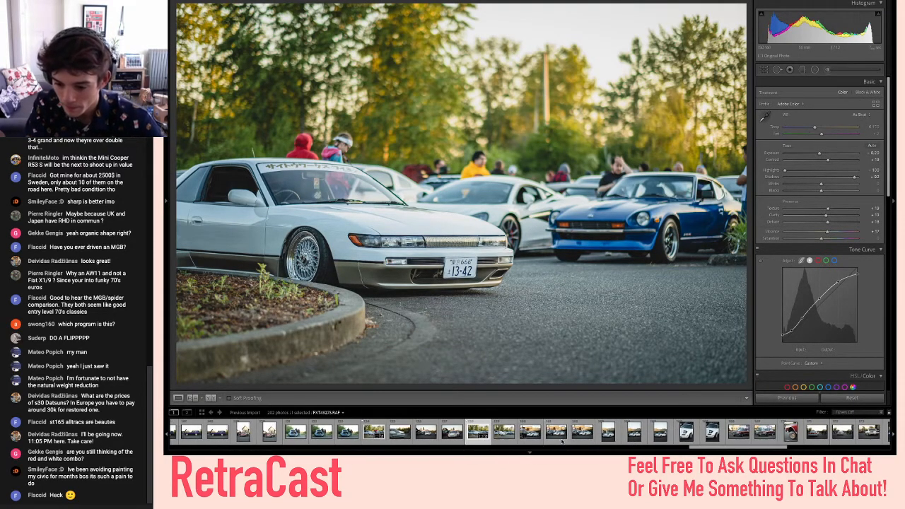
scroll(563, 441, down, 8)
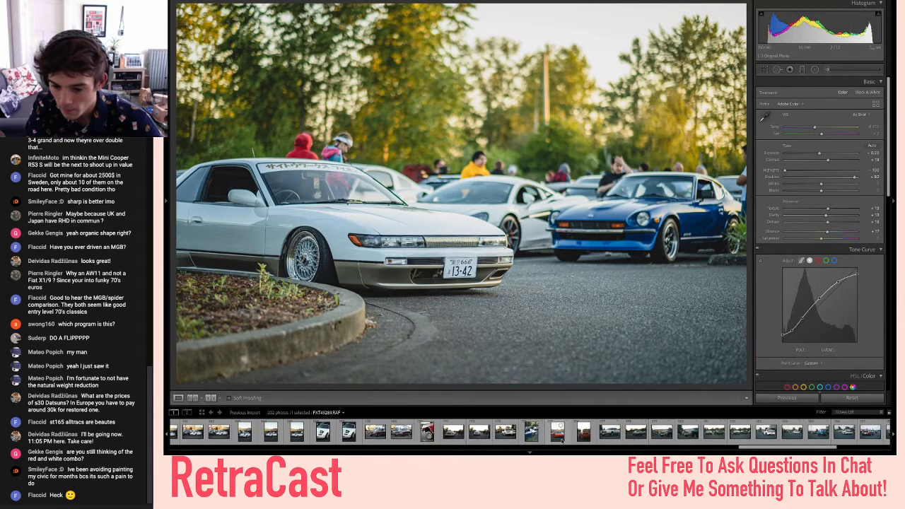
click(562, 439)
key(Right)
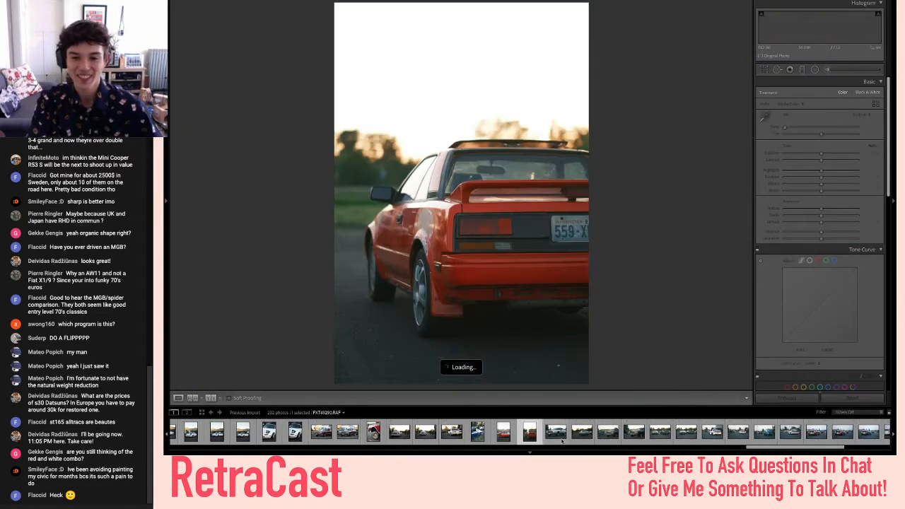
key(Left)
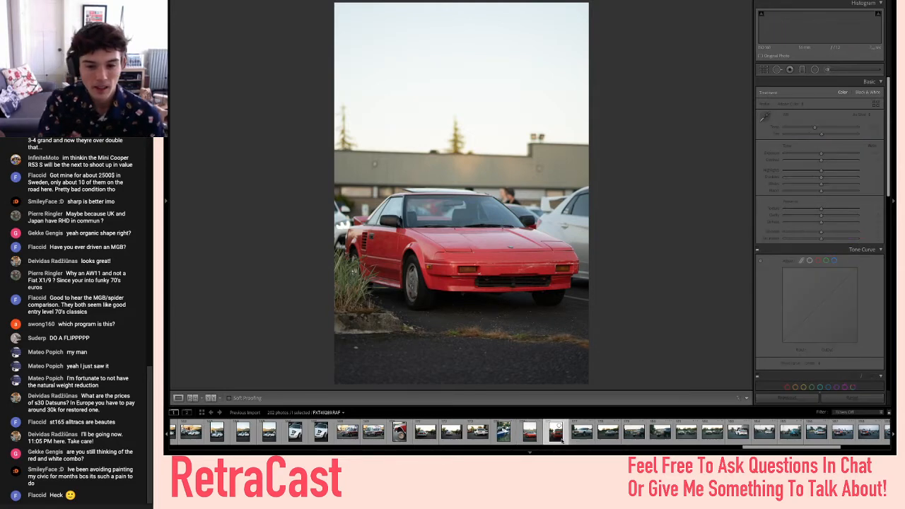
- Open the portrait rear view of the red car and examine the worn paint behind its door at close zoom
click(563, 440)
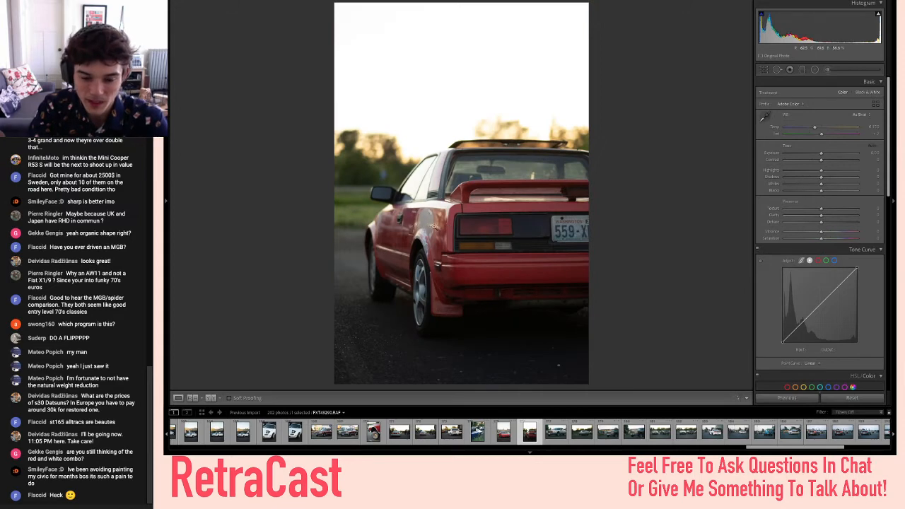
click(435, 227)
drag(509, 230, 552, 207)
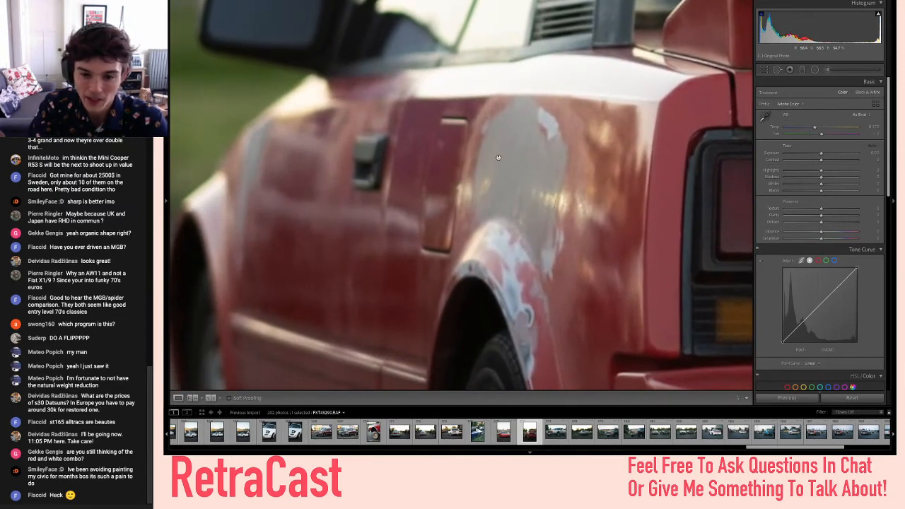
click(522, 194)
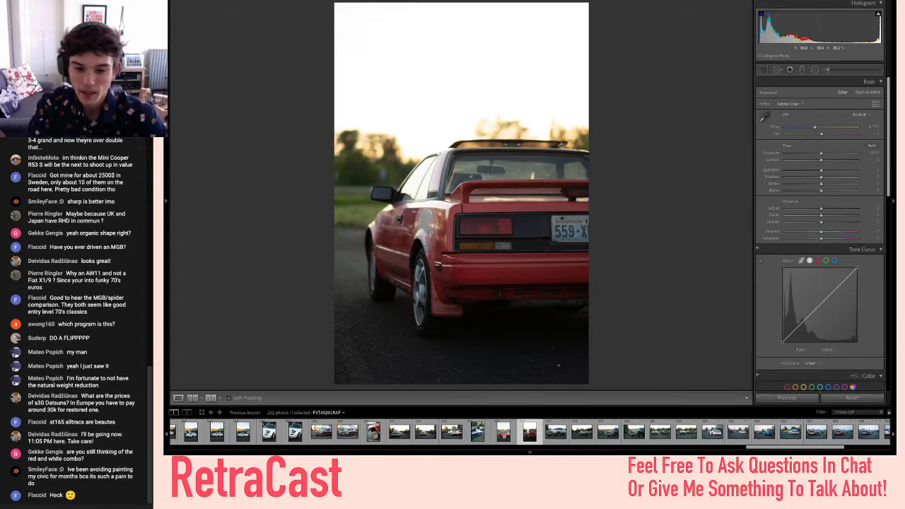
- Return to the portrait front view of the red car and inspect its hood, bumper and grille at close zoom
click(503, 430)
drag(414, 262, 280, 349)
drag(467, 363, 289, 204)
drag(571, 249, 564, 194)
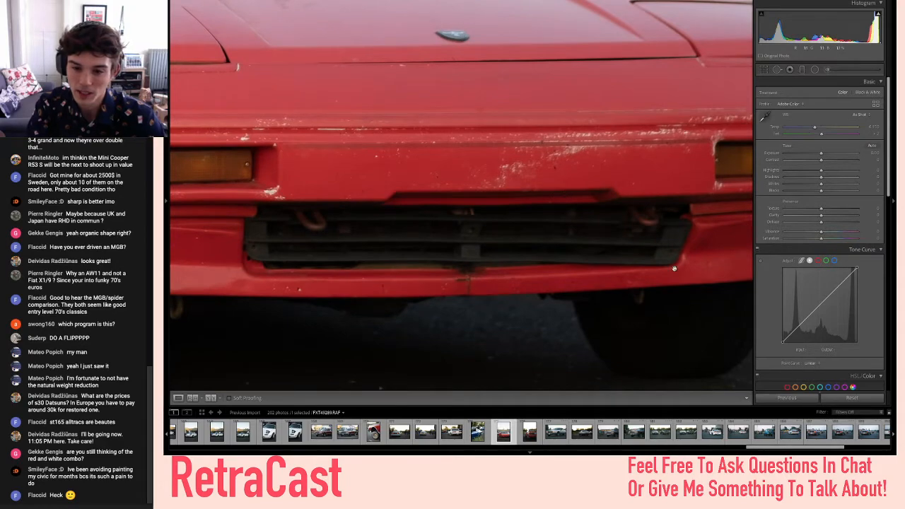
click(506, 250)
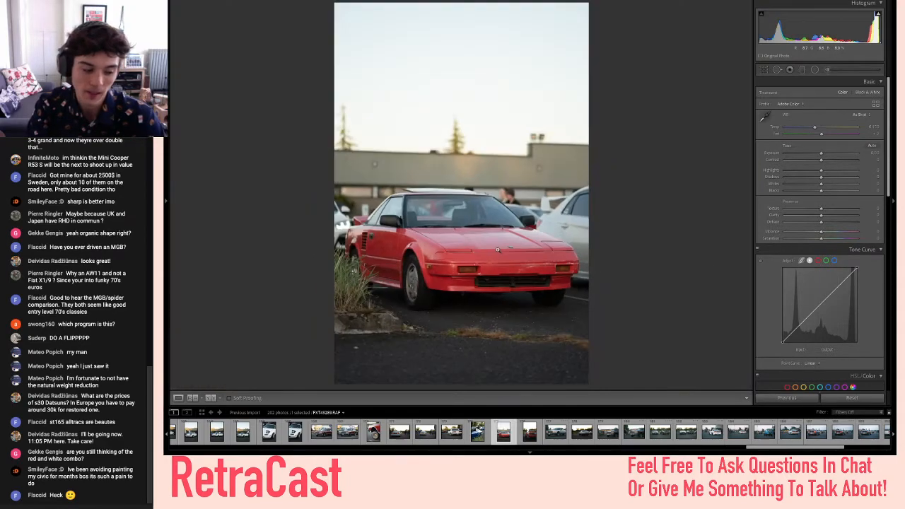
click(429, 231)
click(430, 231)
click(430, 231)
click(430, 231)
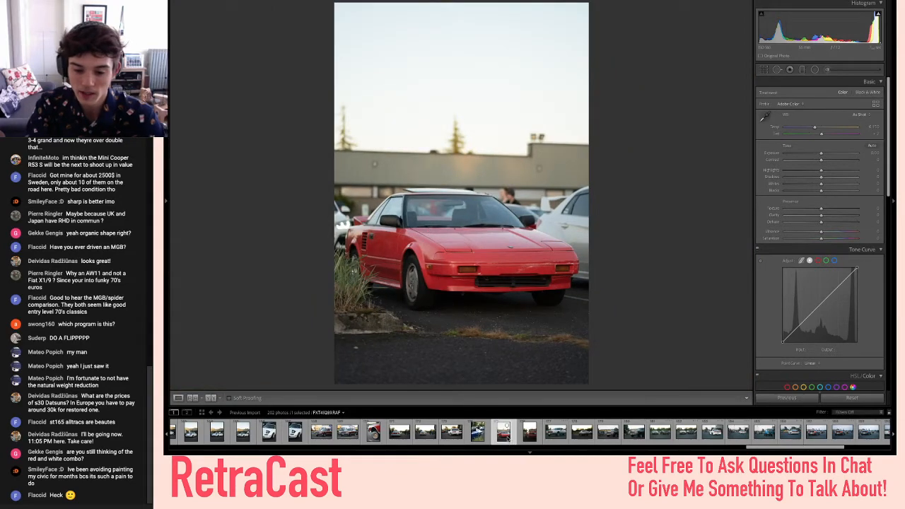
- Return to the start of the import and open the third portrait shot of the truck with a man leaning under its hood
scroll(506, 437, down, 7)
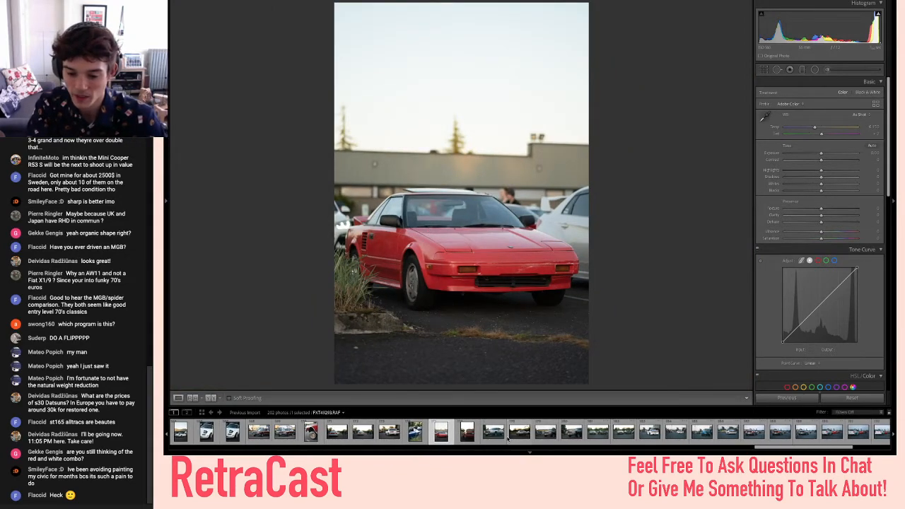
scroll(507, 437, down, 5)
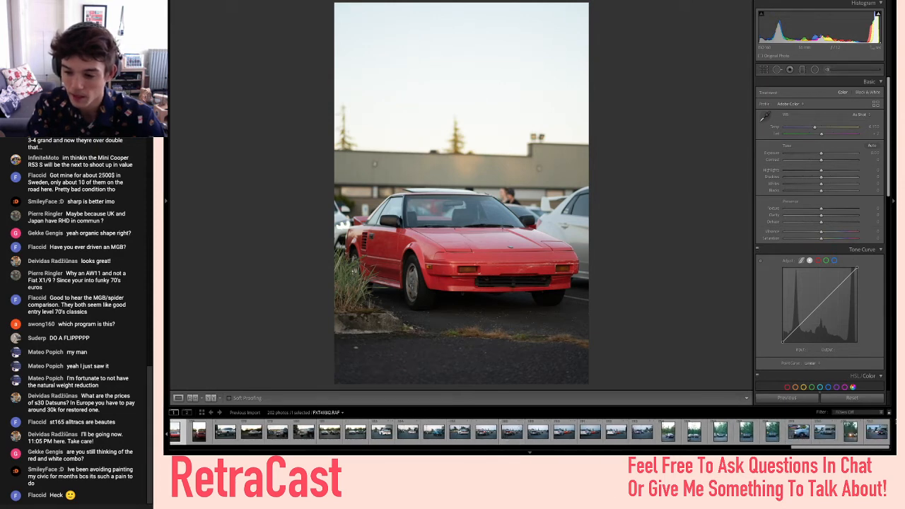
scroll(713, 436, down, 4)
scroll(713, 435, up, 10)
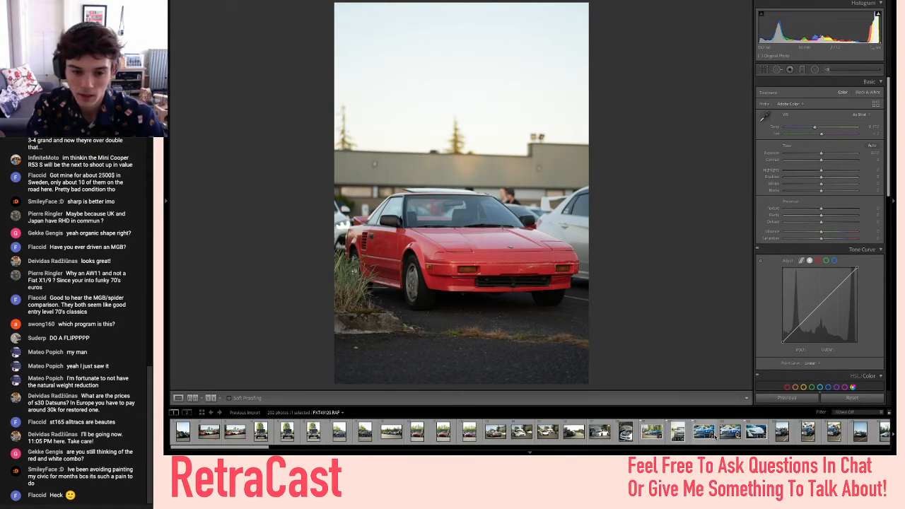
key(Right)
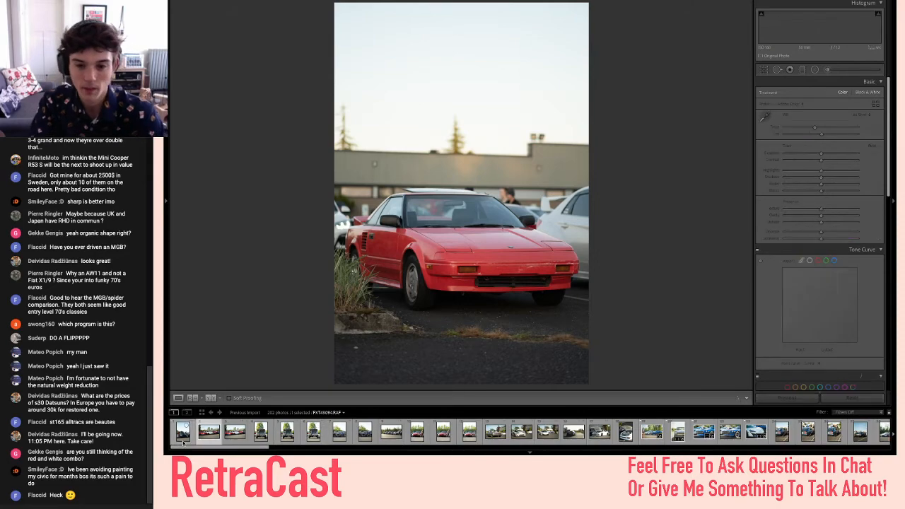
key(Right)
key(Right)
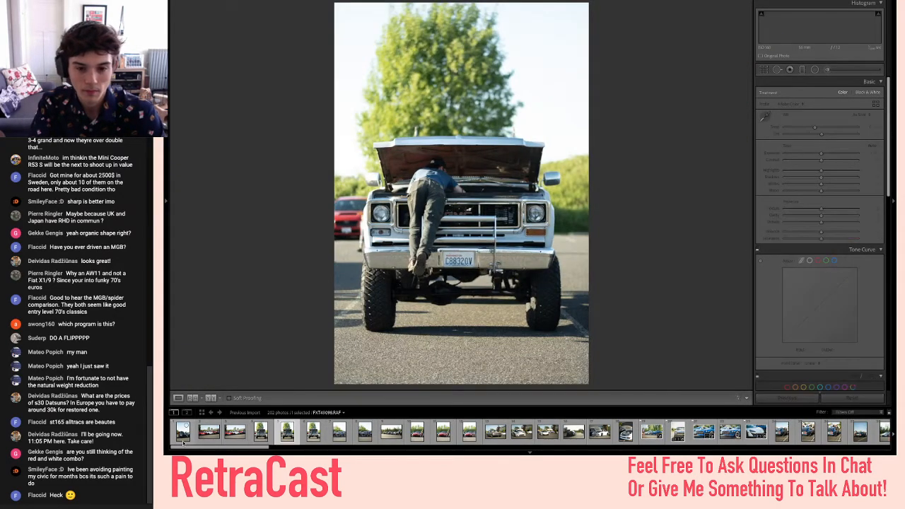
key(Right)
key(Right)
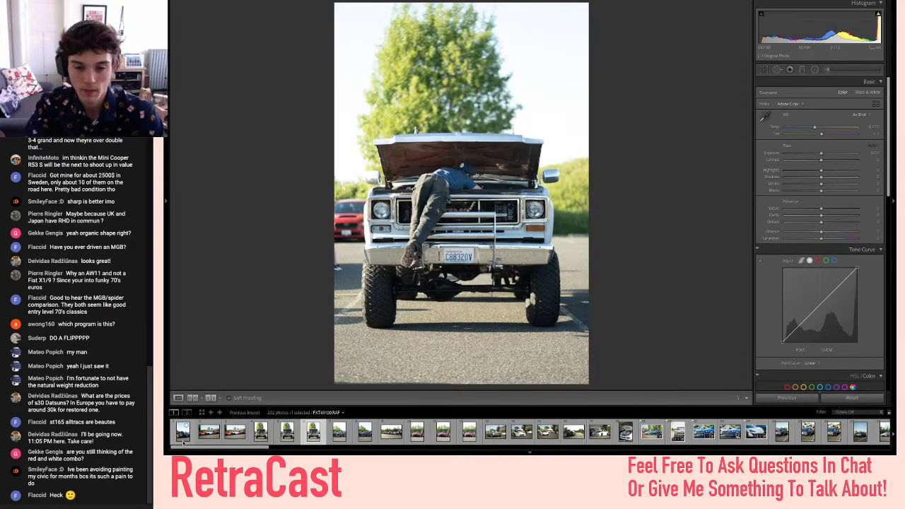
- Straighten the truck photo slightly with the crop angle
click(765, 70)
drag(824, 115, 824, 114)
key(Return)
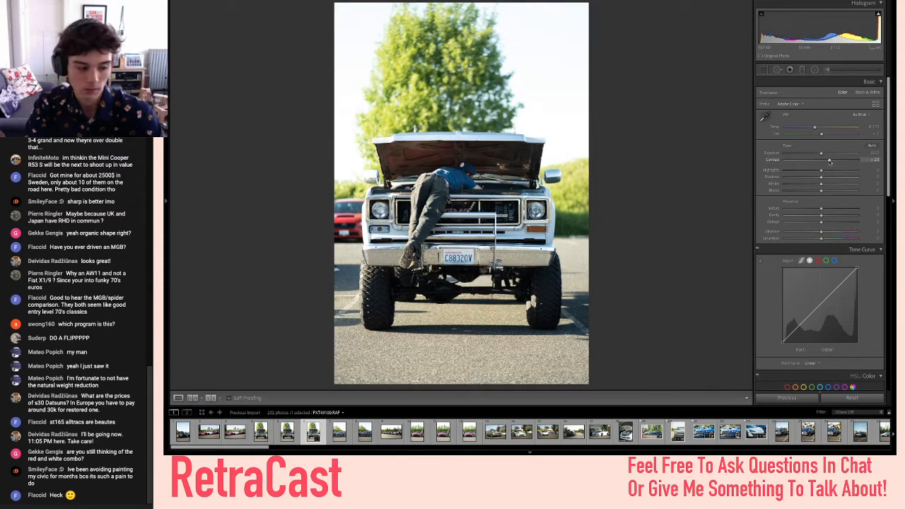
- Set Contrast to about +24, Highlights to -100, Shadows to about +61, Texture to about +16, Clarity to about +22 and Dehaze to about +19
drag(830, 162, 782, 170)
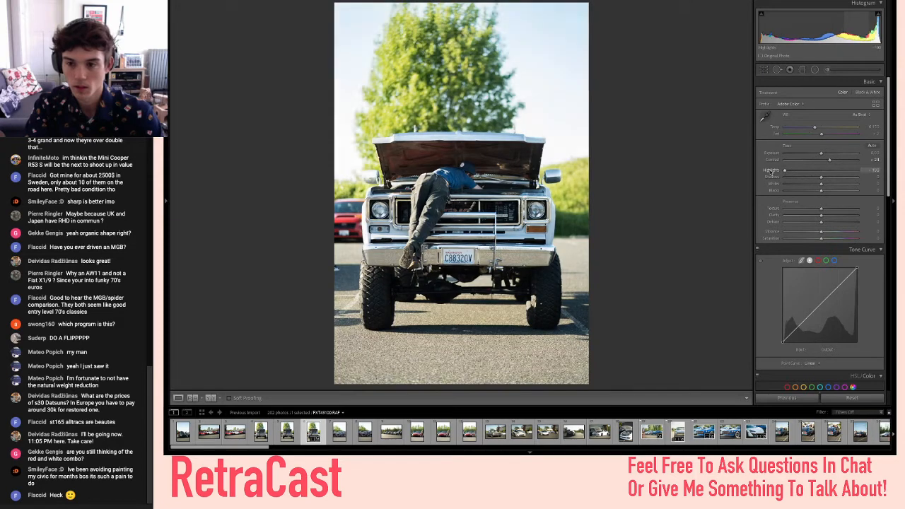
drag(855, 177, 843, 178)
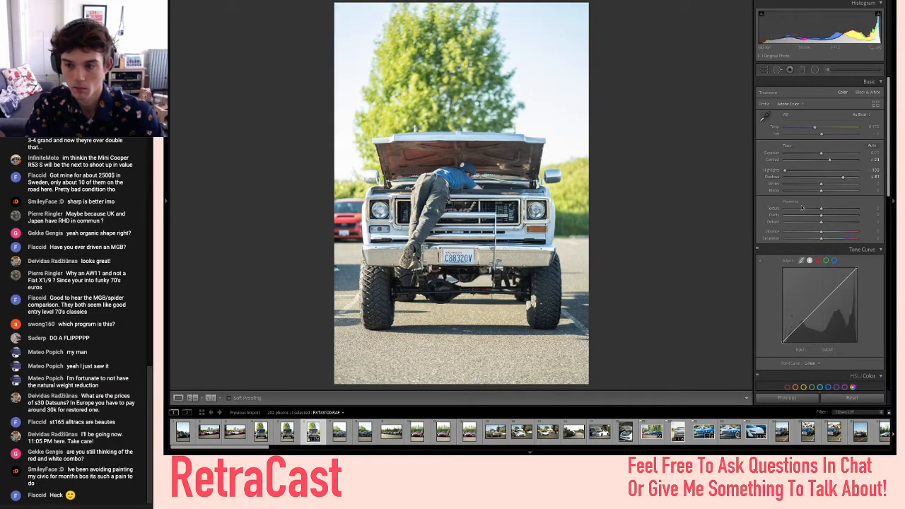
mouse_move(831, 216)
mouse_down()
mouse_move(805, 218)
mouse_move(831, 221)
mouse_move(827, 211)
mouse_up()
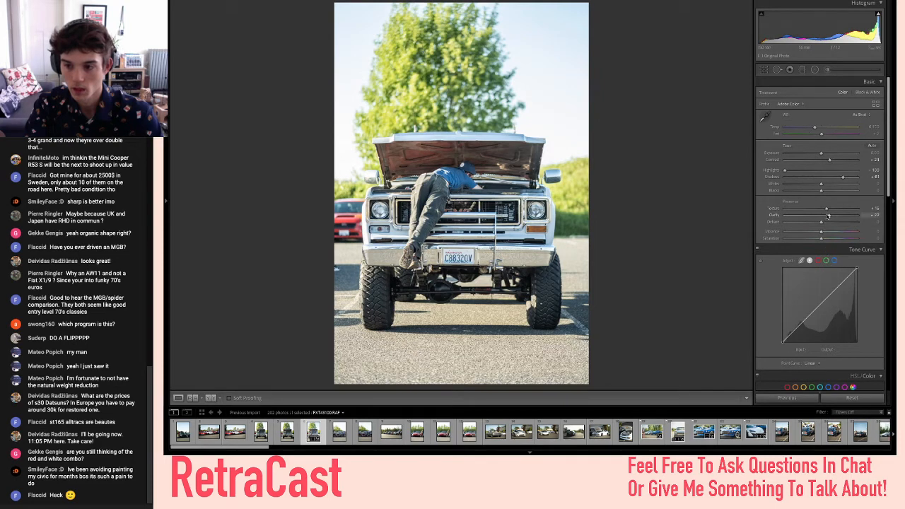
click(828, 223)
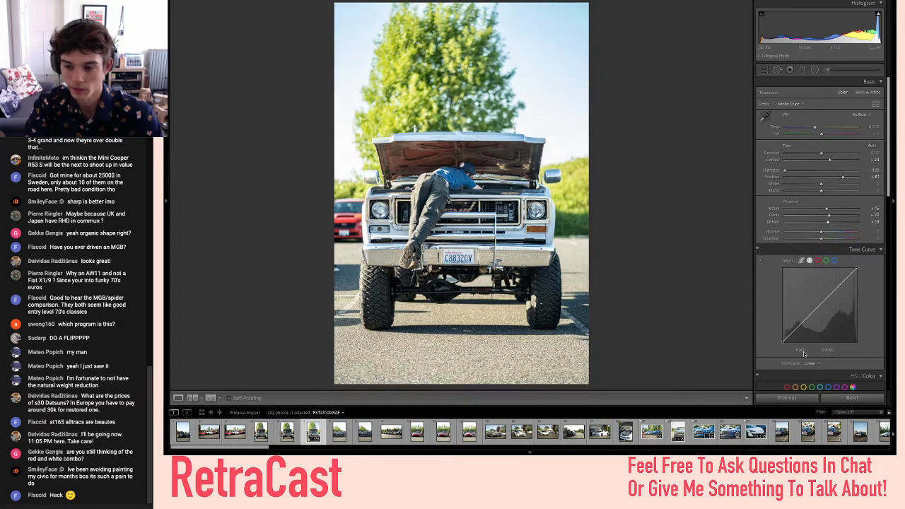
- Shape the tone curve with raised midtones, a lowered white endpoint and the black endpoint lifted to an output of about 32
mouse_move(819, 302)
mouse_down()
mouse_move(820, 289)
mouse_move(821, 297)
mouse_up()
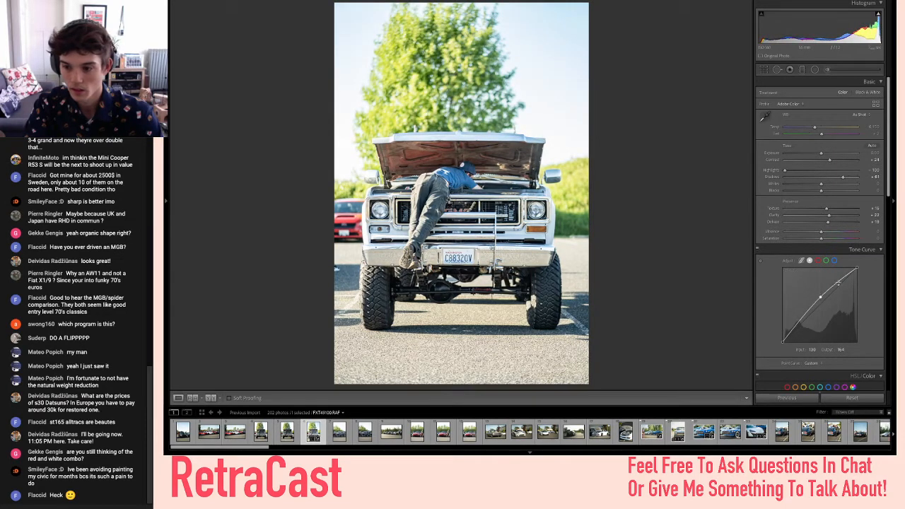
click(840, 283)
drag(858, 270, 857, 276)
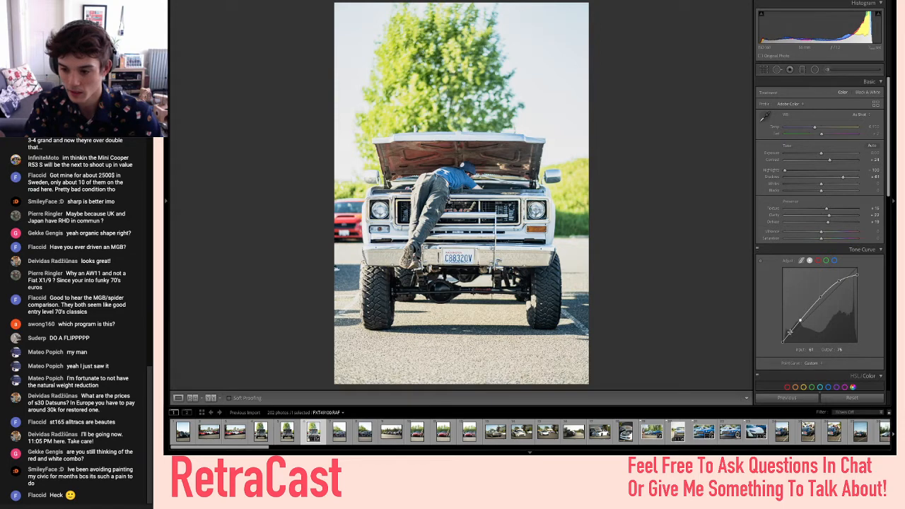
drag(783, 341, 780, 335)
- Lower Exposure to about -0.40 and compare the truck photo with its unedited version
drag(822, 153, 819, 154)
key(backslash)
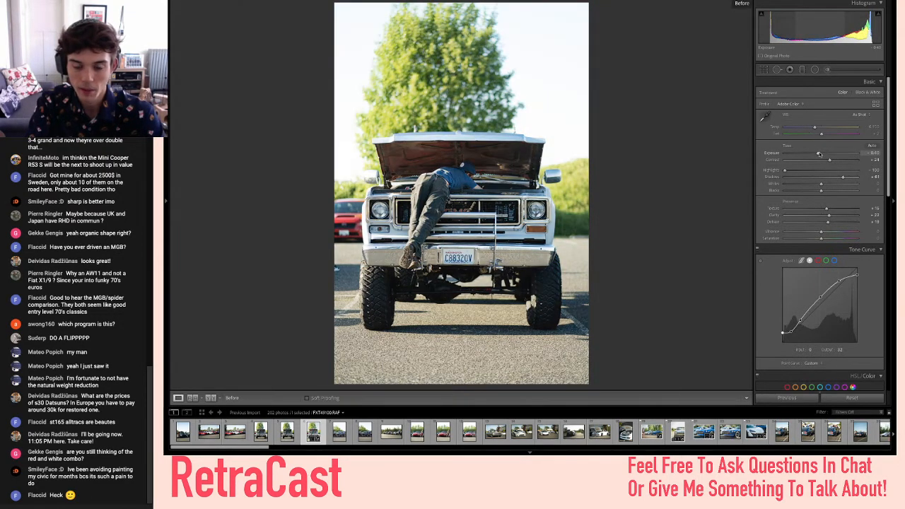
key(backslash)
key(backslash)
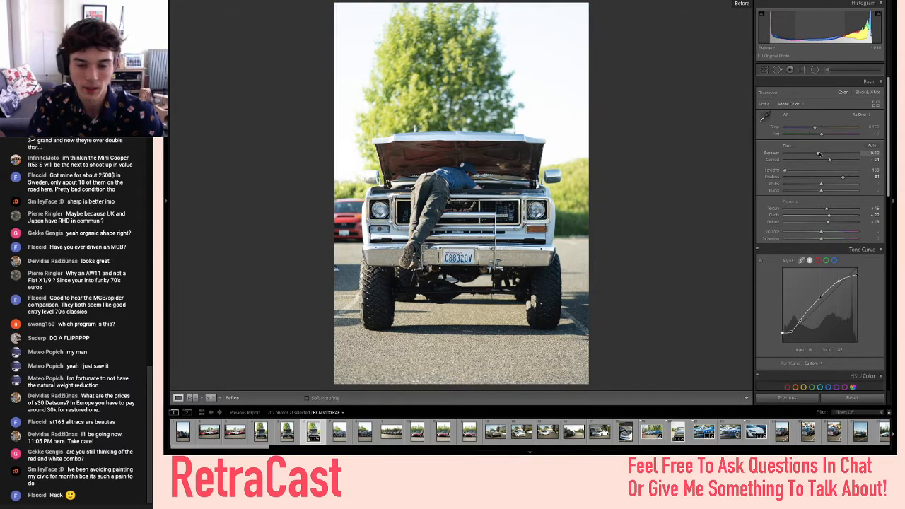
key(backslash)
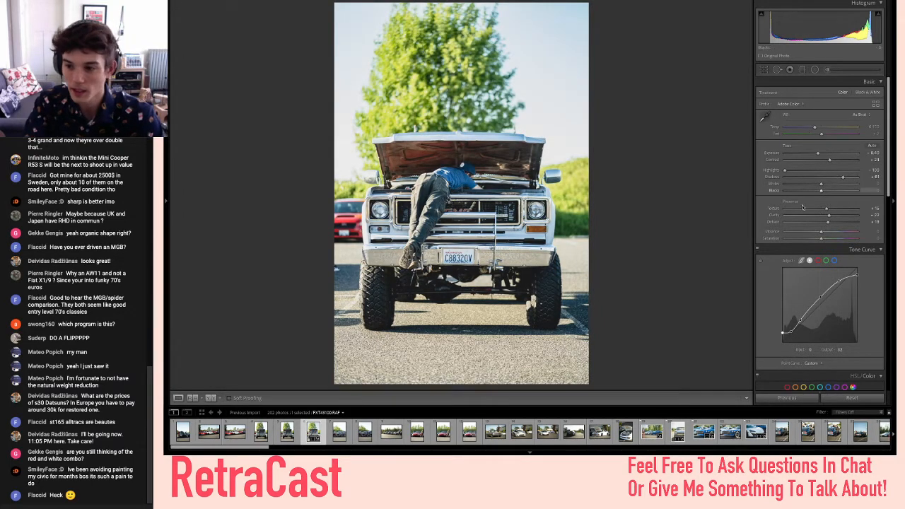
key(backslash)
key(backslash)
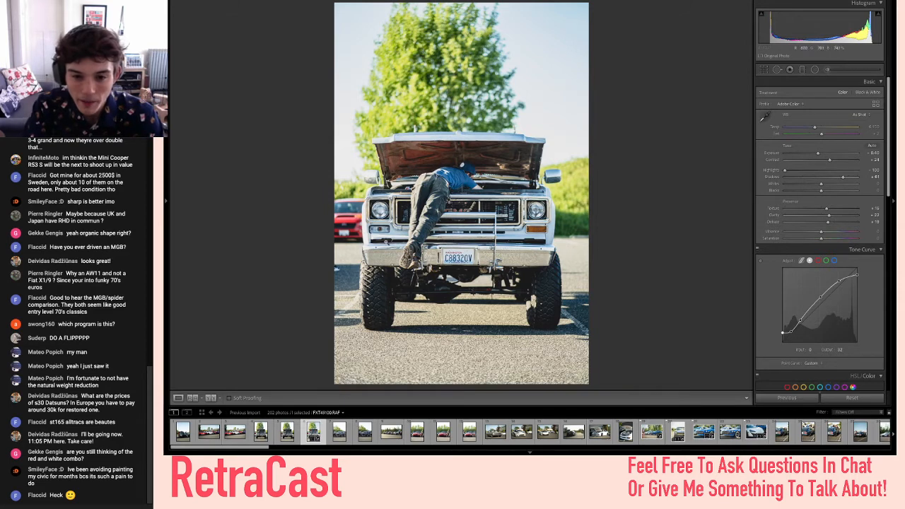
- Reduce Clarity to about +11, check it against the earlier and unedited versions, and flag the truck photo as a pick
drag(825, 217, 824, 216)
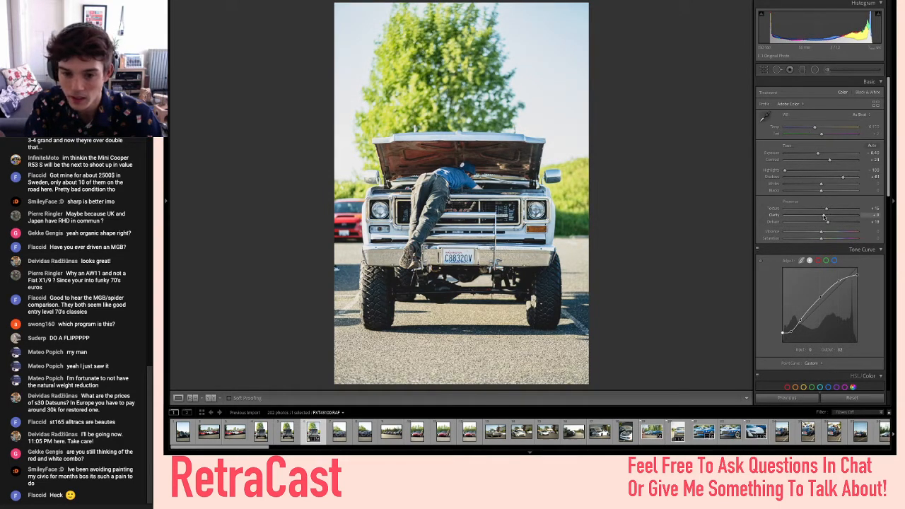
key(backslash)
key(backslash)
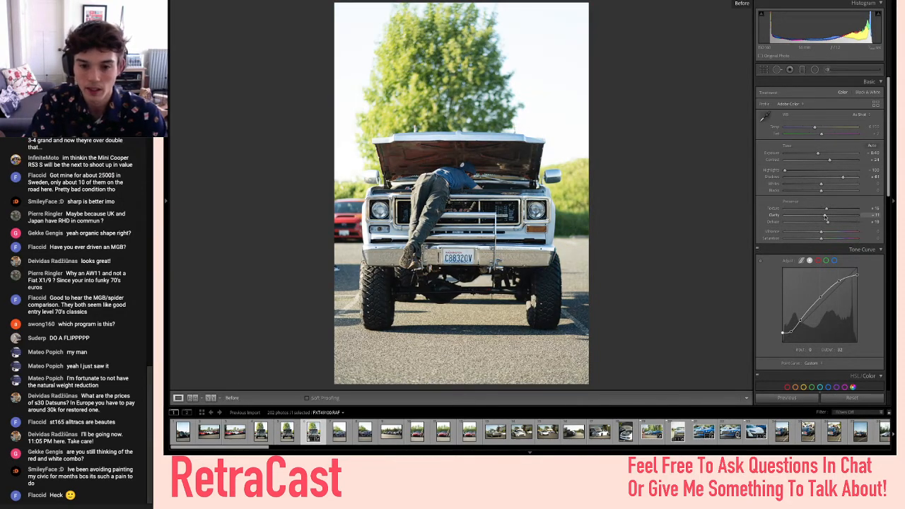
key(ctrl+z)
key(ctrl+y)
key(ctrl+z)
key(ctrl+z)
key(ctrl+y)
key(ctrl+y)
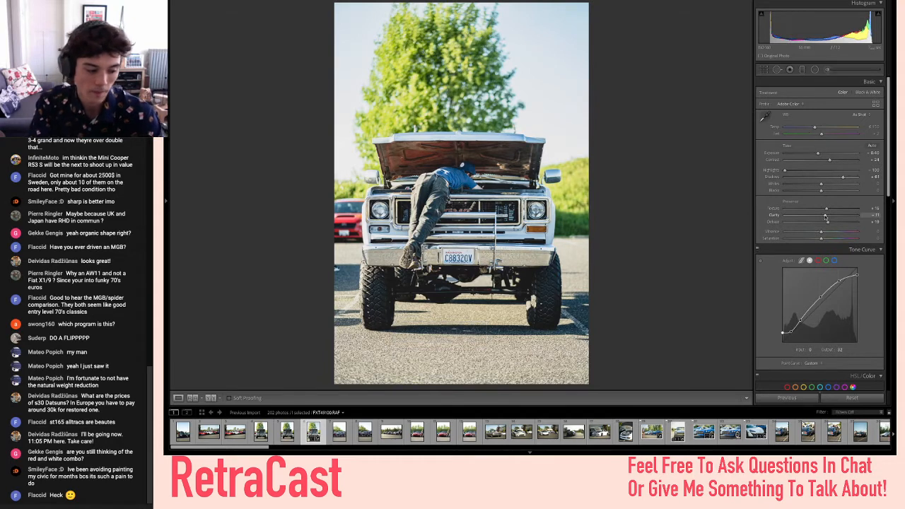
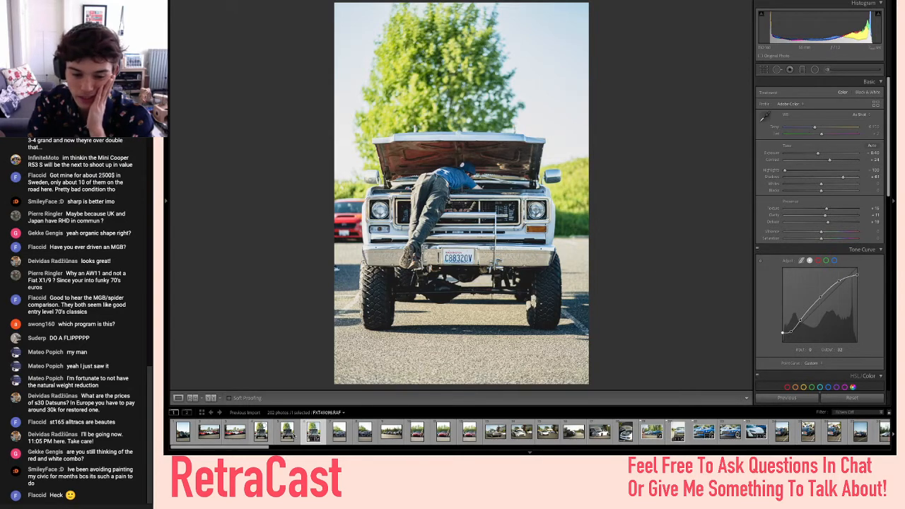
key(p)
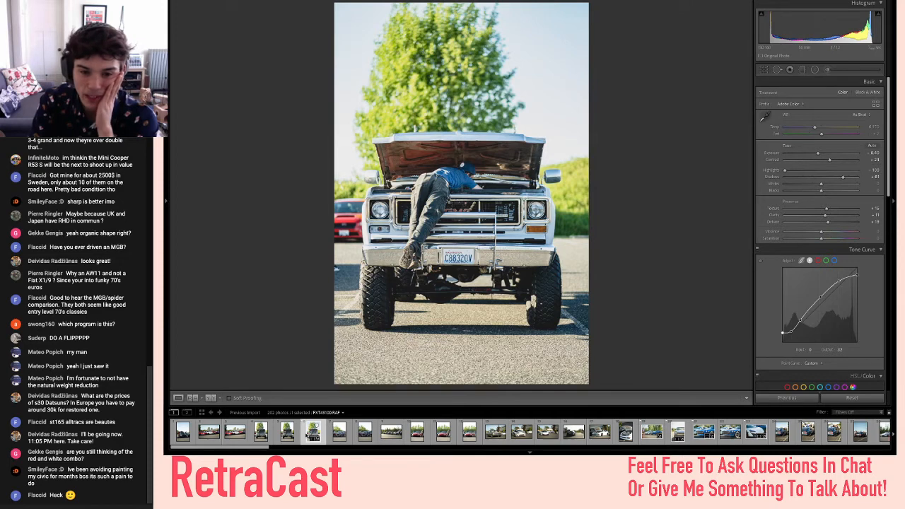
- Open the portrait photo of the red coupe with a capped man leaning on its rear, comparing it with the frame after it
key(Right)
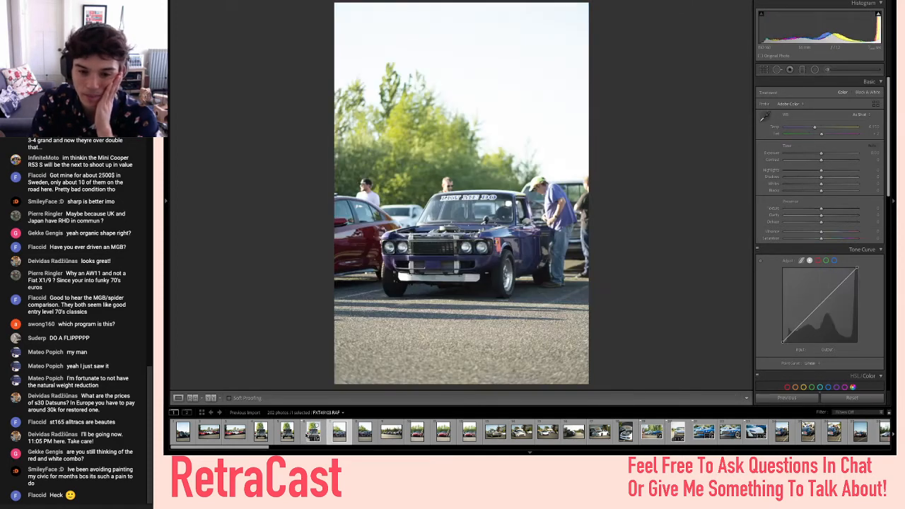
key(Right)
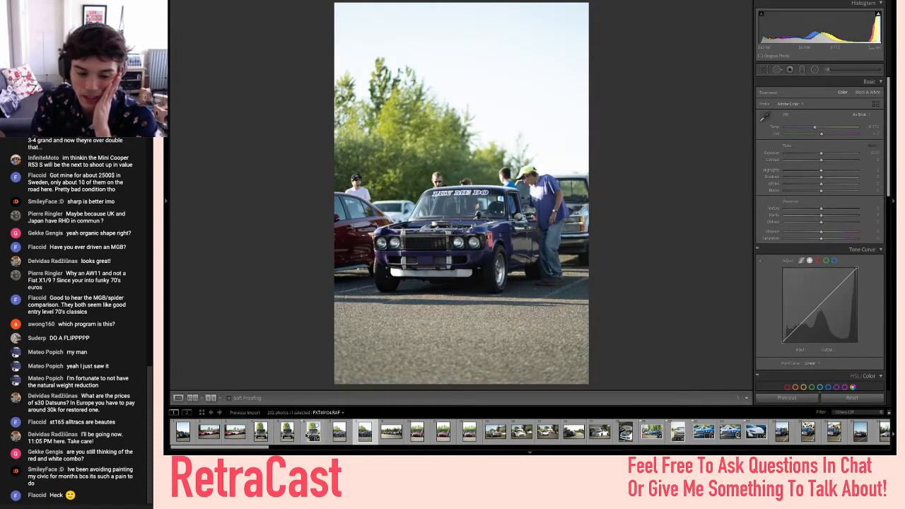
key(Right)
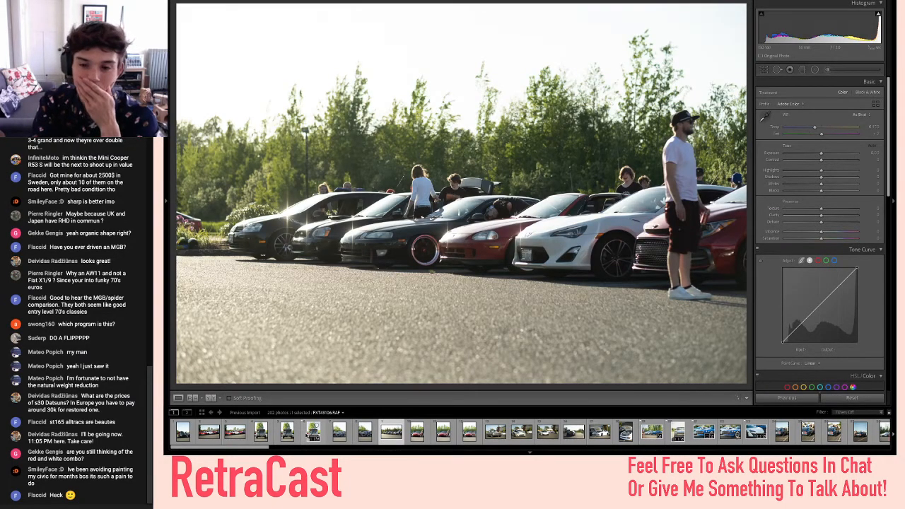
key(Right)
key(Right)
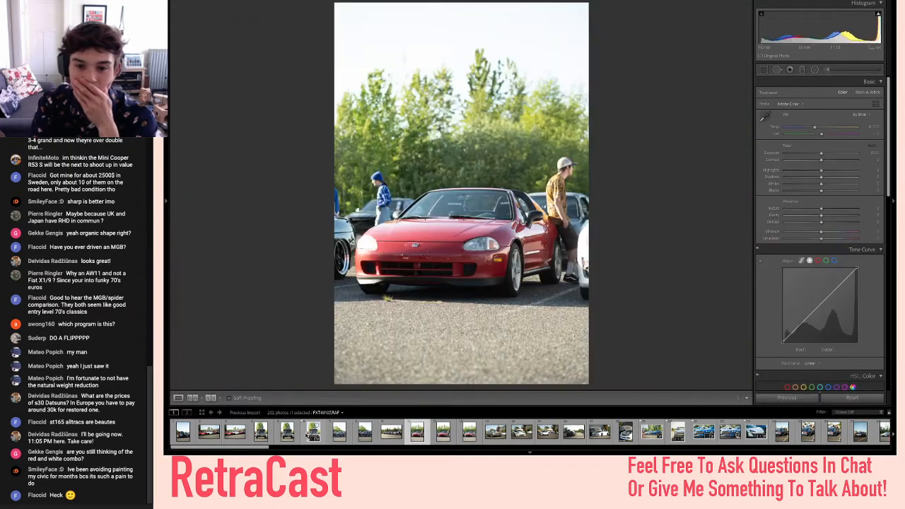
key(Right)
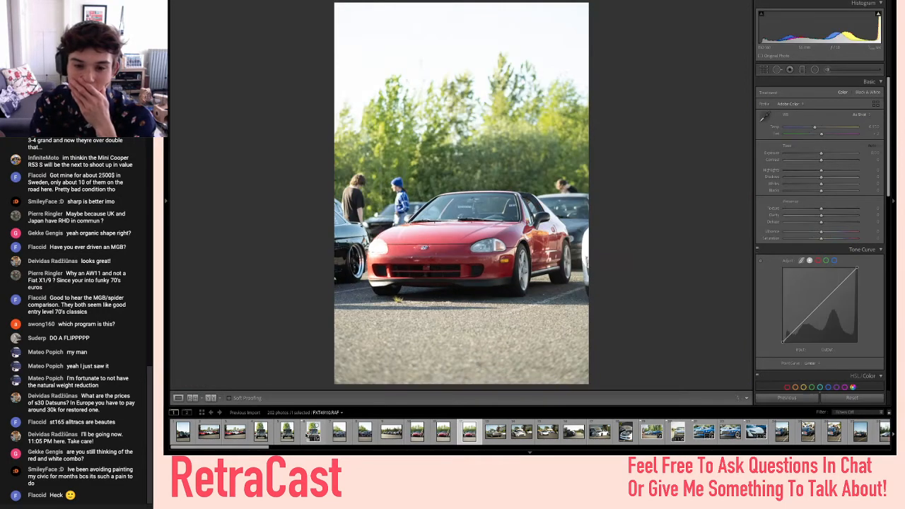
key(Left)
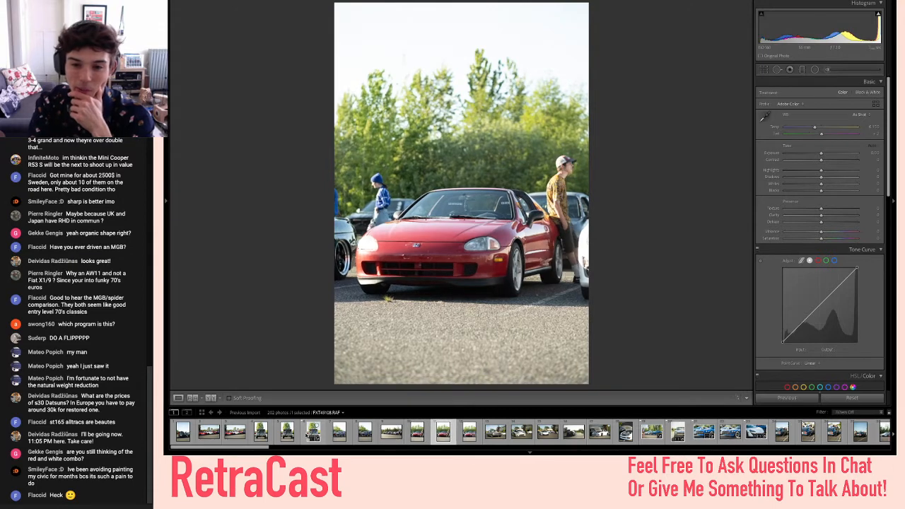
key(Right)
key(Left)
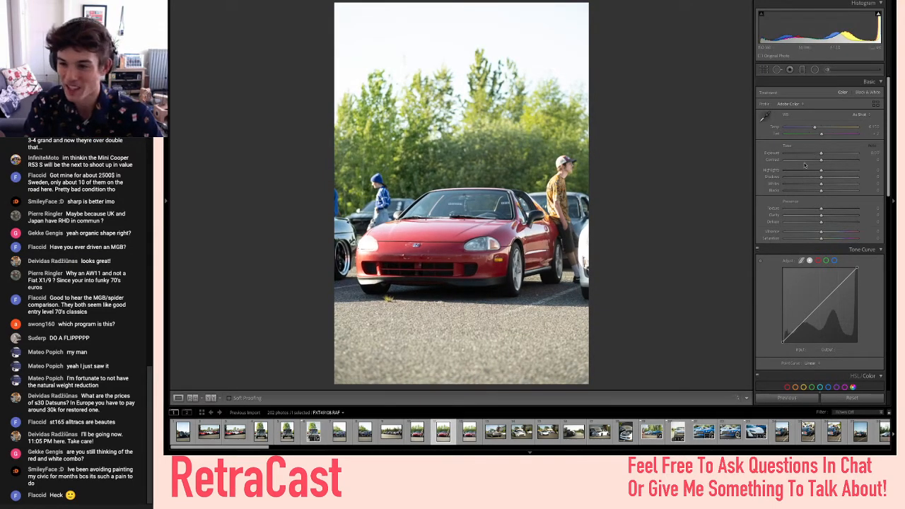
- Set Contrast to about +24, Highlights -95, Shadows +75, Texture +22, Clarity +12 and Dehaze +11 on the red coupe photo
drag(822, 160, 849, 178)
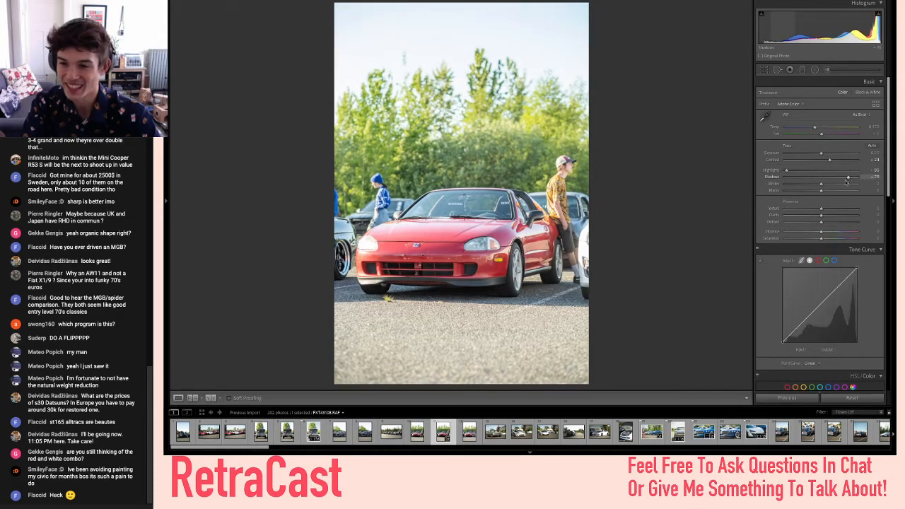
mouse_move(821, 212)
mouse_down()
mouse_move(837, 224)
mouse_move(826, 224)
mouse_up()
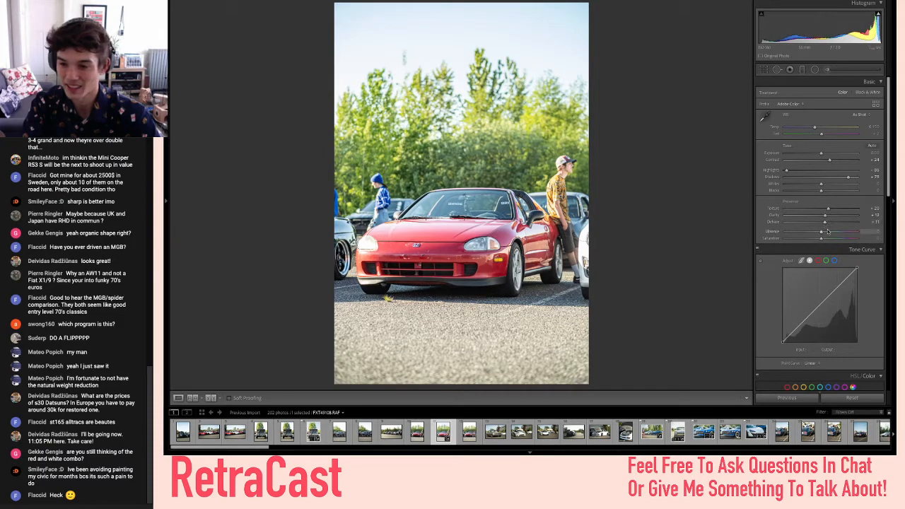
- Shape the tone curve with raised midtones, the white endpoint lowered to about 229 and the black endpoint lifted to about 23
drag(819, 304, 819, 296)
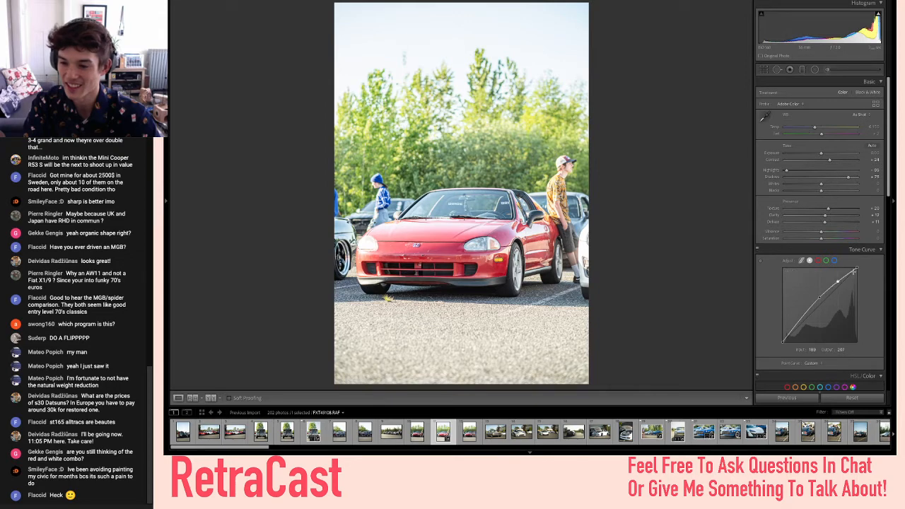
drag(856, 269, 863, 278)
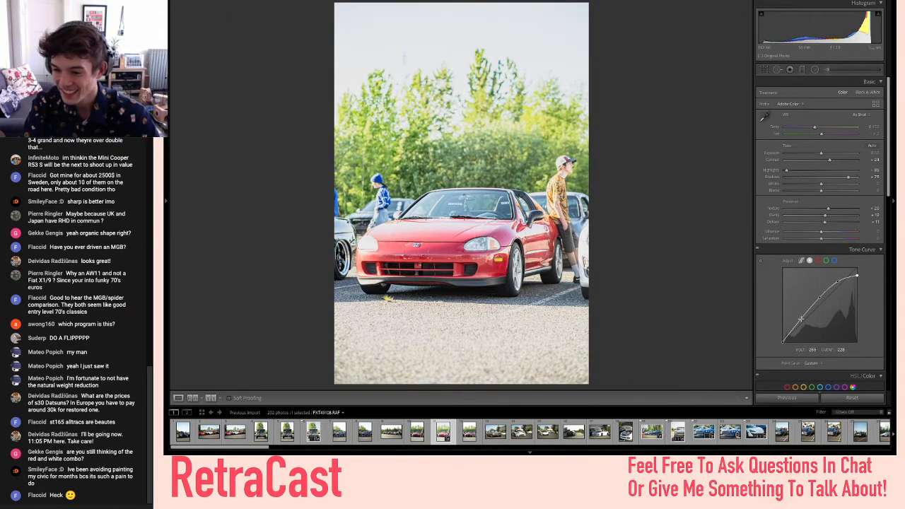
click(801, 319)
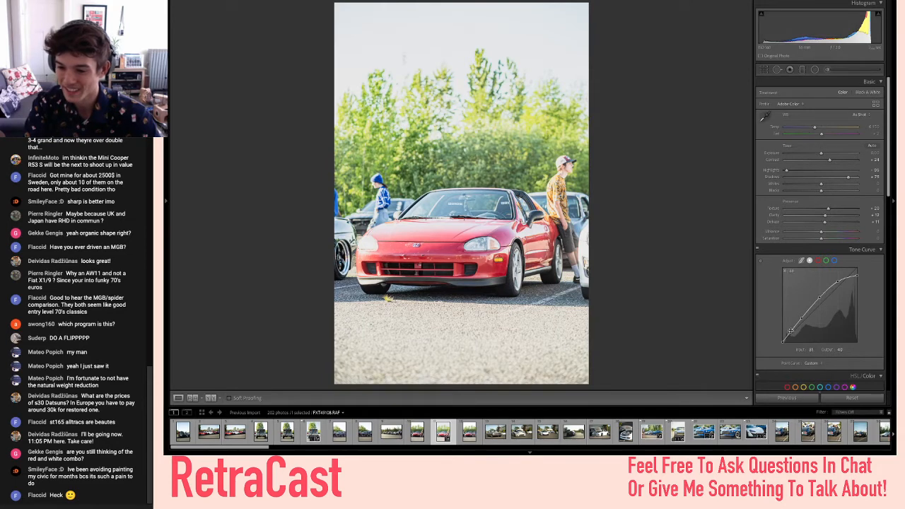
drag(782, 343, 777, 336)
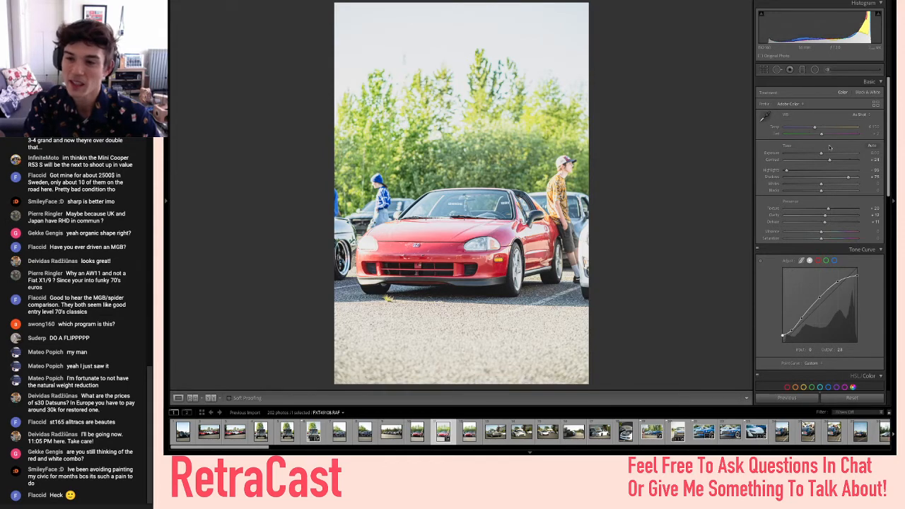
- Lower Exposure to about -0.50 and add a slight dark vignette to the red coupe photo
drag(821, 154, 817, 154)
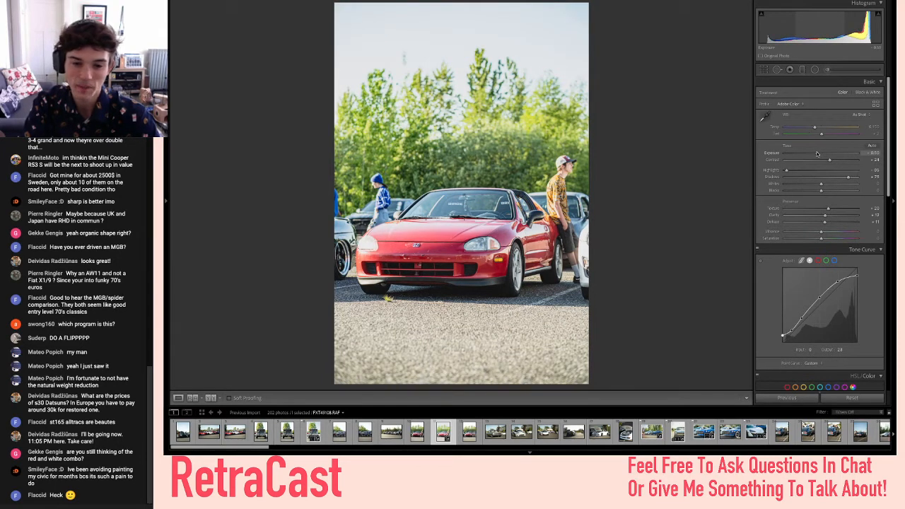
scroll(811, 290, down, 10)
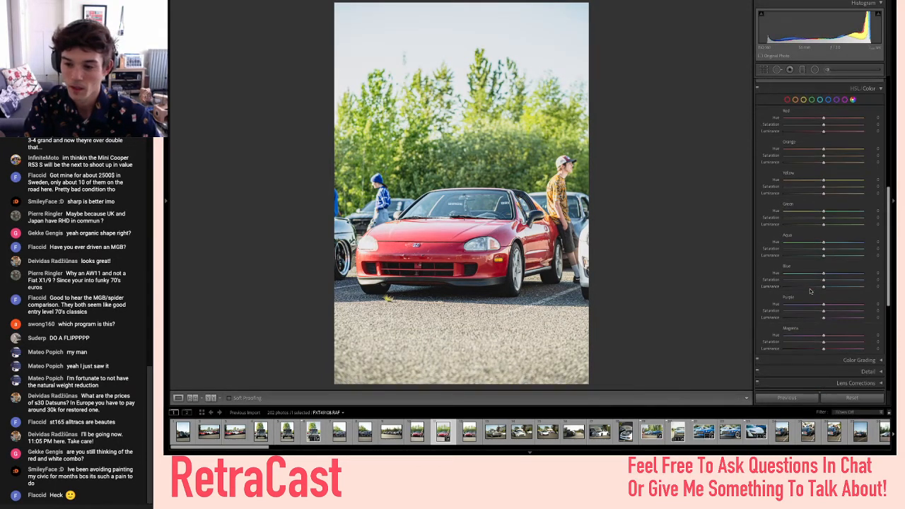
scroll(811, 291, down, 4)
drag(821, 251, 819, 254)
- Compare the edited red coupe photo with its unedited version and flag it as a pick
key(backslash)
key(backslash)
key(p)
key(backslash)
key(backslash)
key(backslash)
key(backslash)
scroll(818, 253, up, 10)
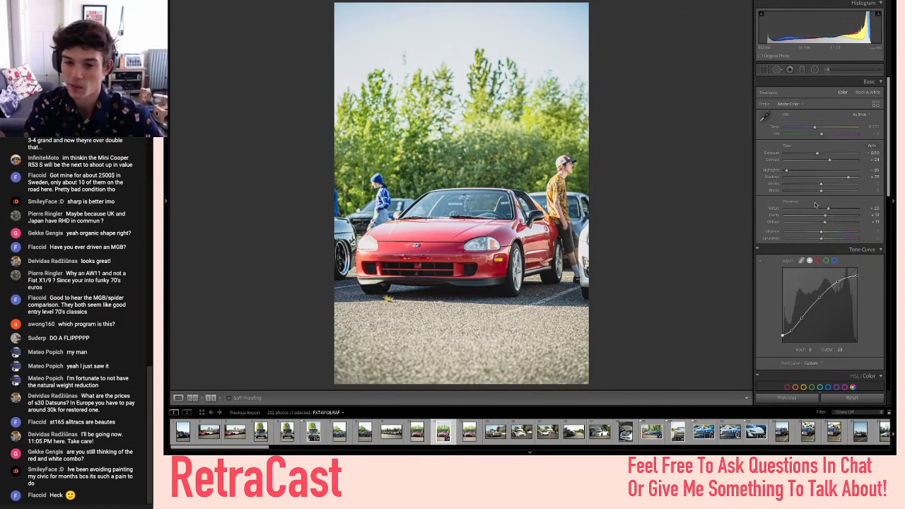
key(p)
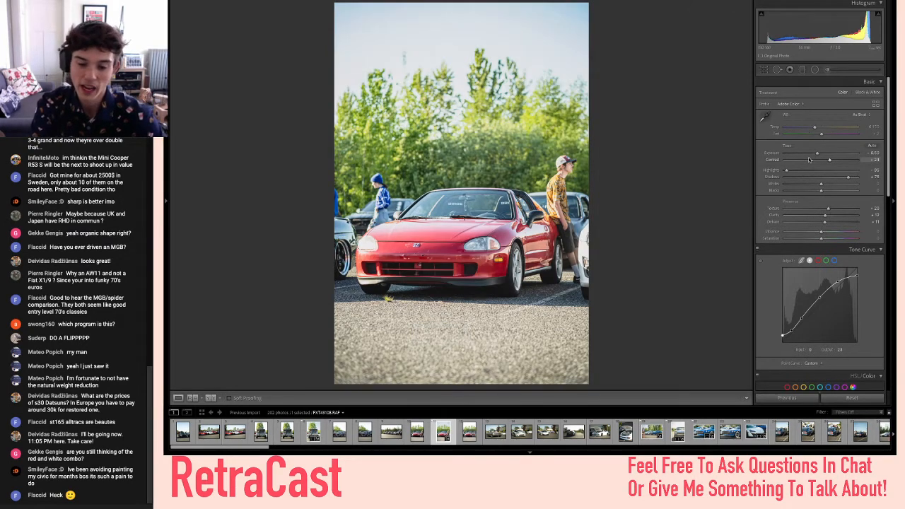
- Copy the develop settings from the red coupe photo with the capped man and paste them onto the following frame
key(Right)
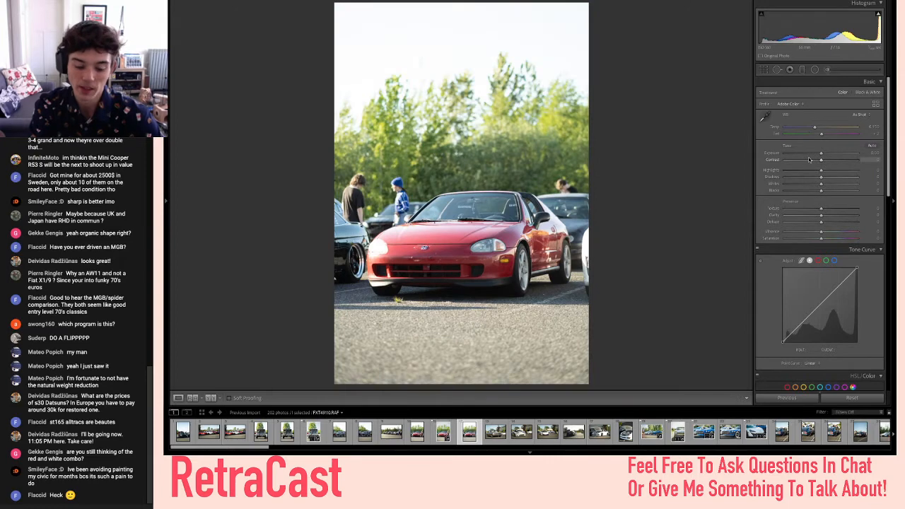
key(Left)
key(super+shift+c)
key(Return)
key(Right)
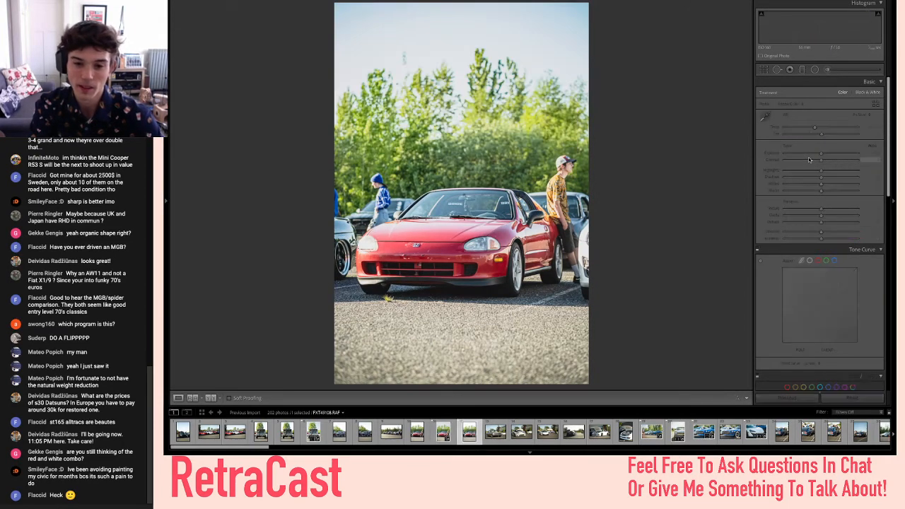
key(super+shift+v)
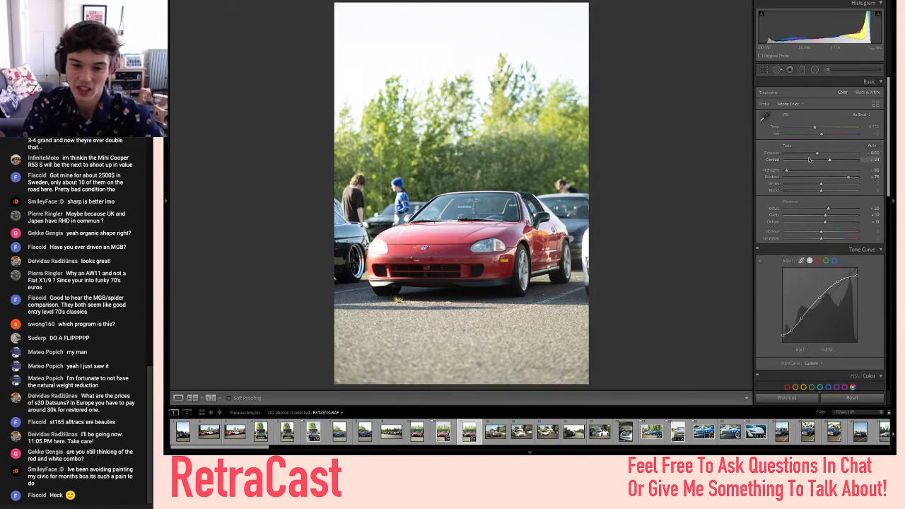
- Straighten the red coupe frame without the capped man by a slight crop rotation
key(r)
drag(823, 115, 824, 116)
key(r)
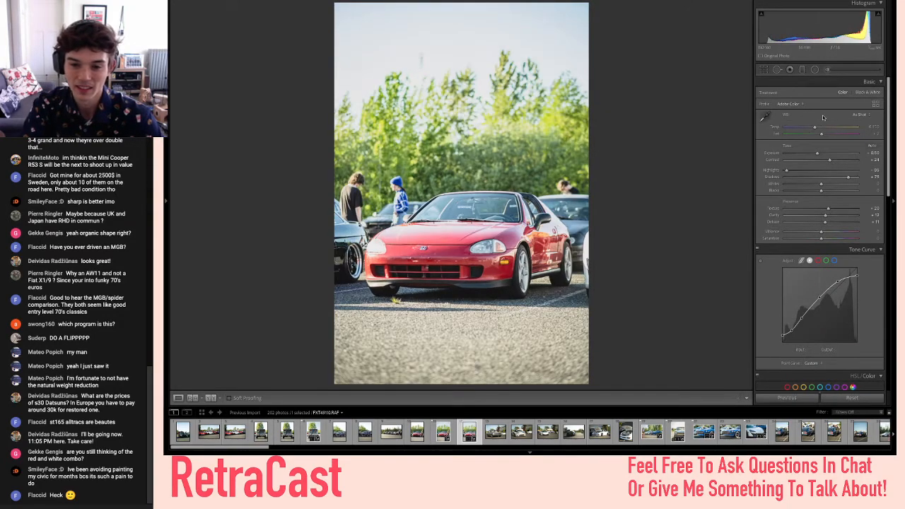
- Lower Exposure slightly on the red coupe frame without the capped man, compare it with the other edited frame, and flag it as a pick
key(Right)
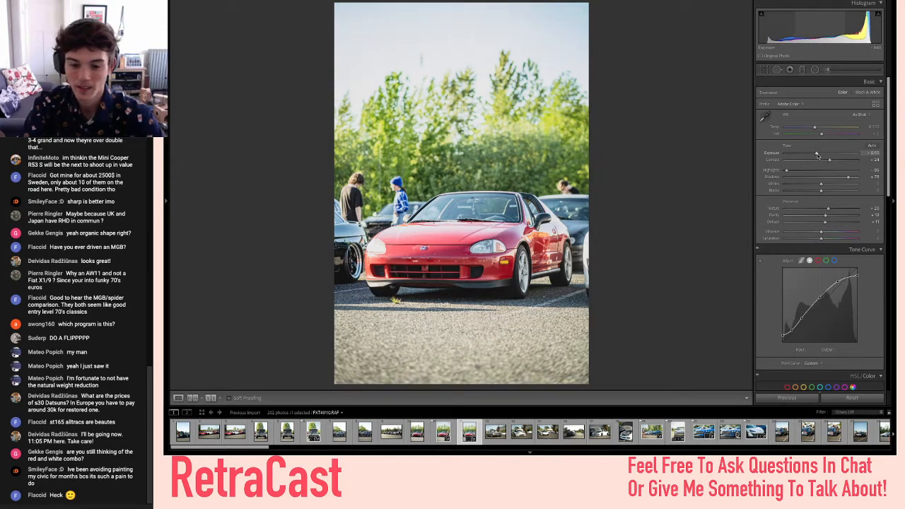
key(Left)
key(Right)
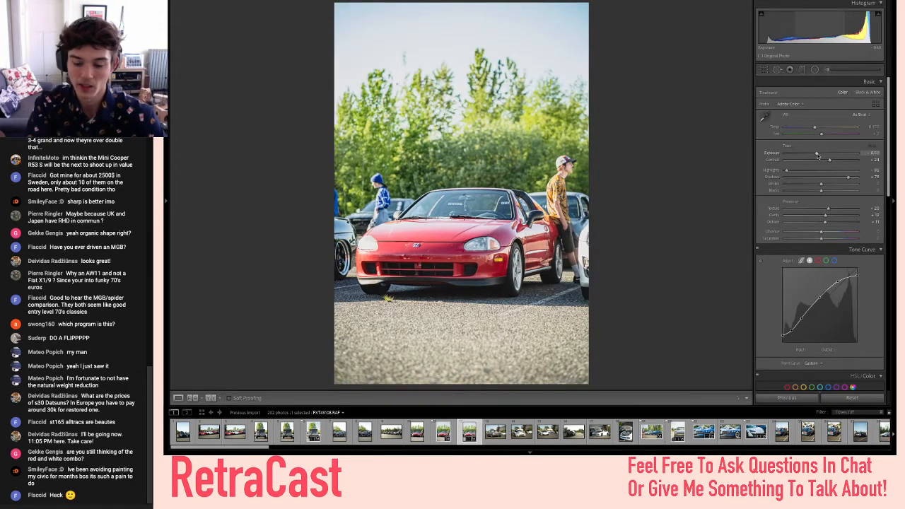
key(p)
key(Left)
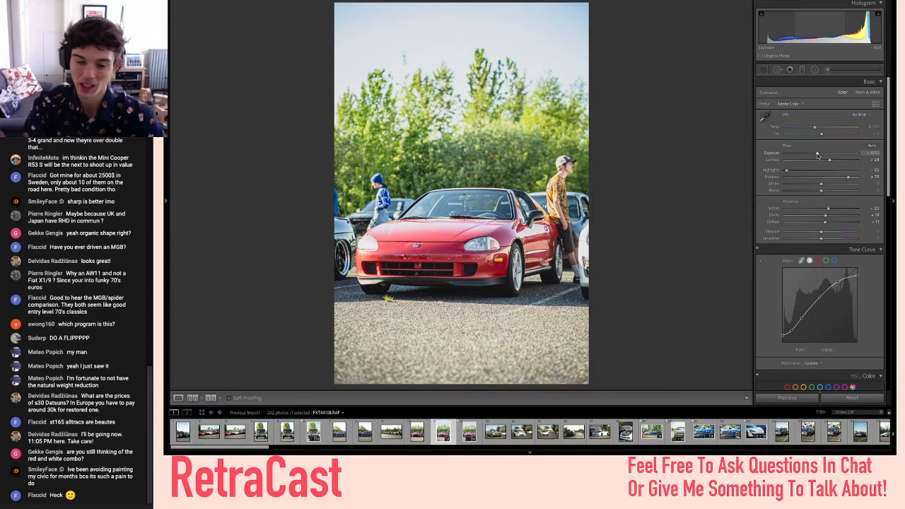
key(Right)
key(Right)
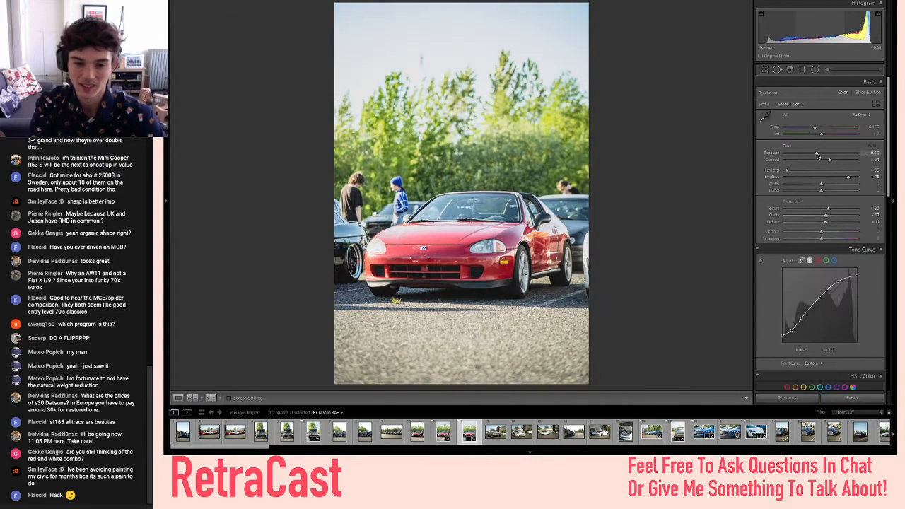
- Browse the photos after the red coupe, through the white cars to the blue classic coupe, for the next one to edit
key(Right)
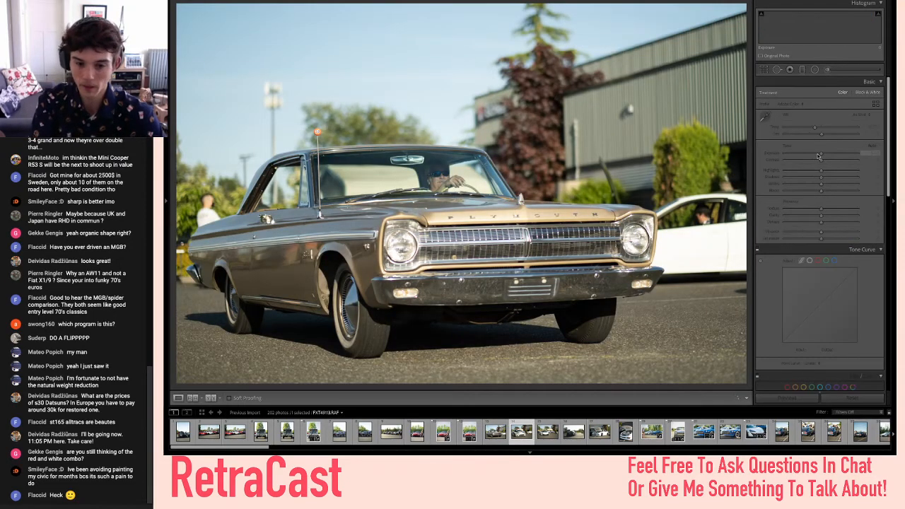
key(Left)
key(Left)
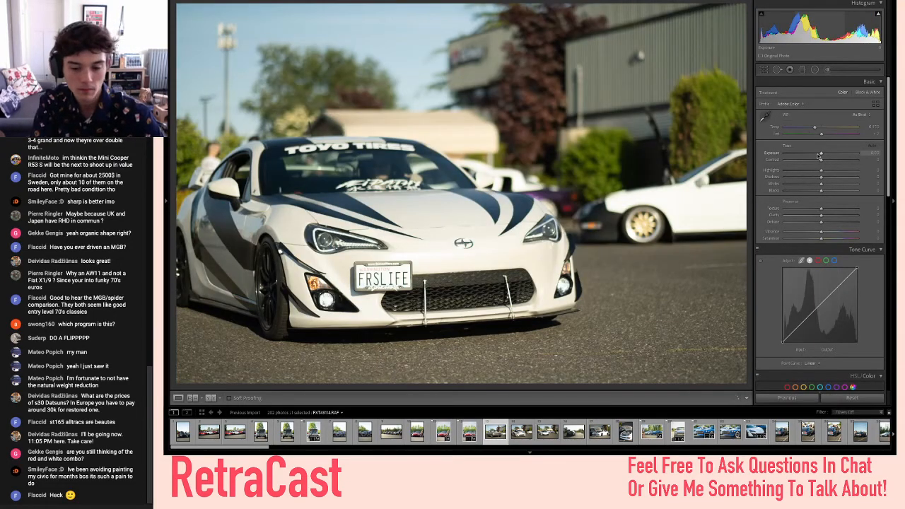
key(Left)
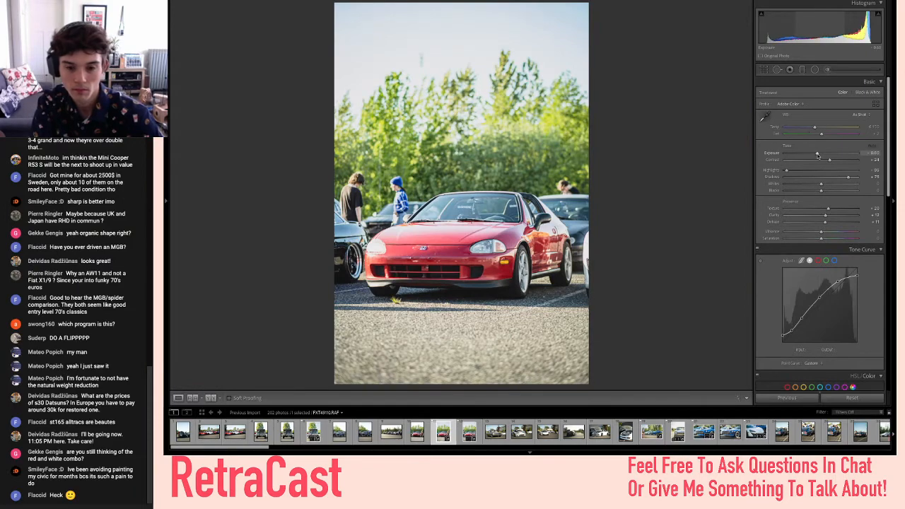
key(Right)
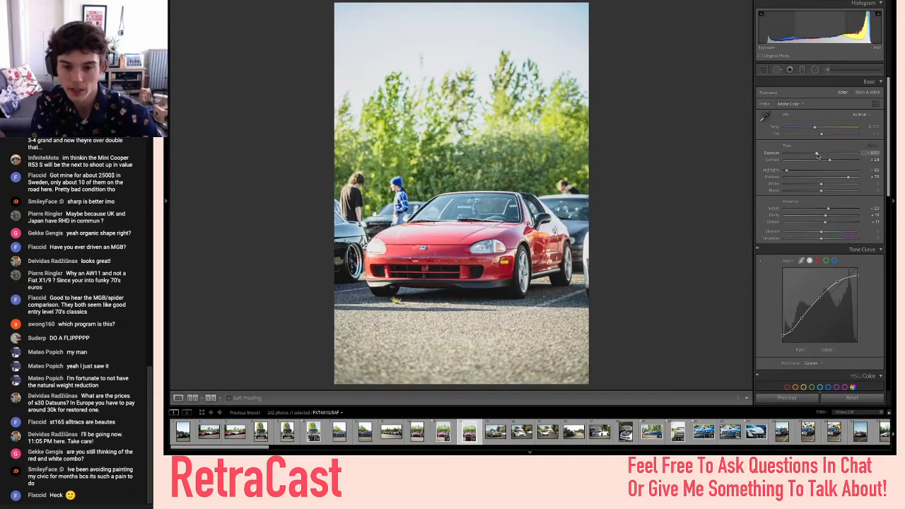
key(Right)
key(Right)
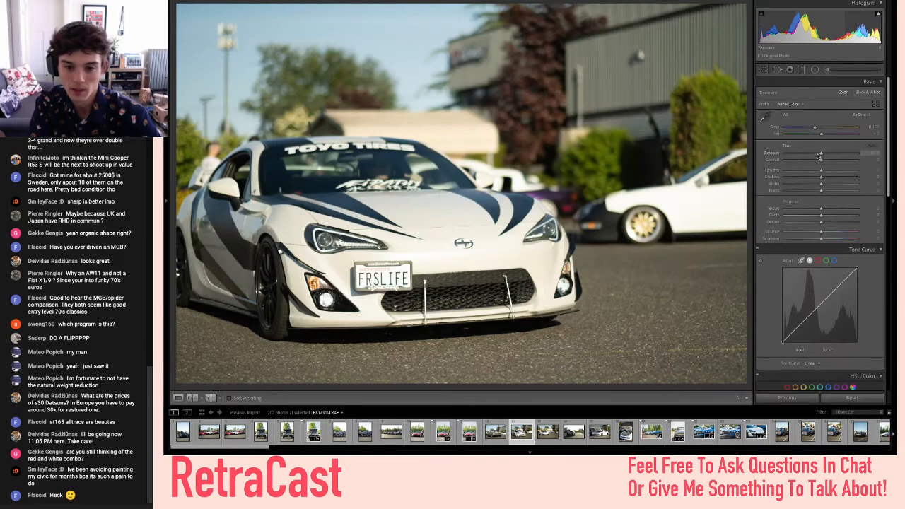
key(Right)
key(Right)
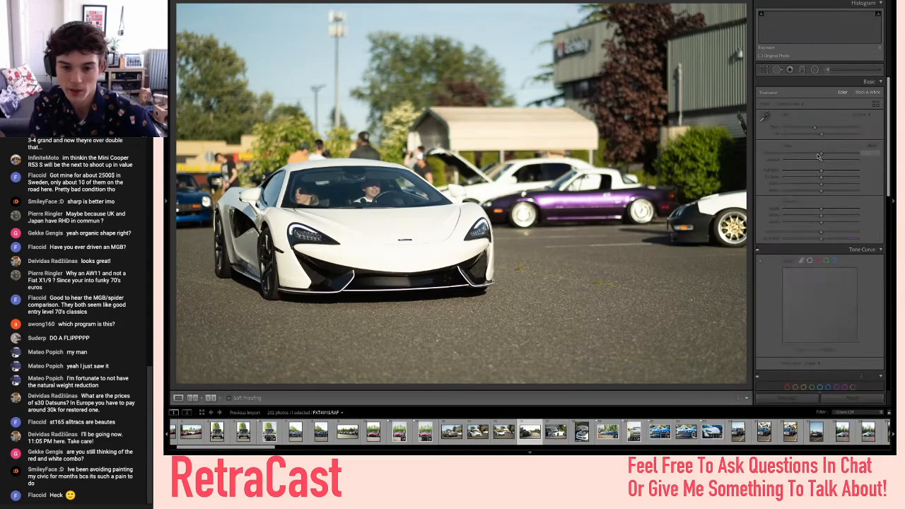
key(Right)
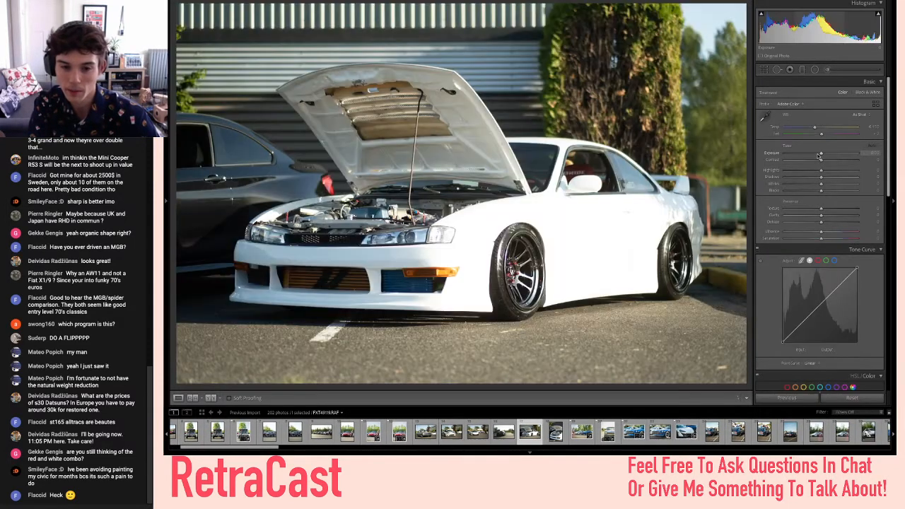
key(Right)
key(Right)
key(Right)
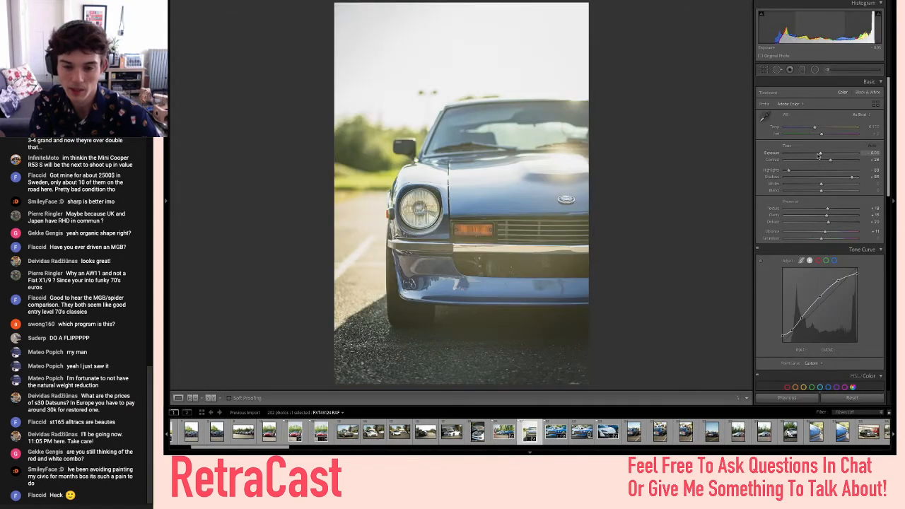
key(Right)
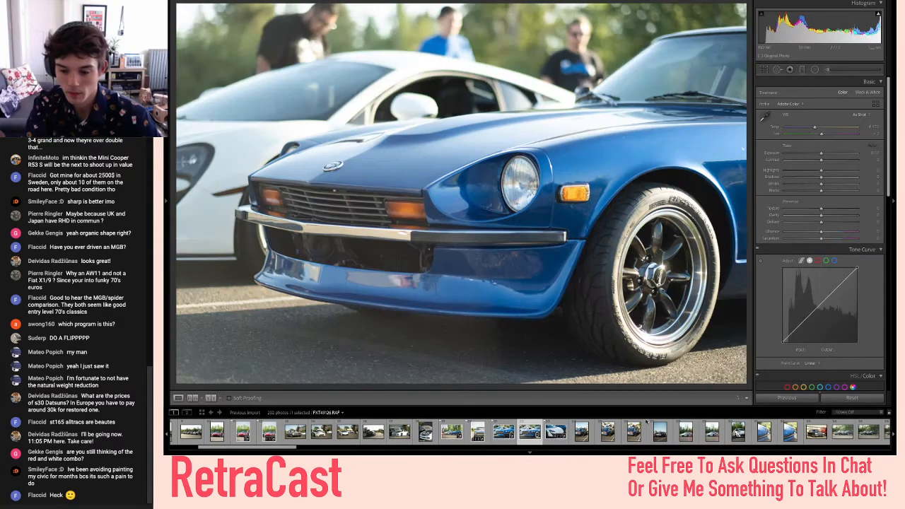
- Open the portrait photo of the white striped Toyo Tires coupe with a red lens flare, comparing it with neighbouring frames
click(687, 432)
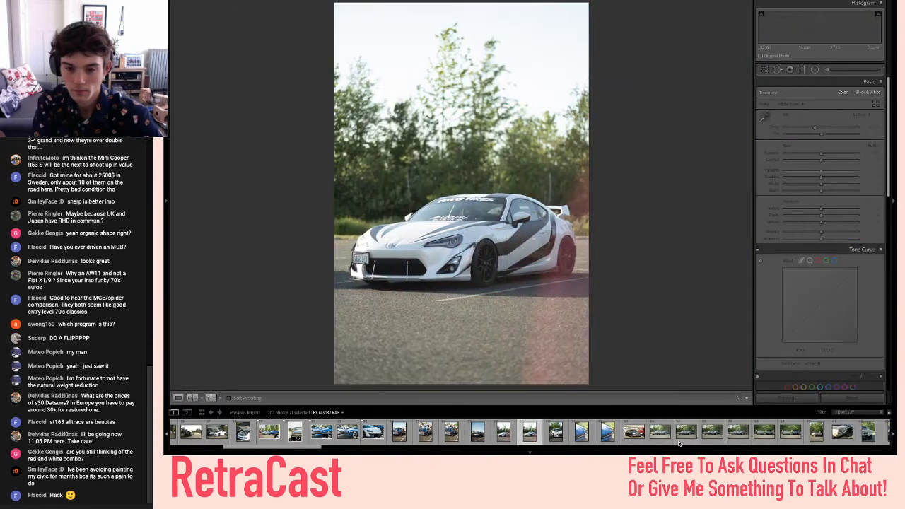
key(Right)
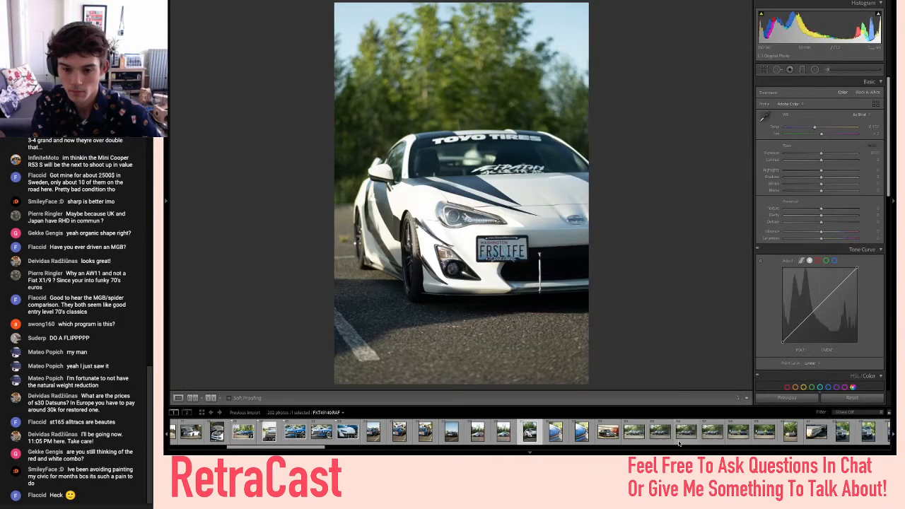
key(Right)
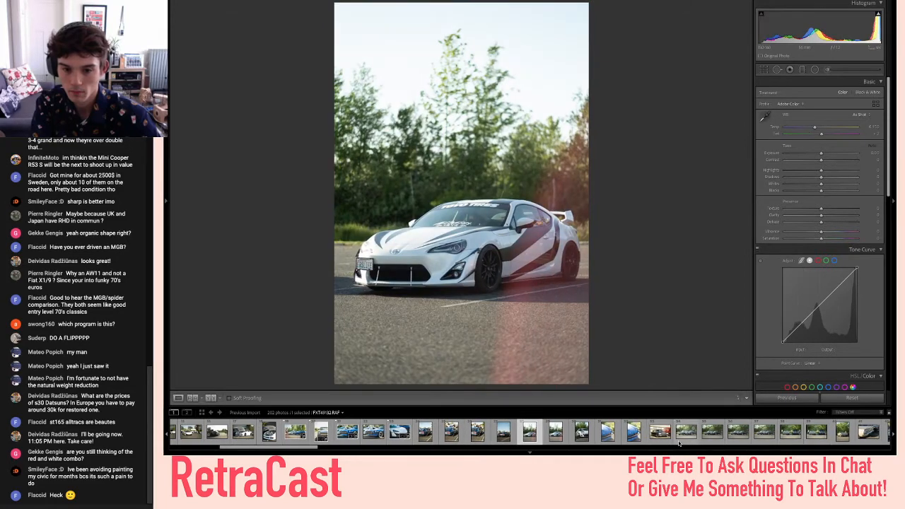
key(Right)
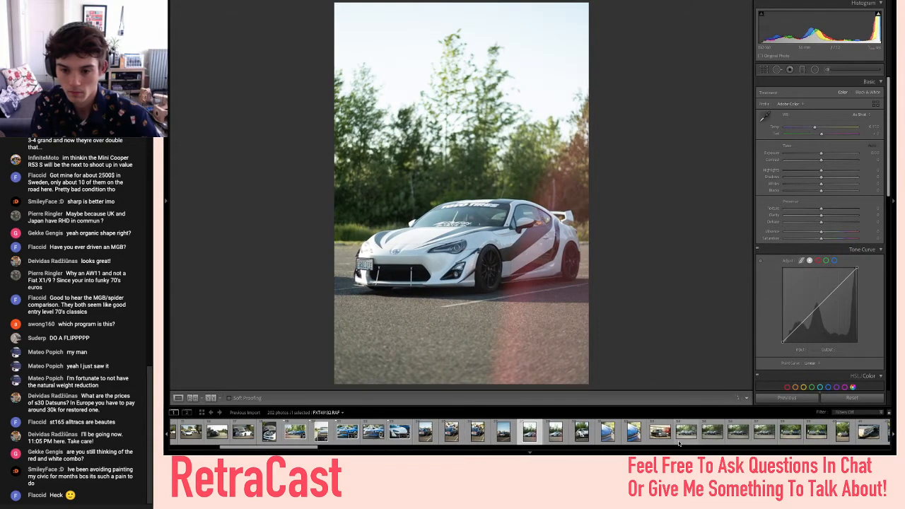
key(Left)
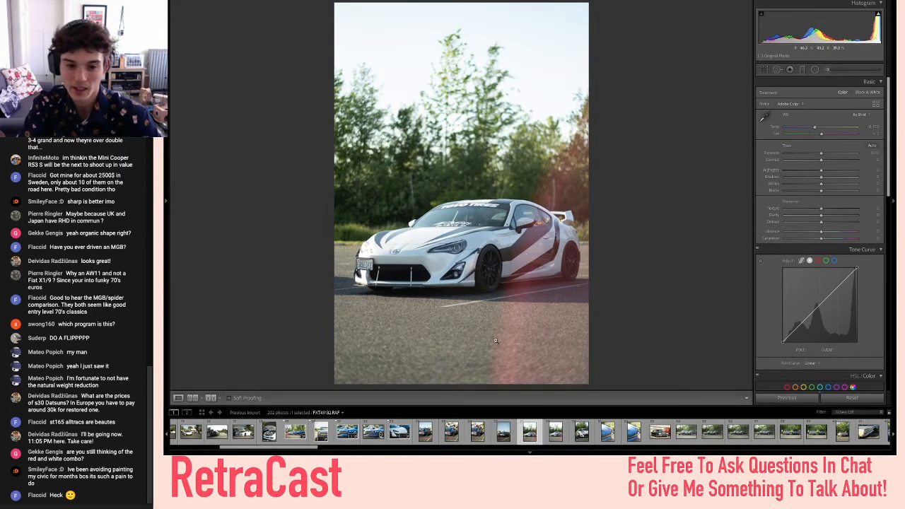
key(Right)
key(Right)
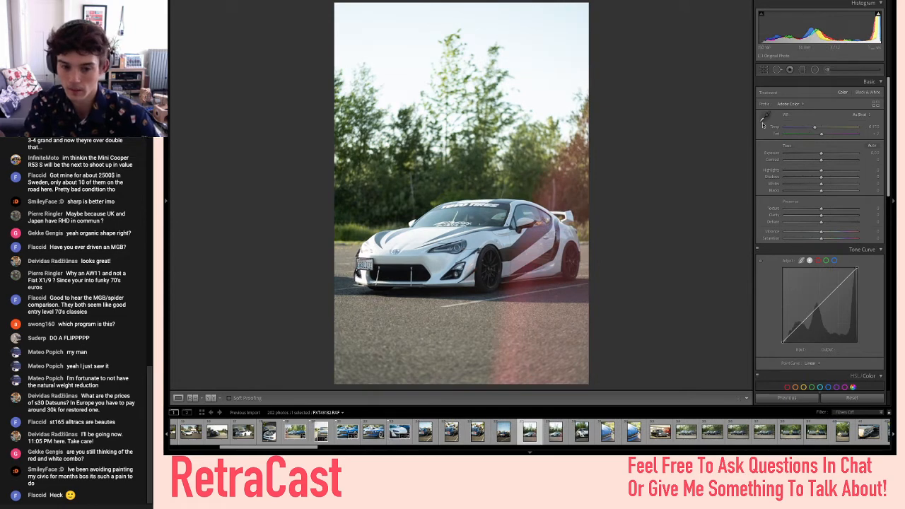
- Set Contrast to +27, Highlights to -92 and Shadows to +74 on the white striped coupe photo
click(830, 162)
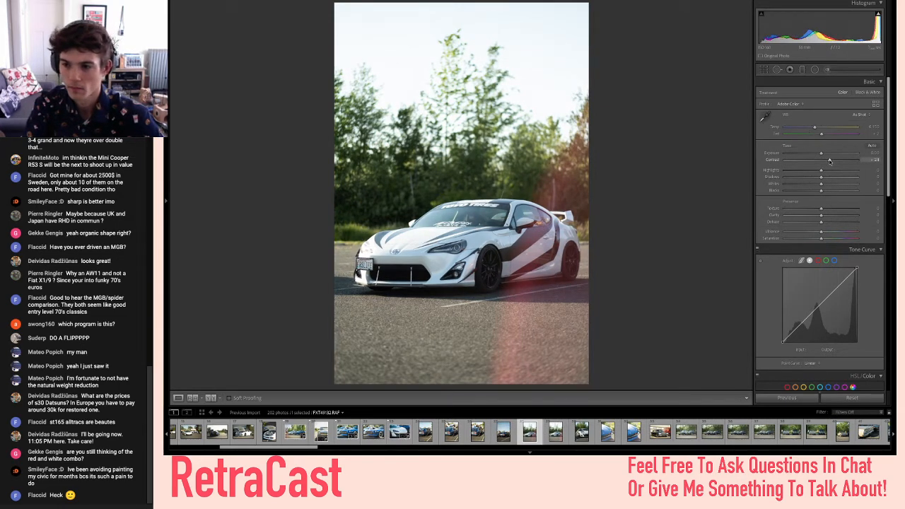
click(790, 171)
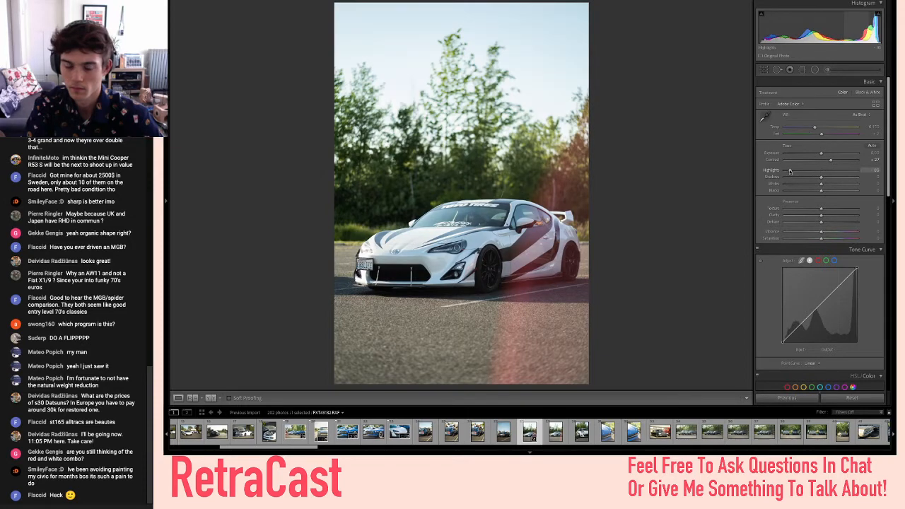
click(852, 177)
drag(852, 177, 848, 178)
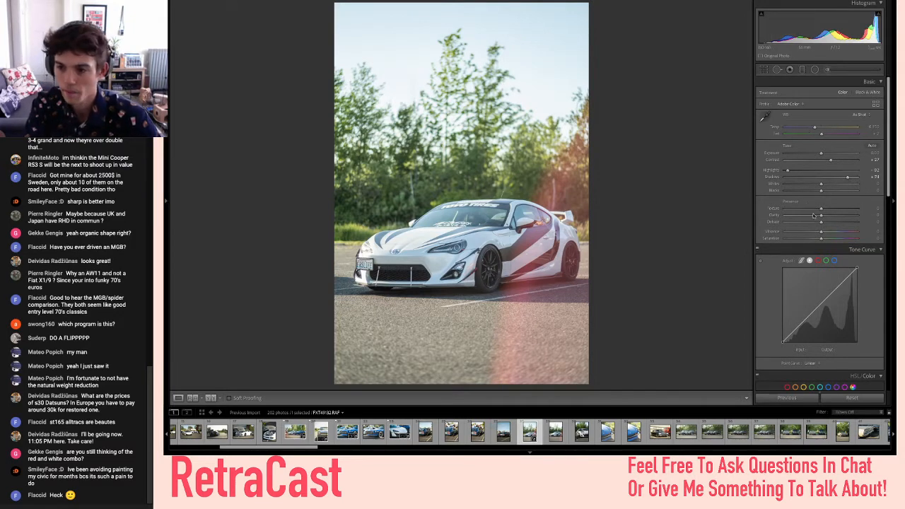
- Raise Texture and Clarity to about +12, Dehaze to about +14, and Vibrance slightly on the white striped coupe photo
mouse_move(821, 216)
mouse_down()
mouse_move(830, 219)
mouse_move(827, 210)
mouse_up()
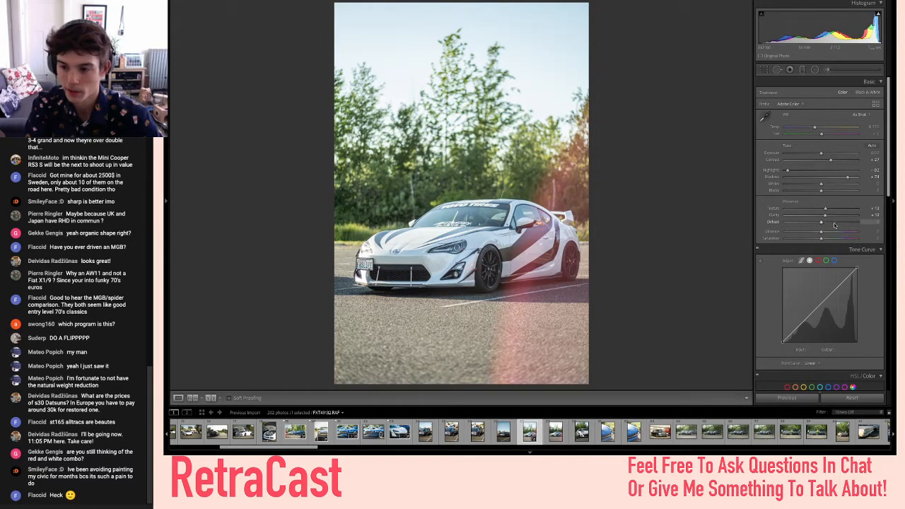
drag(831, 225, 828, 225)
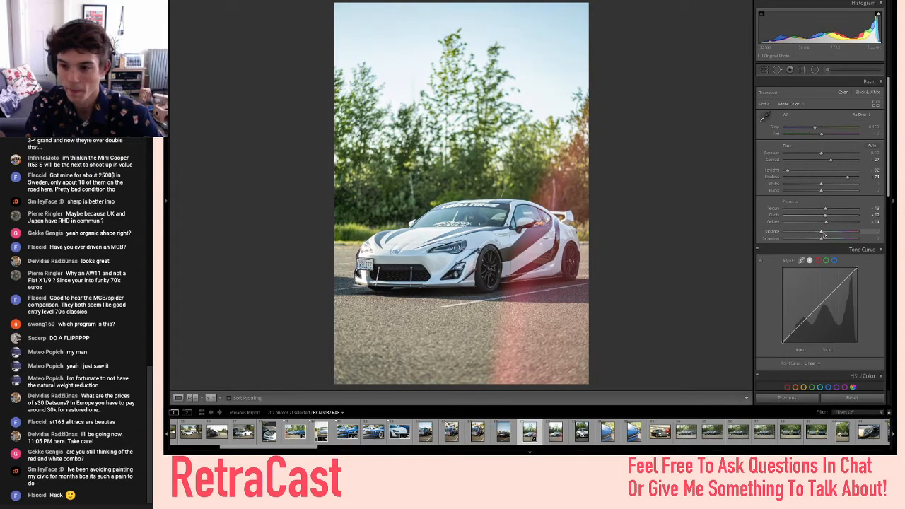
drag(829, 235, 825, 234)
- Add a subtle dark post-crop vignette with an Amount of -11 to the white striped coupe photo
scroll(826, 234, down, 1)
scroll(826, 233, down, 10)
drag(821, 248, 818, 251)
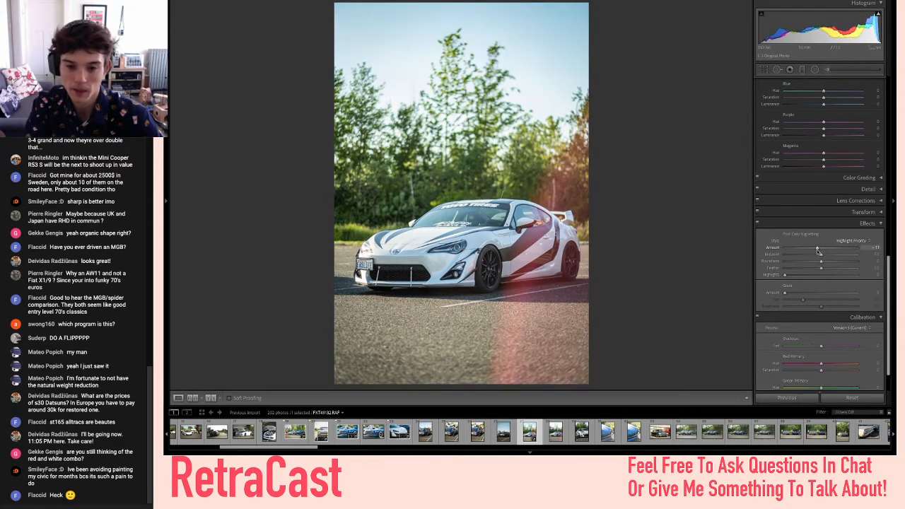
- Shape the white striped coupe's tone curve: raise the midtones, lower the white point, anchor the darker tones and lift the black point
scroll(819, 252, up, 10)
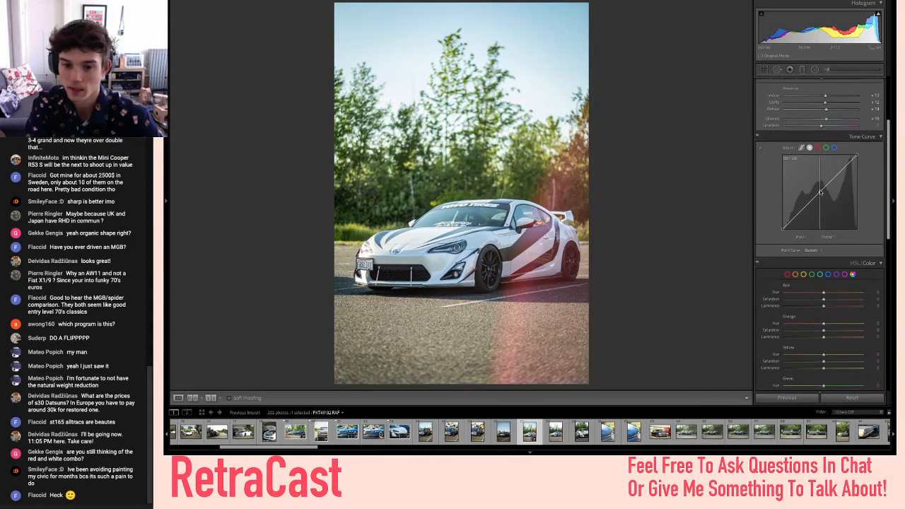
drag(820, 190, 820, 186)
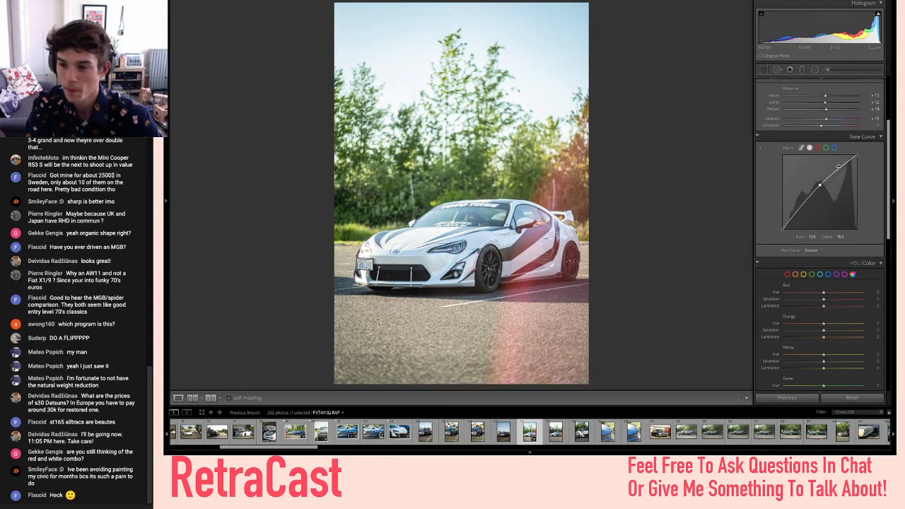
drag(857, 156, 856, 161)
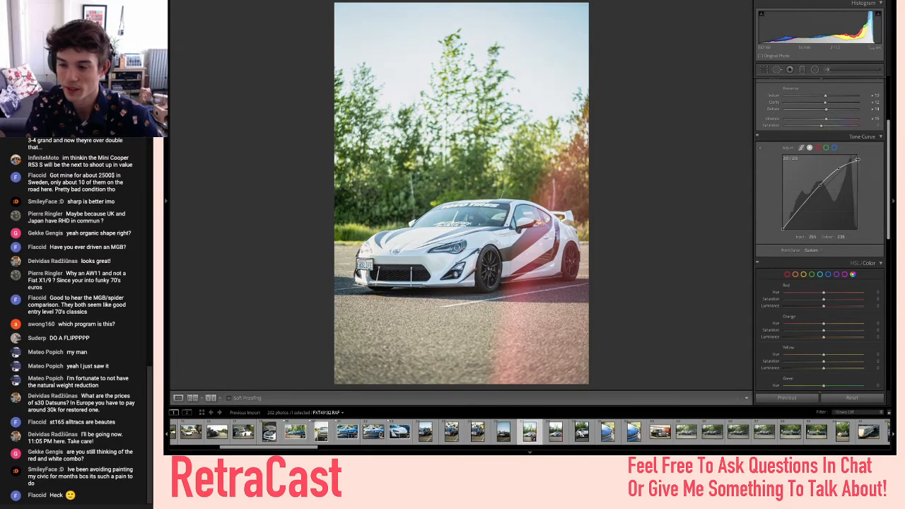
click(801, 206)
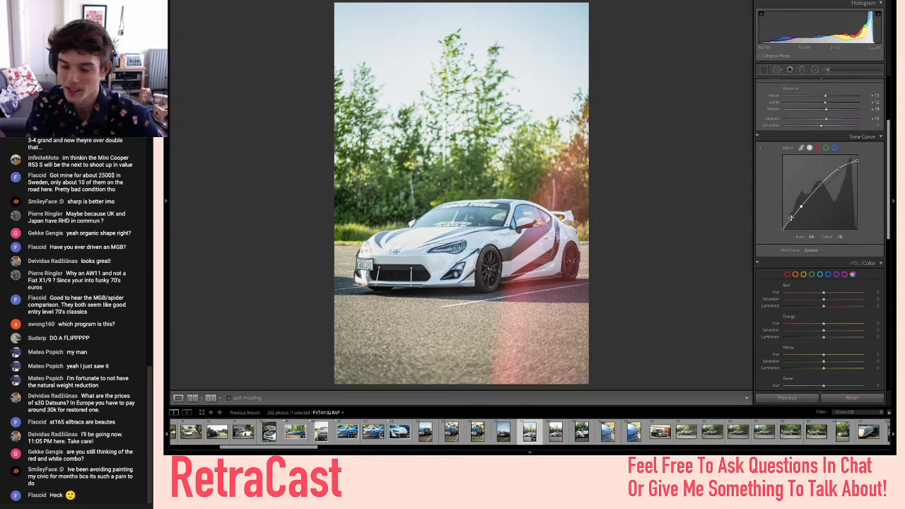
drag(784, 224, 783, 222)
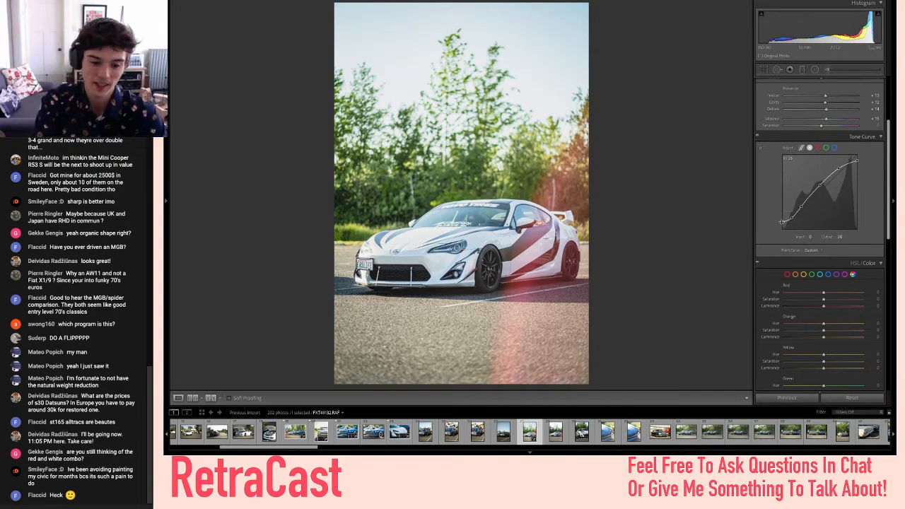
- Review the edited blue classic coupe, purple convertible and white coupe photos to compare their look with the white striped coupe
scroll(651, 431, right, 2)
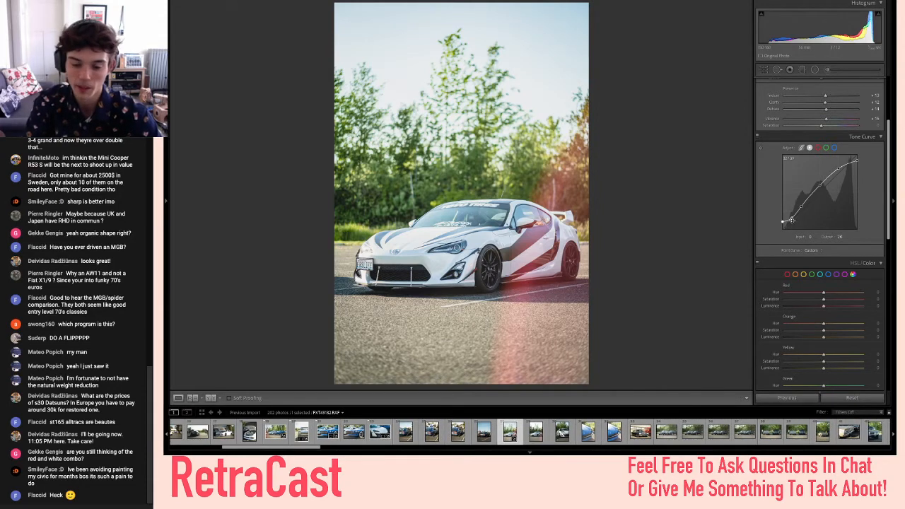
click(325, 436)
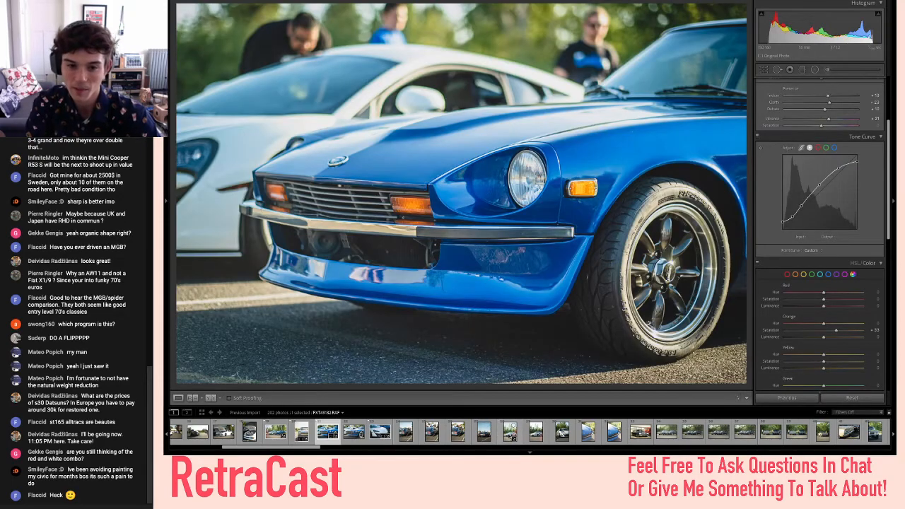
click(511, 435)
scroll(509, 436, right, 15)
scroll(509, 436, right, 2)
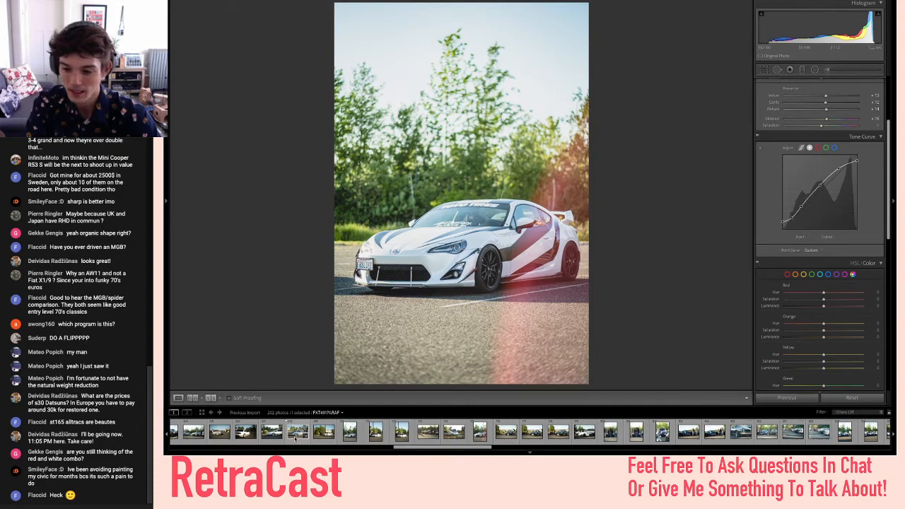
scroll(297, 437, right, 10)
scroll(295, 438, right, 10)
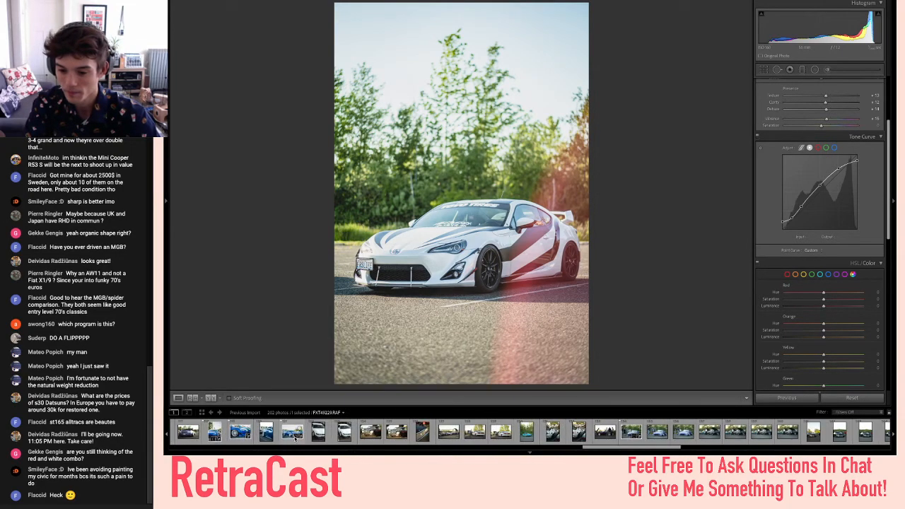
click(623, 432)
scroll(623, 433, right, 10)
scroll(622, 431, right, 5)
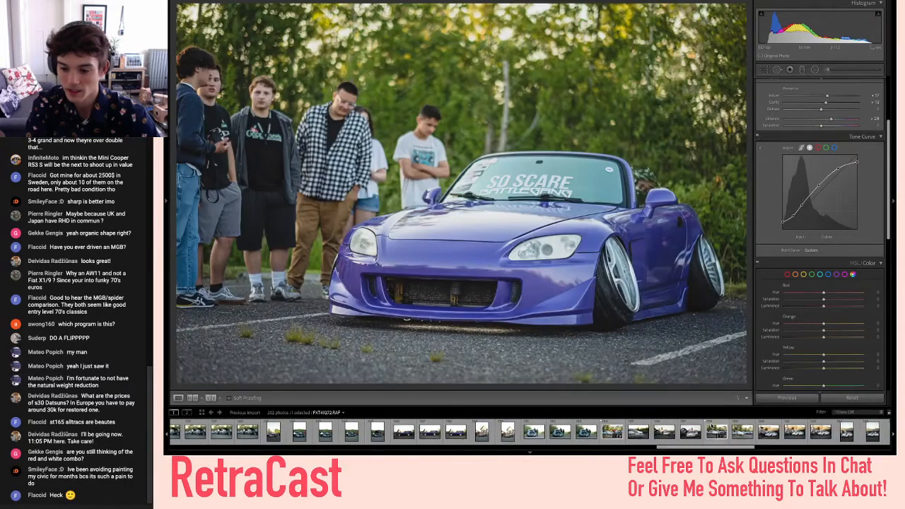
click(716, 431)
scroll(531, 432, right, 10)
- Lower Exposure slightly on the edited portrait photo of the pickup truck with a man leaning under its hood
scroll(530, 432, left, 15)
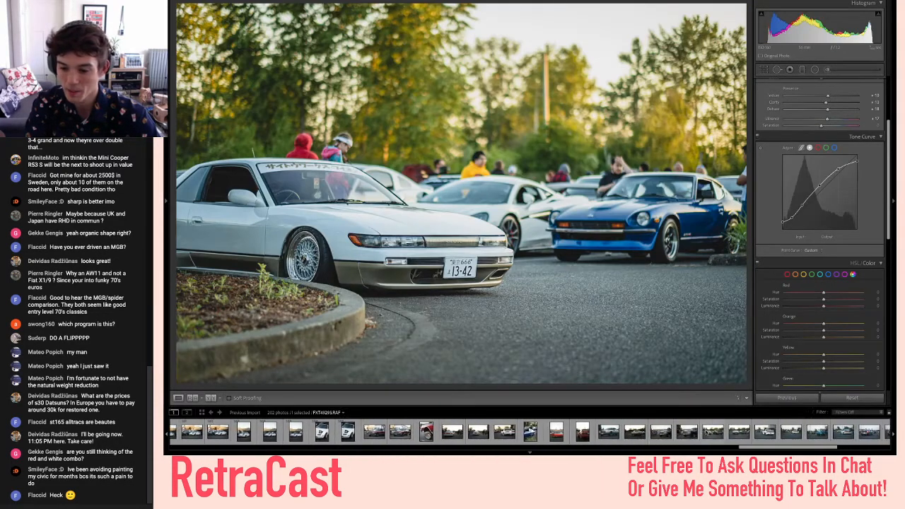
scroll(531, 432, left, 8)
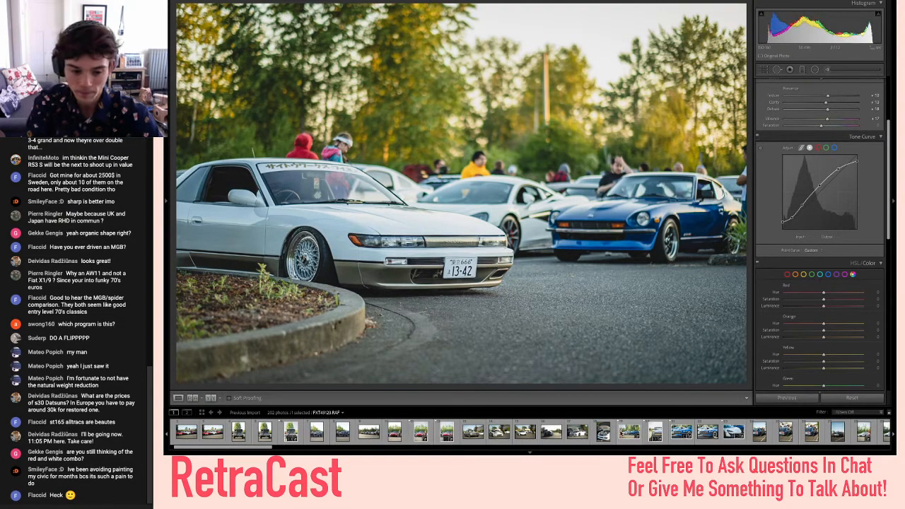
scroll(297, 432, left, 2)
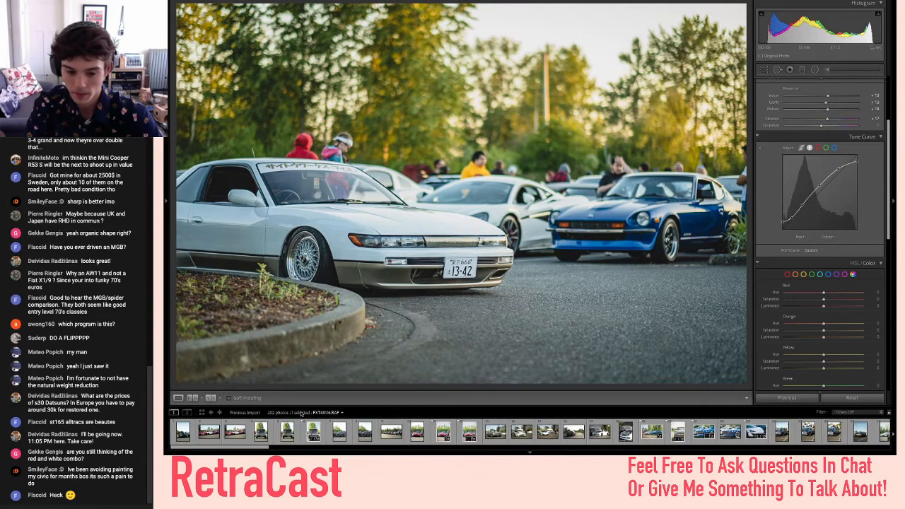
click(310, 432)
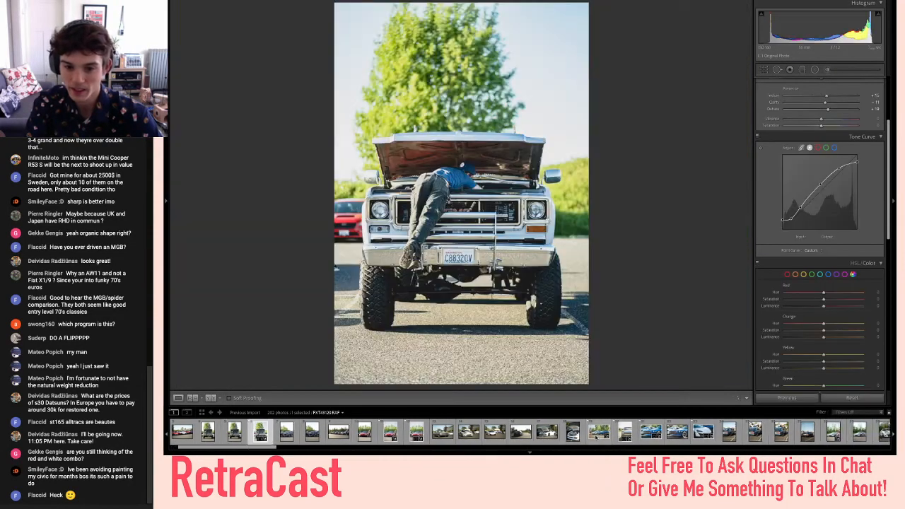
scroll(888, 113, up, 5)
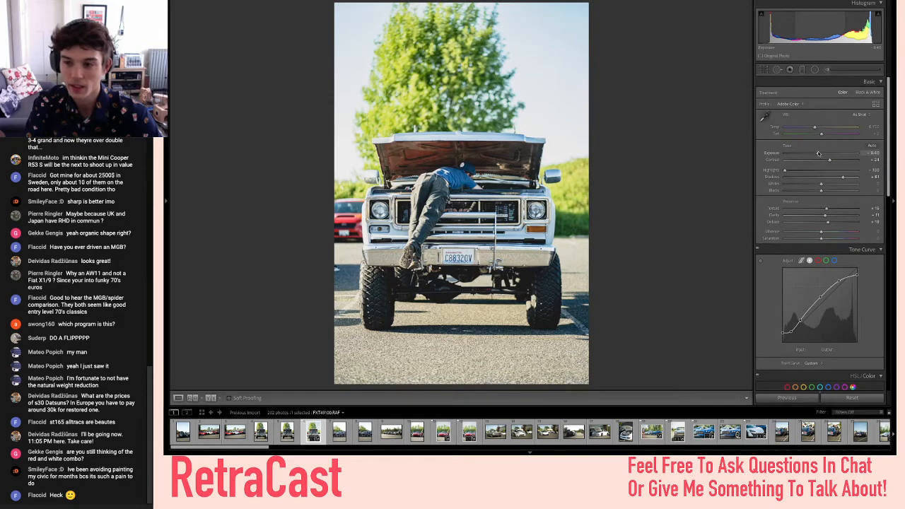
drag(818, 154, 817, 154)
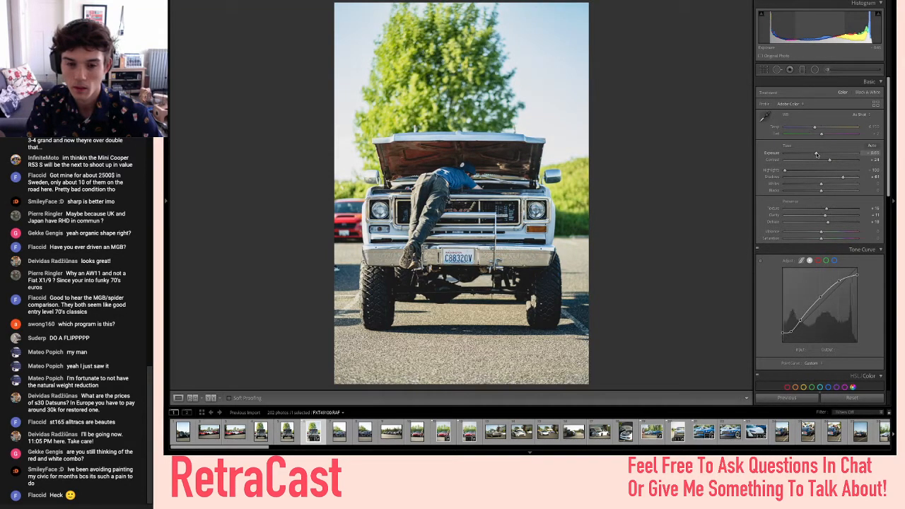
- Compare the two edited red coupe frames and lower Exposure slightly on the one with the capped man
click(443, 432)
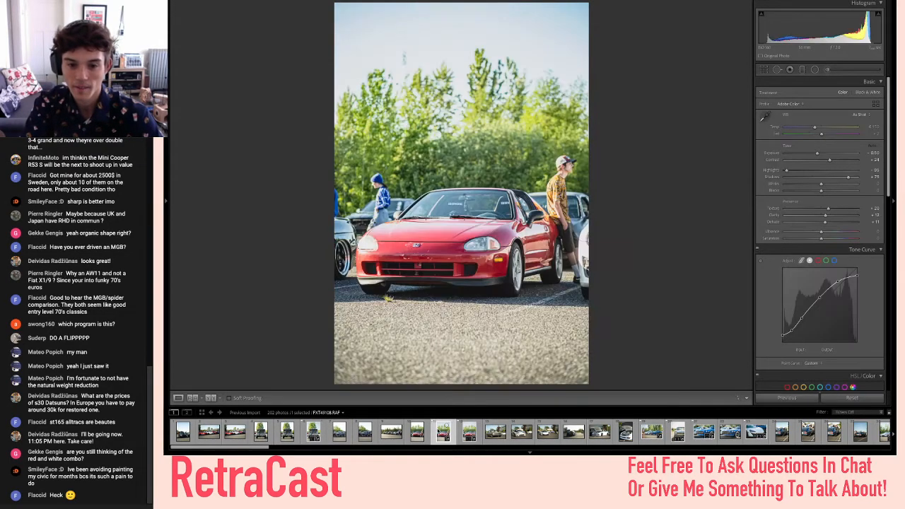
key(Right)
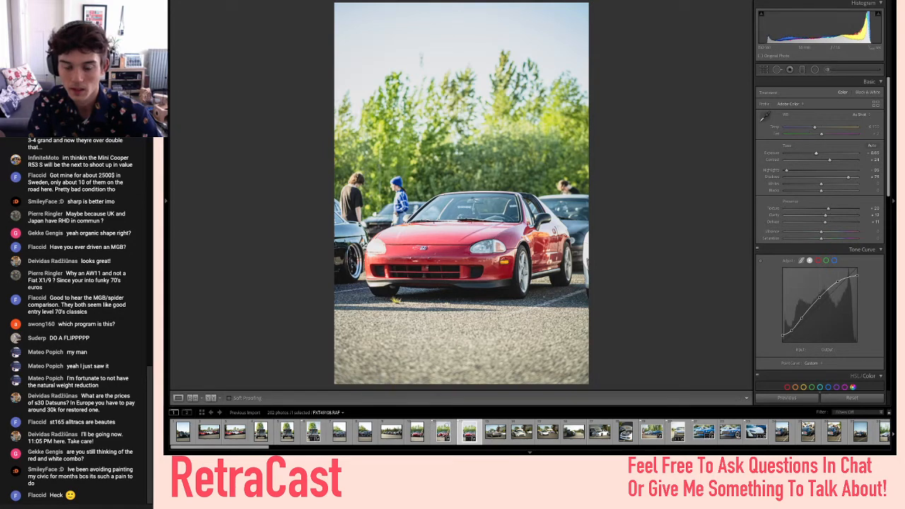
click(441, 433)
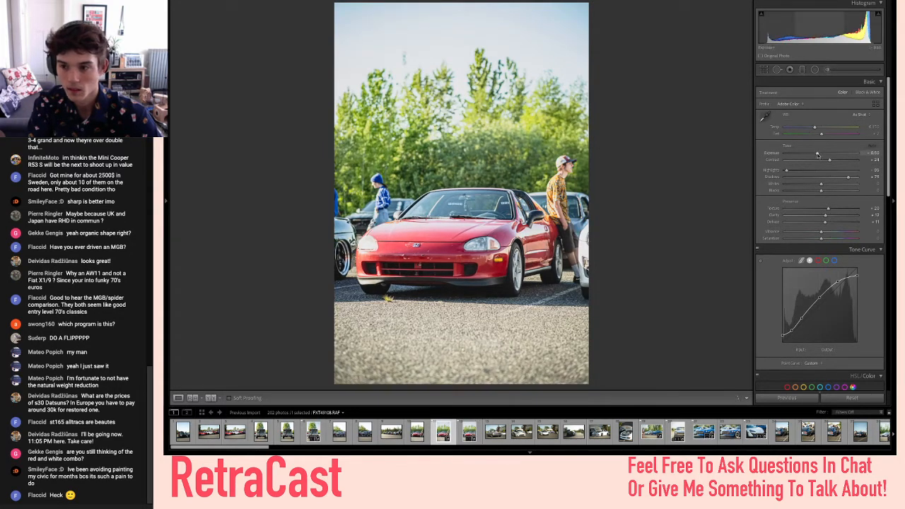
drag(818, 155, 817, 154)
- Browse further through the imported photos and reopen the edited portrait of the white striped coupe
click(655, 436)
scroll(655, 438, down, 4)
scroll(656, 434, down, 5)
scroll(656, 435, down, 10)
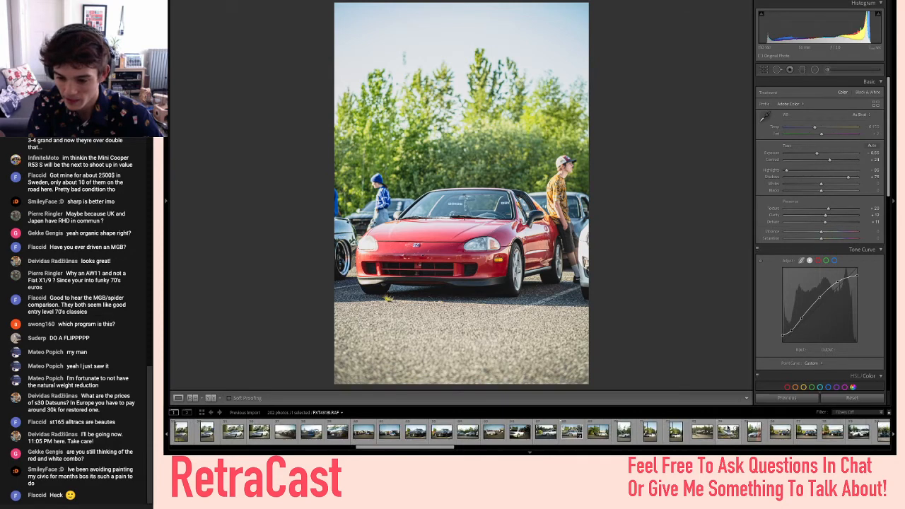
scroll(566, 435, up, 5)
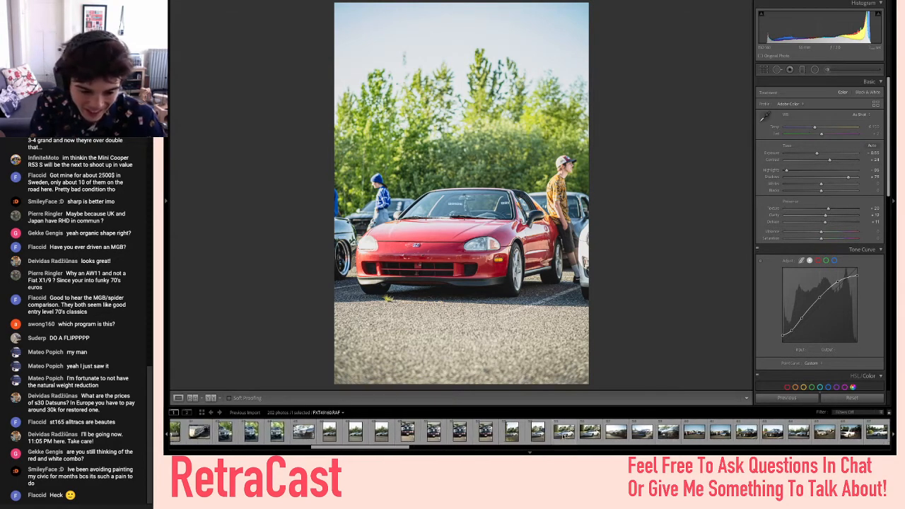
scroll(306, 433, up, 5)
scroll(306, 433, up, 2)
click(212, 432)
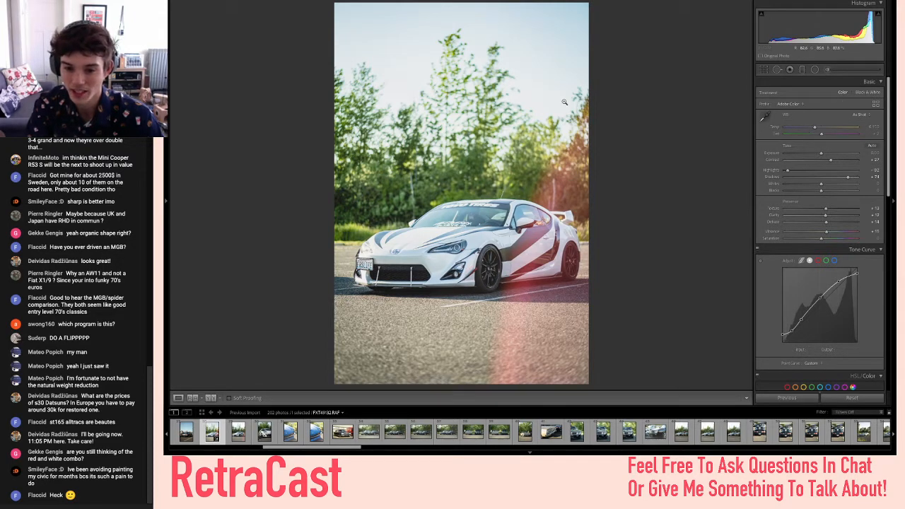
- Try setting Red Saturation to -100 on the white striped coupe photo, and undo the change
scroll(827, 292, down, 5)
scroll(827, 291, down, 2)
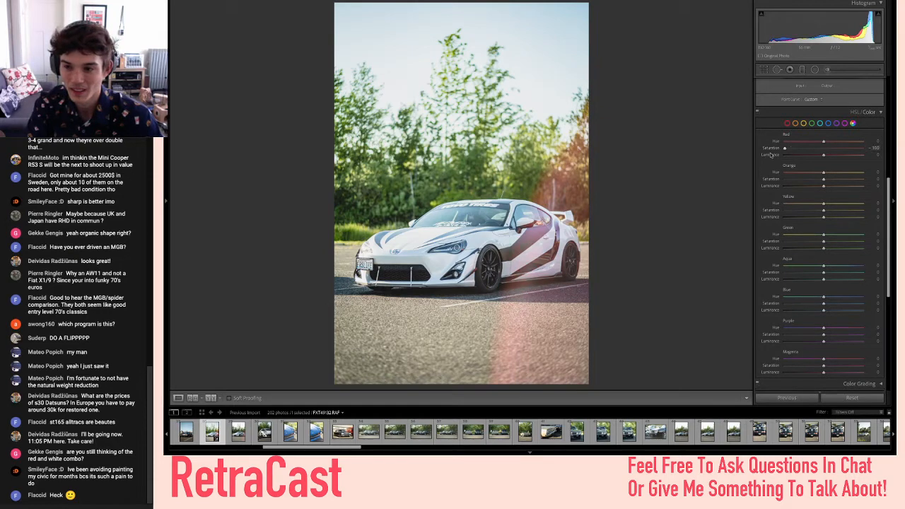
key(ctrl+z)
scroll(833, 153, up, 7)
scroll(834, 153, up, 1)
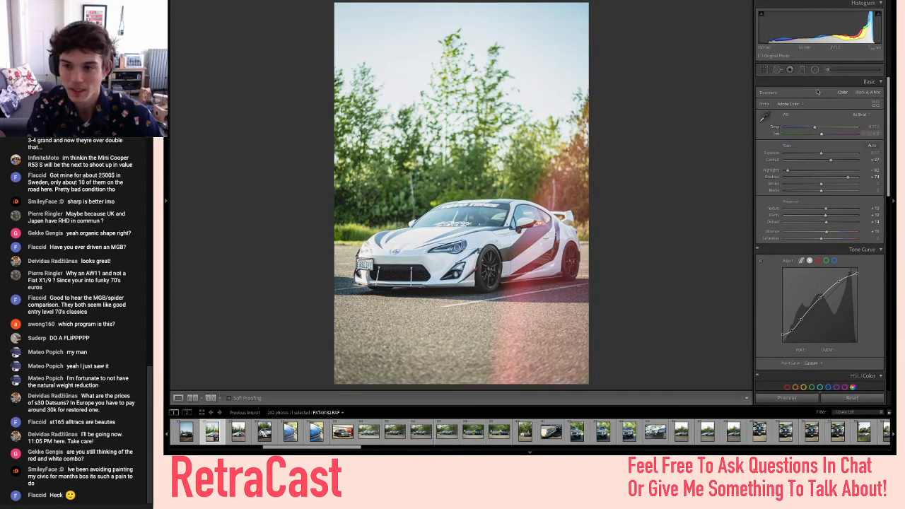
- Straighten the white striped coupe photo with a crop rotation of about 0.34 degrees
click(764, 69)
drag(823, 114, 823, 114)
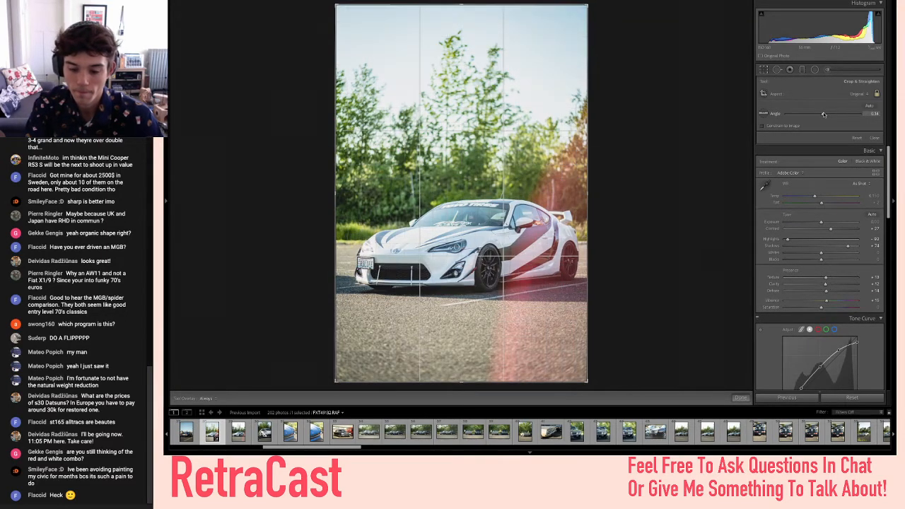
key(Return)
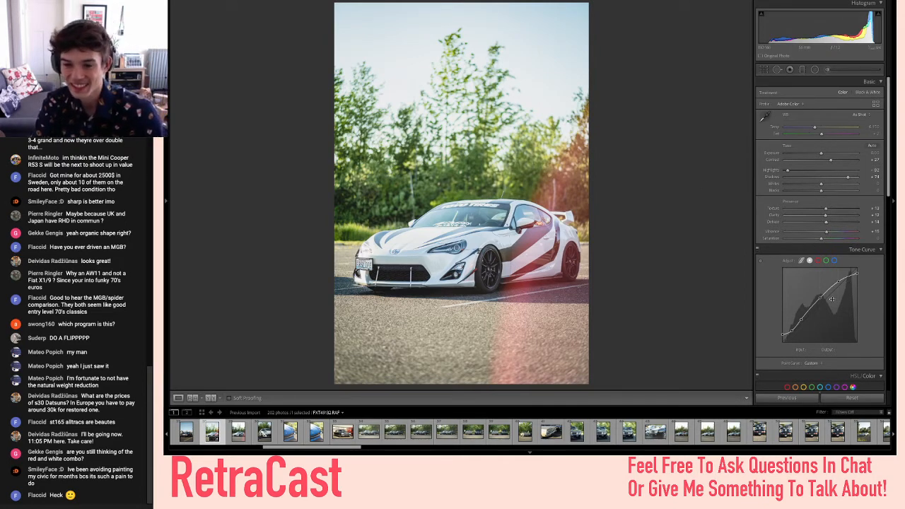
- Try a higher Shadows Tint in the Calibration settings of the white striped coupe photo, and undo it
scroll(817, 283, down, 10)
scroll(817, 312, down, 4)
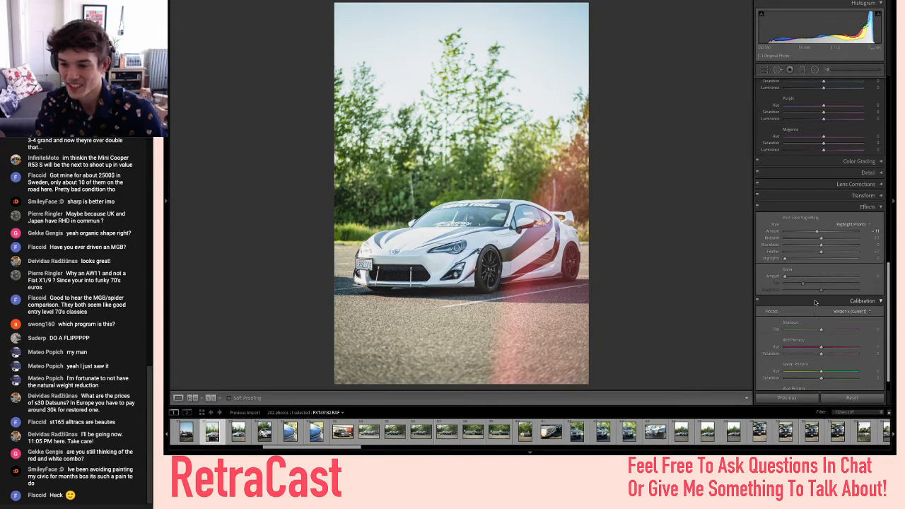
click(831, 310)
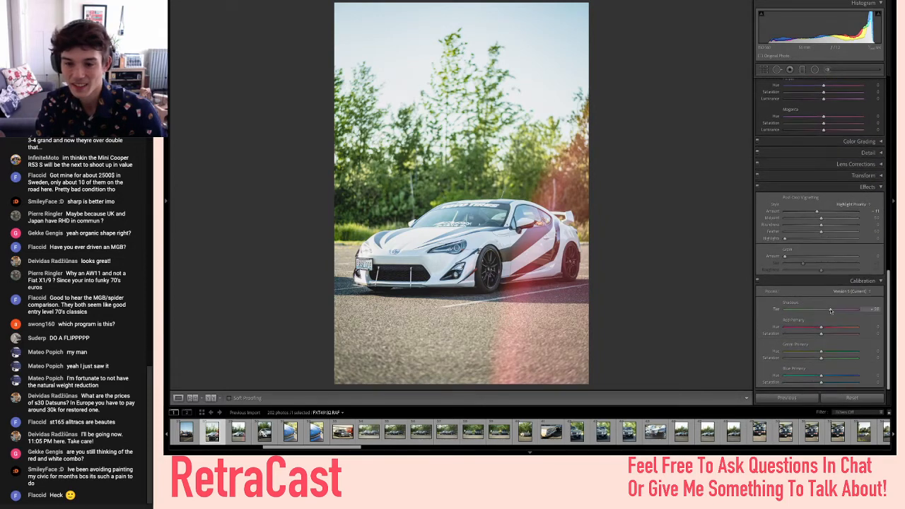
key(ctrl+z)
scroll(831, 309, up, 12)
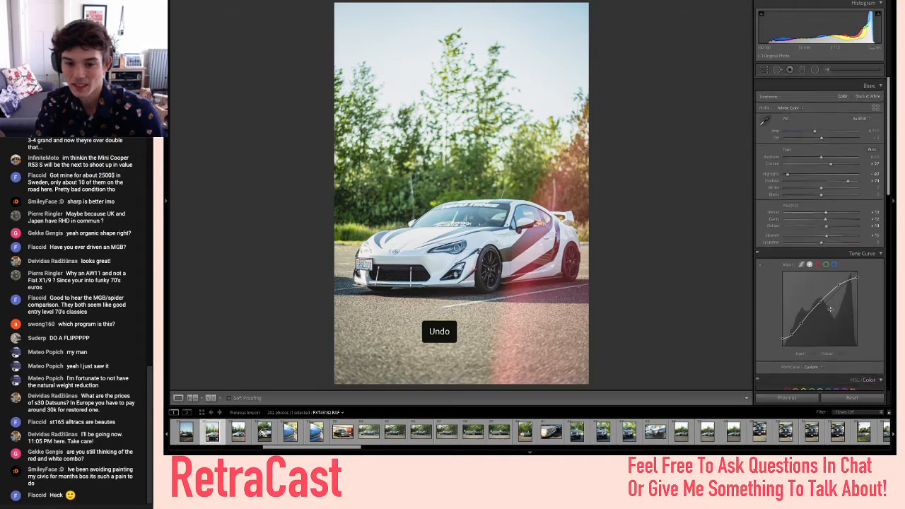
- Compare the edited portrait of the white striped coupe with its unedited version, and flag the photo as a pick
key(backslash)
key(backslash)
key(backslash)
key(backslash)
key(backslash)
key(backslash)
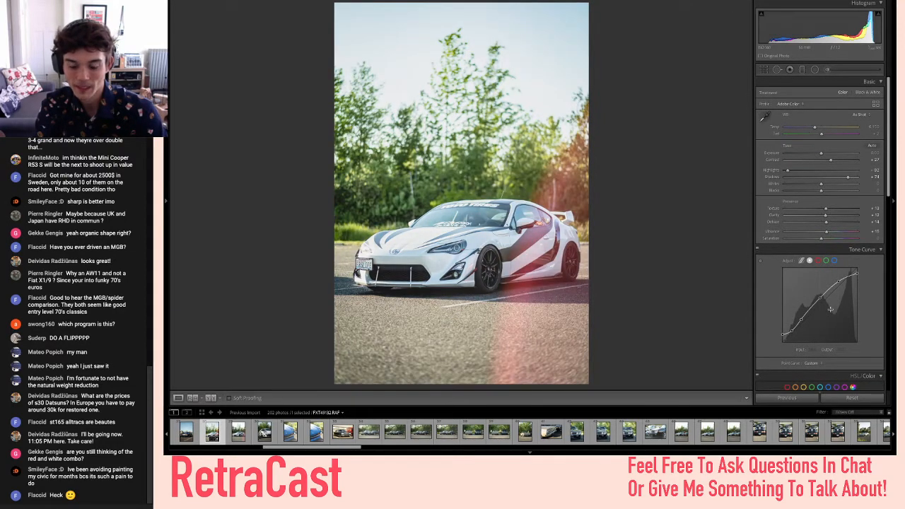
key(p)
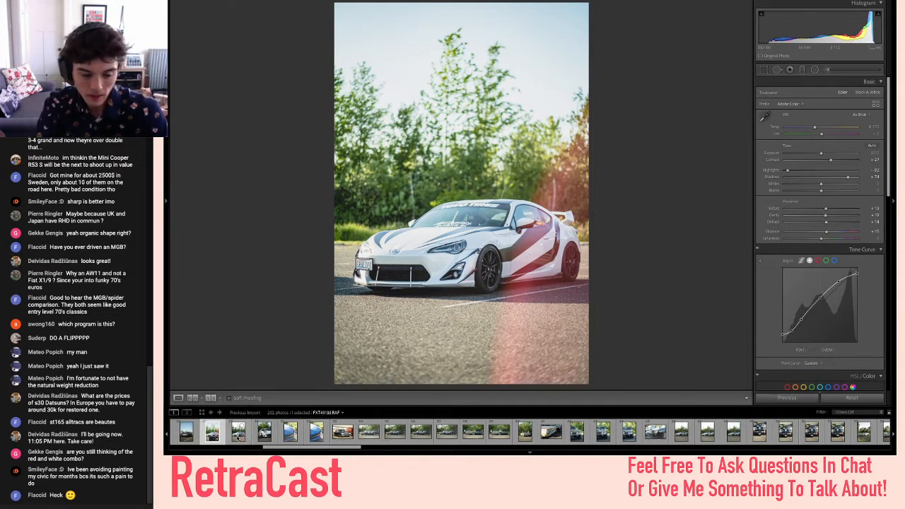
- Delete the adjacent unedited near-duplicate of the white striped coupe photo from disk
click(239, 436)
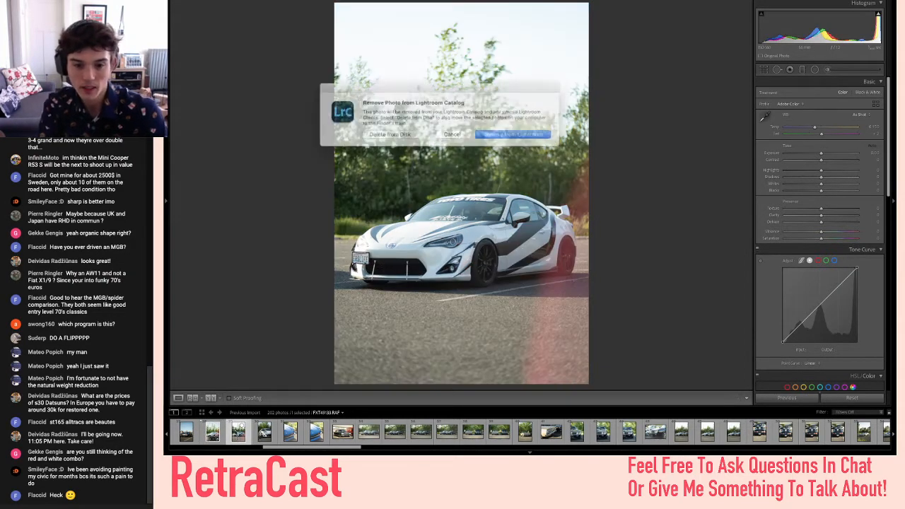
click(398, 131)
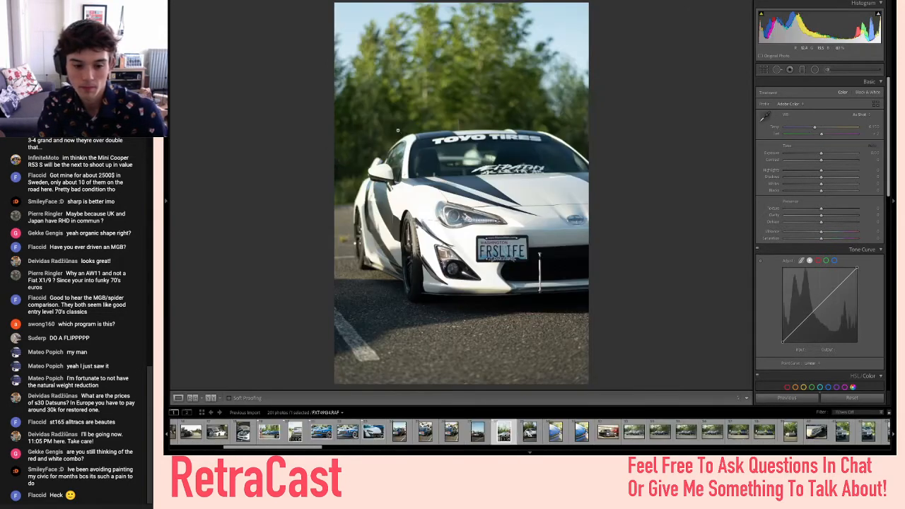
- Copy the develop settings from the edited coupe photo, excluding crop, and paste them onto the front close-up of the same car
key(super+shift+c)
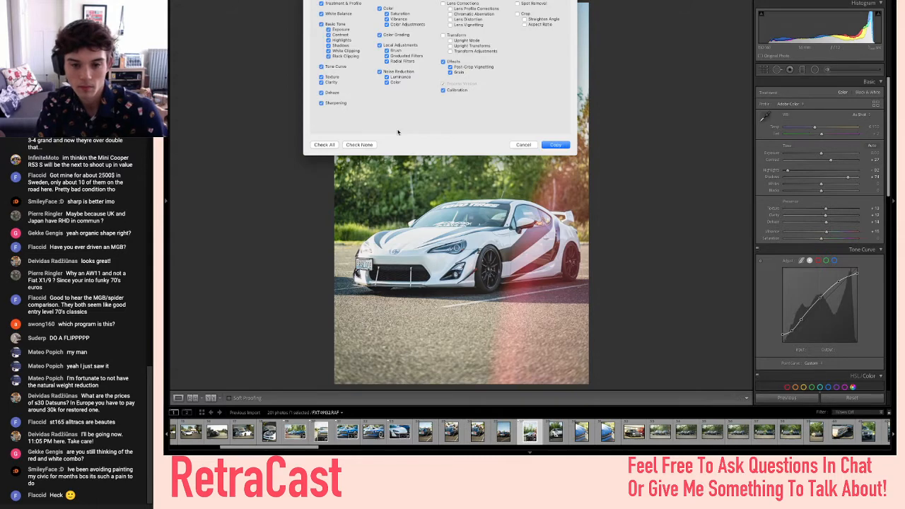
key(Return)
key(Right)
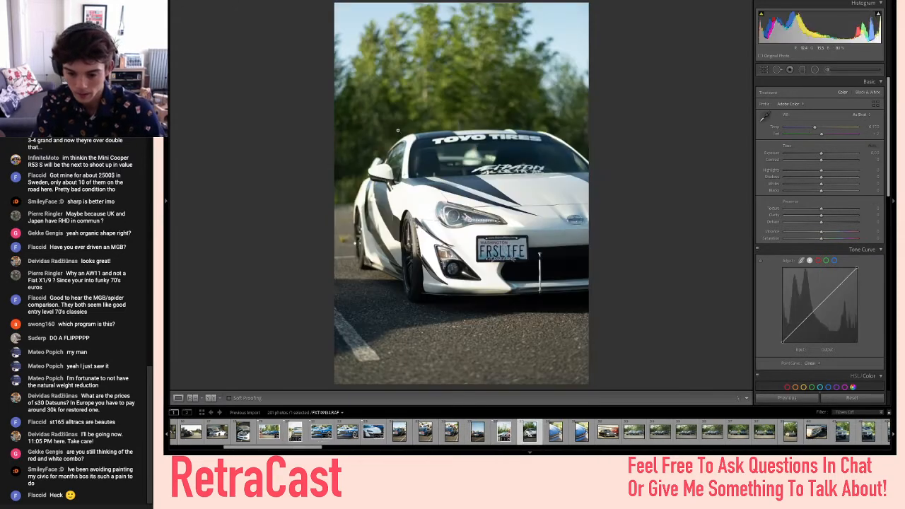
key(Left)
key(Right)
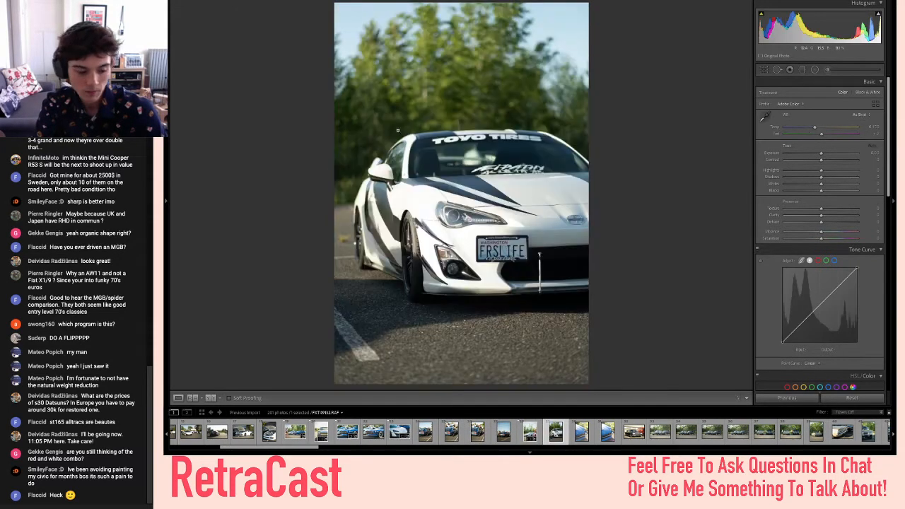
key(ctrl+shift+v)
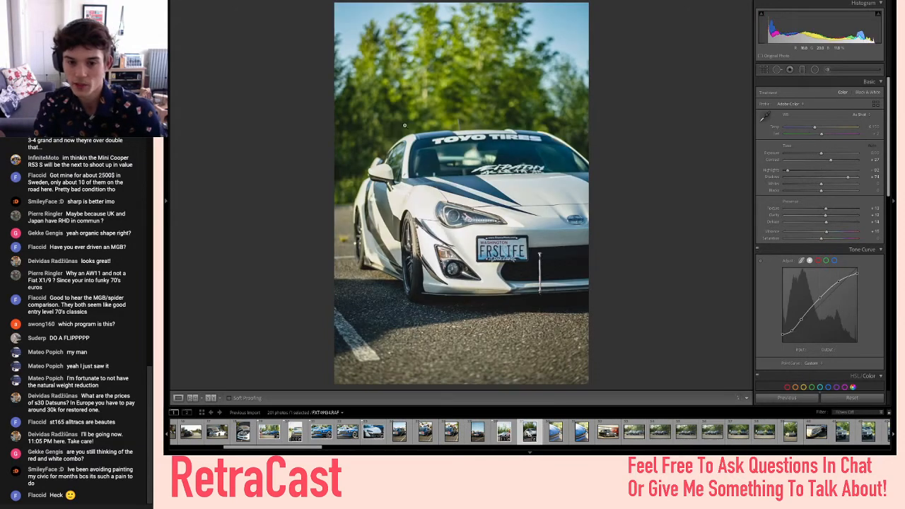
- Raise the Exposure of the front close-up to about +0.65 and check it against the neighbouring photo
drag(821, 156, 824, 156)
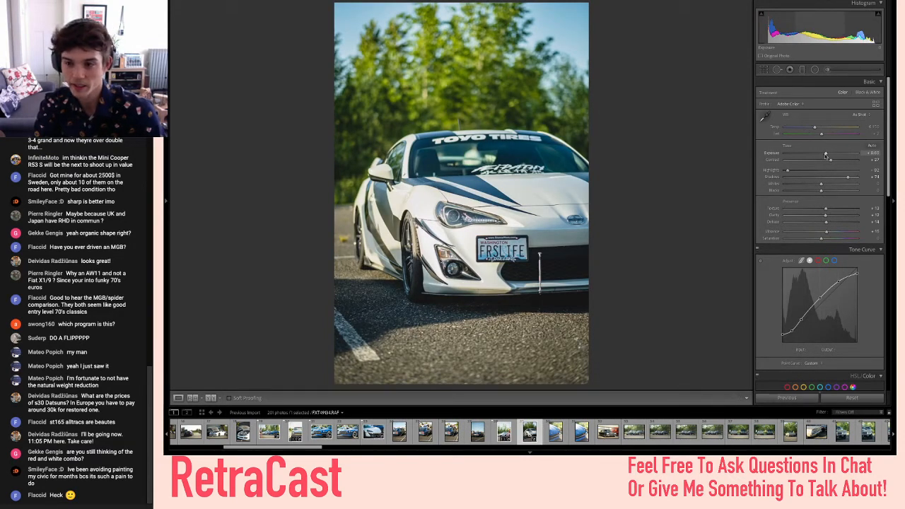
key(Left)
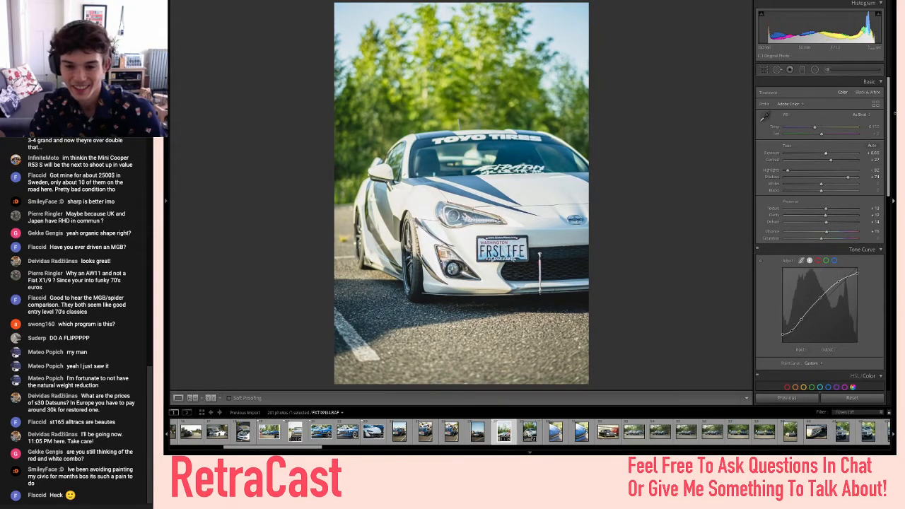
key(Right)
key(Right)
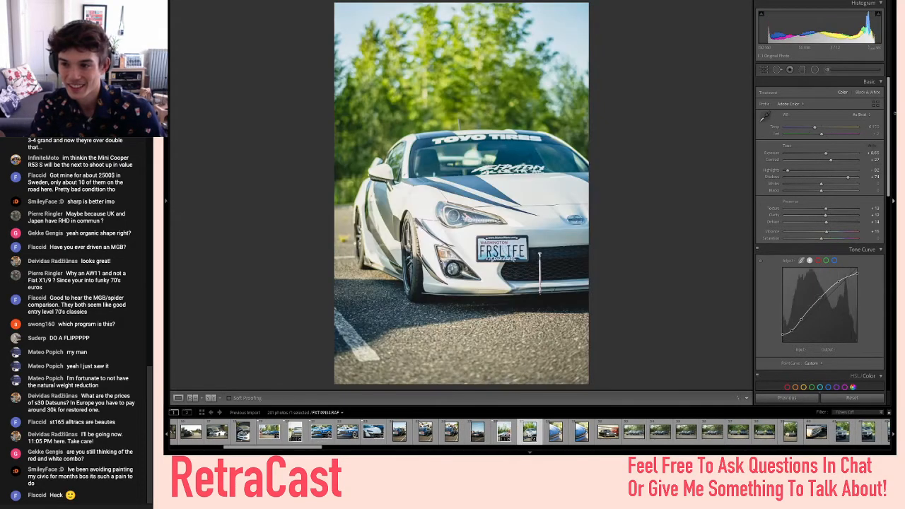
- Straighten the front close-up with a crop rotation of about 0.56 degrees and tighten the crop slightly
click(764, 70)
drag(823, 114, 824, 116)
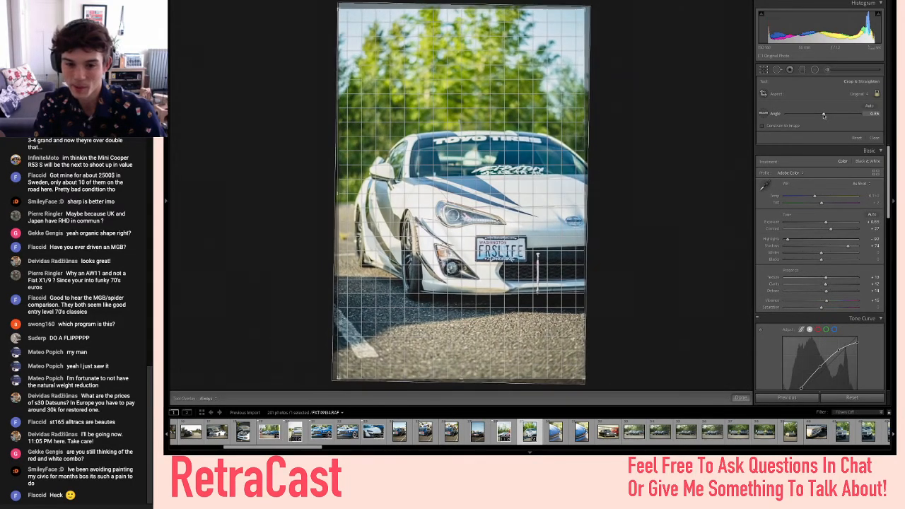
key(Return)
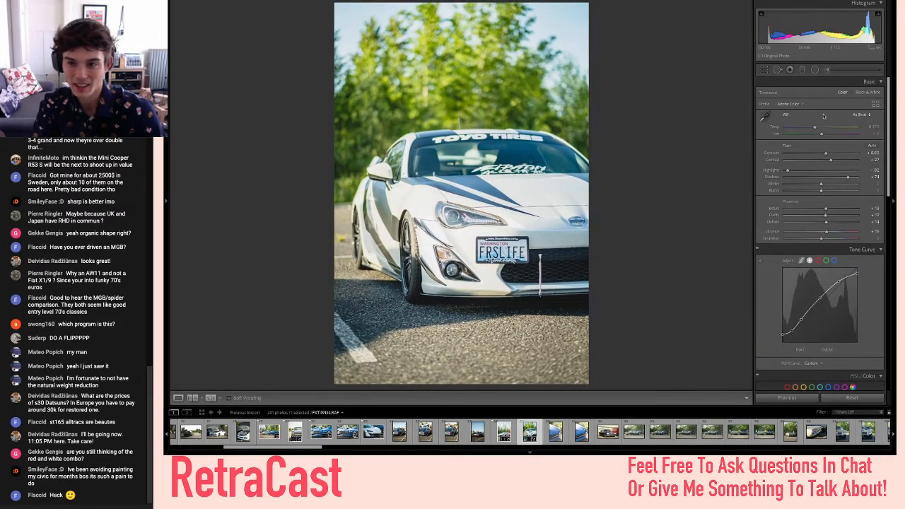
click(764, 70)
drag(584, 380, 584, 377)
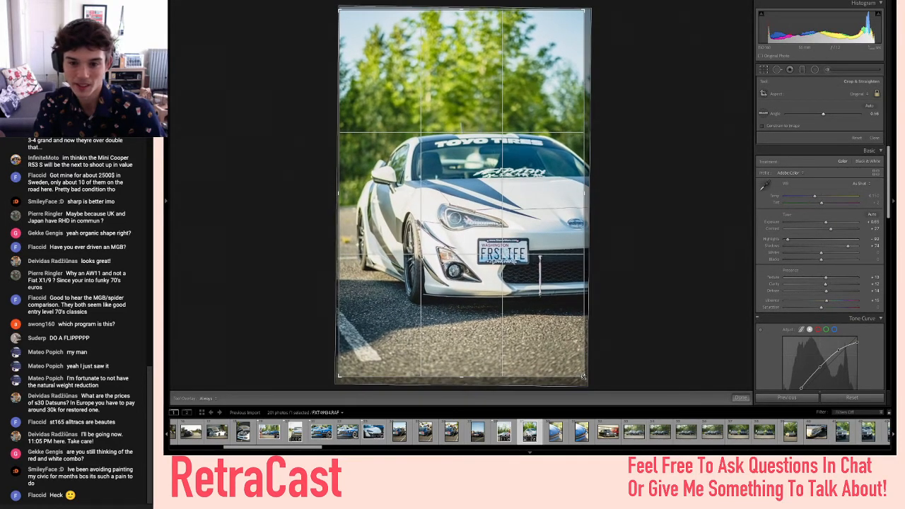
key(Return)
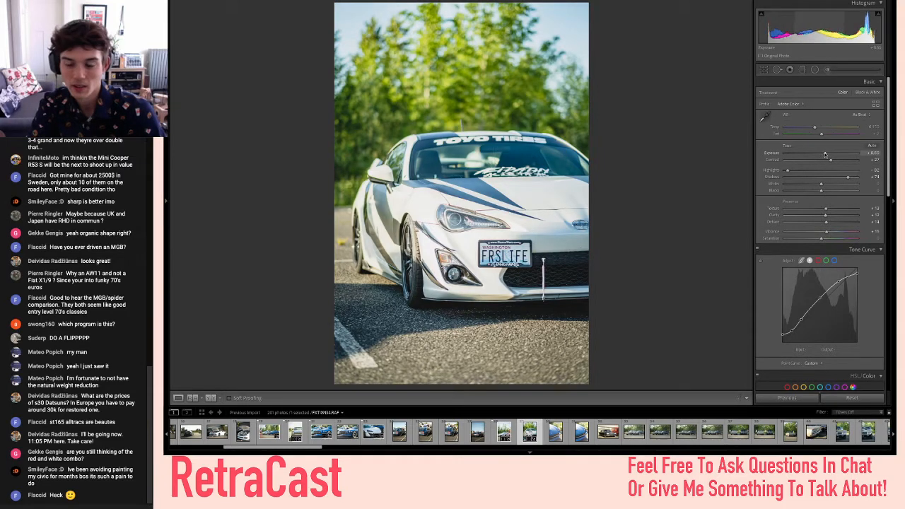
- Reduce Shadows to +53 on the front close-up and compare it with the adjacent edited coupe photo
drag(843, 180, 840, 179)
key(Left)
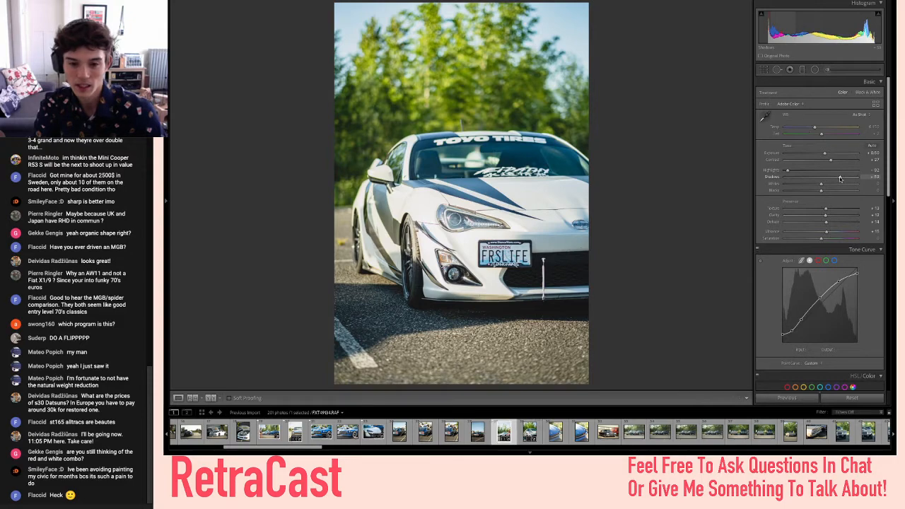
key(Left)
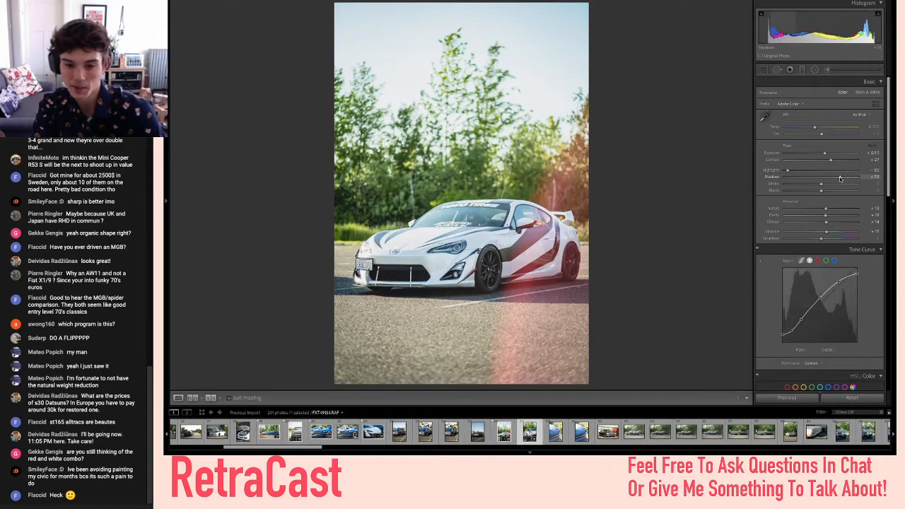
key(backslash)
key(backslash)
key(backslash)
key(backslash)
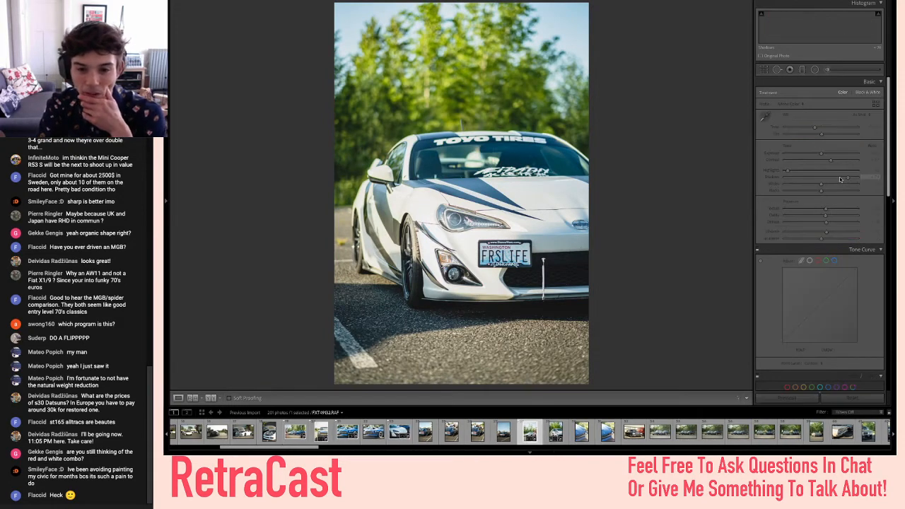
key(Left)
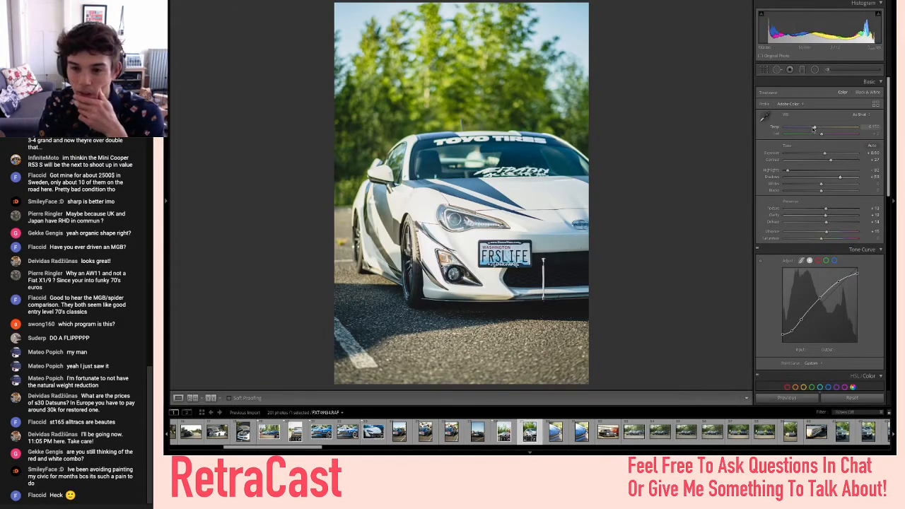
- Try a Tint of +11 on the front close-up, toggling the change to compare, and undo it
click(815, 128)
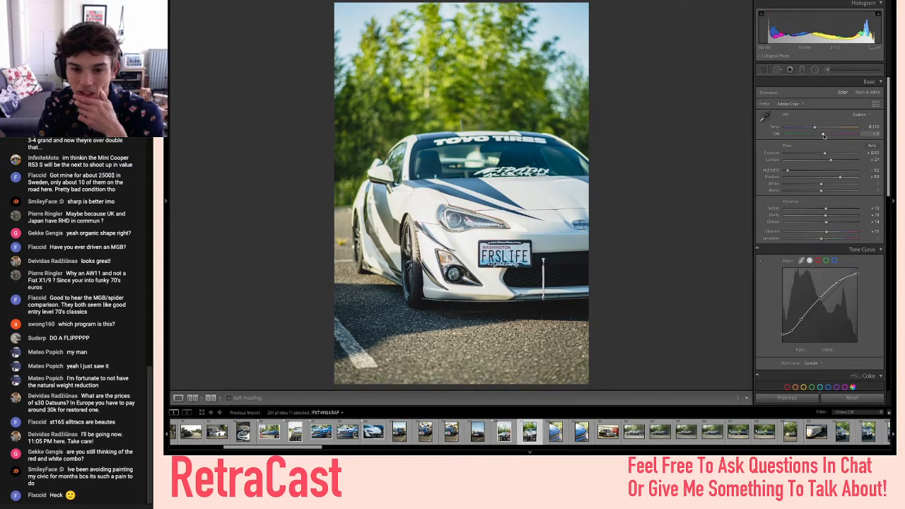
drag(830, 138, 829, 139)
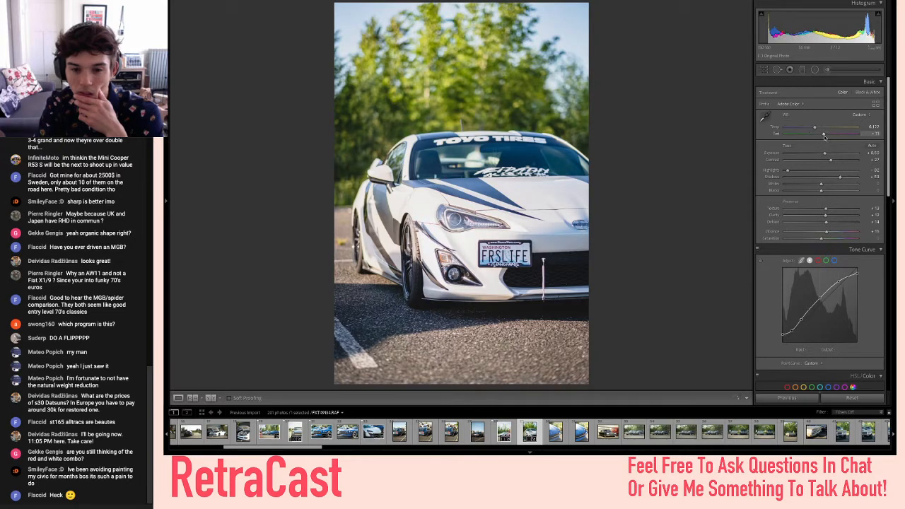
key(ctrl+z)
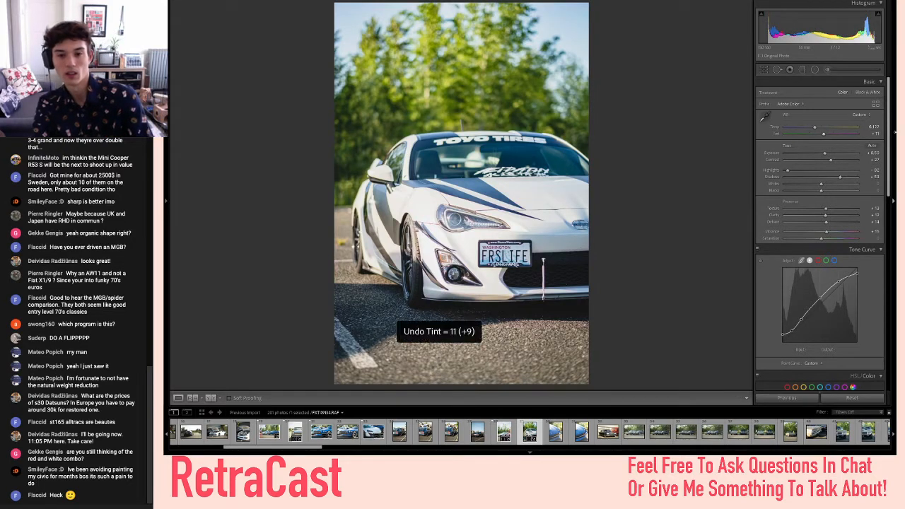
key(ctrl+shift+z)
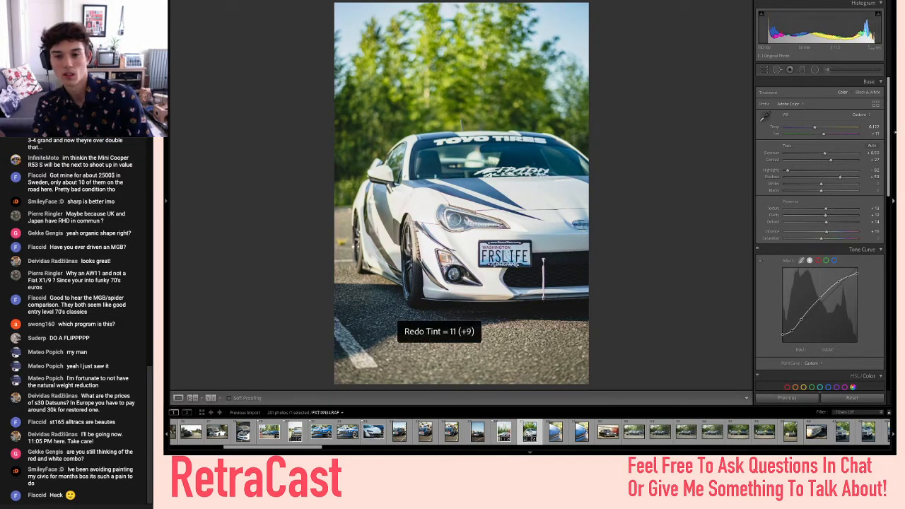
key(ctrl+z)
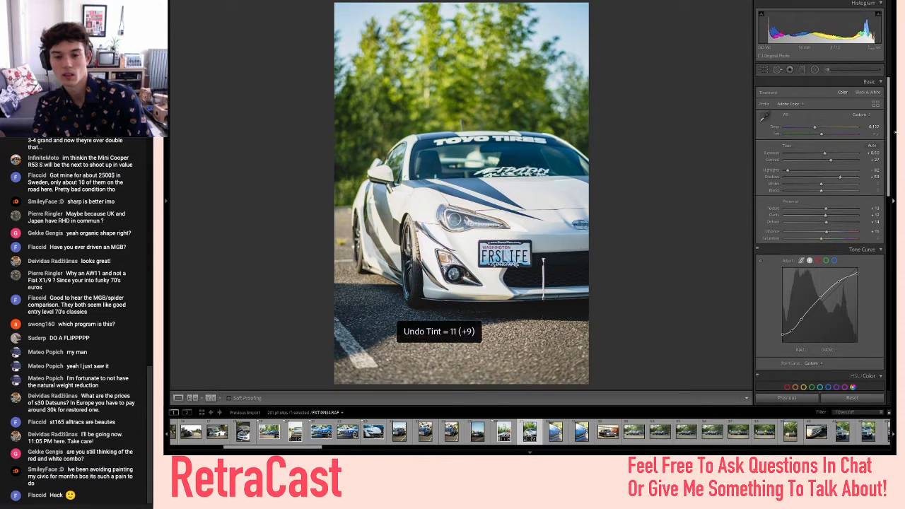
key(ctrl+shift+z)
key(ctrl+z)
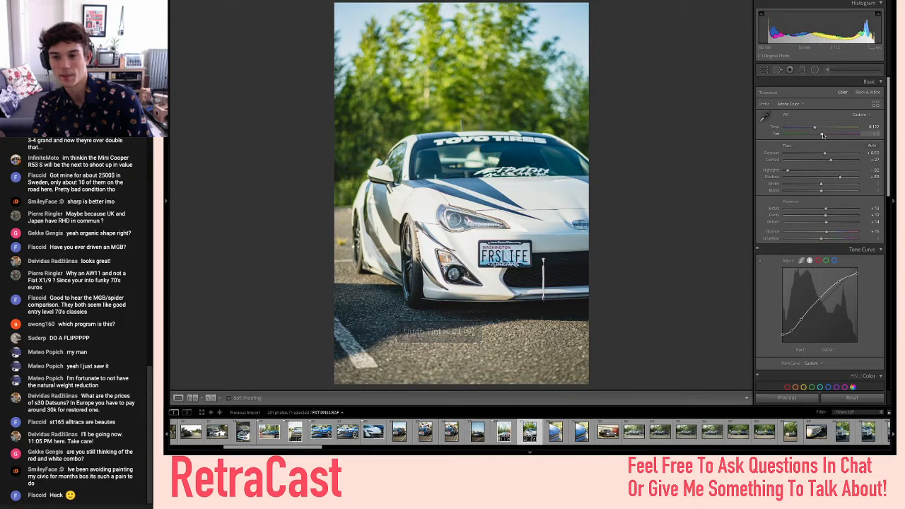
- Set the front close-up's Tint to +7 and cool its white balance temperature to about 5,900
key(ctrl+shift+z)
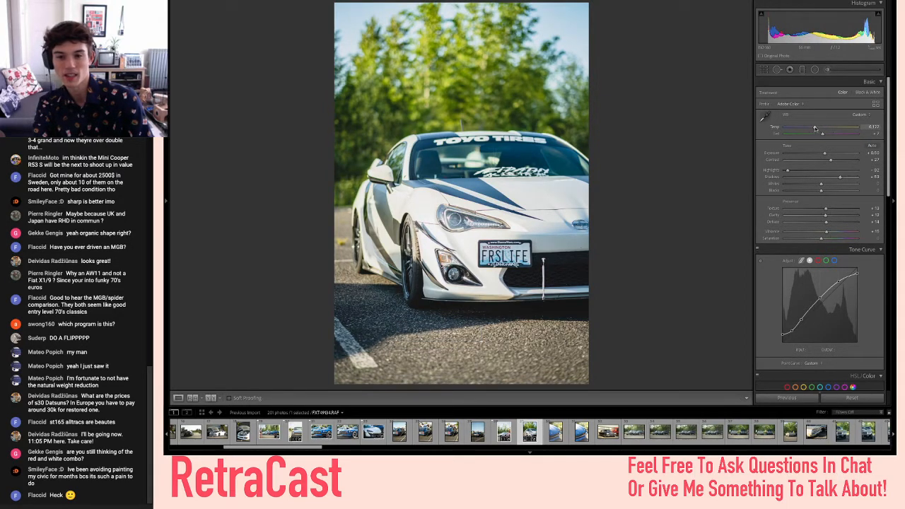
drag(815, 128, 814, 128)
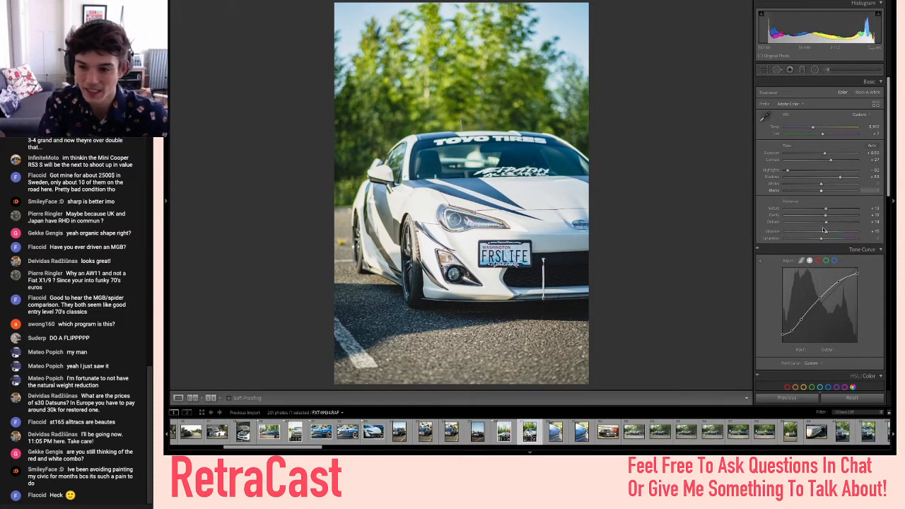
- Compare the front close-up with its unedited version and flag it as a pick
key(backslash)
key(backslash)
key(p)
key(backslash)
key(backslash)
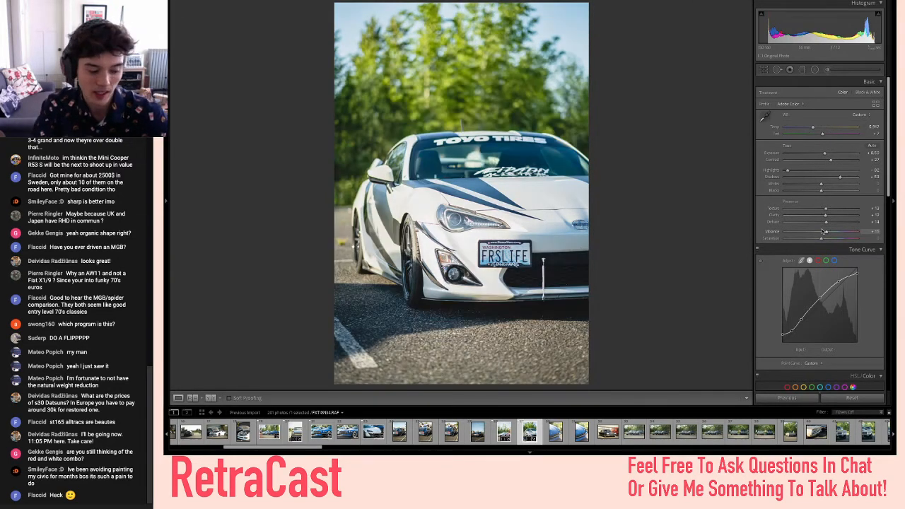
- Review the front close-up's vignette and before/after views, and reduce its Contrast to +21
scroll(811, 205, down, 10)
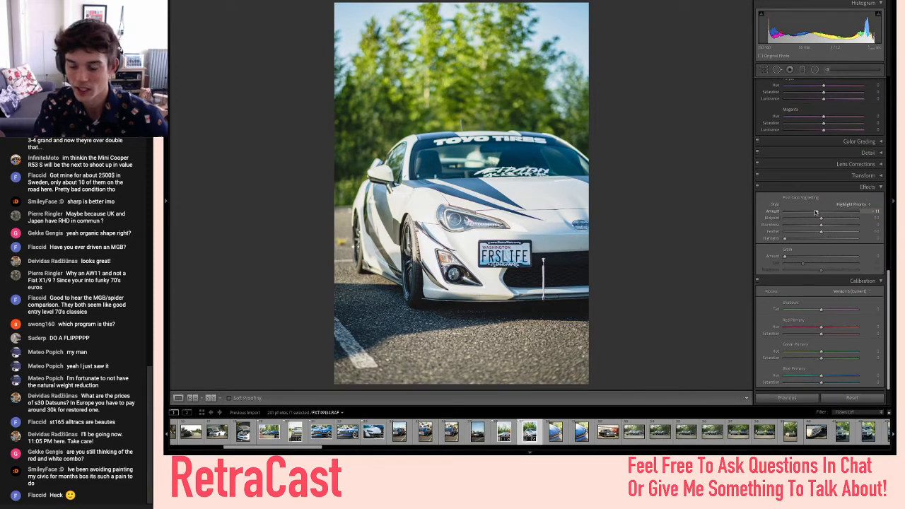
scroll(830, 290, up, 10)
scroll(831, 291, down, 1)
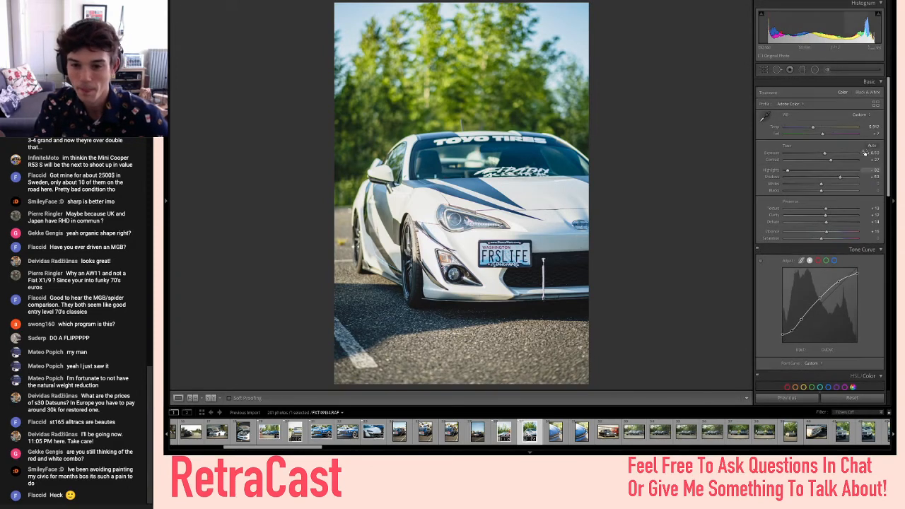
key(backslash)
key(backslash)
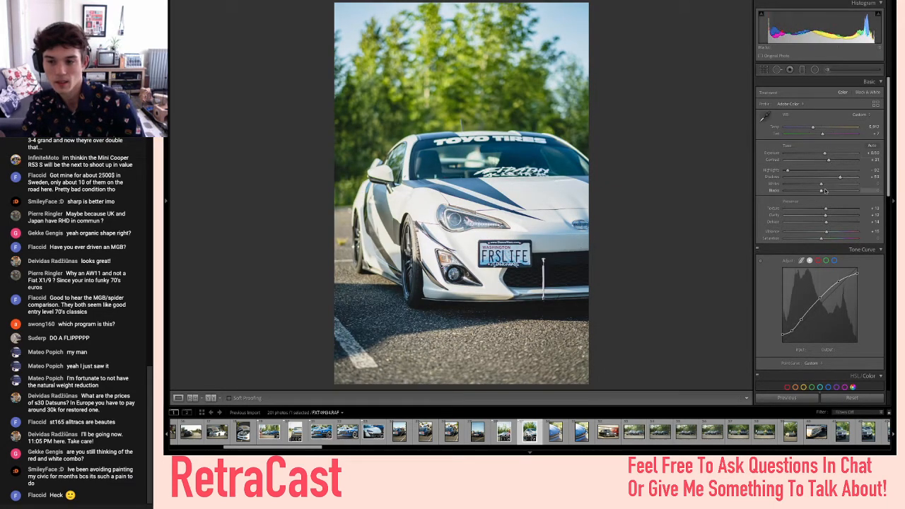
- Reduce Dehaze to about +6 on the front close-up, keep it flagged as a pick, and compare it with the neighbouring coupe photo
mouse_move(827, 222)
mouse_down()
mouse_move(841, 225)
mouse_move(823, 225)
mouse_up()
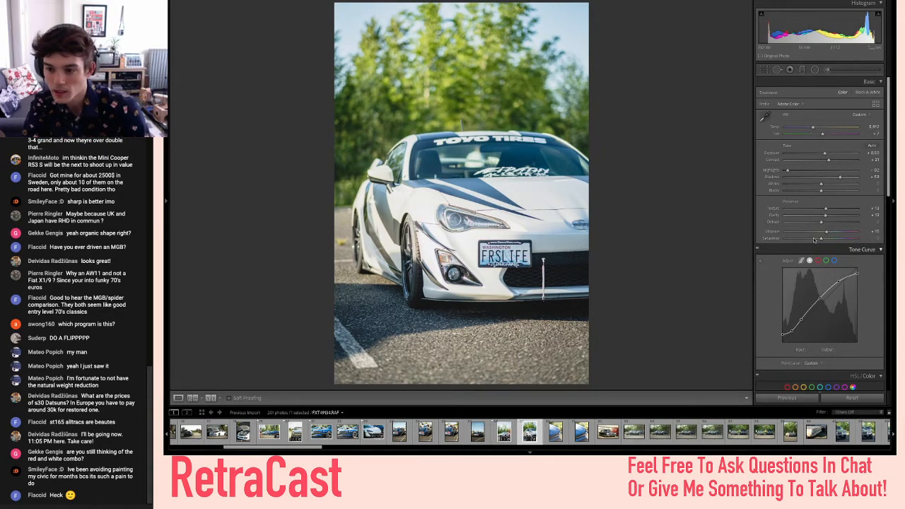
drag(822, 224, 824, 225)
key(p)
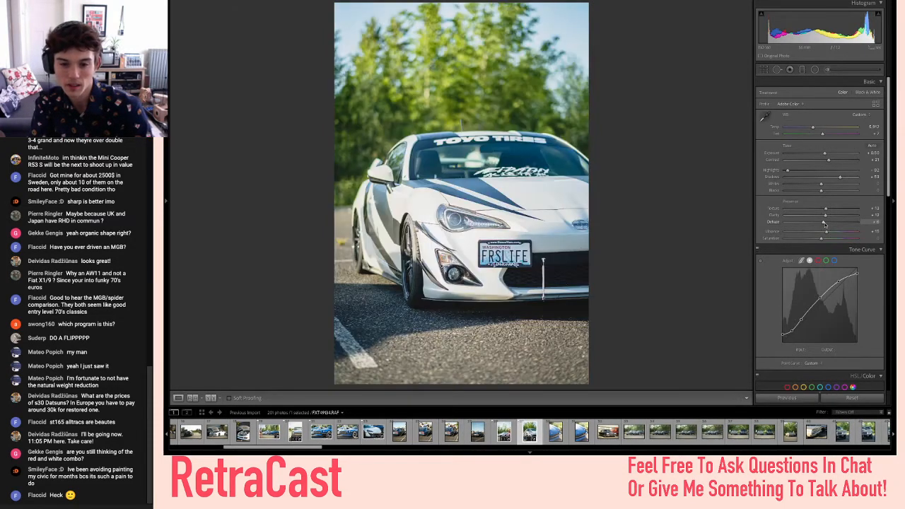
key(Left)
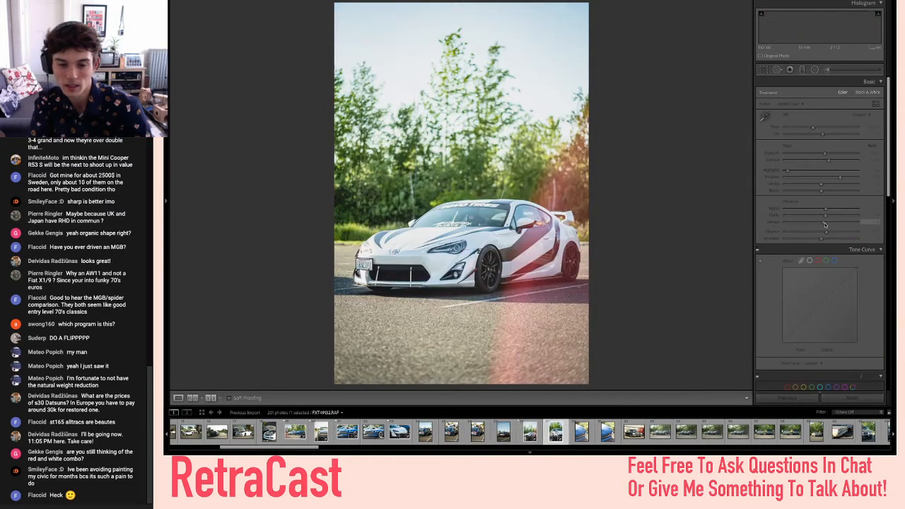
key(Right)
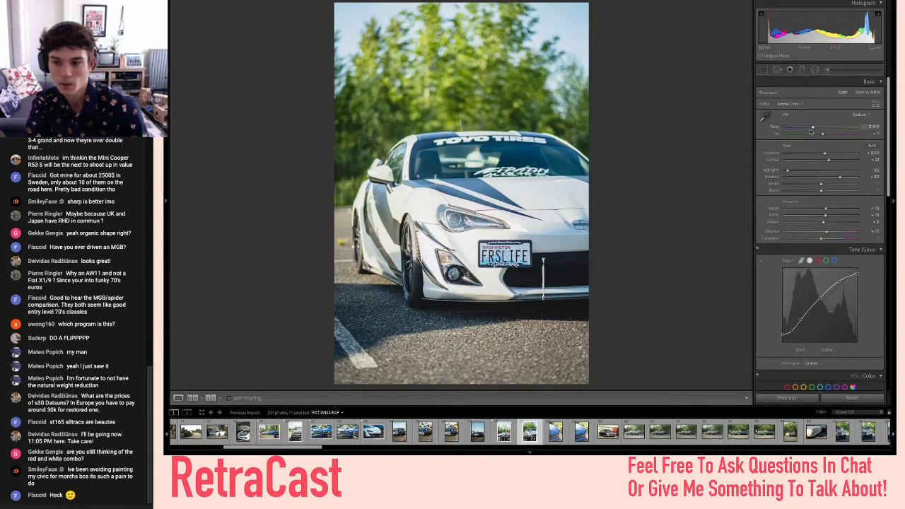
- Warm the white coupe close-up's white balance, compare a stronger setting, and keep the temperature at about 6,050
drag(813, 129, 822, 132)
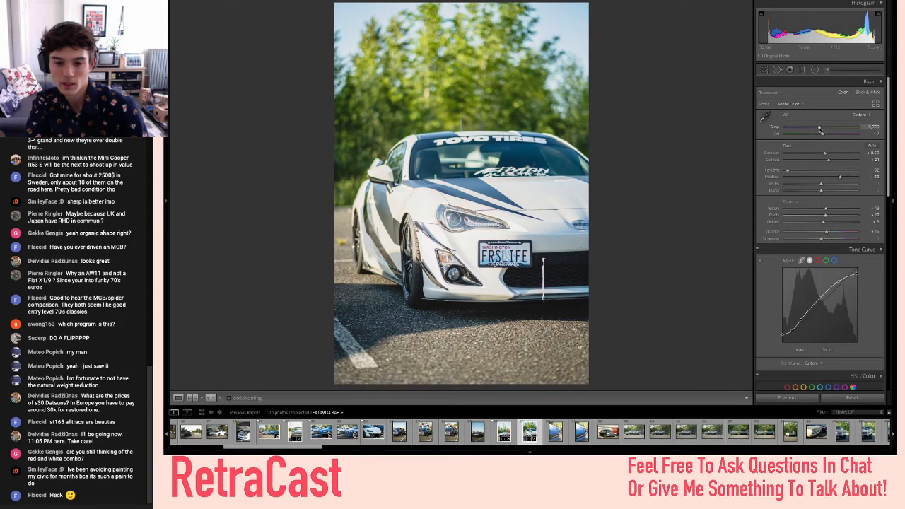
key(ctrl+z)
key(ctrl+shift+z)
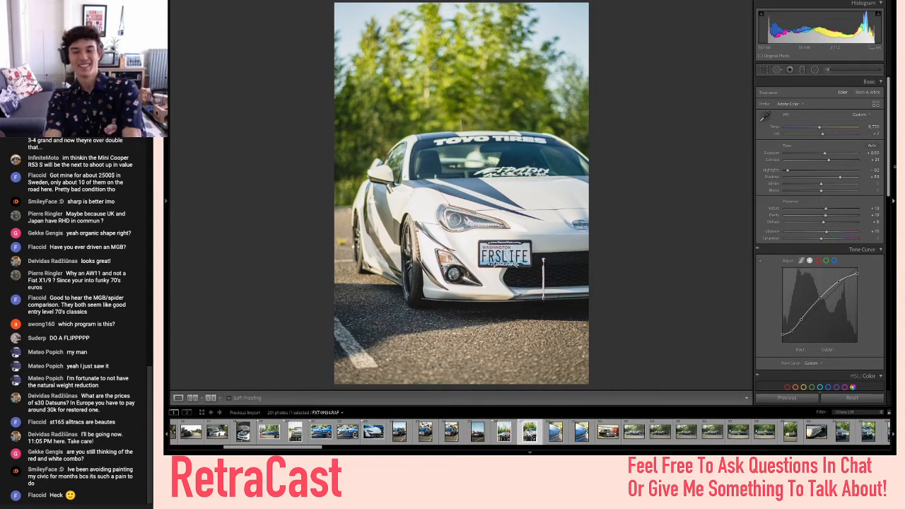
key(ctrl+z)
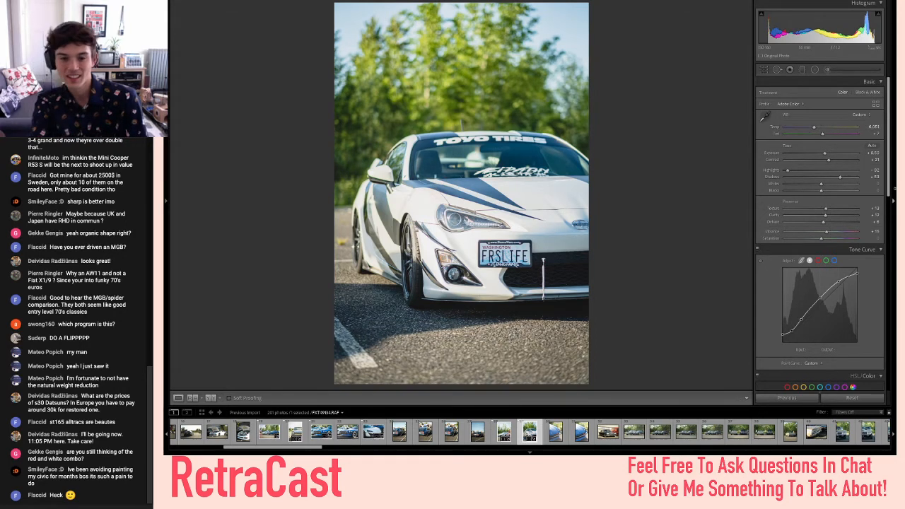
- Compare the white coupe close-up with the neighbouring shot and flag the close-up as a pick
key(Right)
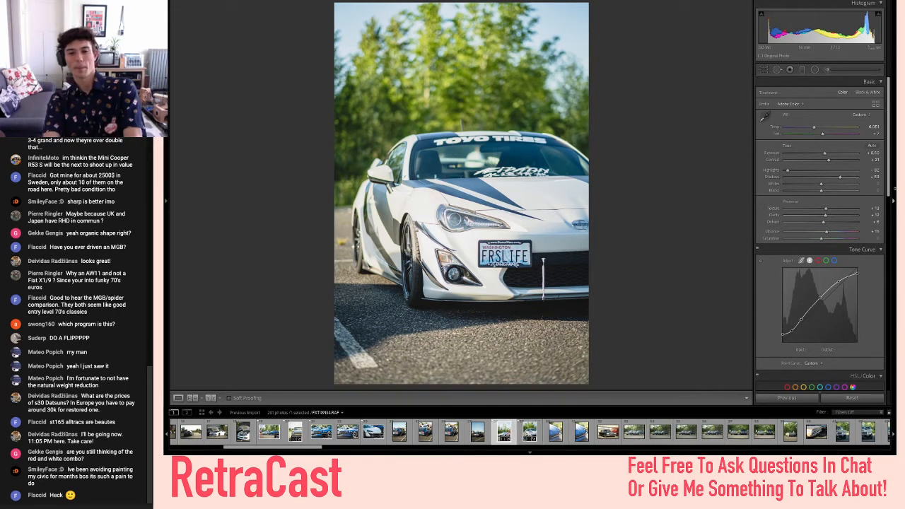
key(Left)
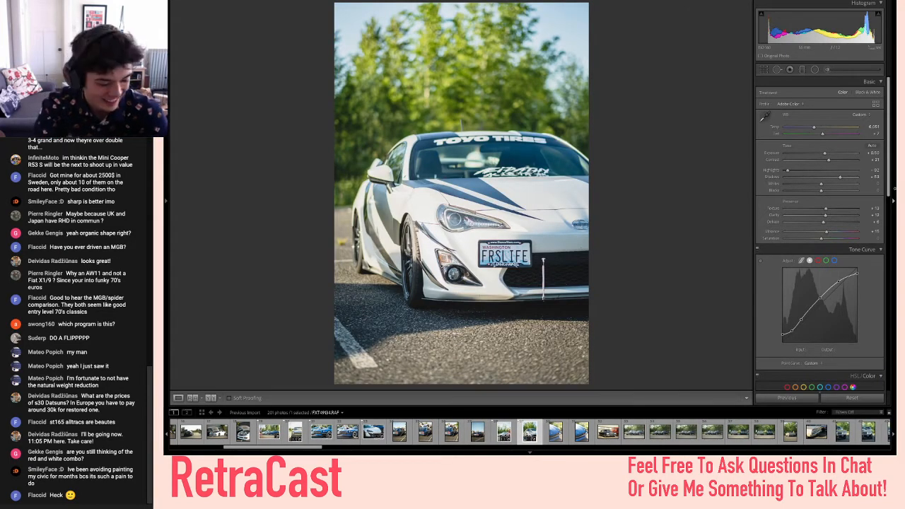
key(p)
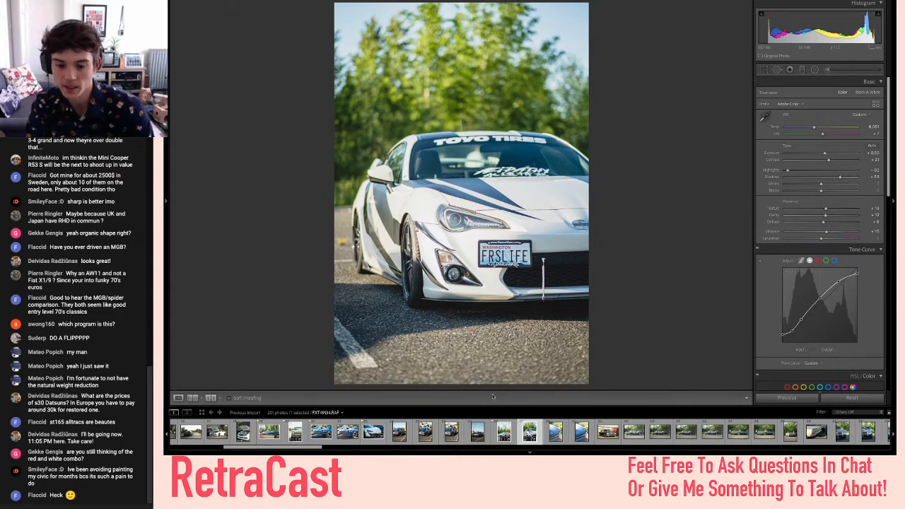
- Browse the photos following the white coupe, examining the blue Datsun close-ups and the black sedan as editing candidates
key(Right)
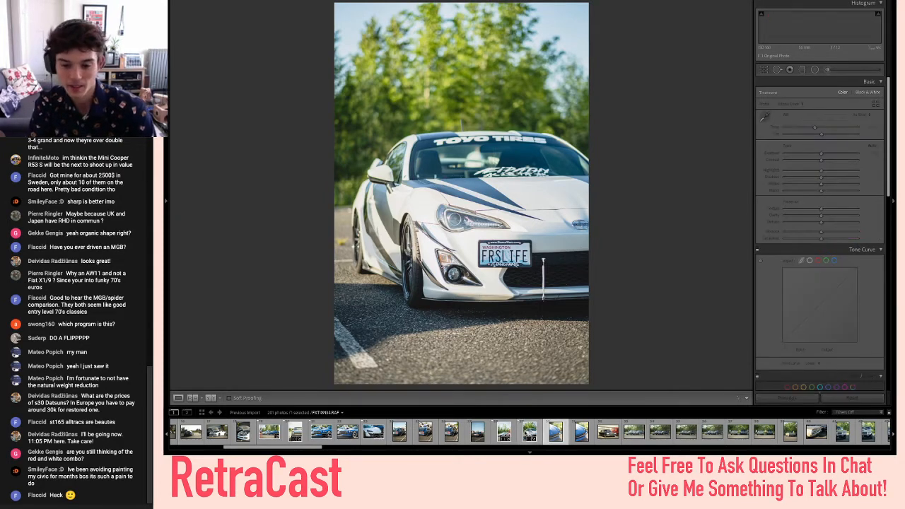
key(Right)
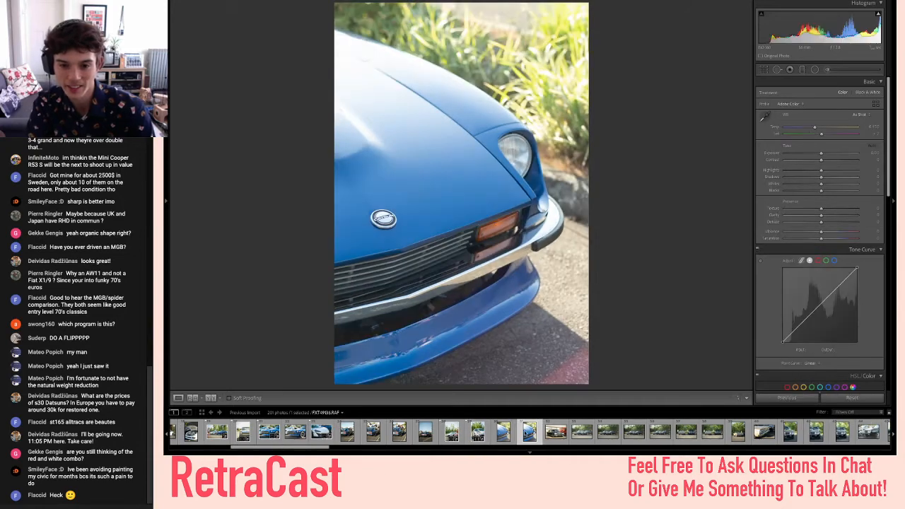
key(Right)
key(Right)
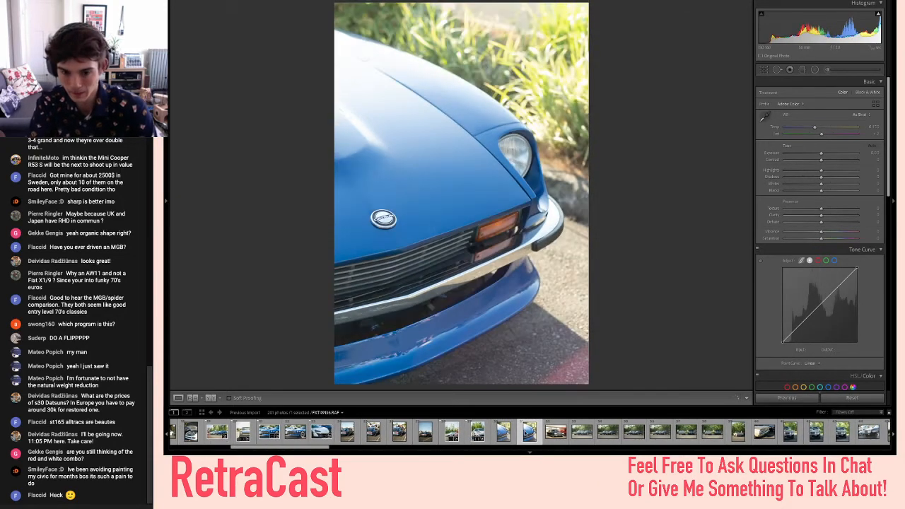
key(Right)
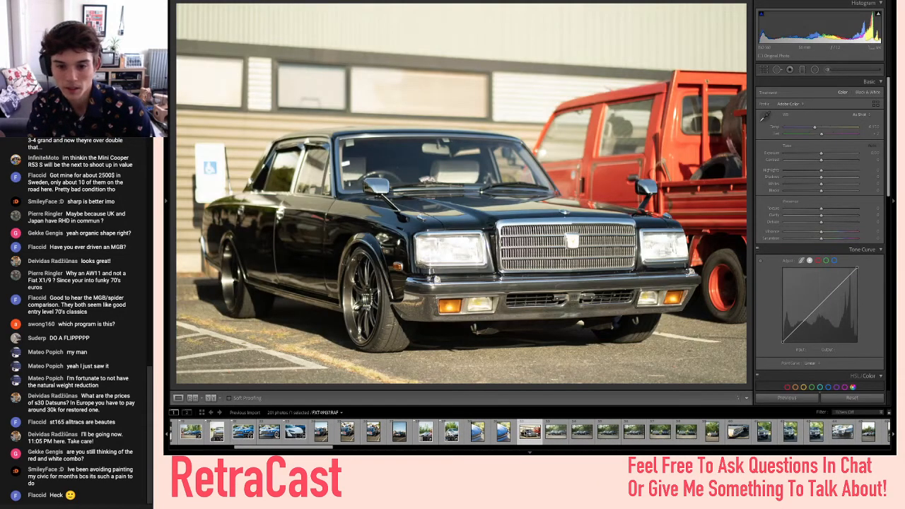
key(Right)
key(Left)
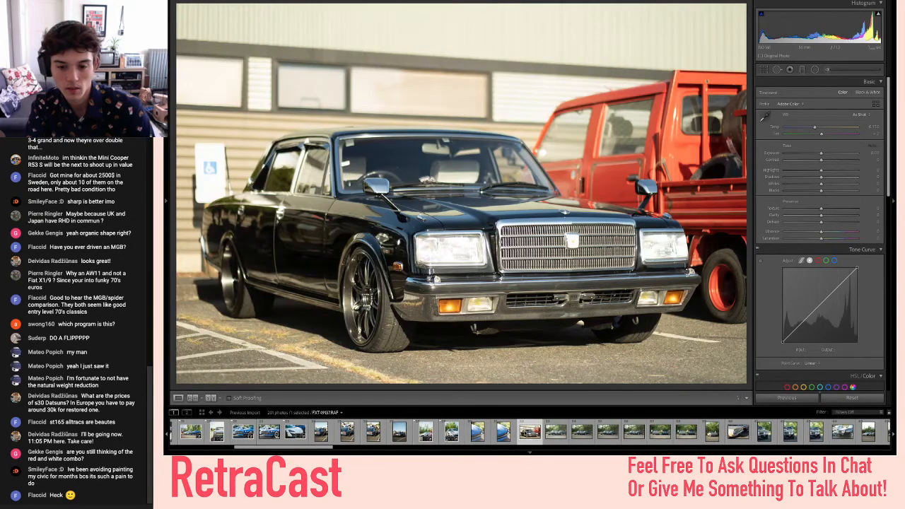
key(Left)
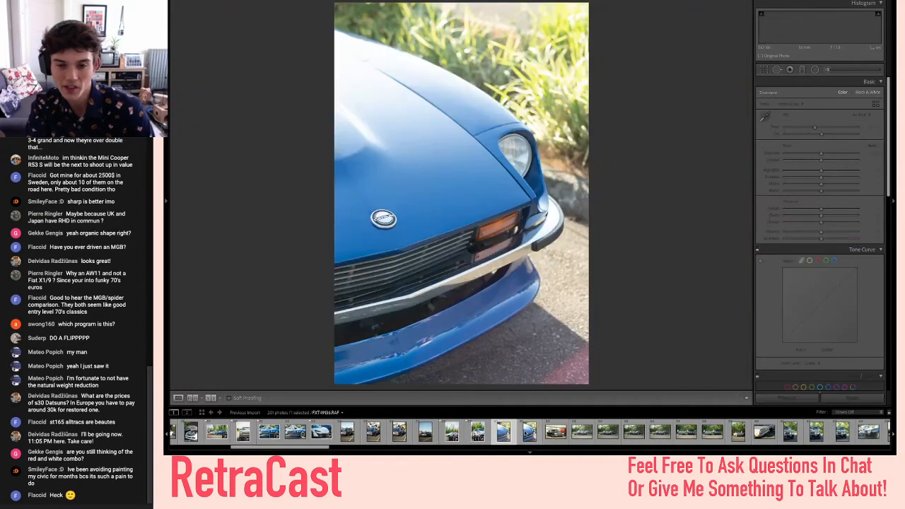
- Open the second blue Datsun close-up and set Contrast to +21, Highlights to about -88 and Shadows to about +28
key(Right)
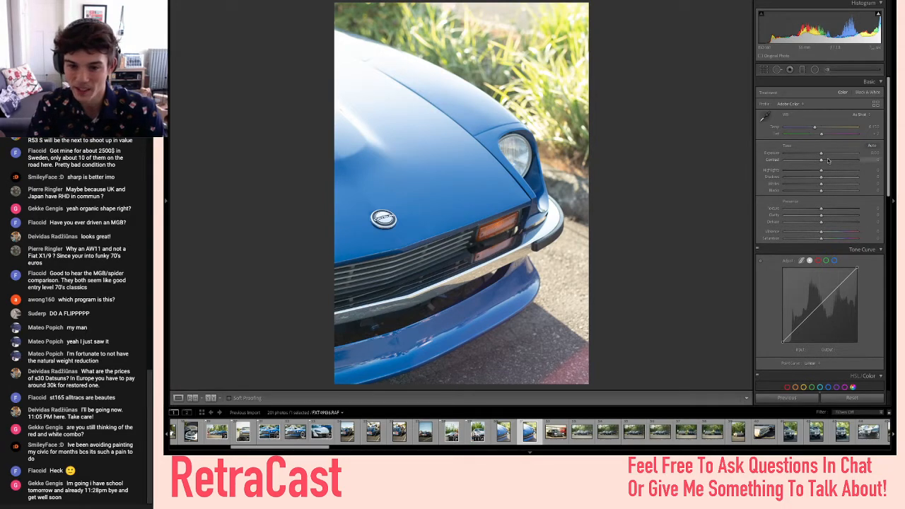
drag(814, 159, 789, 171)
drag(848, 178, 832, 178)
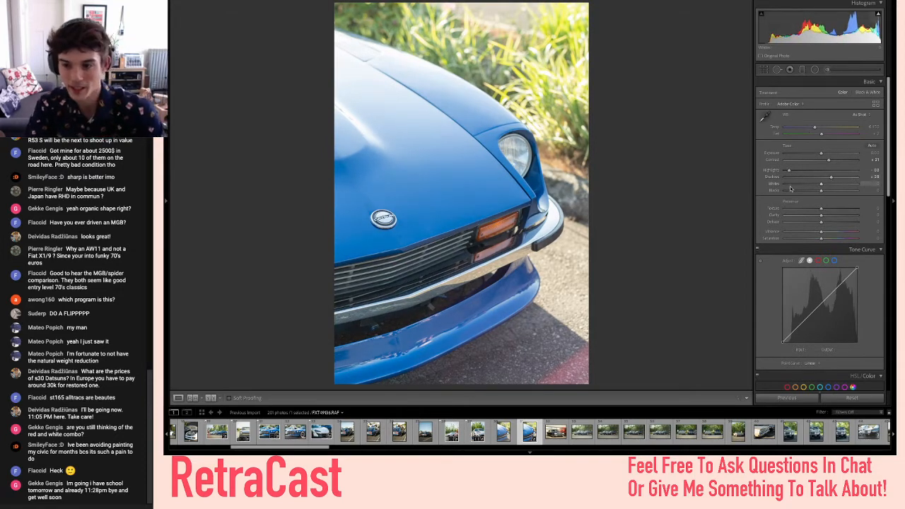
- Set the blue Datsun close-up's Texture to about +23, Clarity to -18, Dehaze to +15 and Vibrance to about +13
click(832, 210)
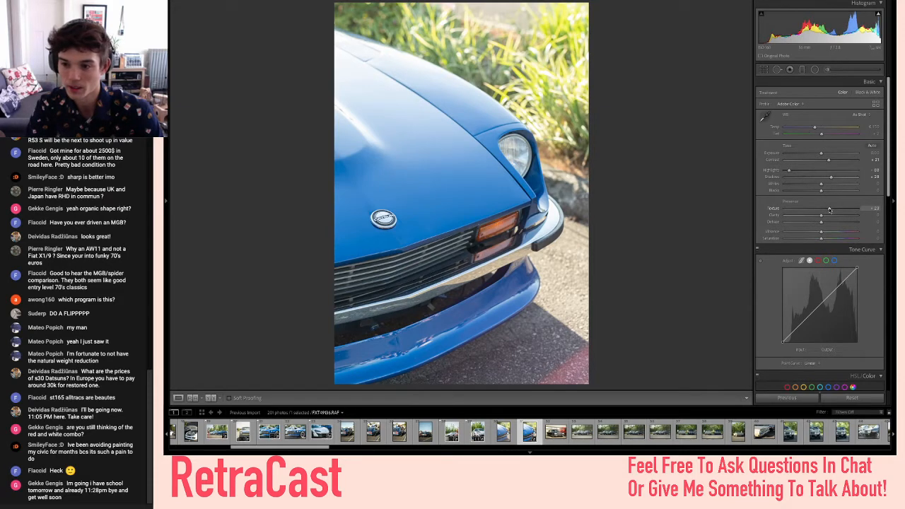
mouse_move(821, 215)
mouse_down()
mouse_move(810, 218)
mouse_move(829, 224)
mouse_up()
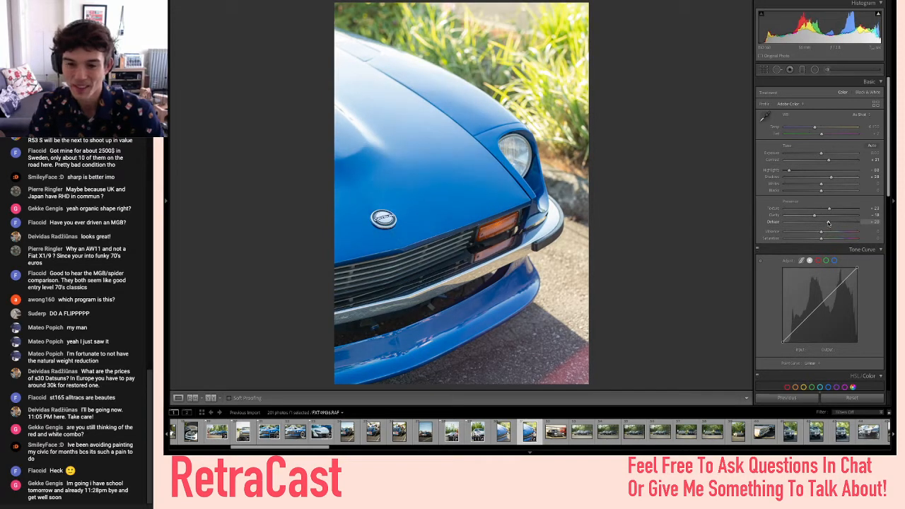
mouse_move(821, 231)
mouse_down()
mouse_move(810, 233)
mouse_move(832, 239)
mouse_up()
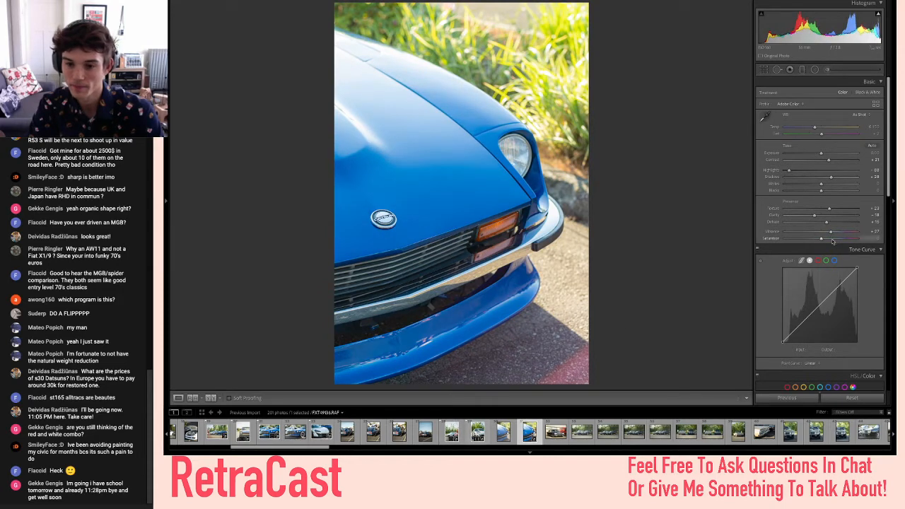
drag(828, 235, 825, 233)
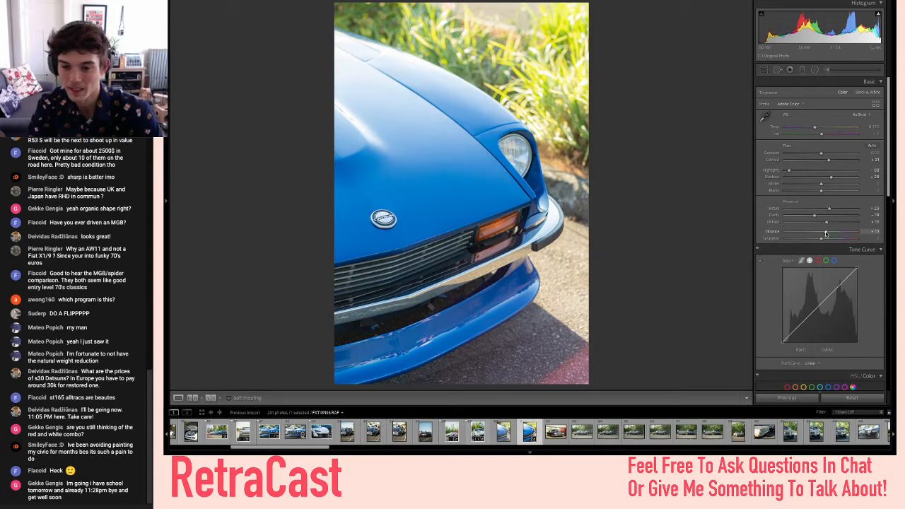
- Shape a custom tone curve with lifted midtones, a white point output of about 234 and a black point output of about 23
drag(819, 307, 820, 297)
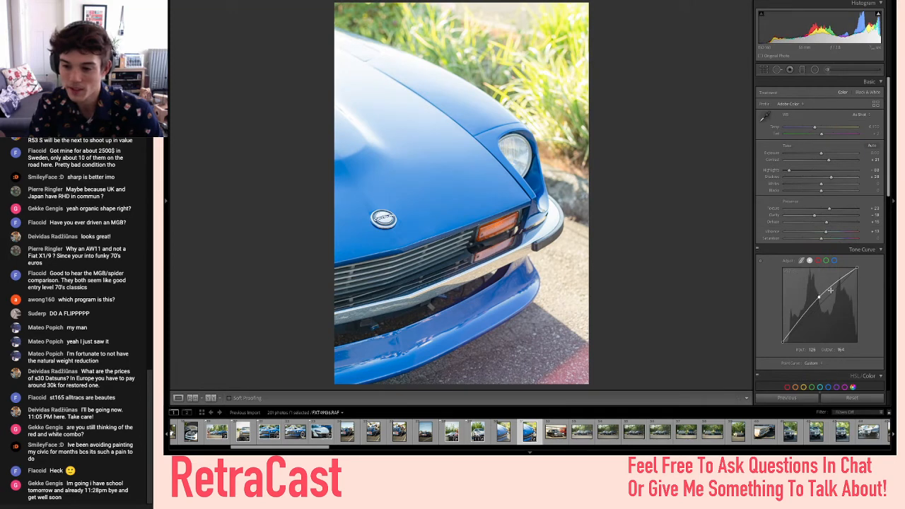
click(839, 281)
drag(857, 269, 863, 274)
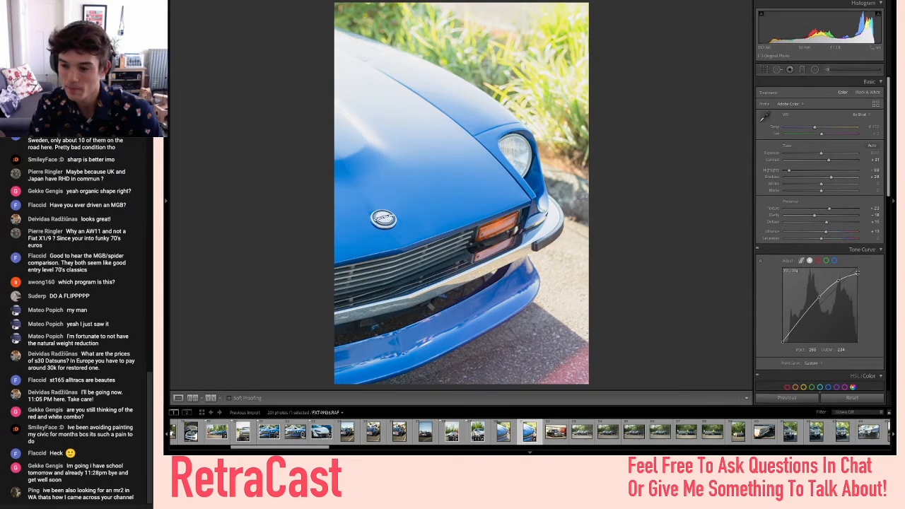
click(801, 318)
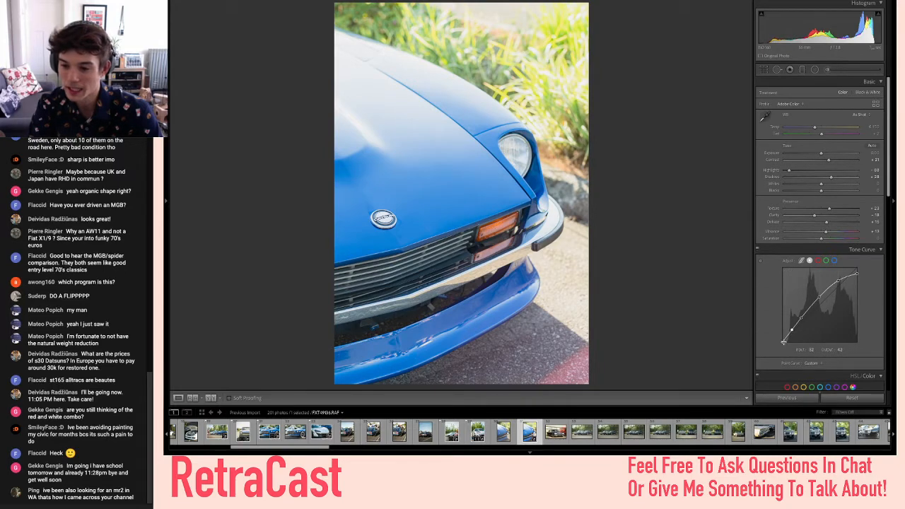
drag(782, 339, 780, 337)
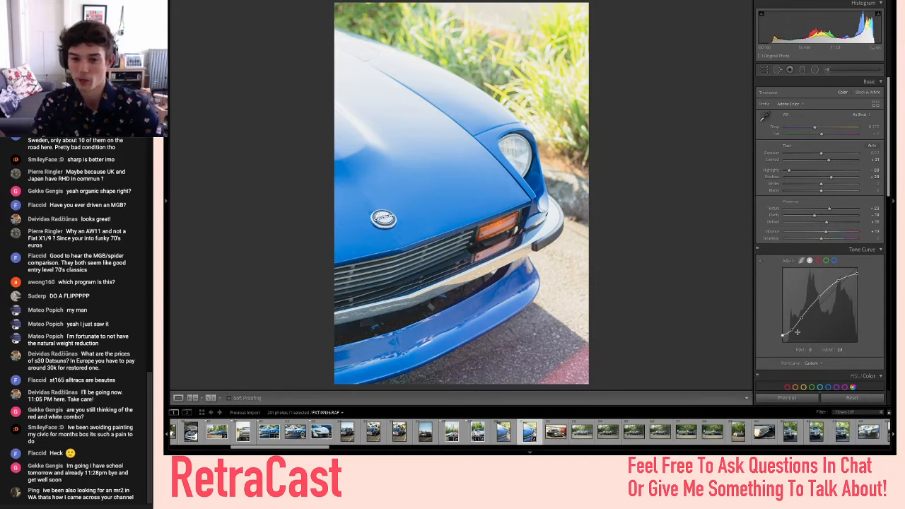
- Compare the blue Datsun close-up with its unedited version and lower its Exposure to about -0.55
key(backslash)
key(backslash)
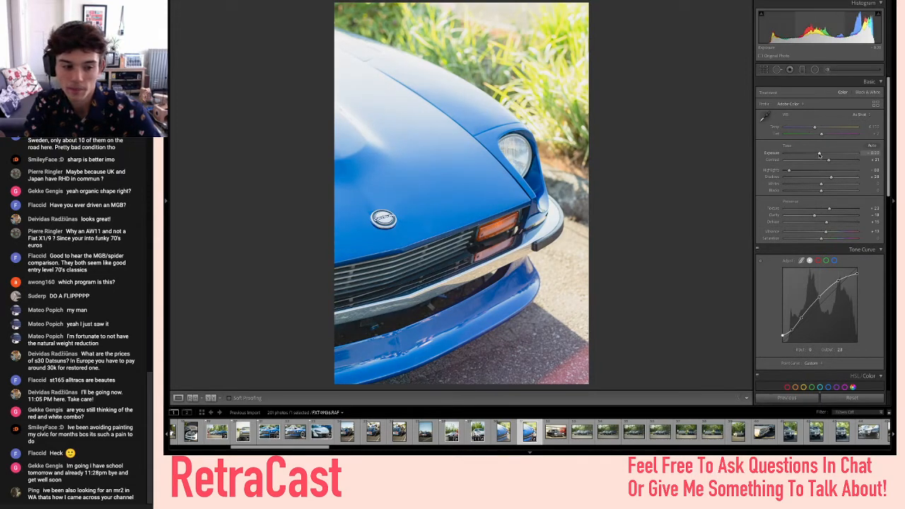
drag(820, 154, 817, 154)
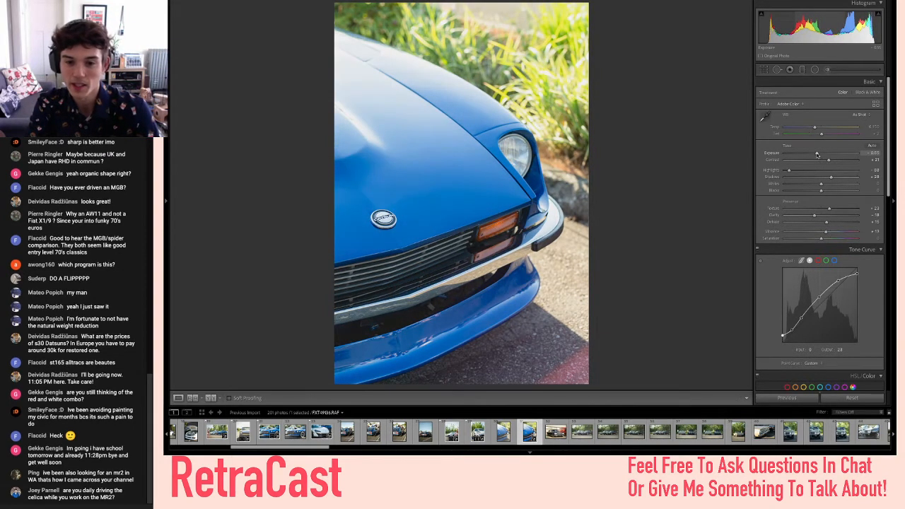
- Check the darkened blue Datsun close-up repeatedly against its before view and flag it as a pick
key(backslash)
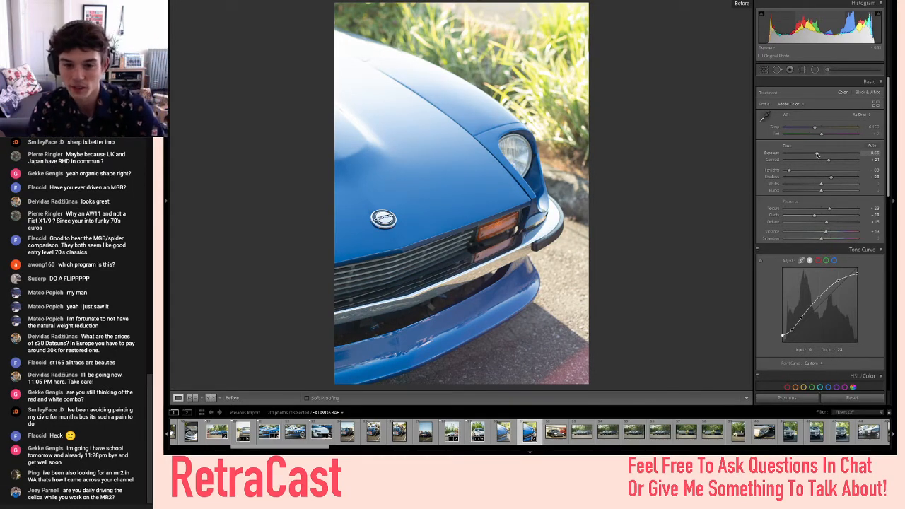
key(backslash)
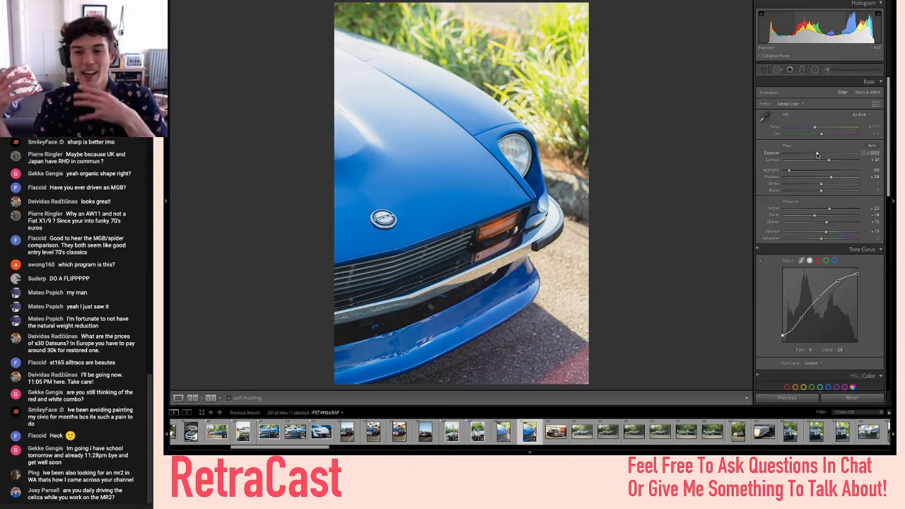
key(backslash)
key(backslash)
key(p)
key(backslash)
key(backslash)
key(backslash)
key(backslash)
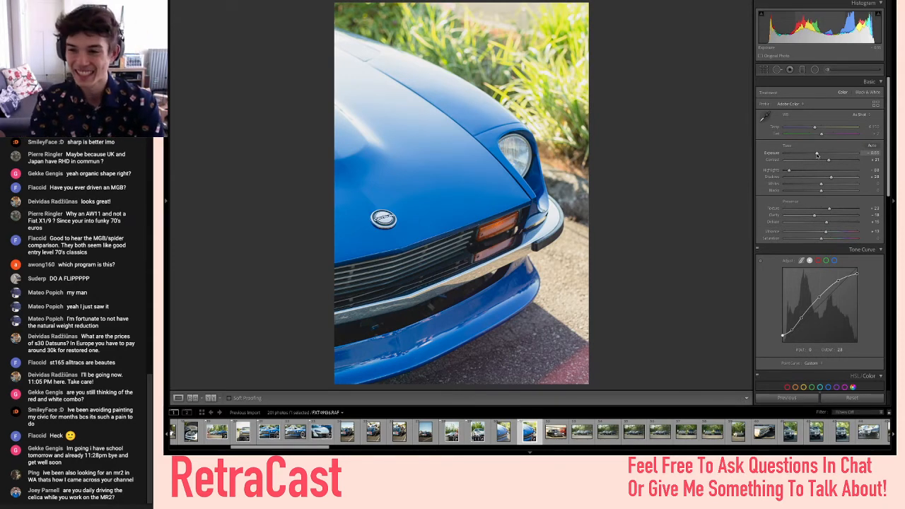
key(p)
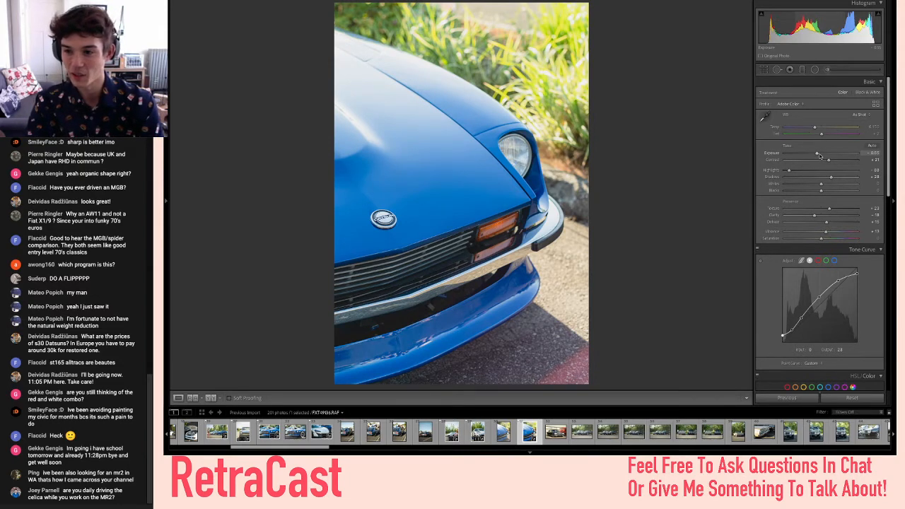
- Add a post-crop vignette with an Amount of about -15 to the blue Datsun close-up
scroll(825, 216, down, 5)
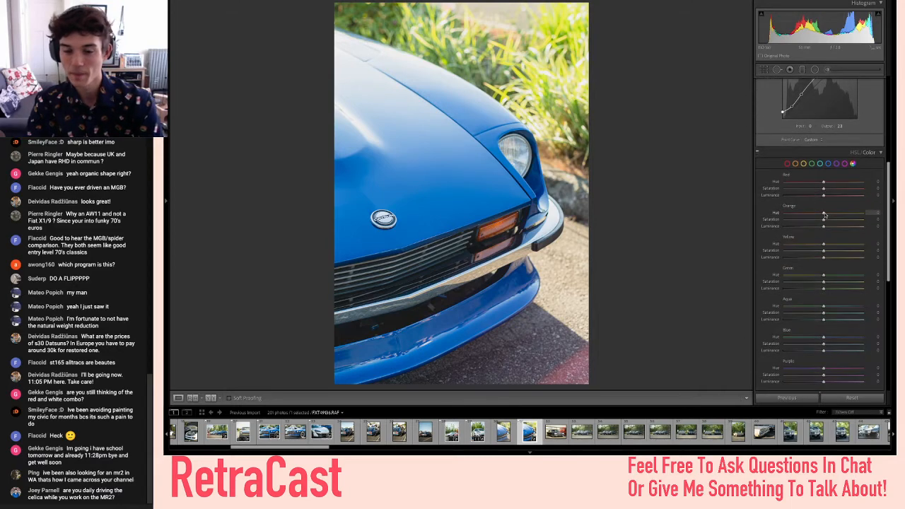
scroll(826, 215, down, 8)
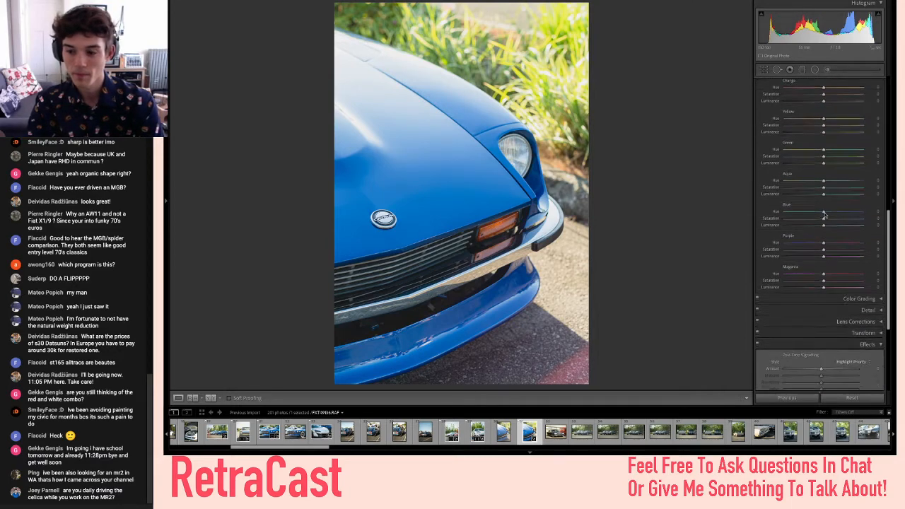
drag(815, 286, 816, 288)
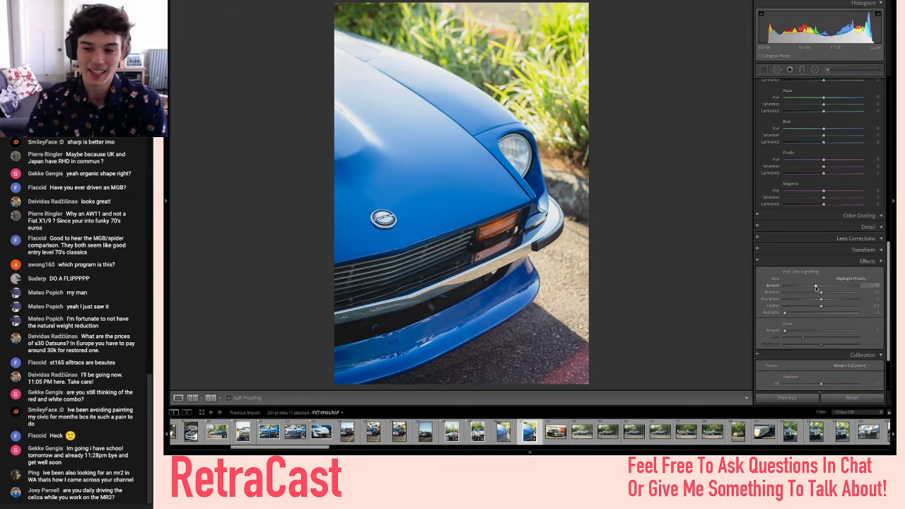
scroll(820, 297, down, 3)
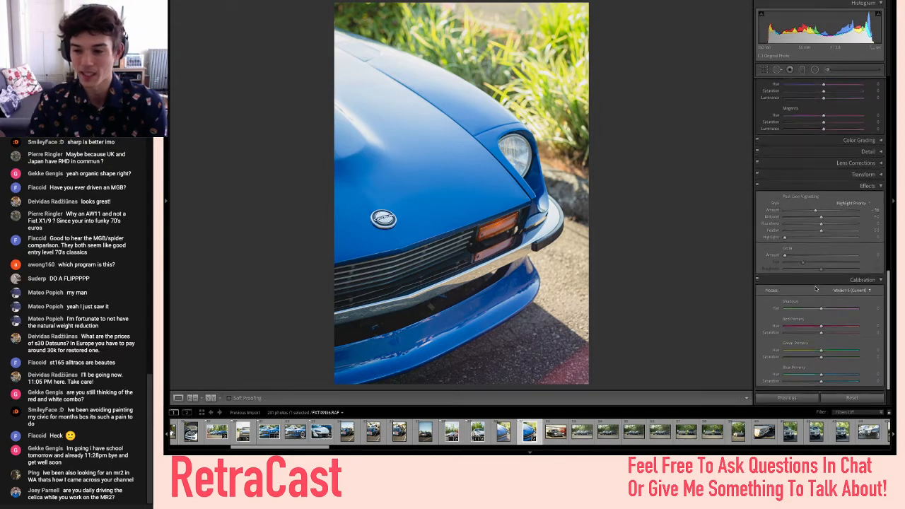
scroll(828, 309, up, 10)
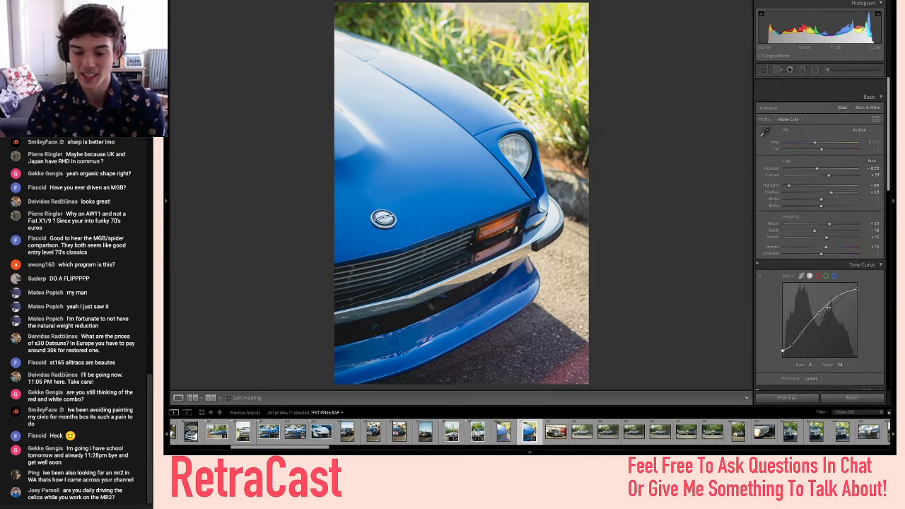
- Flag the finished blue Datsun close-up as a pick and compare the final edit with its before view
key(p)
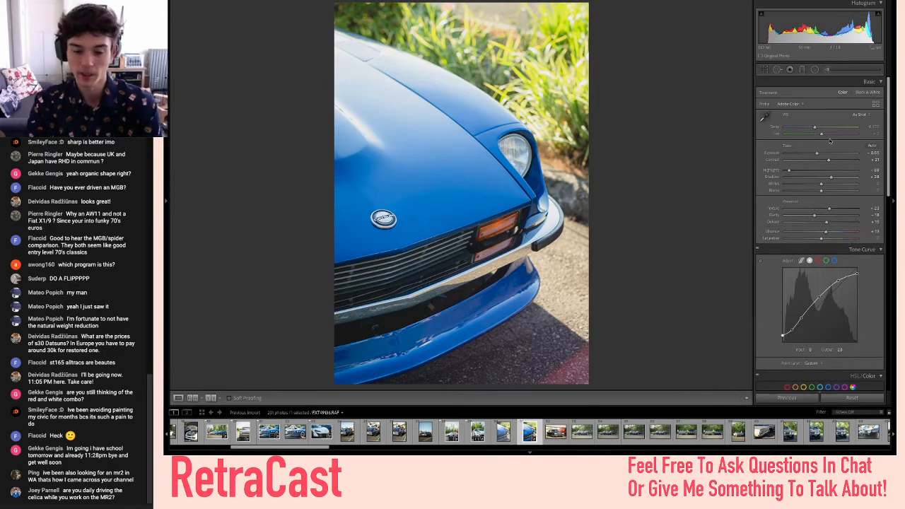
key(p)
key(backslash)
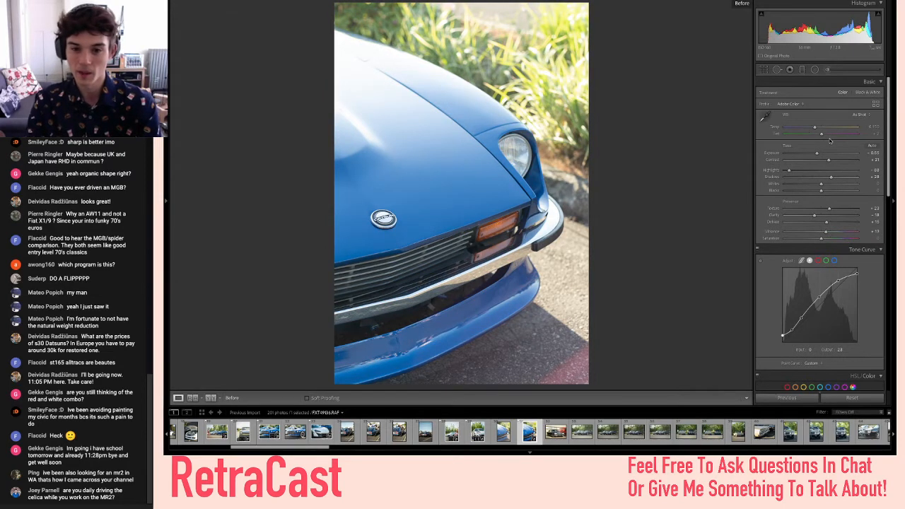
key(backslash)
key(backslash)
key(backslash)
key(backslash)
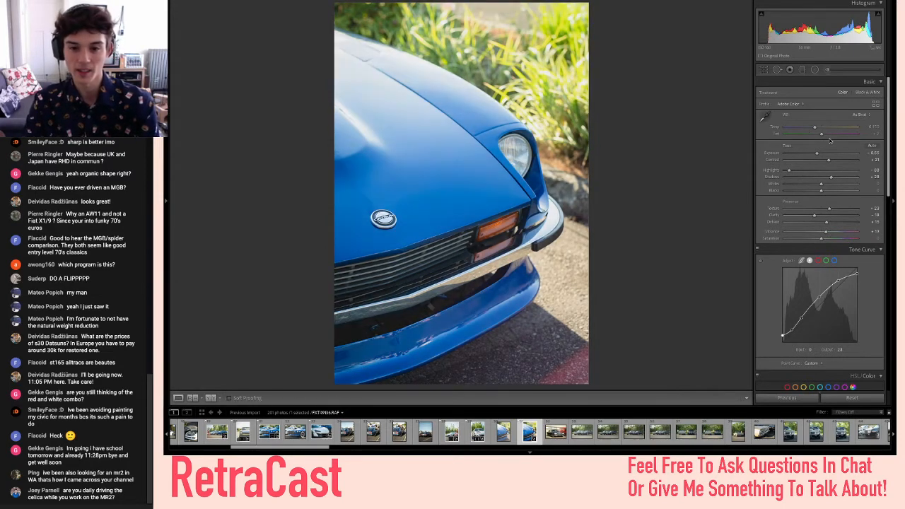
key(backslash)
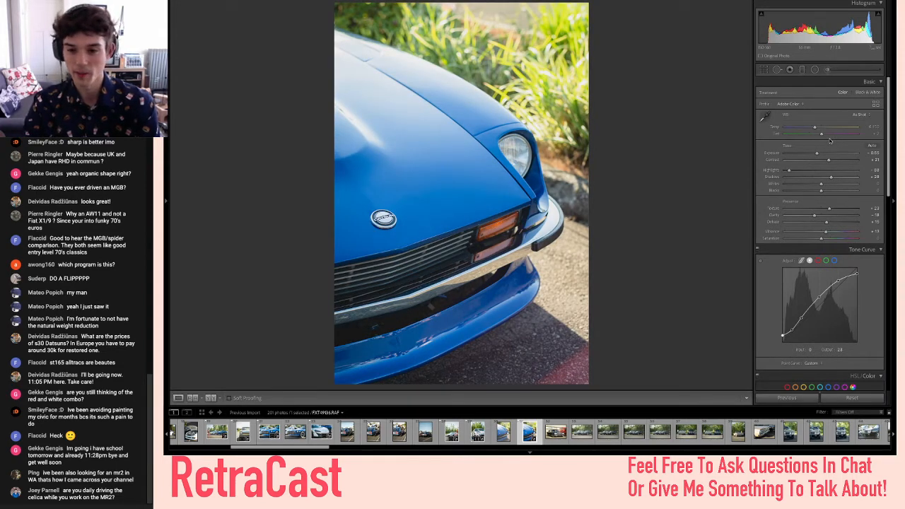
- Review the following photos of the black sedan, the Plymouth and Firebird pair, the Pontiac close-ups and the parked coupes for an edit candidate
key(Right)
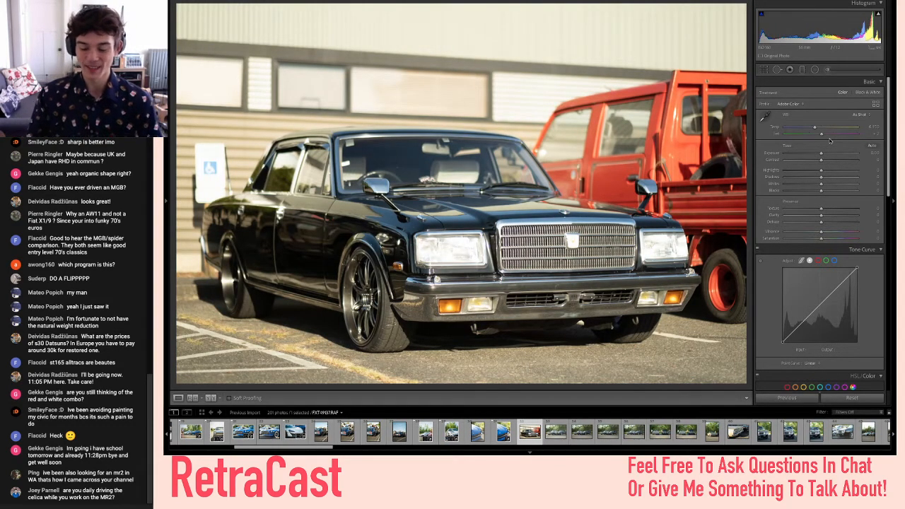
key(Right)
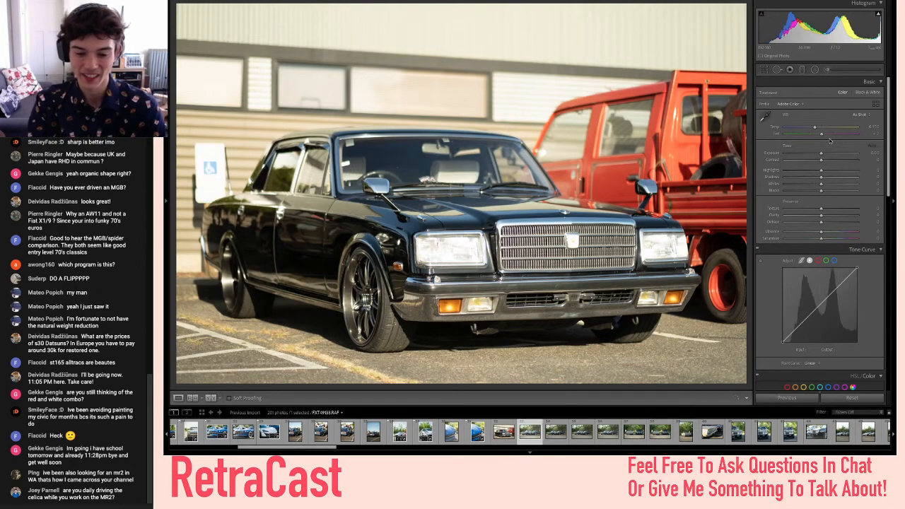
key(Right)
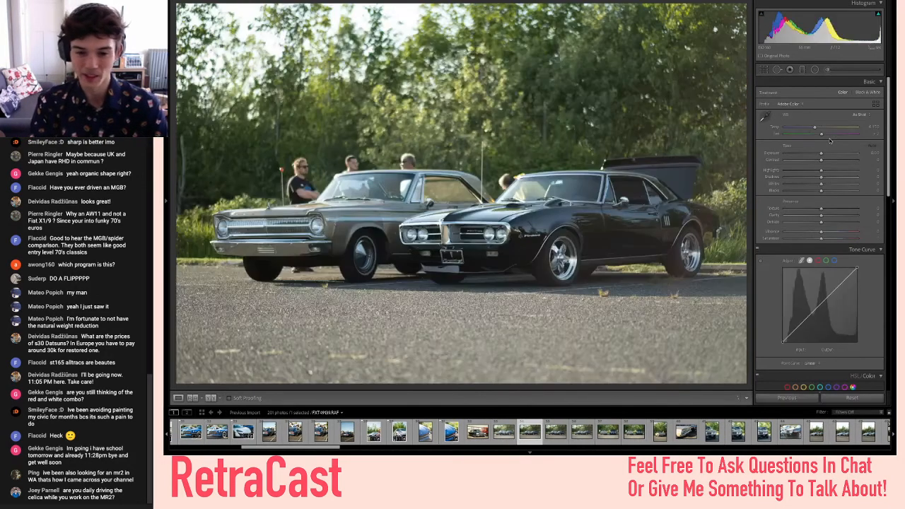
key(Right)
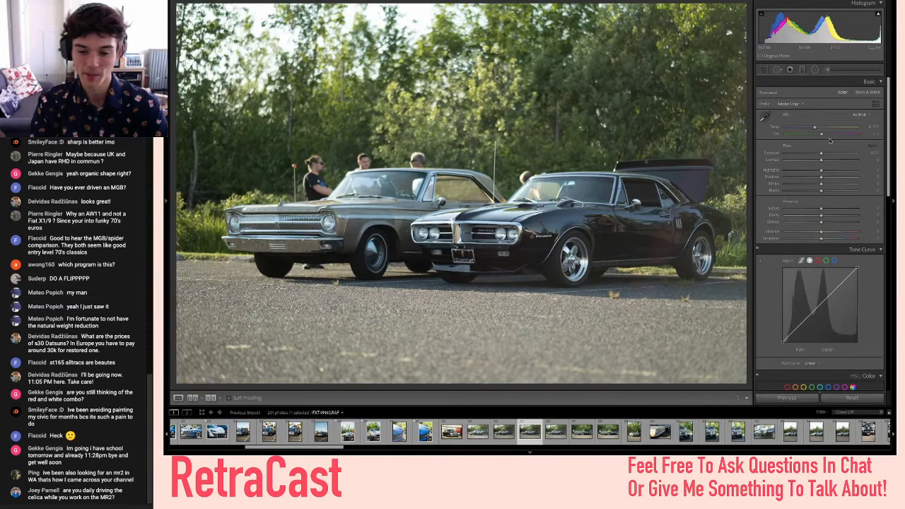
key(Right)
key(Right)
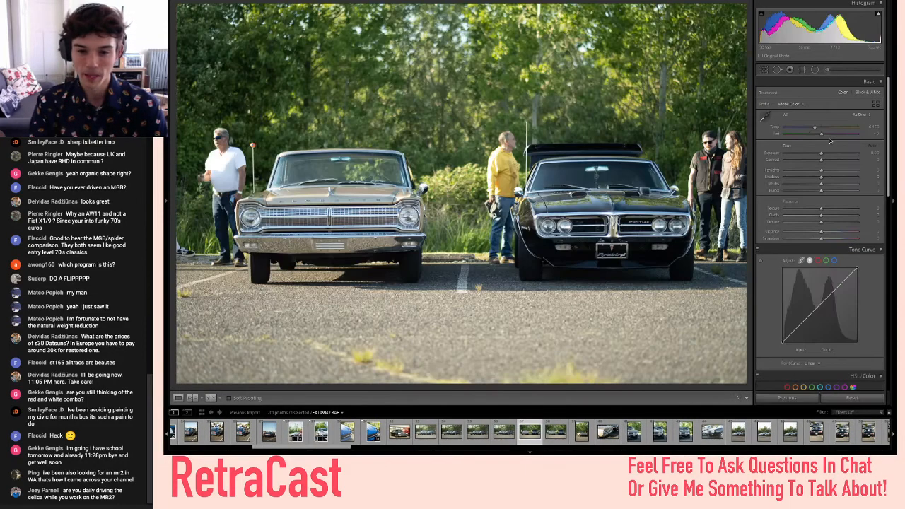
key(Right)
key(Right)
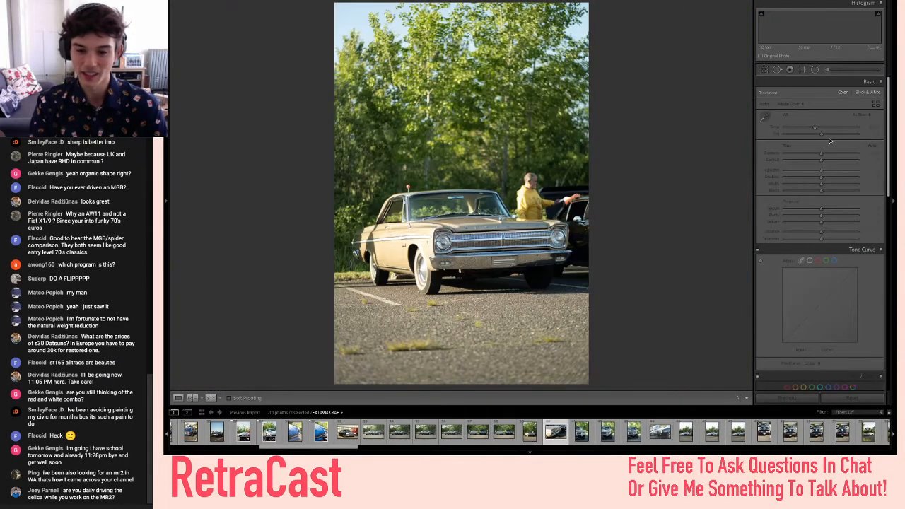
key(Right)
key(Right)
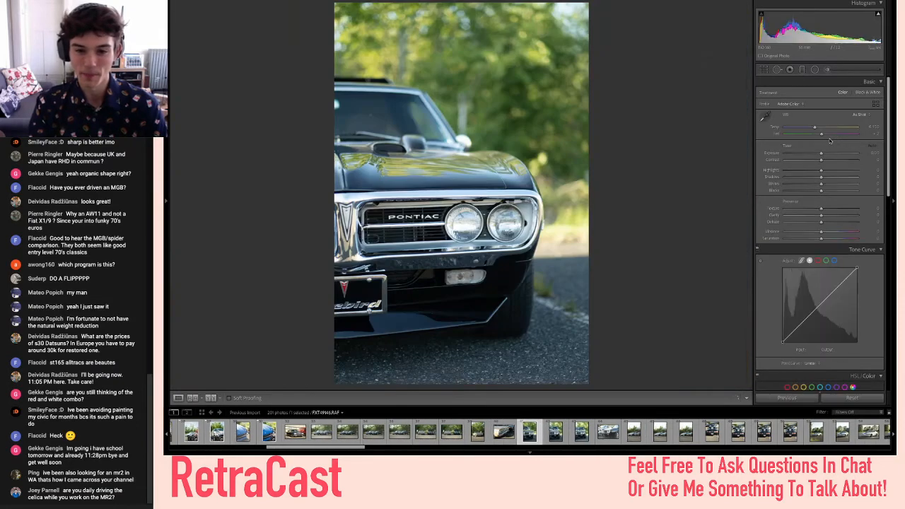
key(Right)
key(Right)
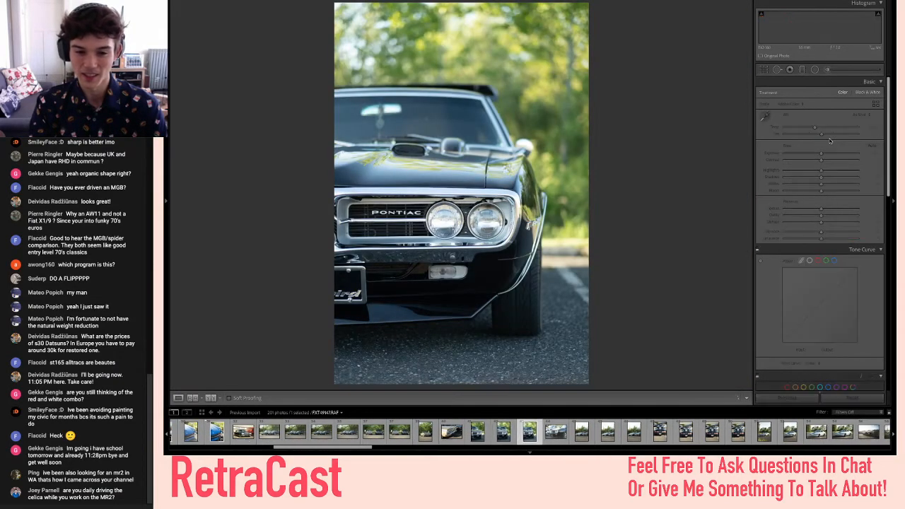
key(Right)
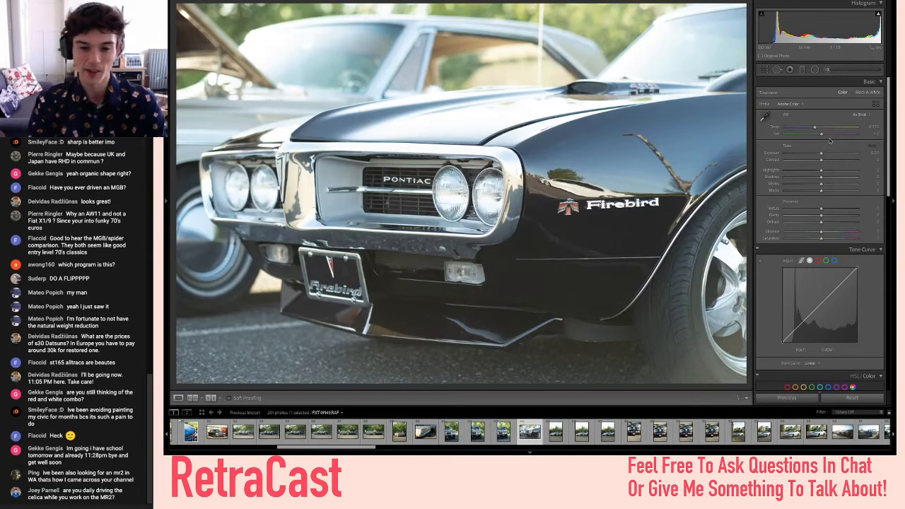
key(Right)
key(Left)
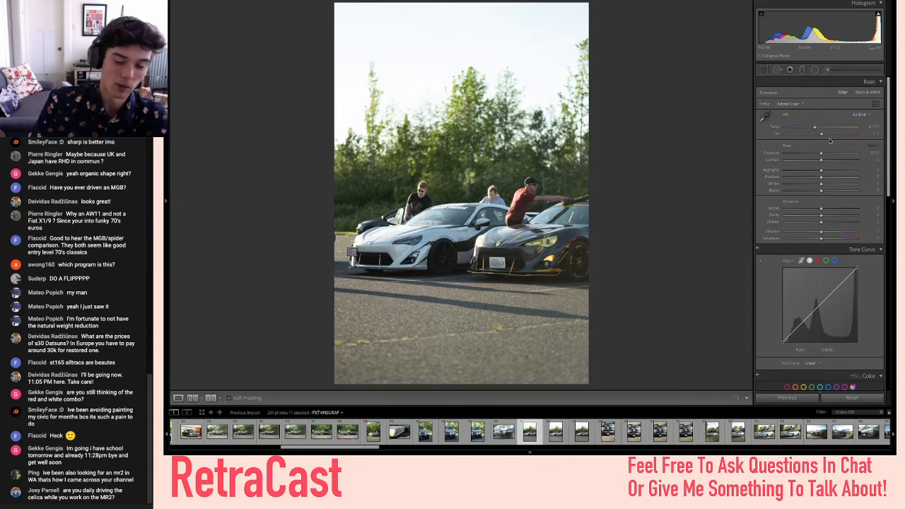
key(Right)
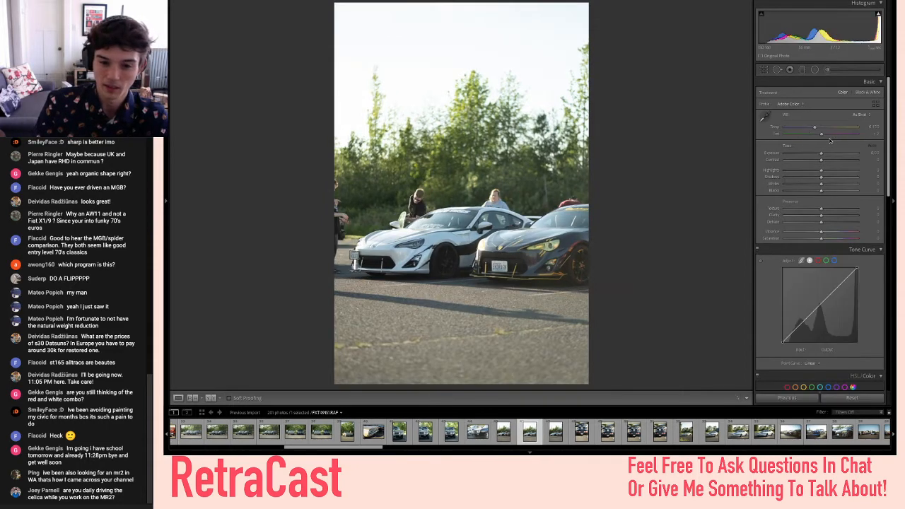
- Compare the similar rear shots of the black Toyota coupe and select the centred one for editing
key(Right)
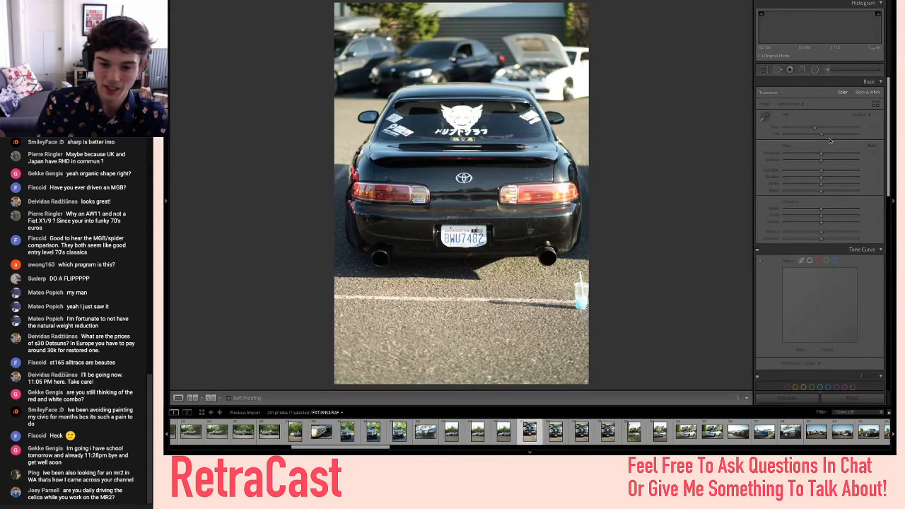
key(Right)
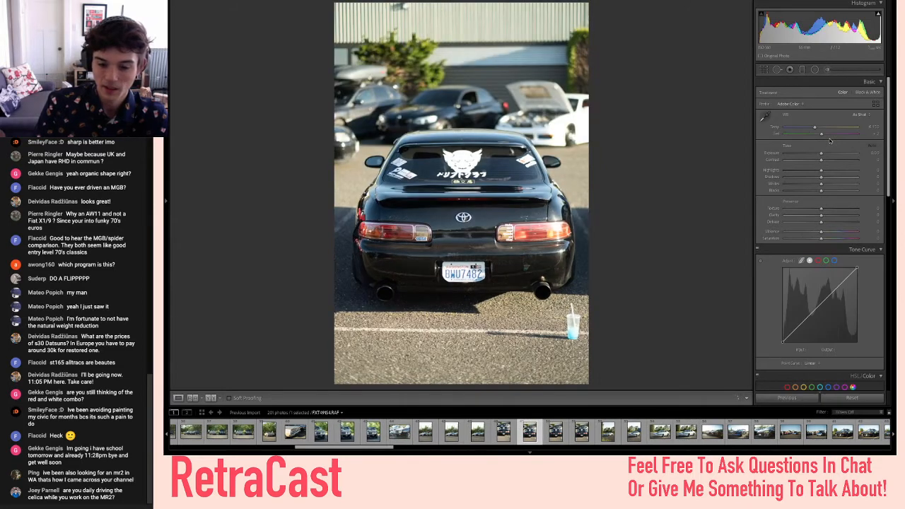
key(Right)
key(Right)
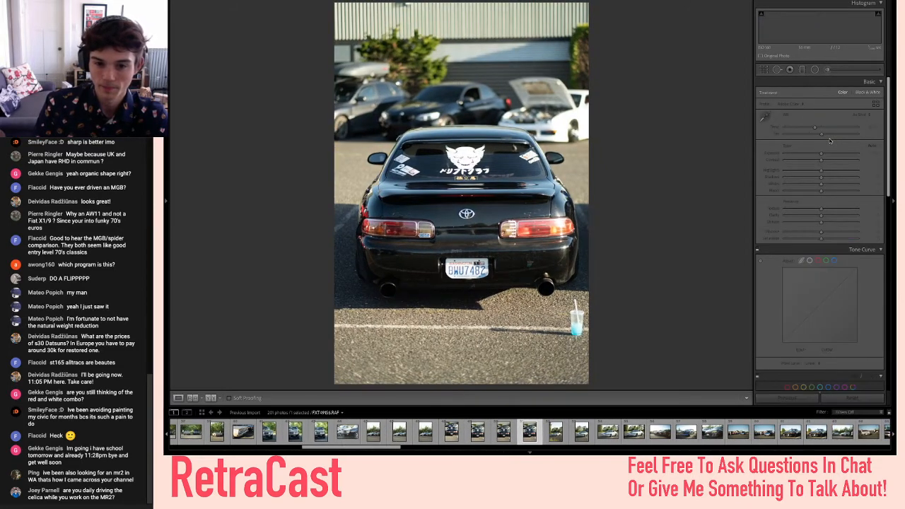
key(Left)
key(Left)
key(Left)
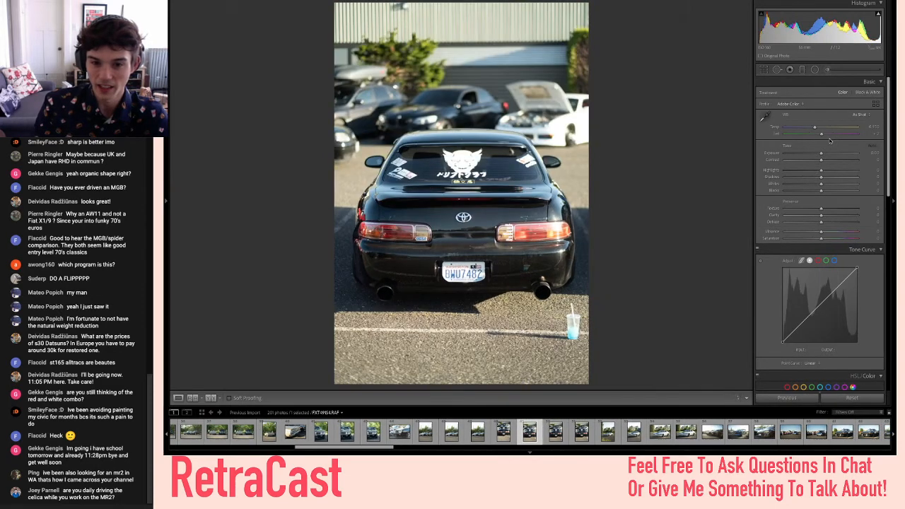
key(Right)
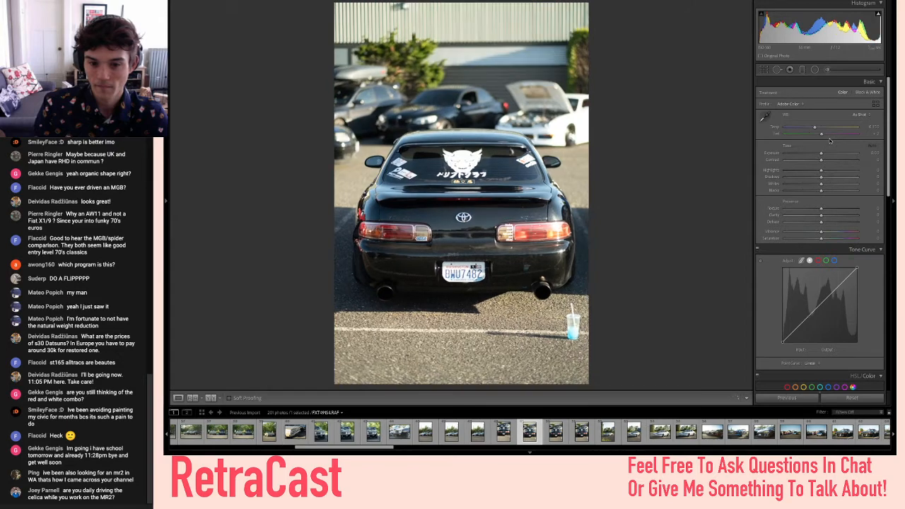
key(Right)
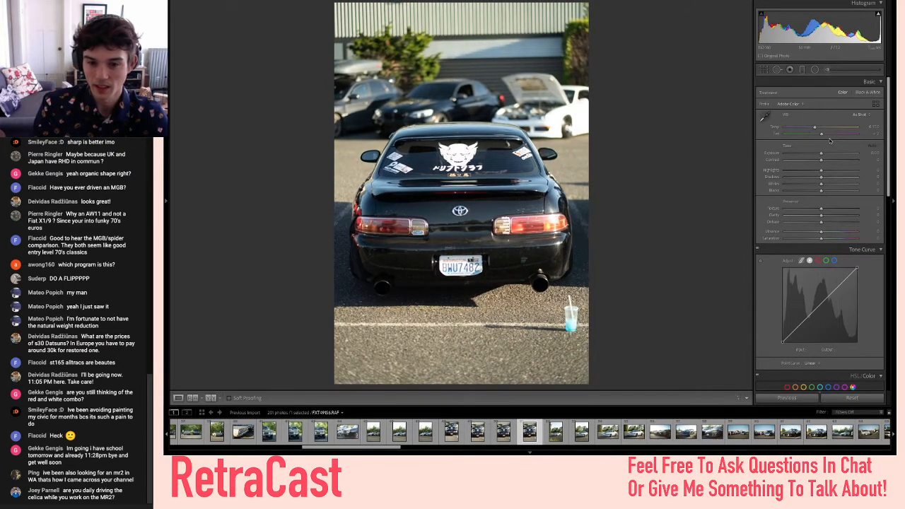
key(Right)
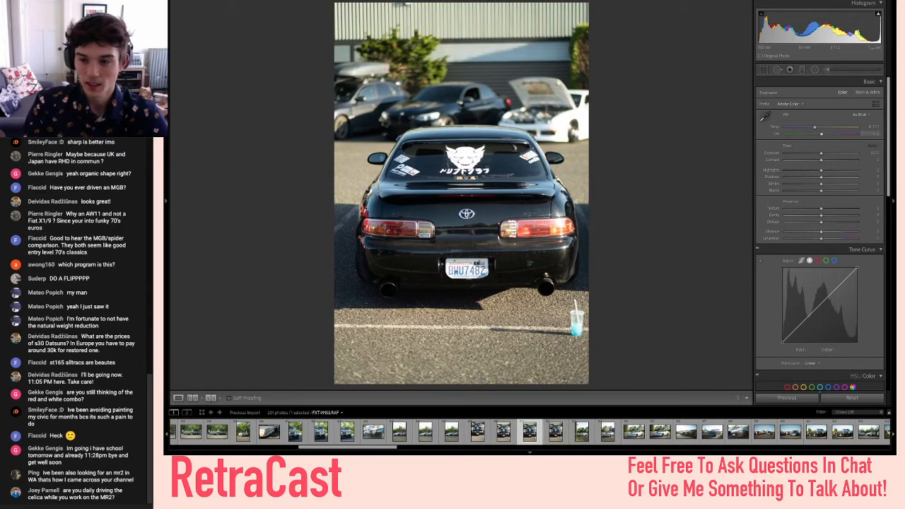
- Straighten the black Toyota rear shot with a slight rotation and tighten its crop slightly from the lower-left corner
click(765, 70)
drag(822, 115, 822, 116)
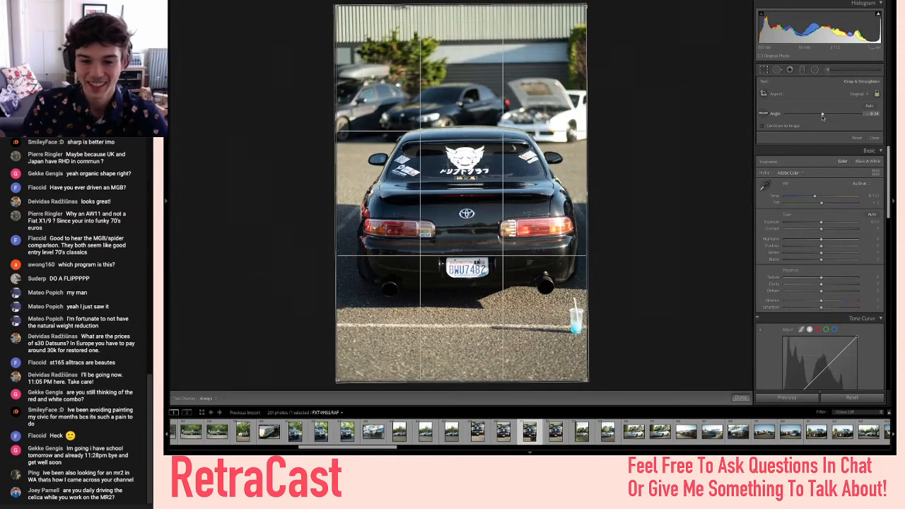
key(Return)
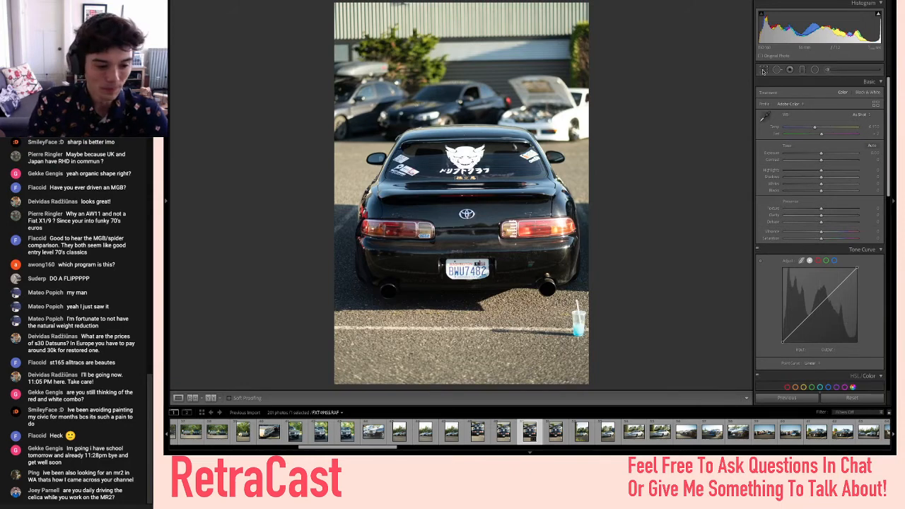
click(764, 70)
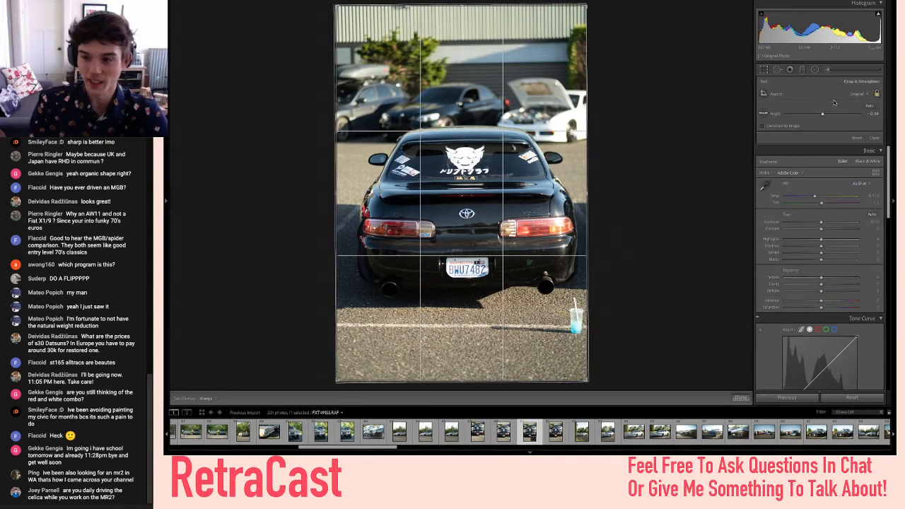
drag(822, 115, 823, 116)
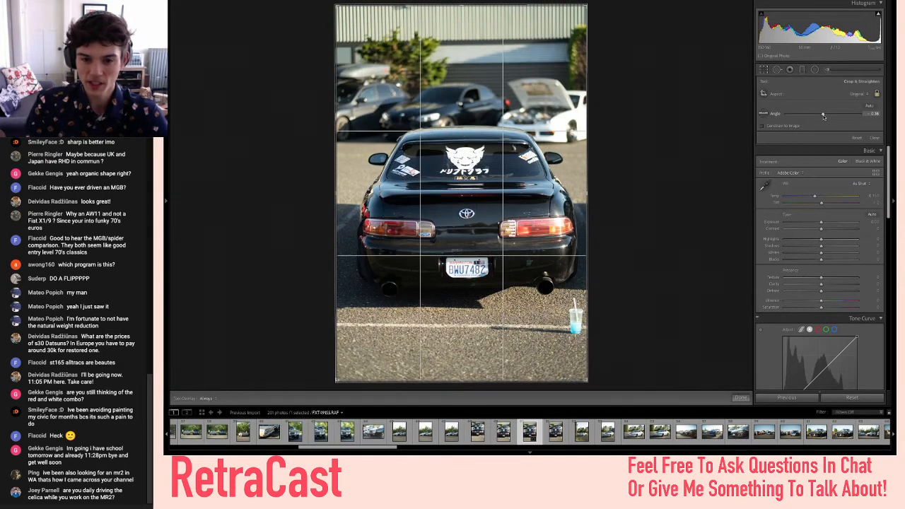
key(Return)
click(763, 70)
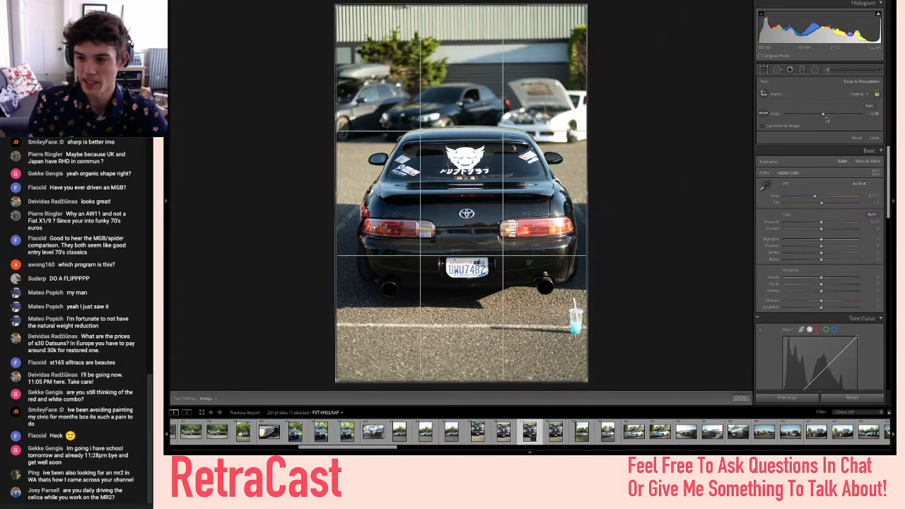
drag(824, 116, 824, 117)
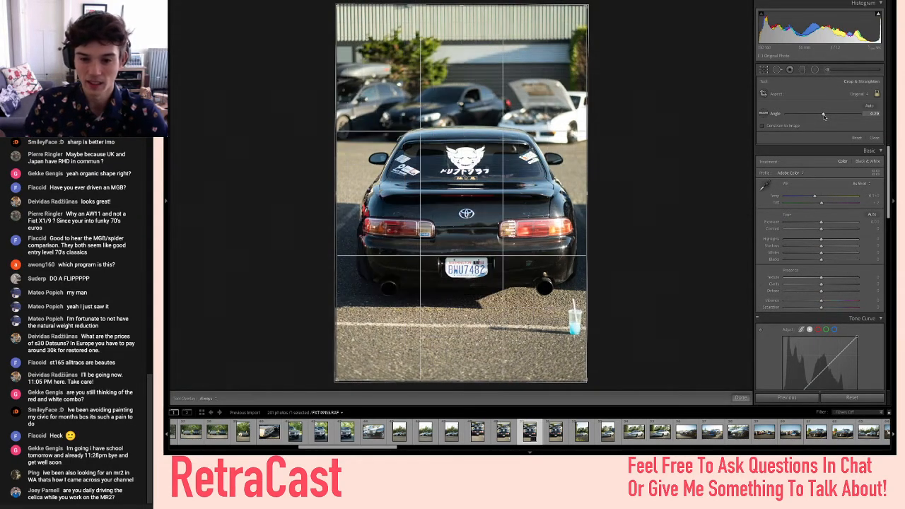
drag(337, 380, 339, 379)
key(Return)
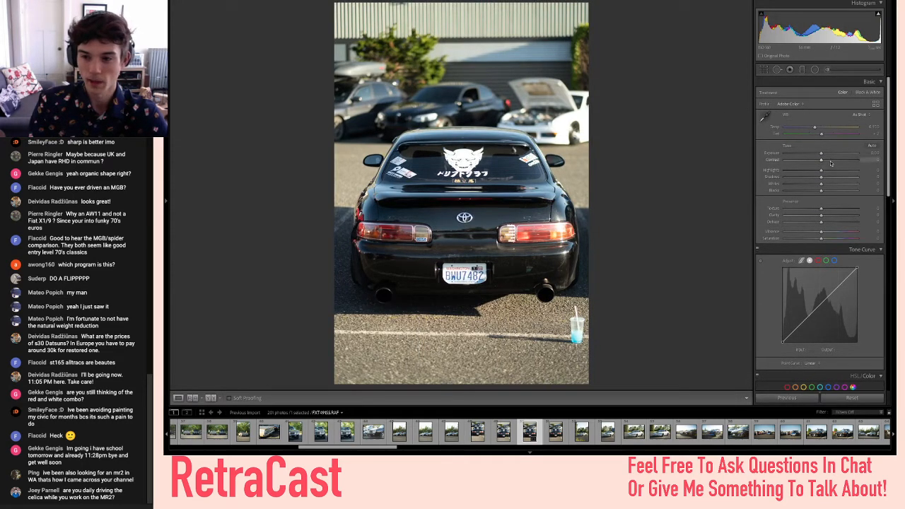
- Set the black Toyota photo's Contrast to about +24, Highlights to about -91 and Shadows to about +91
click(831, 163)
drag(831, 162, 829, 161)
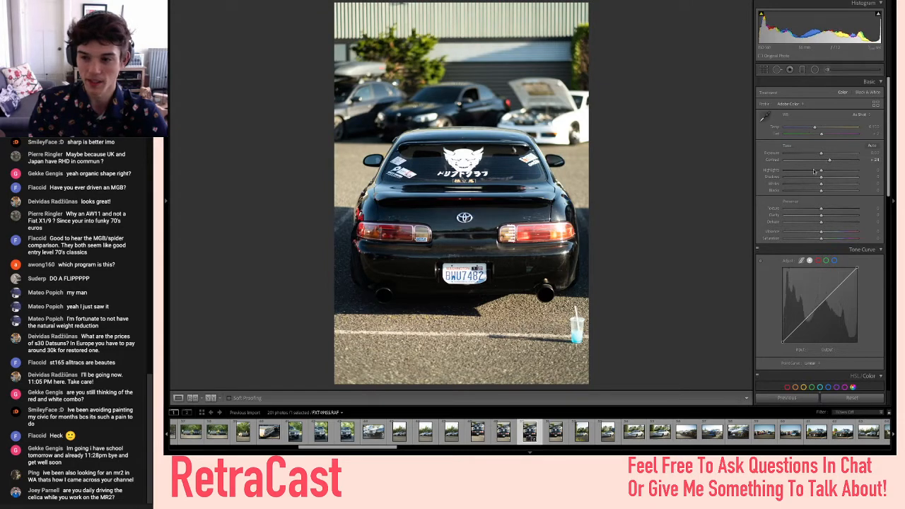
click(789, 171)
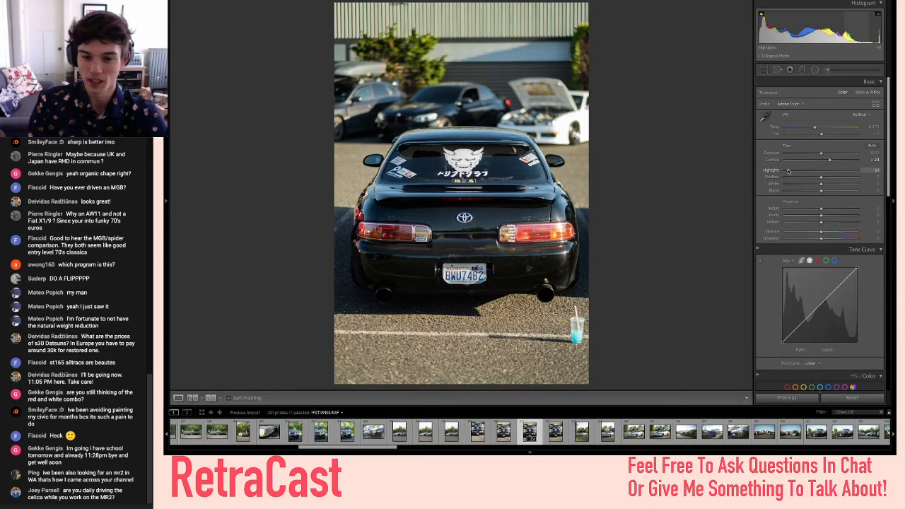
click(852, 177)
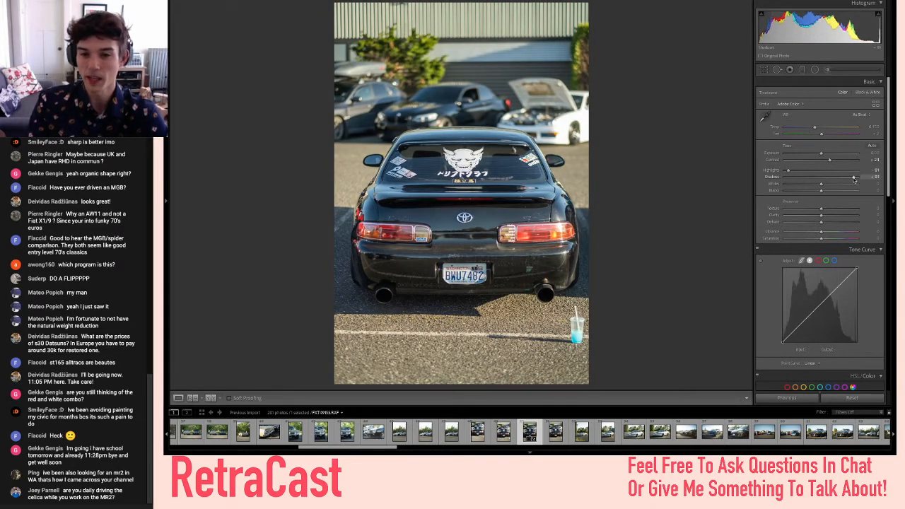
- Set the black Toyota photo's Texture to about +16, Clarity to about +7 and Vibrance to about +13
drag(821, 216, 826, 217)
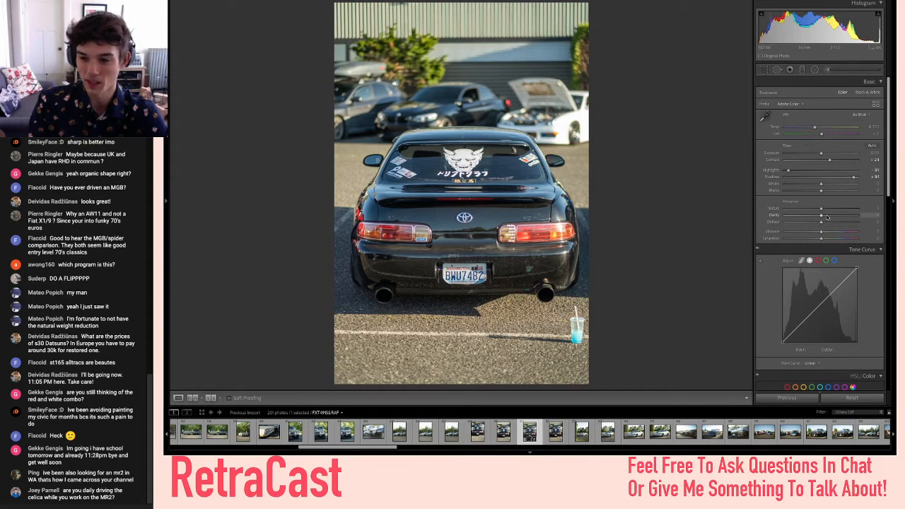
click(827, 209)
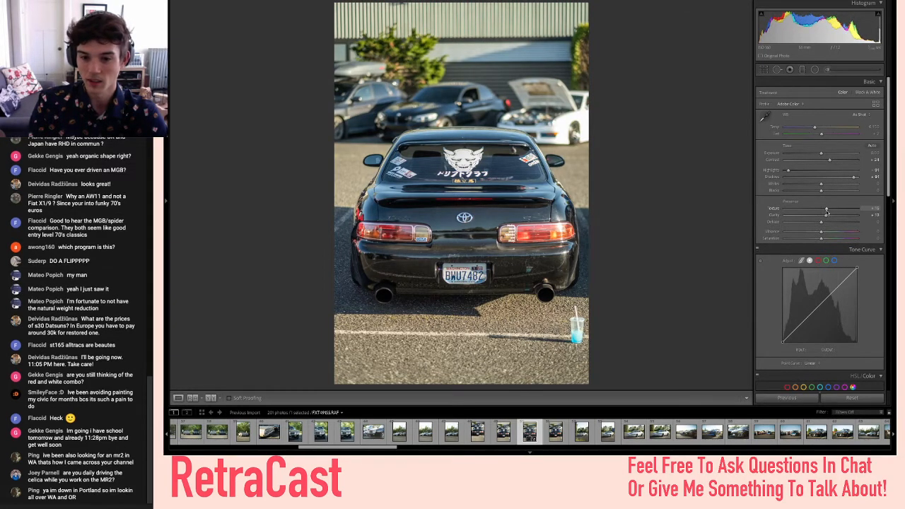
drag(827, 215, 826, 237)
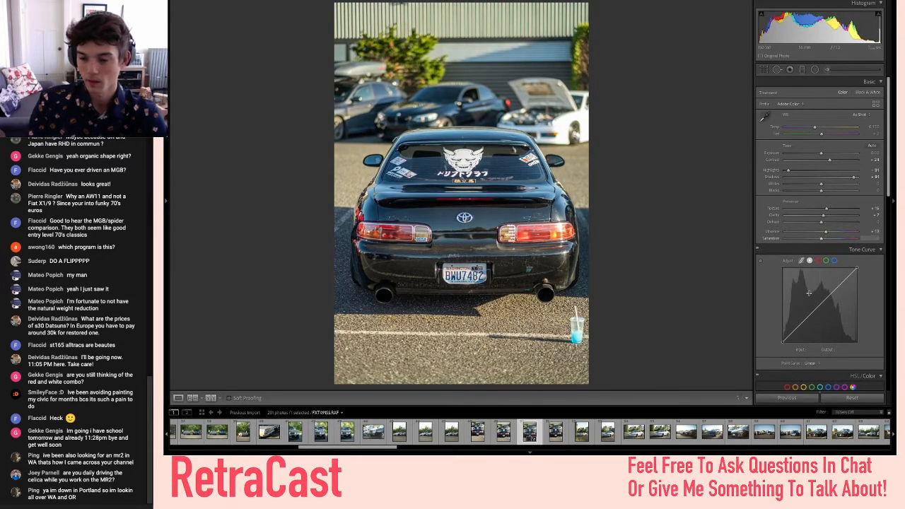
- Shape the black Toyota photo's point curve by lifting the midtones, lowering the white endpoint and raising the black point to about 26
drag(820, 306, 819, 296)
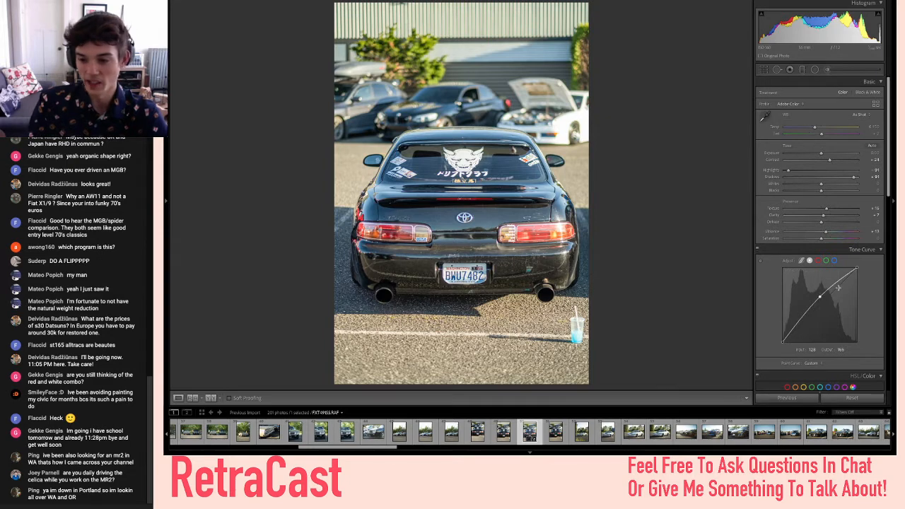
drag(821, 297, 819, 296)
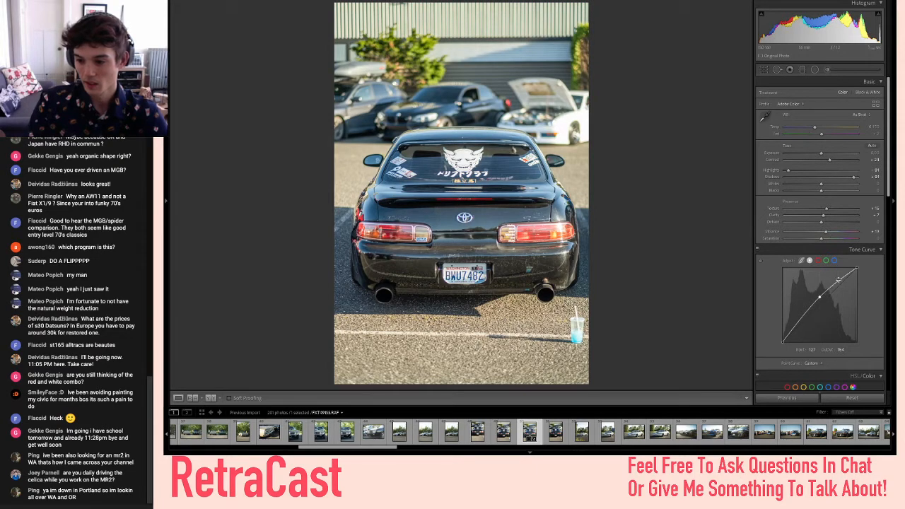
click(839, 280)
drag(857, 270, 861, 275)
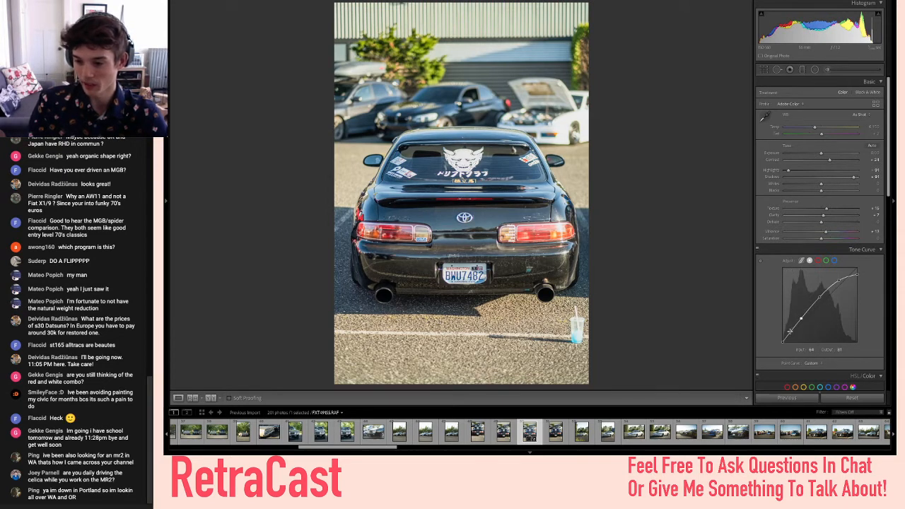
click(792, 332)
drag(783, 341, 778, 337)
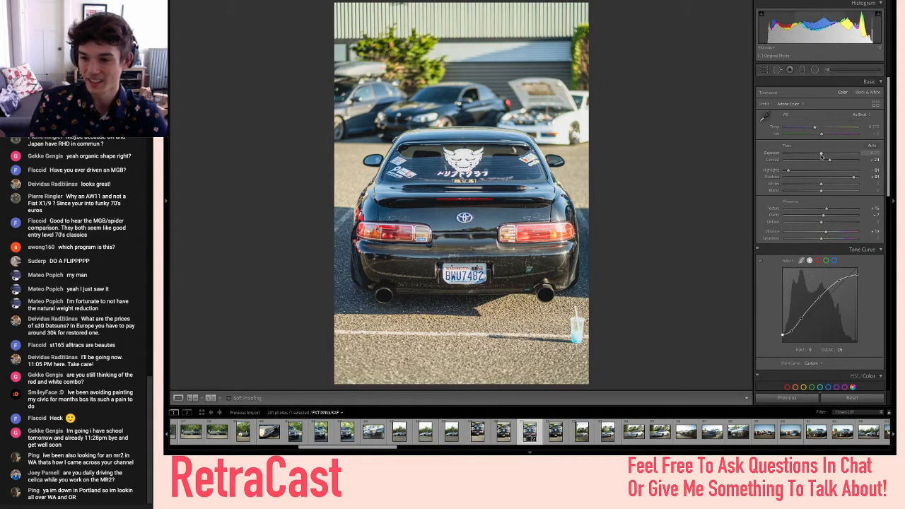
- Lower the black Toyota photo's Exposure to about -0.20 and add a post-crop vignette with an Amount of about -16
drag(821, 155, 820, 155)
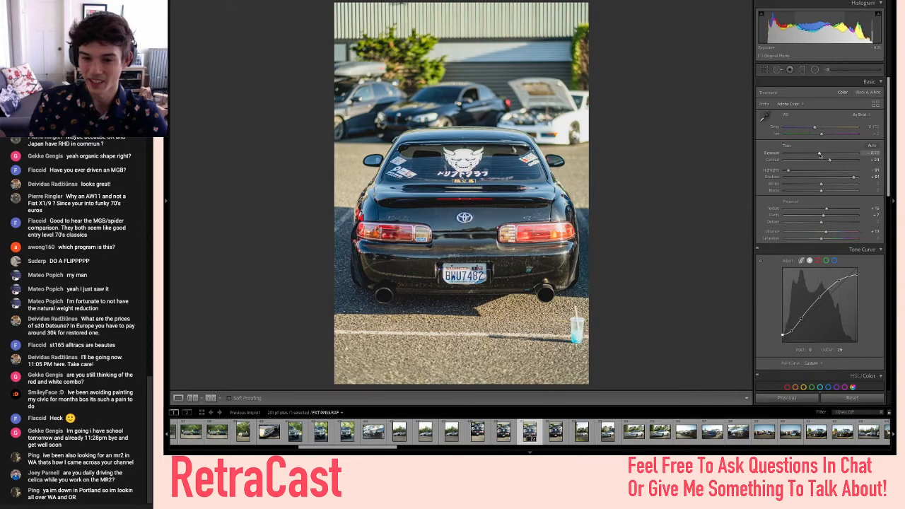
scroll(820, 155, down, 15)
scroll(815, 201, up, 1)
drag(821, 212, 815, 212)
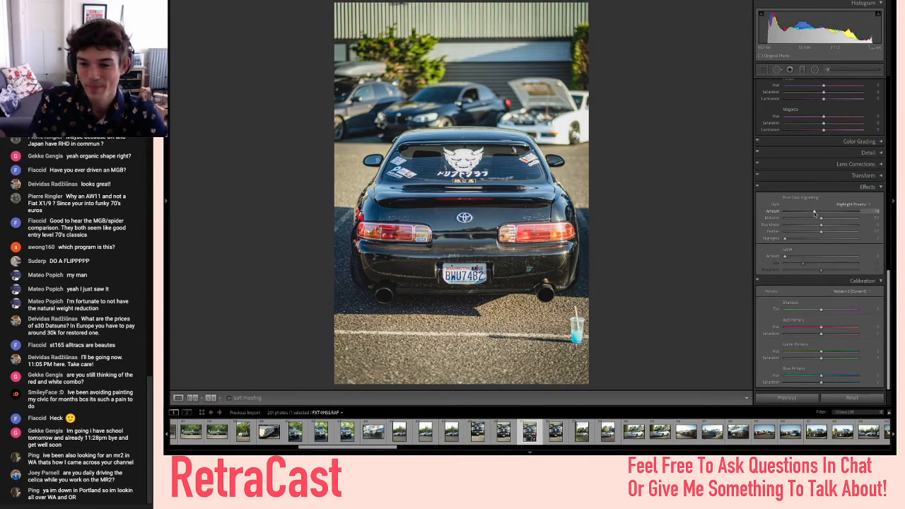
- Check the unedited version of the photo, and set Texture to about +6 and Clarity to 0
scroll(816, 212, up, 5)
scroll(816, 215, up, 5)
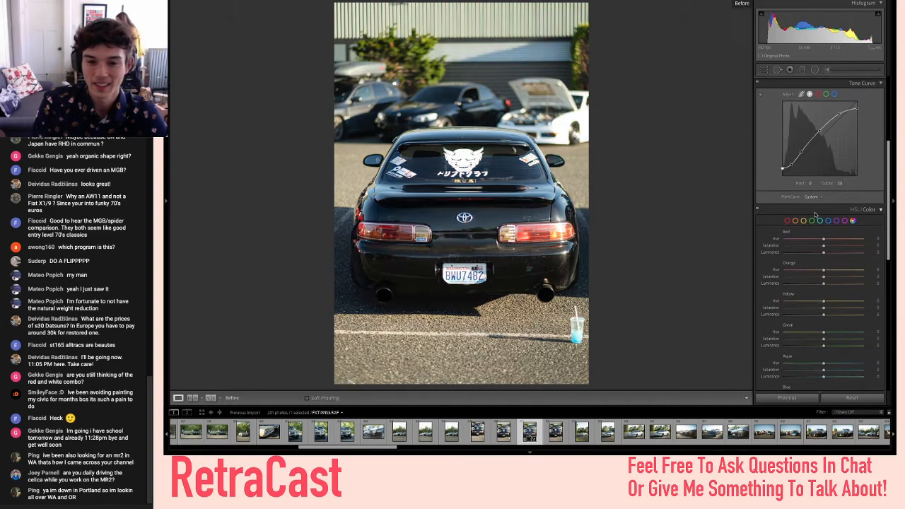
scroll(815, 215, down, 1)
drag(827, 209, 824, 210)
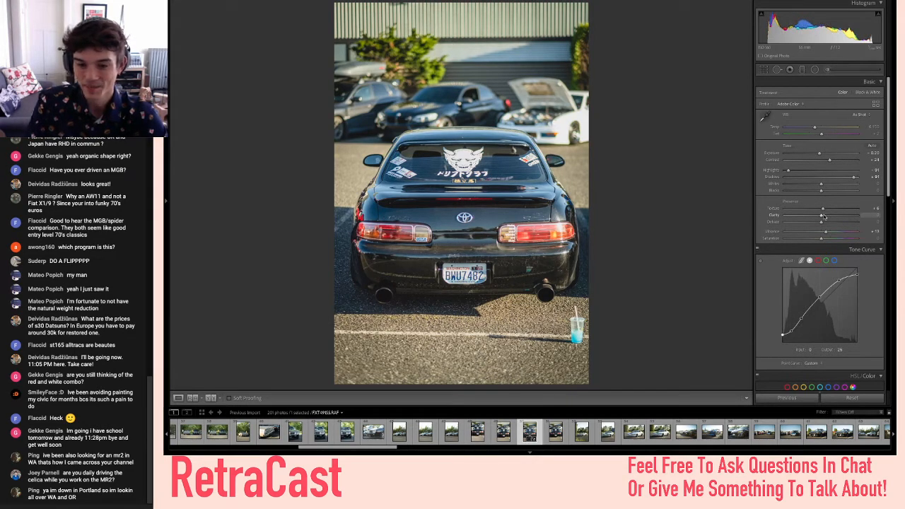
- Try a Dehaze amount of +15 on the black Toyota photo, undo it, and compare the edit with the original
click(826, 224)
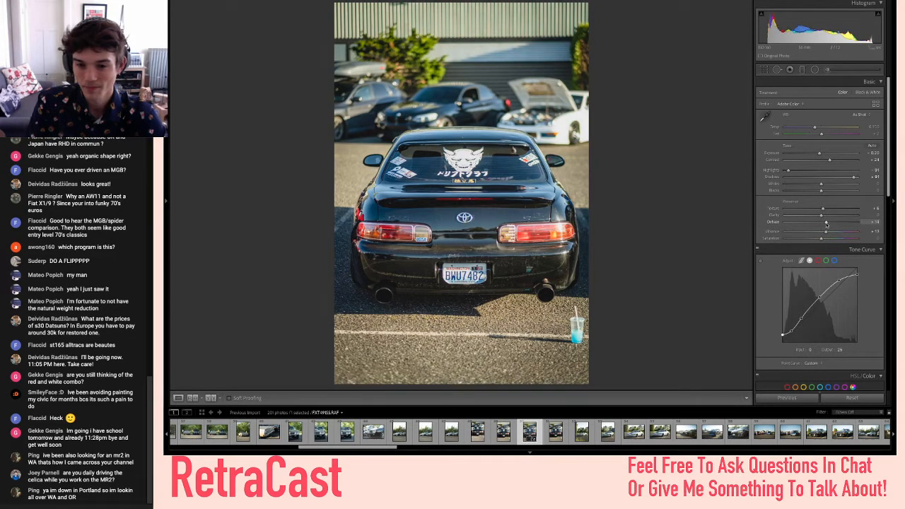
key(ctrl+z)
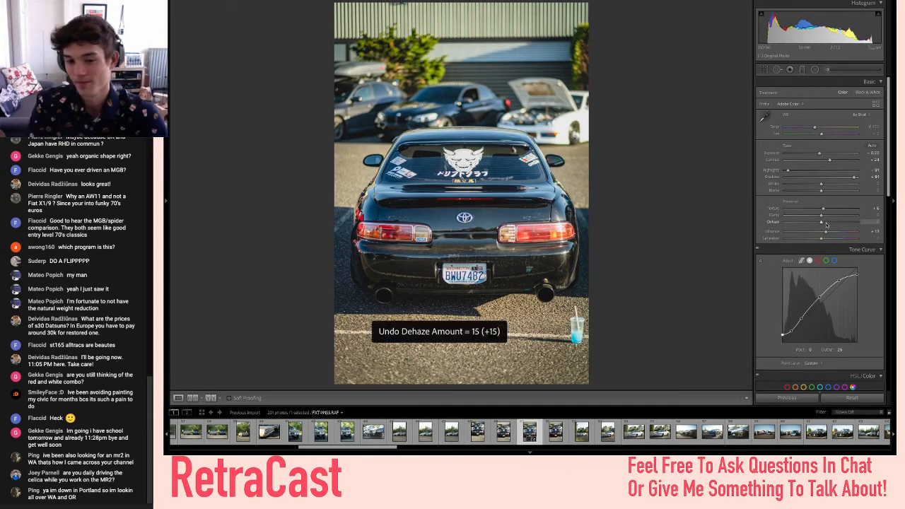
key(backslash)
key(backslash)
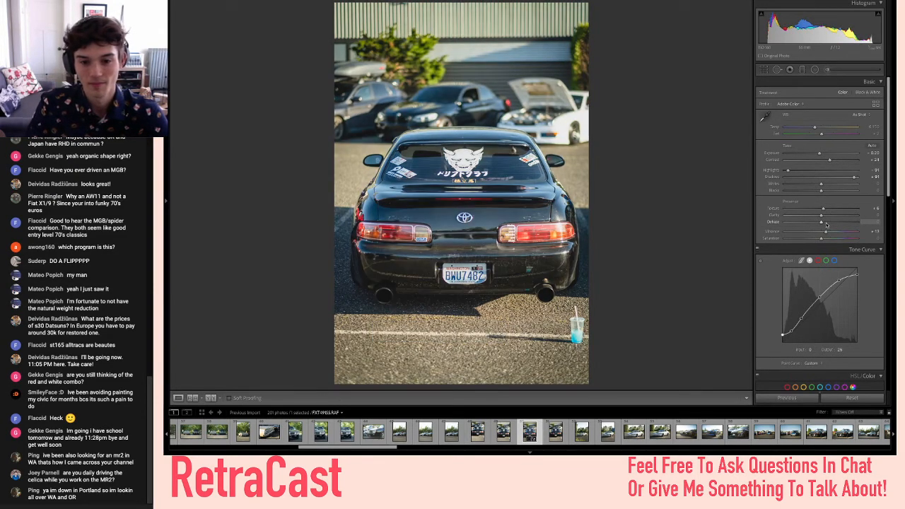
key(backslash)
key(backslash)
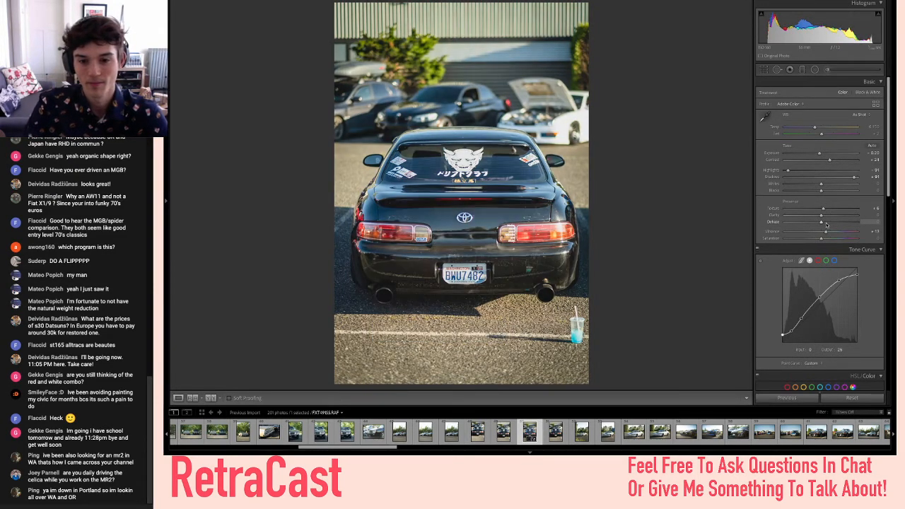
- Set the black Toyota photo's Shadows to about +85, Exposure to about -0.10 and Contrast to about +14
drag(854, 179, 821, 155)
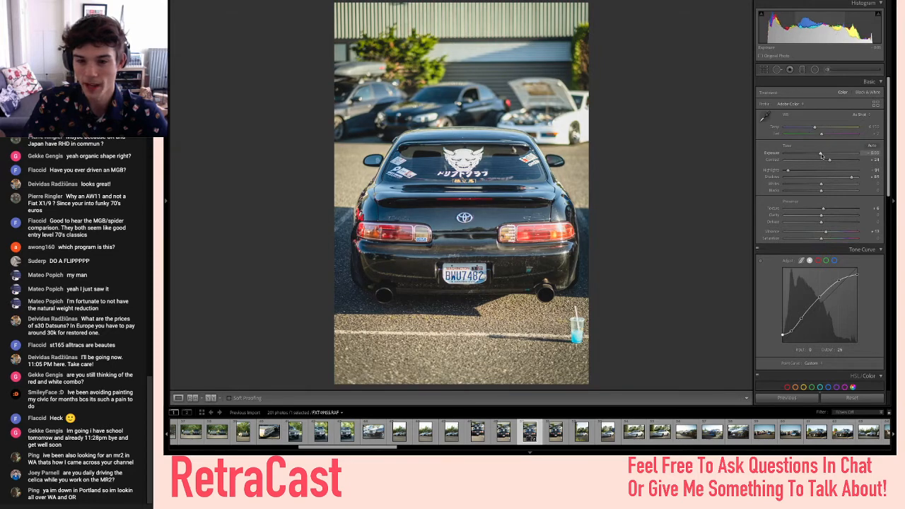
double_click(821, 155)
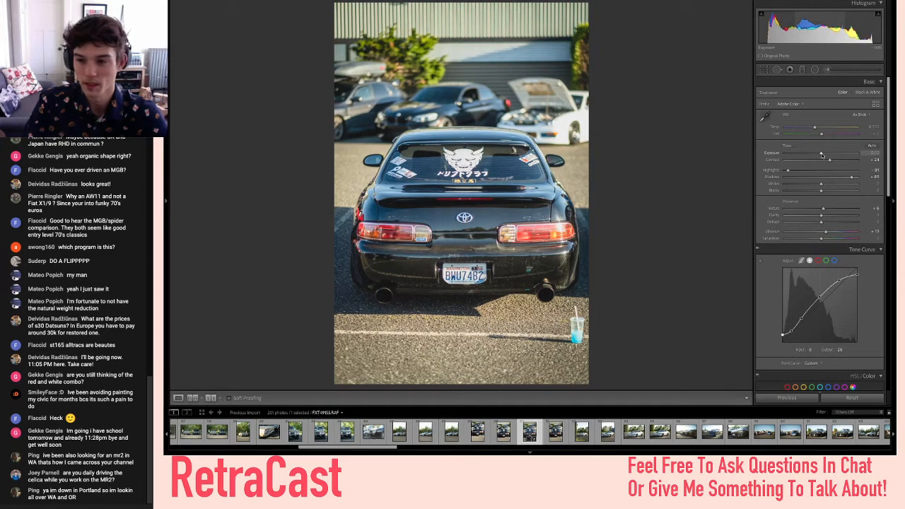
drag(821, 154, 820, 154)
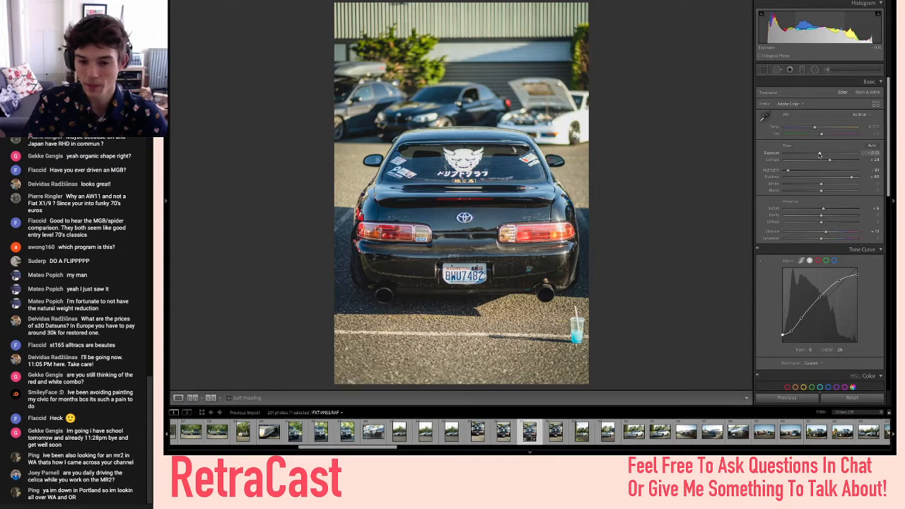
drag(822, 154, 827, 161)
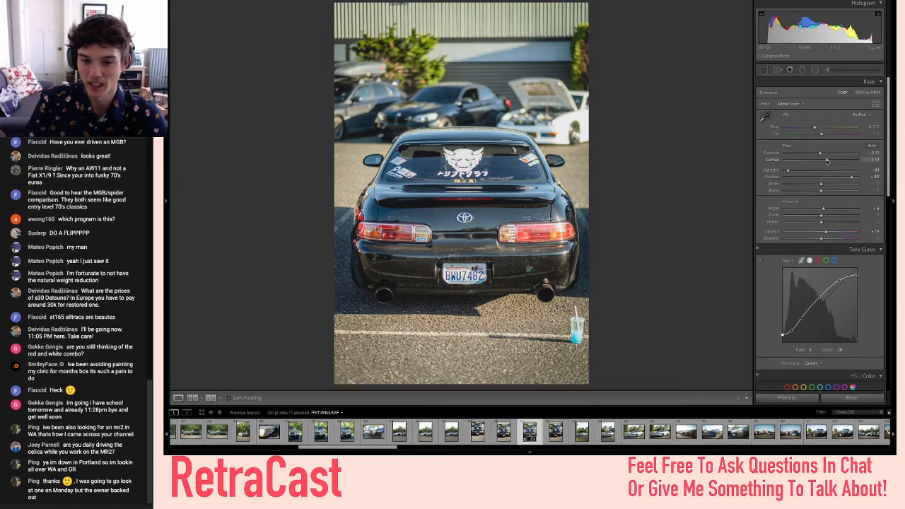
- Compare the edited black Toyota rear shot with its original version and flag it as a pick
key(backslash)
key(backslash)
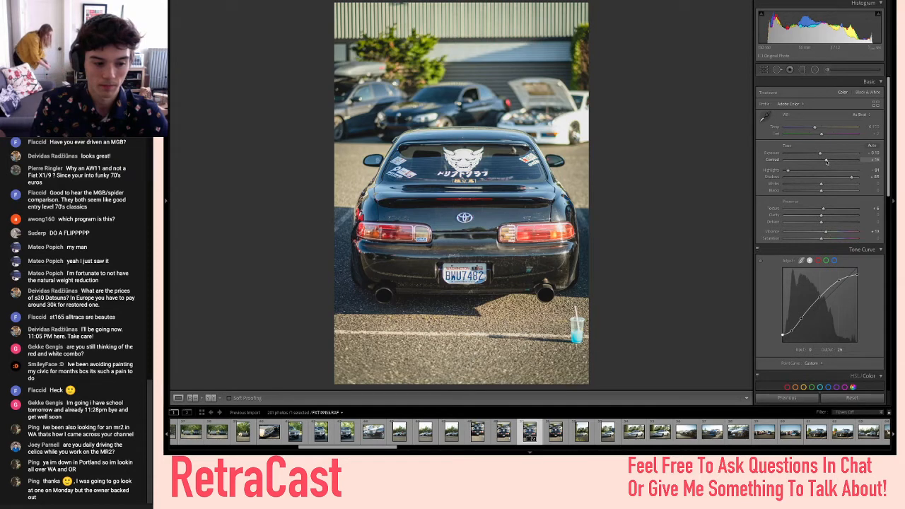
key(backslash)
key(backslash)
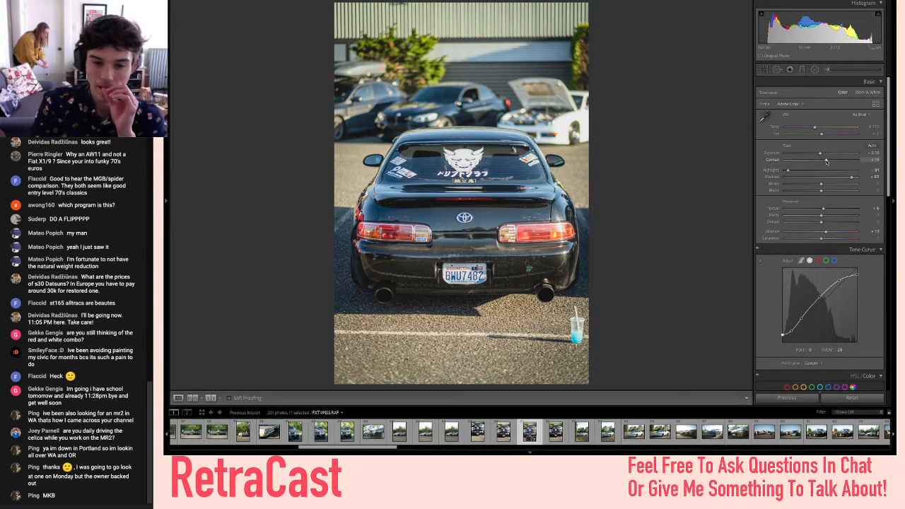
key(backslash)
key(backslash)
key(p)
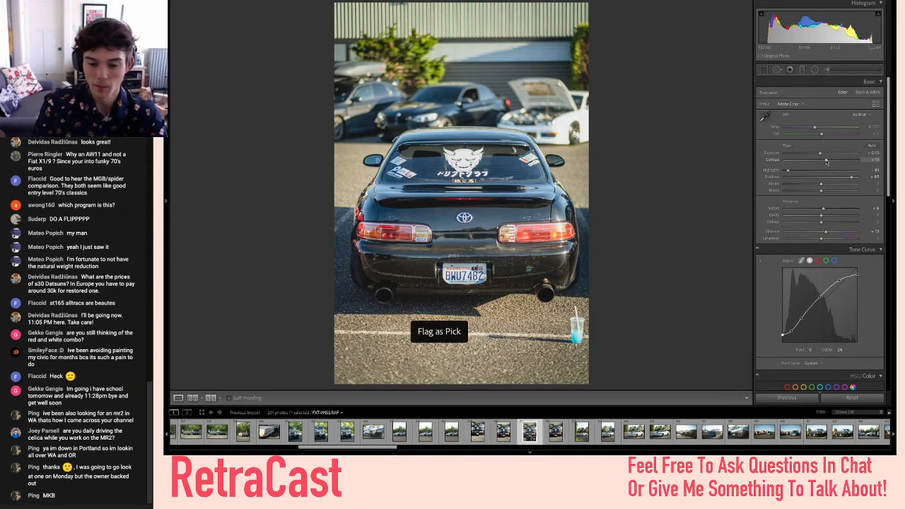
key(Left)
key(Right)
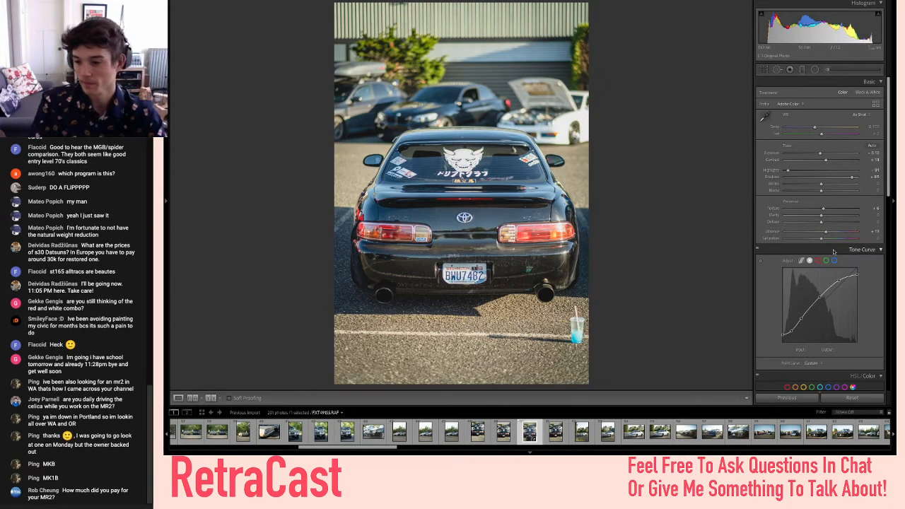
- Recheck the black Toyota photo's vignette settings and cool its white balance slightly, to a Temp of about 5,900
scroll(834, 251, down, 10)
scroll(834, 252, down, 5)
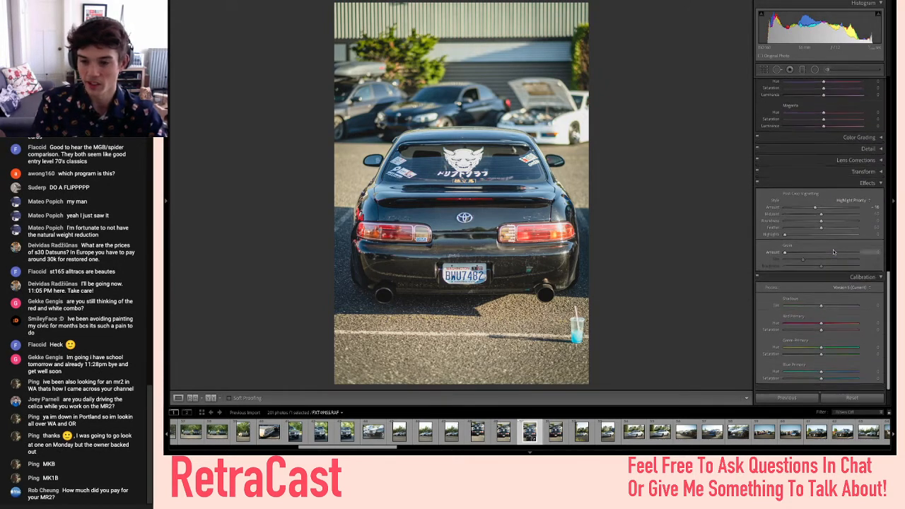
scroll(834, 252, up, 15)
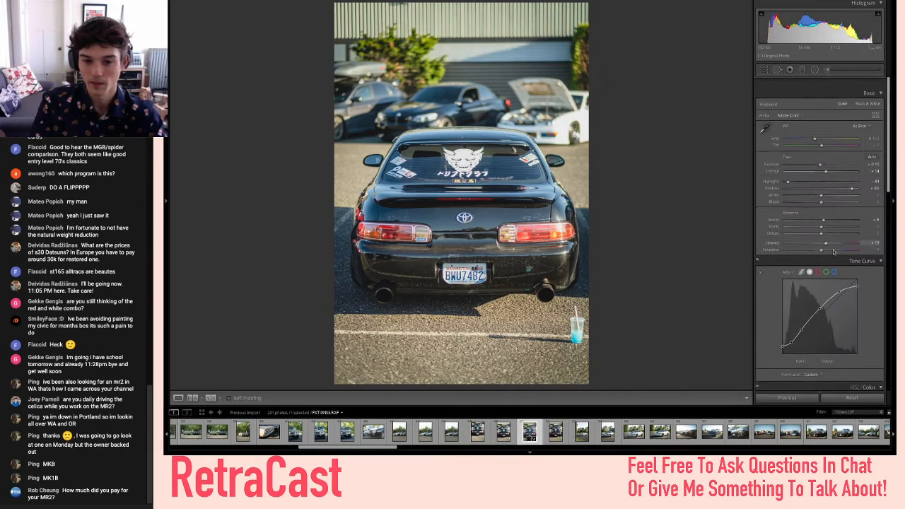
drag(814, 132, 813, 128)
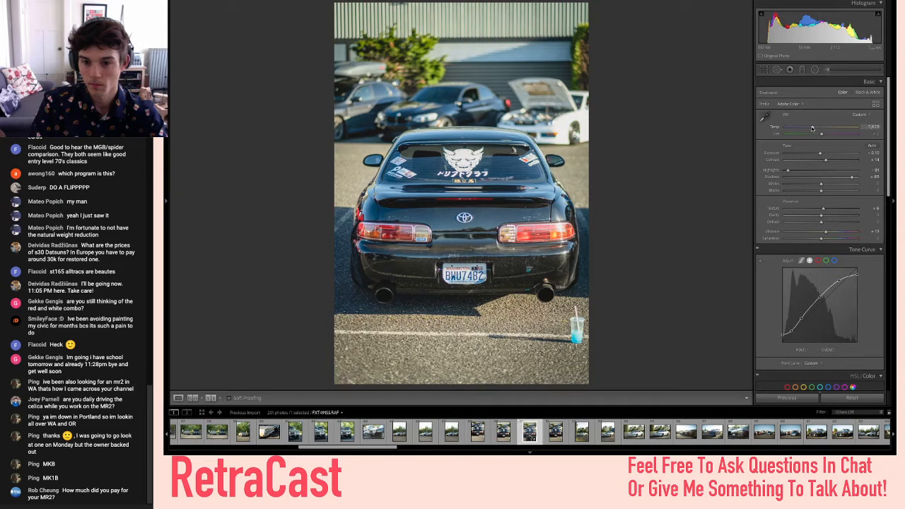
key(ctrl+z)
key(ctrl+y)
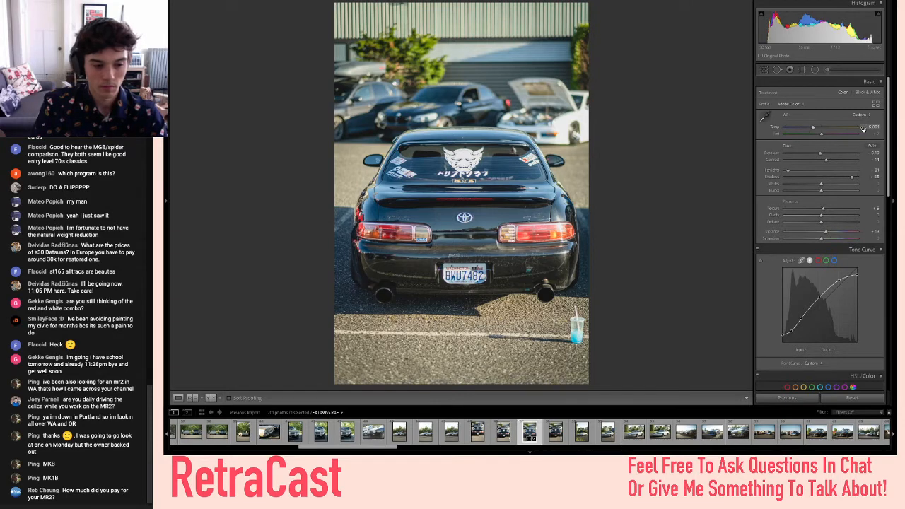
scroll(814, 212, down, 10)
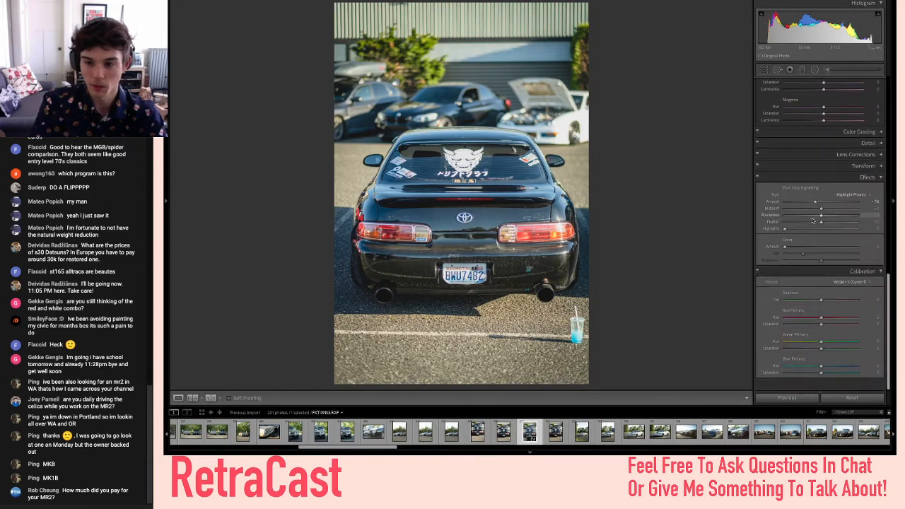
scroll(812, 220, up, 10)
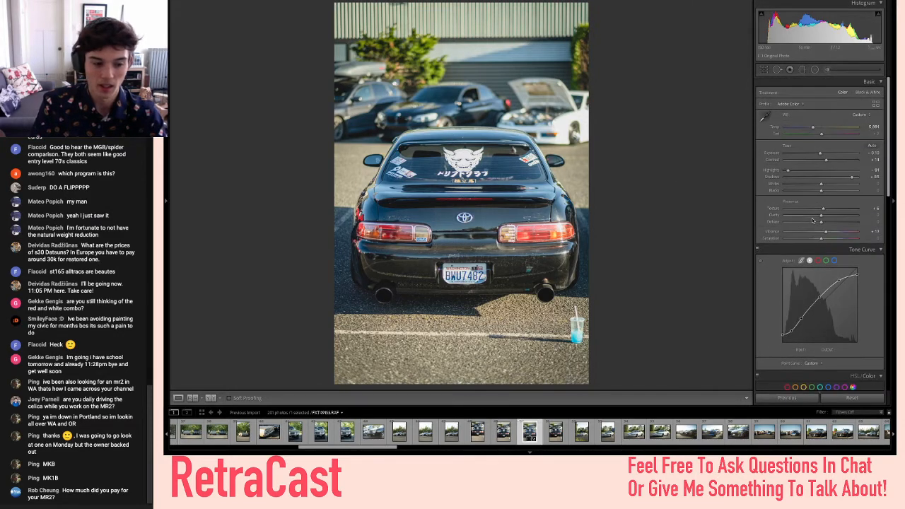
scroll(813, 221, down, 2)
scroll(813, 221, up, 3)
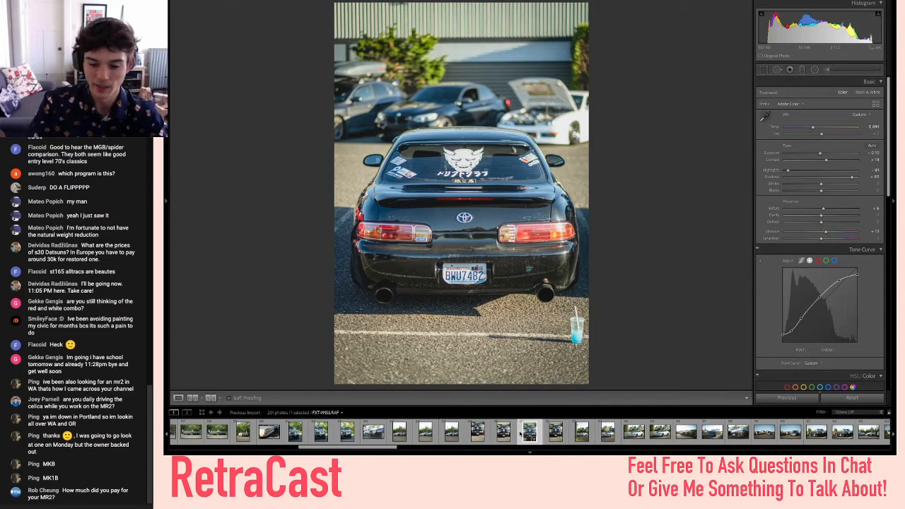
- Browse the following unedited car-meet photos, up to the white coupe with the Japanese windshield banner, for the next edit candidate
key(Right)
key(Right)
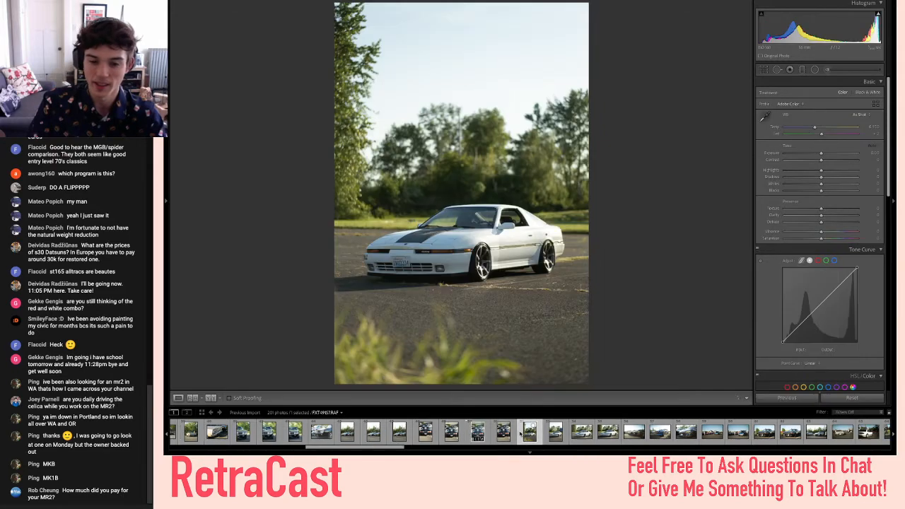
key(Right)
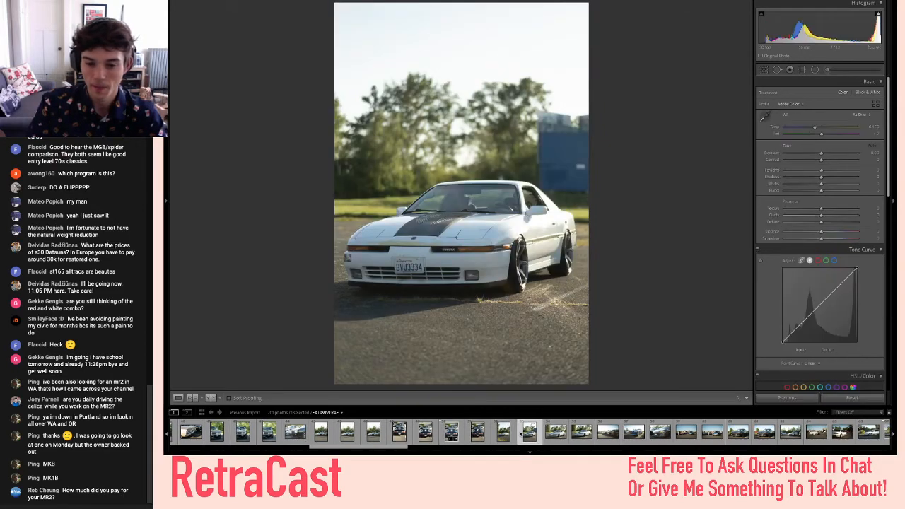
key(Right)
key(Right)
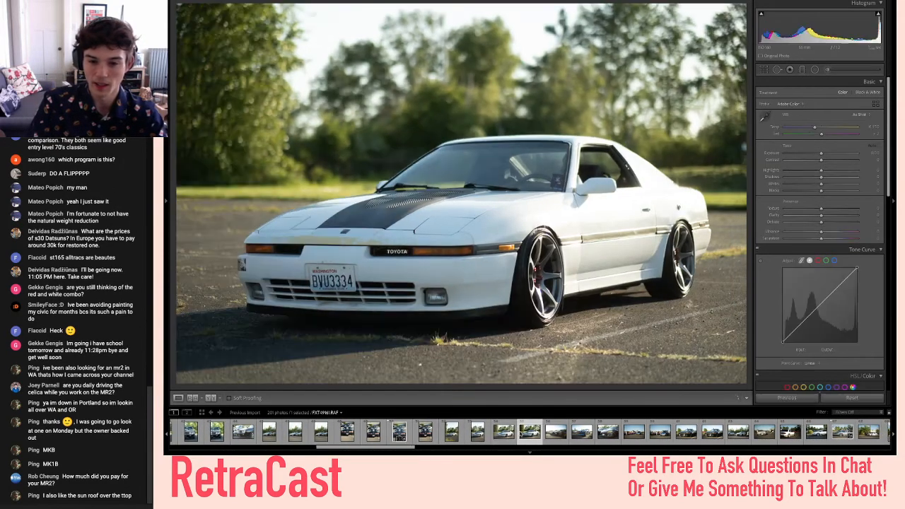
key(Right)
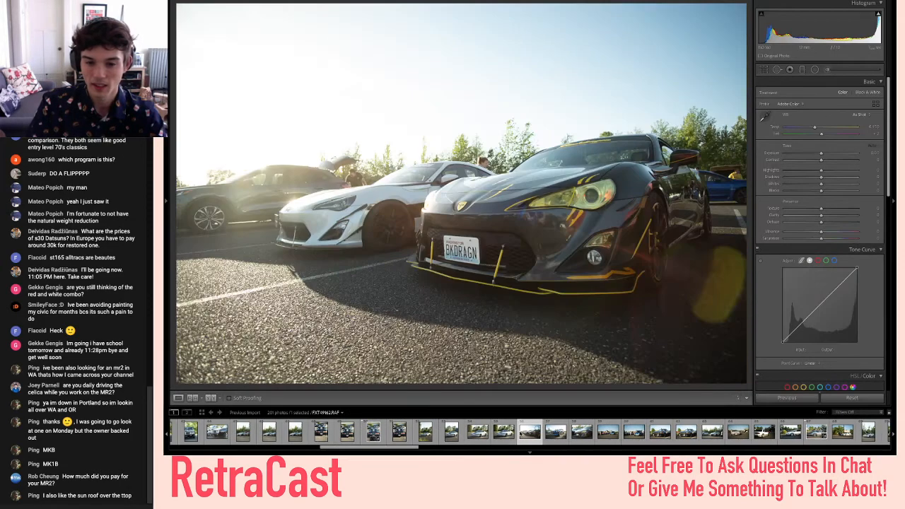
key(Right)
key(Right)
key(Right)
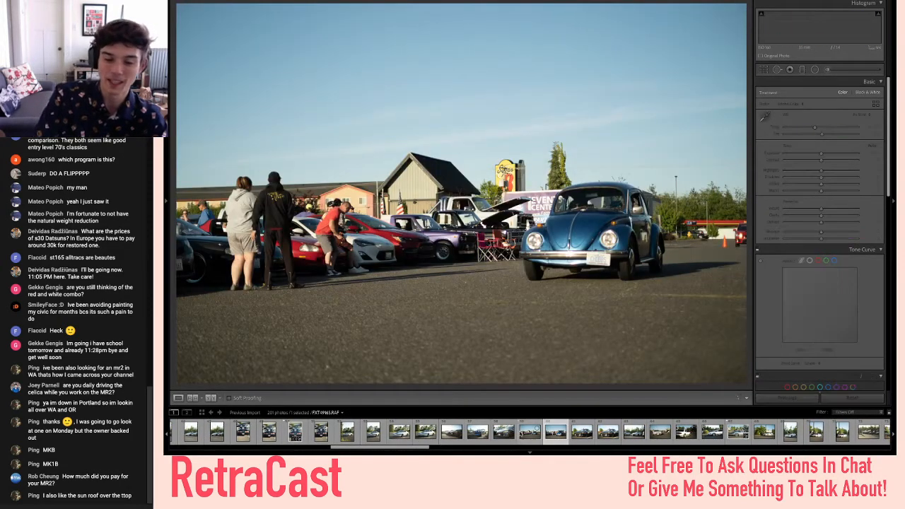
key(Right)
key(Right)
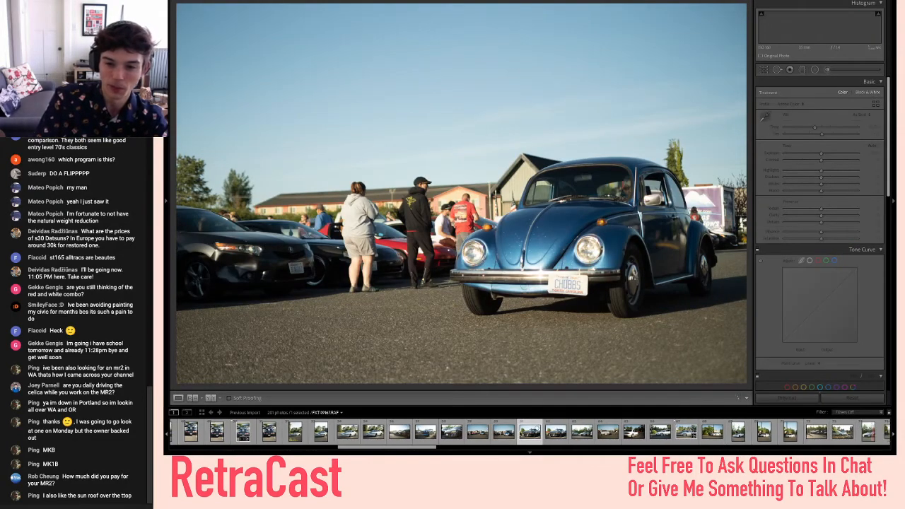
key(Right)
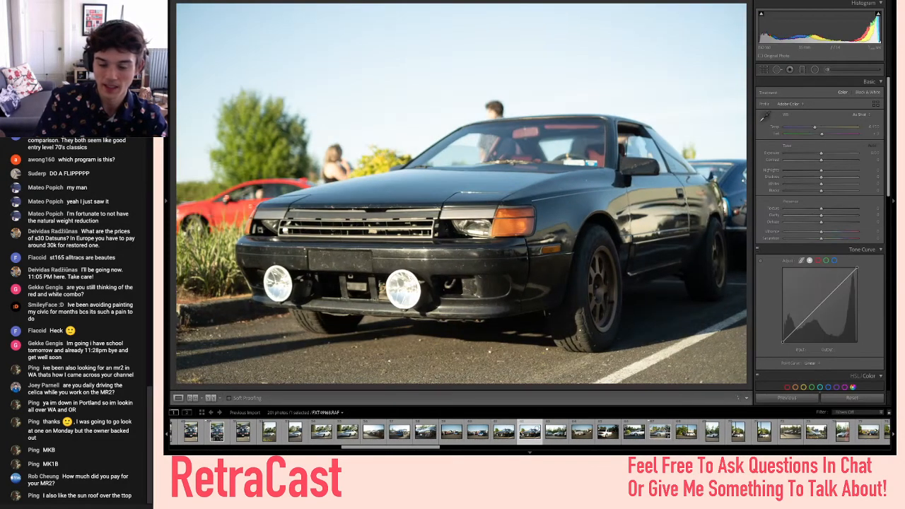
key(Right)
key(Right)
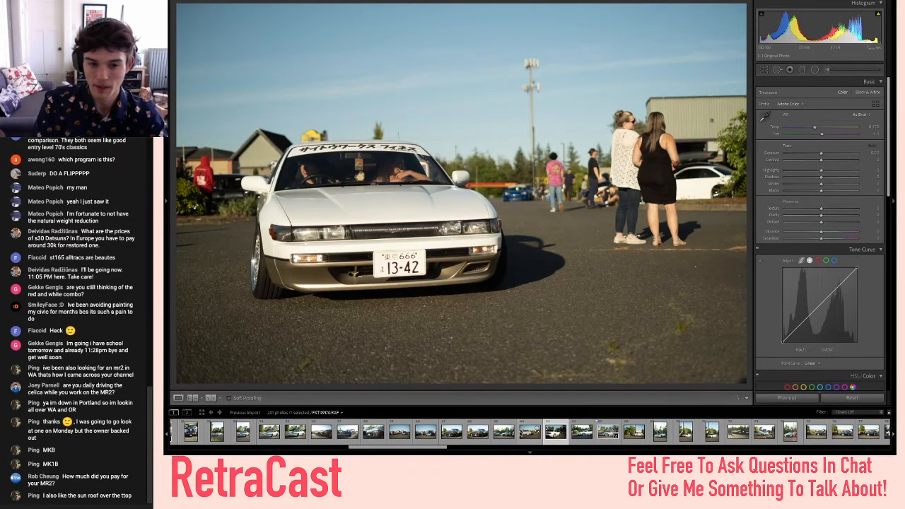
- Look through the remaining shots of the white-and-gold coupe, up to the view of it parked beside the tree
key(Right)
key(Right)
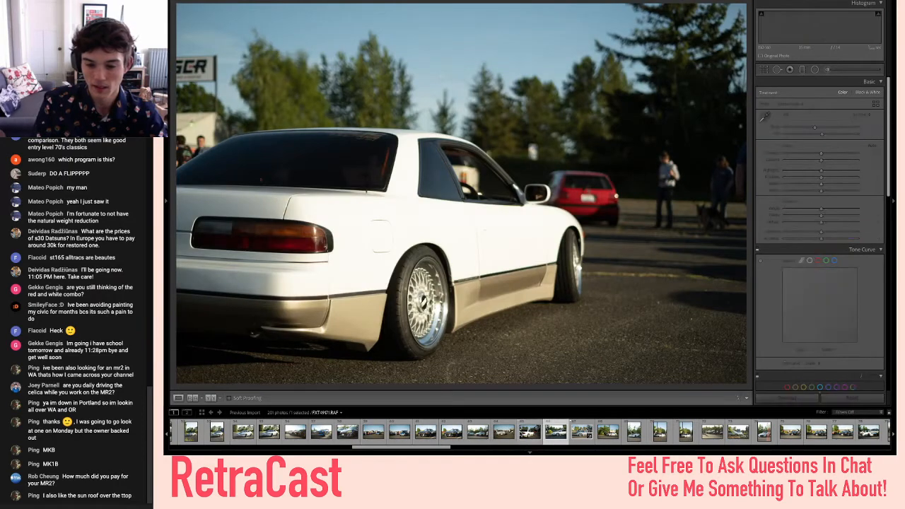
key(Right)
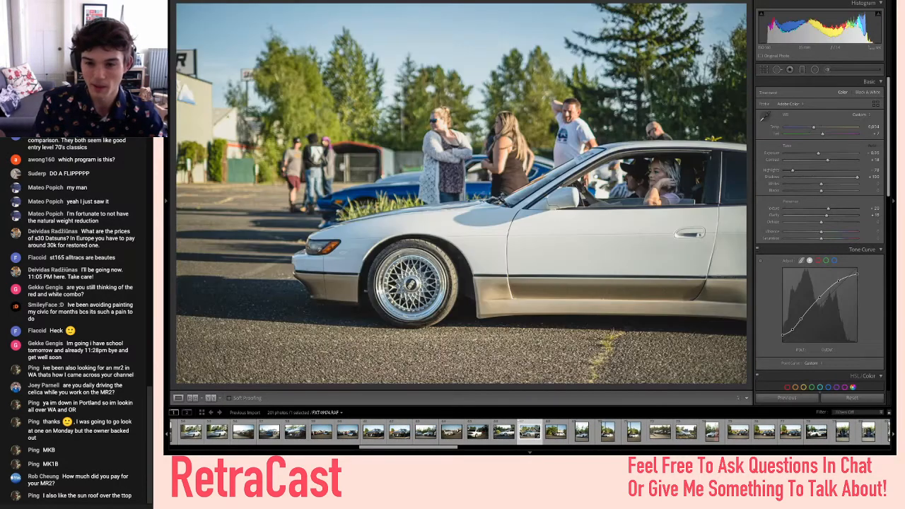
key(Right)
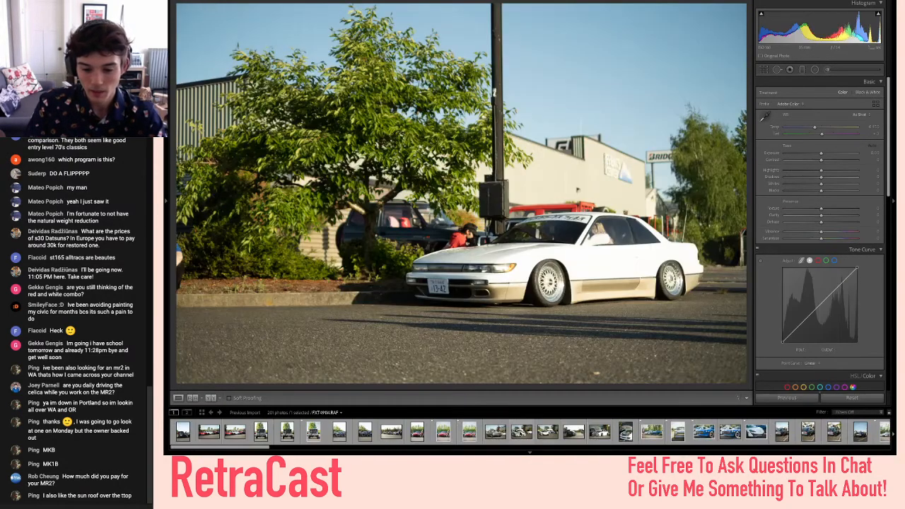
- Return to the early part of the import and review the photos from the red Honda to the black classic sedan for edit candidates
click(446, 426)
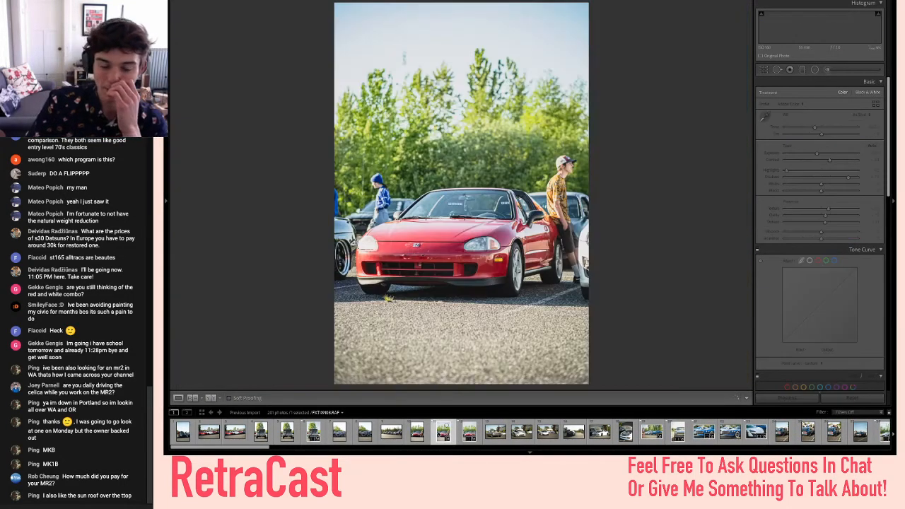
click(522, 430)
key(Right)
key(Right)
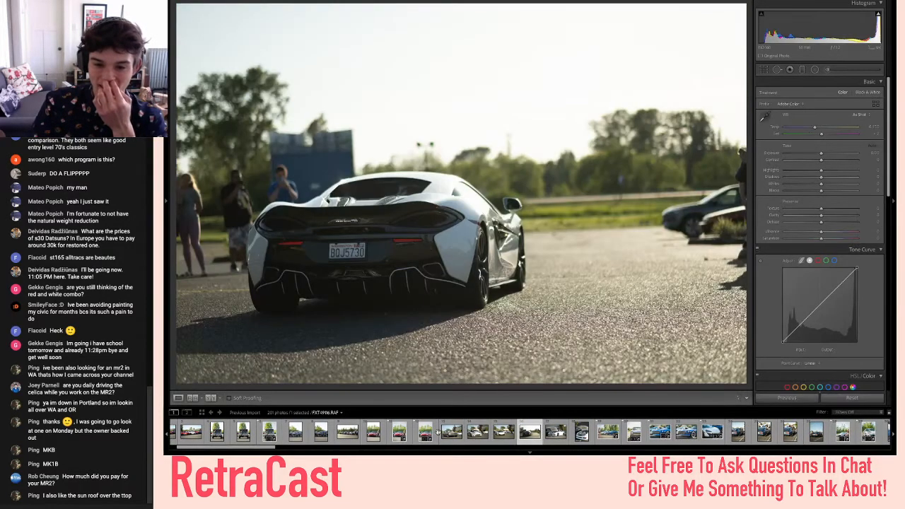
key(Right)
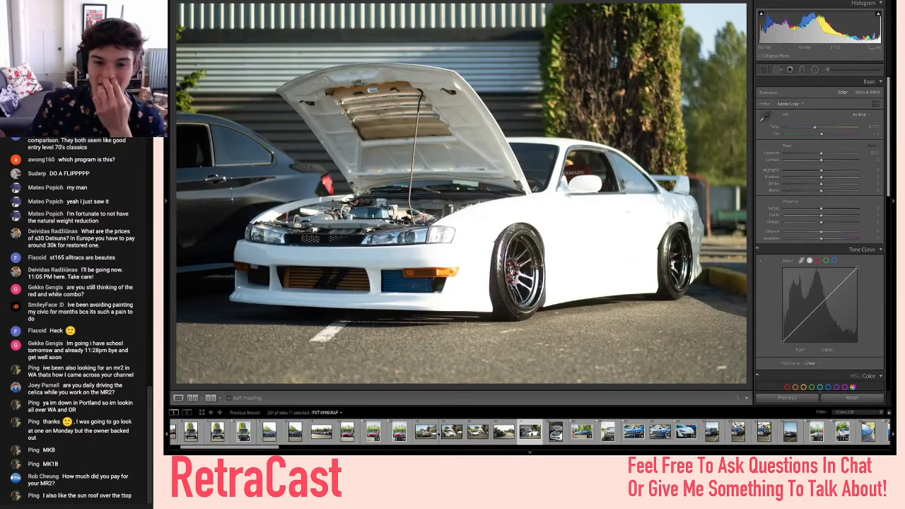
key(Right)
key(Right)
key(Right)
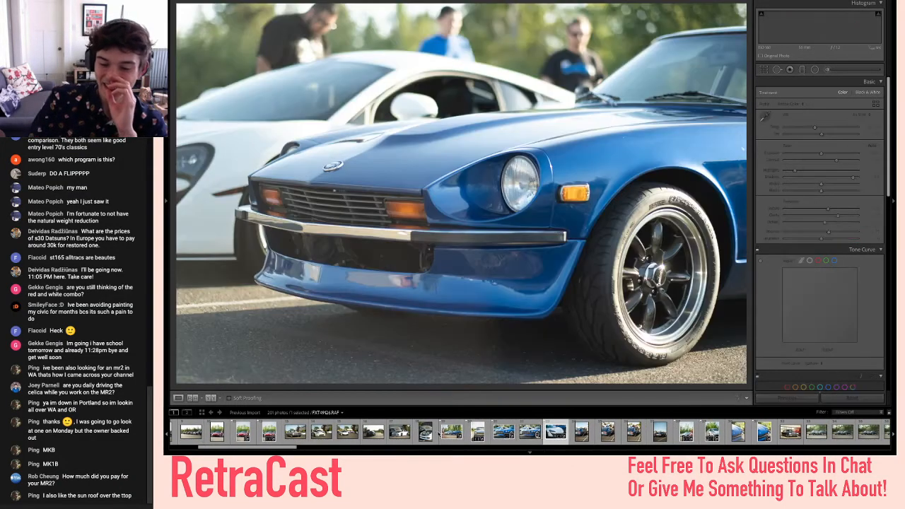
key(Right)
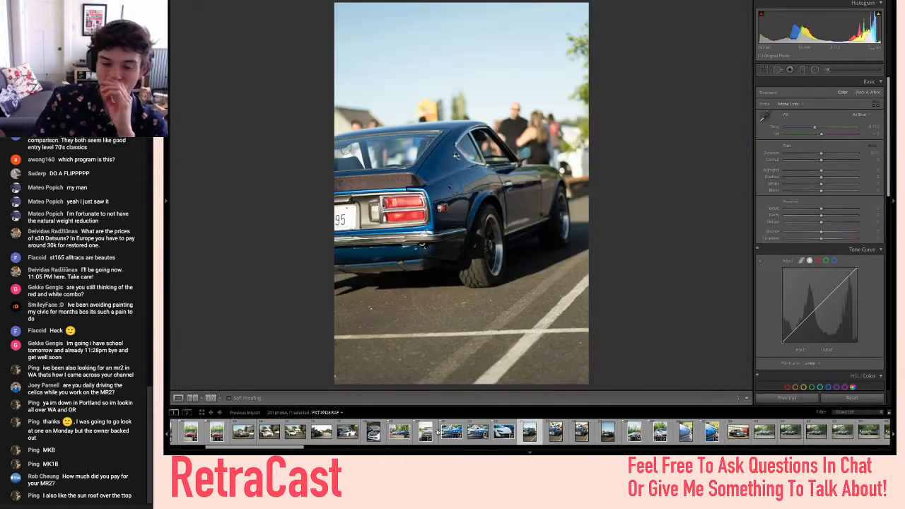
key(Right)
key(Right)
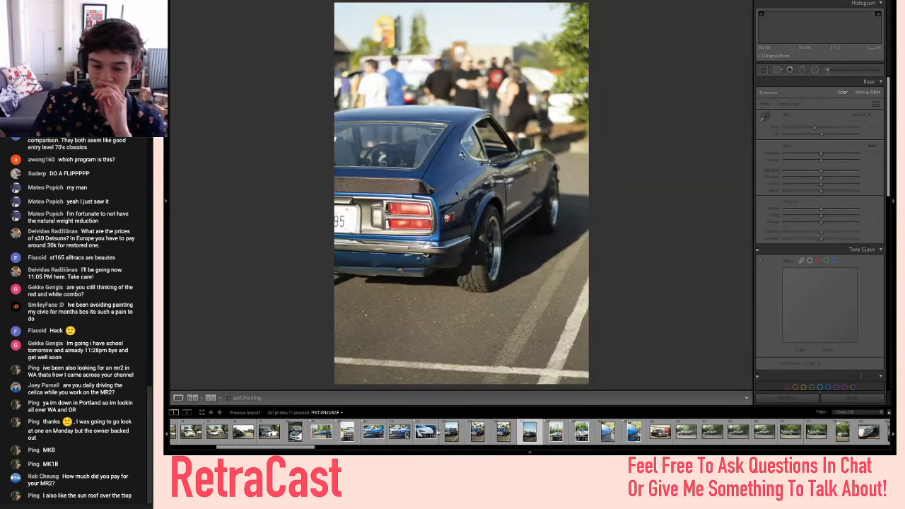
key(Right)
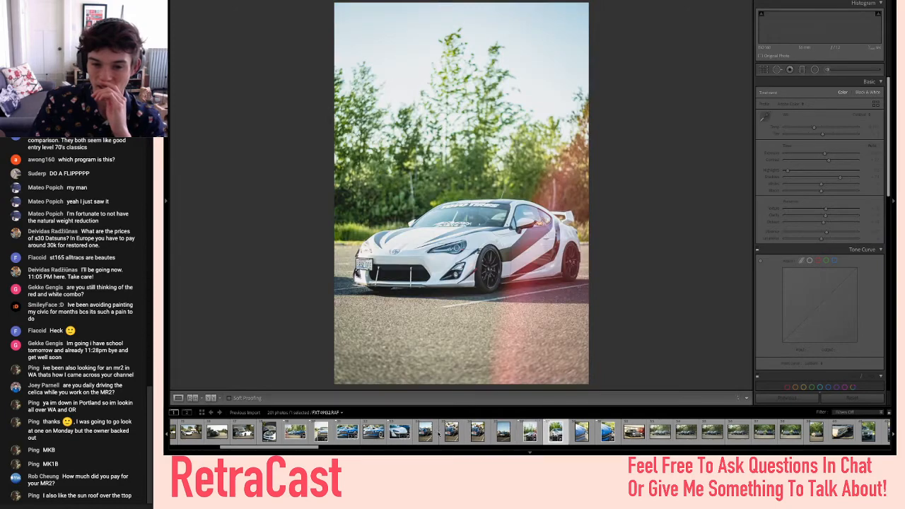
key(Right)
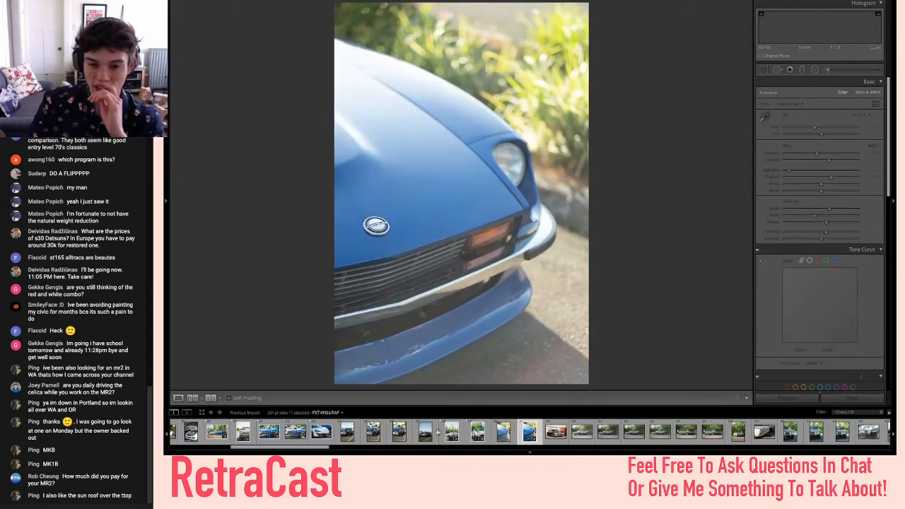
key(Right)
key(Right)
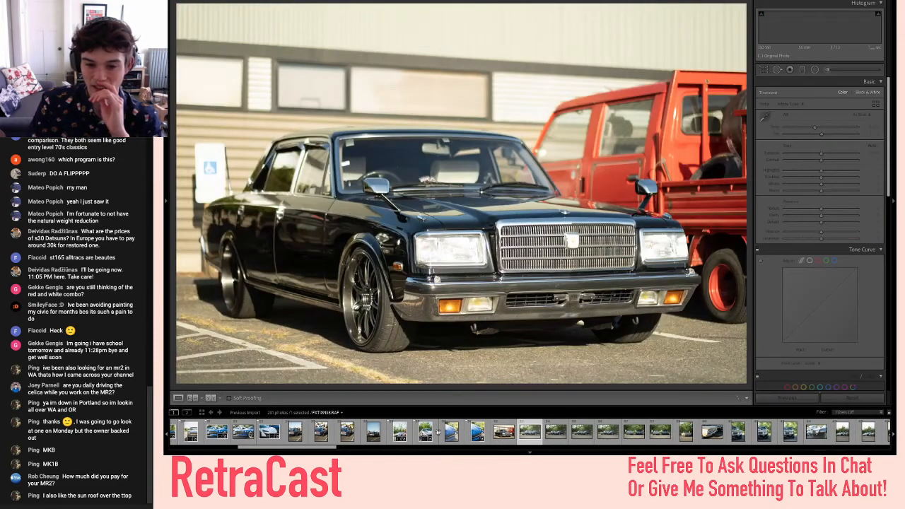
- Review the following photos, from the two classic American cars to the white Toyota coupe shots, for the next edit candidate
key(Right)
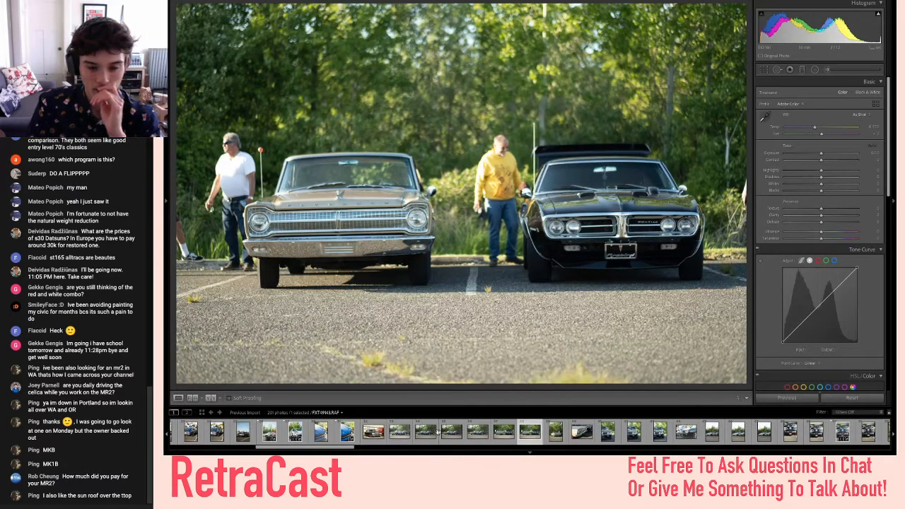
key(Right)
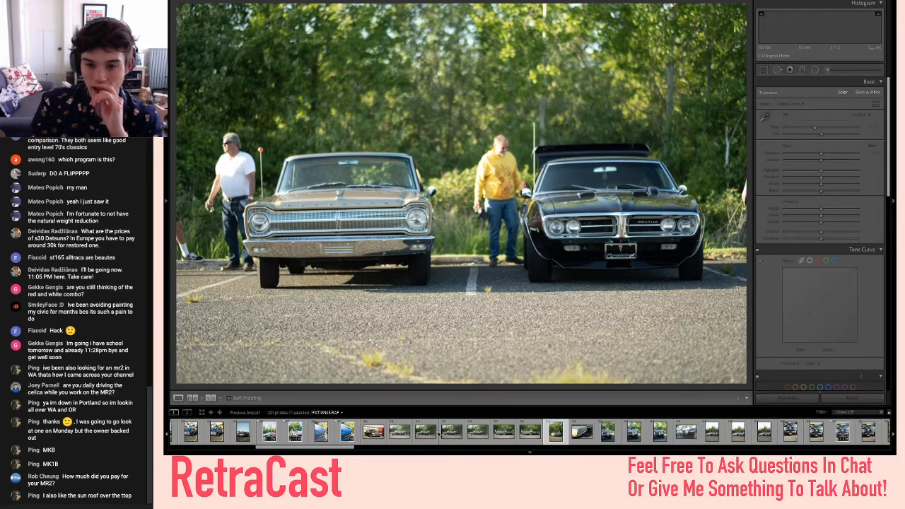
key(Right)
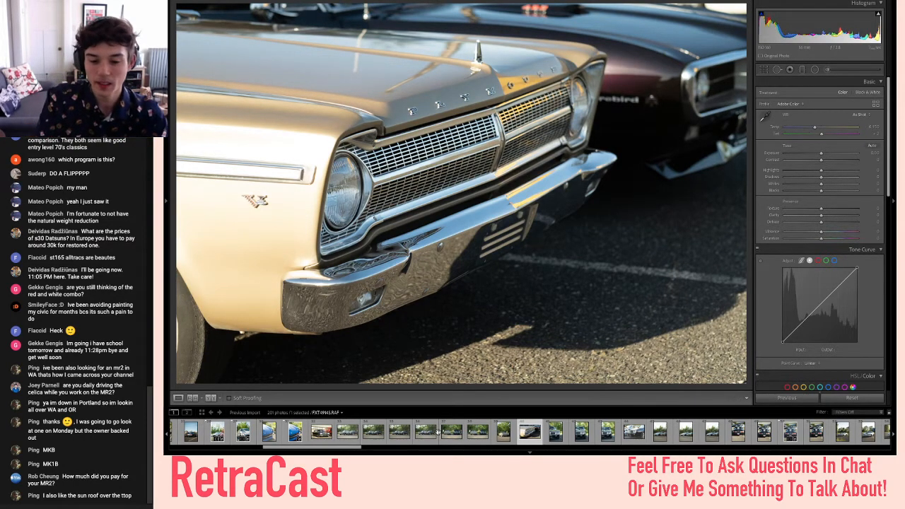
key(Right)
key(Left)
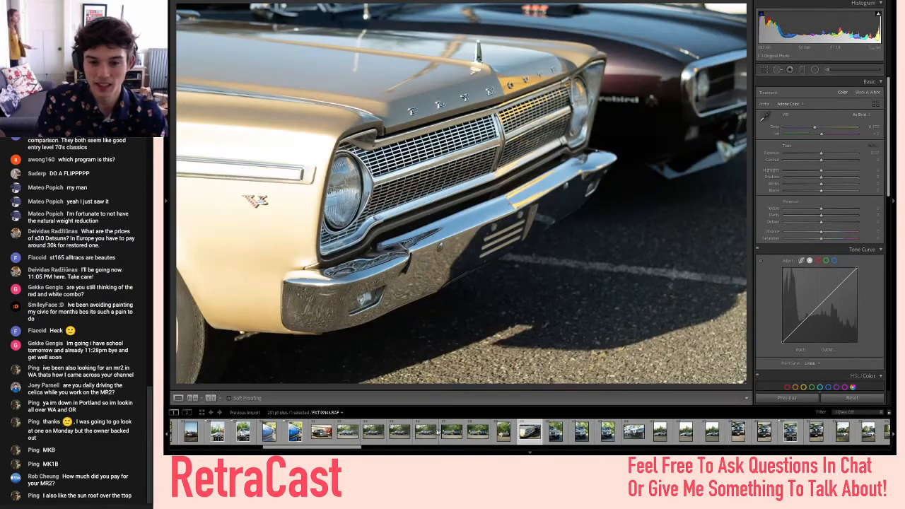
key(Right)
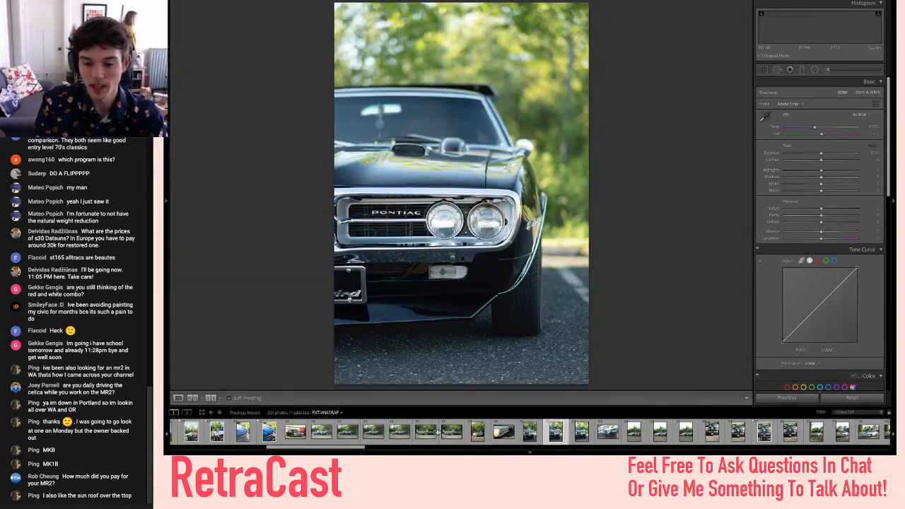
key(Right)
key(Right)
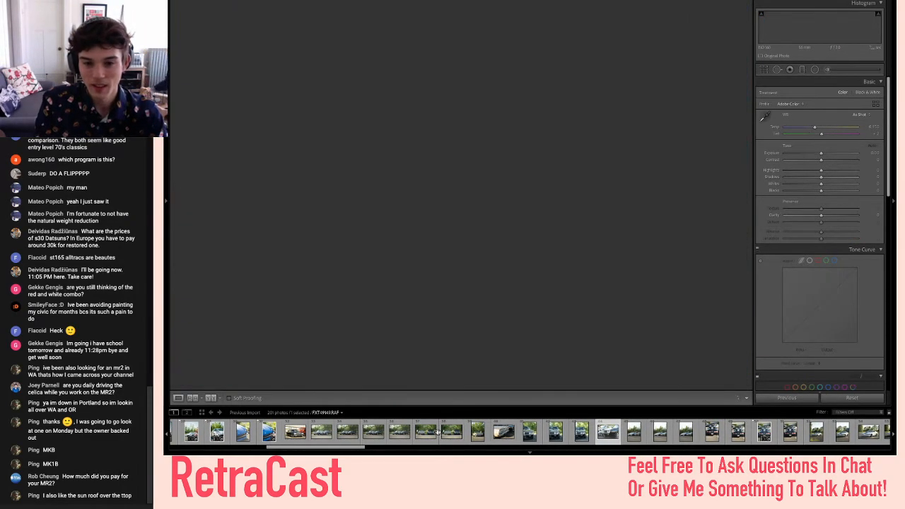
key(Right)
key(Right)
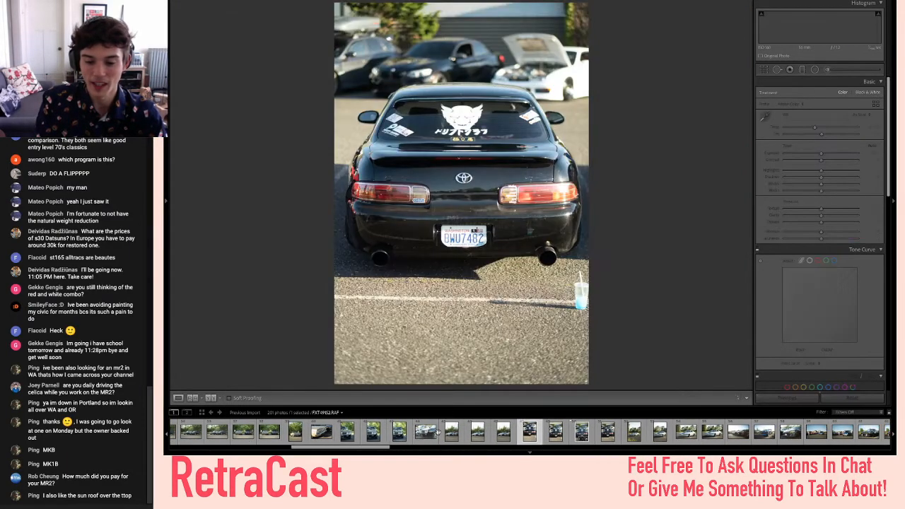
key(Right)
key(Right)
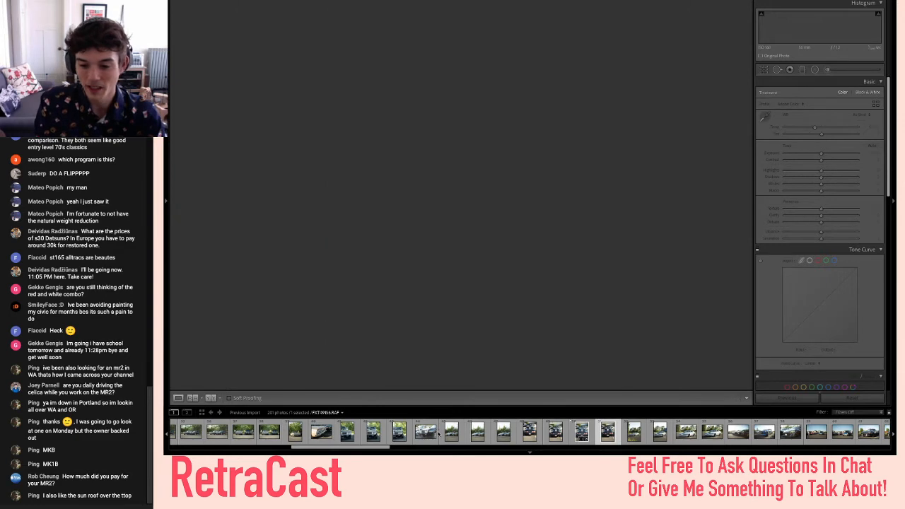
key(Right)
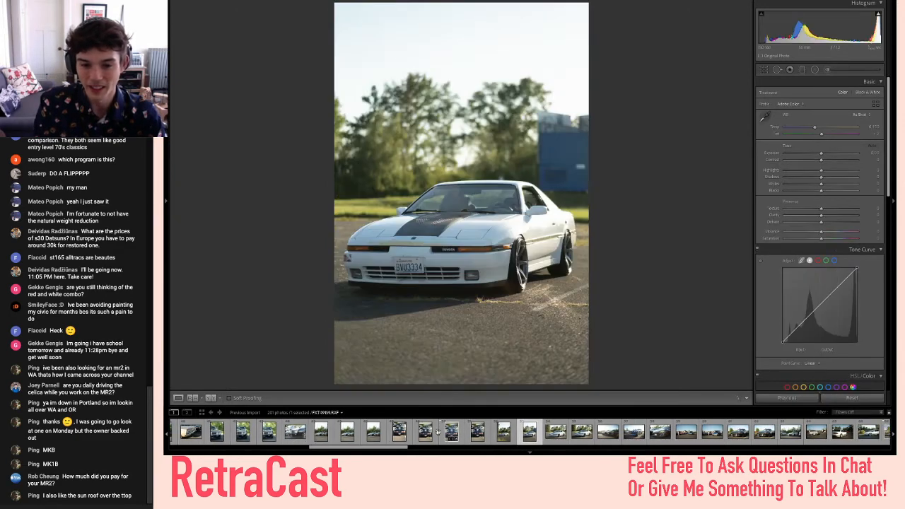
key(Right)
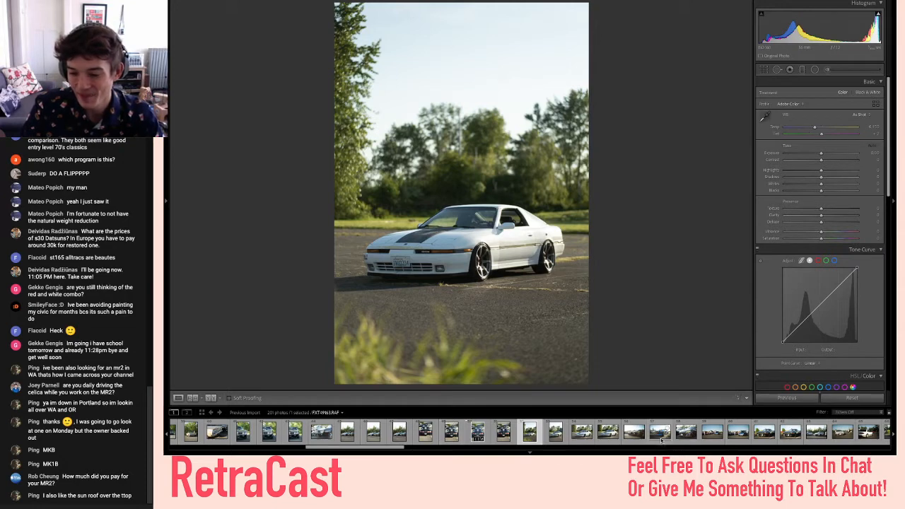
- Undo the stray Contrast change on the white Toyota coupe photo, and set Highlights to about -84 and Shadows to about +84
scroll(661, 440, down, 3)
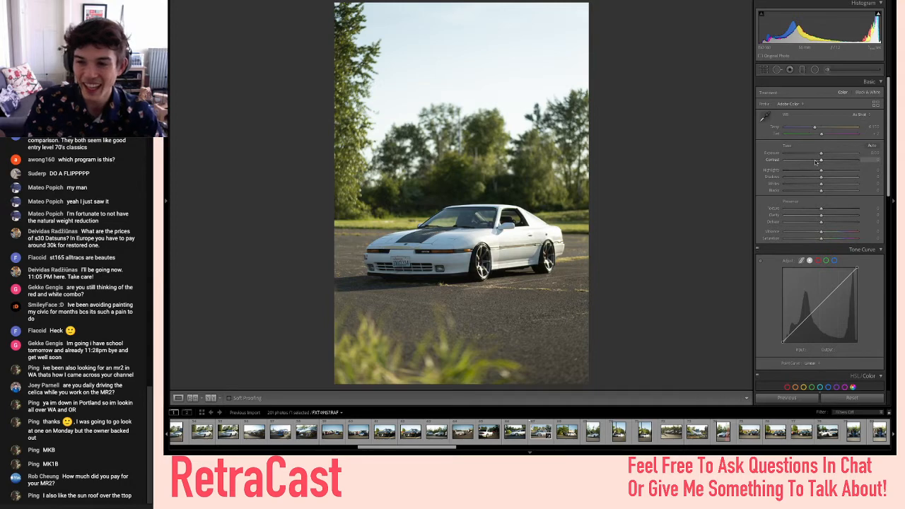
key(ctrl+z)
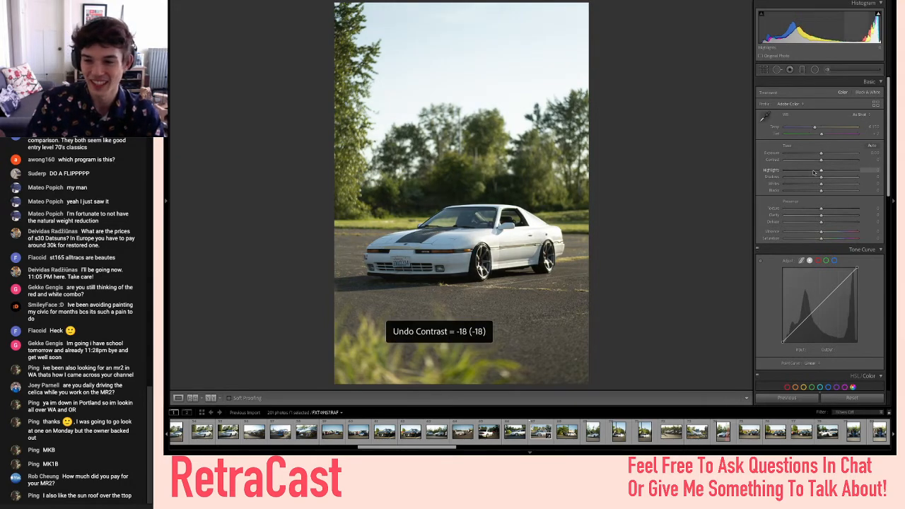
drag(815, 172, 784, 172)
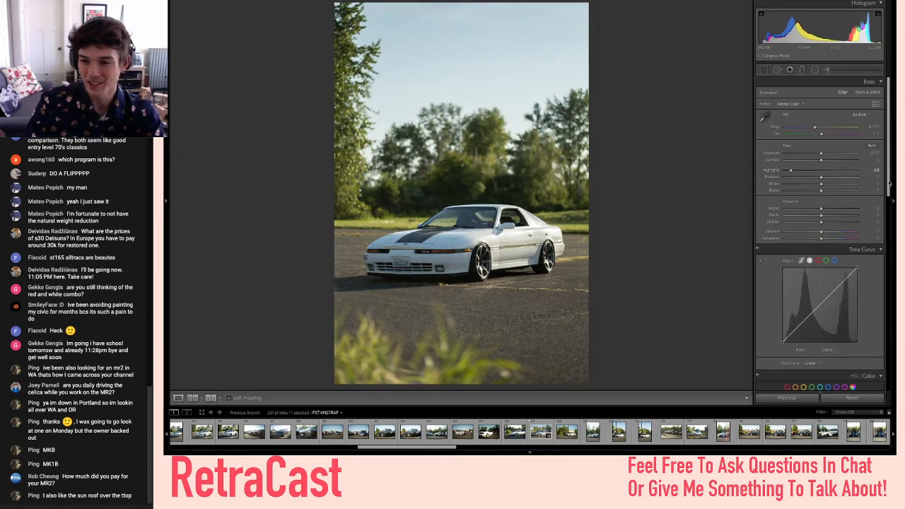
click(852, 176)
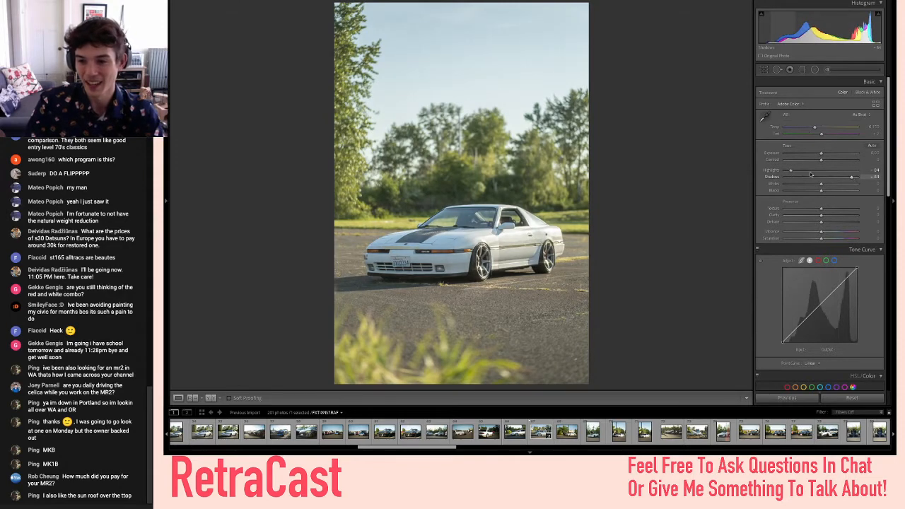
- Set the white Toyota photo's Contrast to about +18, Texture to about +16, Clarity to about +12 and Vibrance to about +17
drag(825, 162, 824, 154)
double_click(824, 154)
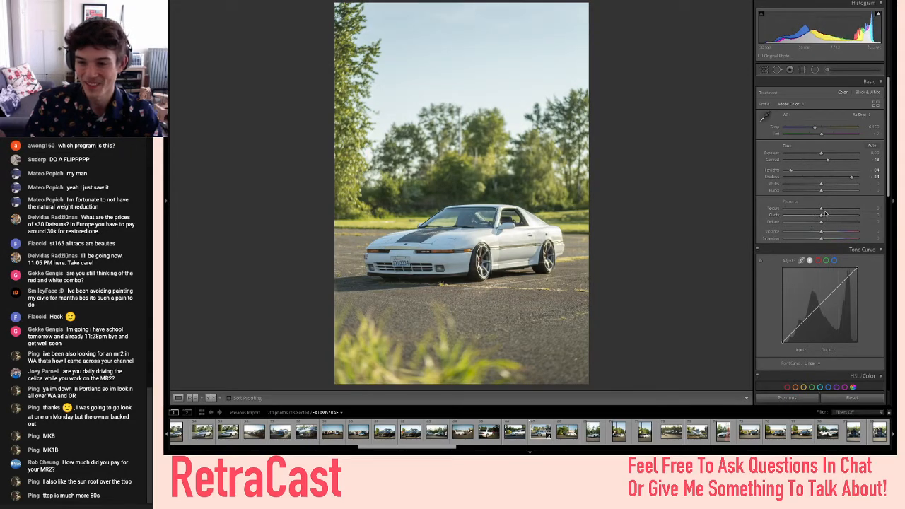
drag(821, 208, 827, 209)
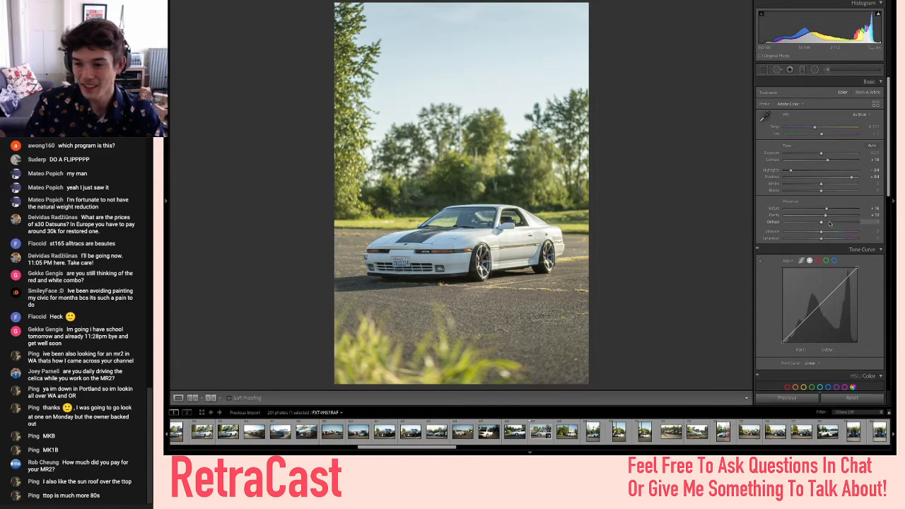
drag(831, 233, 828, 234)
- Shape a brightening tone curve with the black point lifted to output 24, and lower the white Toyota photo's Exposure to about -0.2
drag(820, 305, 857, 273)
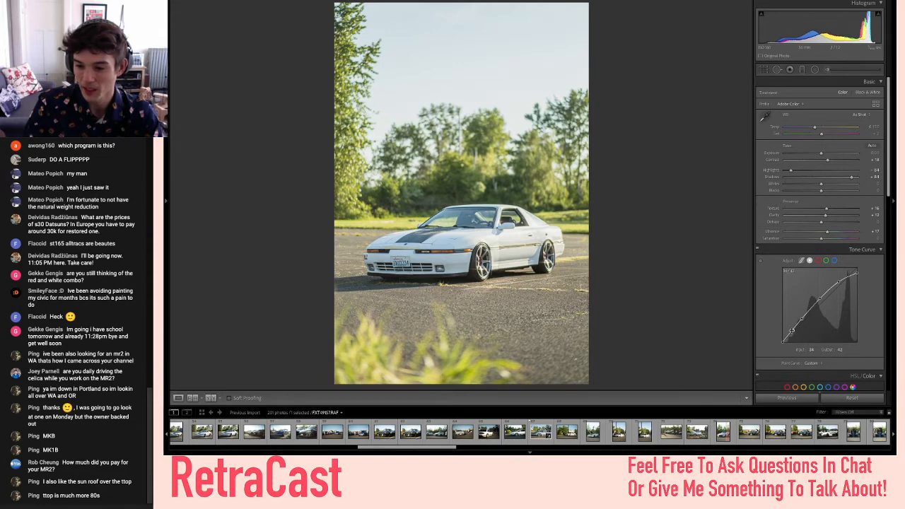
drag(784, 343, 781, 337)
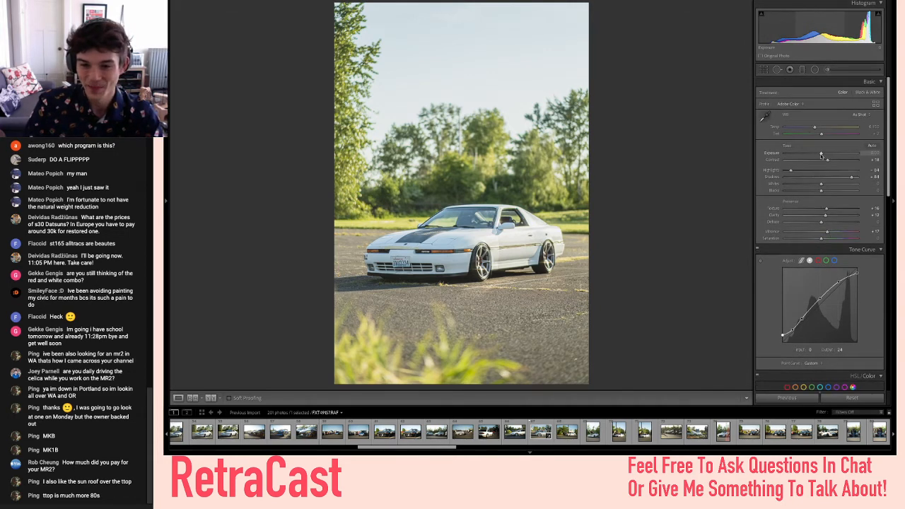
drag(821, 155, 819, 155)
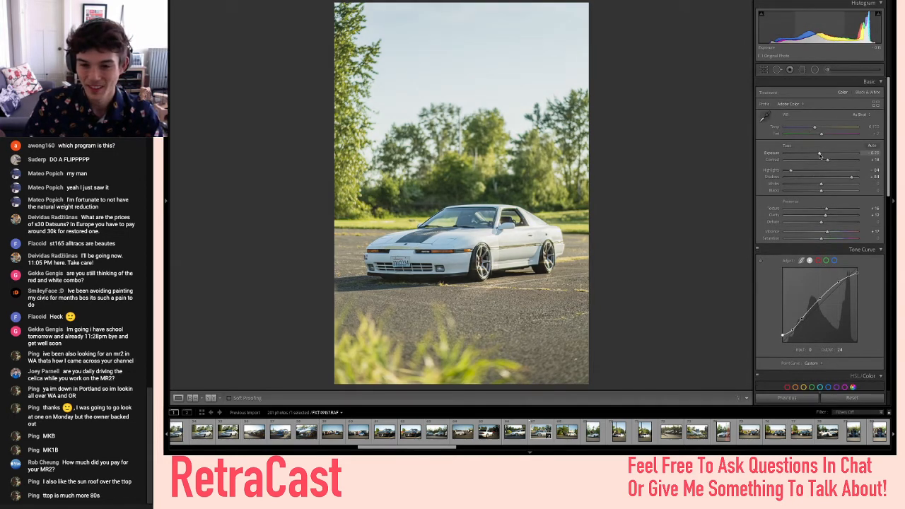
- Straighten the vertical photo of the white car with a crop angle of about 0.16
click(765, 68)
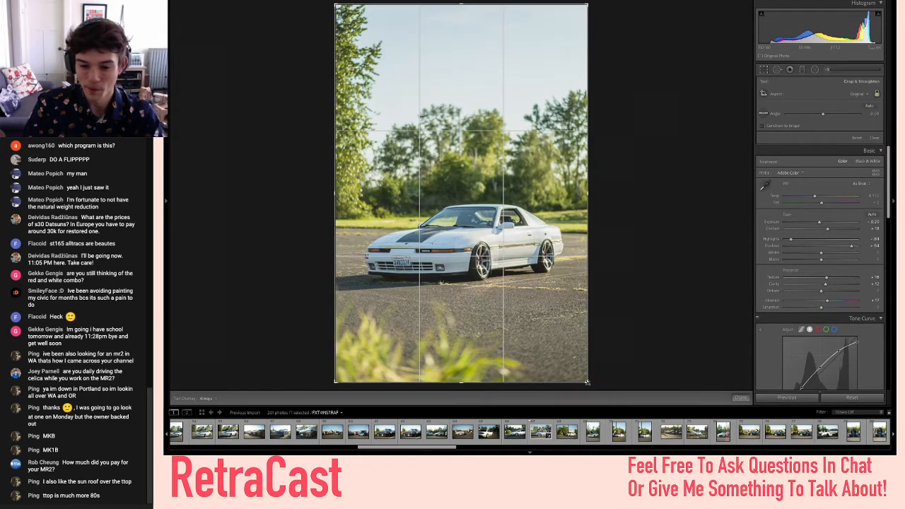
drag(824, 118, 823, 116)
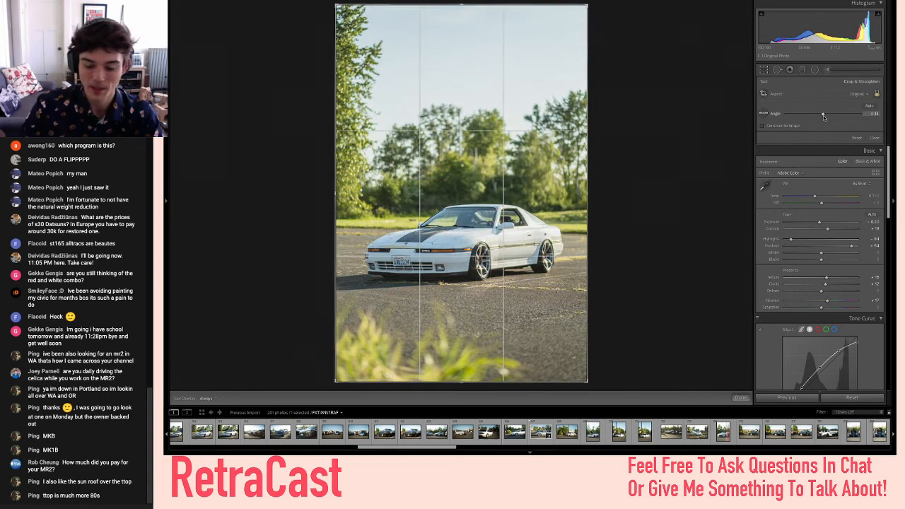
key(Return)
- Darken the photo's edges with a post-crop vignetting amount of about -10
scroll(819, 191, down, 10)
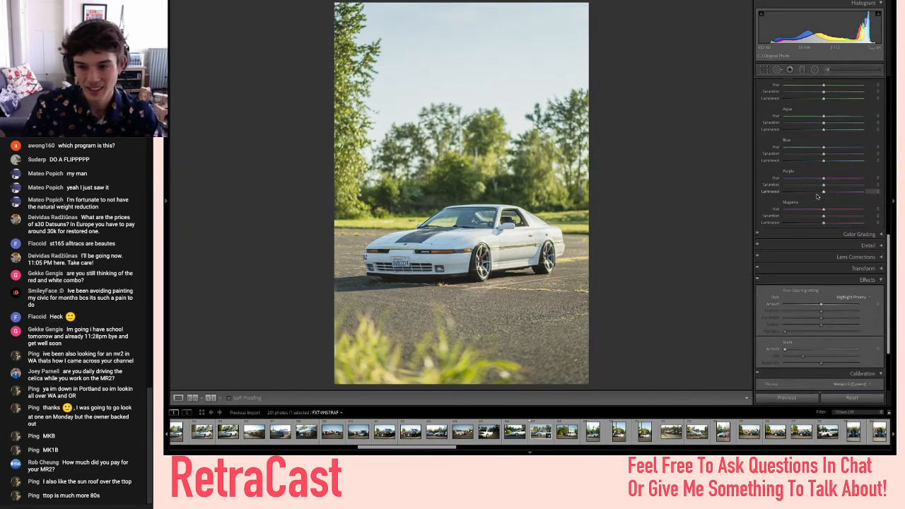
scroll(818, 196, down, 5)
drag(820, 211, 818, 213)
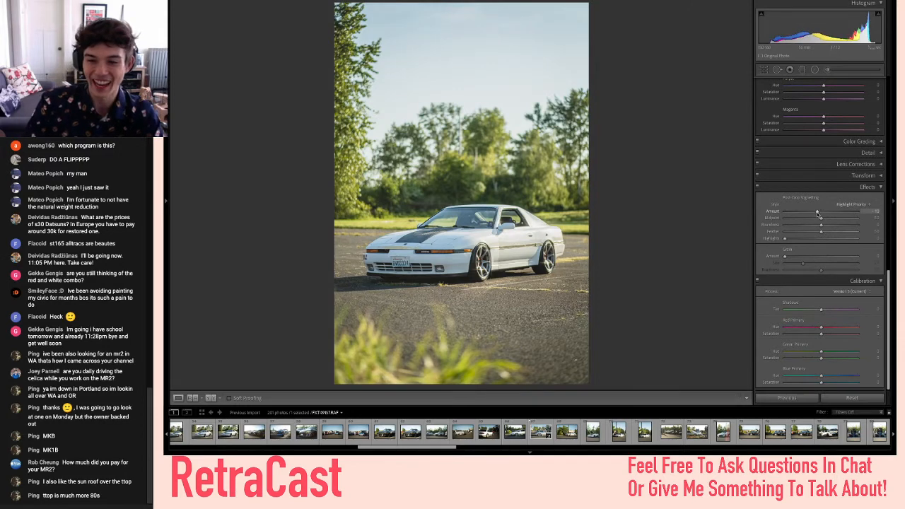
scroll(818, 214, up, 15)
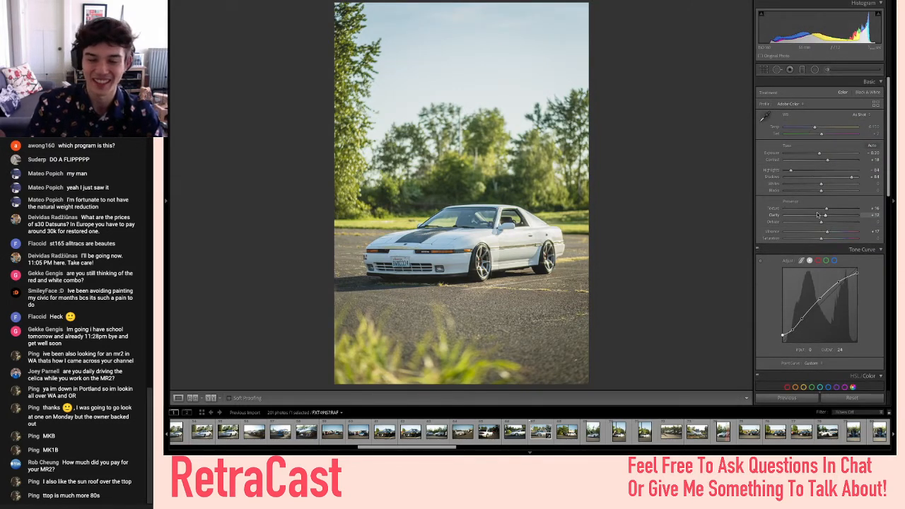
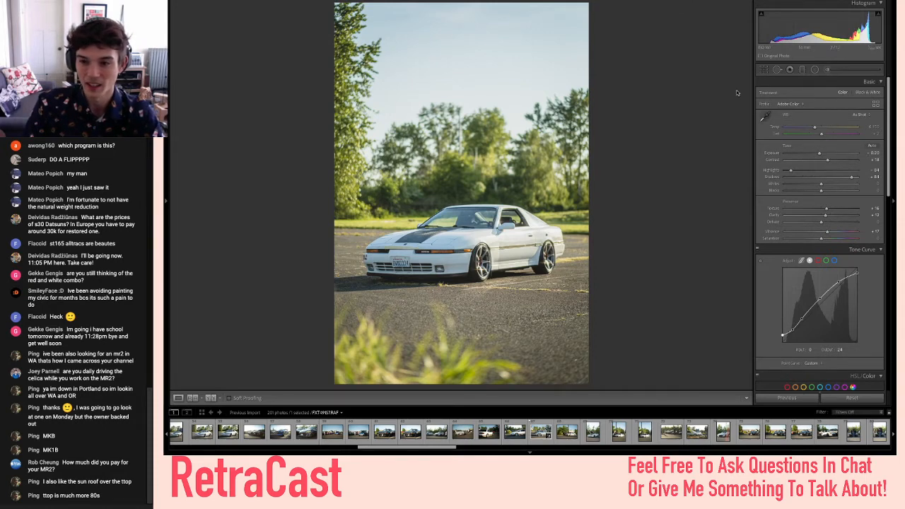
- Crop the straightened car photo slightly tighter at its original aspect ratio and flag it as a pick
click(764, 69)
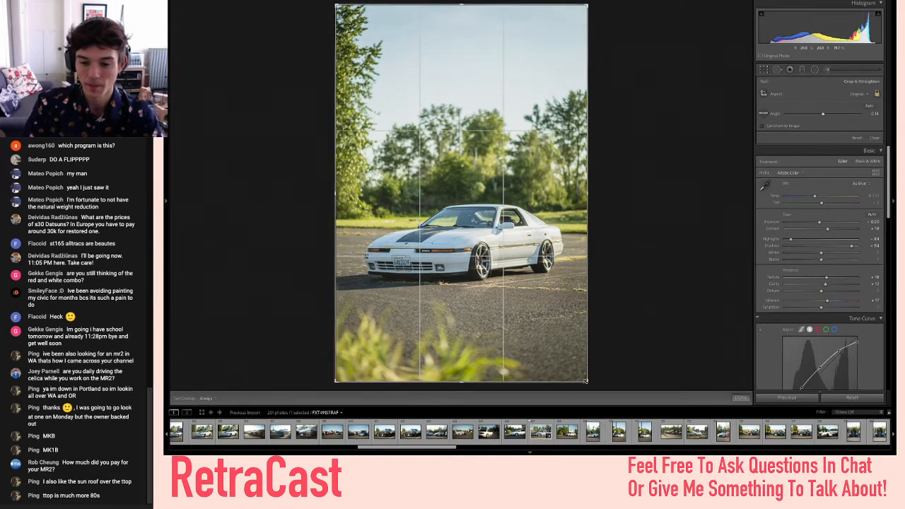
drag(585, 382, 582, 376)
key(Return)
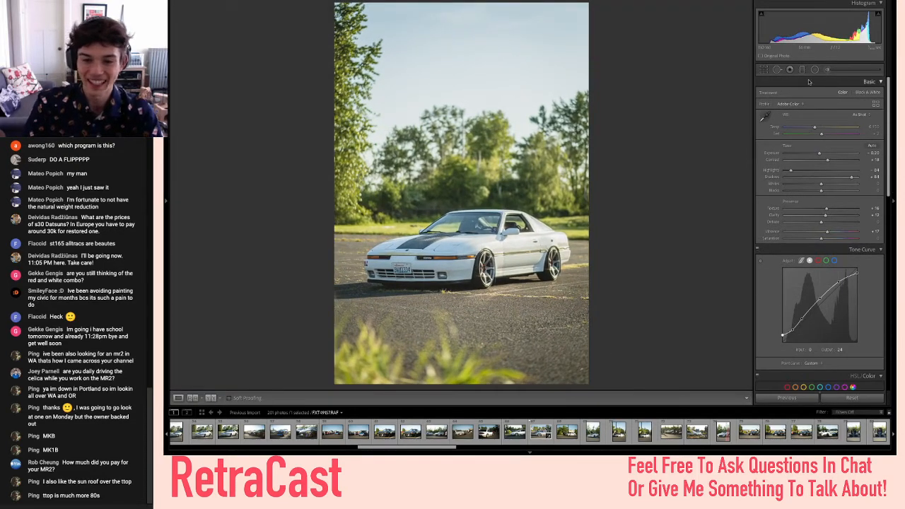
key(p)
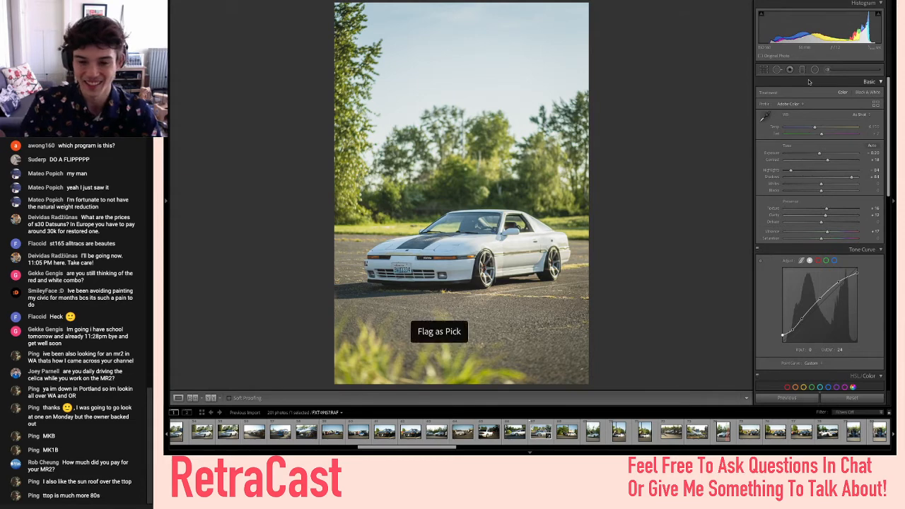
- Review the photo's effects and basic adjustments and compare the edit with the unedited version
scroll(848, 198, down, 1)
scroll(848, 197, down, 10)
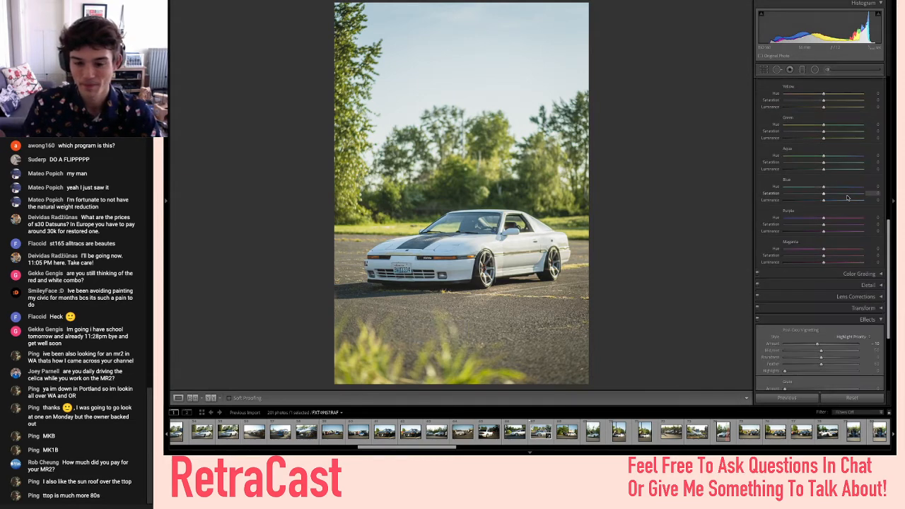
scroll(849, 197, down, 4)
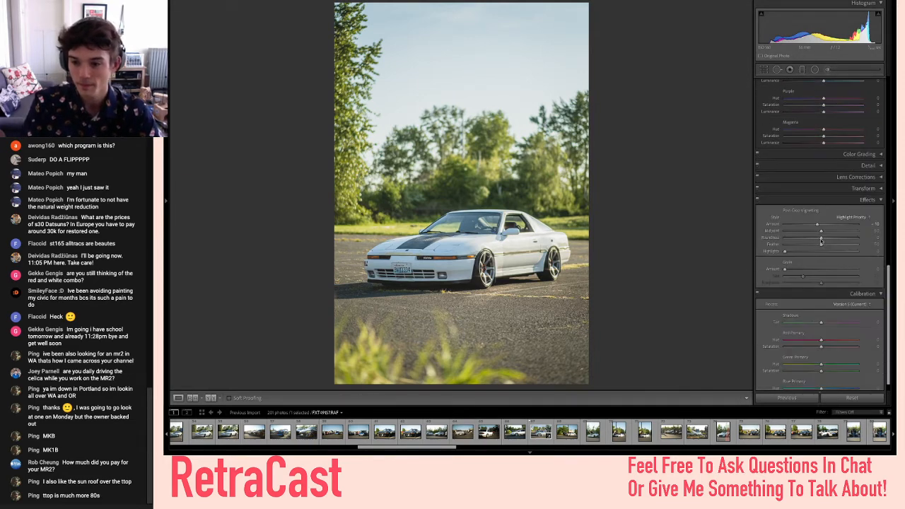
key(backslash)
key(backslash)
scroll(810, 225, up, 8)
scroll(817, 177, up, 1)
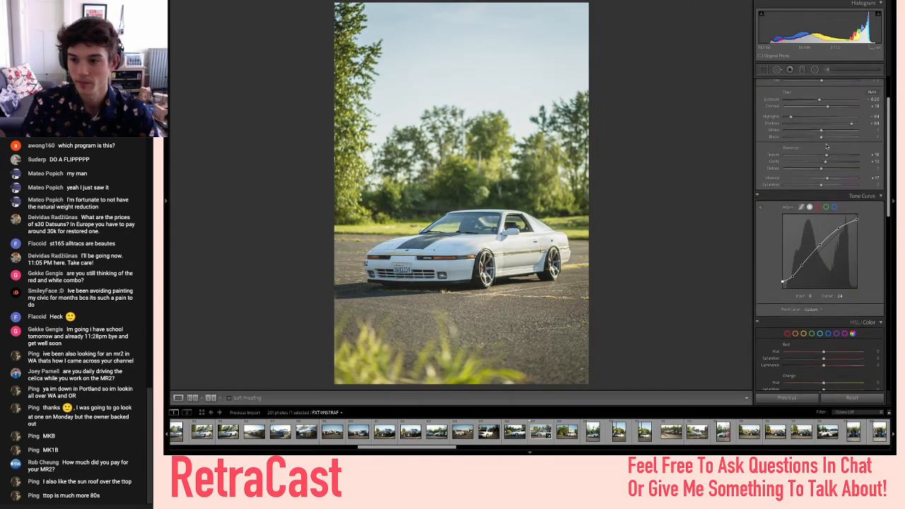
scroll(825, 132, up, 3)
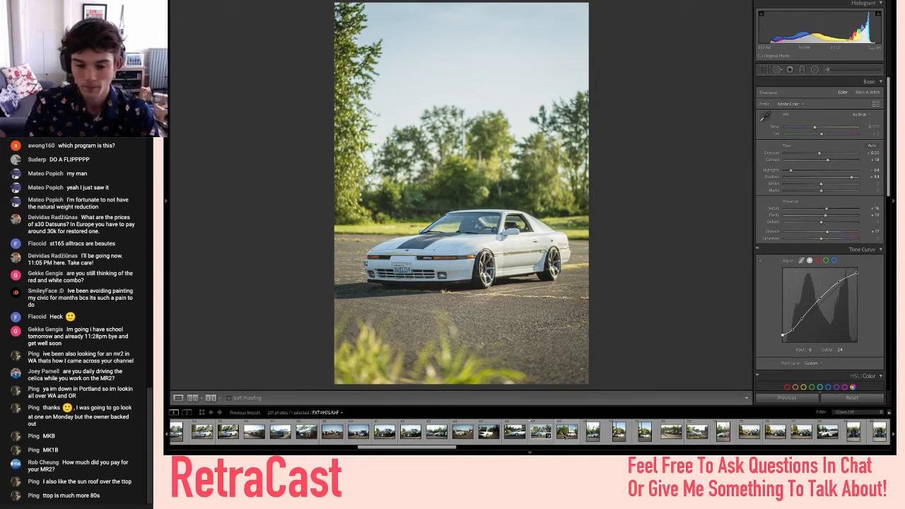
scroll(438, 431, up, 2)
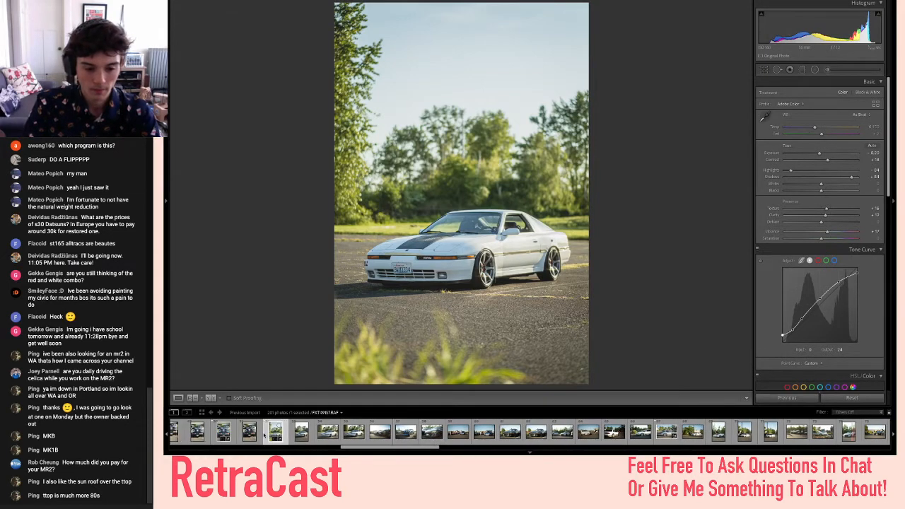
- Copy the edited photo's develop settings and paste them onto the closer vertical shot with the blue building behind the car
key(ctrl+shift+c)
key(Return)
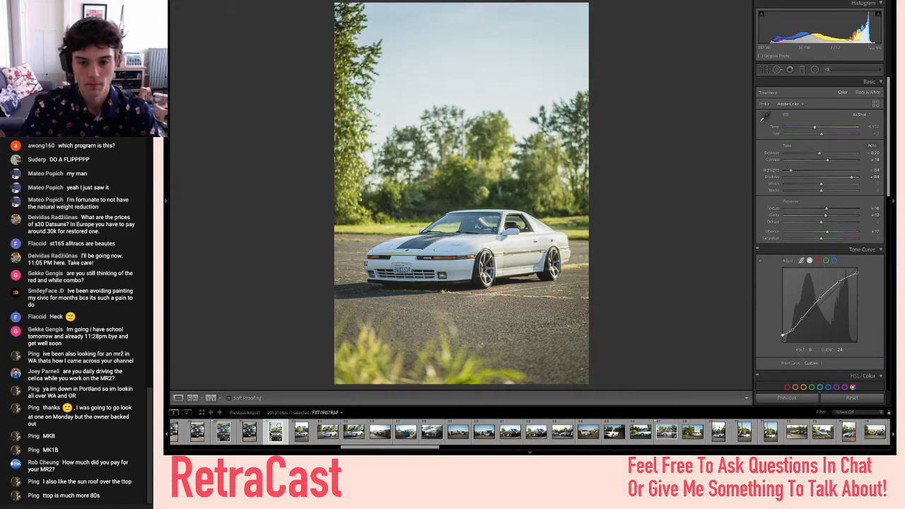
key(Right)
key(Right)
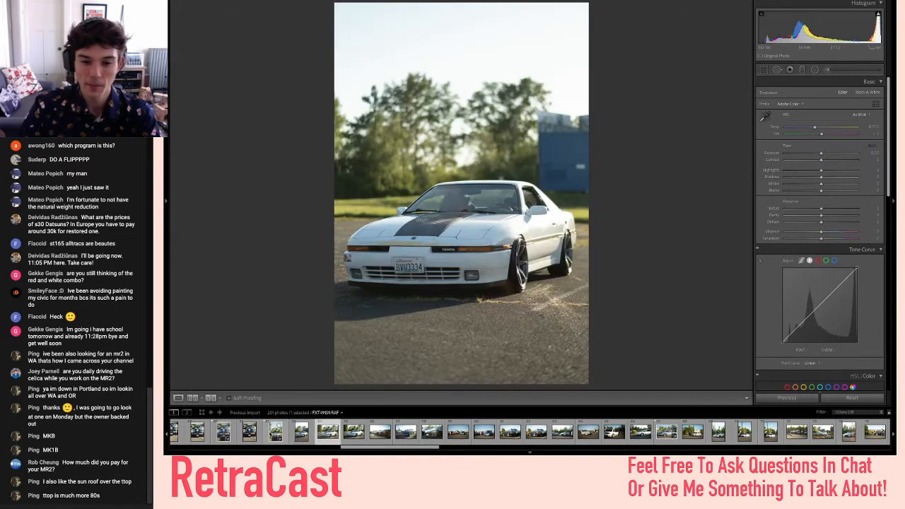
key(Right)
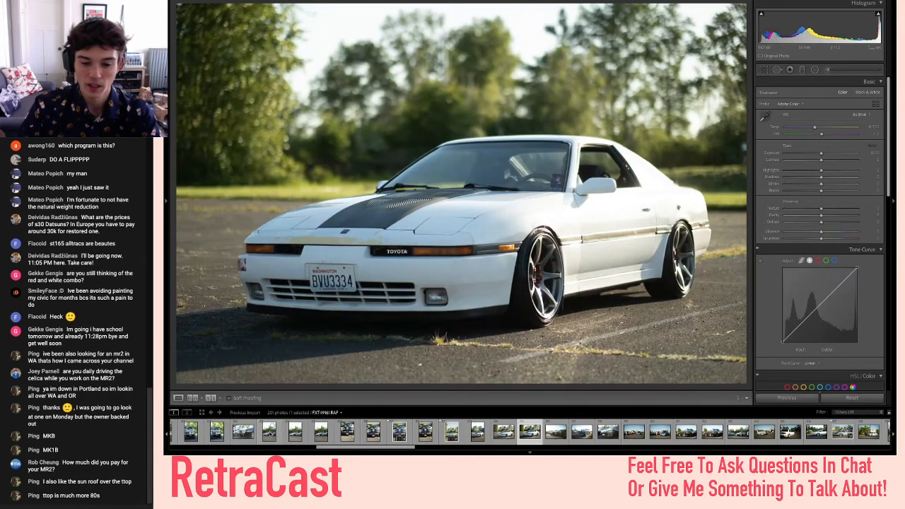
key(Right)
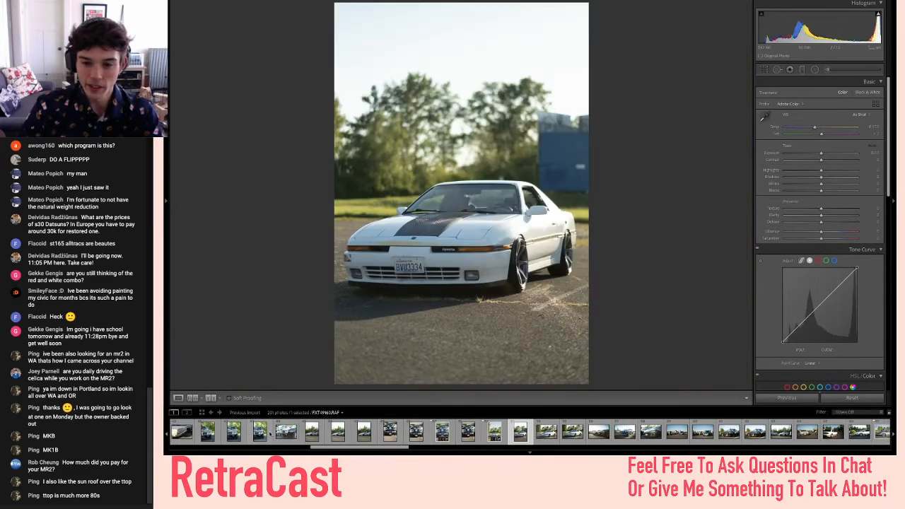
key(Right)
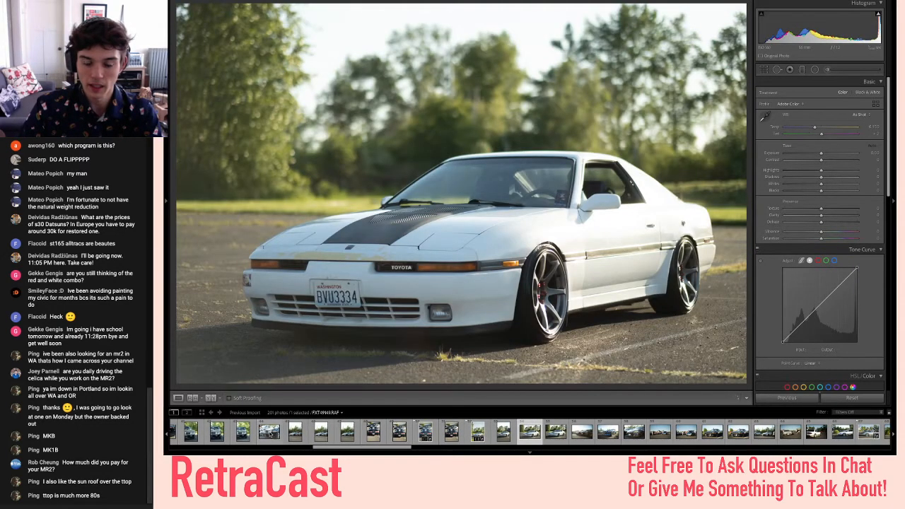
key(Right)
key(ctrl+shift+v)
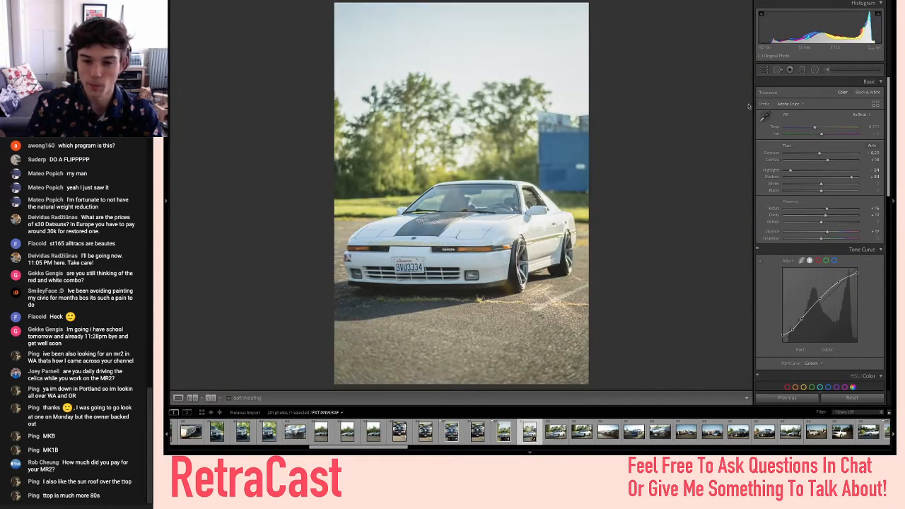
- Straighten the vertical shot with the blue building using a crop angle of about 0.8
click(764, 70)
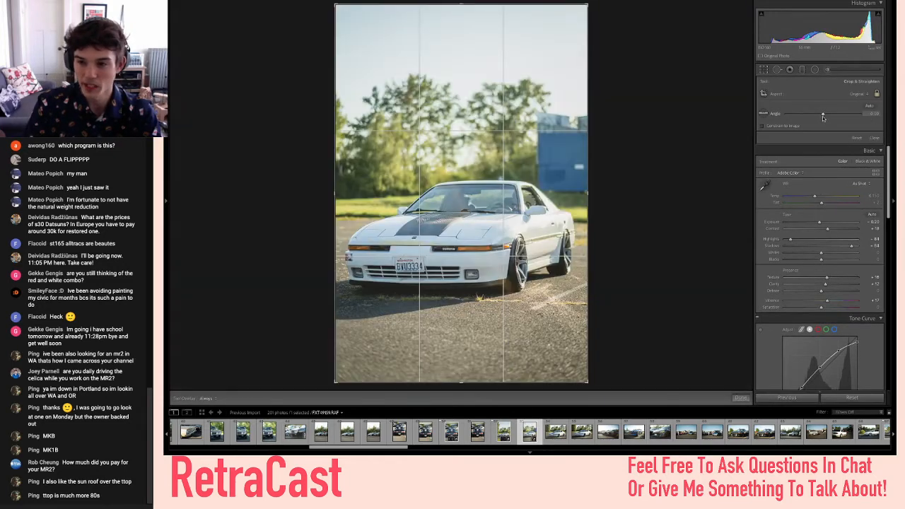
drag(823, 117, 824, 118)
key(Return)
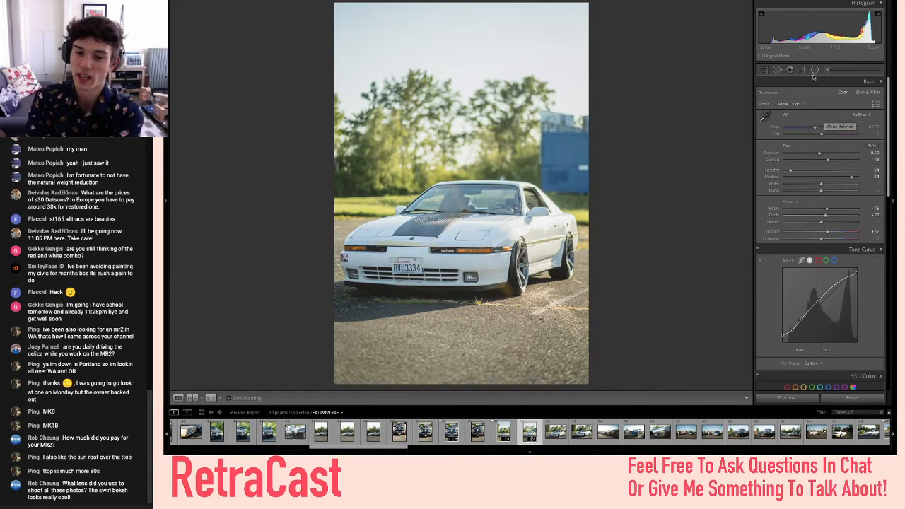
- Crop the photo with the blue building slightly tighter at its original aspect ratio and flag it as a pick
click(764, 70)
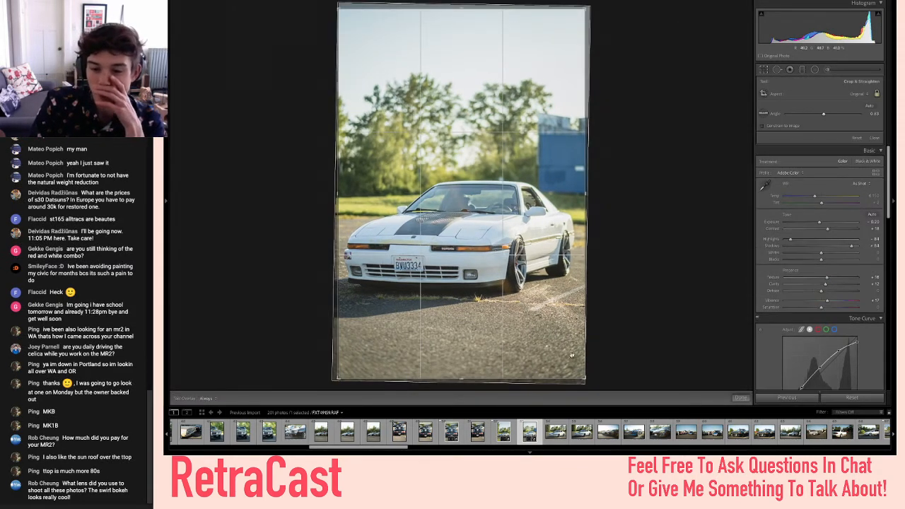
drag(586, 380, 583, 379)
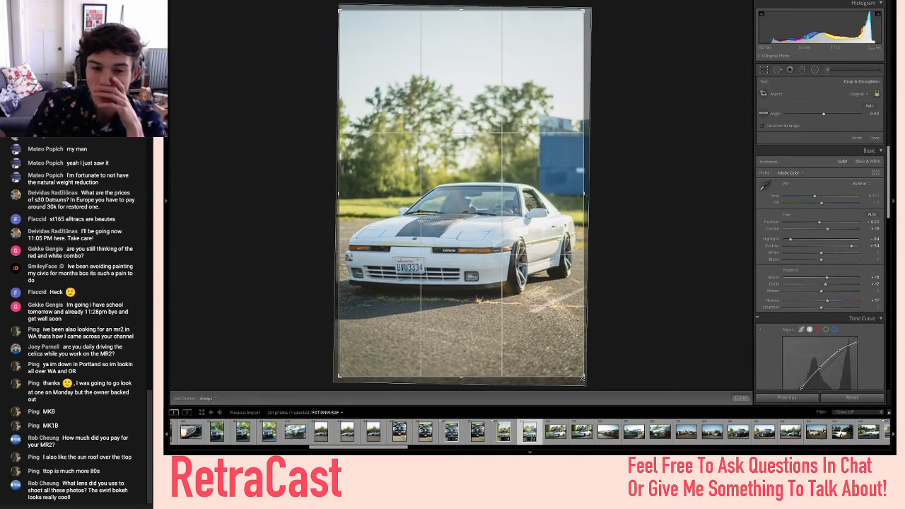
key(Return)
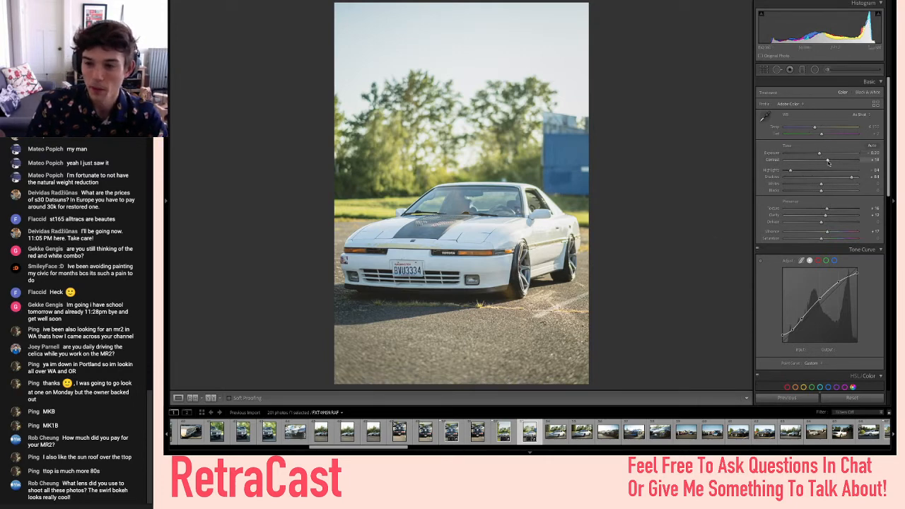
key(p)
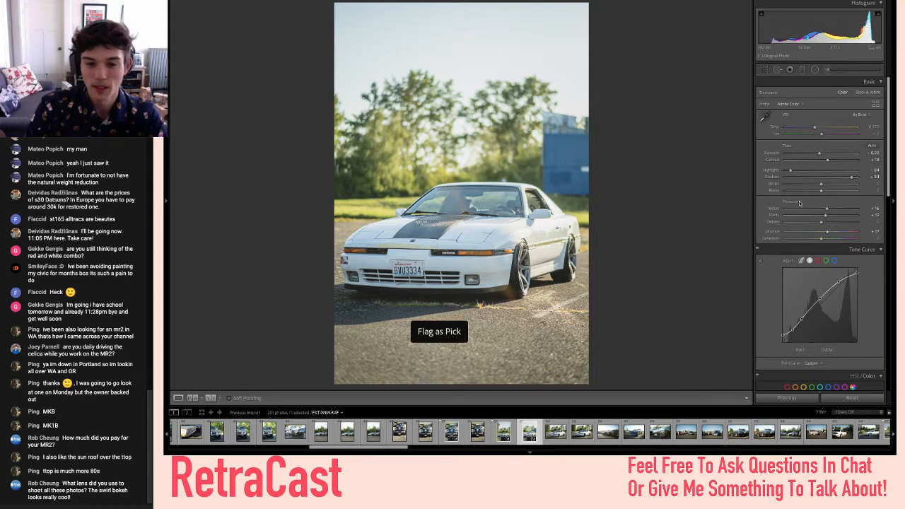
- Compare the picked photo with the adjacent shot and with its own unedited version, keeping it flagged as a pick
key(Left)
key(Right)
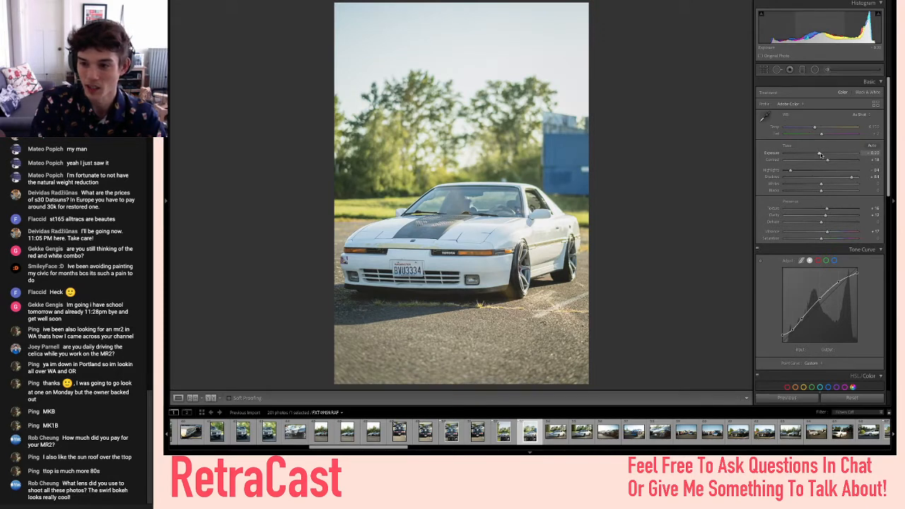
key(backslash)
key(backslash)
key(p)
key(backslash)
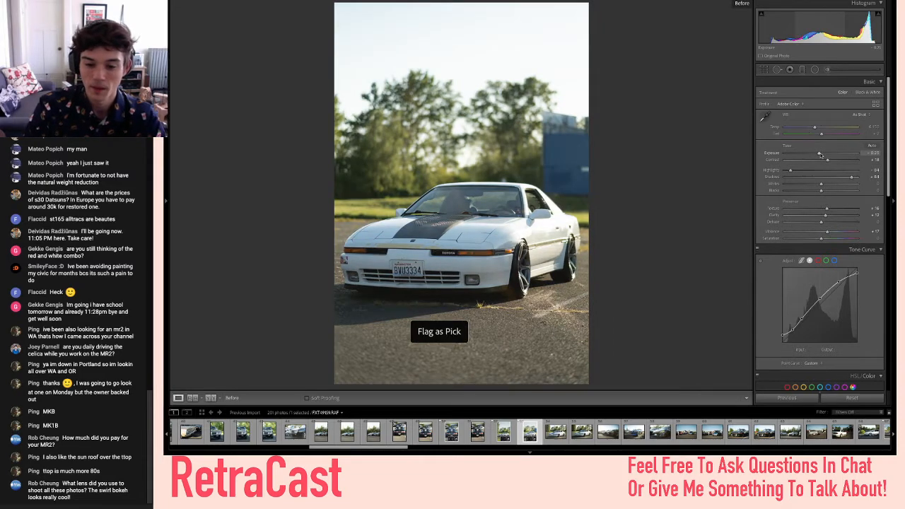
key(backslash)
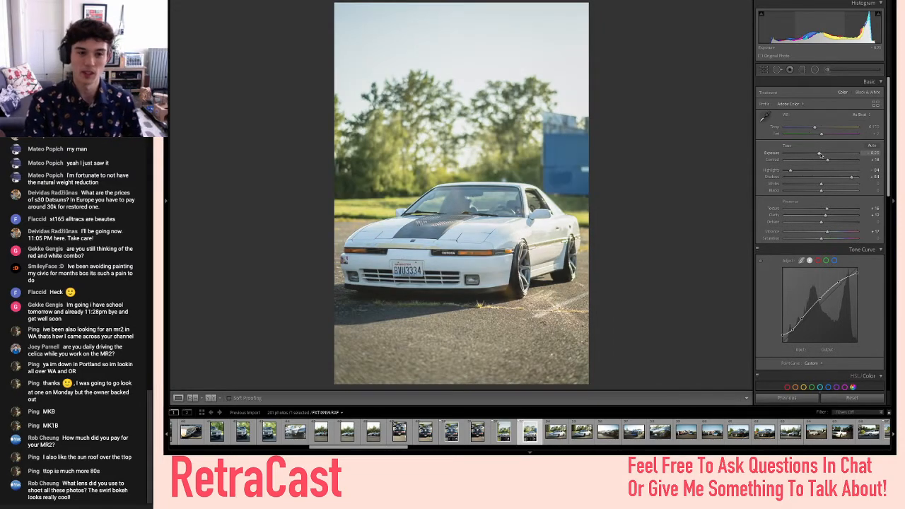
- Compare the two edited vertical photos and look through the unedited horizontal shots of the car's front three-quarter view
key(Right)
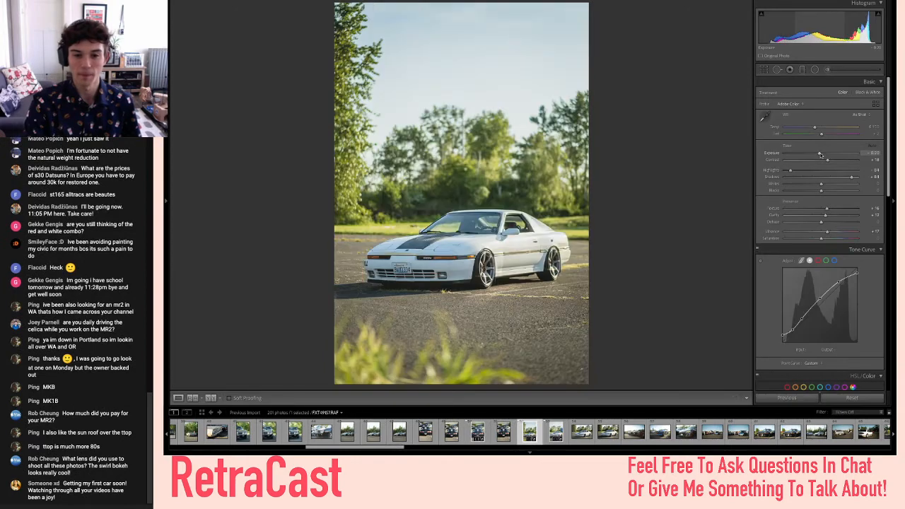
key(Right)
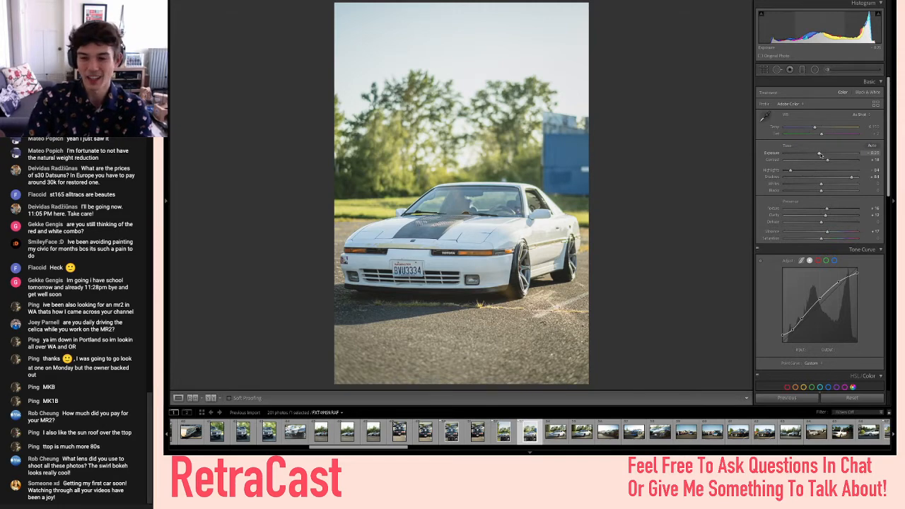
key(Right)
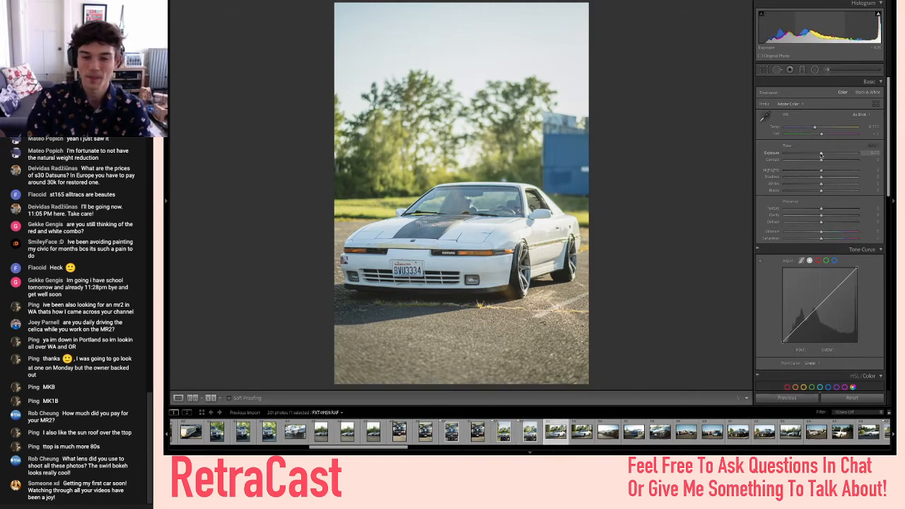
key(Right)
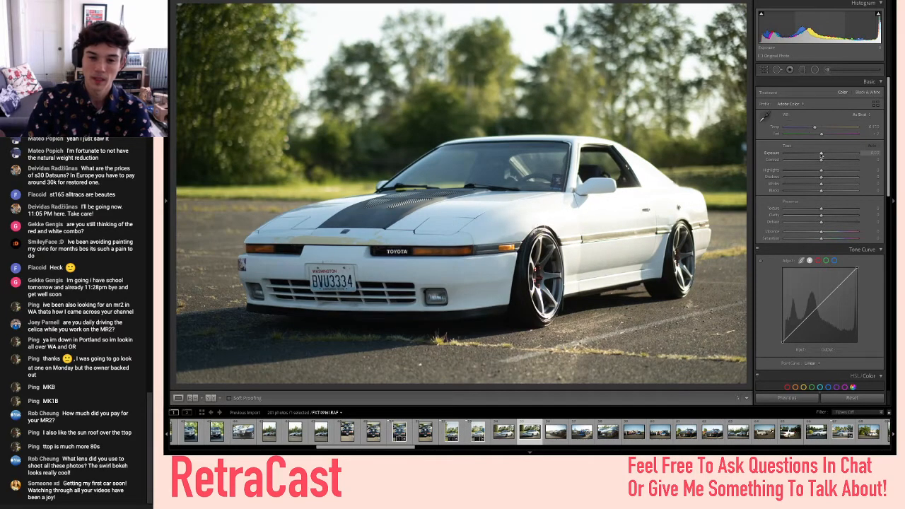
key(Left)
key(Right)
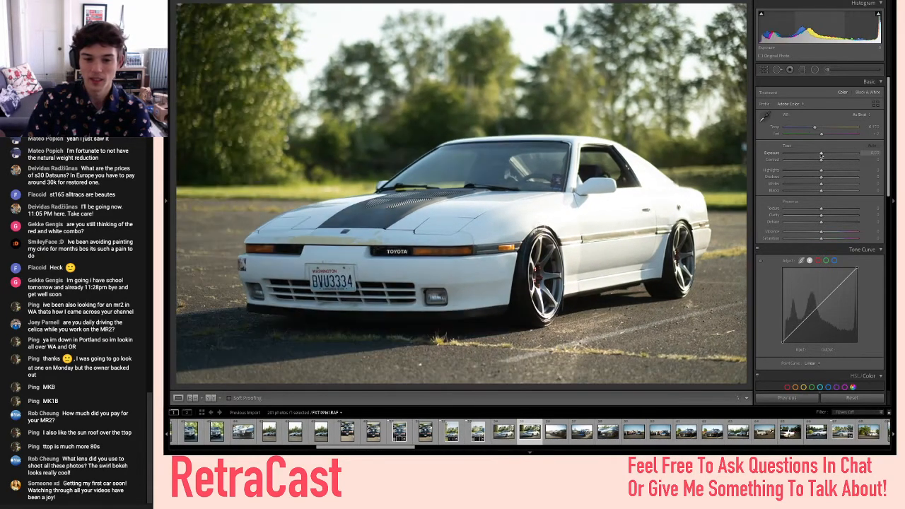
key(Right)
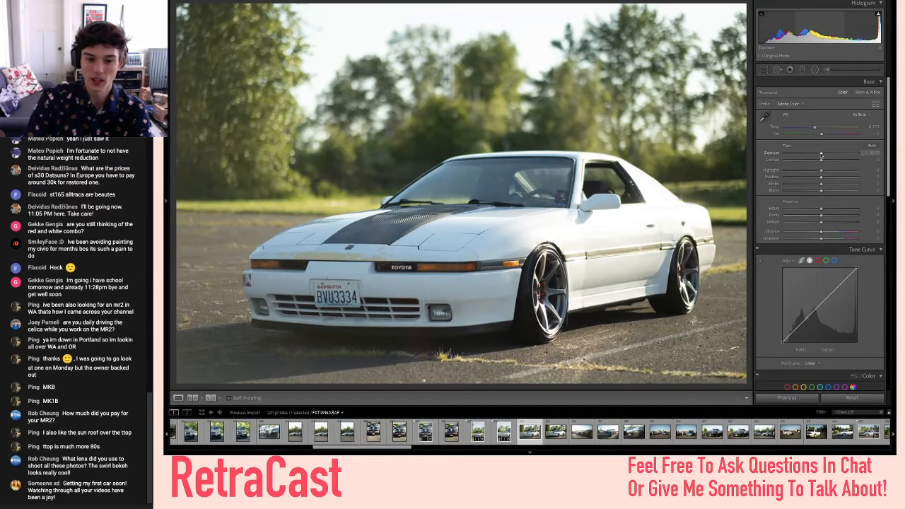
- Paste the develop settings onto the first horizontal front three-quarter shot and lower its exposure to about -0.33
key(Right)
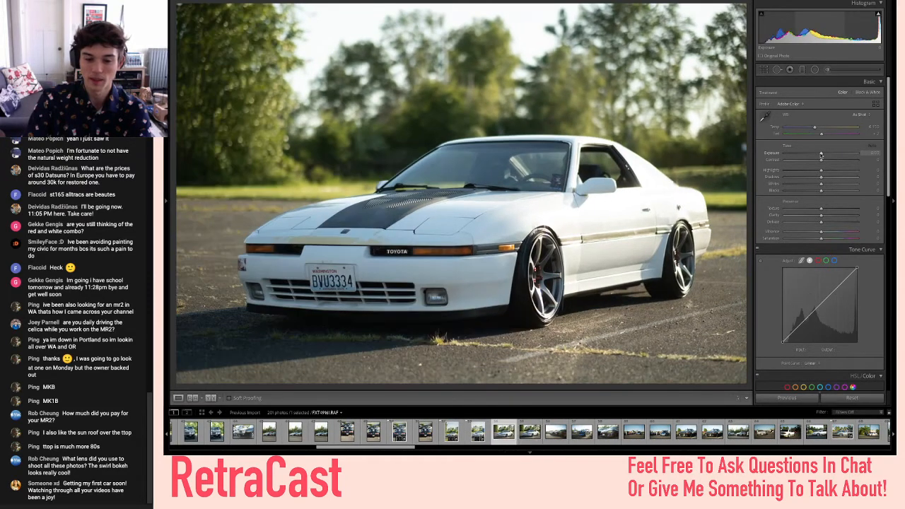
key(Right)
key(ctrl+shift+v)
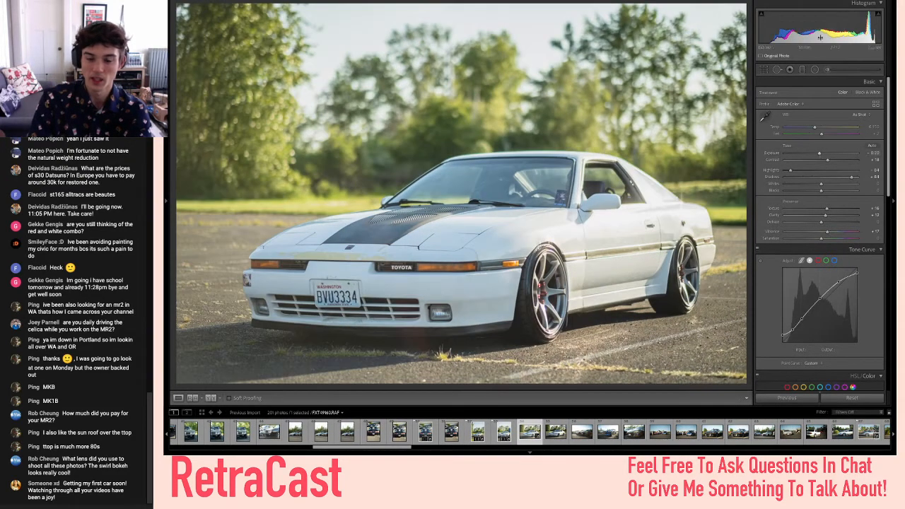
drag(819, 155, 819, 155)
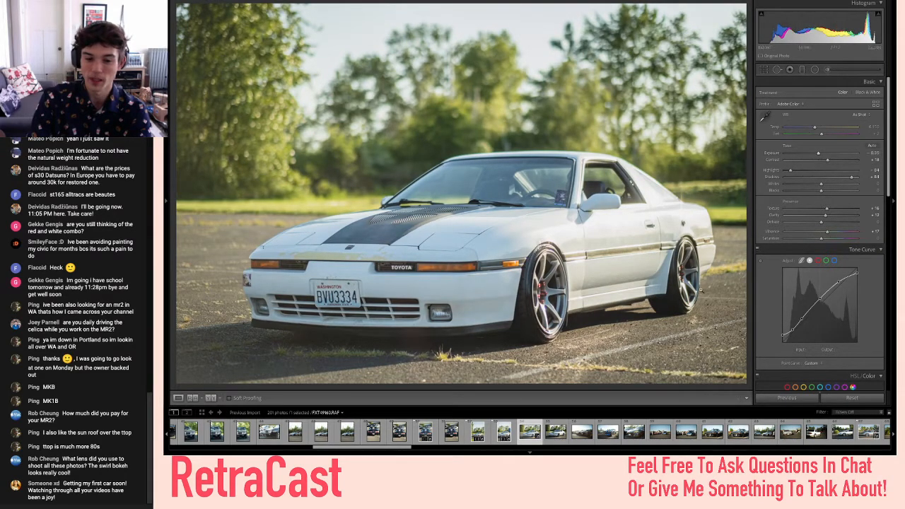
- Paste the same develop settings onto the adjacent horizontal shot and raise its exposure to about -0.05
key(Right)
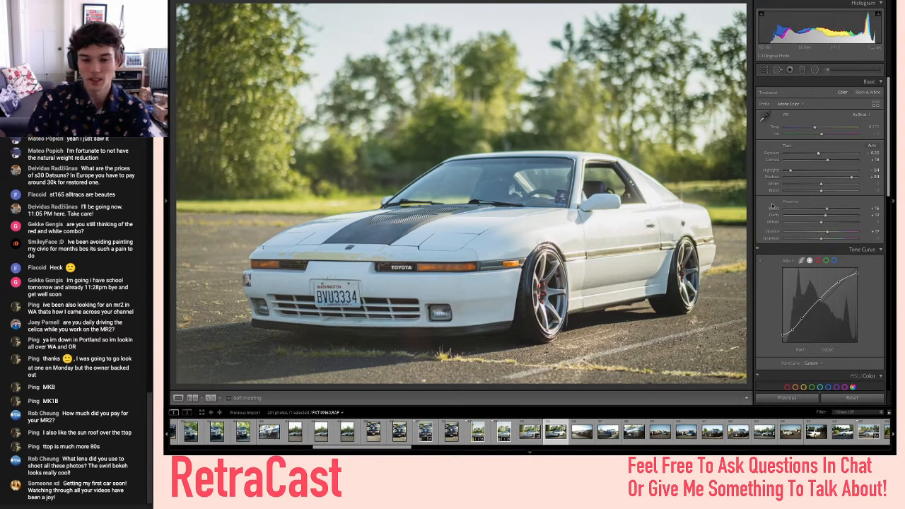
key(ctrl+v)
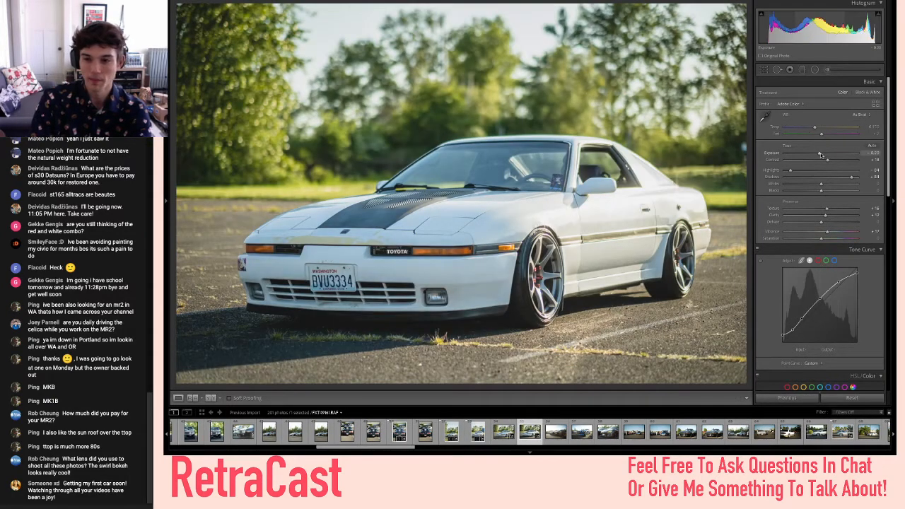
drag(820, 155, 823, 155)
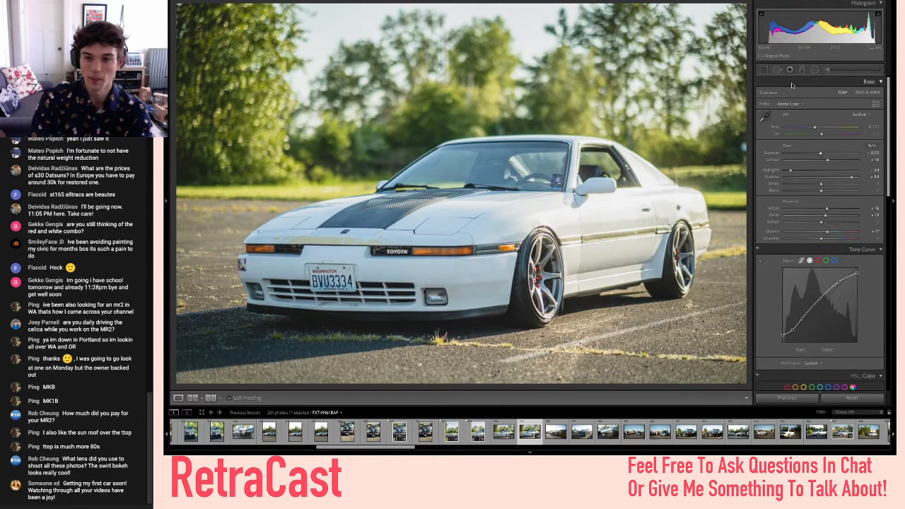
- Crop this horizontal shot slightly tighter at its original aspect ratio and adjust the crop angle by about 0.29
click(765, 69)
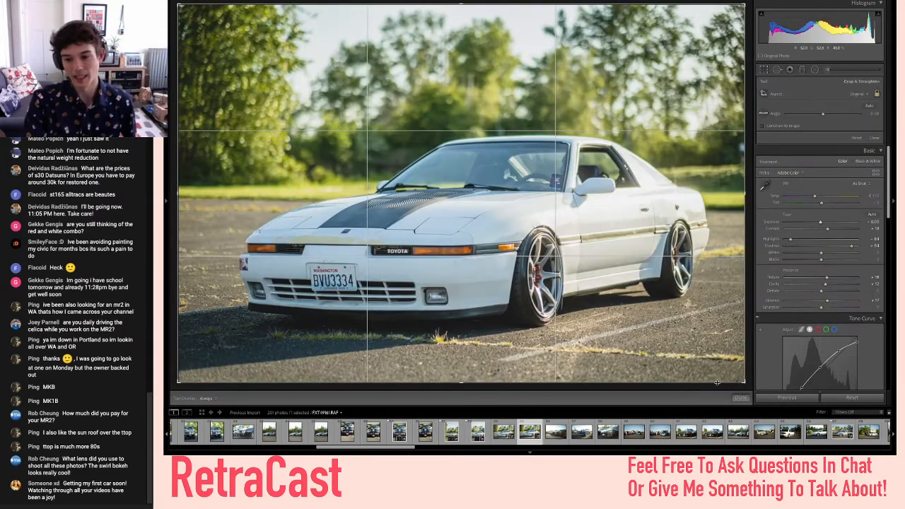
drag(743, 382, 737, 379)
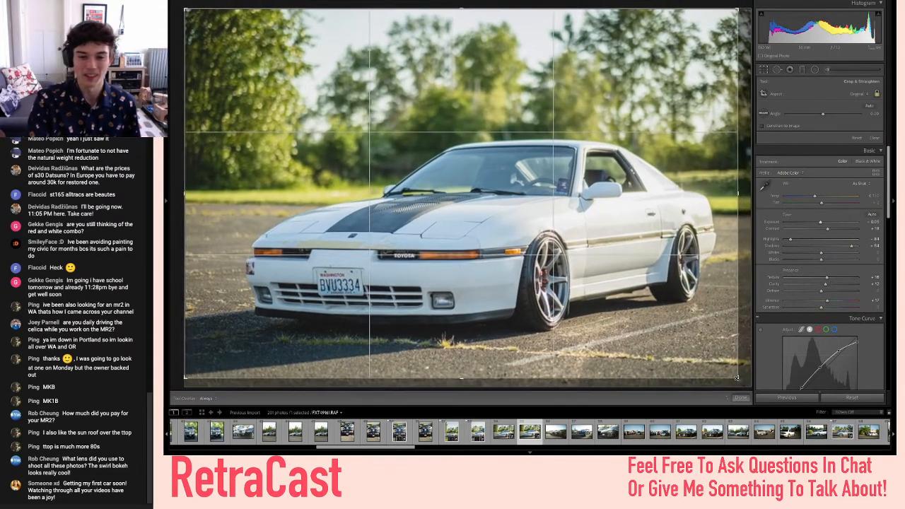
drag(823, 114, 822, 114)
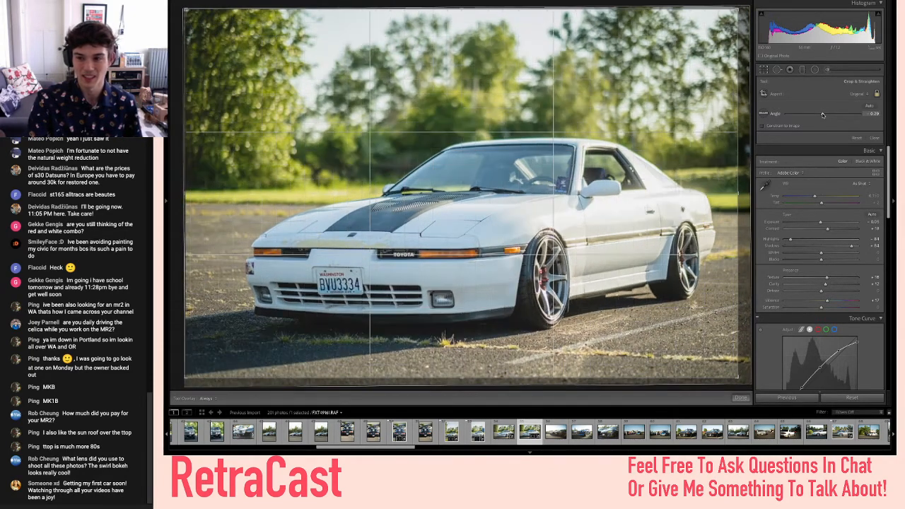
click(876, 138)
key(ctrl+z)
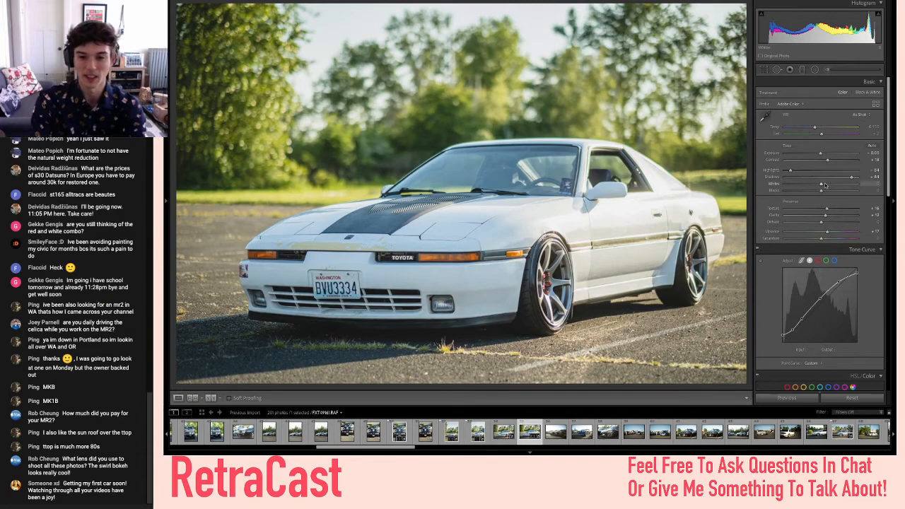
- Compare the cropped horizontal shot with its unedited version and the adjacent shot, and flag it as a pick
key(backslash)
key(backslash)
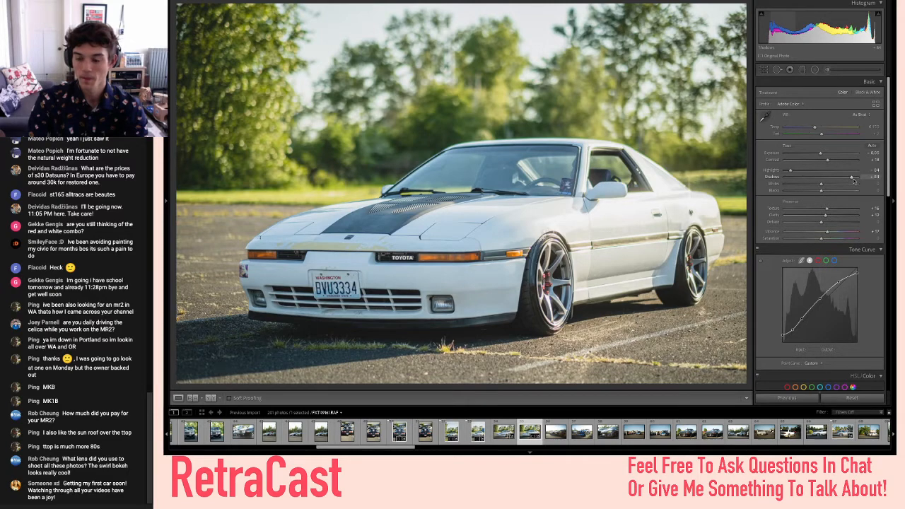
scroll(819, 256, down, 3)
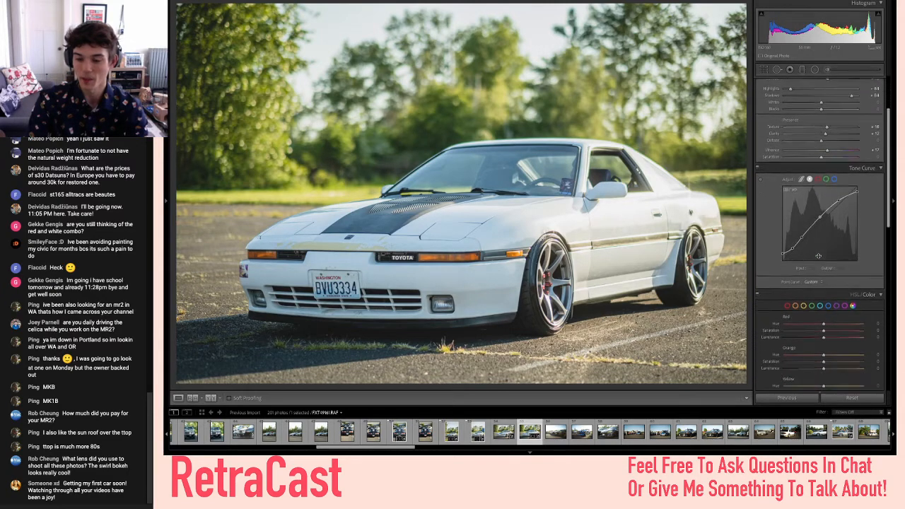
scroll(819, 256, down, 15)
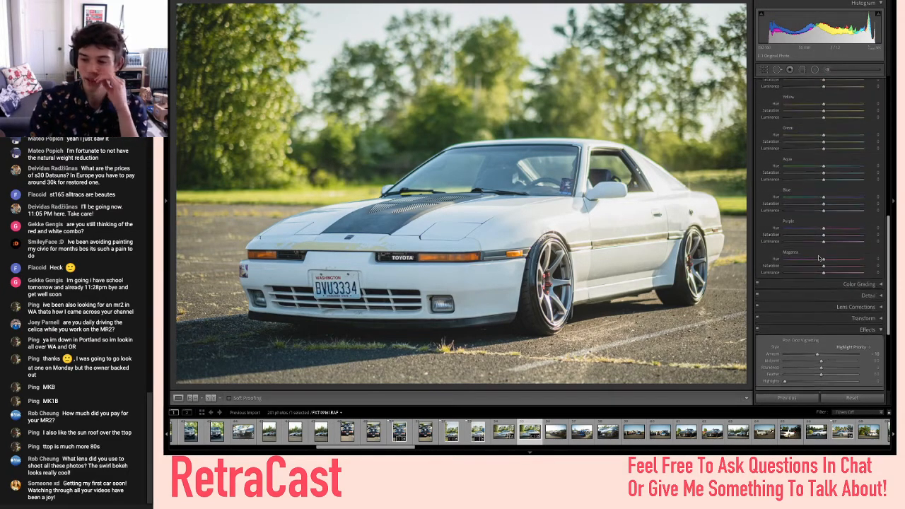
scroll(820, 259, up, 15)
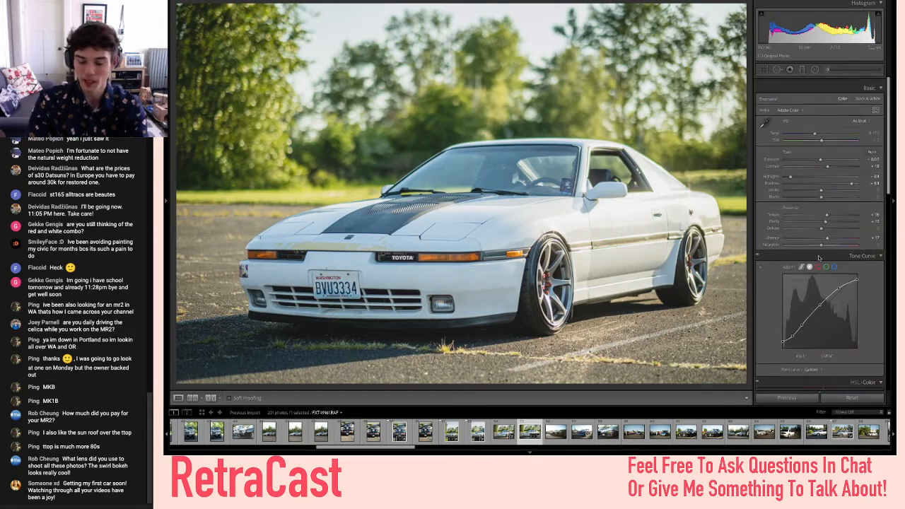
key(p)
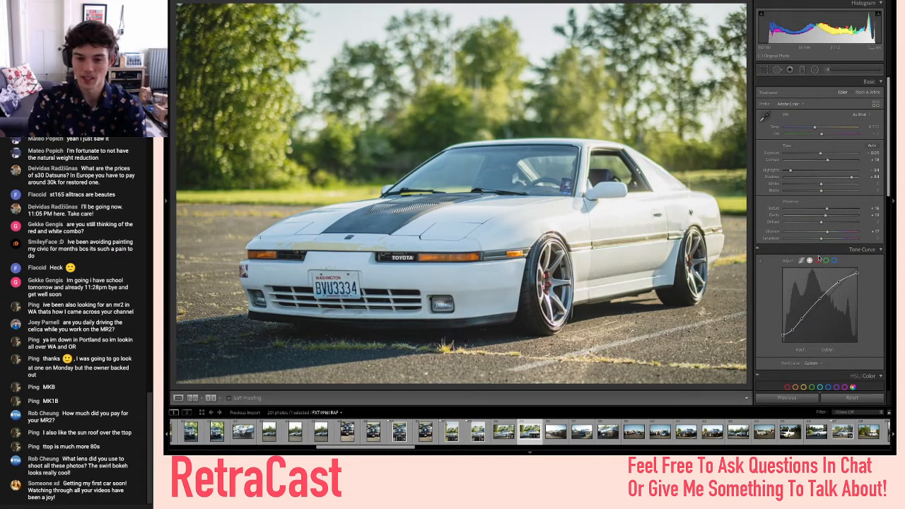
key(Right)
key(Left)
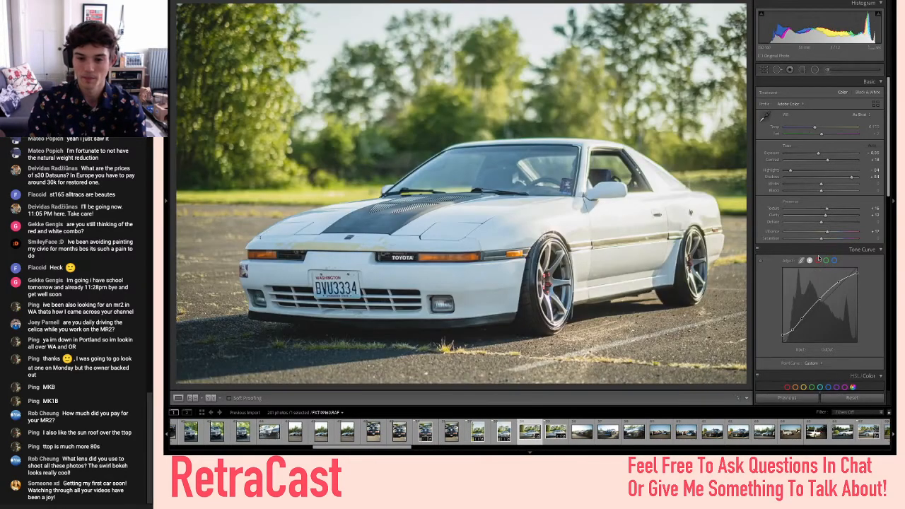
key(Right)
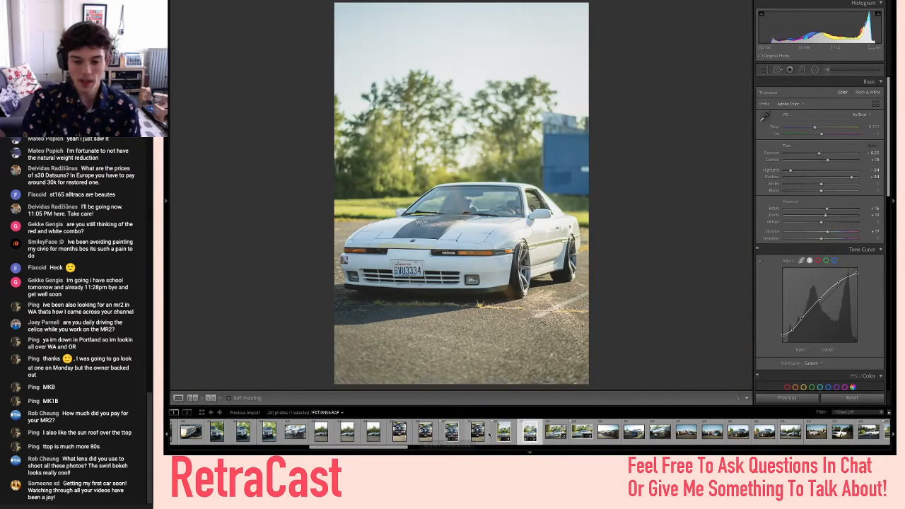
- Browse the filmstrip, viewing the white-and-tan coupe's side shot, the white coupe with its hood open and the two parked classic cars
scroll(499, 431, down, 3)
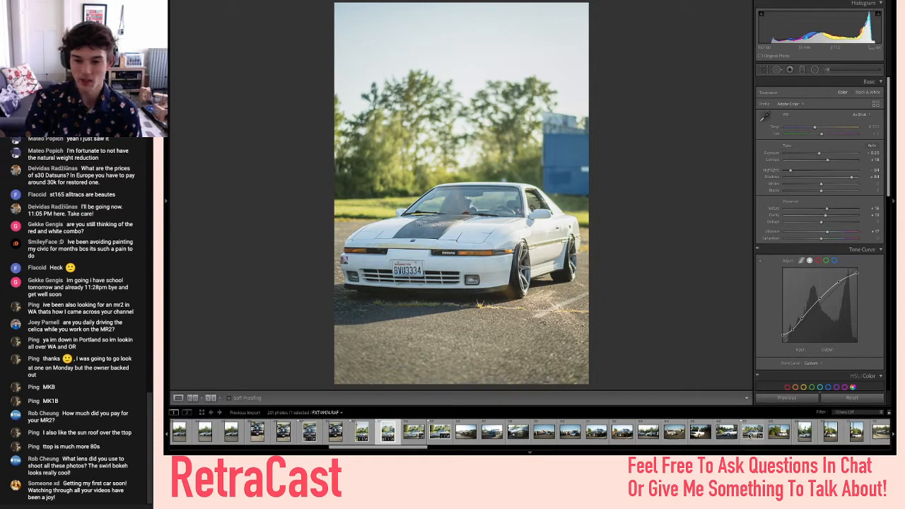
click(751, 436)
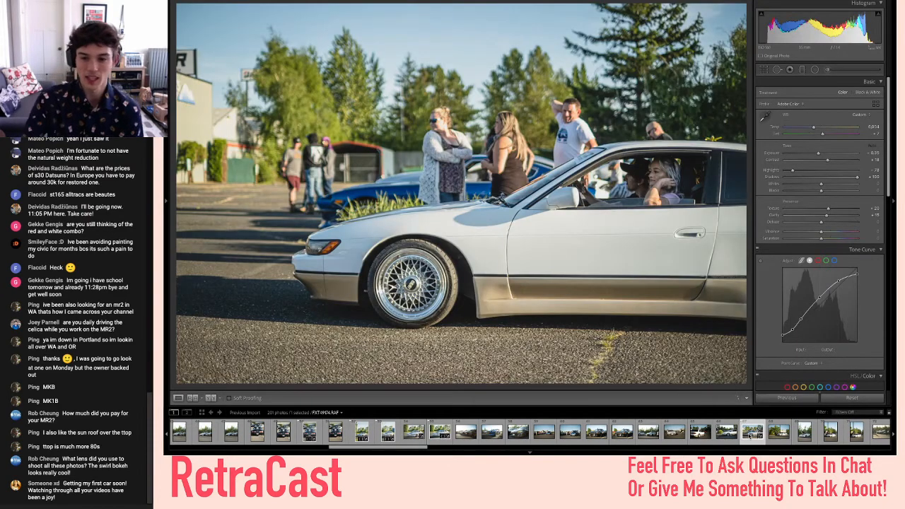
scroll(751, 436, up, 5)
scroll(751, 438, up, 5)
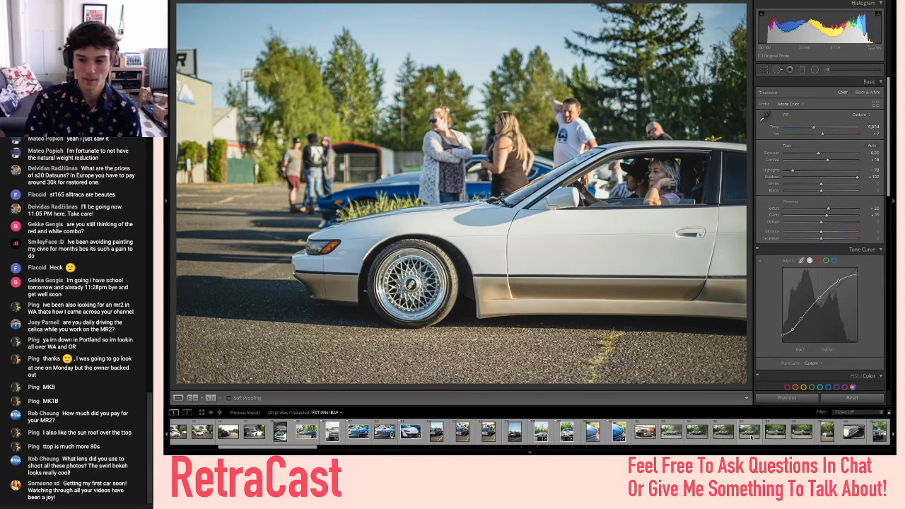
scroll(751, 437, up, 6)
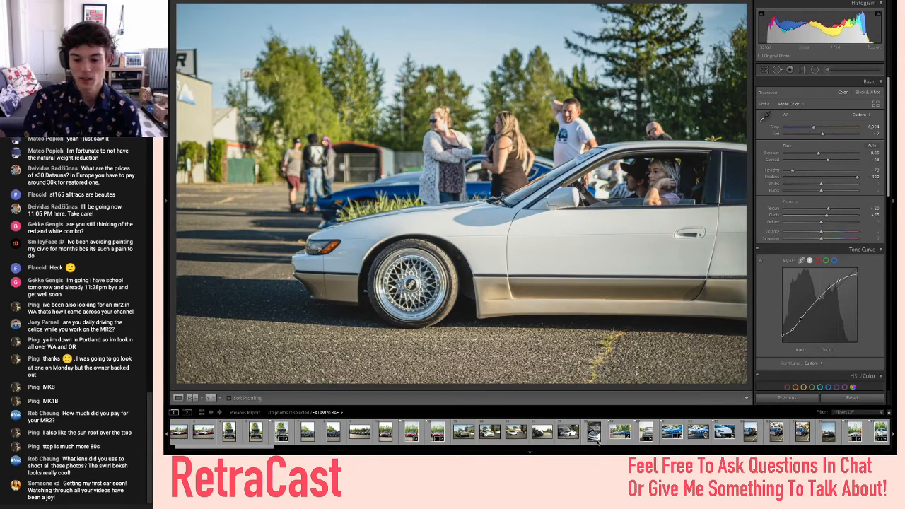
click(569, 433)
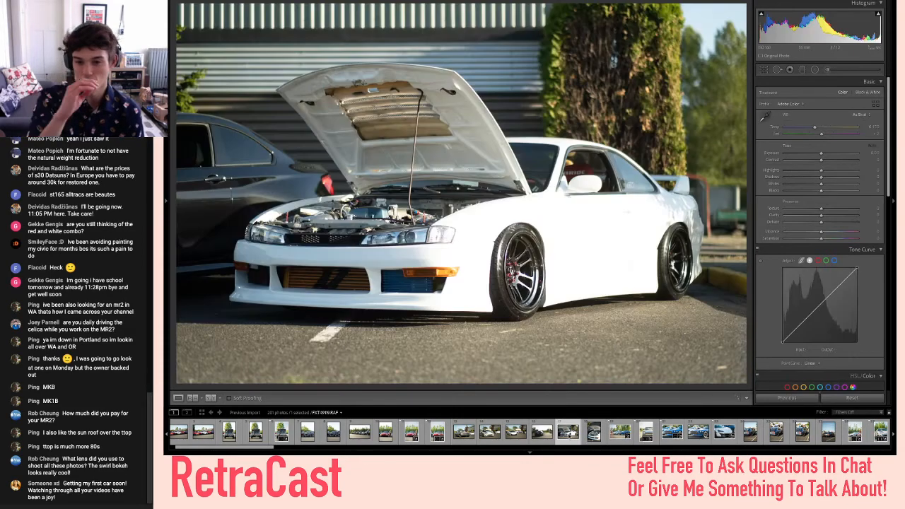
scroll(569, 433, down, 2)
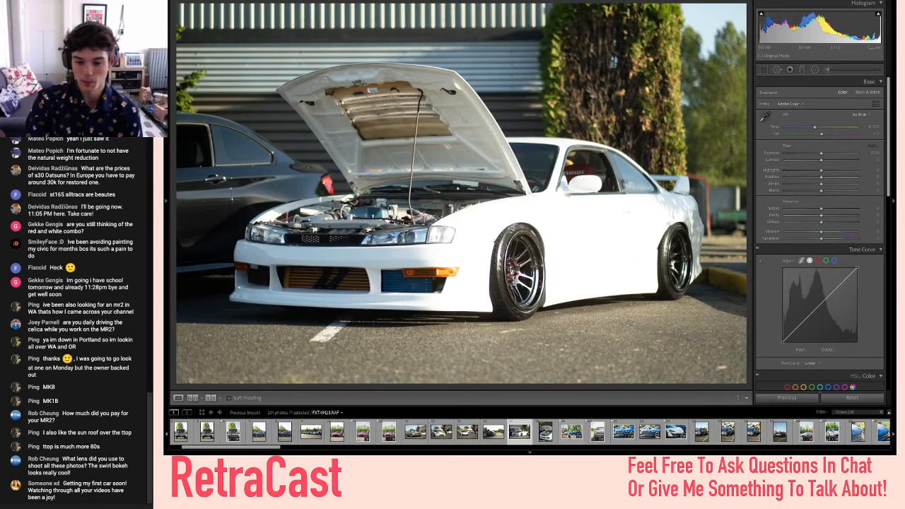
scroll(587, 435, down, 12)
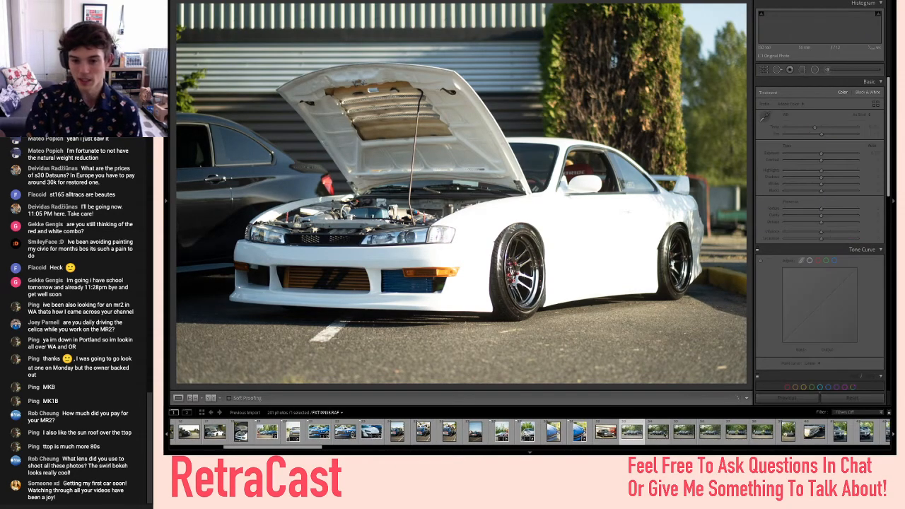
click(633, 432)
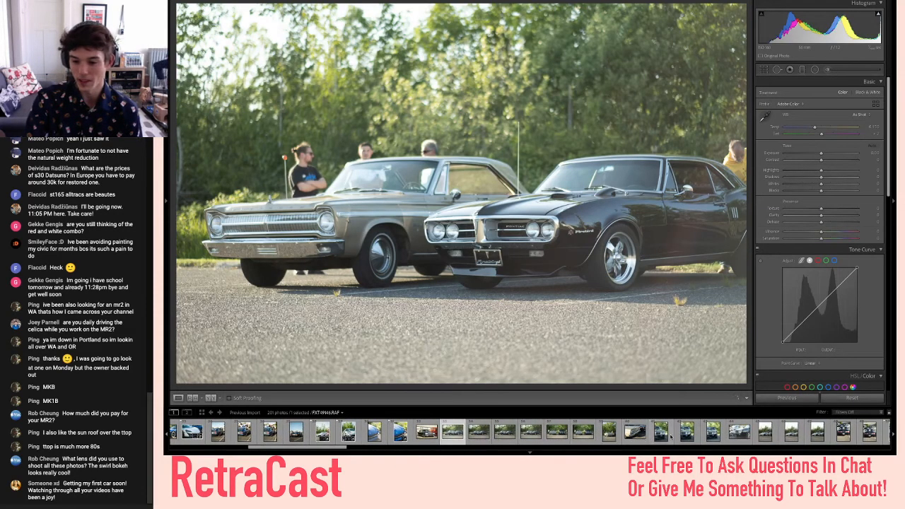
- Look through the unedited shots of the white-and-tan coupe, the open-hood Toyota and the parking-lot crowd for the next photo to edit
scroll(669, 432, down, 3)
scroll(679, 433, down, 5)
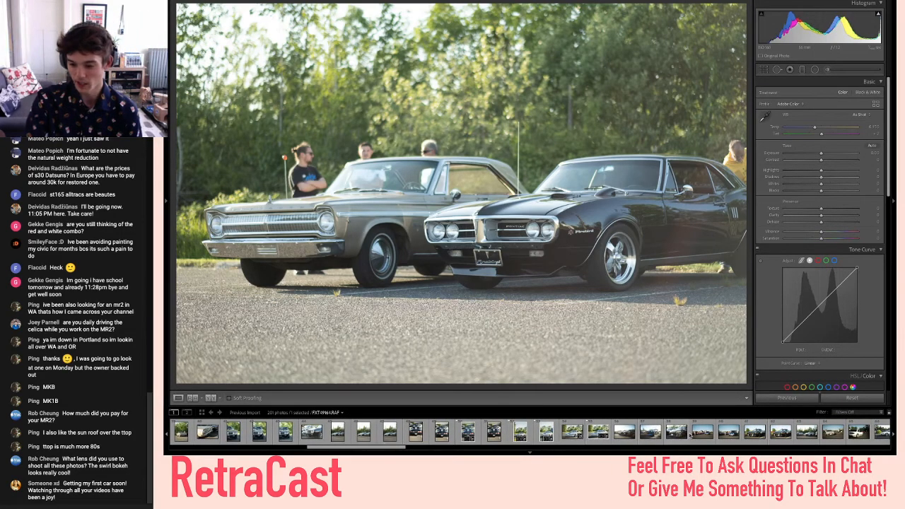
scroll(707, 436, down, 3)
scroll(707, 436, down, 3)
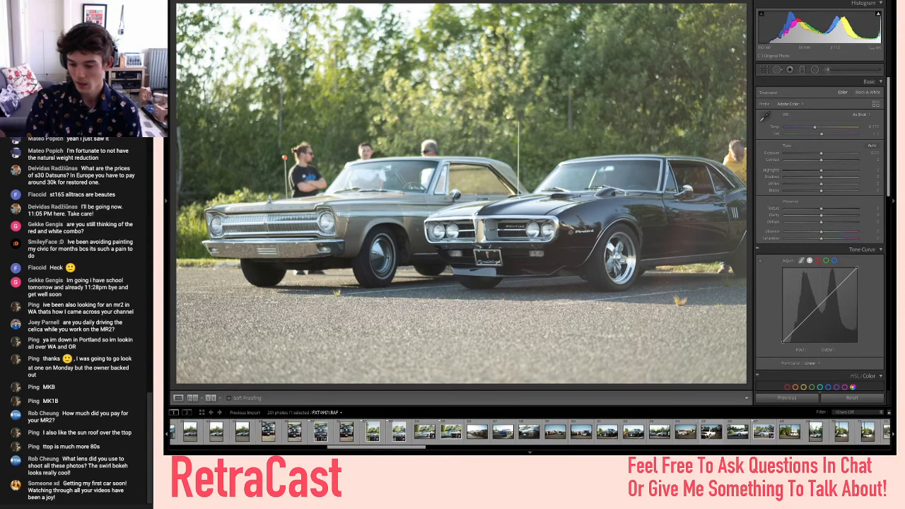
scroll(707, 436, down, 5)
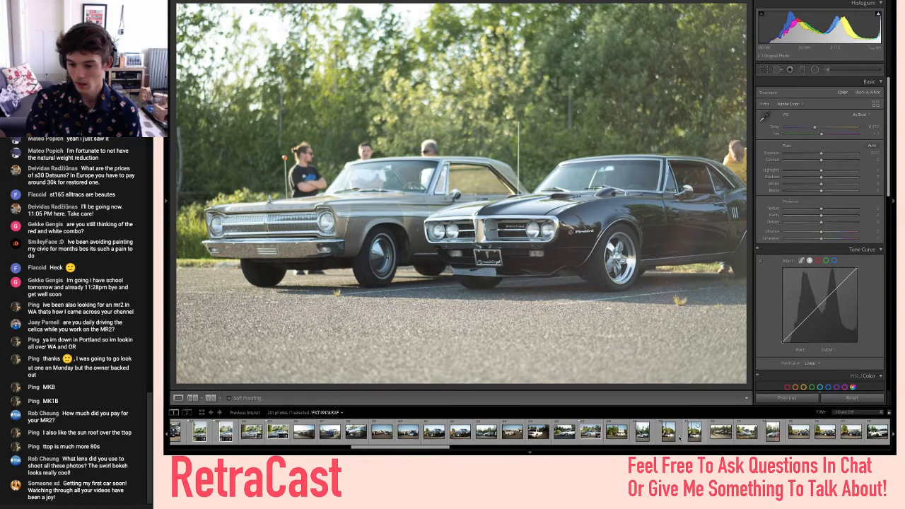
click(720, 433)
key(Left)
key(Left)
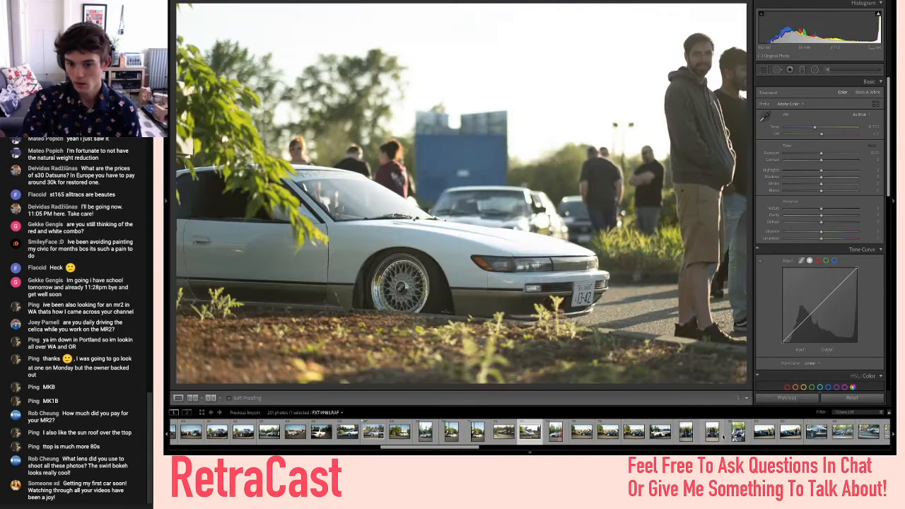
key(Right)
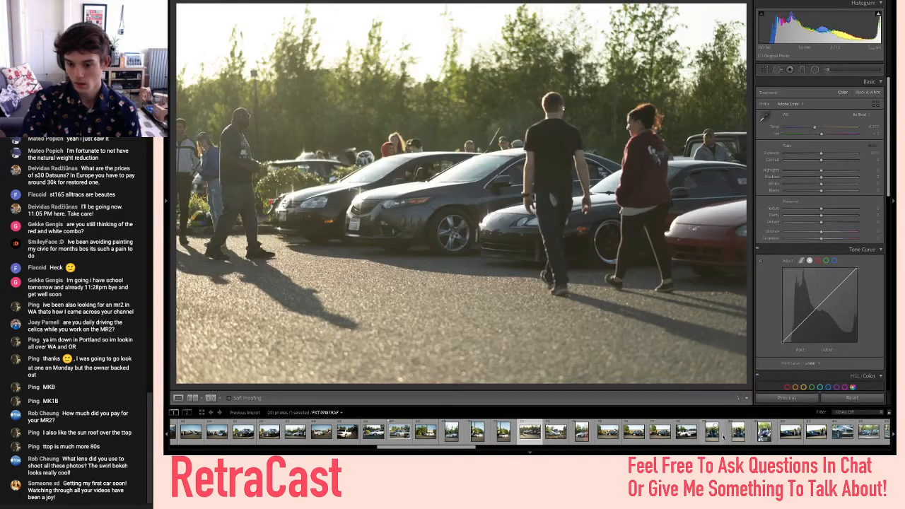
key(Left)
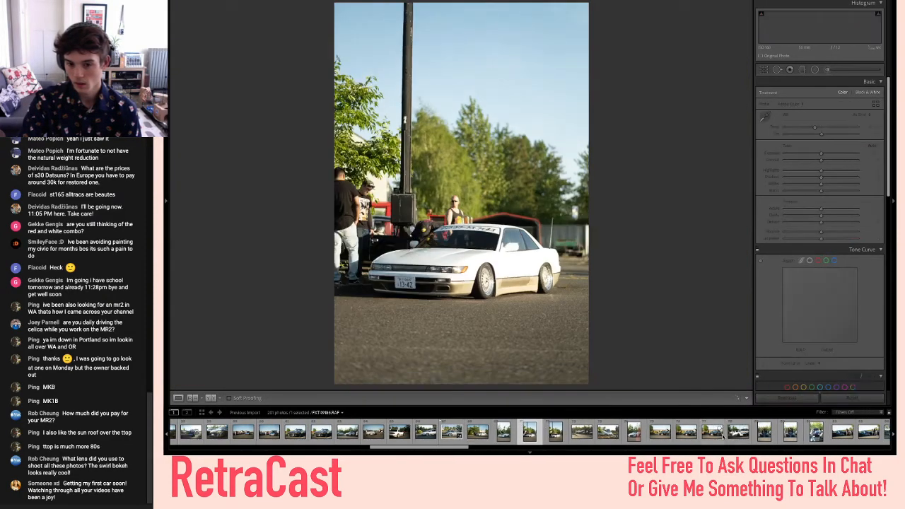
key(Right)
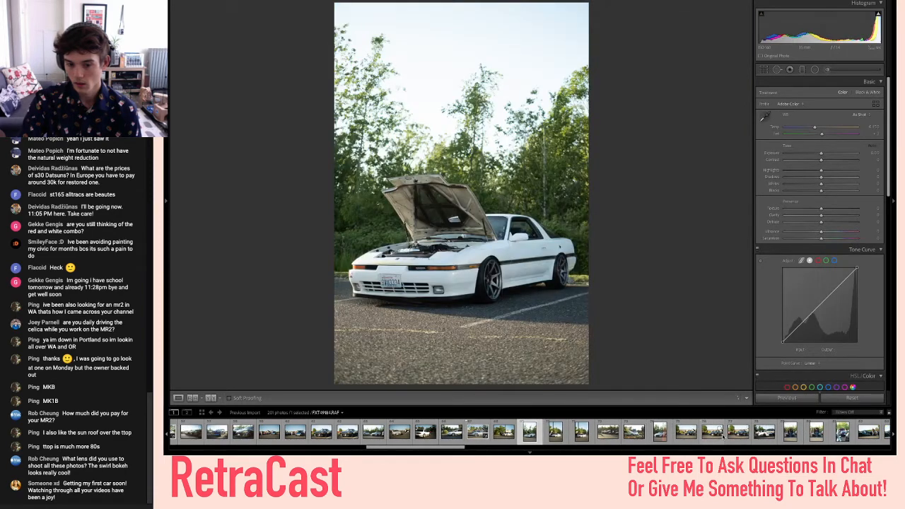
key(Right)
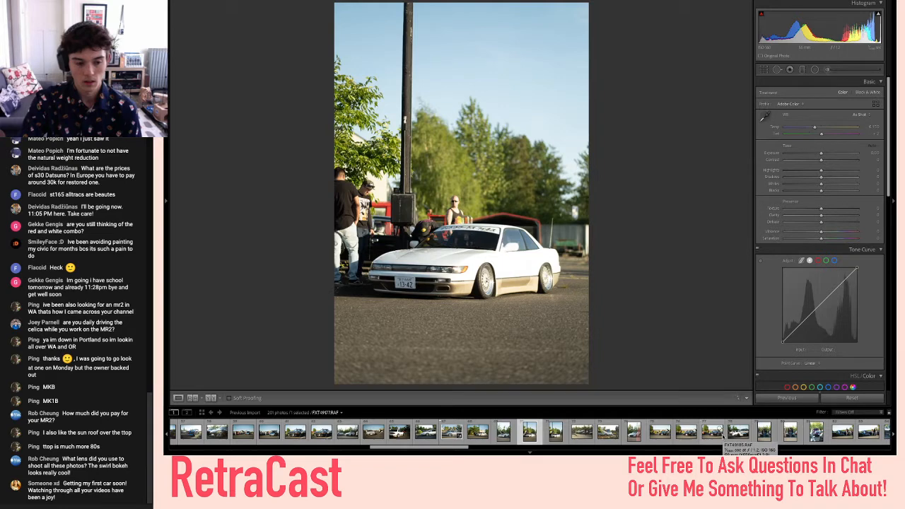
key(Right)
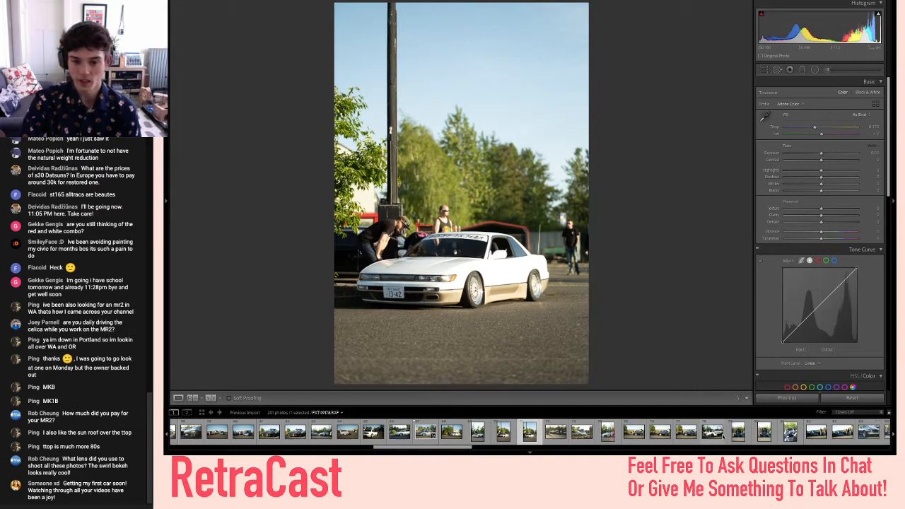
key(Right)
key(Right)
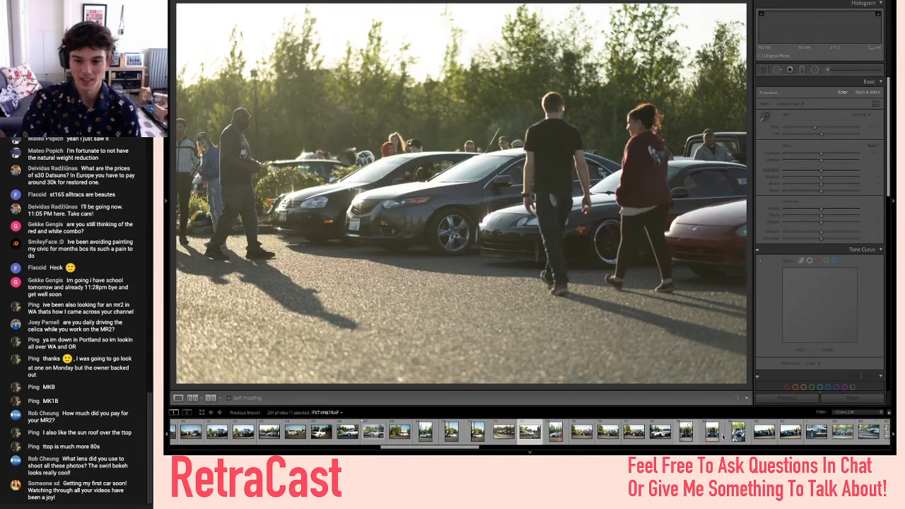
- Review the parking-lot crowd and white-and-tan coupe shots again, and look further along the filmstrip for the next candidate
key(Left)
key(Left)
key(Right)
key(Right)
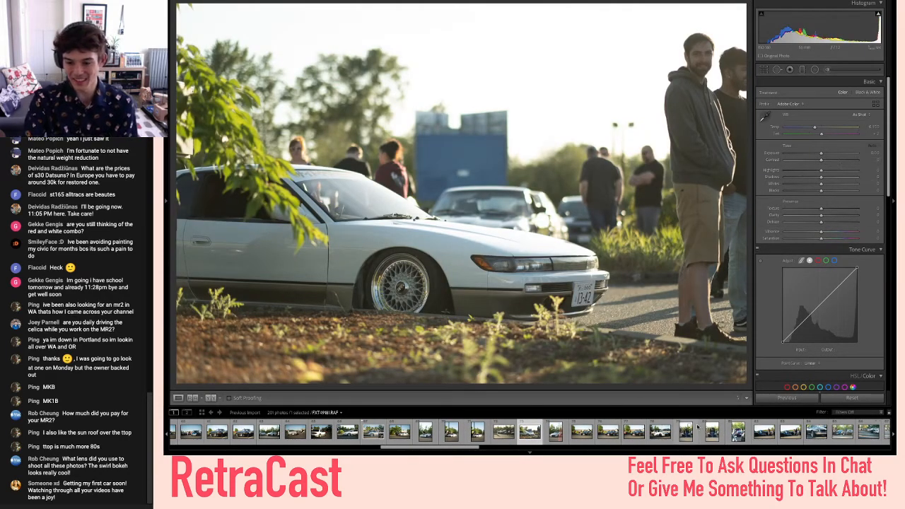
scroll(680, 430, down, 4)
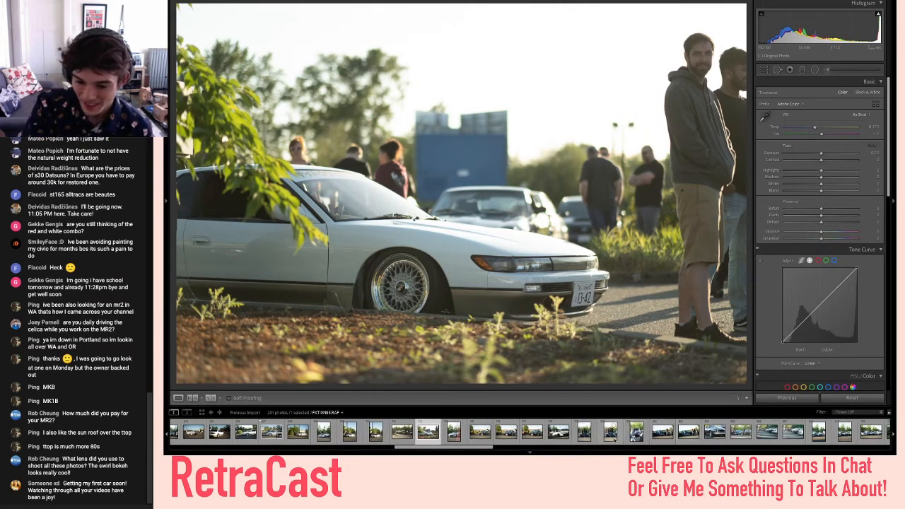
scroll(621, 439, down, 3)
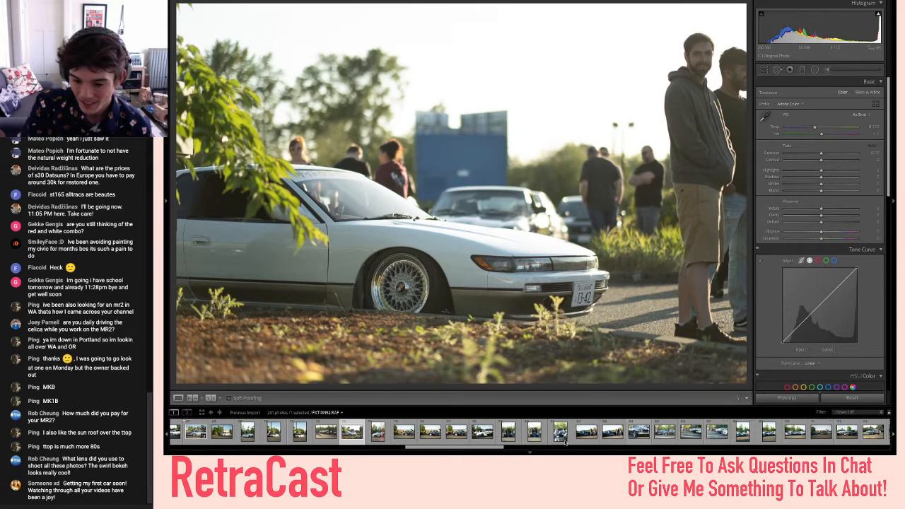
scroll(565, 442, down, 2)
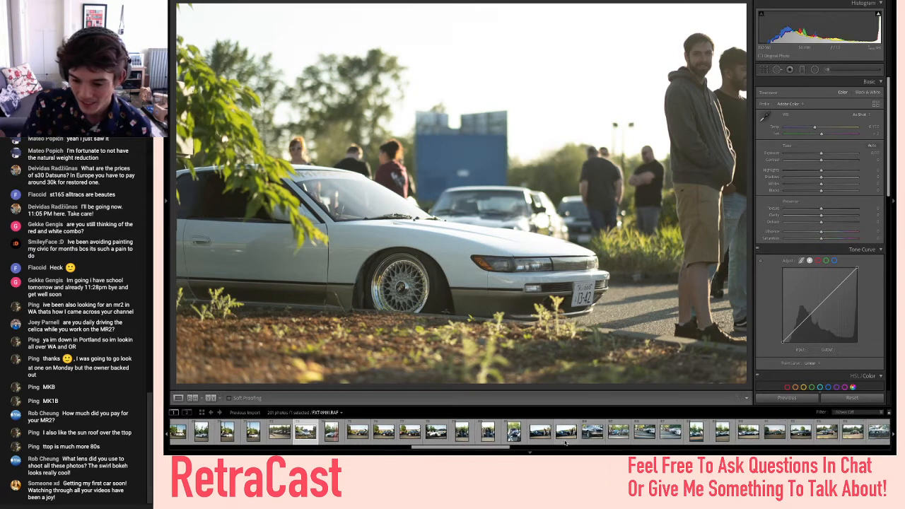
- Go through the parked-car row and dark Toyota coupe shots and open the front close-up of the blue Volvo for editing
click(644, 436)
key(Right)
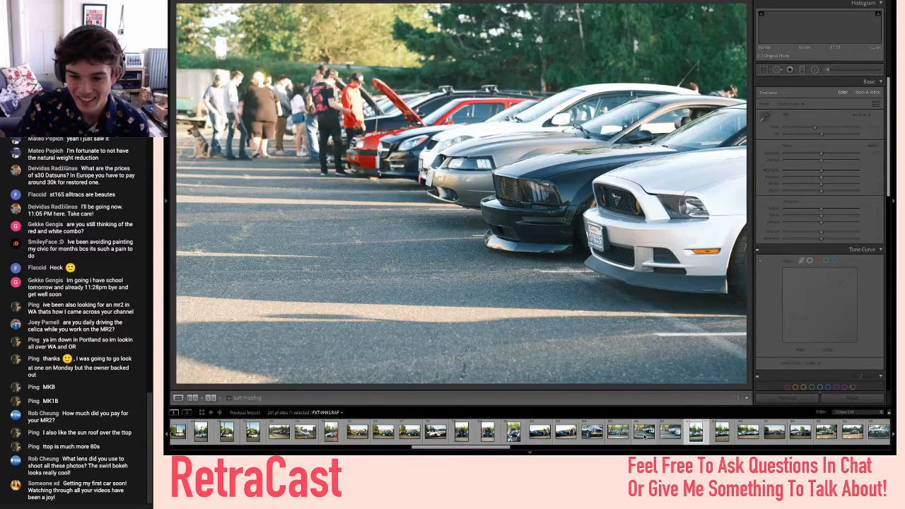
key(Right)
key(Right)
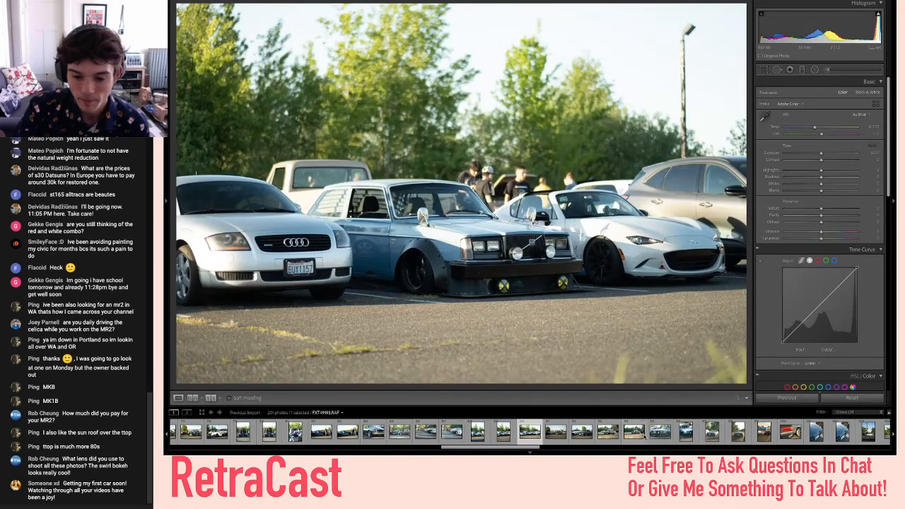
key(Right)
key(Right)
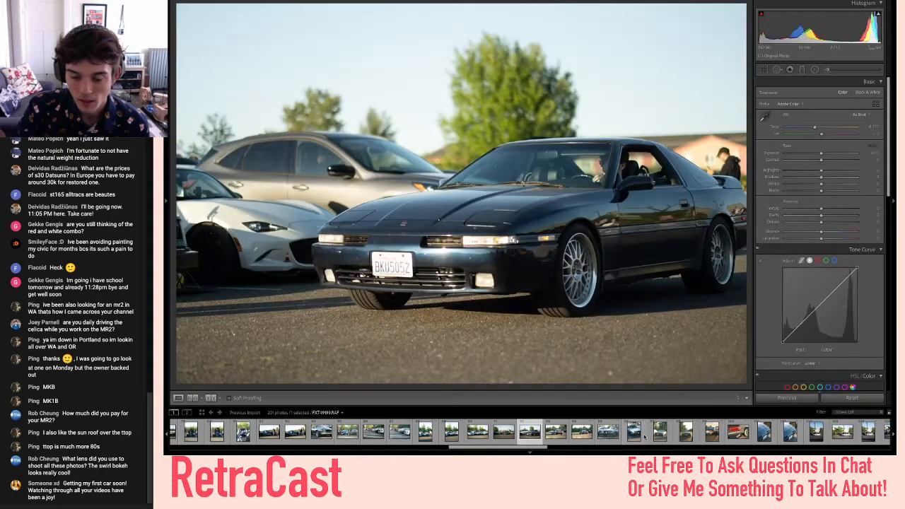
key(Right)
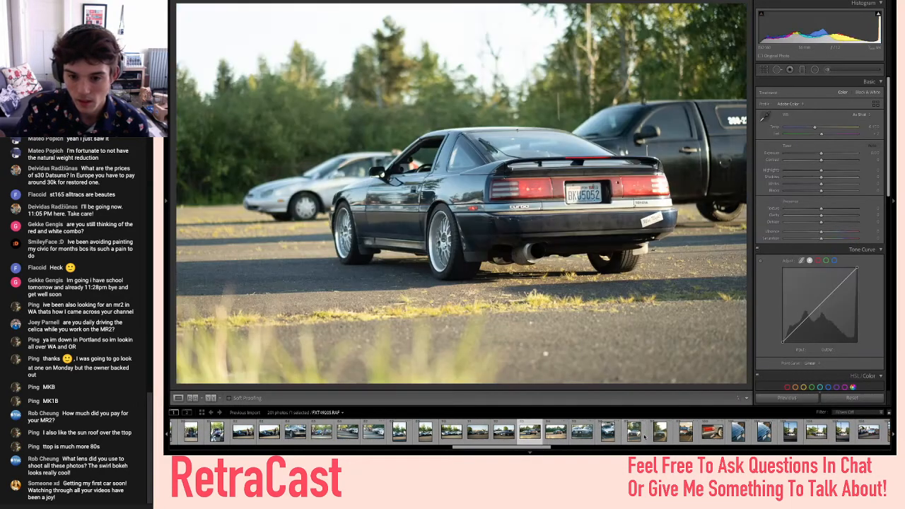
key(Right)
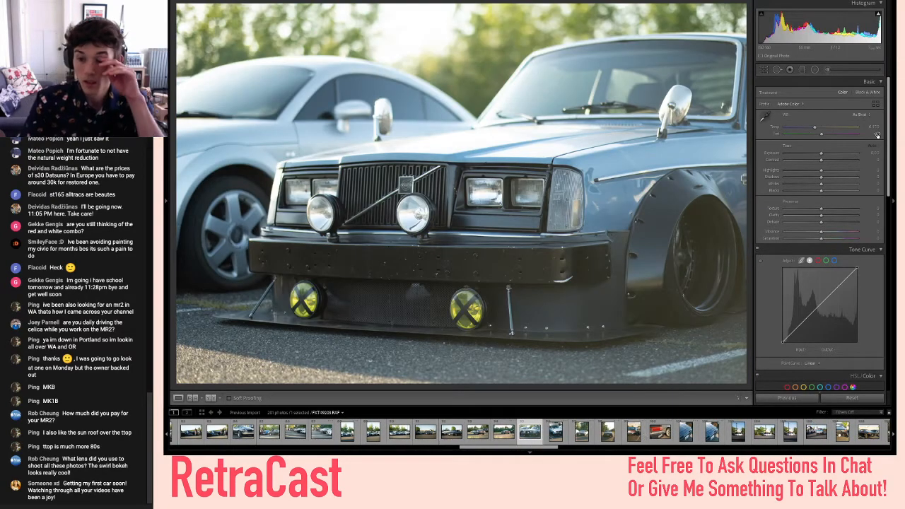
- On the Volvo close-up, set contrast +24, highlights -84, shadows +71, texture +12, clarity +14, dehaze +18 and vibrance +21
drag(834, 164, 829, 161)
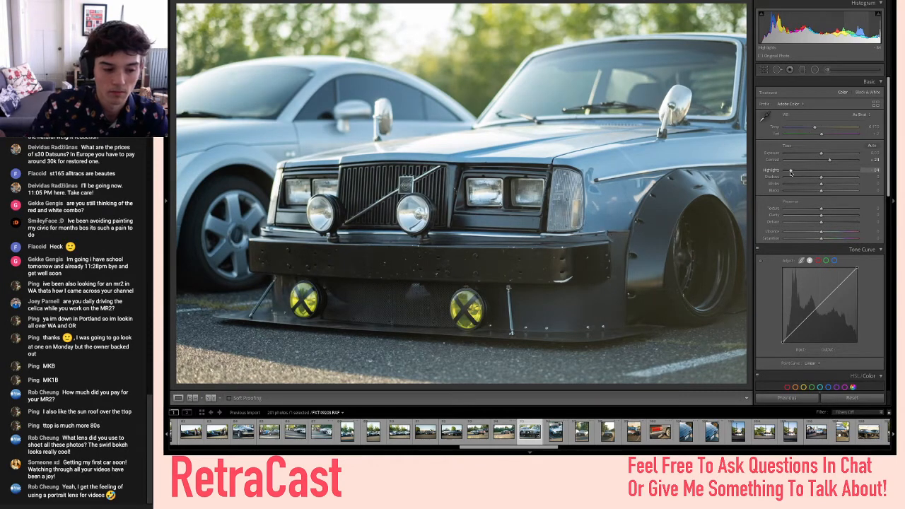
drag(822, 177, 848, 179)
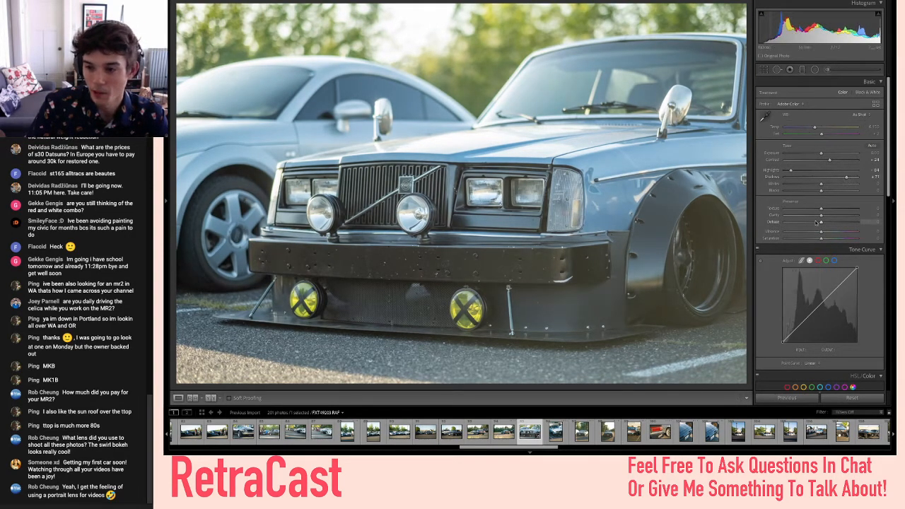
drag(810, 218, 828, 225)
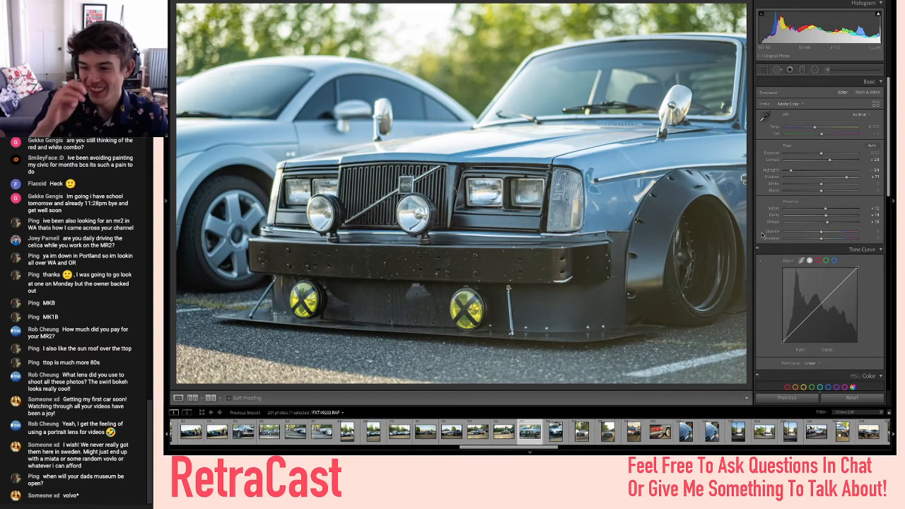
drag(822, 232, 829, 234)
- Shape the Volvo close-up's tone curve by lifting the midtones, lowering the white point and raising the black point to output 21
drag(820, 305, 821, 303)
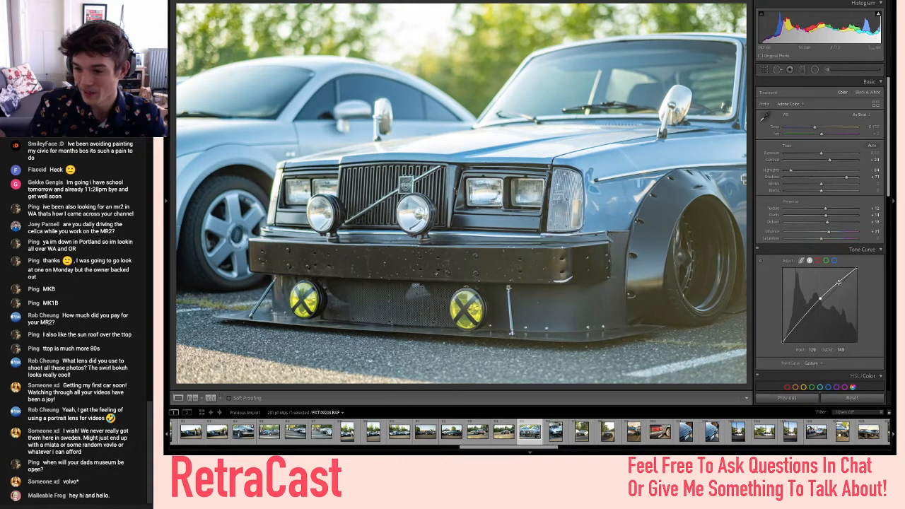
drag(857, 269, 858, 276)
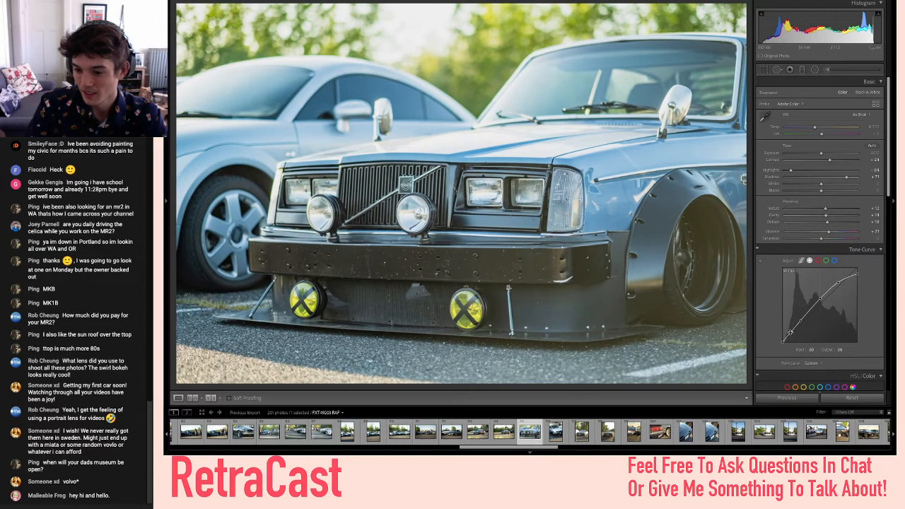
drag(783, 341, 782, 337)
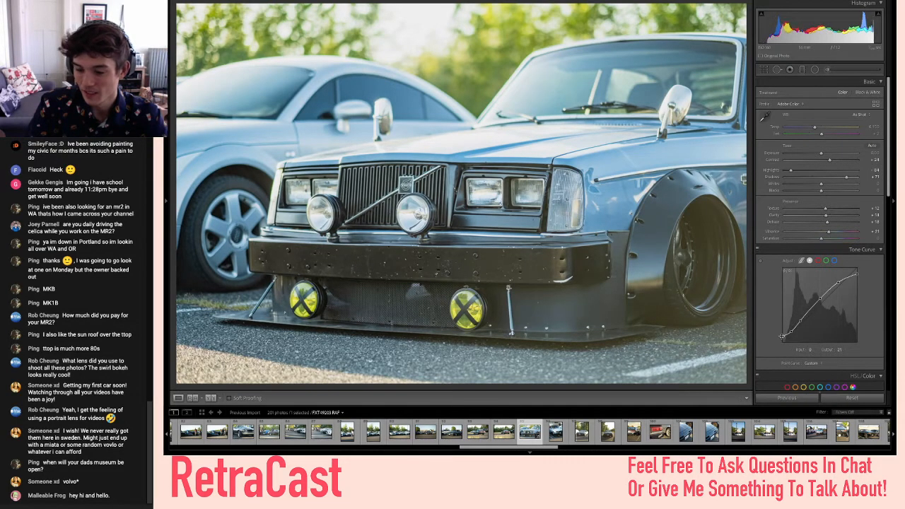
- Darken the Volvo close-up's edges with a post-crop vignette amount of -13
scroll(795, 326, down, 10)
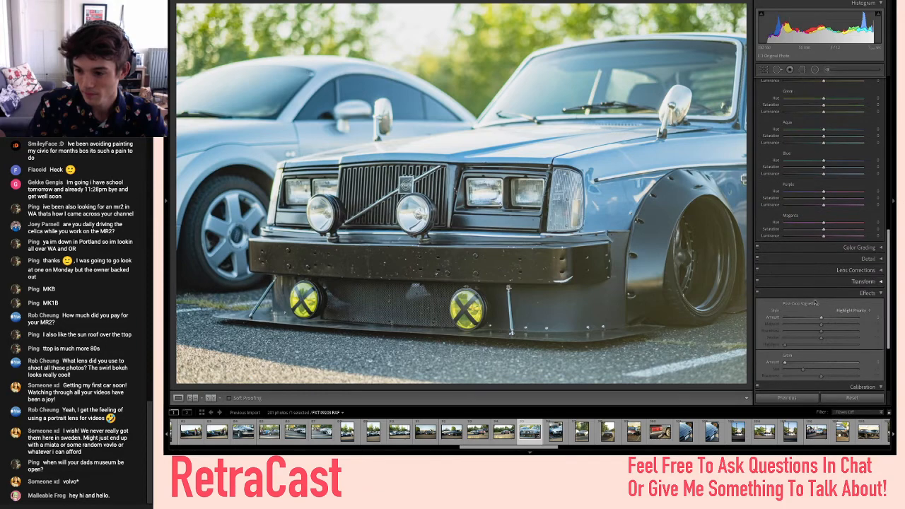
drag(821, 317, 817, 319)
scroll(816, 319, up, 10)
scroll(817, 318, down, 1)
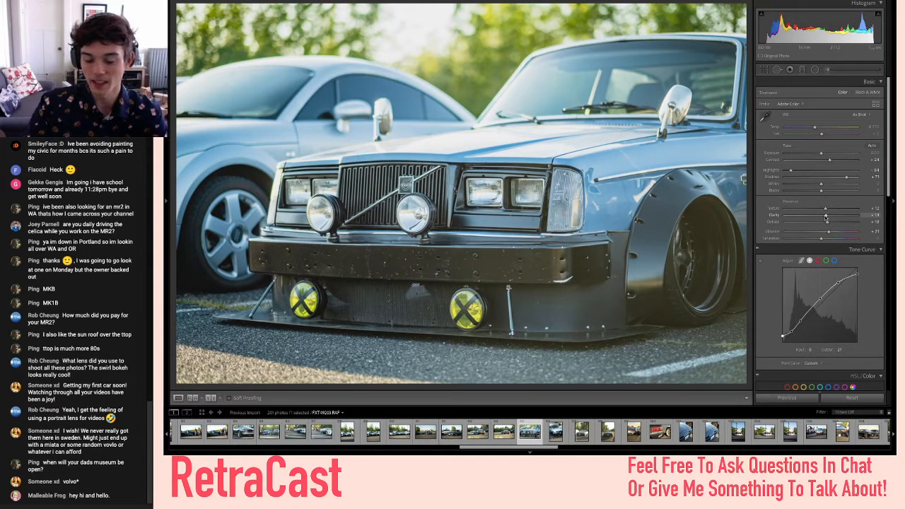
- Compare the edited Volvo close-up with its unedited version and flag it as a pick
key(backslash)
key(backslash)
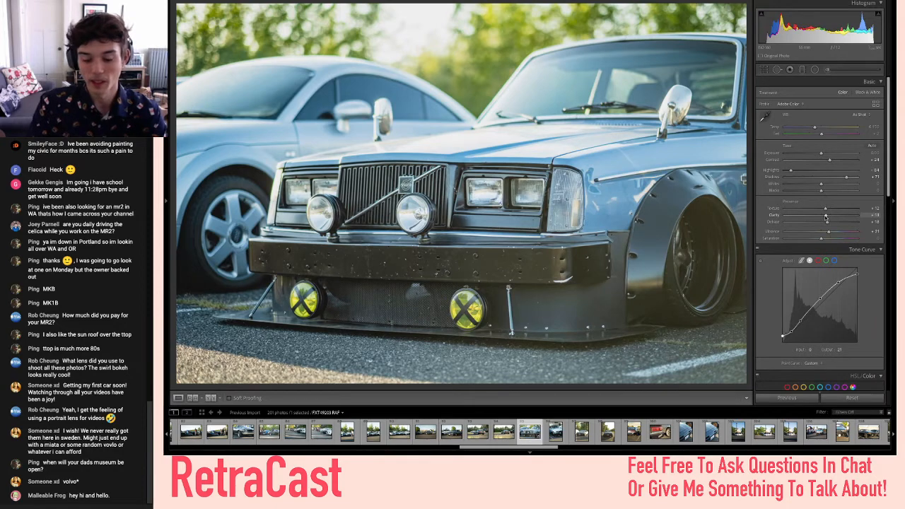
key(p)
key(backslash)
key(backslash)
- Review the Volvo close-up's color and effects settings, set exposure to -0.10 and contrast to +18, and keep it flagged as a pick
scroll(826, 218, down, 1)
scroll(827, 218, down, 5)
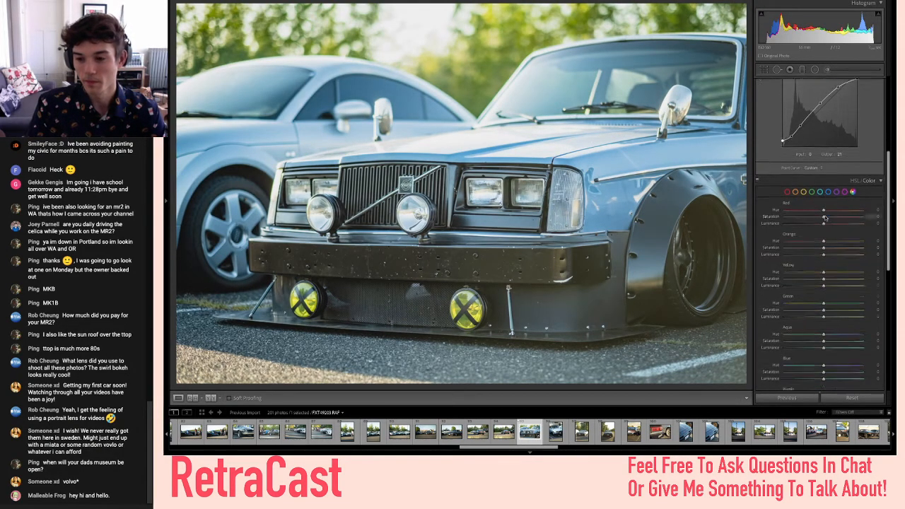
scroll(827, 217, down, 5)
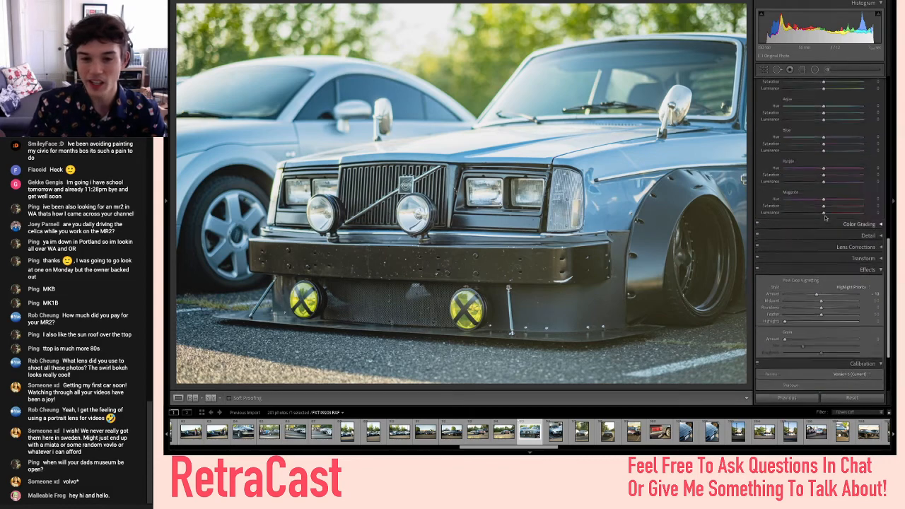
scroll(825, 218, up, 10)
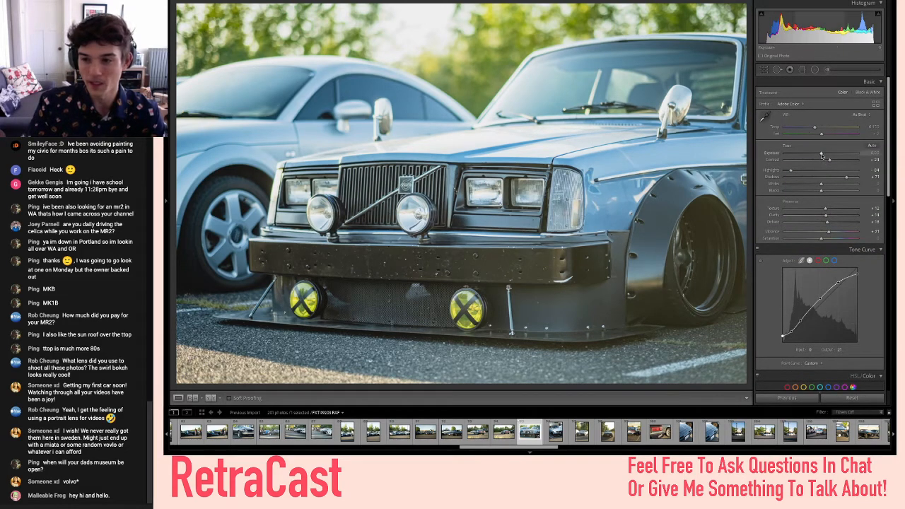
drag(821, 154, 821, 154)
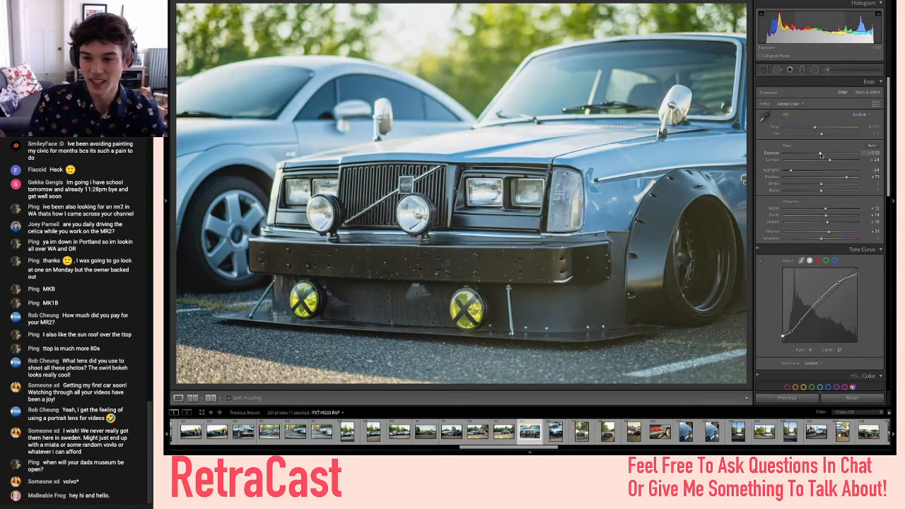
drag(830, 162, 828, 162)
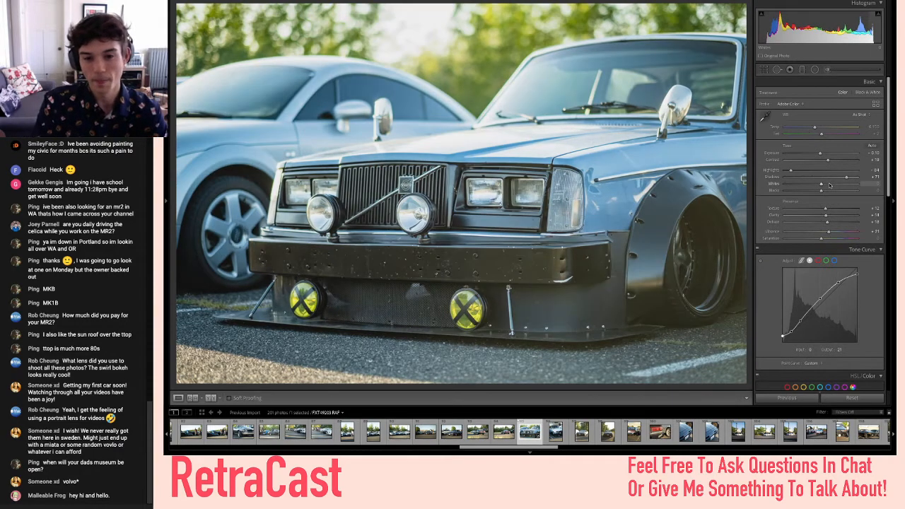
key(p)
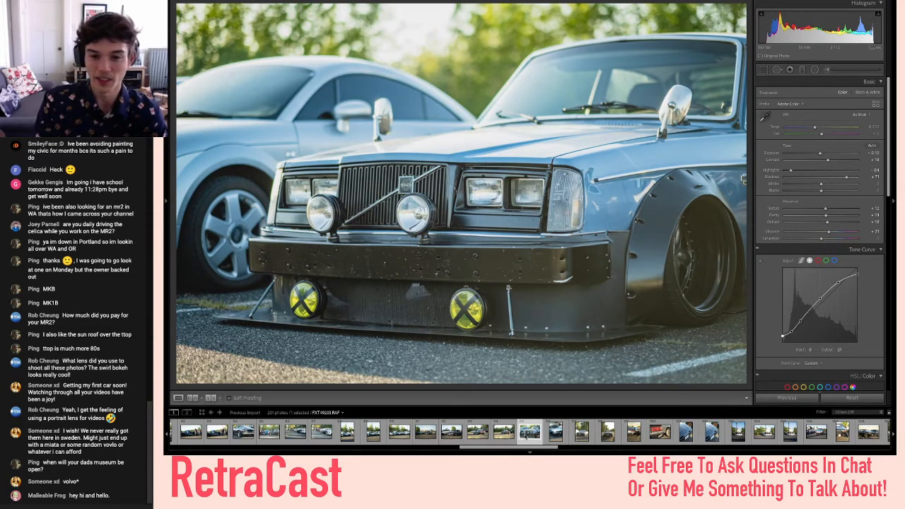
- Compare the edited Volvo close-up with its neighboring shots, including the vertical Volvo photo
key(Left)
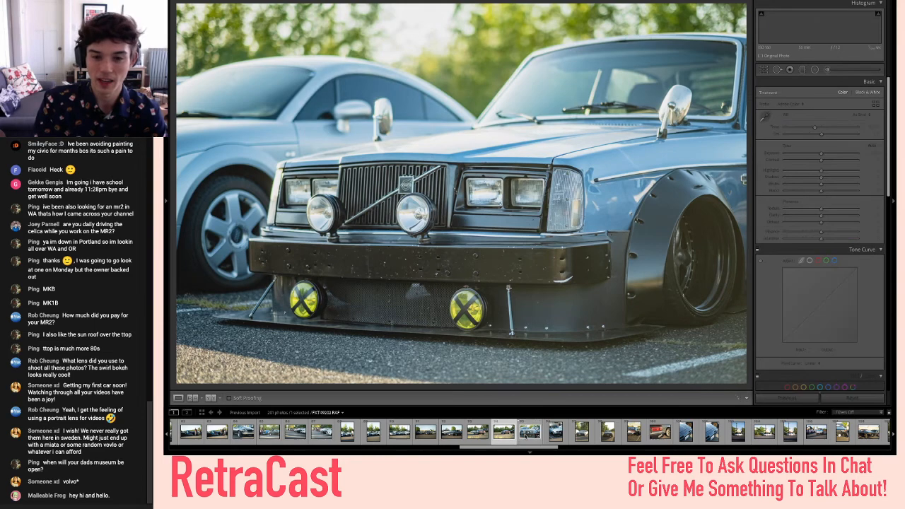
key(Right)
key(Right)
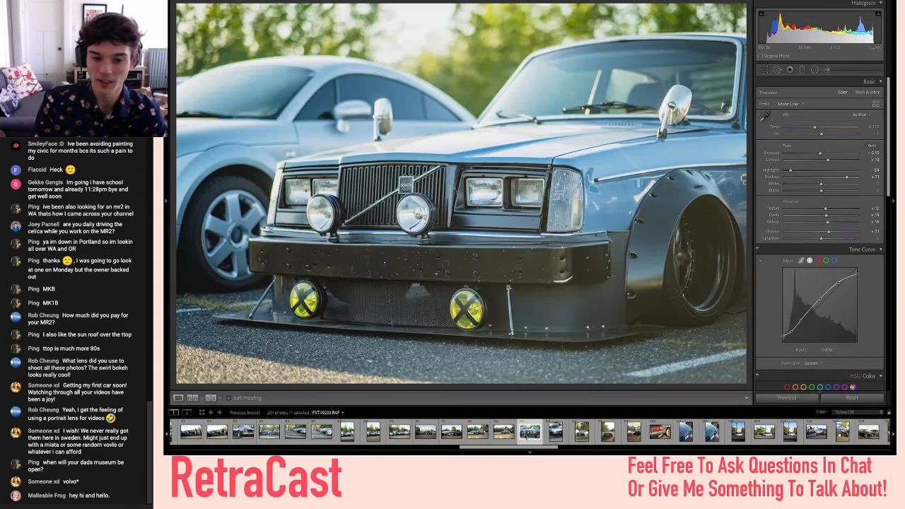
key(ctrl+v)
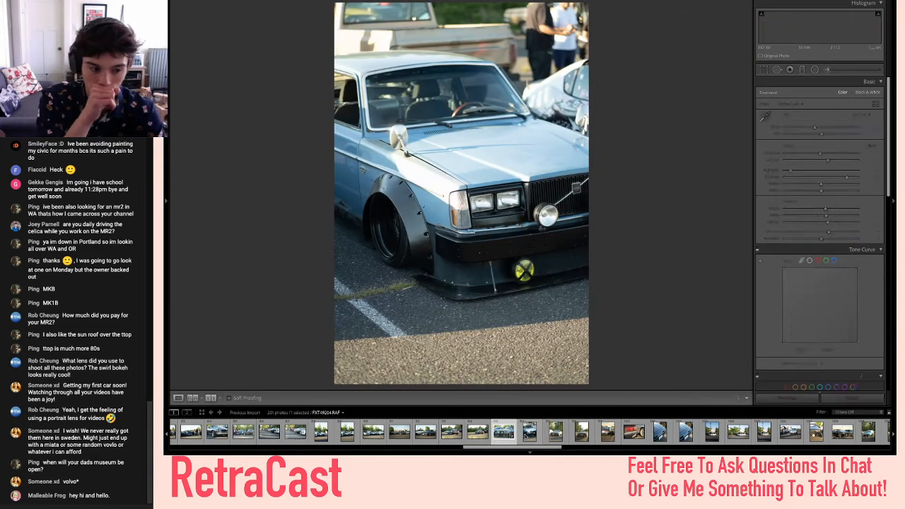
key(Left)
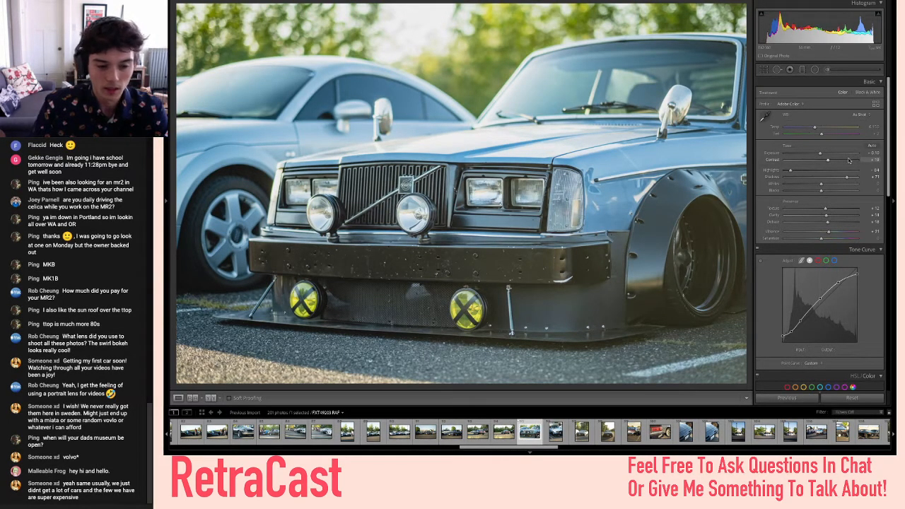
- Straighten the Volvo close-up with a slight crop angle adjustment and compare it with the unedited version
key(r)
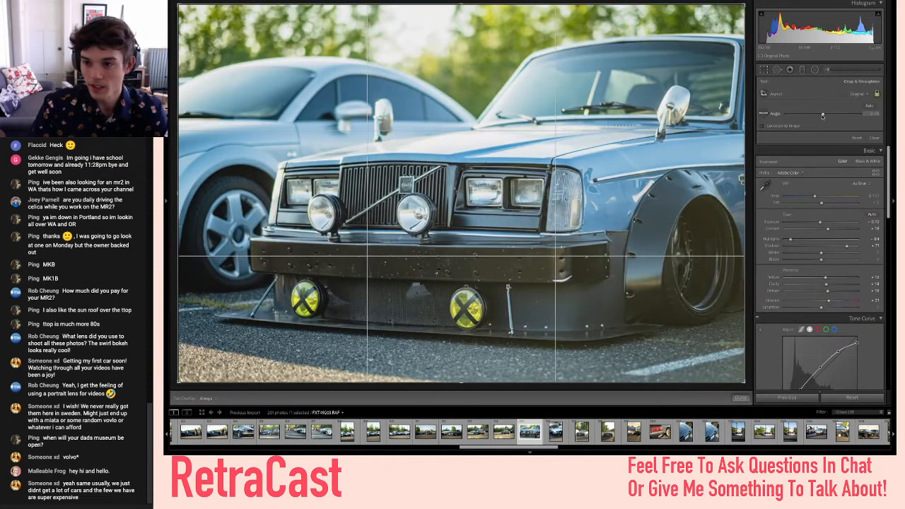
drag(823, 114, 822, 115)
key(r)
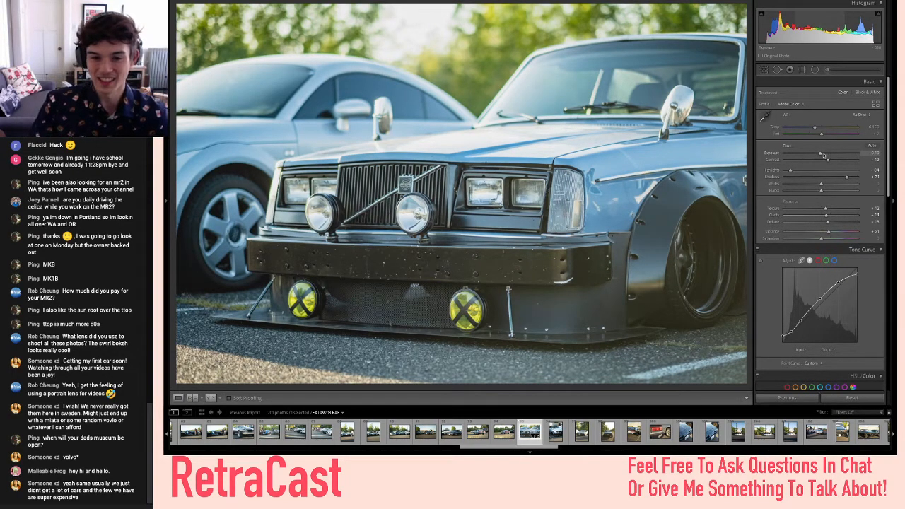
key(backslash)
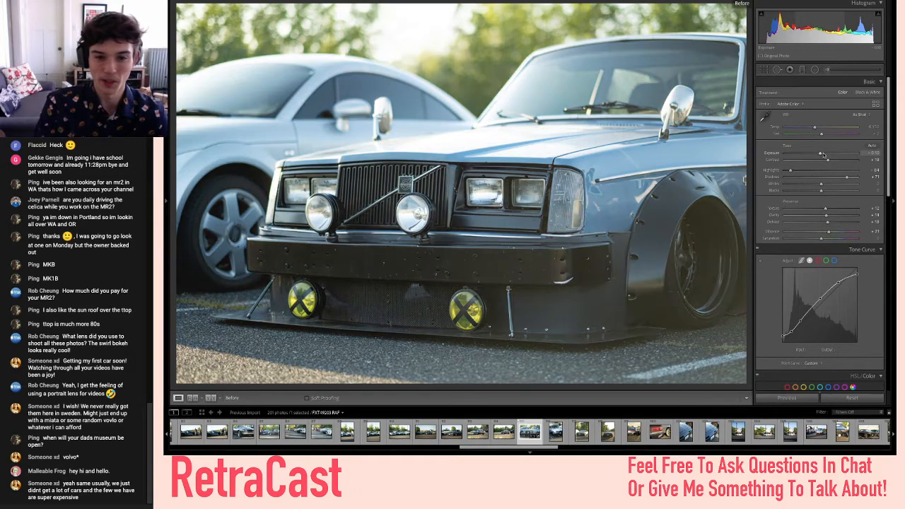
key(backslash)
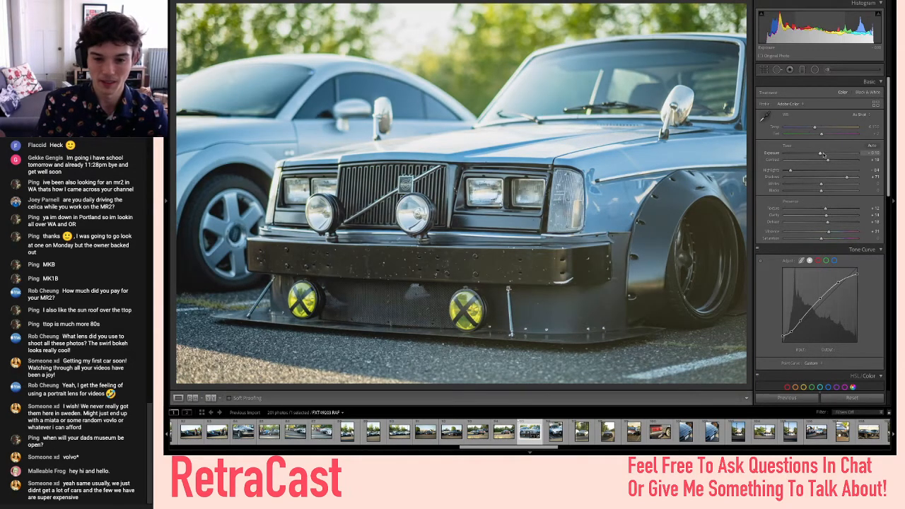
- Paste the close-up's develop settings onto the vertical Volvo shot and return to the close-up for comparison
key(Right)
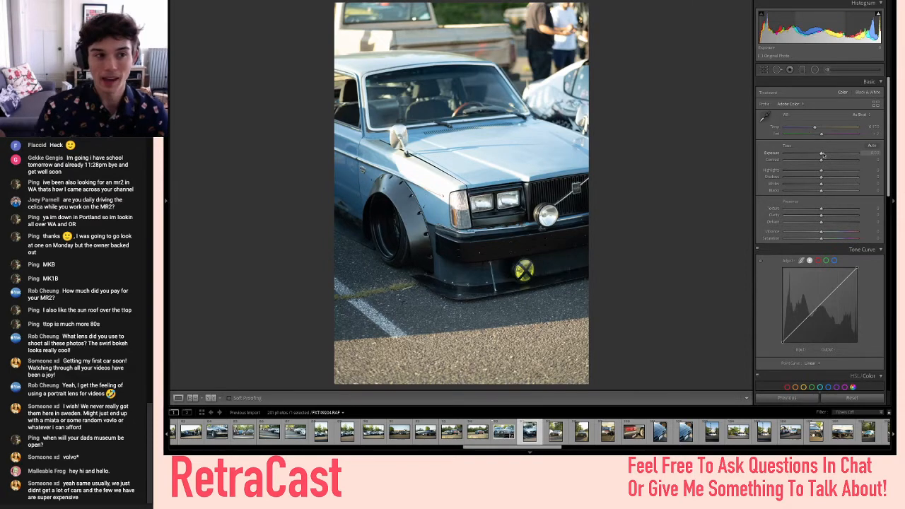
key(ctrl+v)
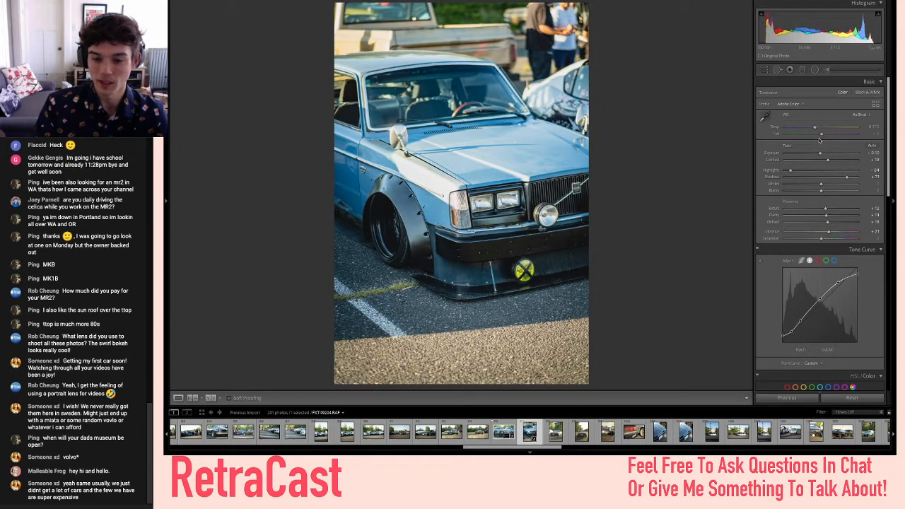
key(Left)
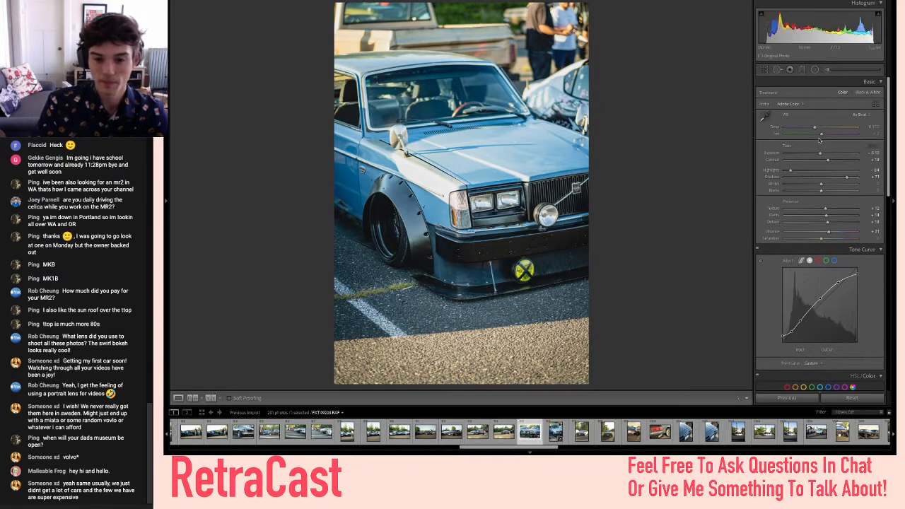
- Crop the vertical Volvo shot slightly tighter from its lower-left corner in two small passes, keeping the original aspect ratio
key(Right)
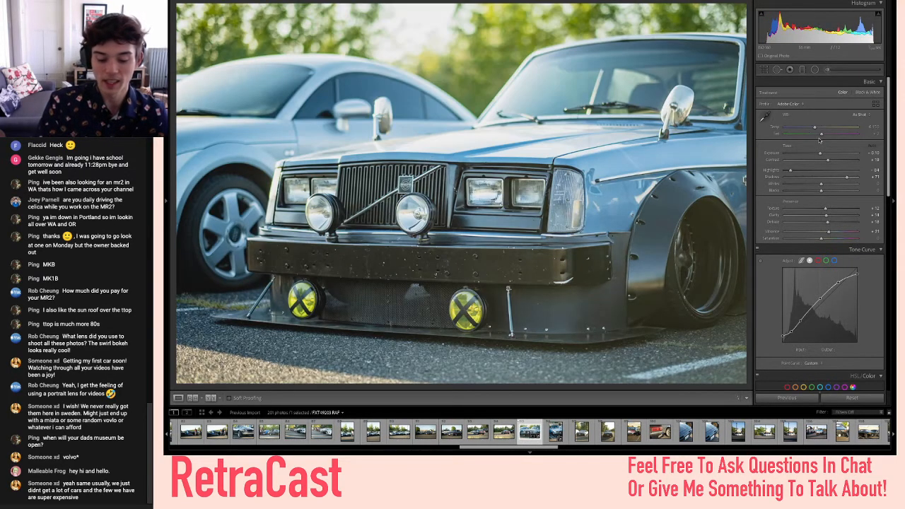
key(Right)
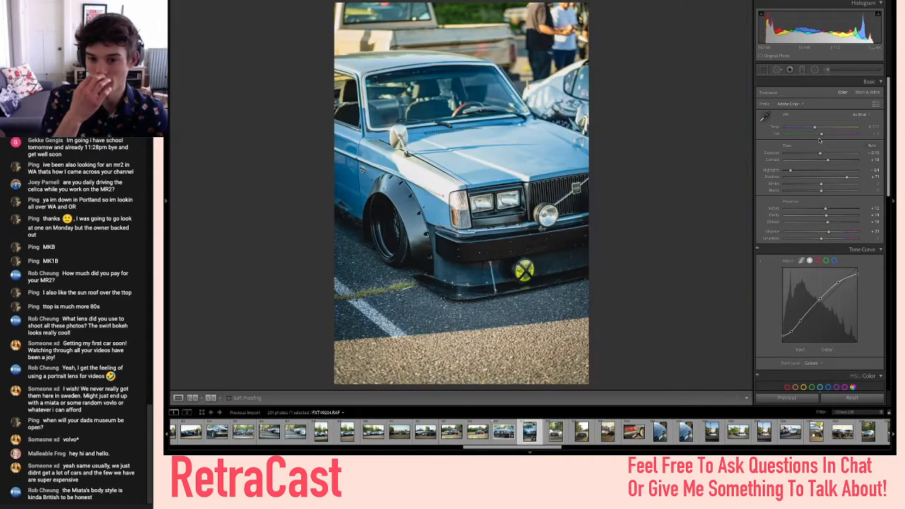
click(764, 69)
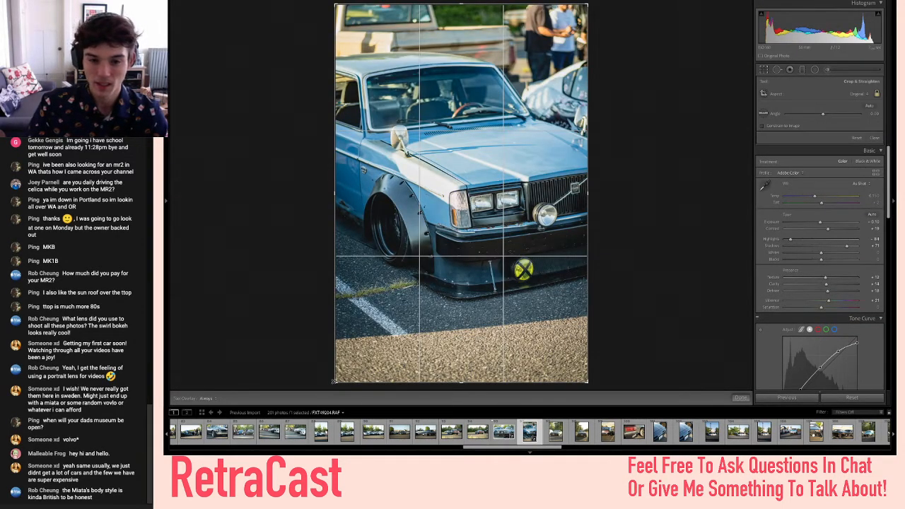
drag(334, 382, 339, 375)
key(Return)
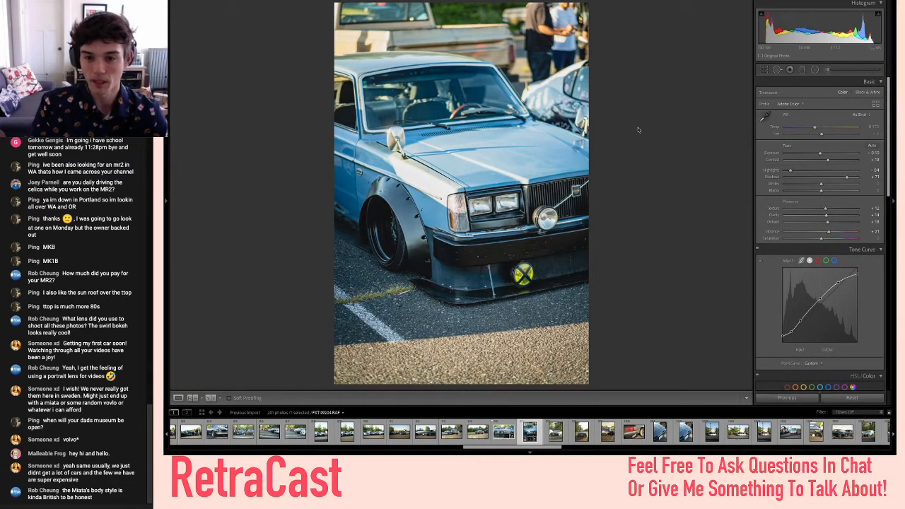
click(764, 69)
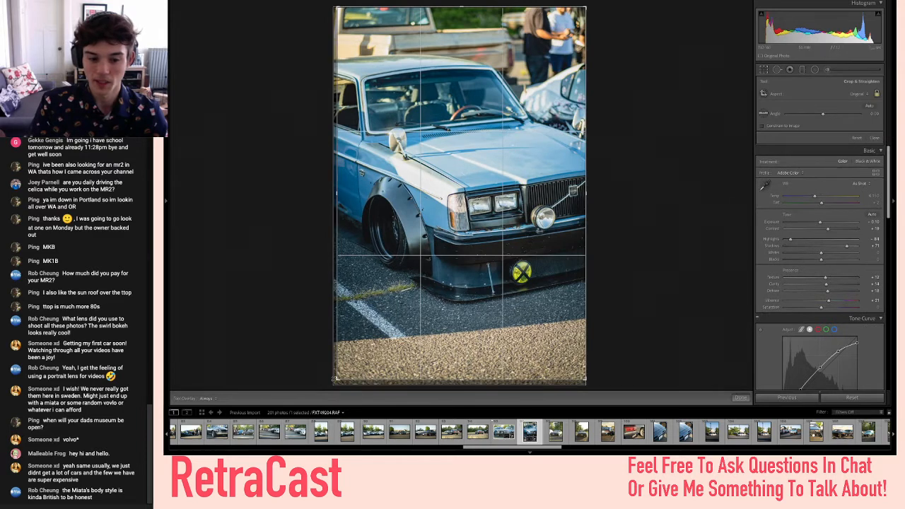
drag(336, 380, 338, 377)
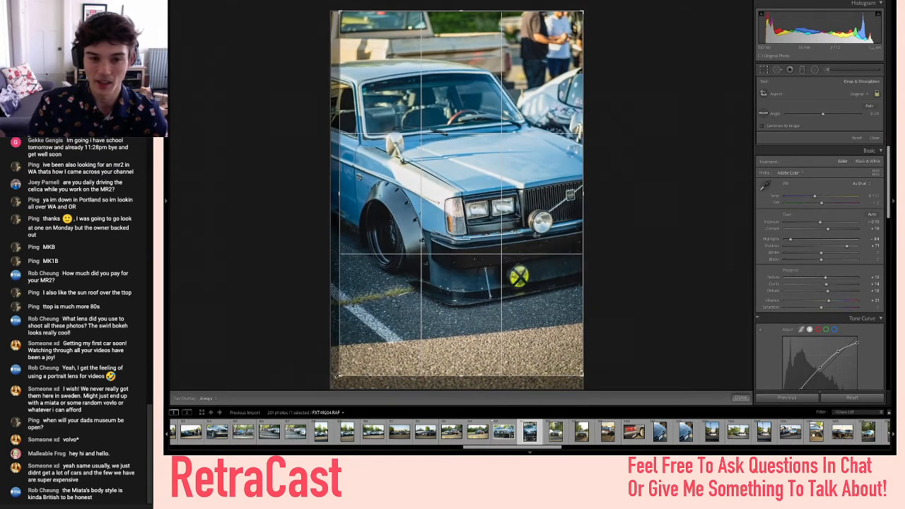
key(Return)
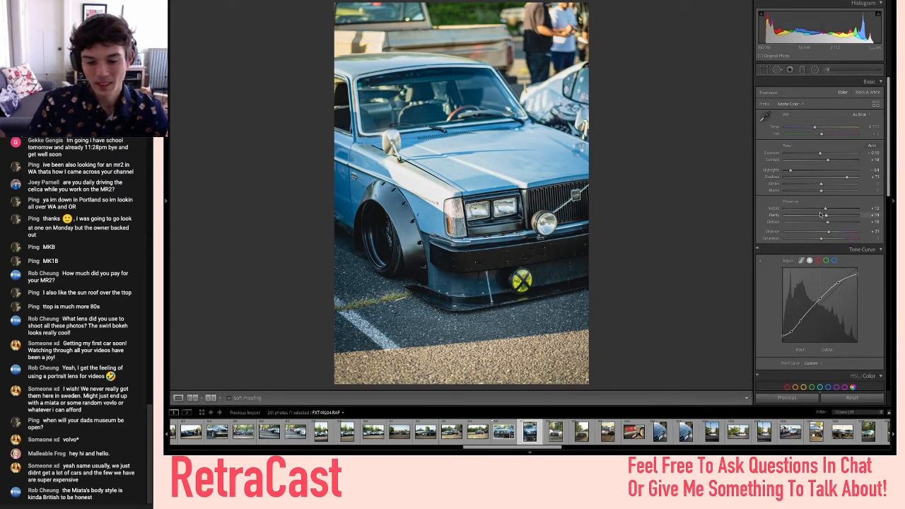
- Flag the Volvo close-up as a pick, and set the vertical Volvo shot's texture to +10 and dehaze to +14
key(Left)
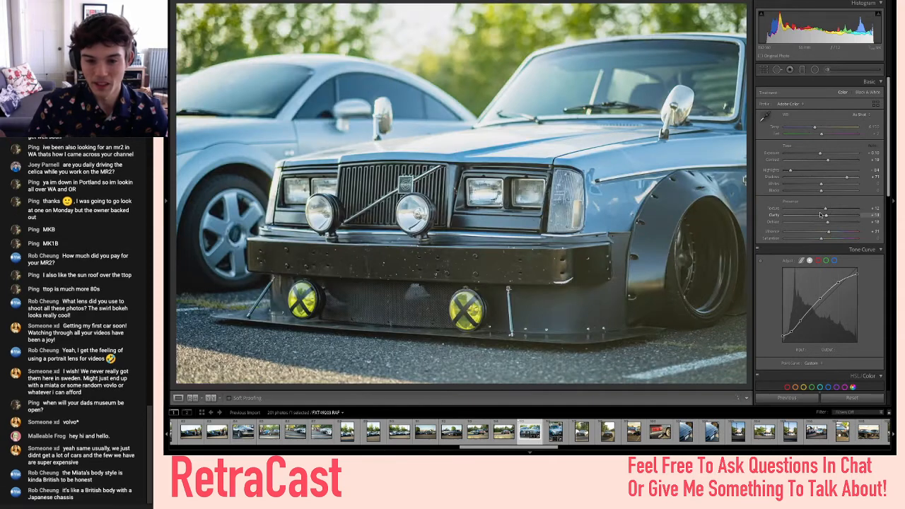
key(p)
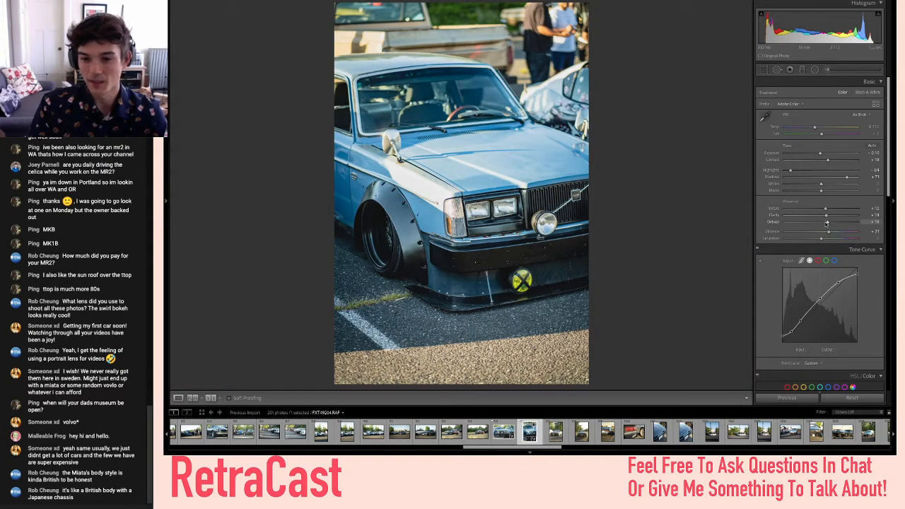
drag(827, 225, 826, 224)
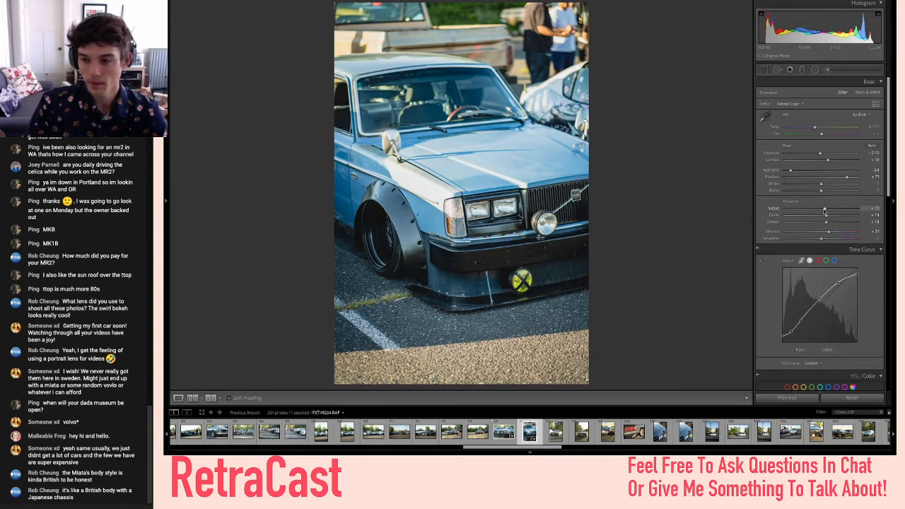
scroll(835, 227, down, 5)
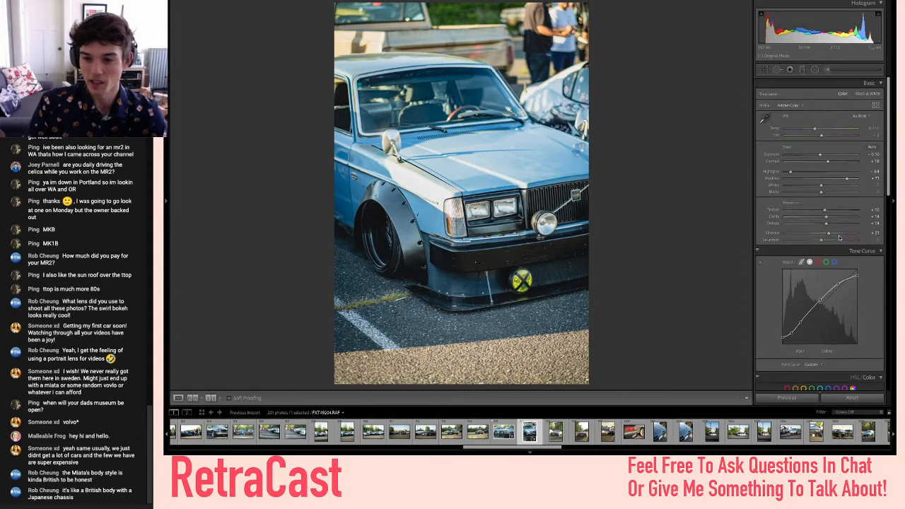
scroll(839, 238, down, 10)
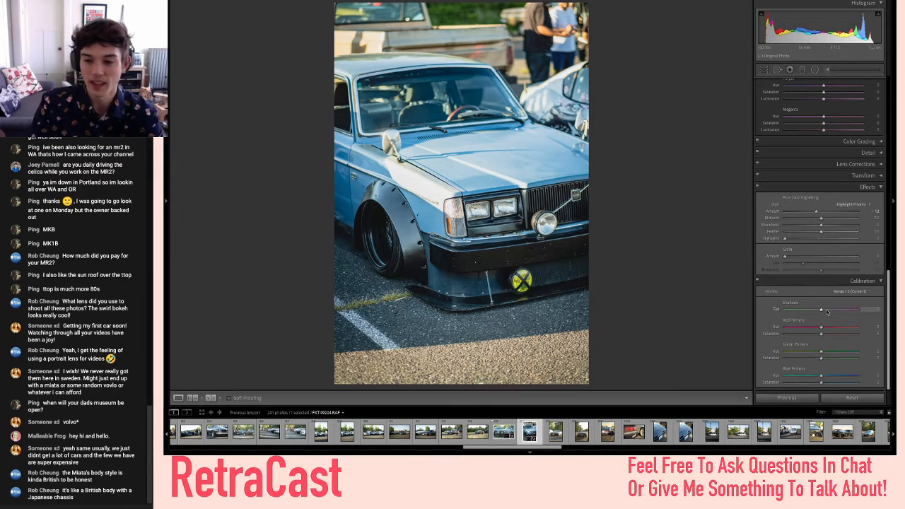
scroll(827, 312, up, 4)
scroll(826, 311, up, 8)
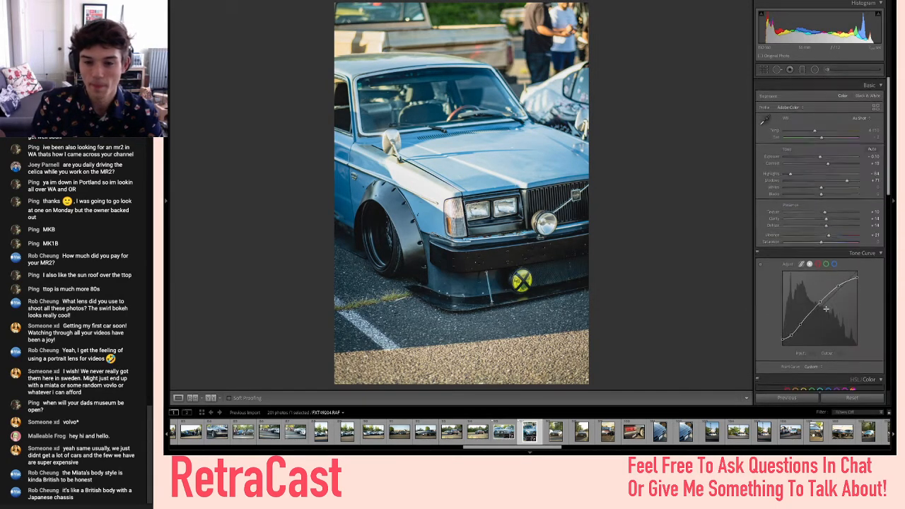
- Set the vertical Volvo shot's vibrance to +32 and flag the photo as a pick
drag(836, 233, 833, 234)
scroll(833, 234, down, 12)
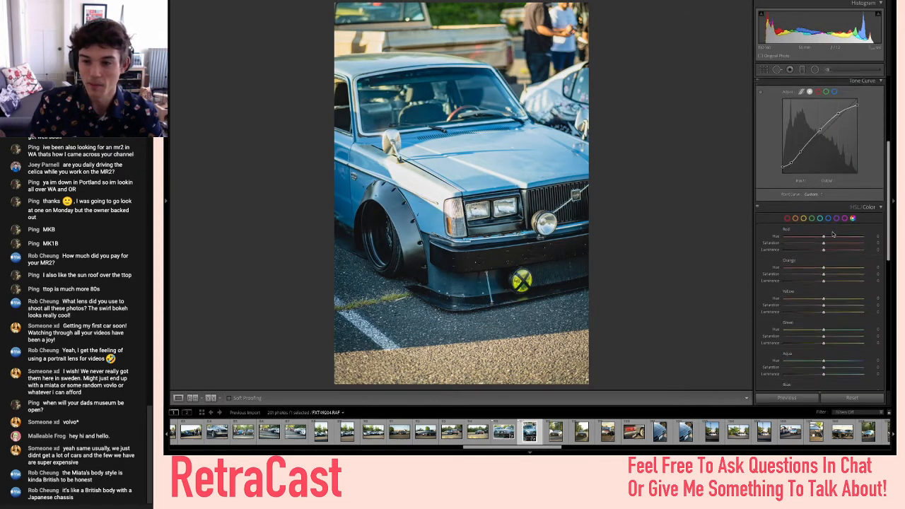
scroll(827, 269, up, 10)
key(p)
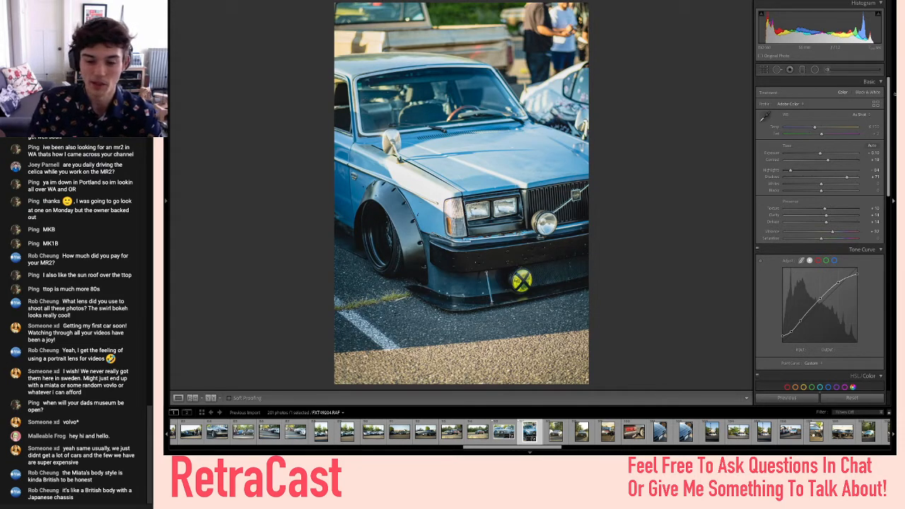
- Review the unedited photos following the vertical Volvo shot, from the black Supra series to the white coupe beside the lamp post
key(Right)
key(Right)
key(Right)
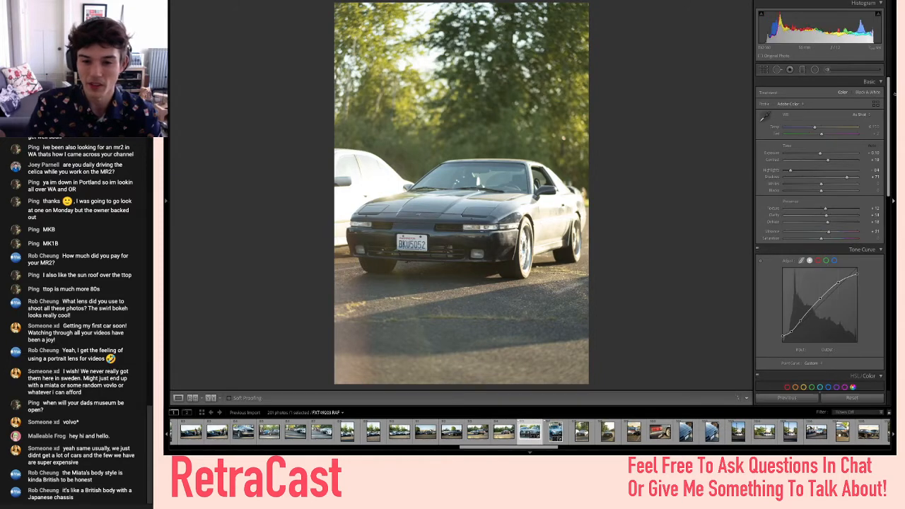
key(Right)
key(Right)
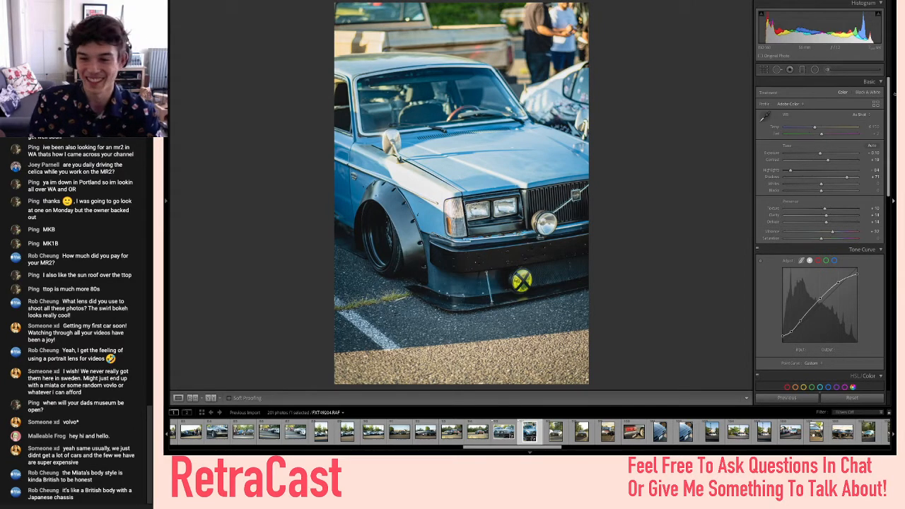
key(Right)
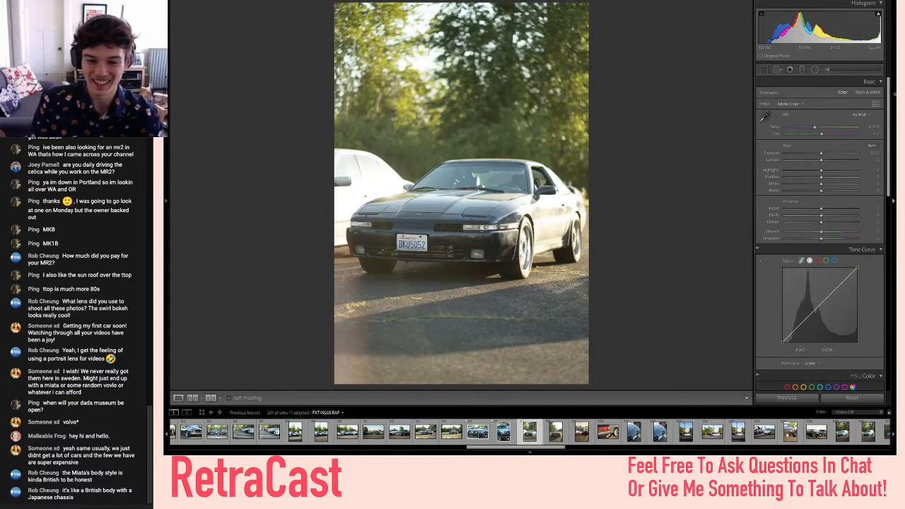
key(Right)
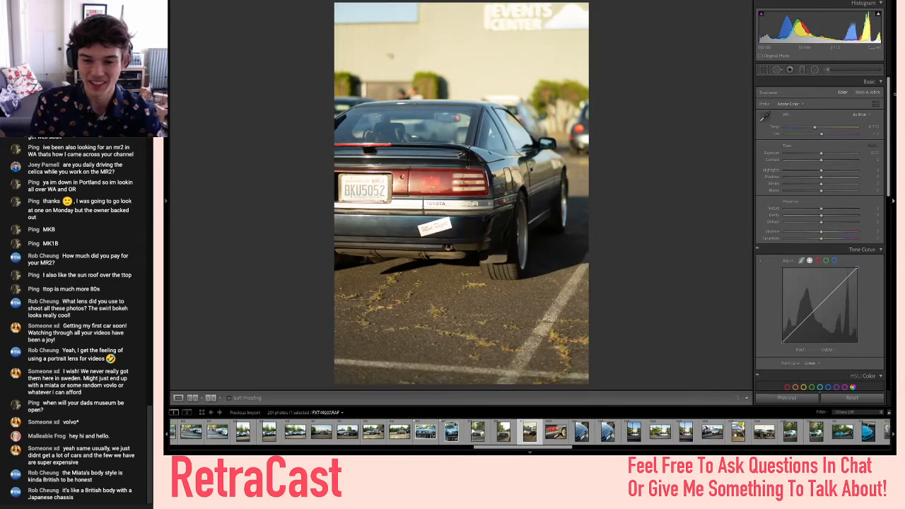
key(Right)
key(Right)
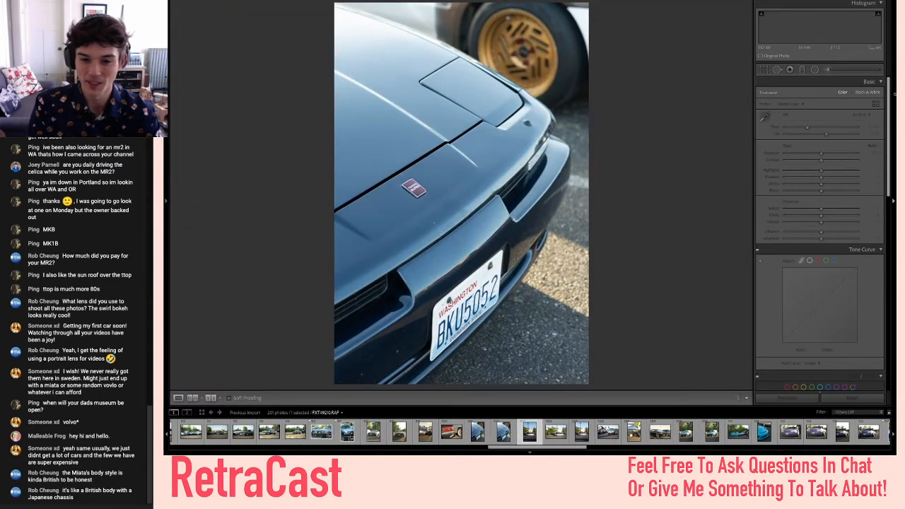
key(Right)
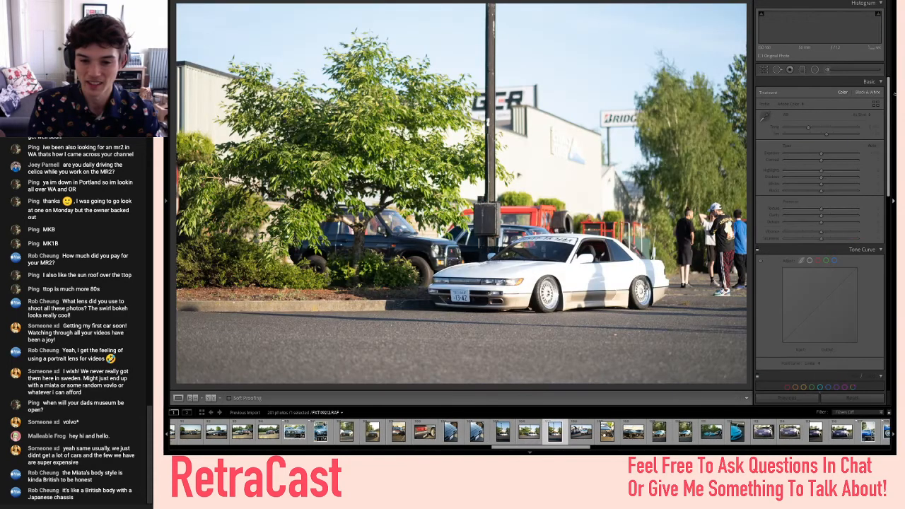
key(Right)
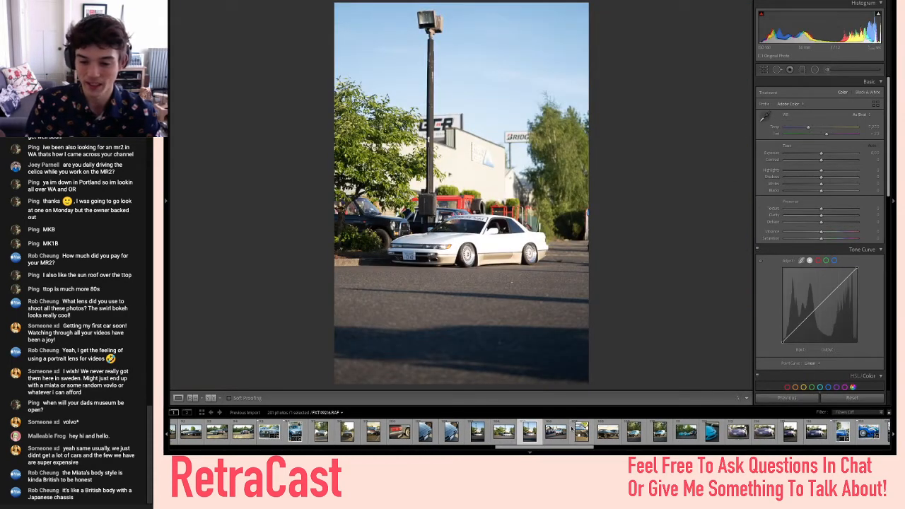
- Scan the photo thumbnails before and after the vertical white coupe shot for further edit candidates
drag(527, 446, 529, 444)
scroll(546, 436, down, 5)
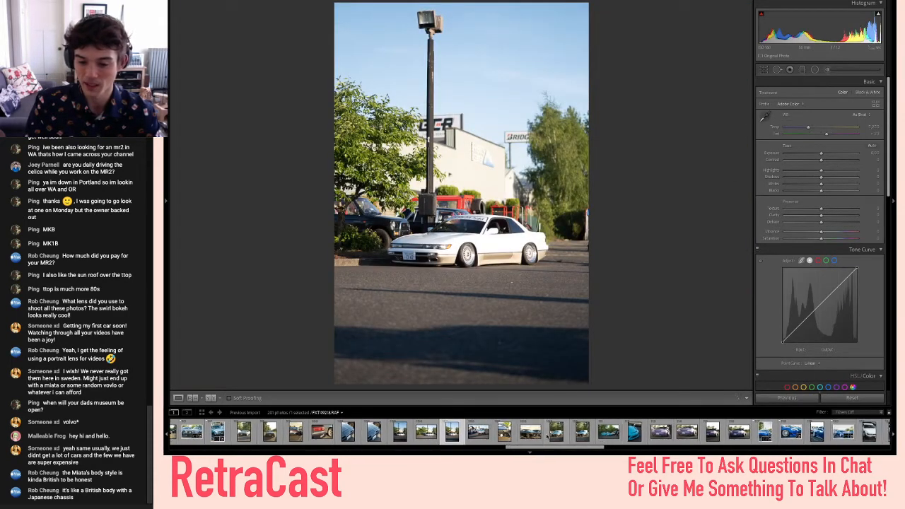
scroll(548, 435, up, 8)
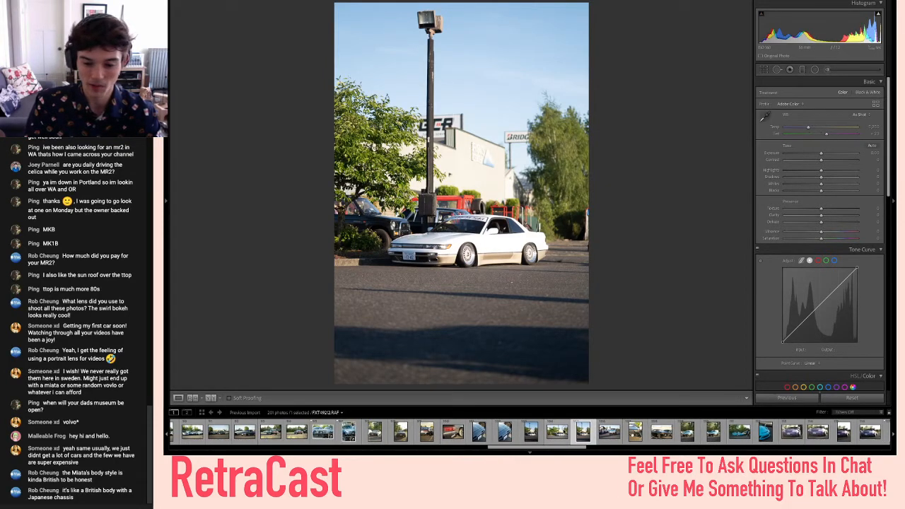
scroll(564, 431, down, 5)
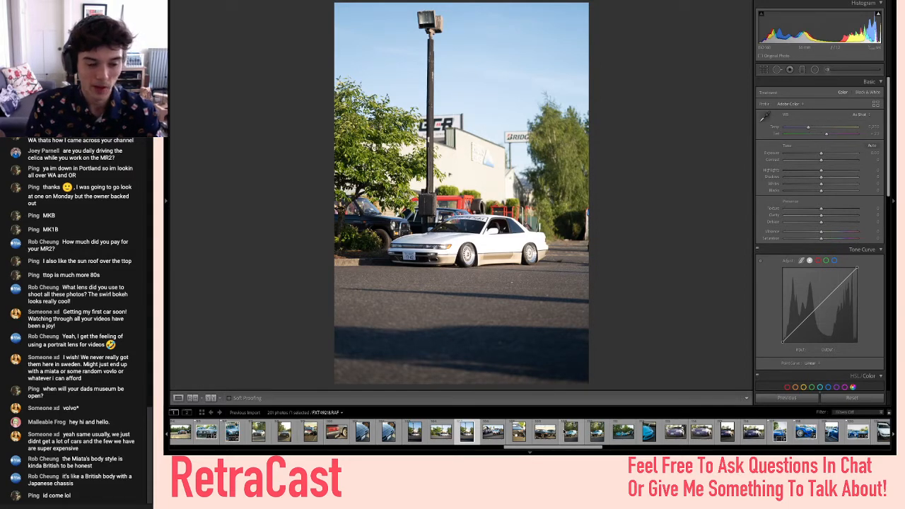
scroll(563, 431, down, 2)
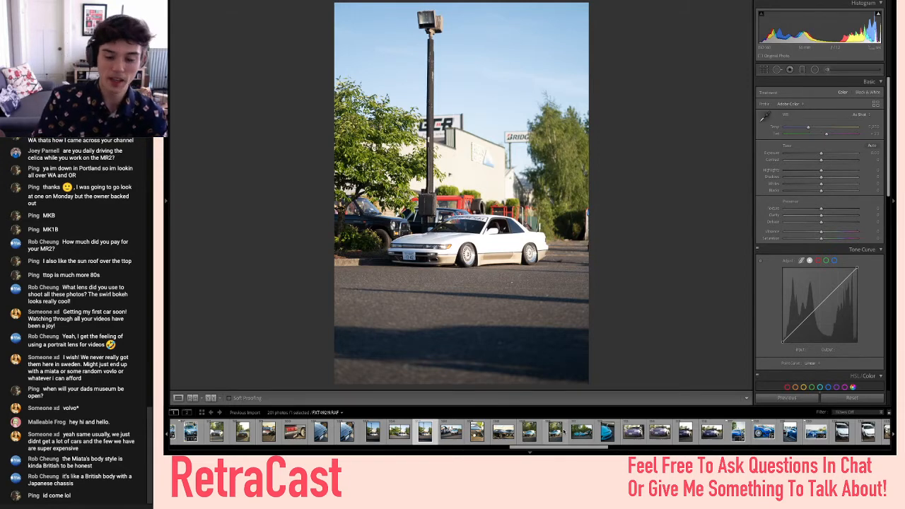
scroll(564, 433, right, 5)
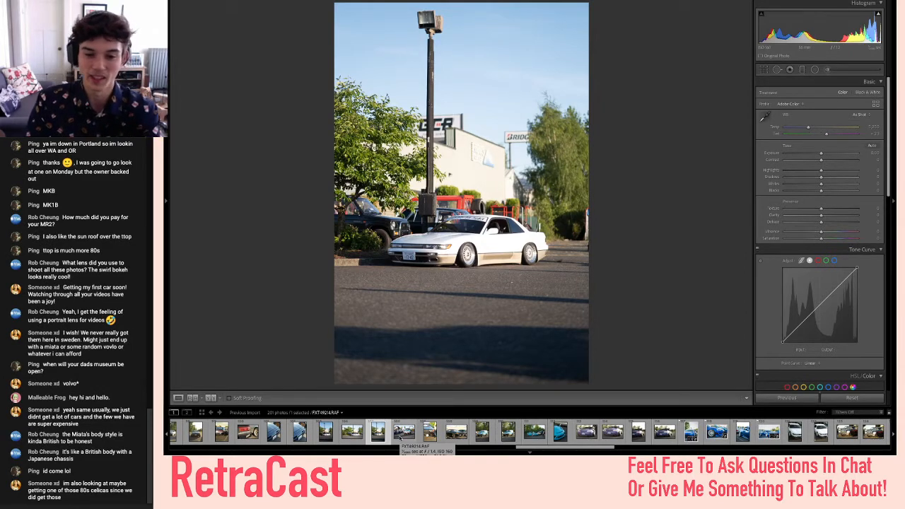
scroll(399, 438, right, 1)
scroll(400, 438, left, 5)
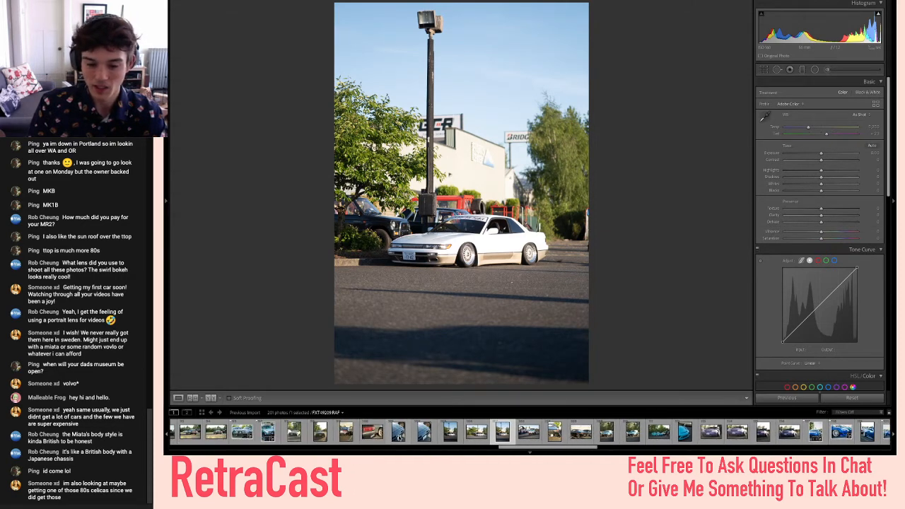
- Return to the vertical Volvo shot and compare the Supra front and rear photos with the taillight and badge close-up
click(265, 434)
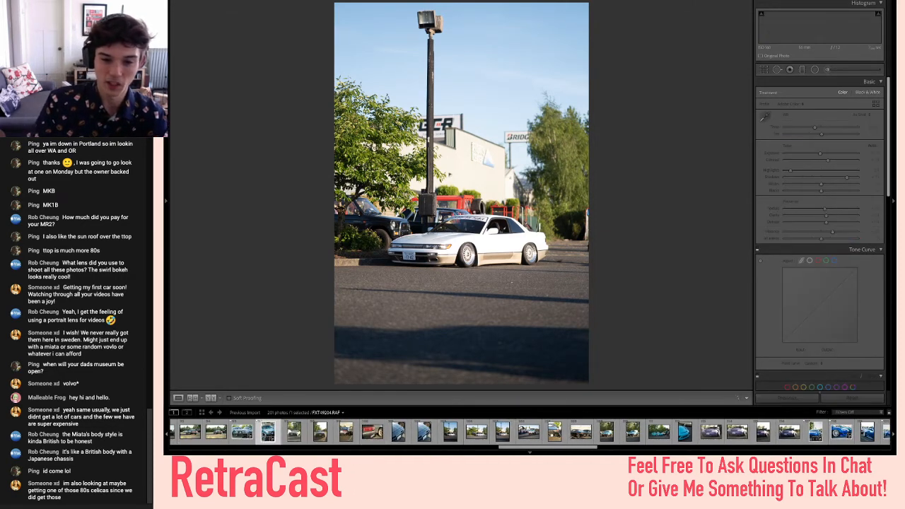
key(Right)
key(Right)
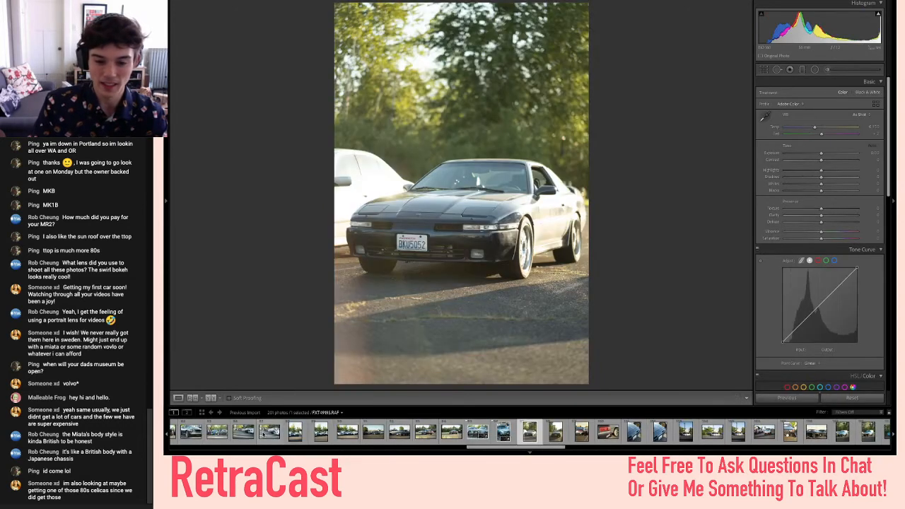
key(Right)
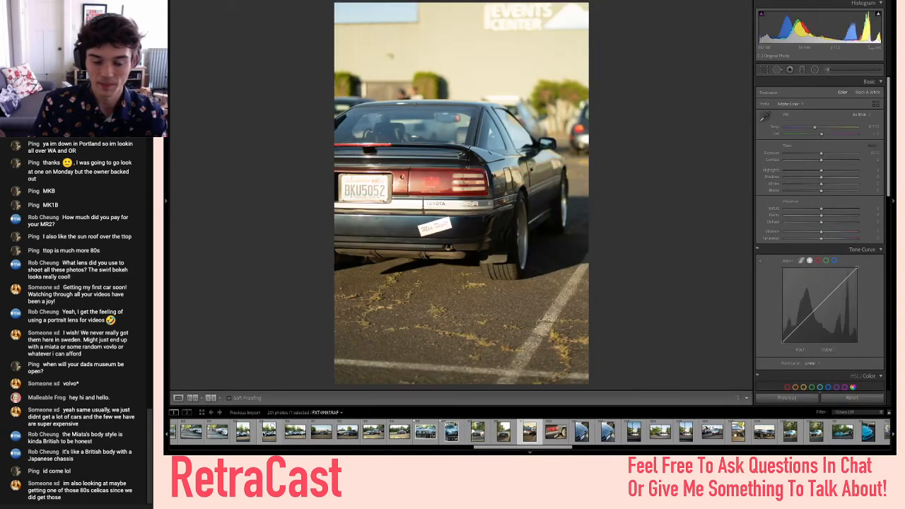
key(Right)
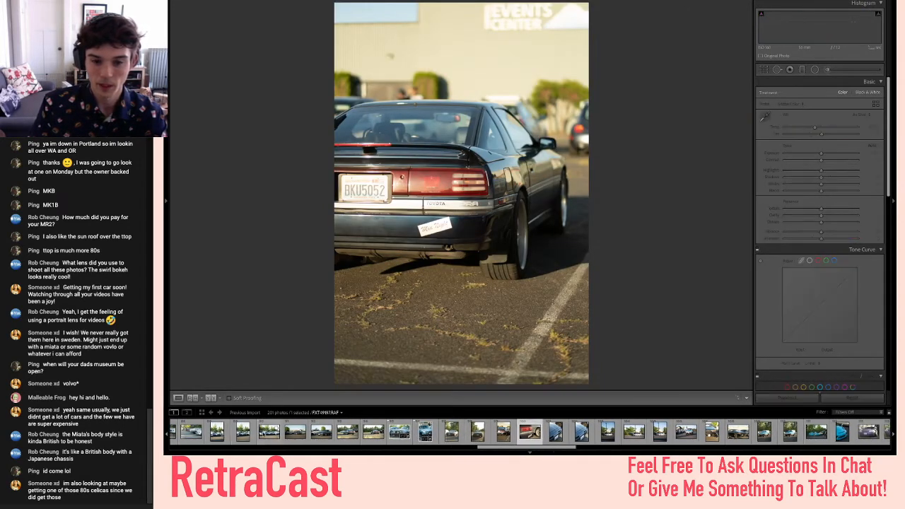
key(z)
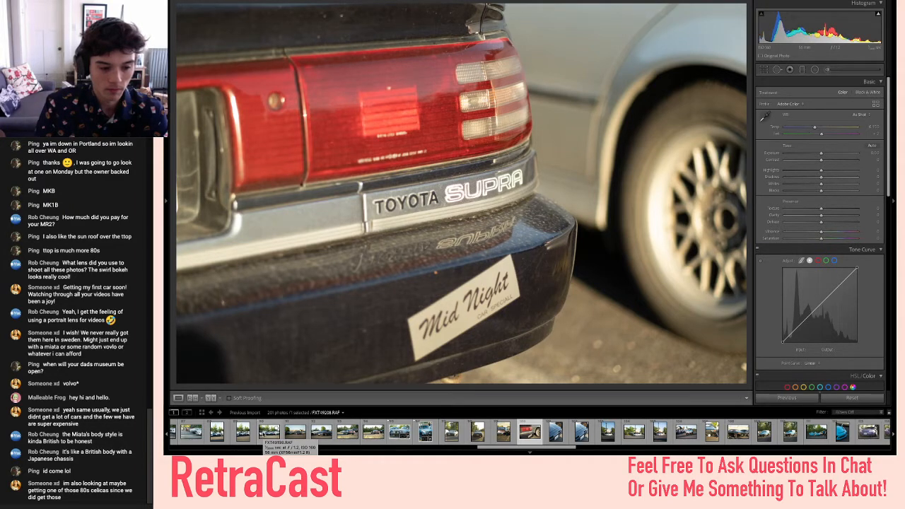
key(Left)
key(Left)
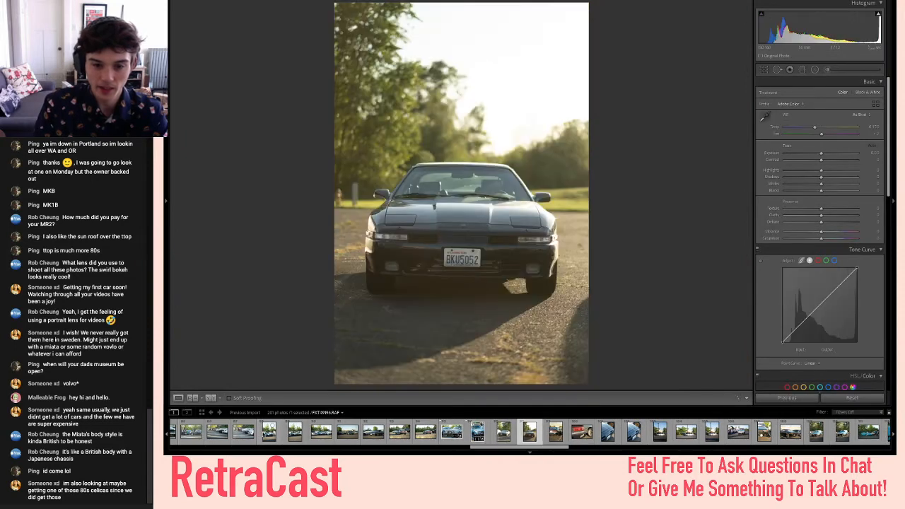
key(Right)
key(z)
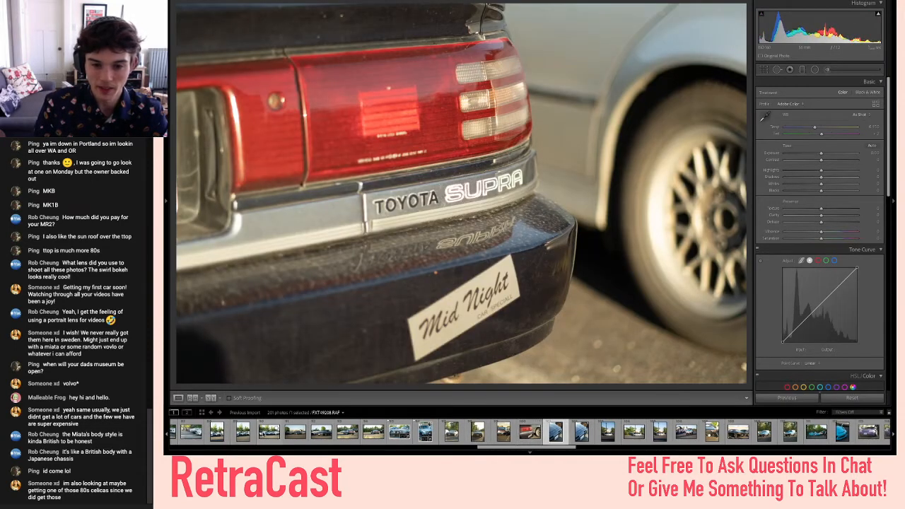
- Review the unedited photos from the Supra front and rear shots through the white coupe, blue 4x4 and teal Porsche to the blue coupe
key(Left)
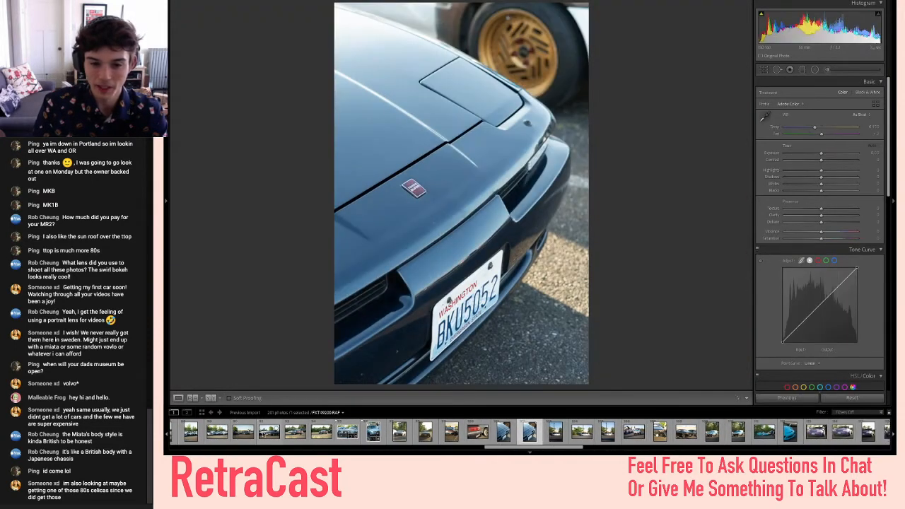
key(Right)
key(Right)
key(Right)
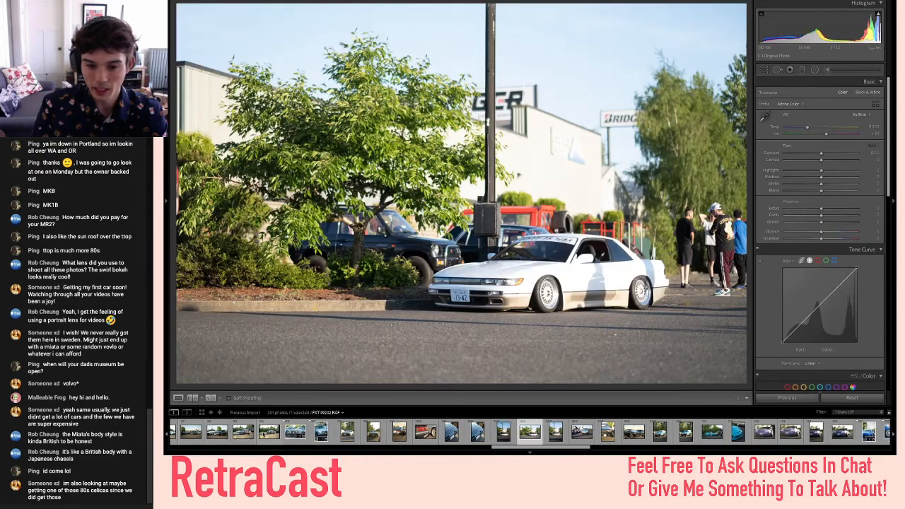
key(Right)
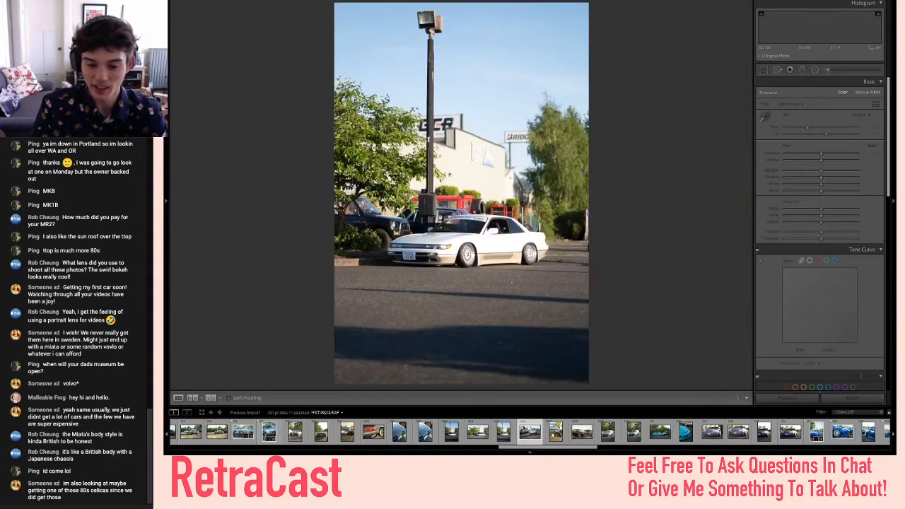
key(Right)
key(Right)
key(Right)
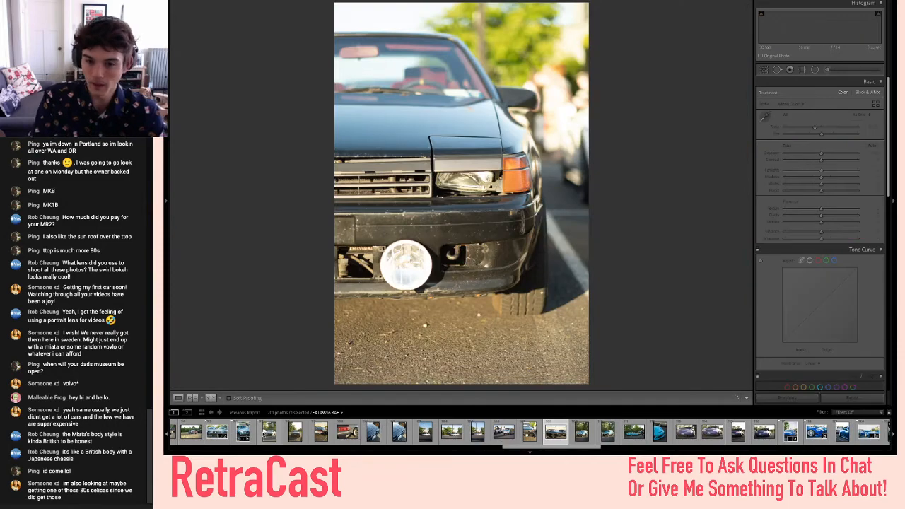
key(Right)
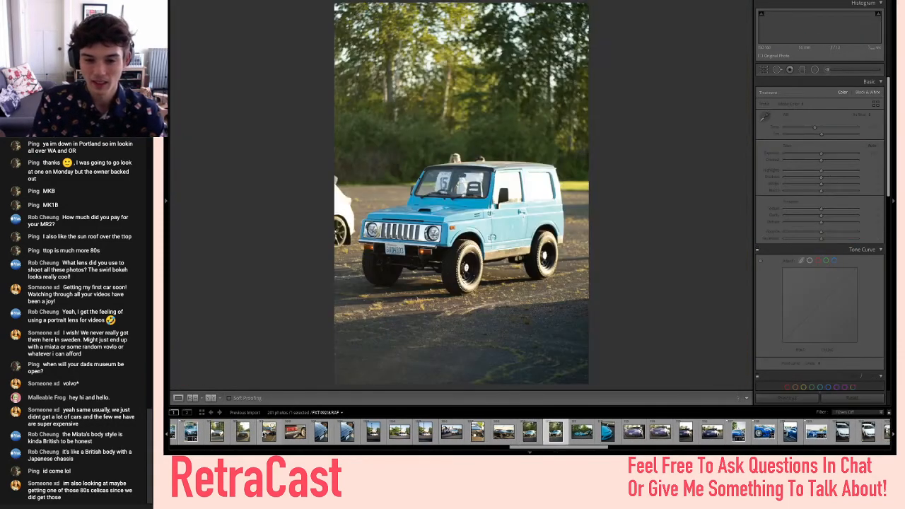
key(Right)
key(Right)
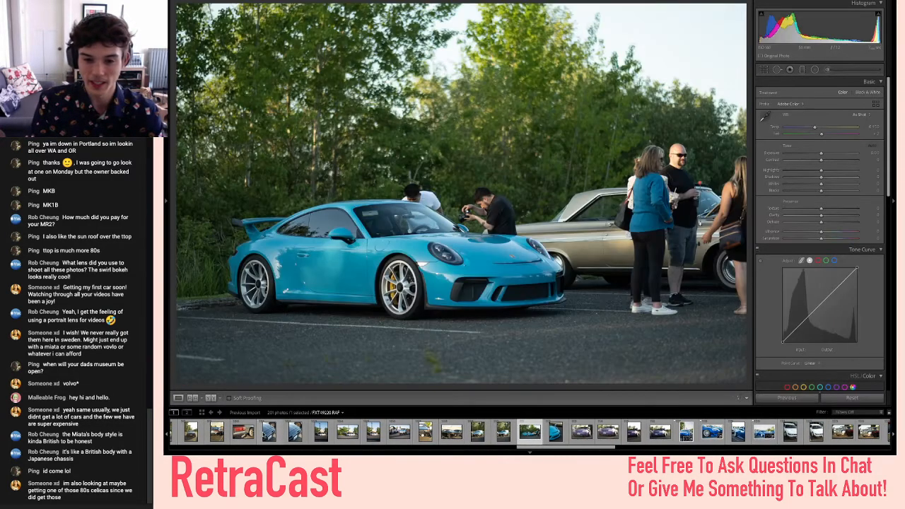
key(Right)
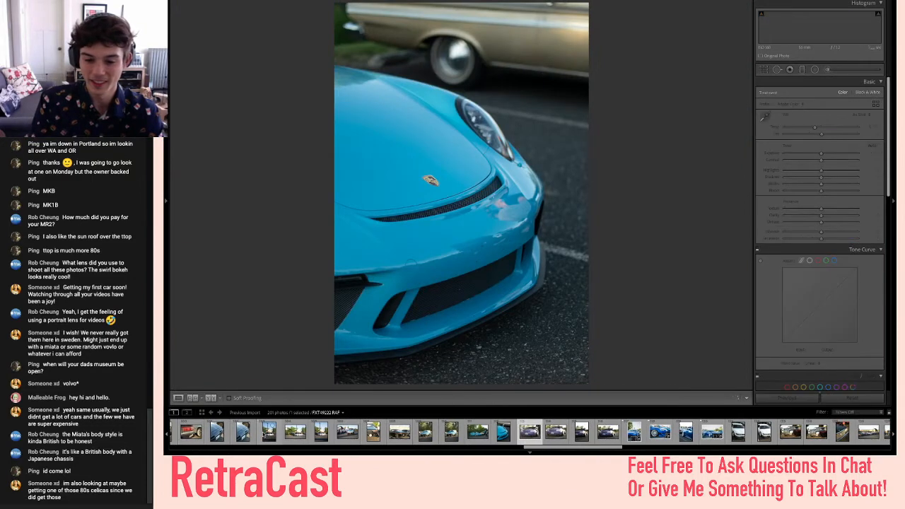
key(Right)
key(Right)
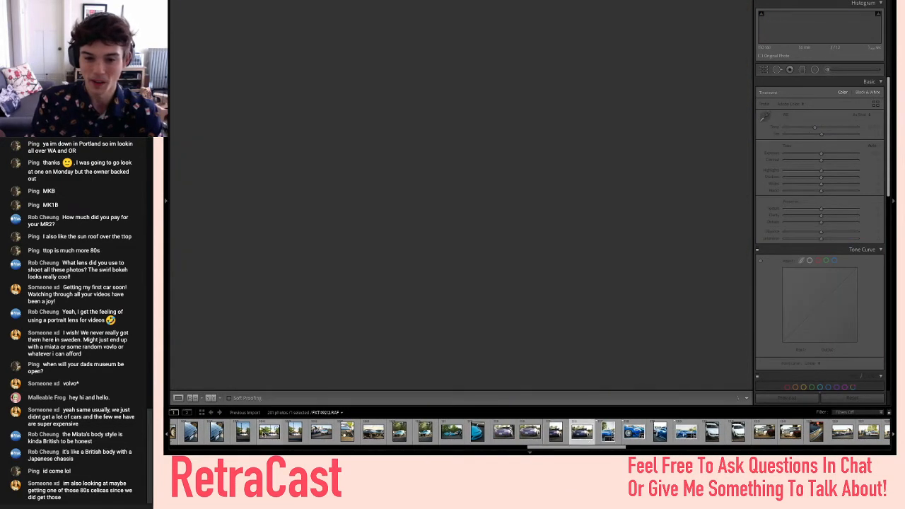
key(Right)
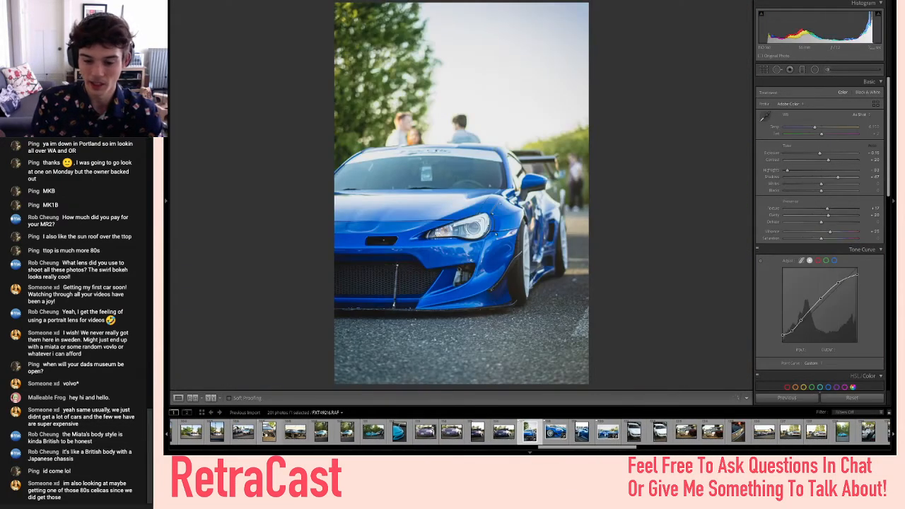
- Compare the two landscape rear close-ups of the purple Honda convertible, with and without the people standing around it
key(Left)
key(Left)
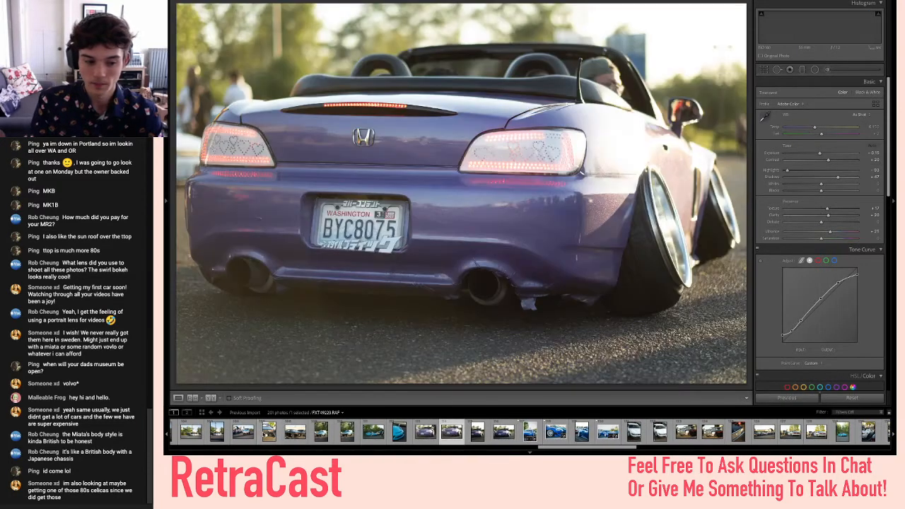
key(Right)
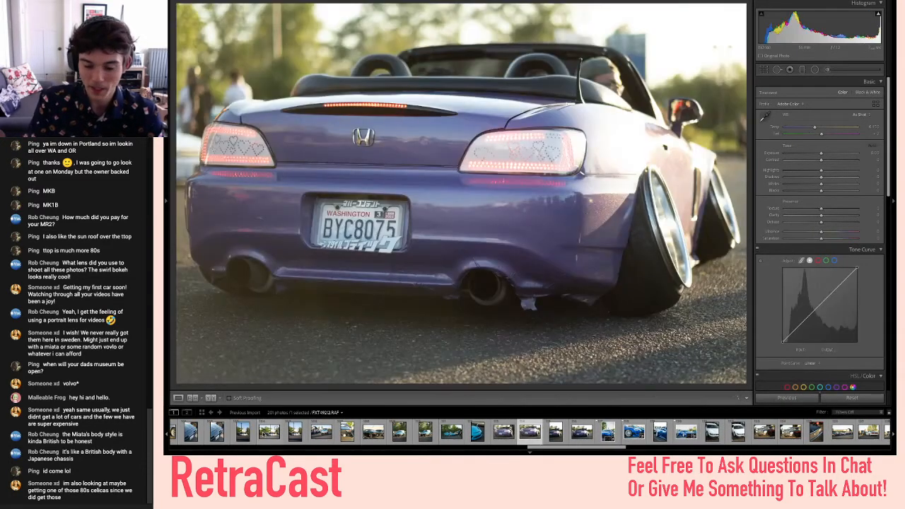
key(Right)
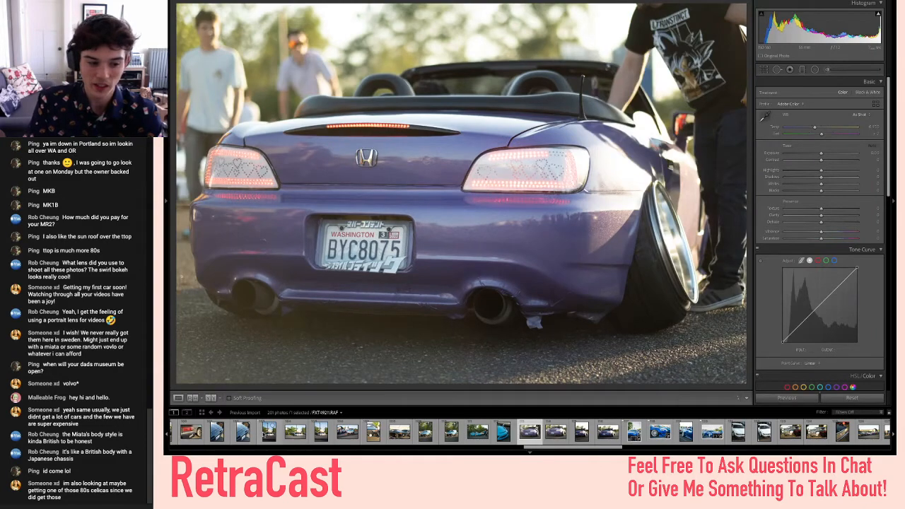
key(Right)
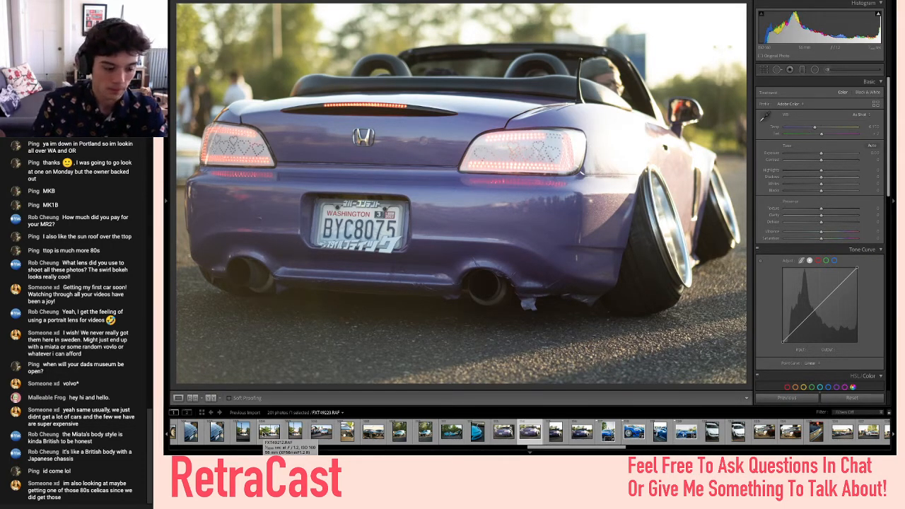
click(504, 433)
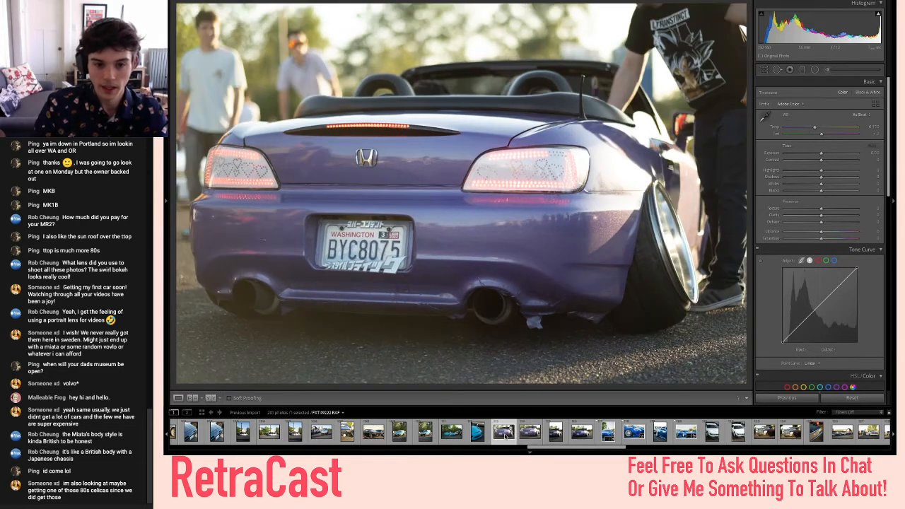
key(Right)
key(Right)
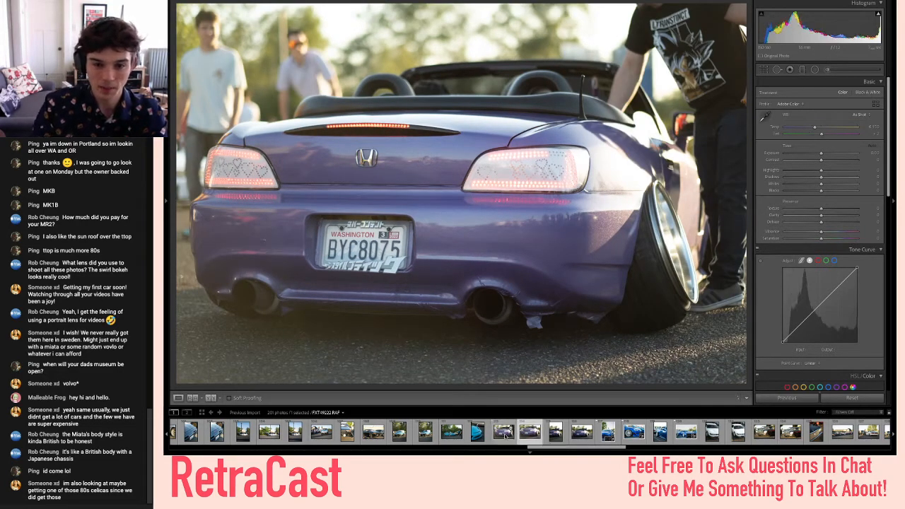
- Compare the vertical purple Honda shot with the neighbouring landscape shots and select the vertical one for editing
key(Right)
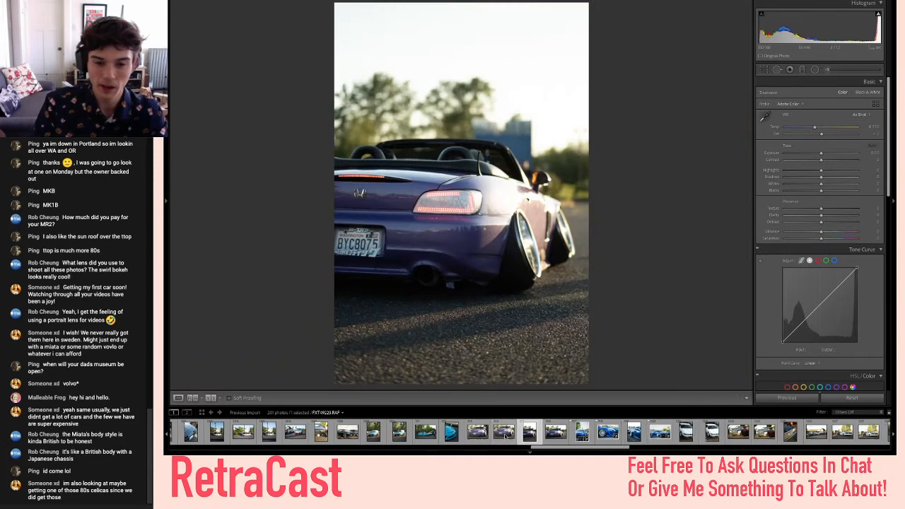
key(Left)
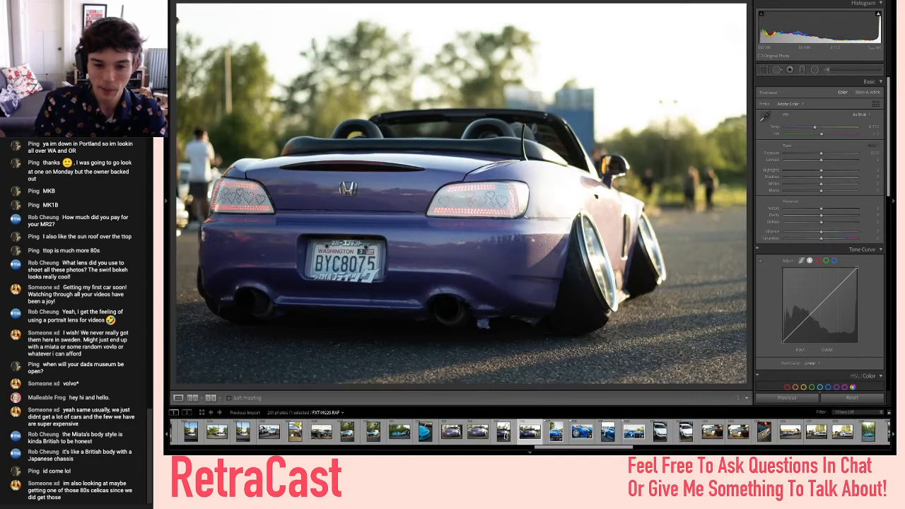
key(Right)
key(Left)
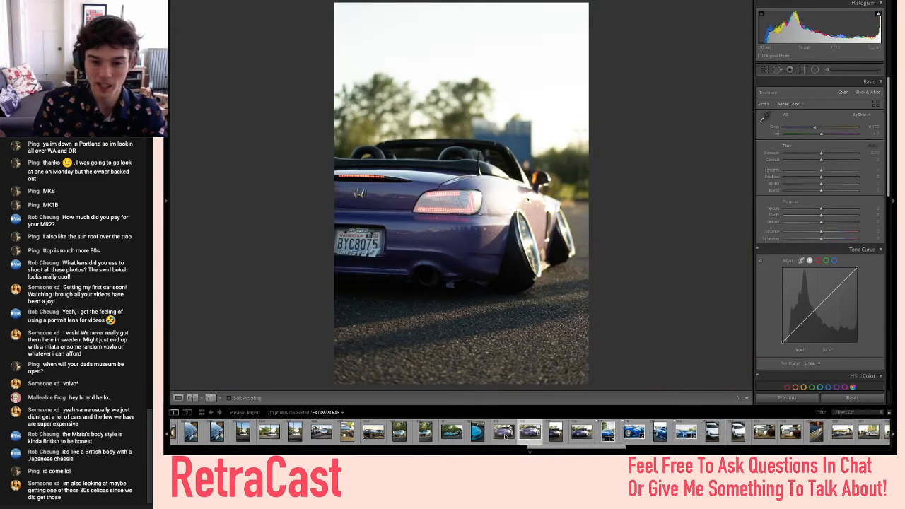
key(Left)
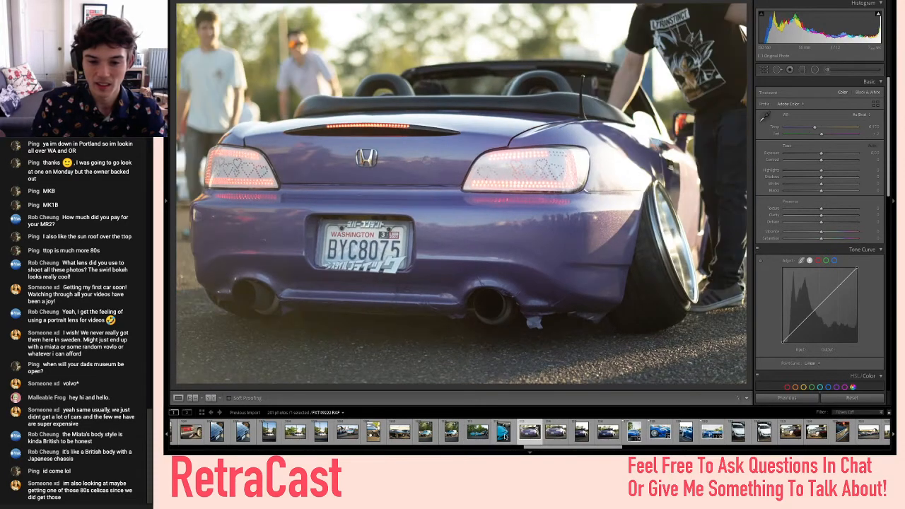
key(Right)
key(Right)
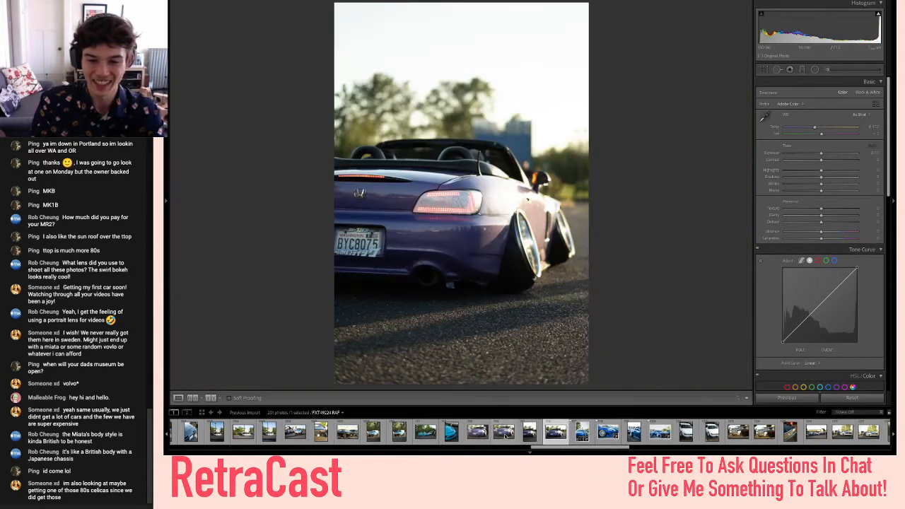
key(Right)
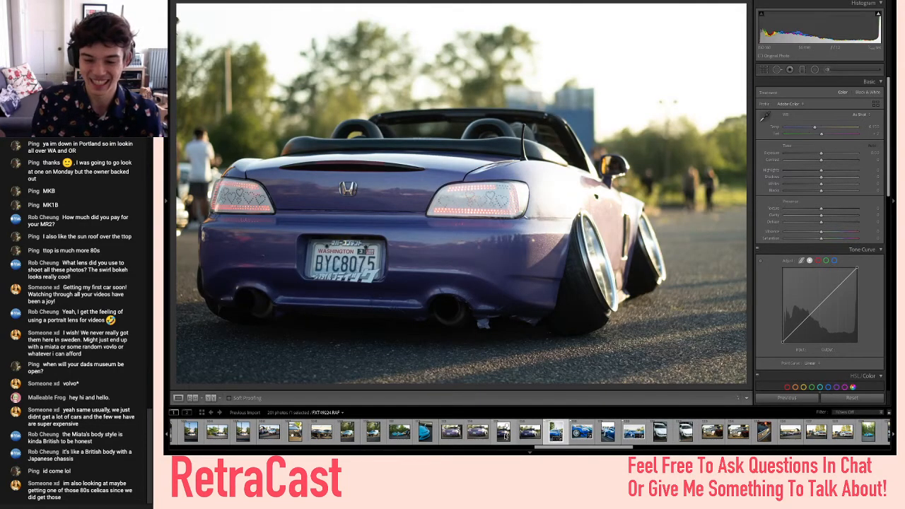
key(Right)
key(Left)
key(Left)
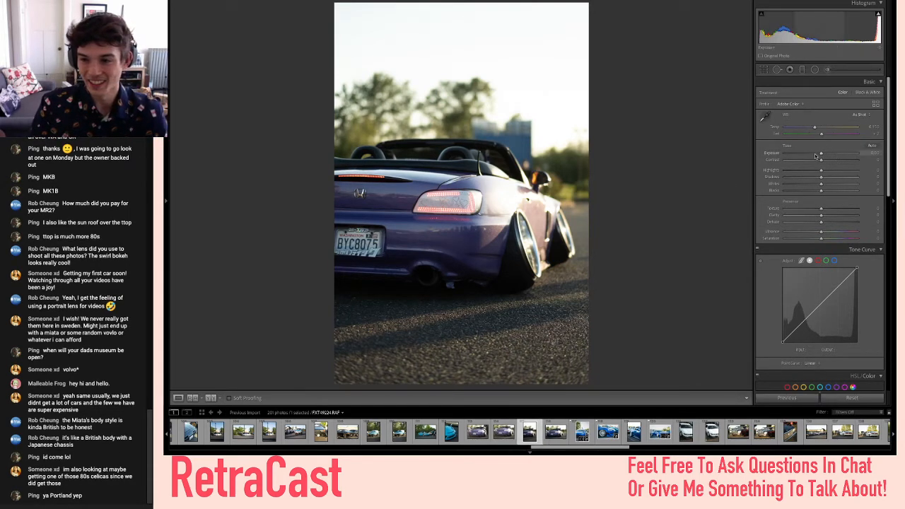
- Set the vertical Honda shot's contrast to +11, highlights -88, shadows +72, texture +10, clarity +10, dehaze +8 and vibrance +22
drag(822, 160, 847, 180)
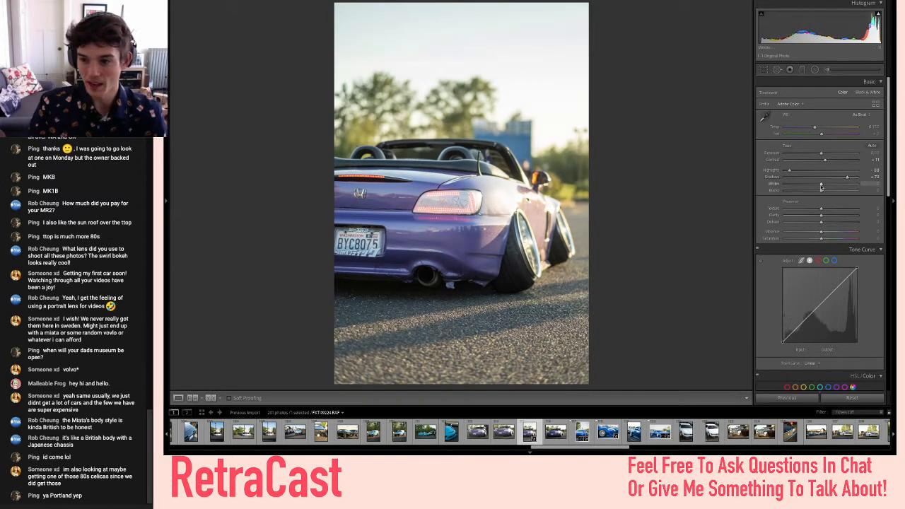
drag(812, 209, 826, 216)
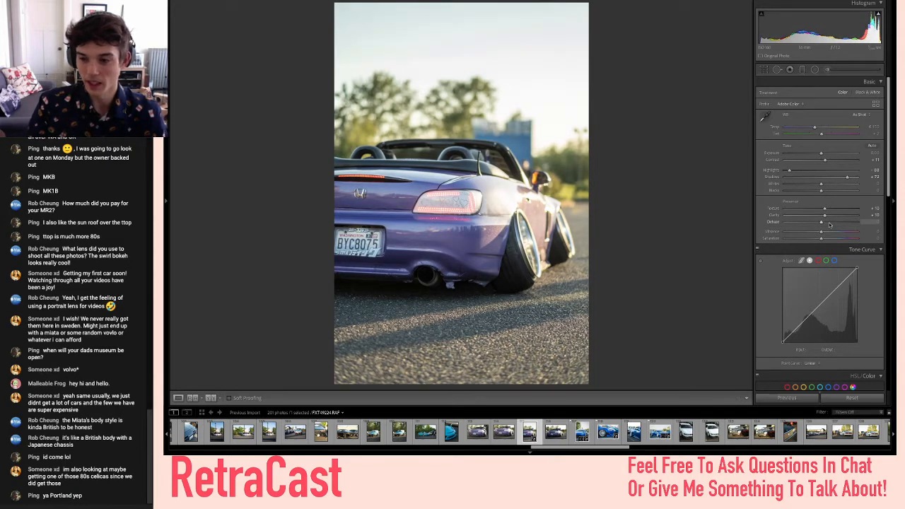
drag(830, 224, 832, 234)
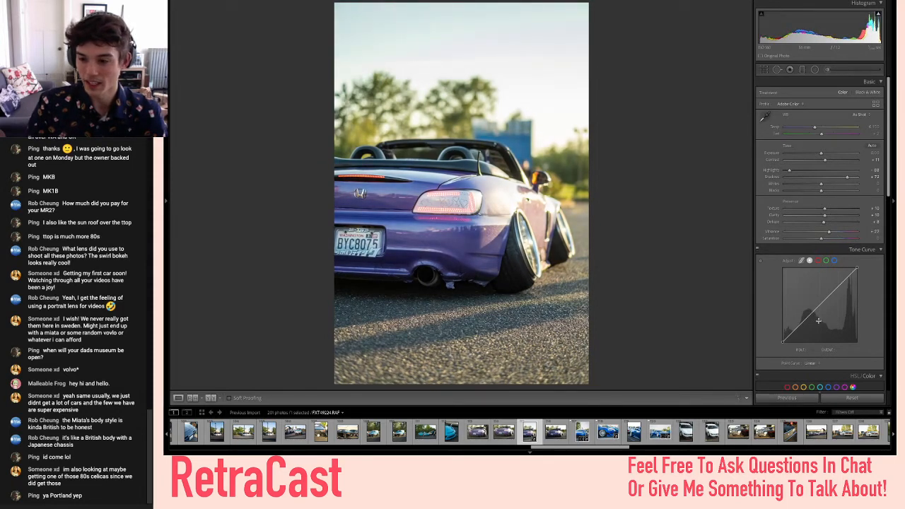
- Shape the tone curve with raised midtones, a lowered white end and the black point lifted to 27, and reduce the exposure slightly
drag(818, 307, 820, 299)
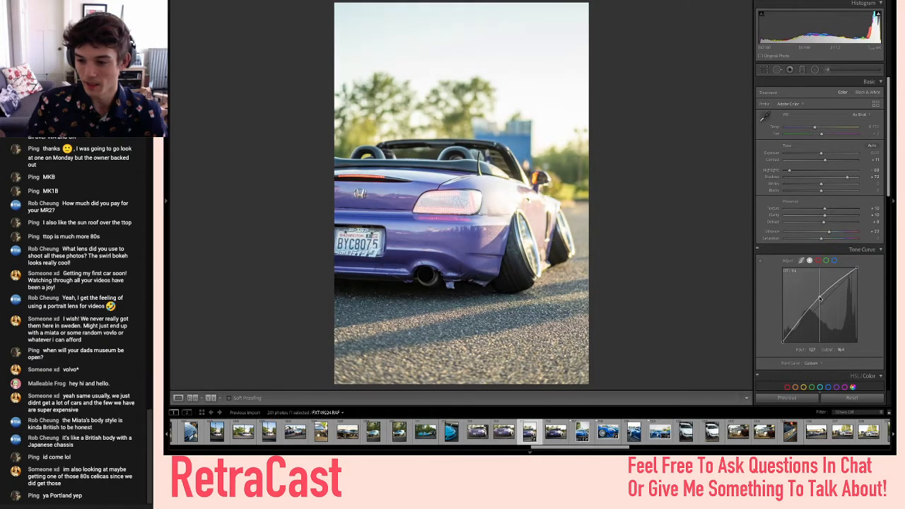
click(838, 281)
drag(858, 270, 856, 273)
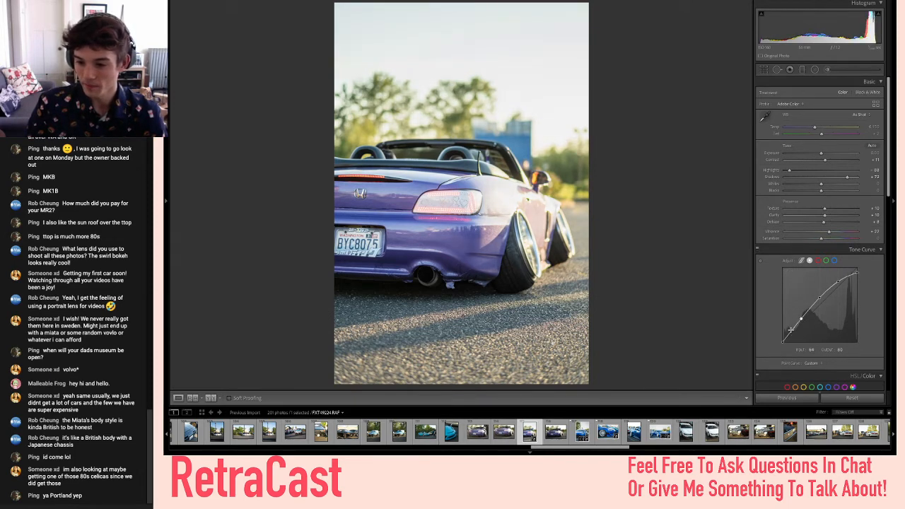
drag(784, 343, 782, 336)
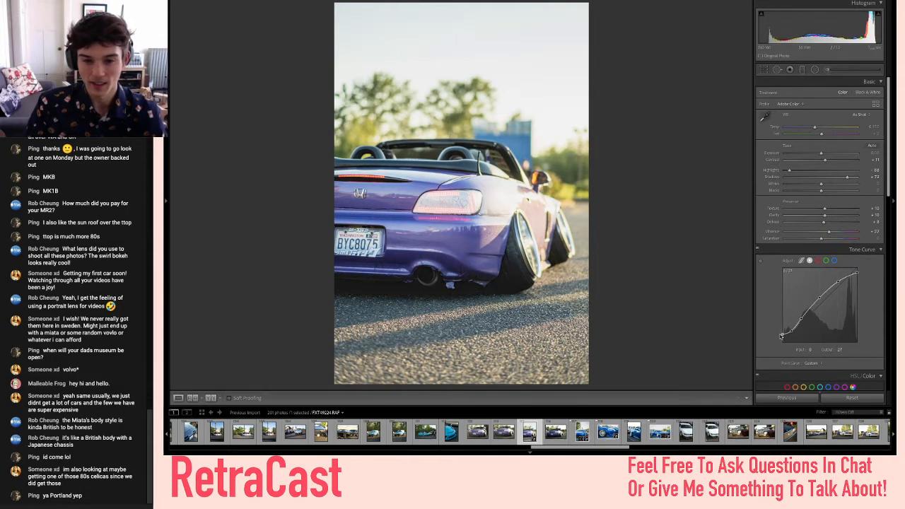
drag(822, 154, 820, 154)
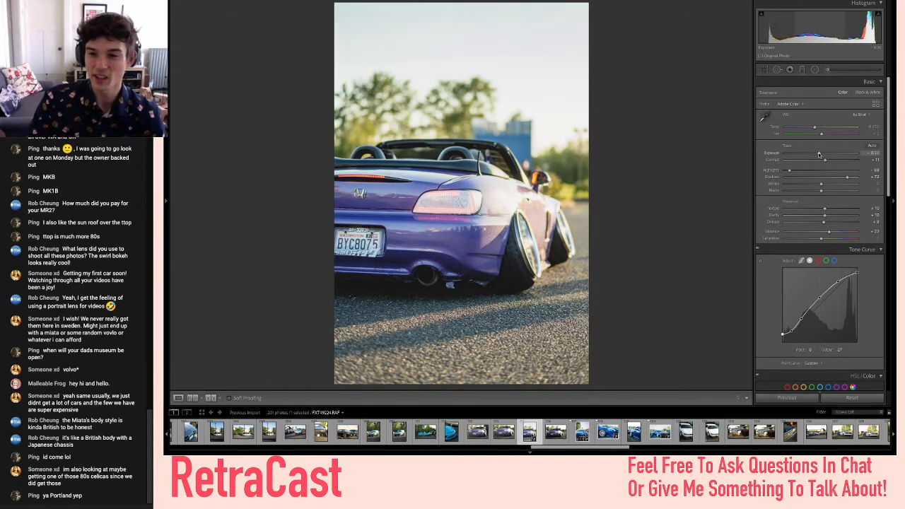
- Straighten the vertical Honda photo to an angle of -1.01 and crop it slightly tighter from the lower-left corner
click(765, 69)
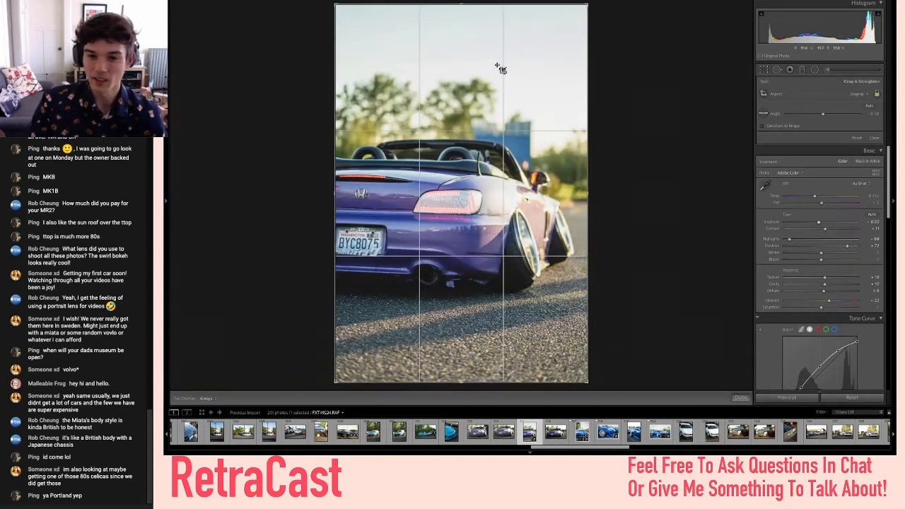
drag(823, 113, 822, 115)
key(Return)
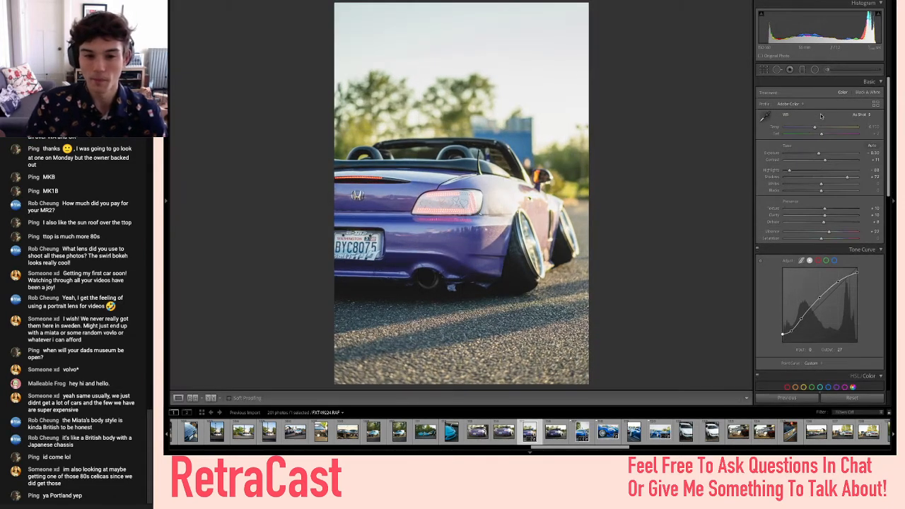
click(767, 70)
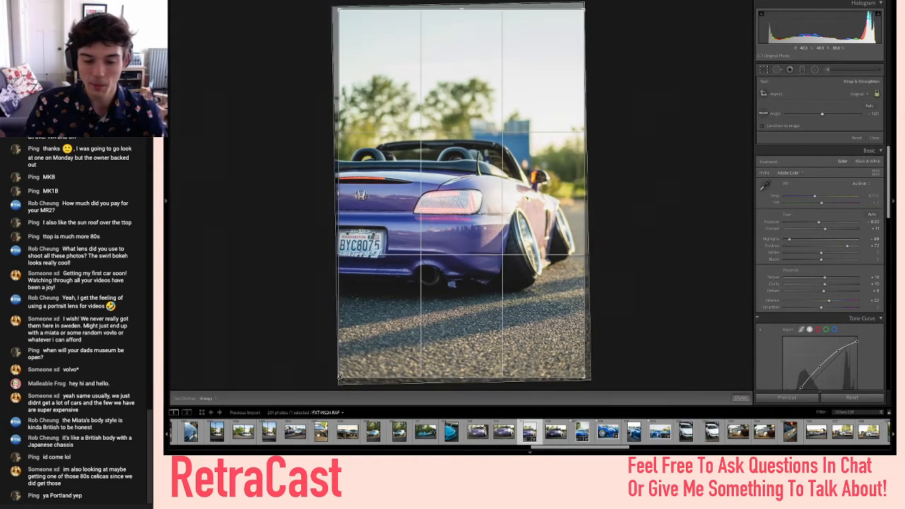
drag(338, 373, 338, 367)
key(Return)
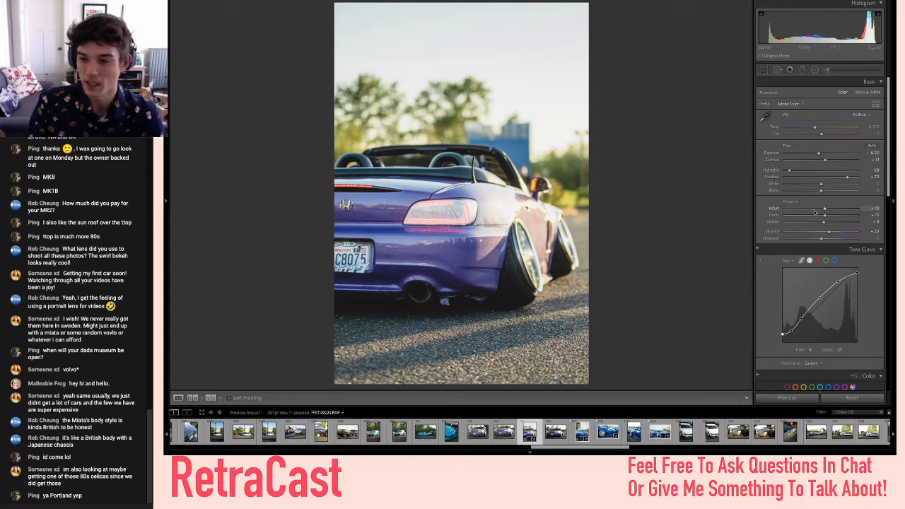
- Add a slight dark post-crop vignette to the vertical Honda photo, using the Highlight Priority style
scroll(799, 237, down, 5)
scroll(799, 238, down, 10)
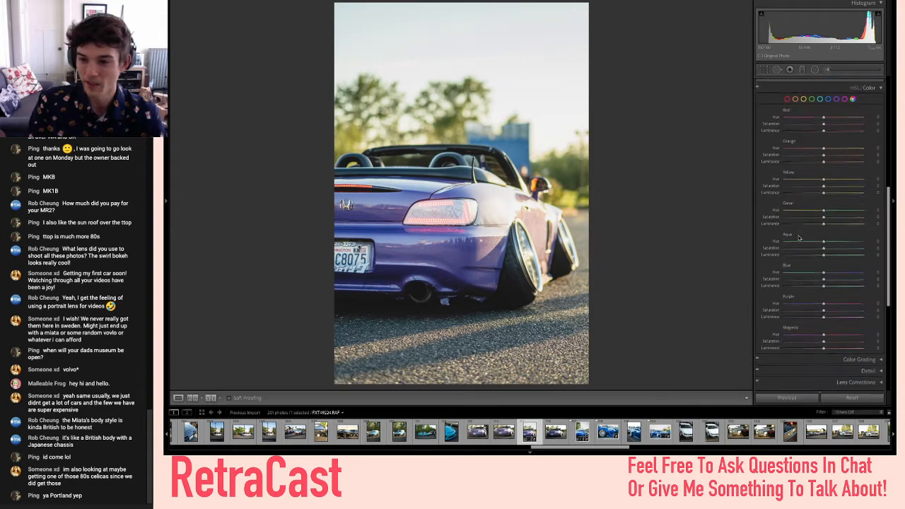
drag(816, 213, 818, 213)
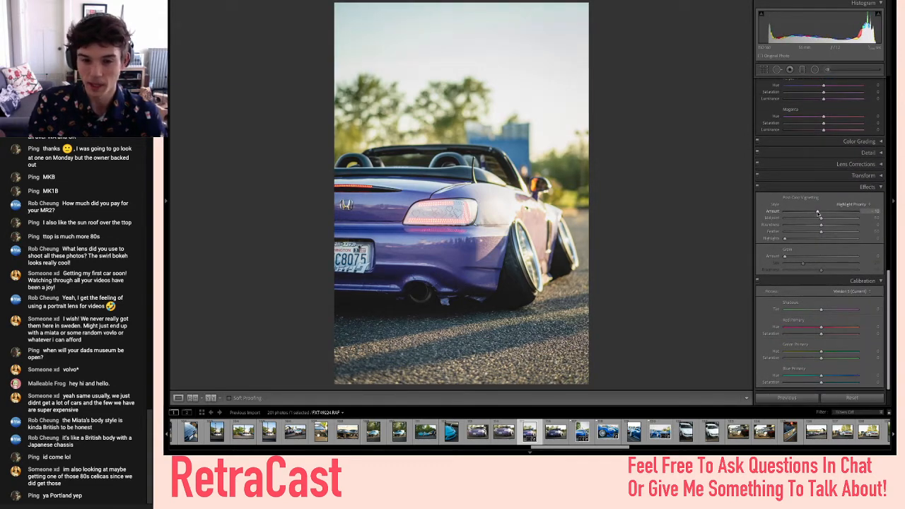
- Flag the edited vertical purple Honda photo as a pick and copy its develop settings
scroll(819, 212, up, 15)
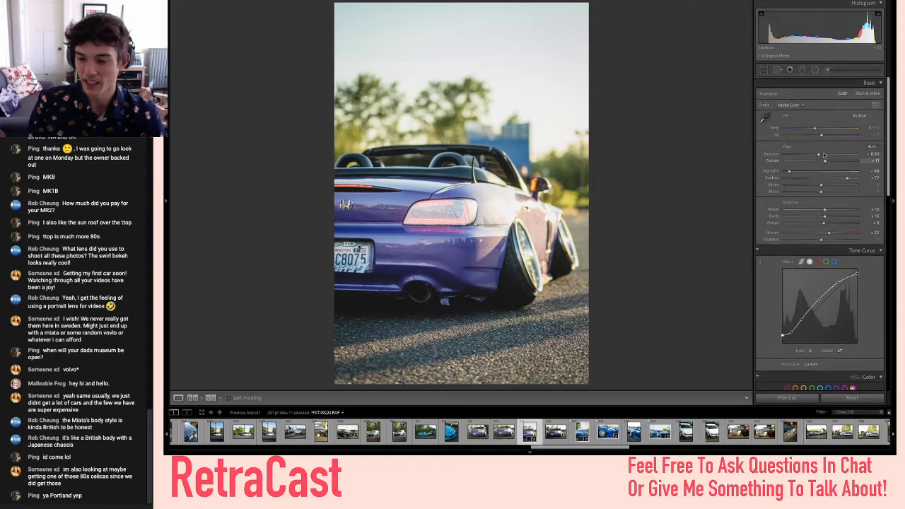
scroll(823, 261, down, 4)
scroll(823, 263, up, 6)
scroll(823, 263, down, 2)
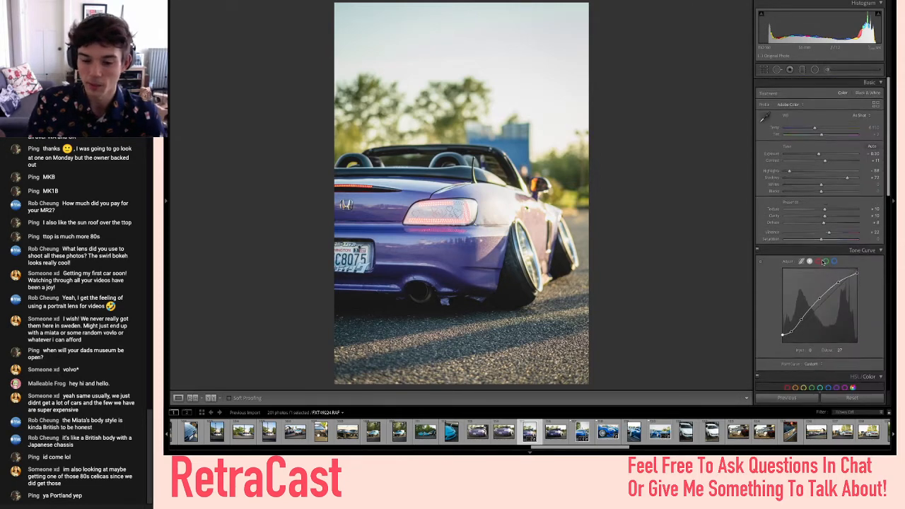
key(p)
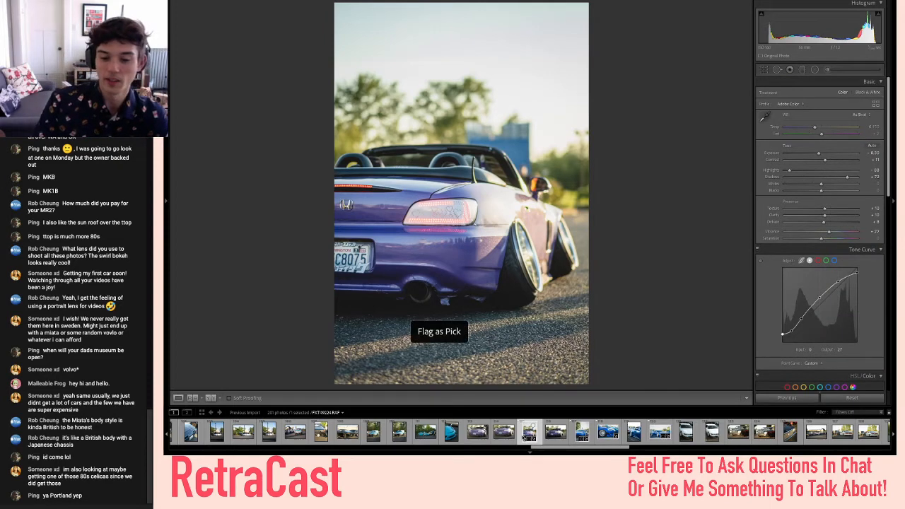
key(super+shift+c)
key(Return)
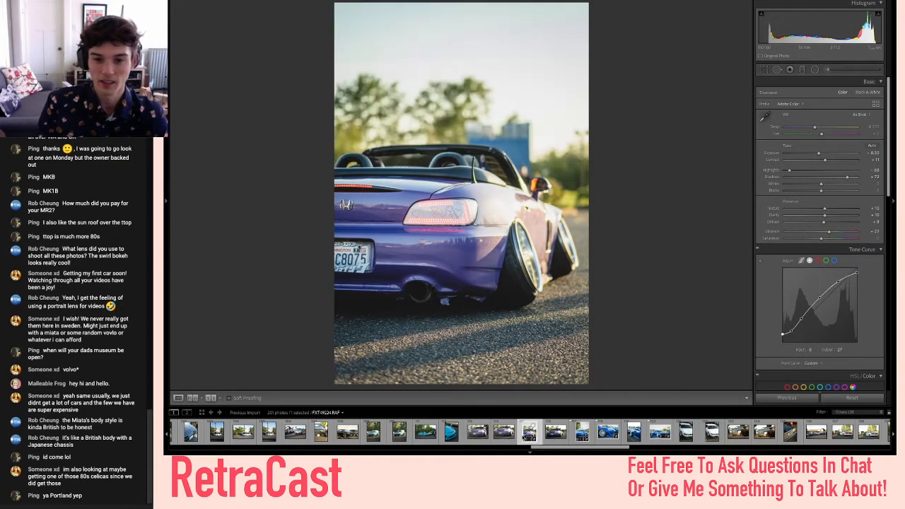
- Review the next purple Honda and blue coupe photos, continuing to the vertical shot of the white car beside the curb
key(Right)
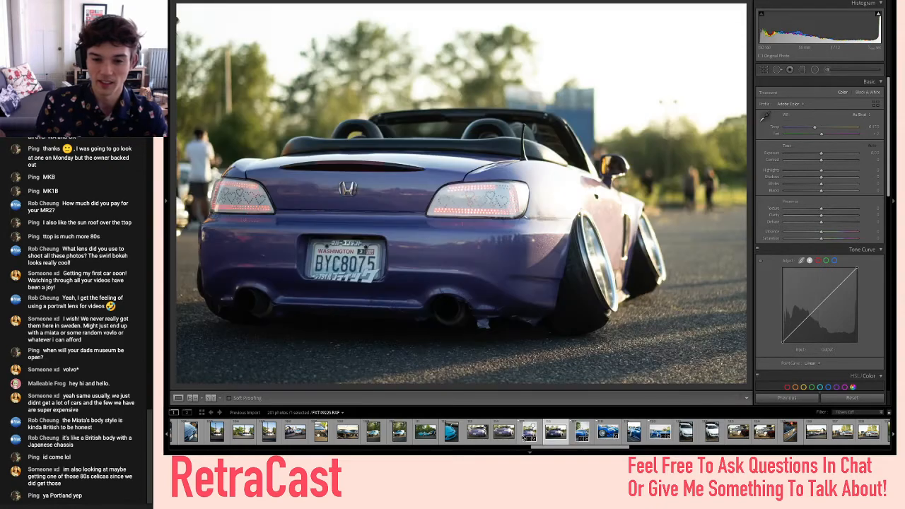
key(Right)
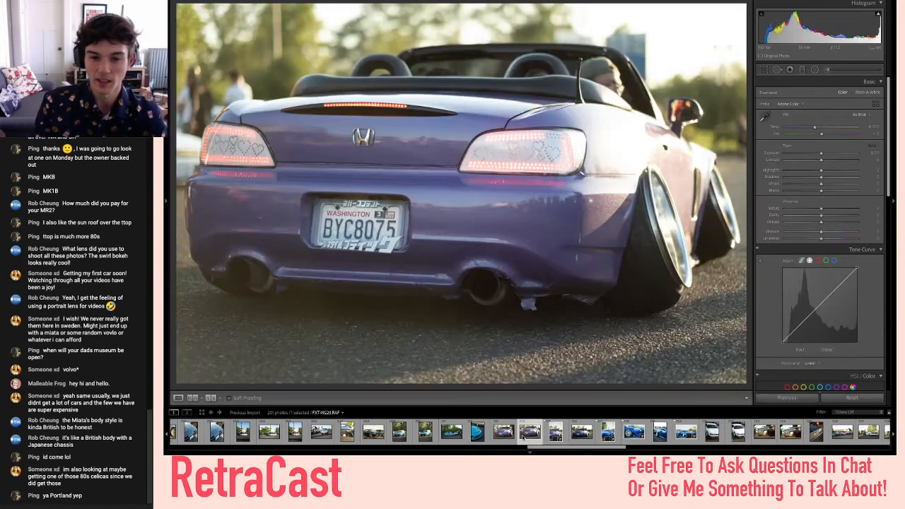
key(Right)
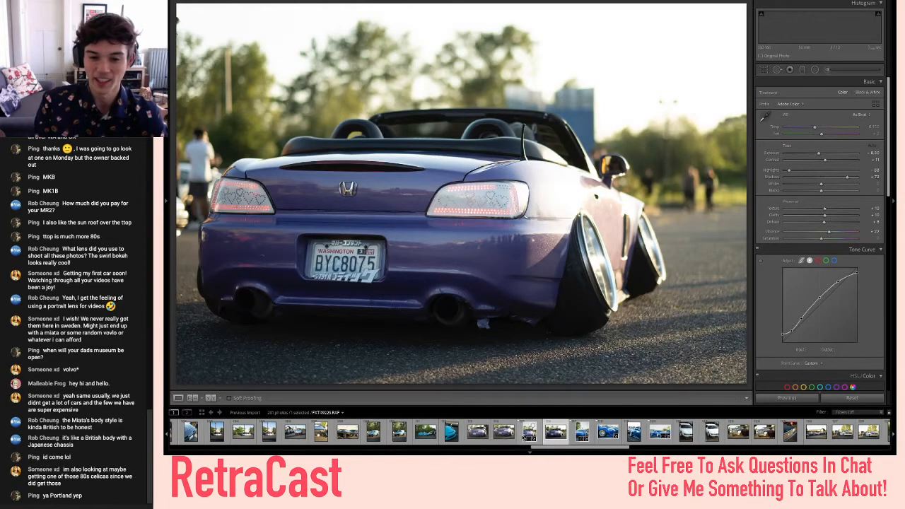
key(Right)
key(Right)
key(Right)
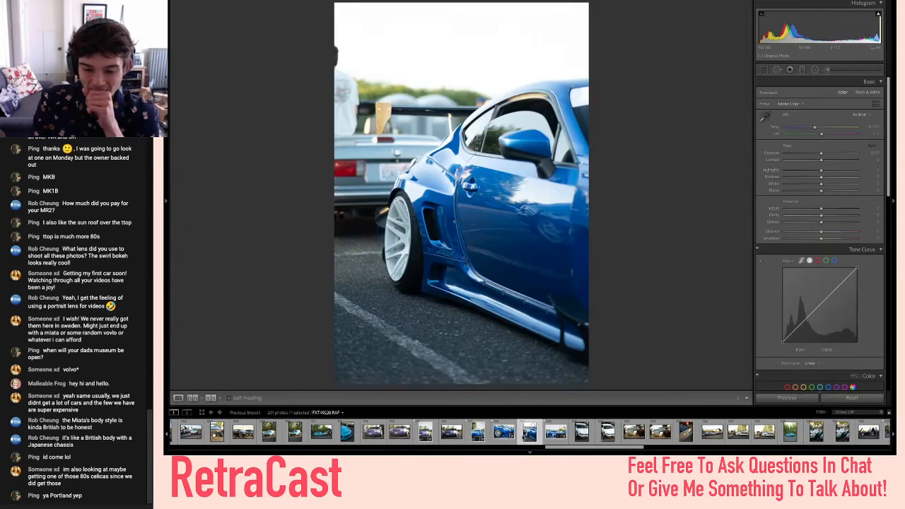
key(Right)
key(Right)
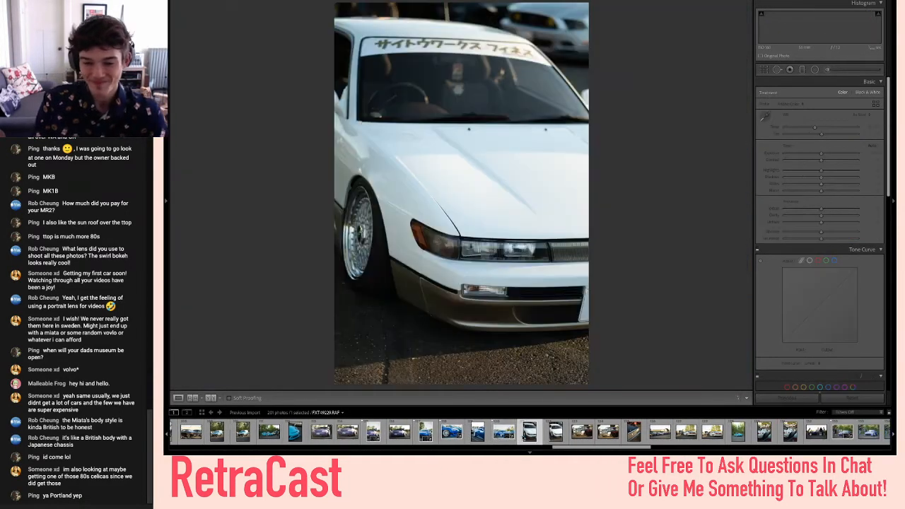
key(Right)
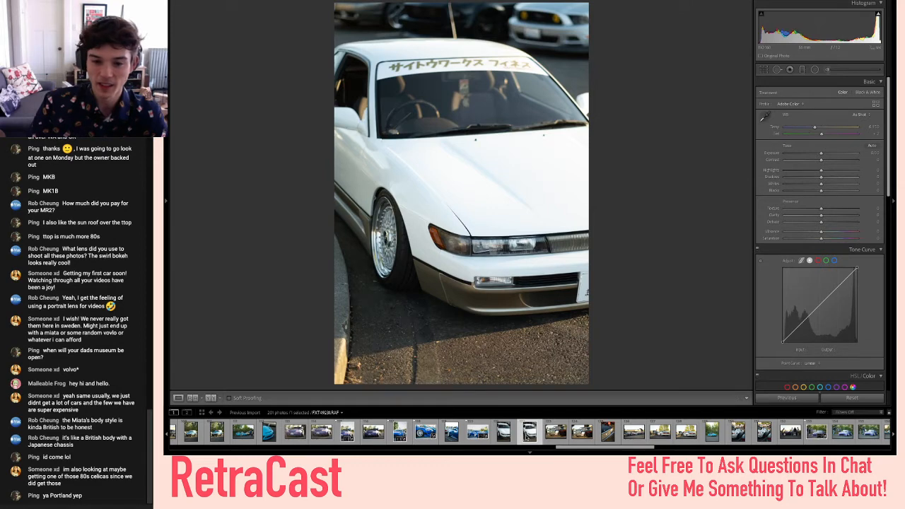
- Set the white car photo's contrast to +14, highlights -92, shadows +86, texture +11, clarity +11 and dehaze +19
click(828, 161)
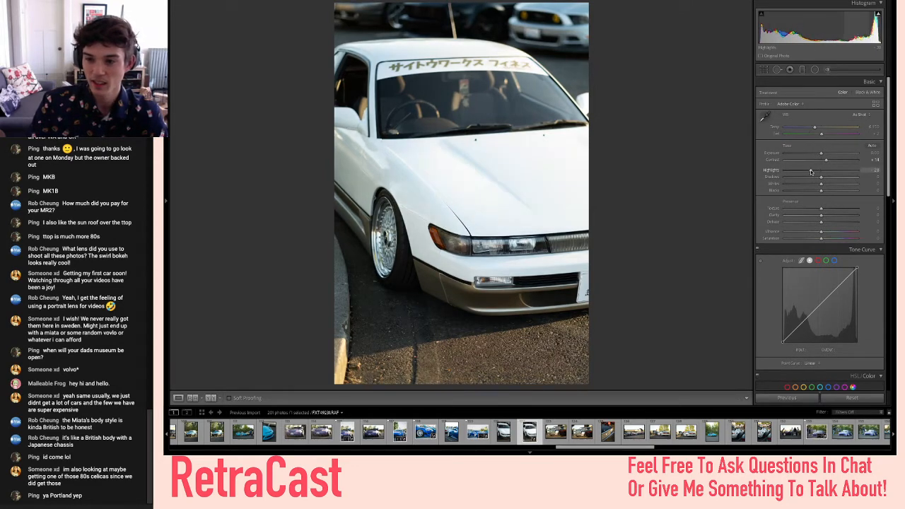
drag(811, 172, 789, 172)
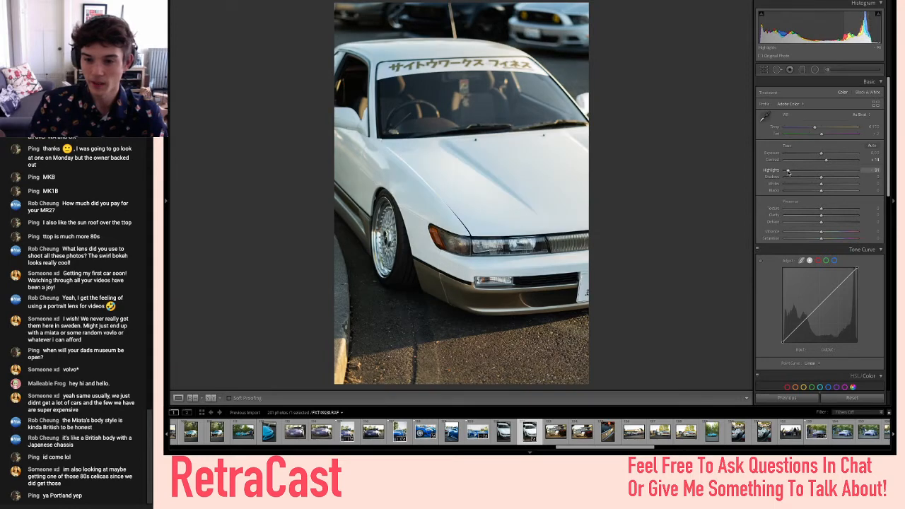
click(846, 178)
drag(847, 177, 853, 177)
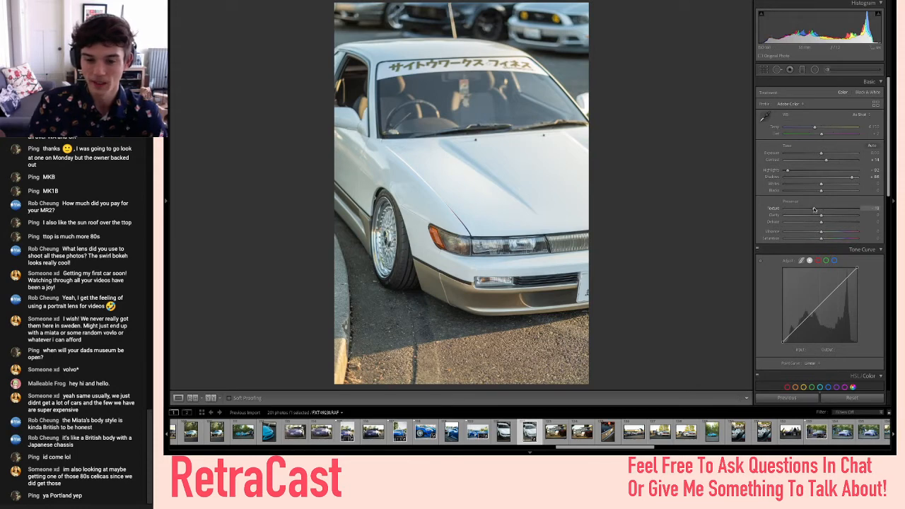
drag(814, 209, 825, 211)
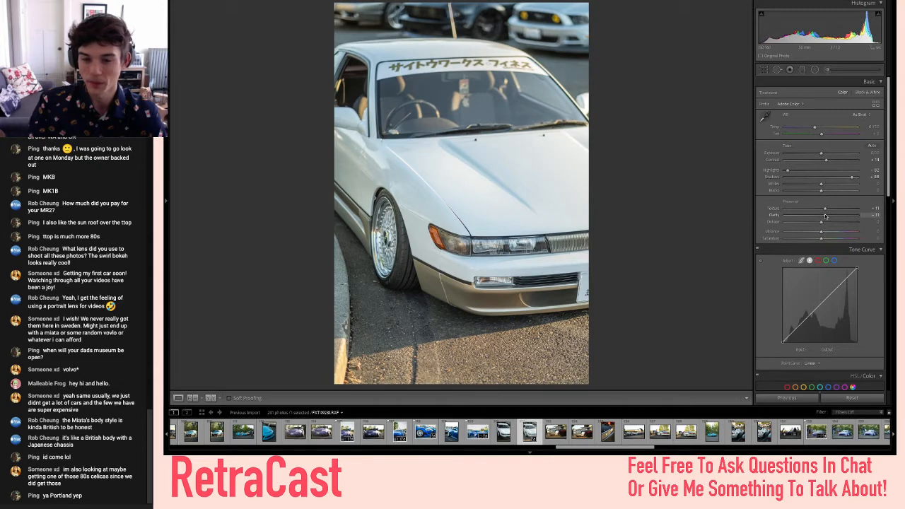
drag(826, 224, 828, 224)
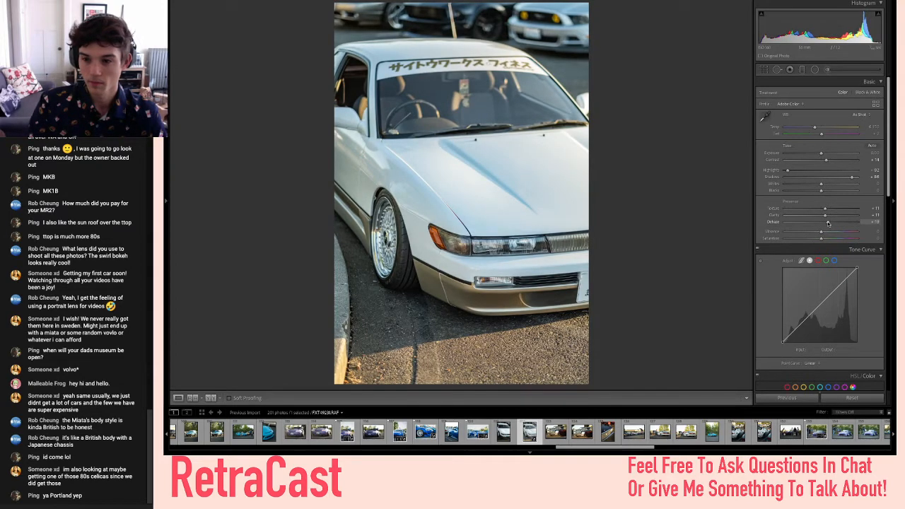
drag(821, 233, 824, 235)
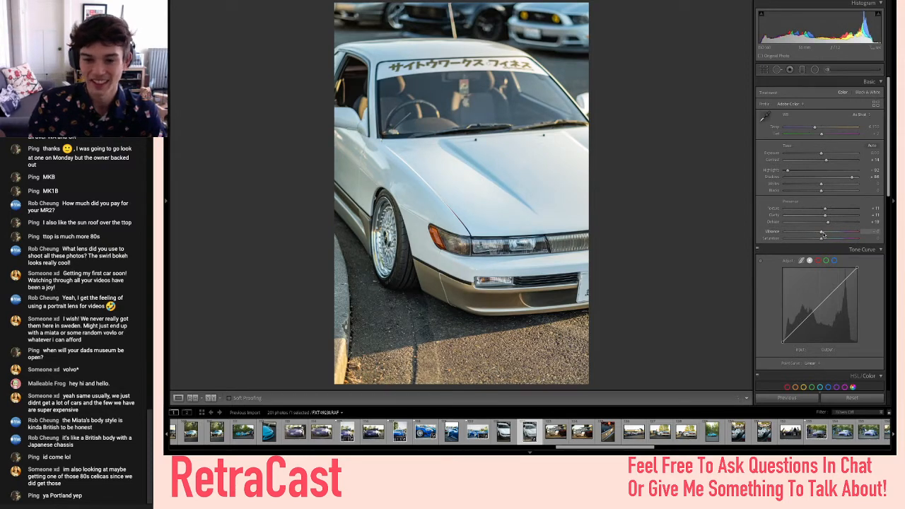
- Shape the white car photo's tone curve with raised midtones, a lowered white end and the black point lifted to about 26
drag(818, 307, 820, 298)
click(839, 281)
drag(858, 269, 857, 273)
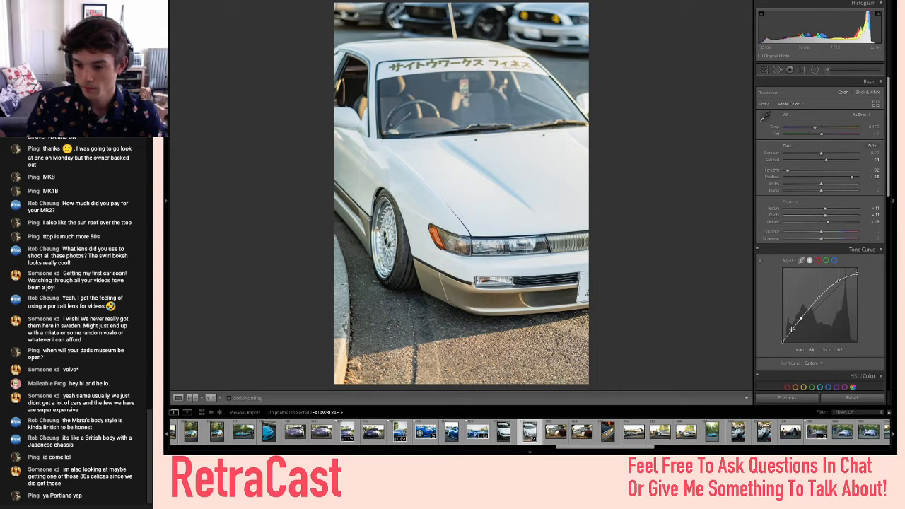
drag(783, 344, 777, 336)
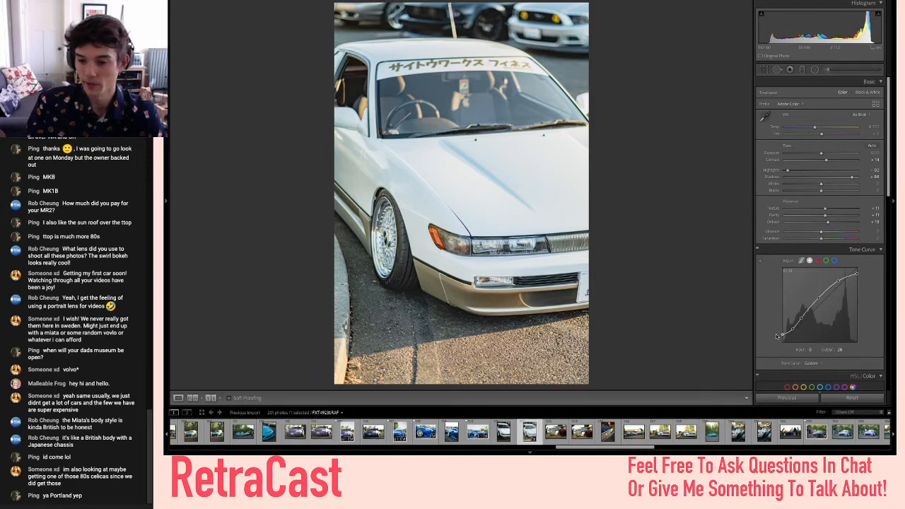
- Crop the white car photo slightly tighter from both lower corners, keeping the original aspect ratio
click(766, 69)
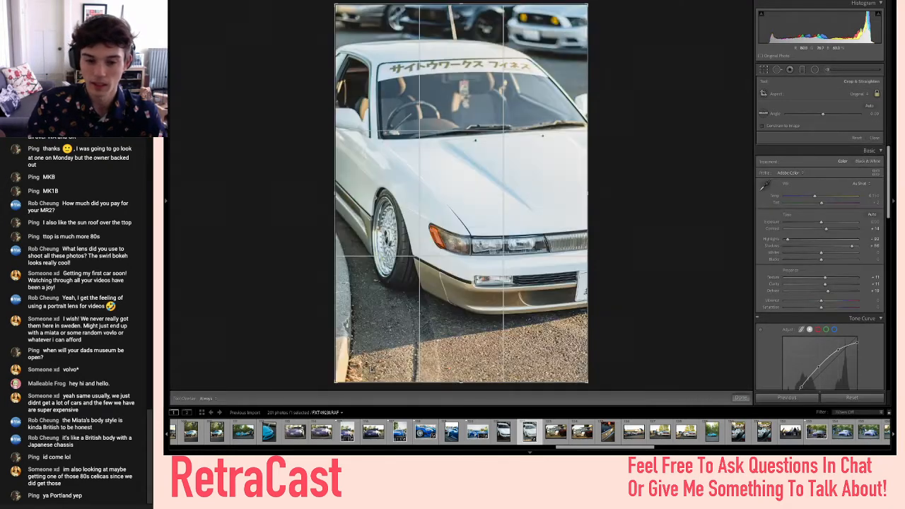
drag(335, 383, 338, 379)
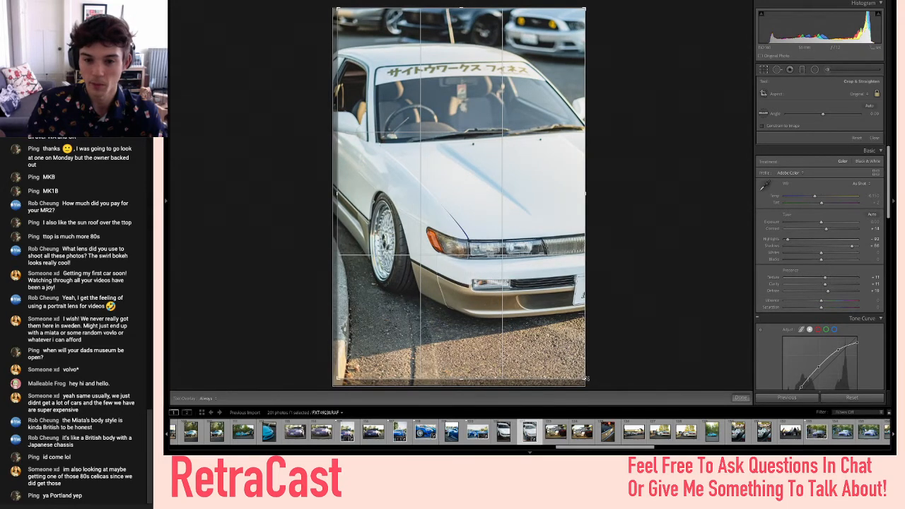
drag(587, 380, 584, 376)
key(Return)
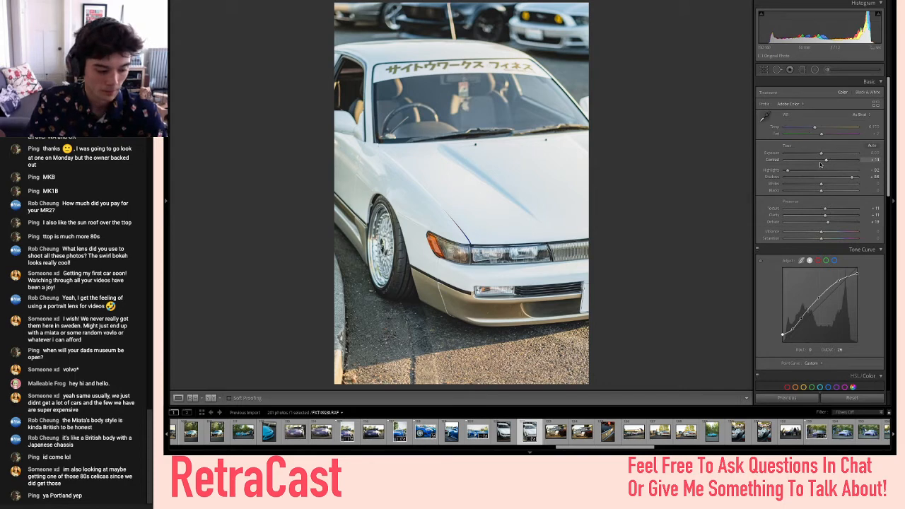
- Add a slight dark post-crop vignette to the white car photo, using the Highlight Priority style
scroll(819, 162, down, 10)
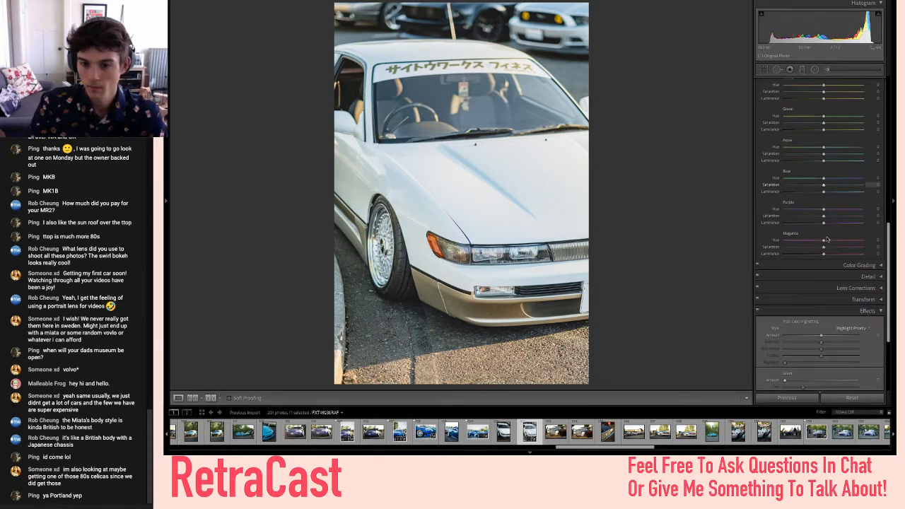
scroll(827, 240, down, 3)
drag(821, 243, 815, 245)
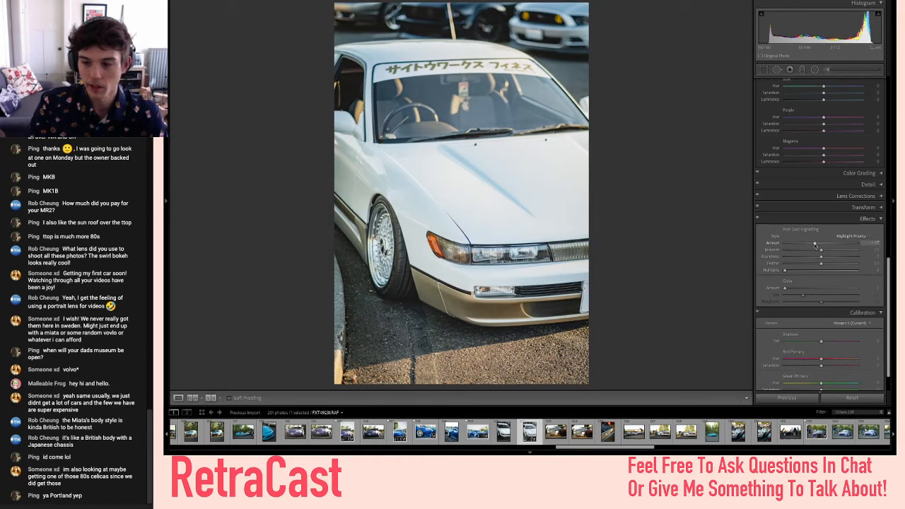
- Compare the white car photo with its unedited version and flag it as a pick
scroll(816, 245, up, 12)
key(backslash)
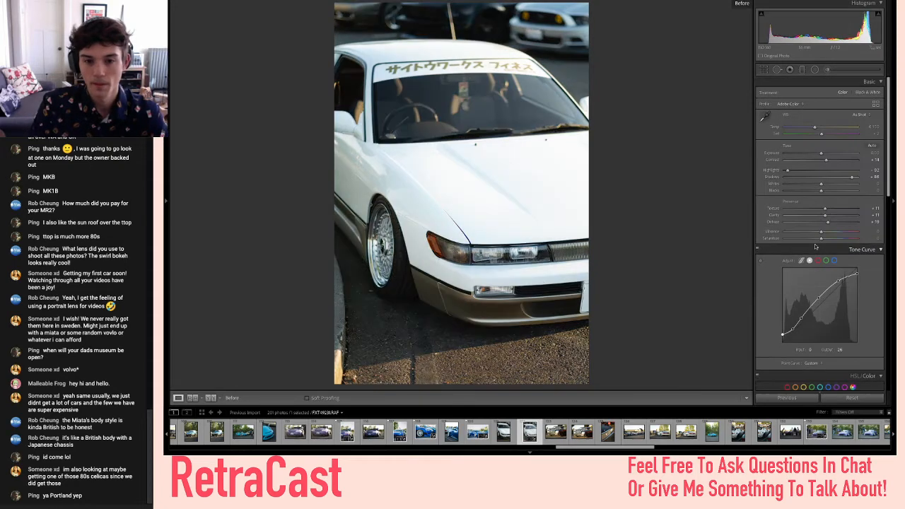
key(backslash)
key(backslash)
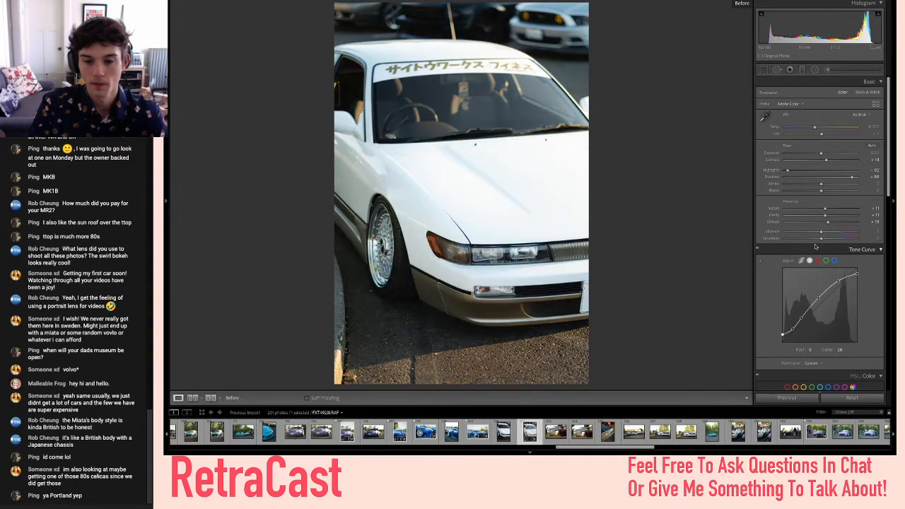
key(backslash)
key(backslash)
key(backslash)
key(p)
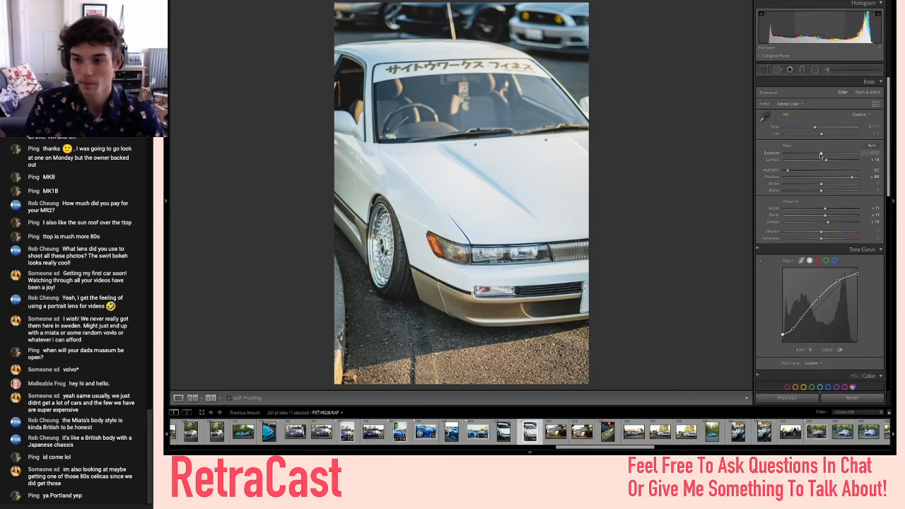
key(p)
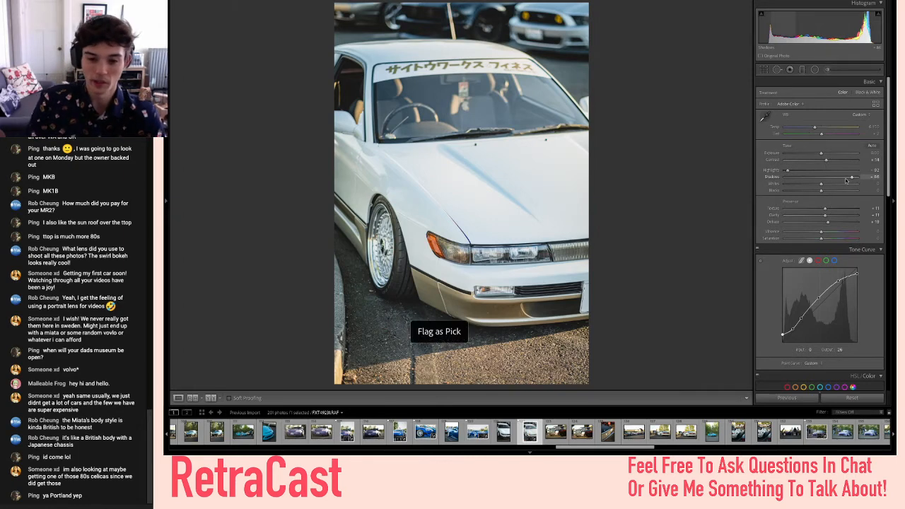
- Review the following car meet photos, from the black classic sedan through to the front view of the purple Honda convertible
key(Right)
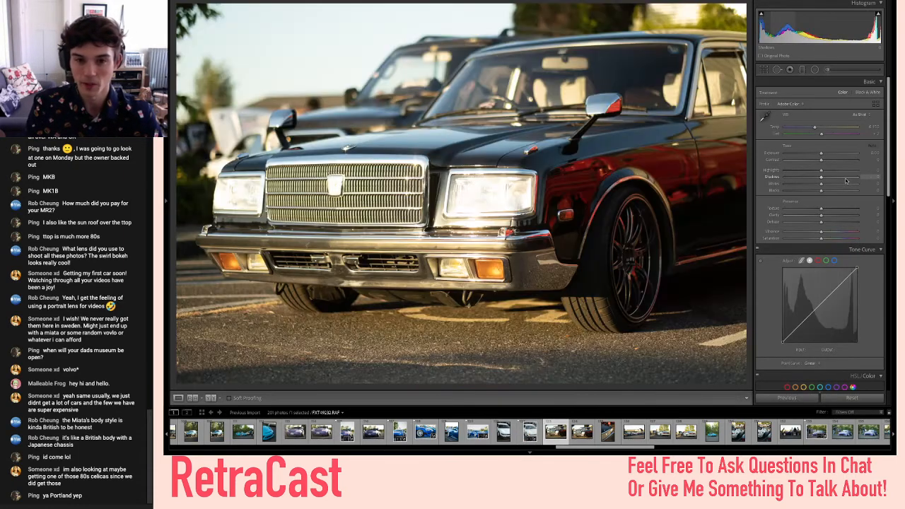
key(Right)
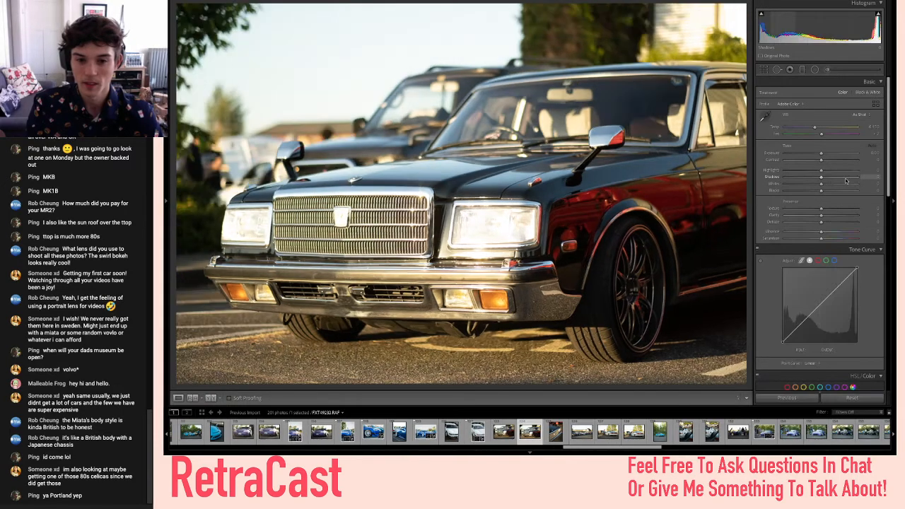
key(Right)
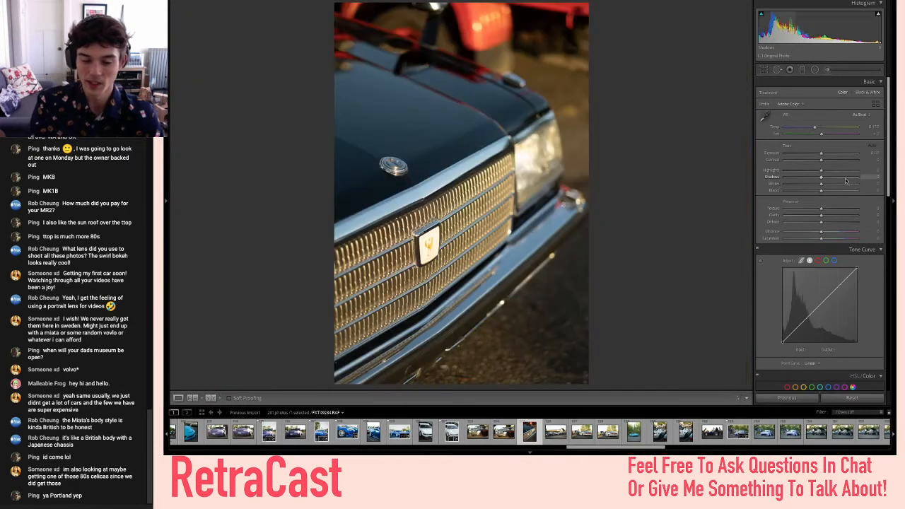
key(Right)
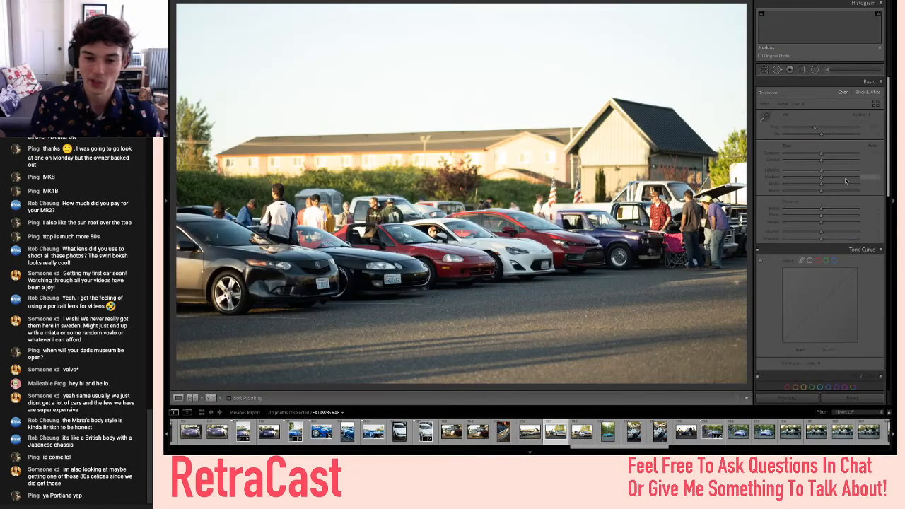
key(Right)
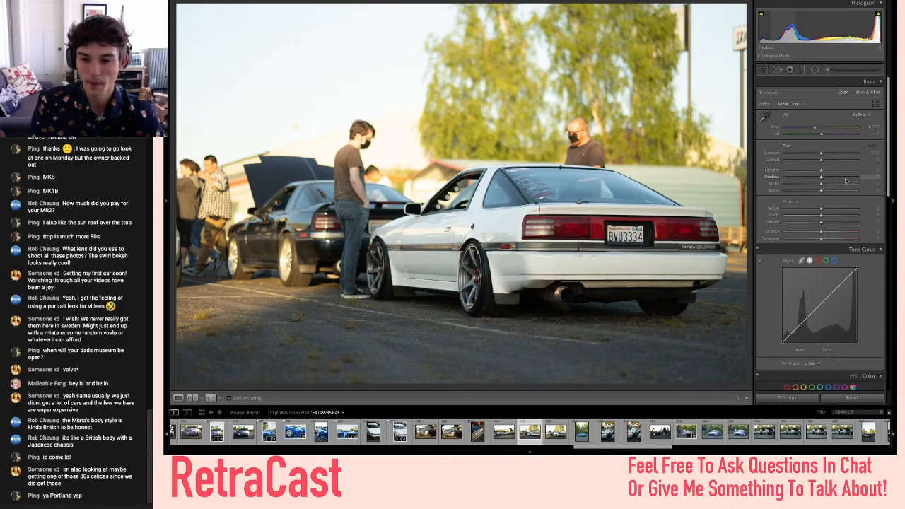
key(Right)
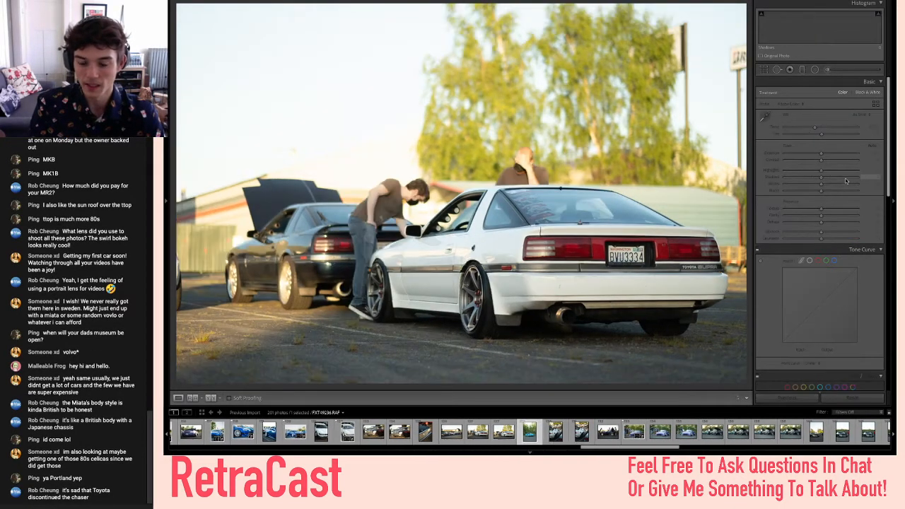
key(Right)
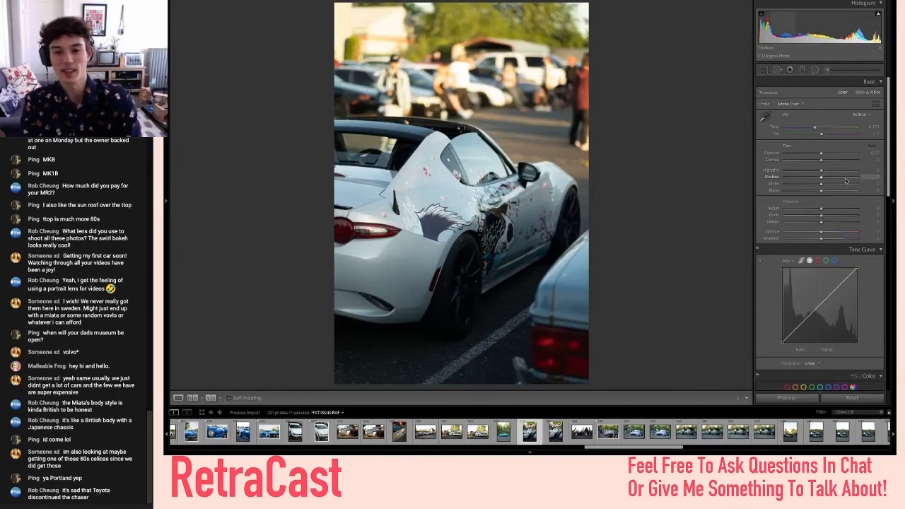
key(Right)
key(Right)
key(Right)
key(Right)
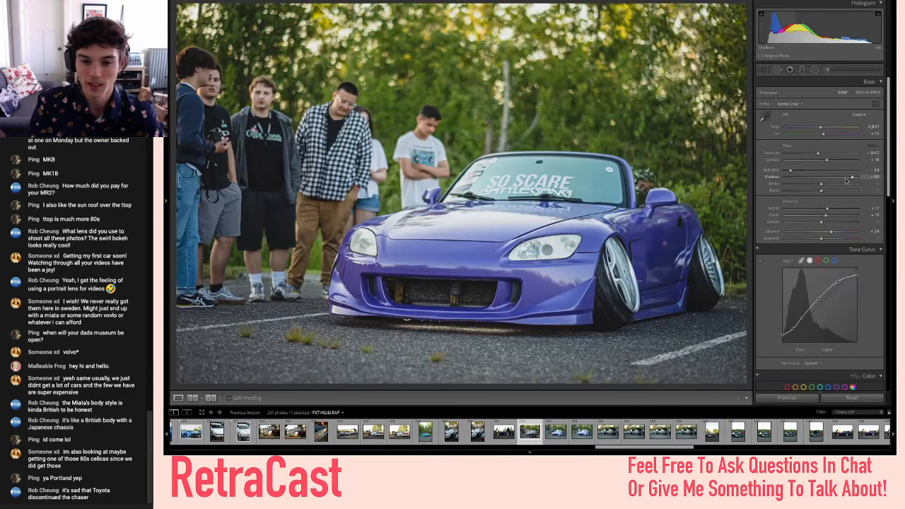
- Review the following car meet photos, from the purple Honda front views through to the blue Beetle shots
key(Right)
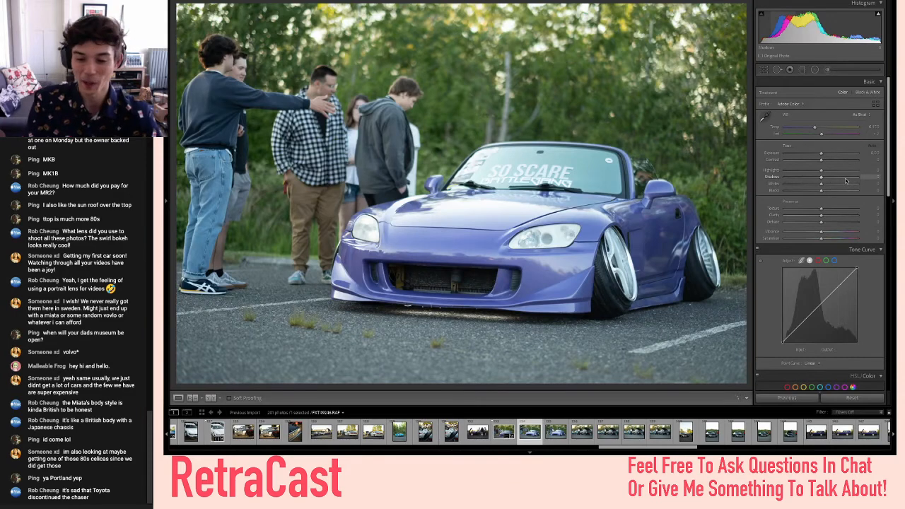
key(Right)
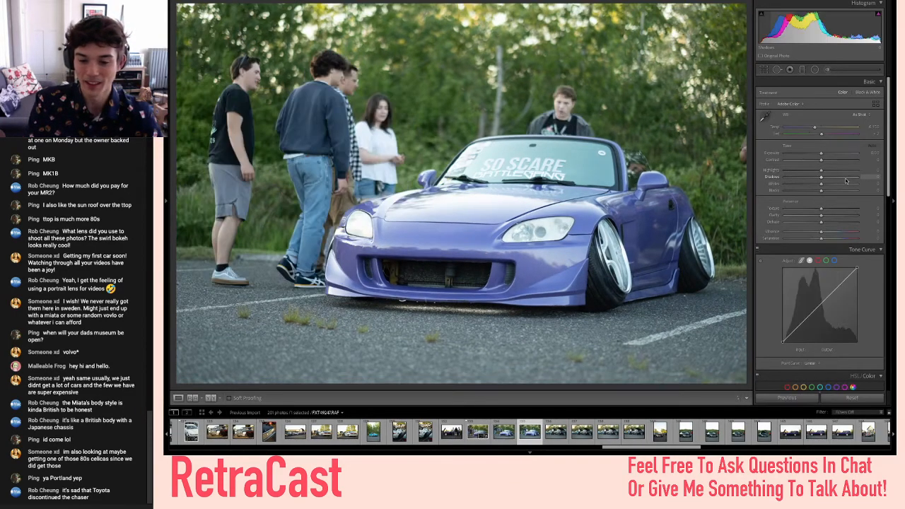
key(Right)
key(Right)
key(Right)
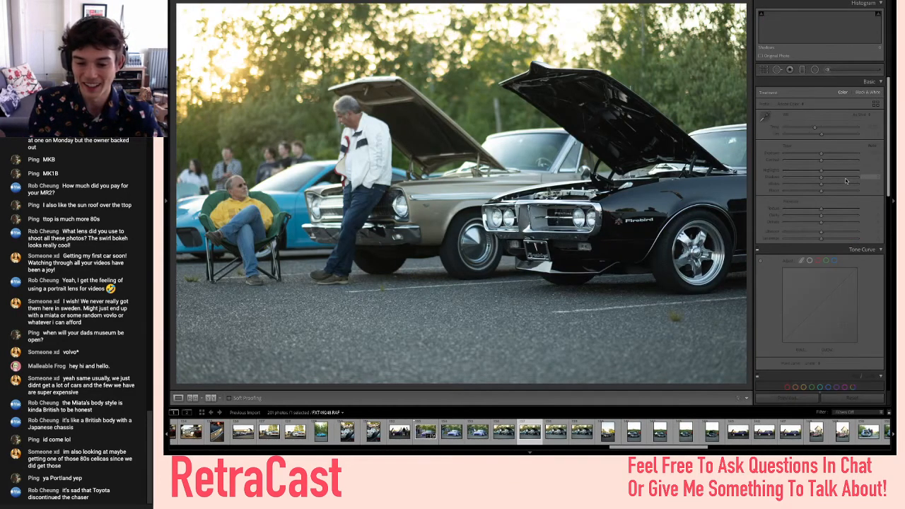
key(Right)
key(Right)
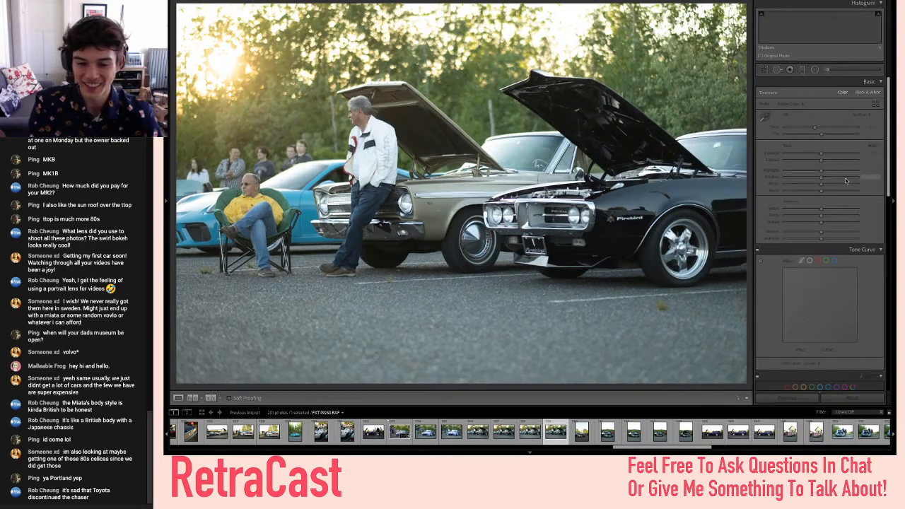
key(Right)
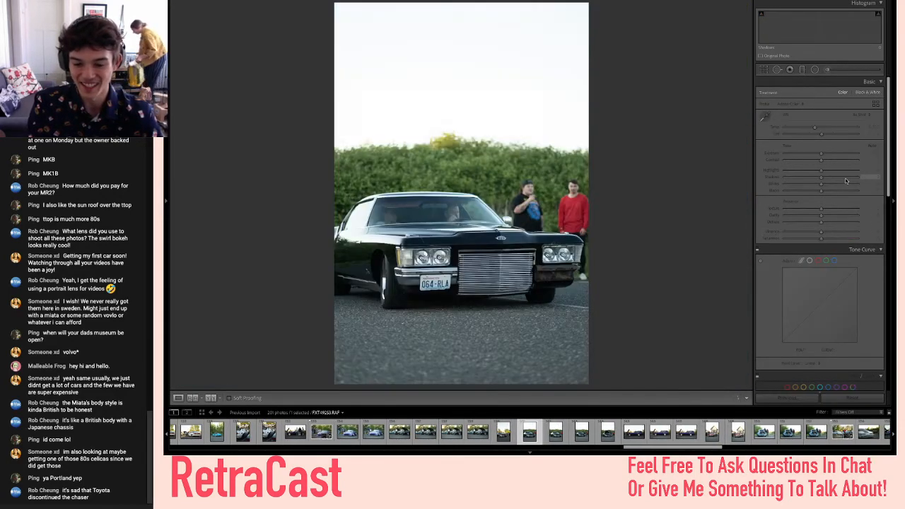
key(Right)
key(Right)
key(Right)
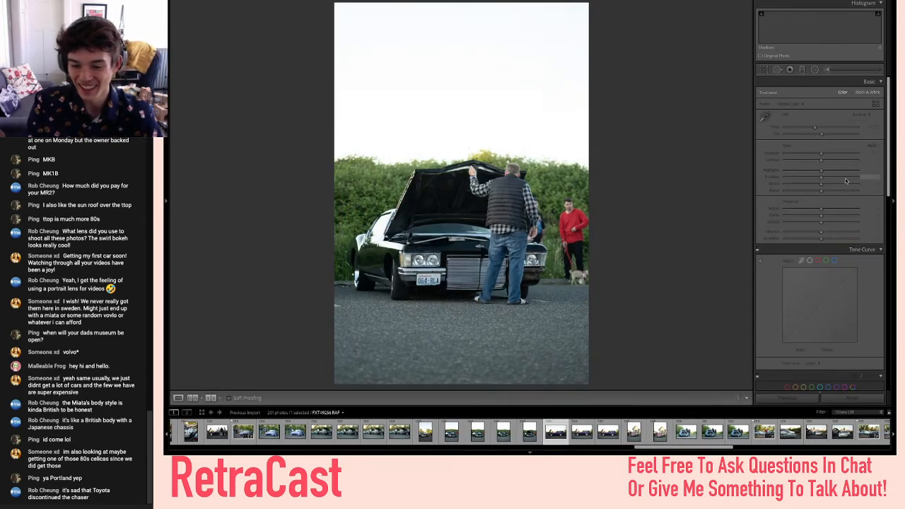
key(Right)
key(Right)
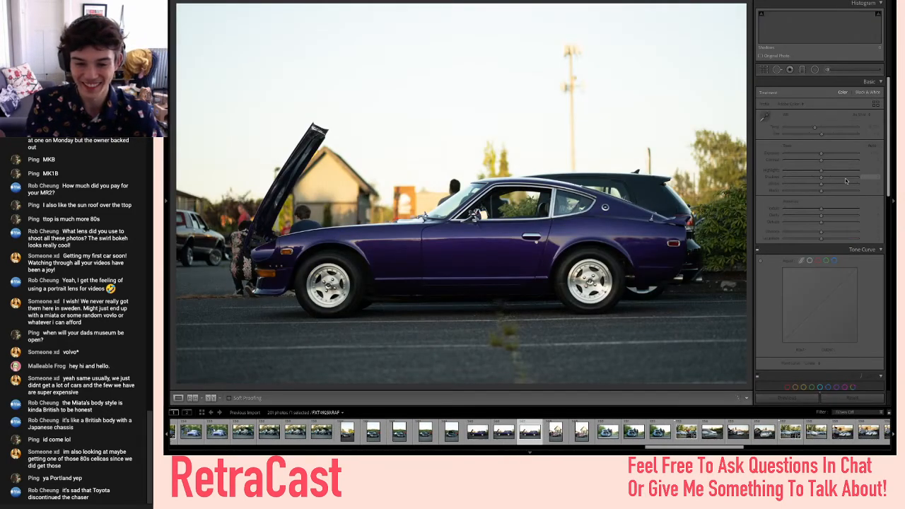
key(Right)
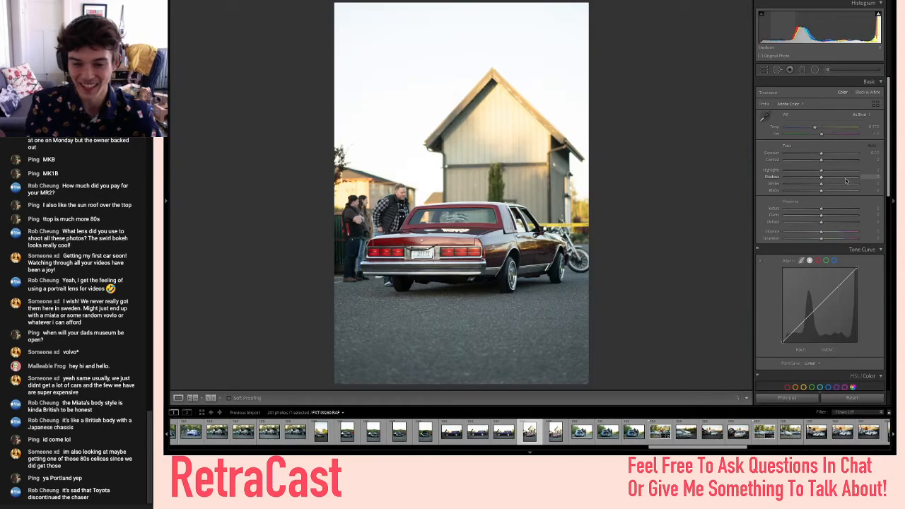
key(Right)
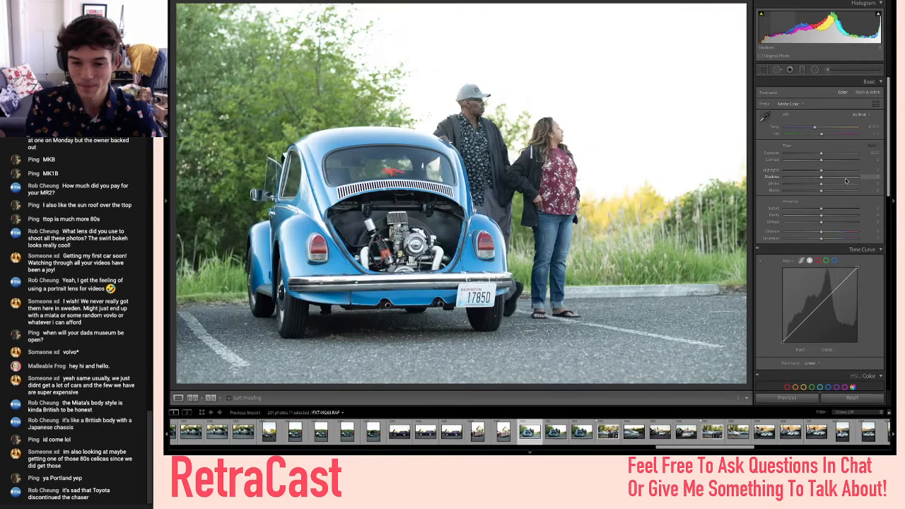
- Choose the third blue Beetle shot and set its exposure to +0.25, contrast +22 and shadows +58, with lowered highlights and slight texture, clarity and dehaze
key(Right)
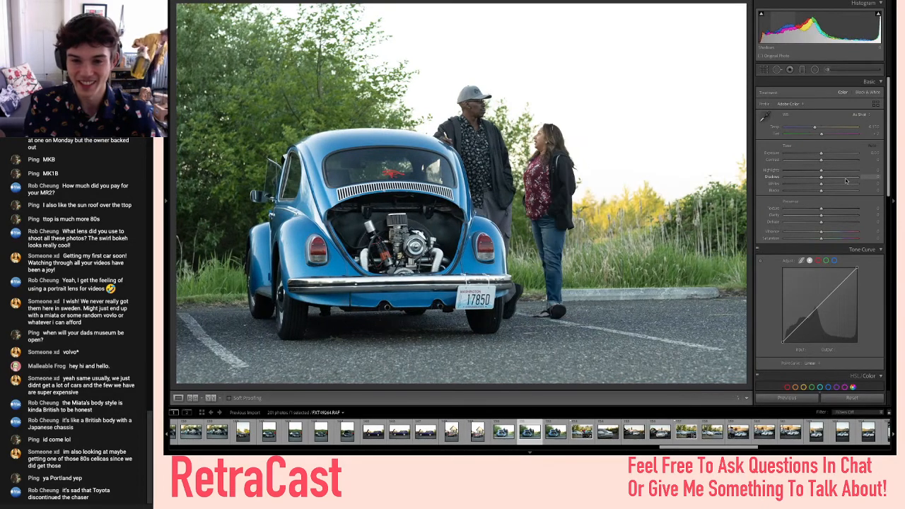
key(Right)
key(Left)
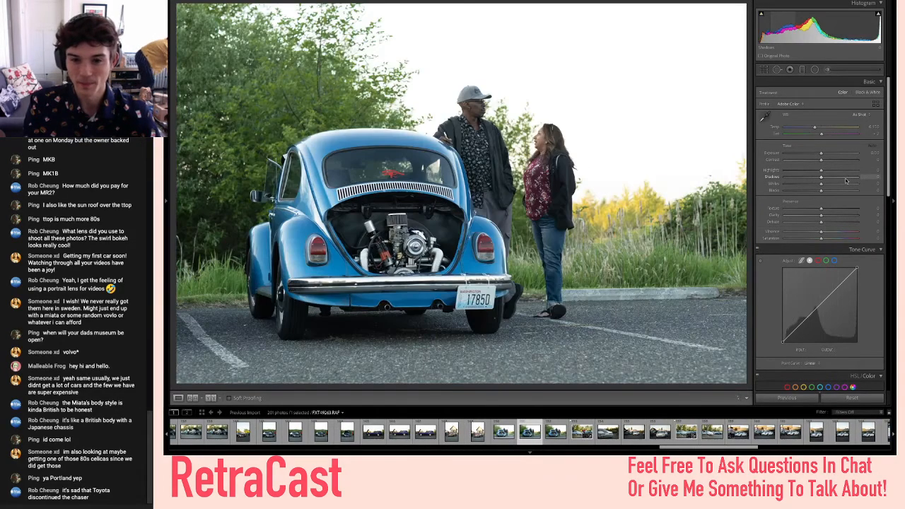
key(Right)
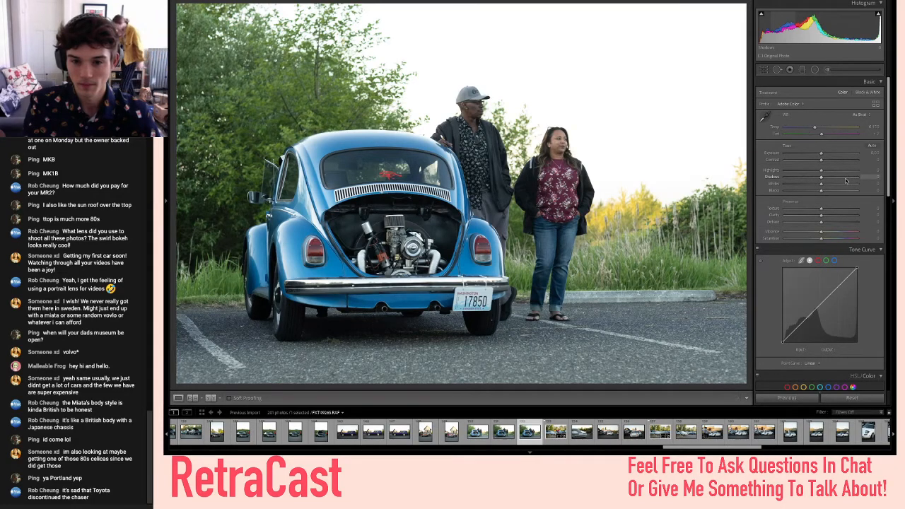
key(Left)
key(Right)
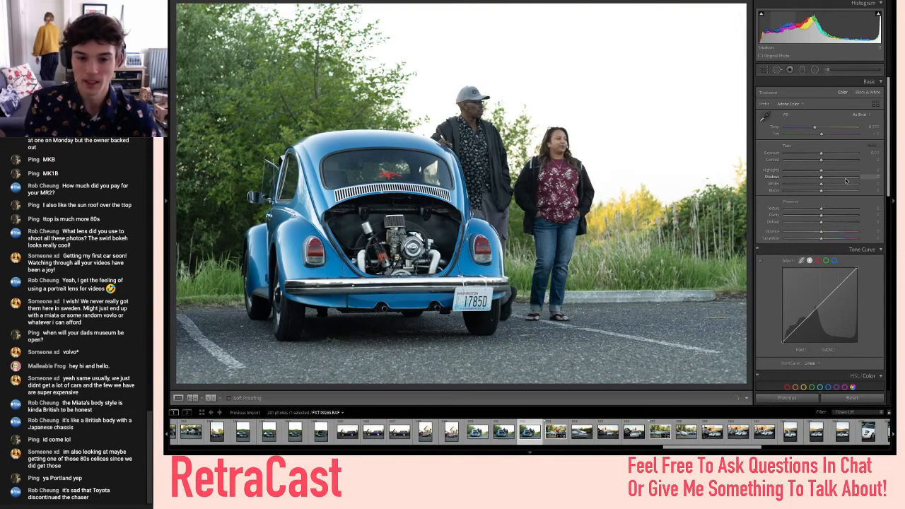
drag(819, 158, 826, 225)
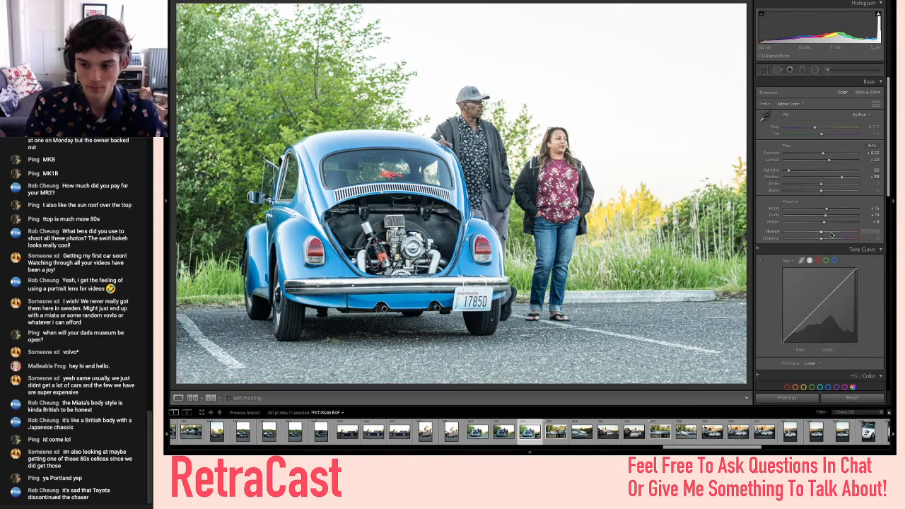
- Shape the Beetle photo's tone curve with lifted midtones and highlights, the white point lowered to 232 and the black point raised to 26
click(820, 307)
drag(820, 307, 820, 300)
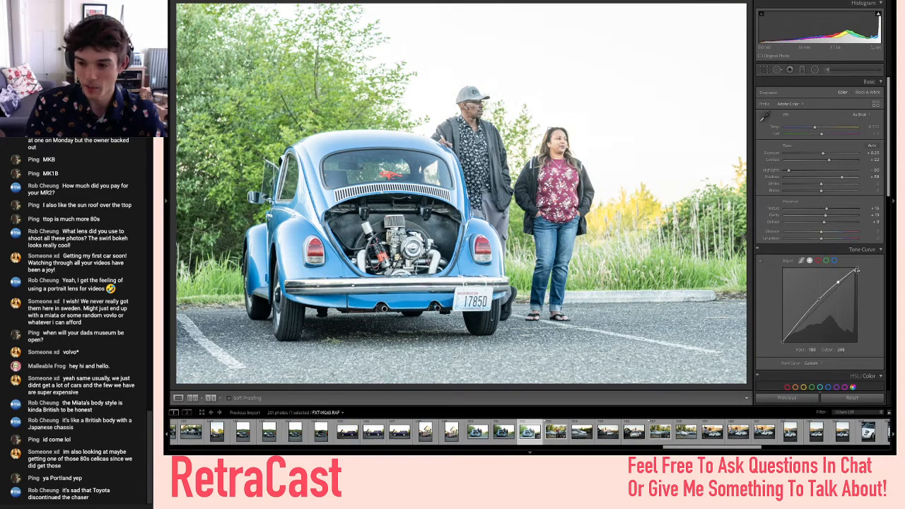
drag(857, 269, 866, 274)
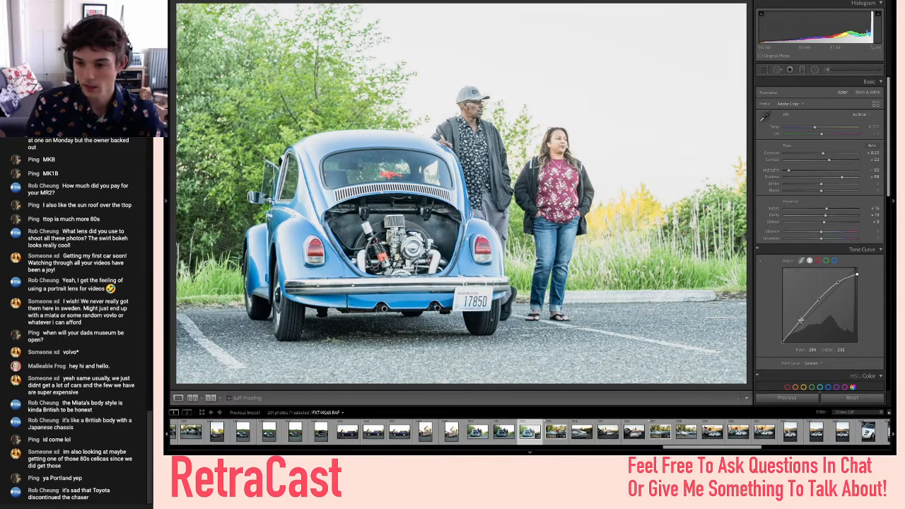
click(802, 319)
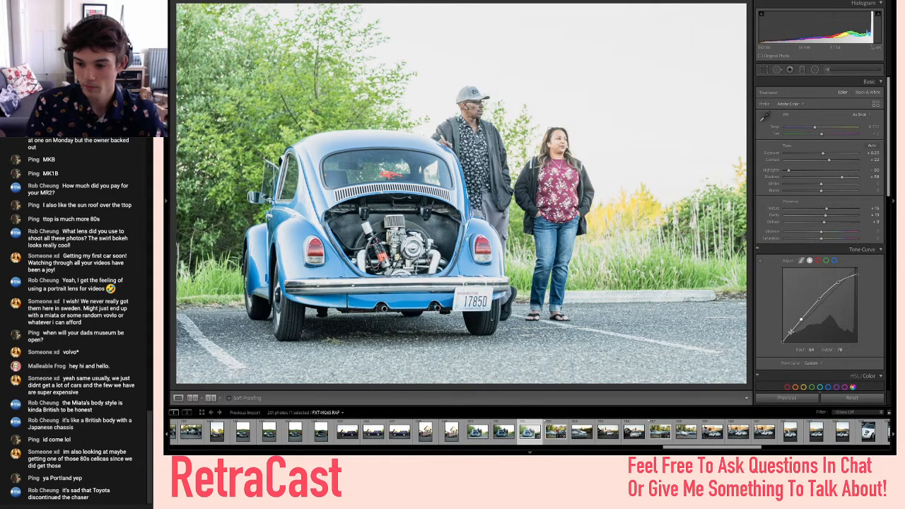
click(790, 331)
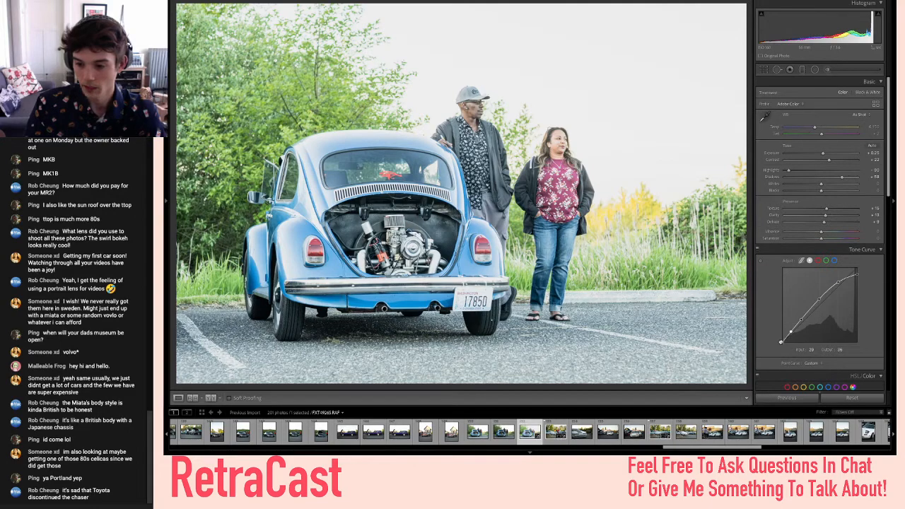
drag(782, 344, 781, 337)
- Lower the Beetle photo's exposure to about -0.4, highlights to -100 and shadows to +39, checking against the unedited version
drag(822, 153, 820, 154)
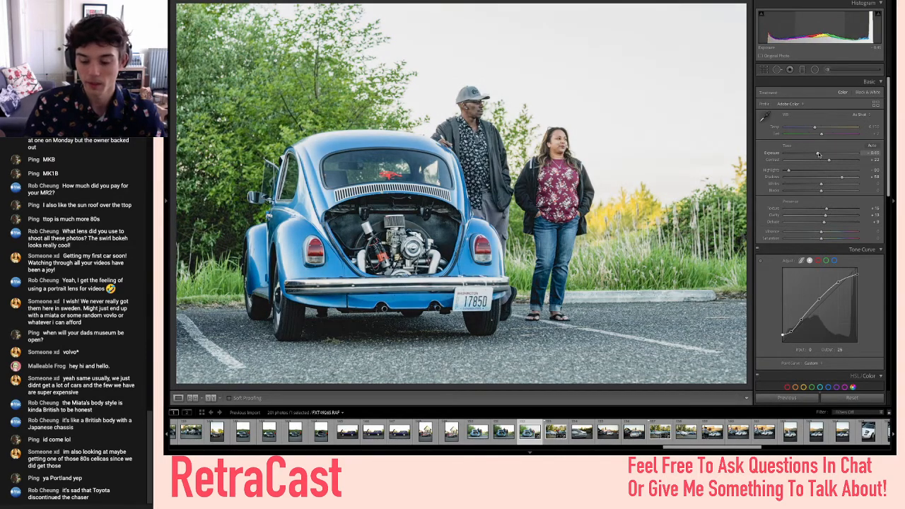
key(backslash)
key(backslash)
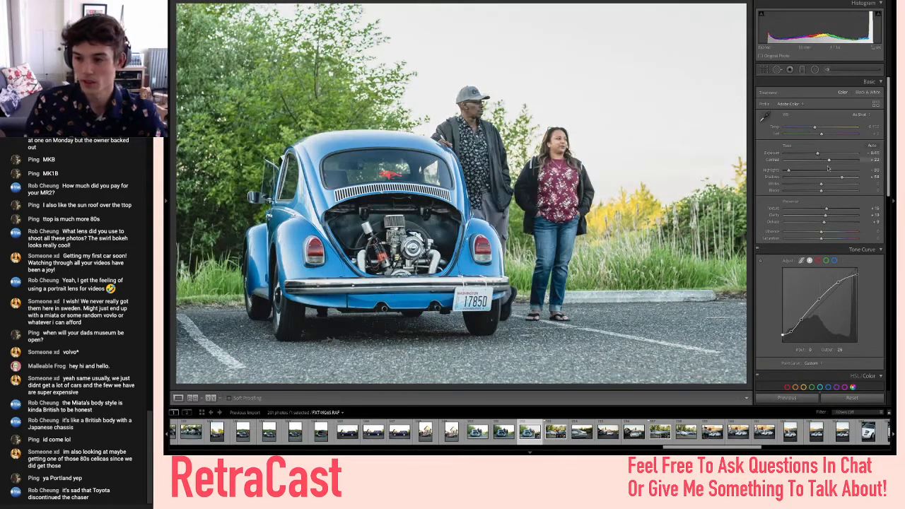
click(829, 177)
drag(829, 178, 784, 172)
key(backslash)
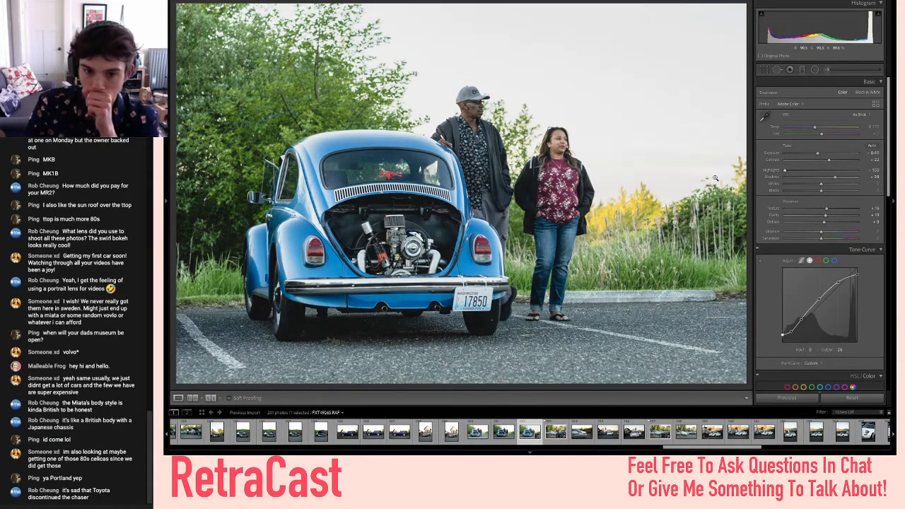
key(p)
key(backslash)
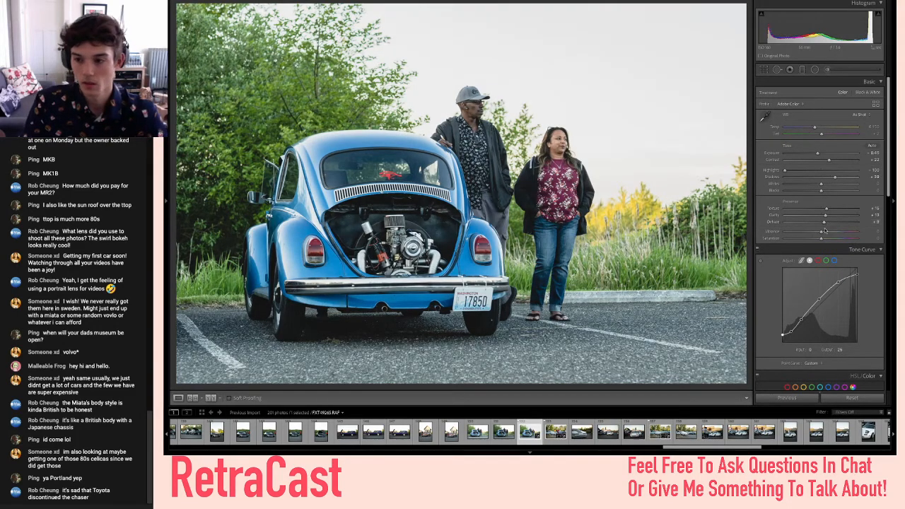
- Set the Beetle photo's vibrance to +20 and compare it with the unedited version
drag(826, 230, 829, 234)
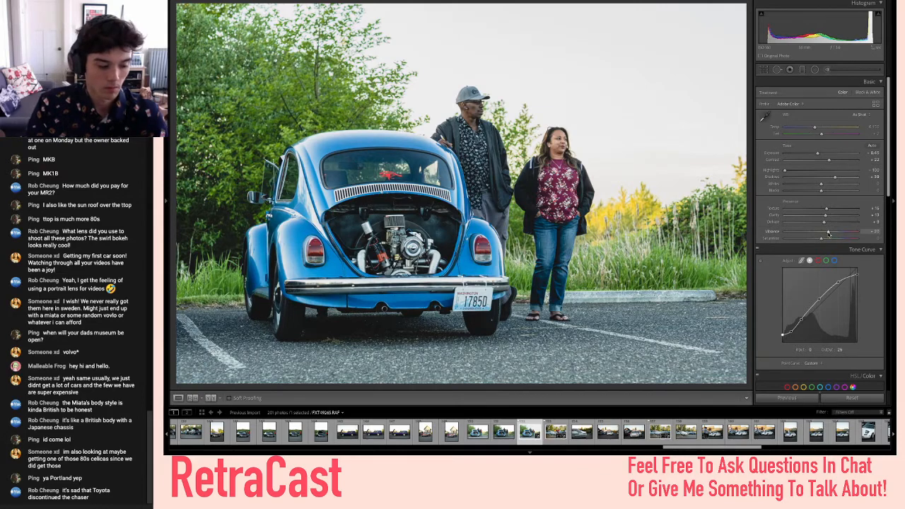
key(backslash)
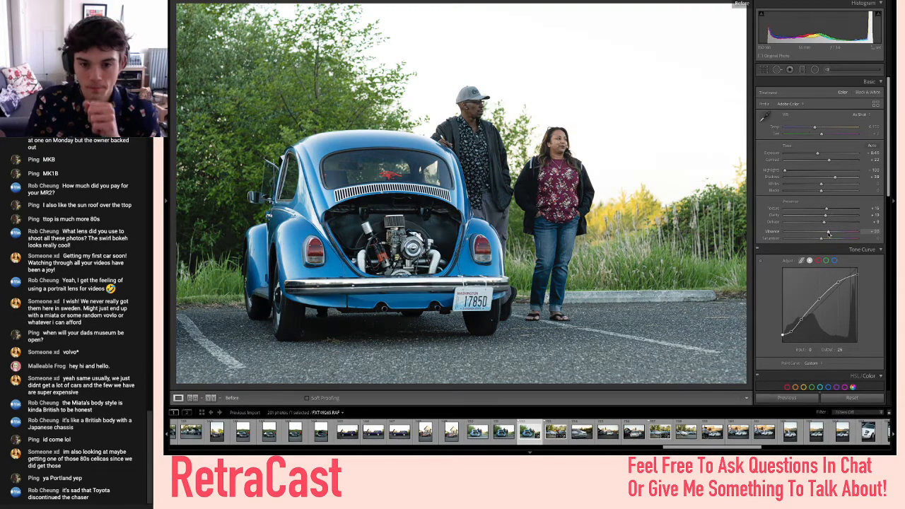
key(backslash)
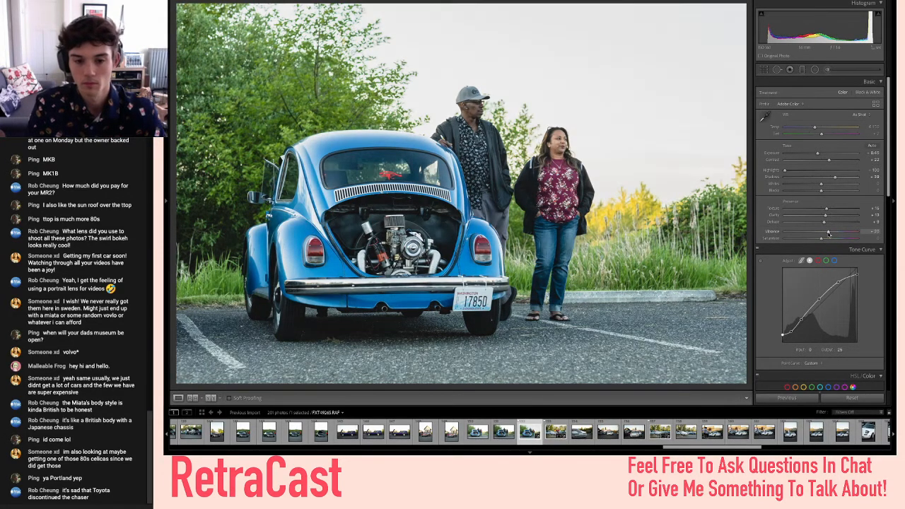
- Add a slight dark post-crop vignette of about -9 to the Beetle photo, using the Highlight Priority style
scroll(826, 247, down, 6)
scroll(822, 269, down, 2)
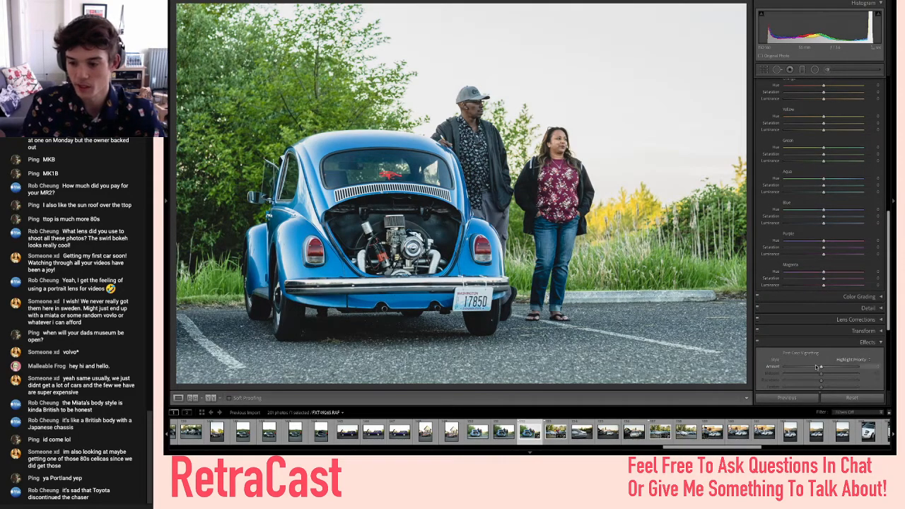
drag(821, 367, 819, 368)
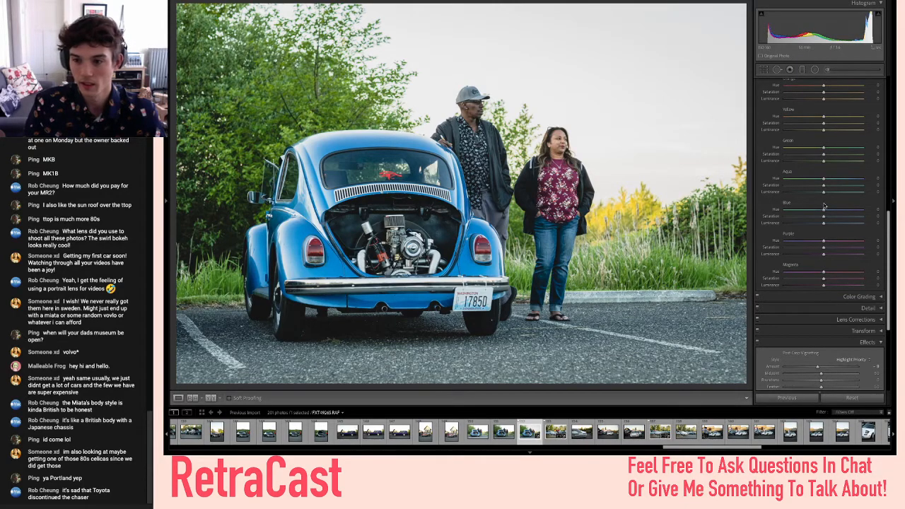
- Raise the blue saturation of the Beetle photo to about +28 and compare it with the unedited version
scroll(825, 206, up, 4)
scroll(831, 233, down, 3)
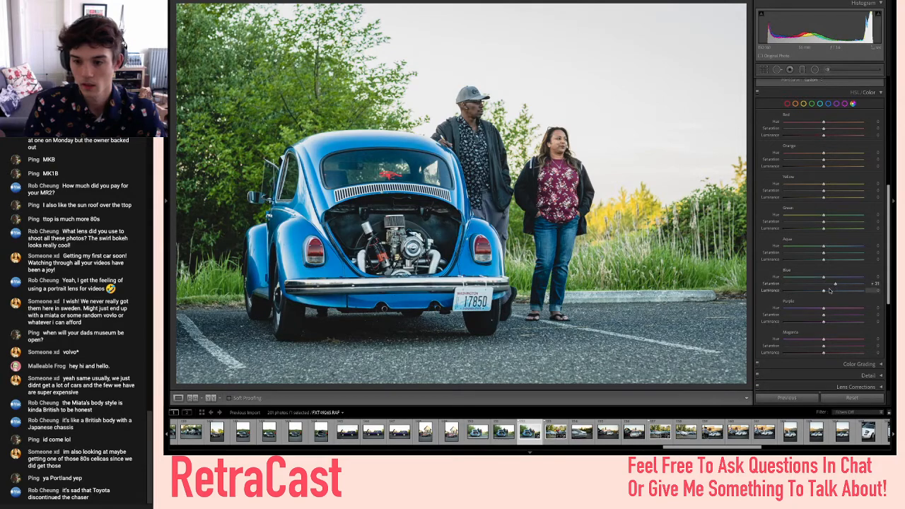
scroll(829, 291, up, 5)
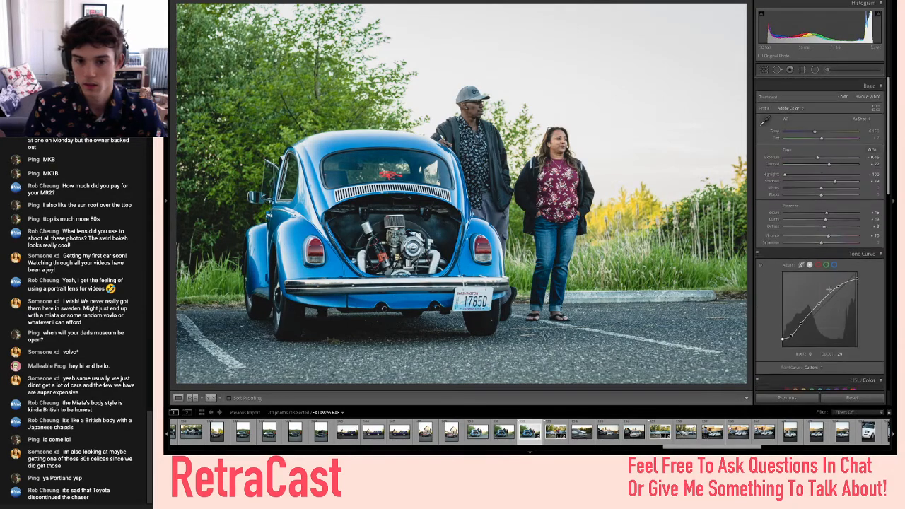
key(backslash)
key(backslash)
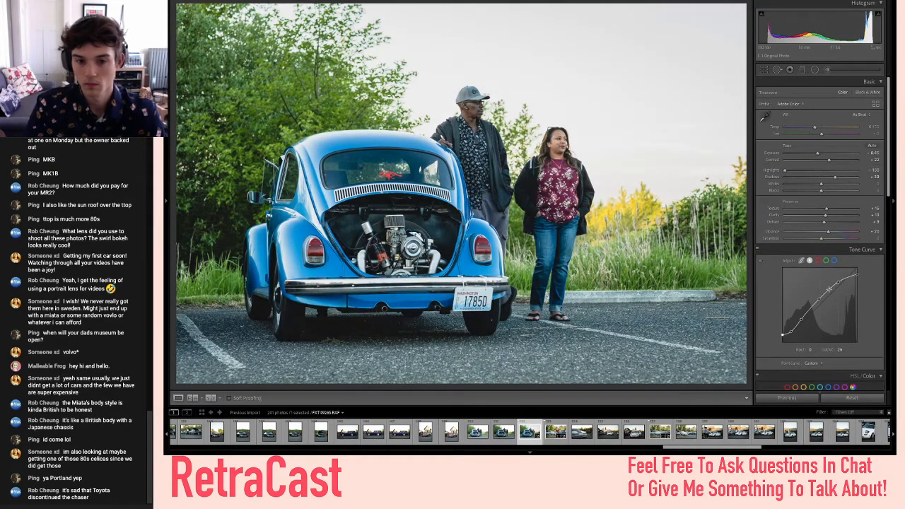
- Flag the edited Beetle photo as a pick and copy its develop settings
key(p)
key(super+shift+c)
key(Return)
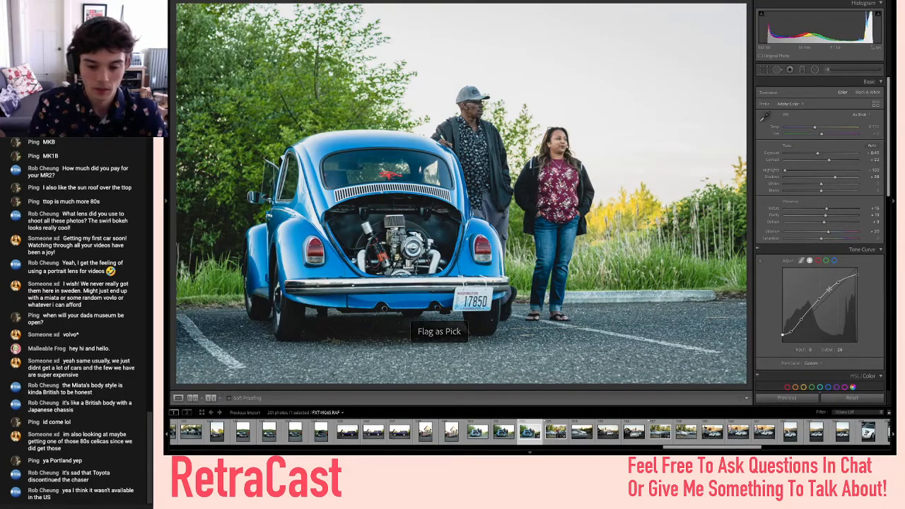
- Paste the copied settings onto the Beetle shot with the woman facing the man, and compare it with the first edited shot
key(Left)
key(Right)
key(Left)
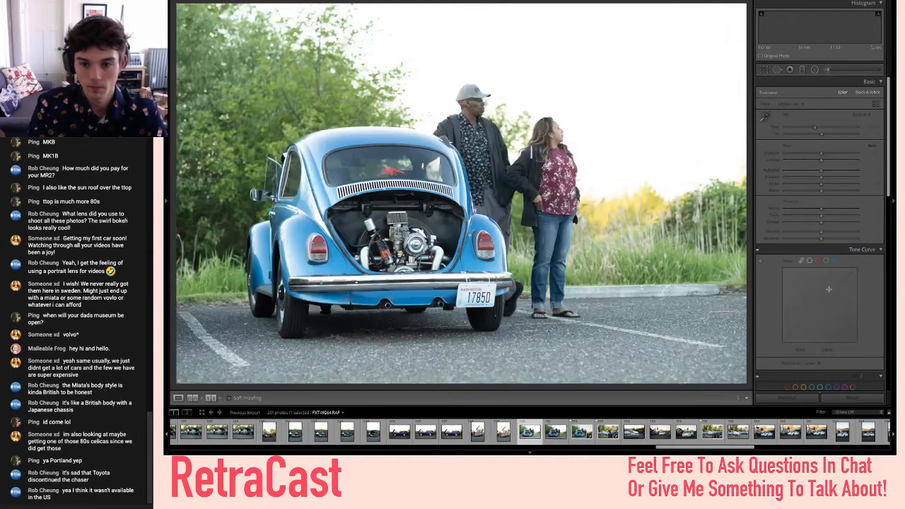
key(Right)
key(super+shift+v)
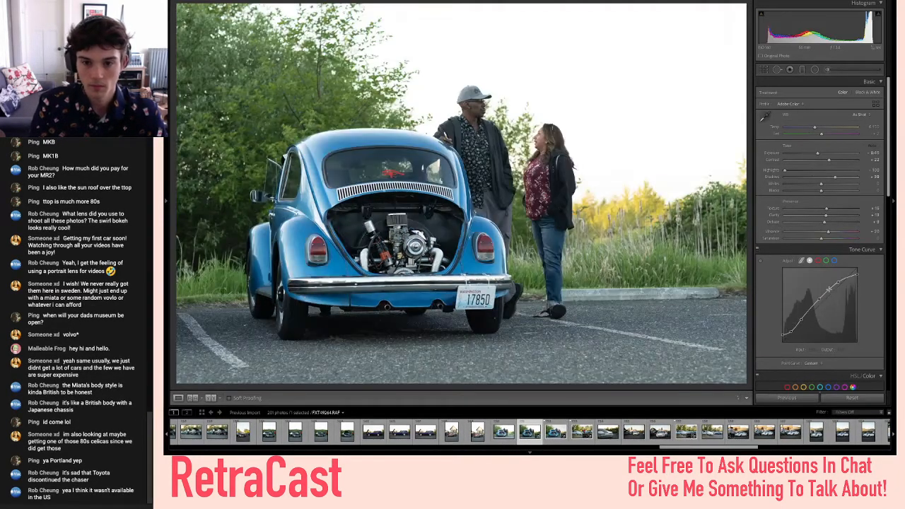
key(Right)
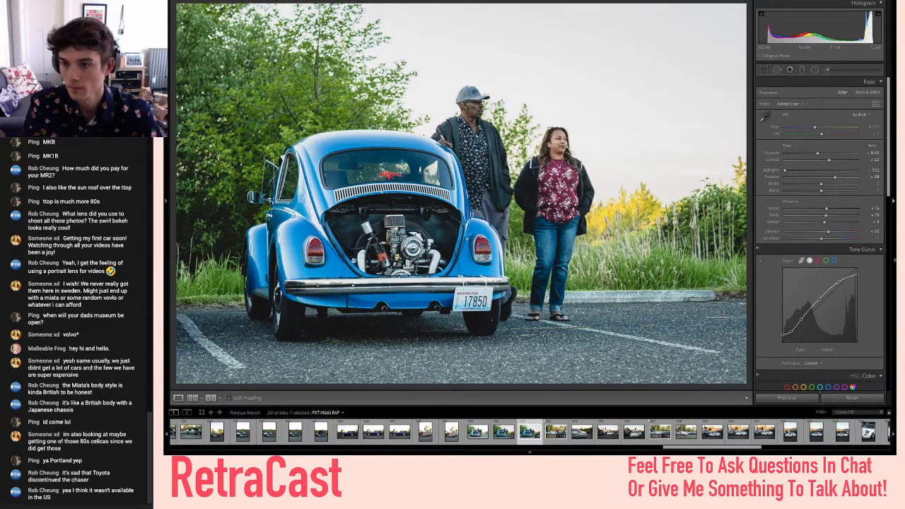
key(Right)
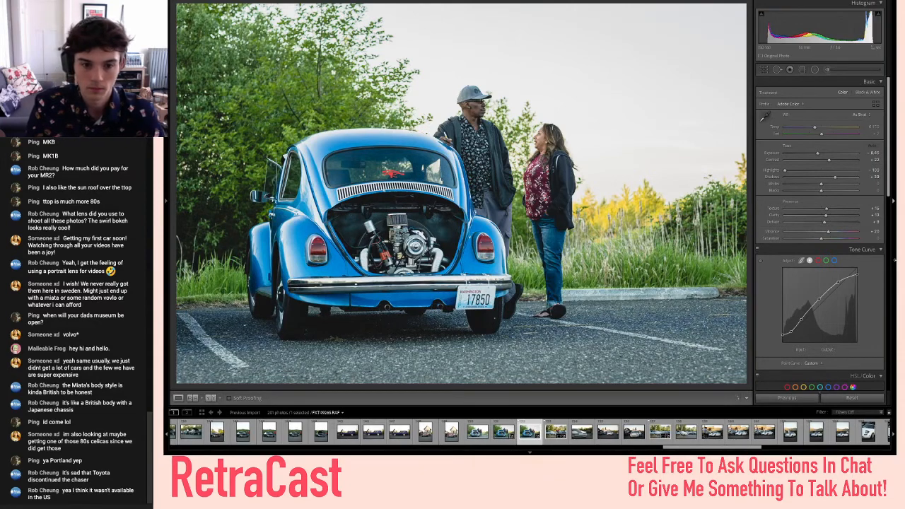
- Browse from the Beetle photos past the white Toyota, compare the wide and close shots of the white Miata, and settle on the close one
key(Right)
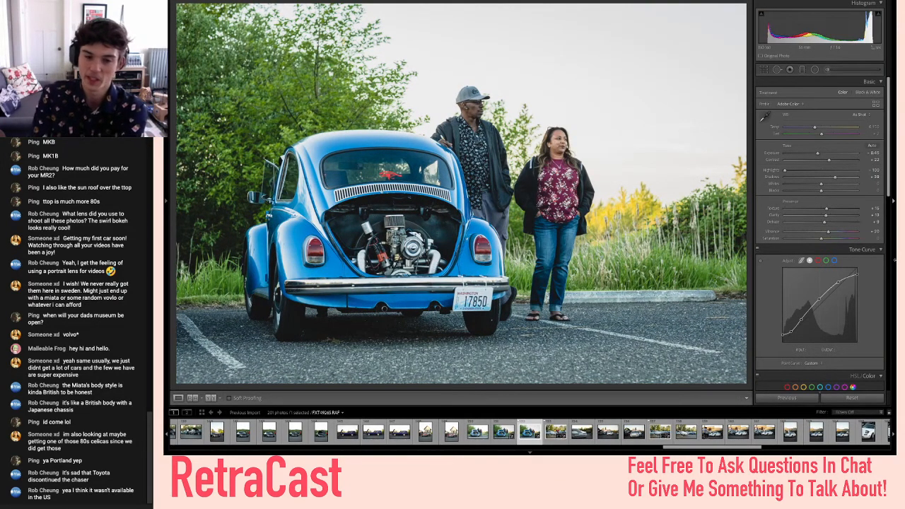
key(Right)
key(Right)
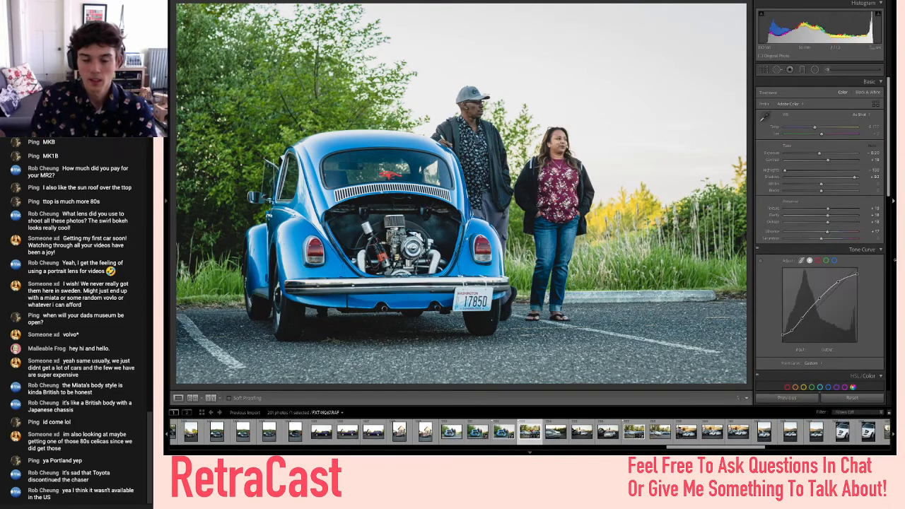
key(Left)
key(Right)
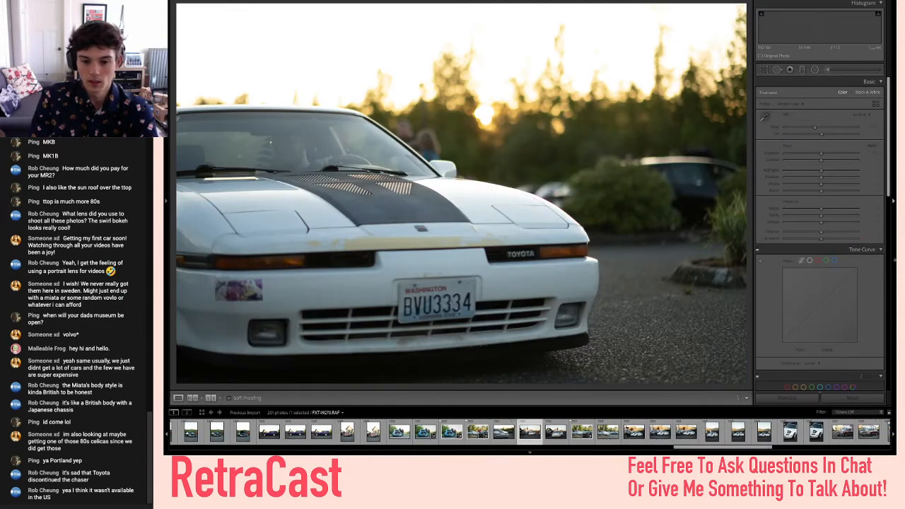
key(Right)
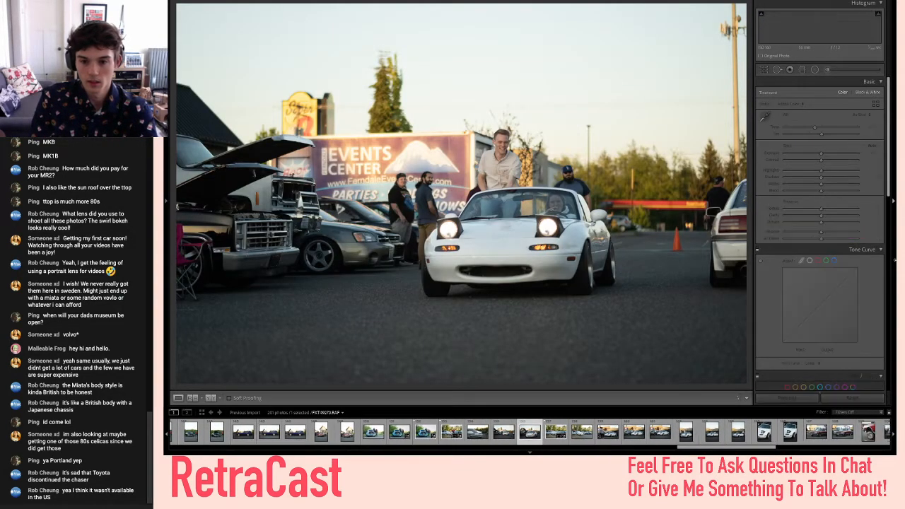
key(Left)
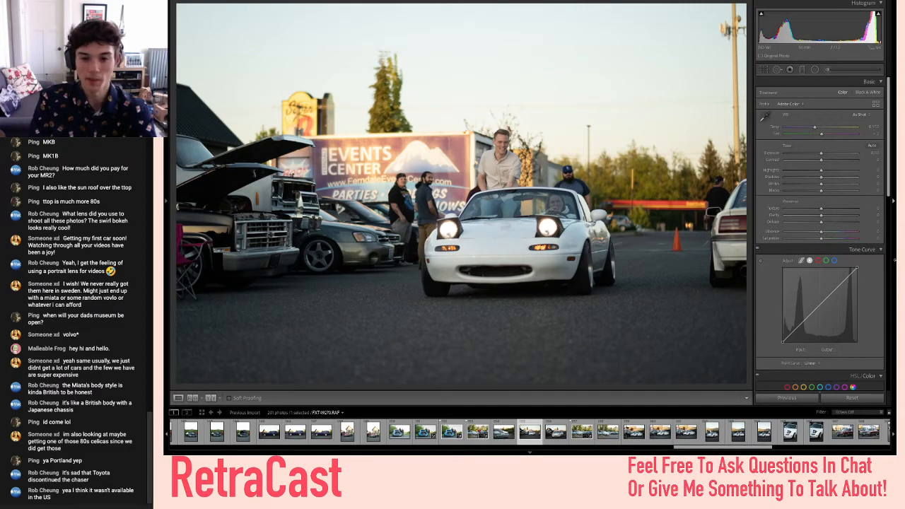
key(Right)
key(Left)
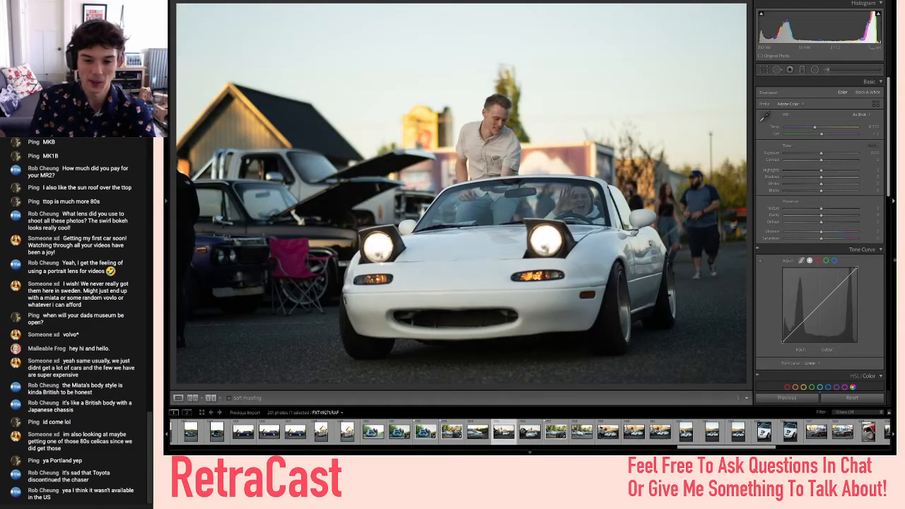
key(Right)
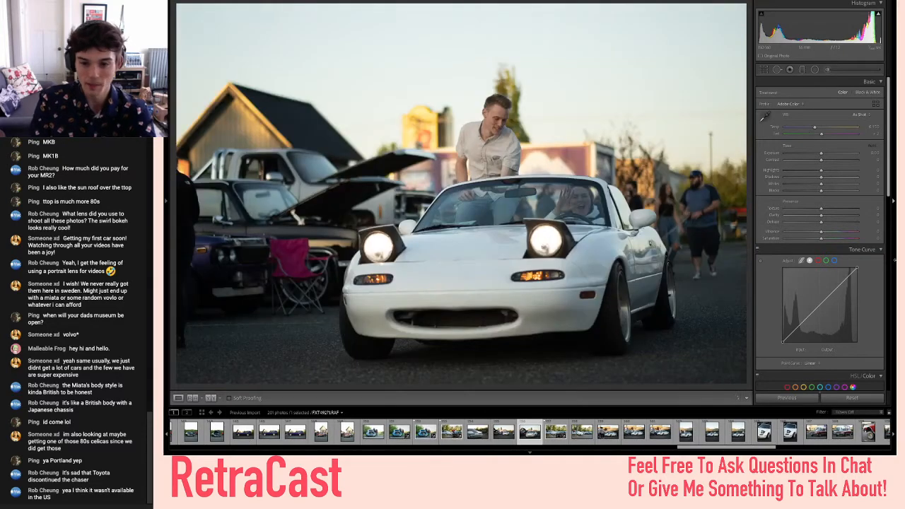
key(Left)
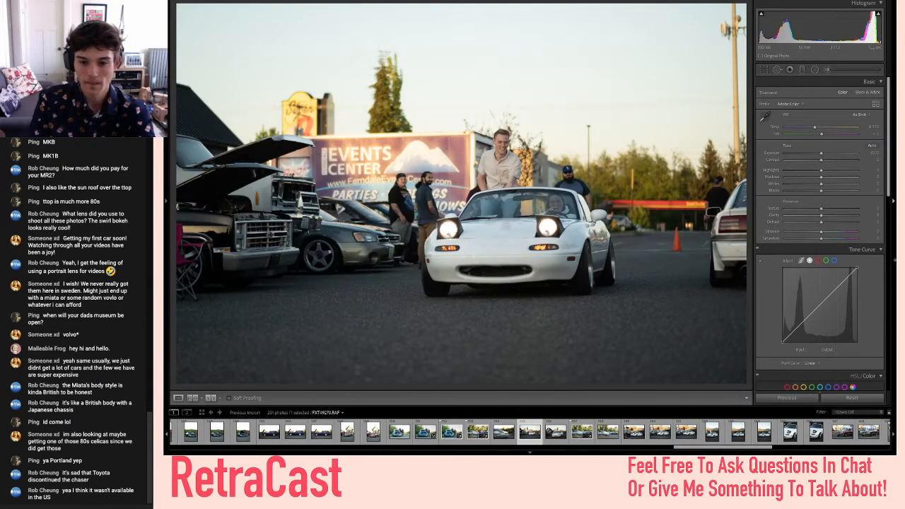
key(Right)
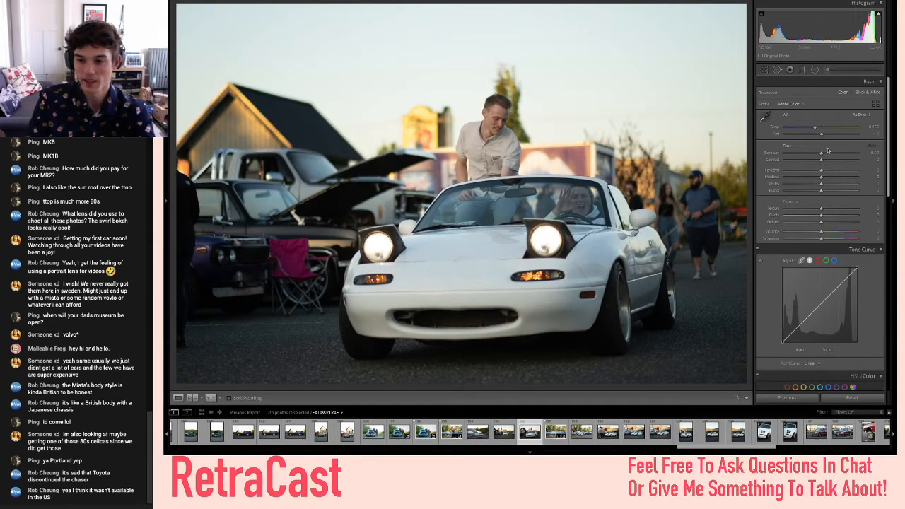
- Set the close Miata photo's exposure to +0.10, contrast +10, highlights about -88 and shadows about +82, with texture +10, clarity +7 and dehaze about +8
drag(822, 158, 822, 157)
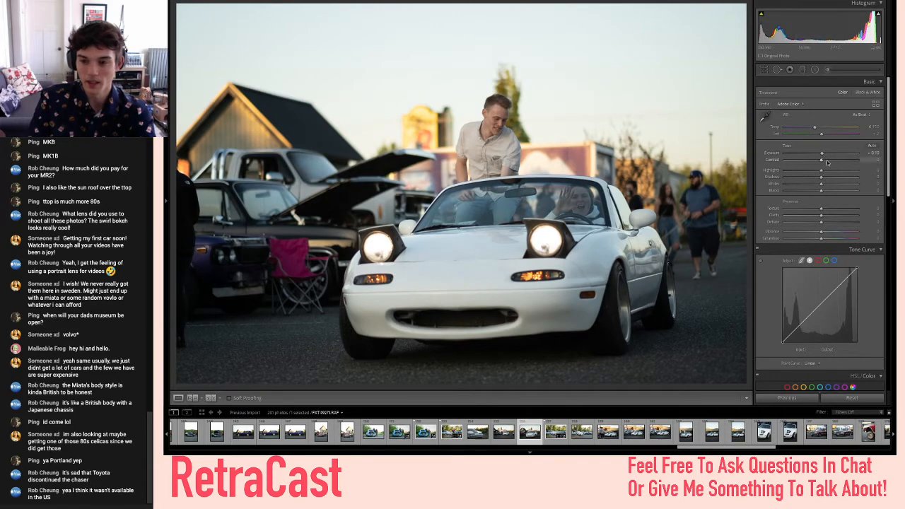
drag(828, 162, 853, 177)
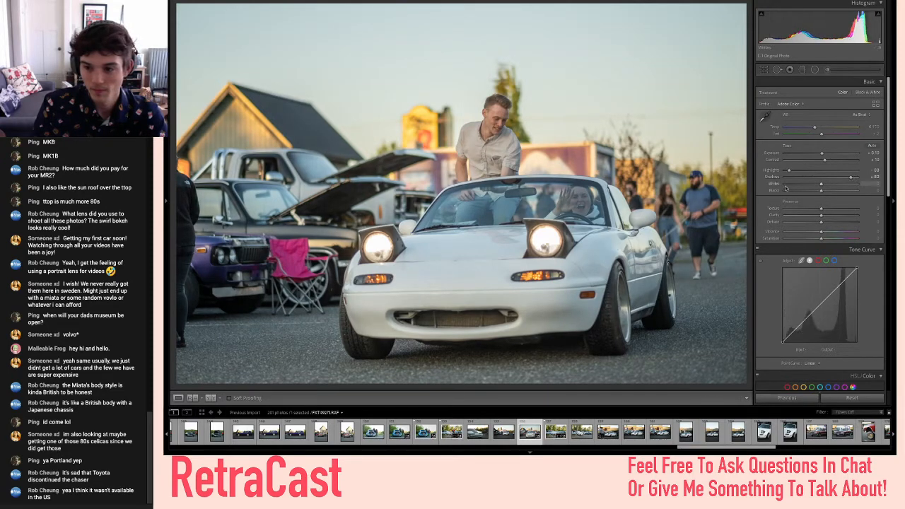
drag(817, 211, 824, 209)
click(813, 215)
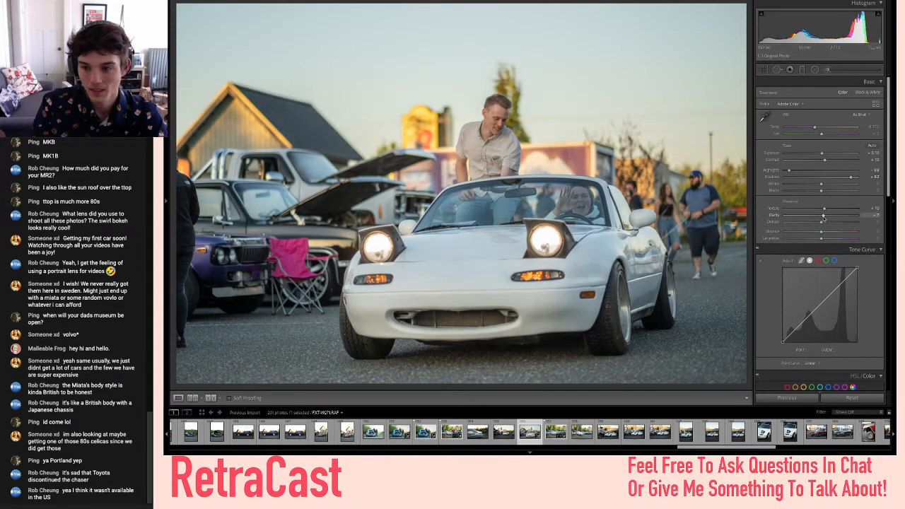
drag(813, 215, 825, 224)
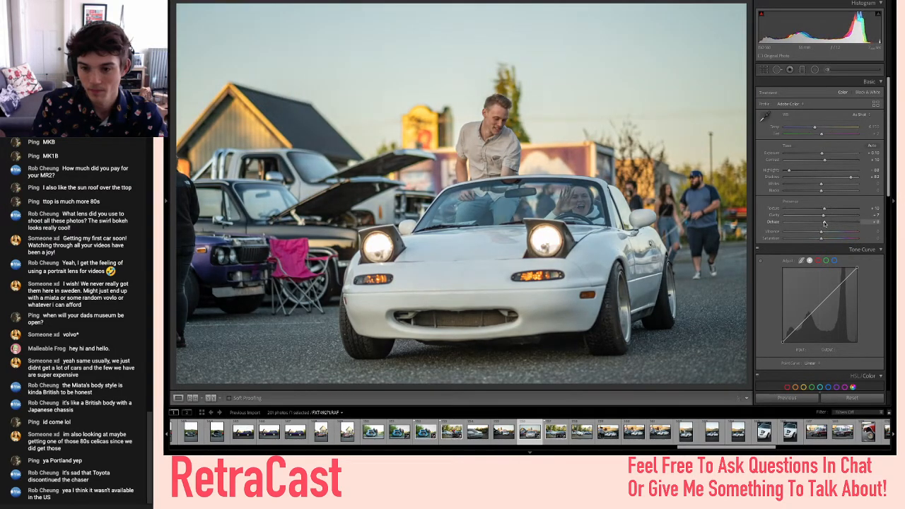
- Shape the Miata photo's tone curve with lifted midtones, a lowered white end and a black point raised to about 28, and raise vibrance to about +18
drag(821, 305, 822, 299)
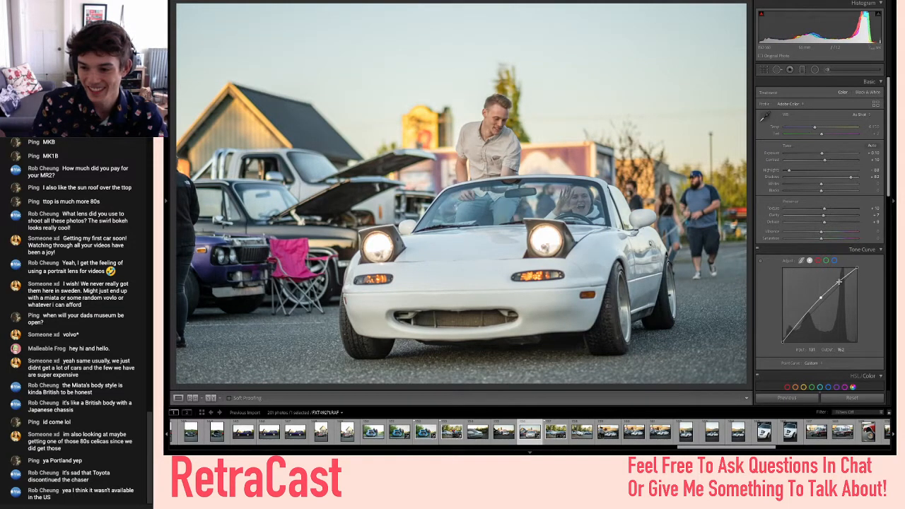
click(839, 281)
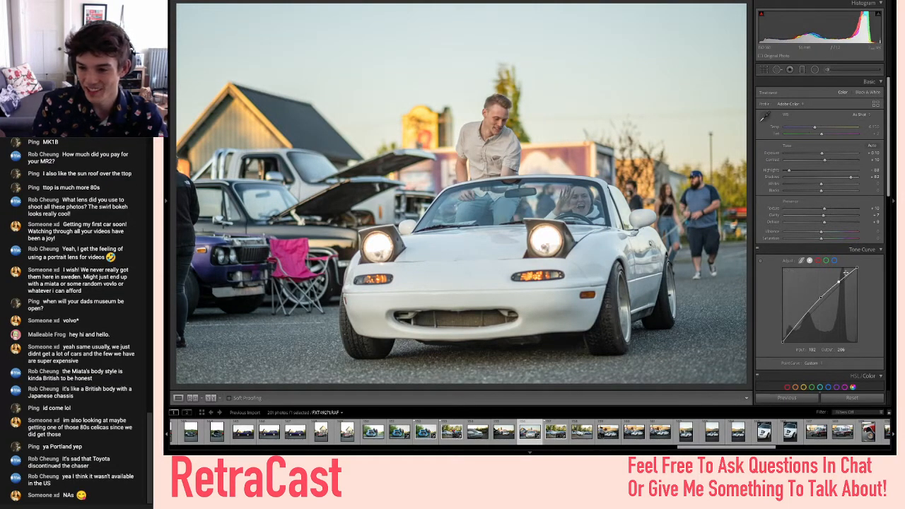
drag(856, 270, 862, 275)
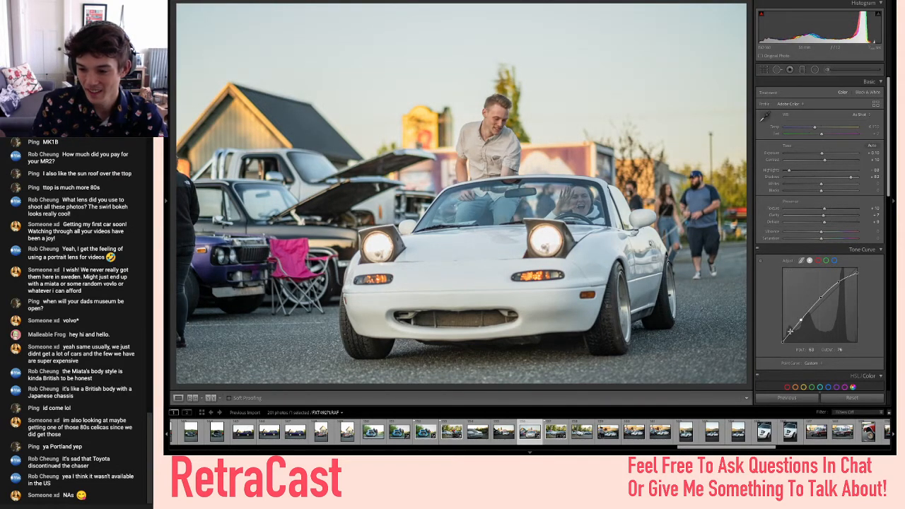
drag(784, 342, 778, 335)
drag(779, 336, 779, 335)
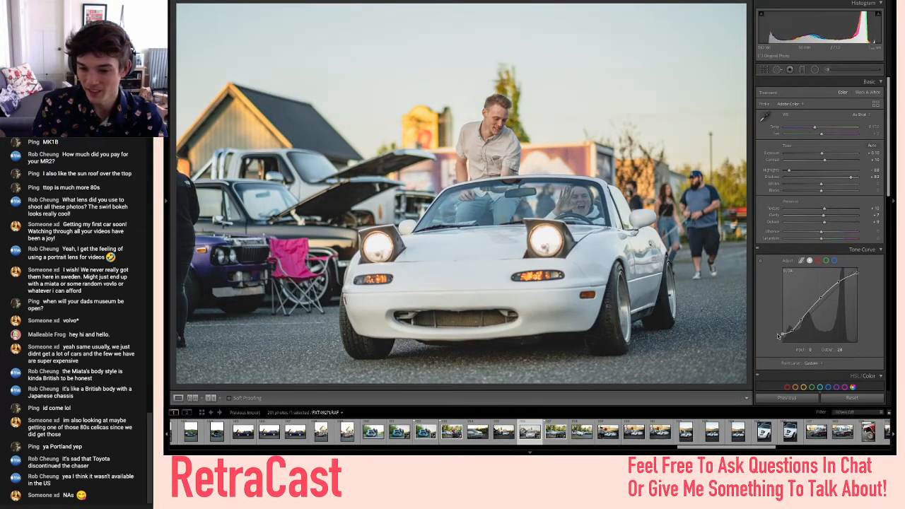
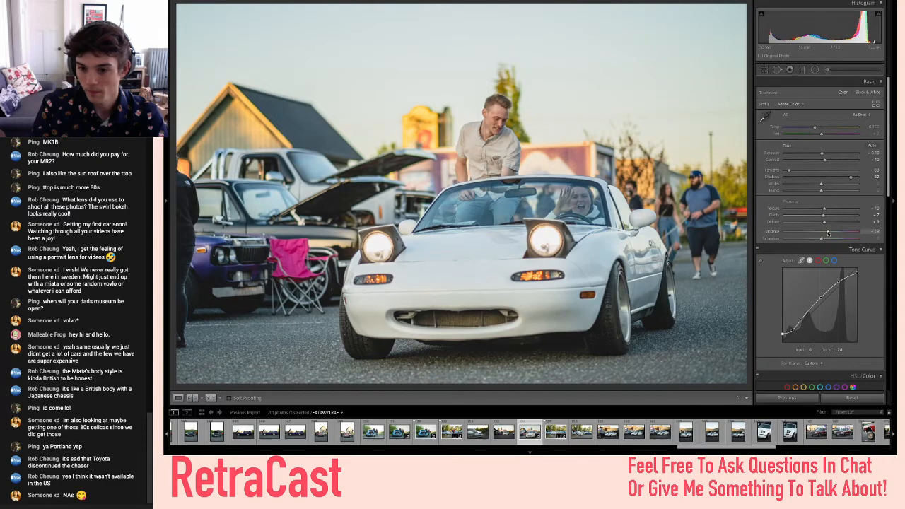
- Add a dark post-crop vignette of about -18 to the Miata photo and compare the edit with the unedited version
scroll(829, 233, down, 5)
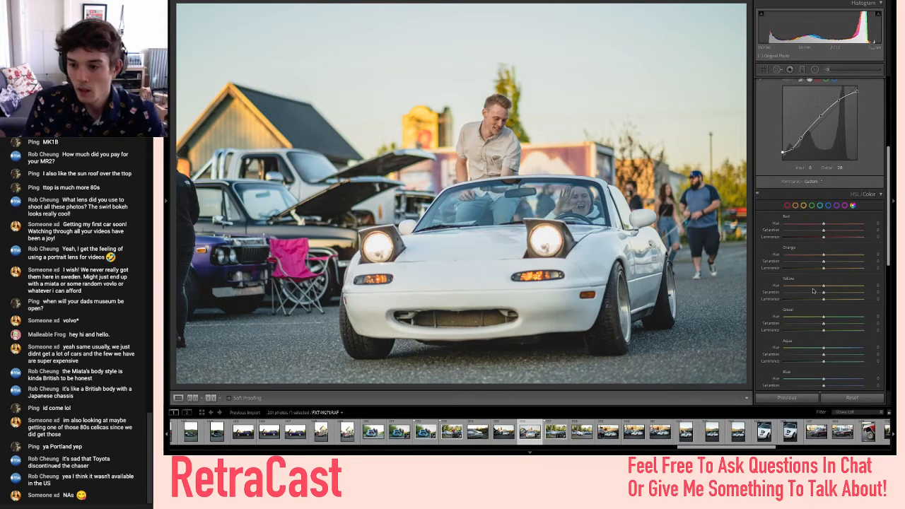
scroll(814, 291, down, 4)
scroll(814, 291, down, 3)
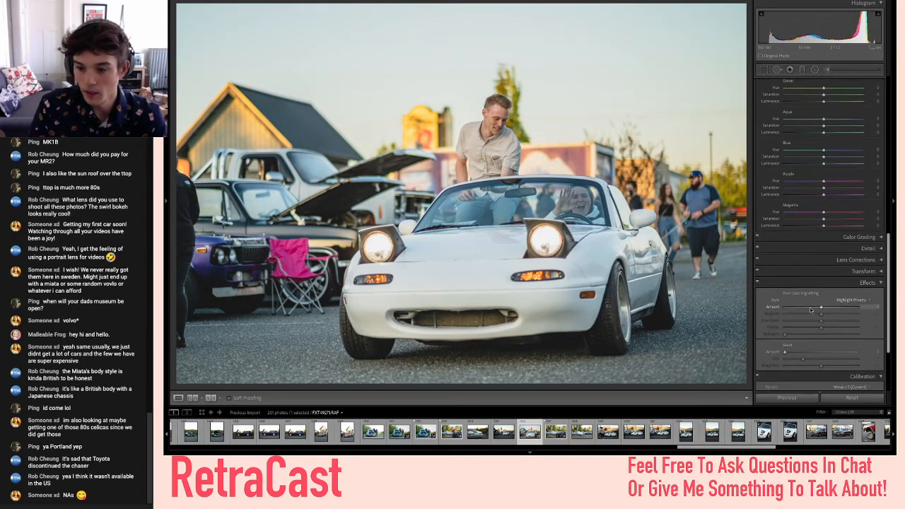
click(814, 308)
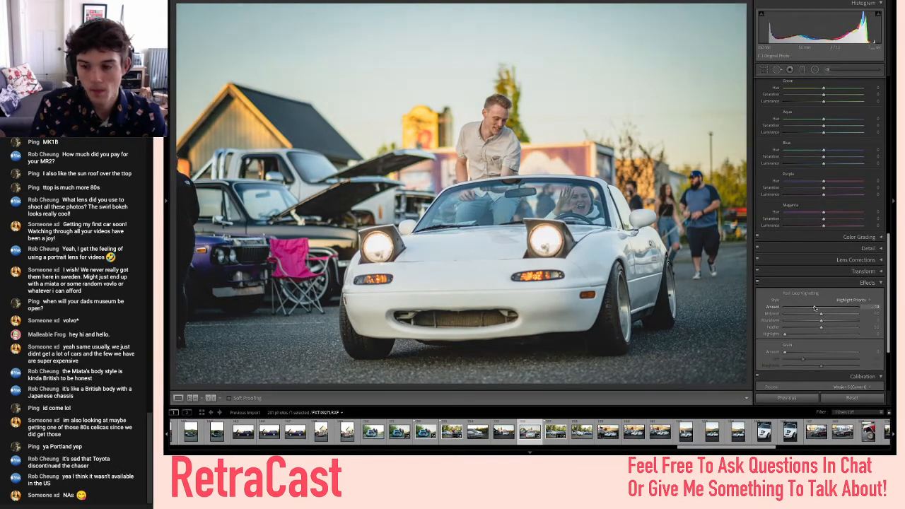
scroll(814, 308, up, 10)
scroll(815, 309, down, 1)
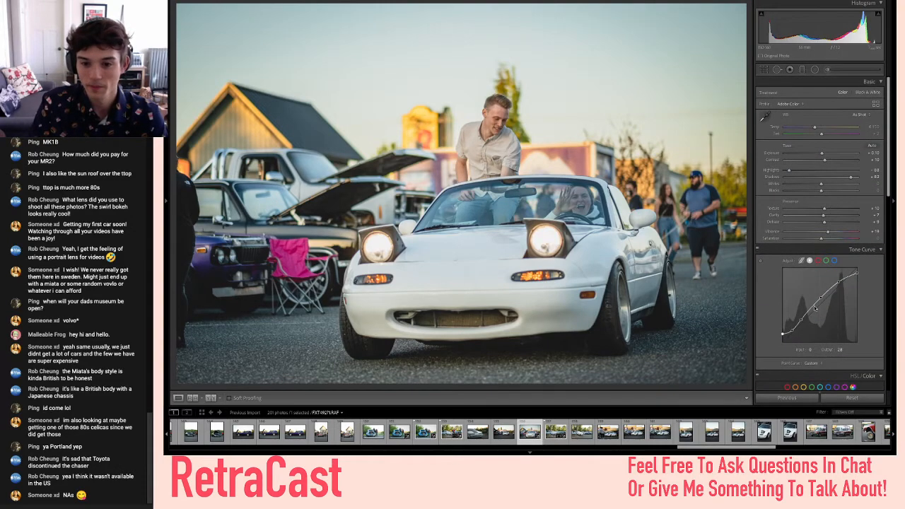
key(backslash)
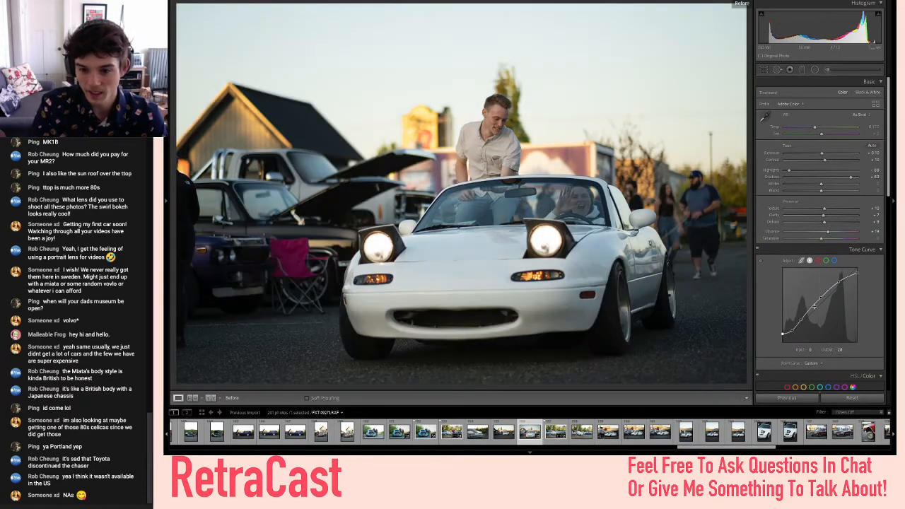
key(backslash)
key(backslash)
key(backslash)
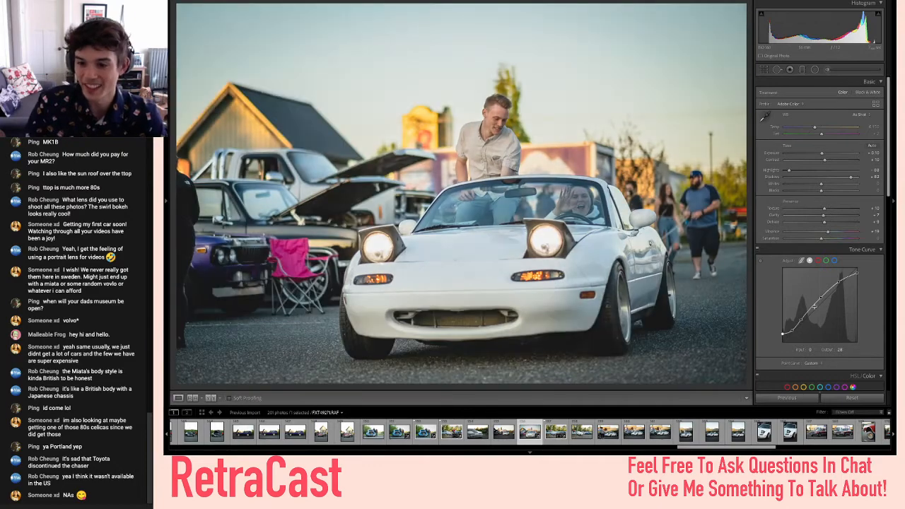
- Straighten the Miata photo with a slight crop rotation and compare it with the unedited version
click(764, 70)
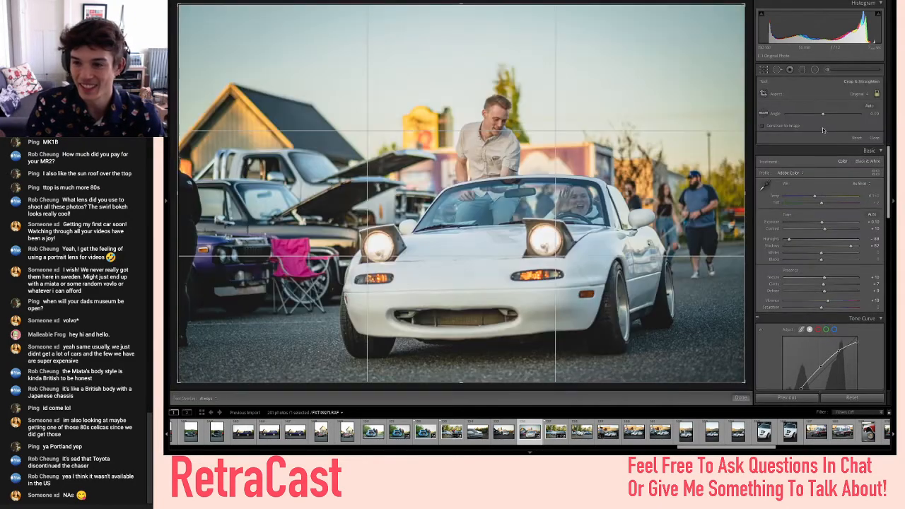
drag(823, 115, 823, 116)
key(r)
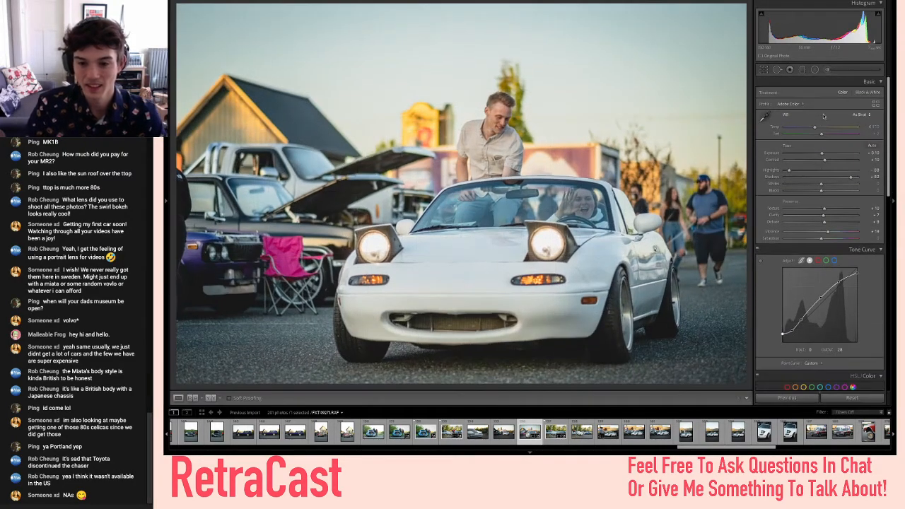
key(backslash)
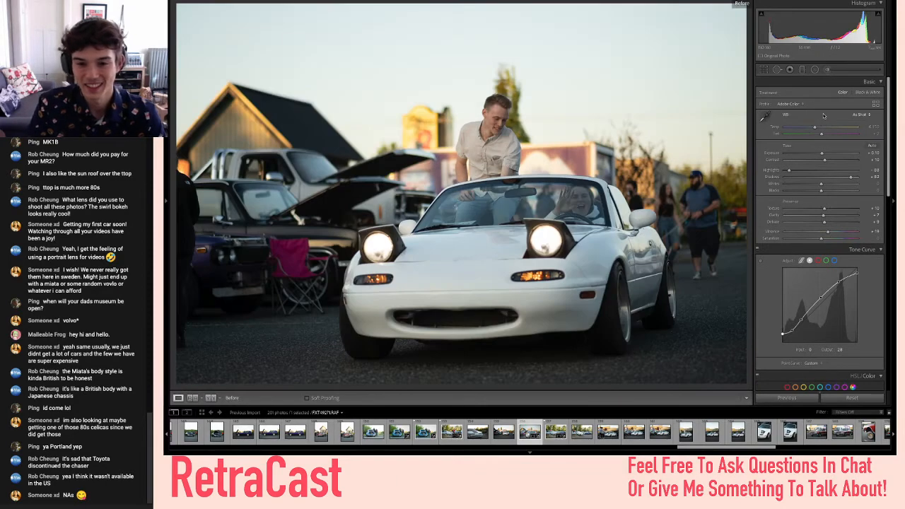
key(backslash)
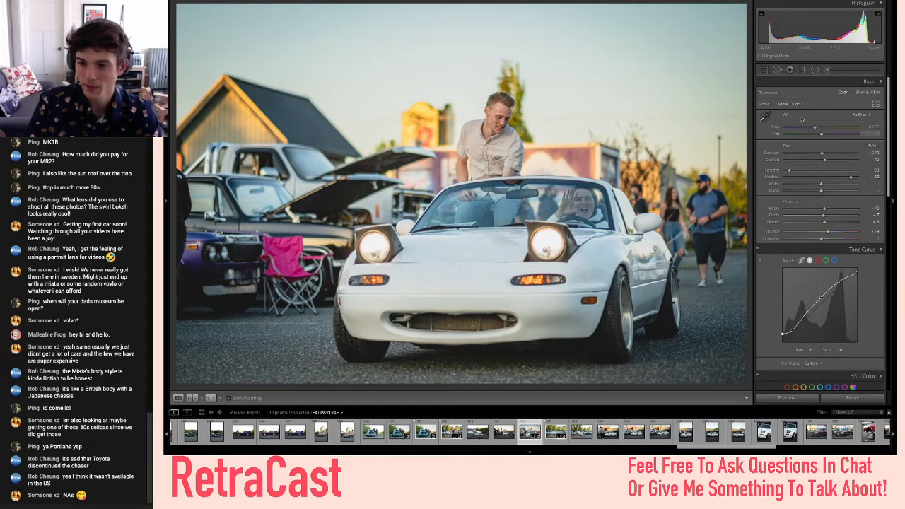
- Crop the Miata photo slightly tighter from its upper-left corner and compare it with the unedited version
scroll(797, 248, down, 5)
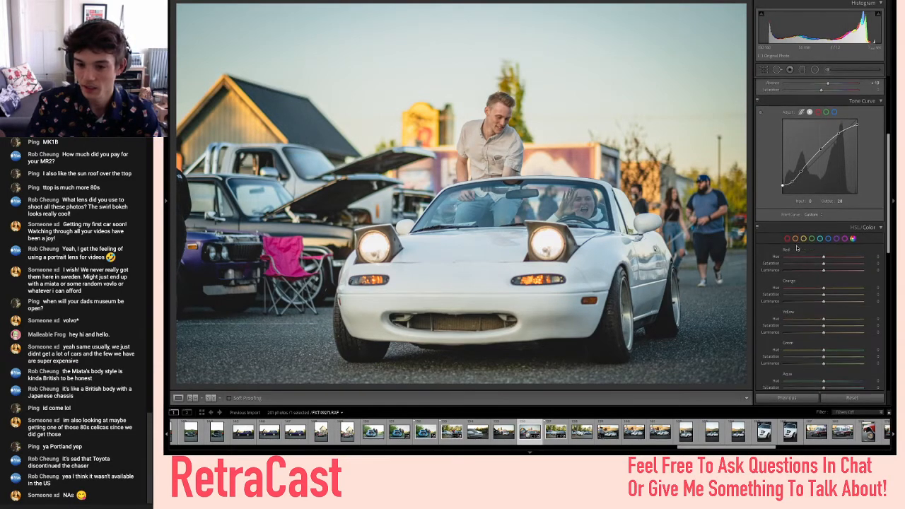
scroll(797, 247, up, 5)
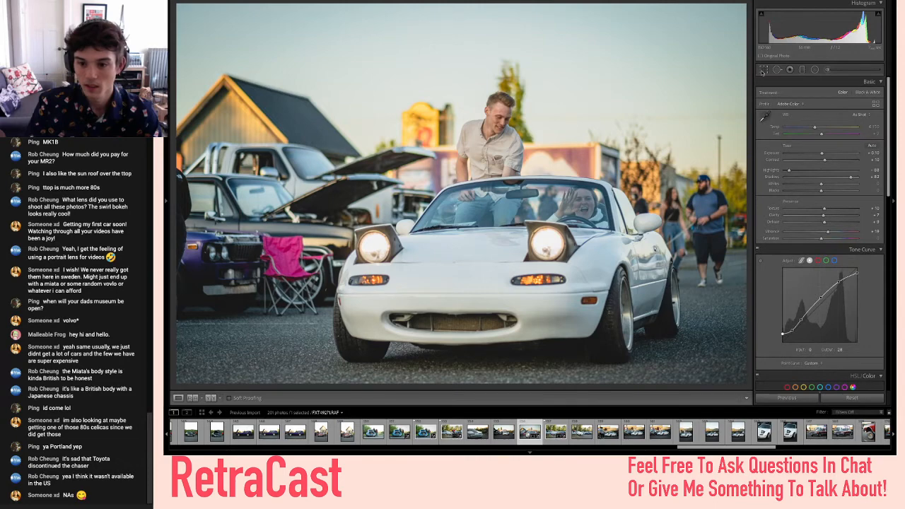
click(764, 70)
drag(186, 10, 193, 14)
key(Return)
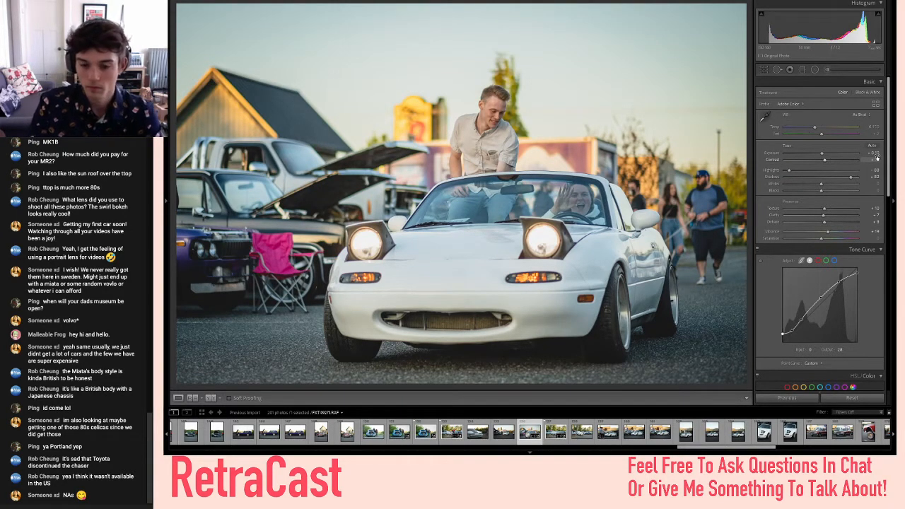
key(backslash)
key(backslash)
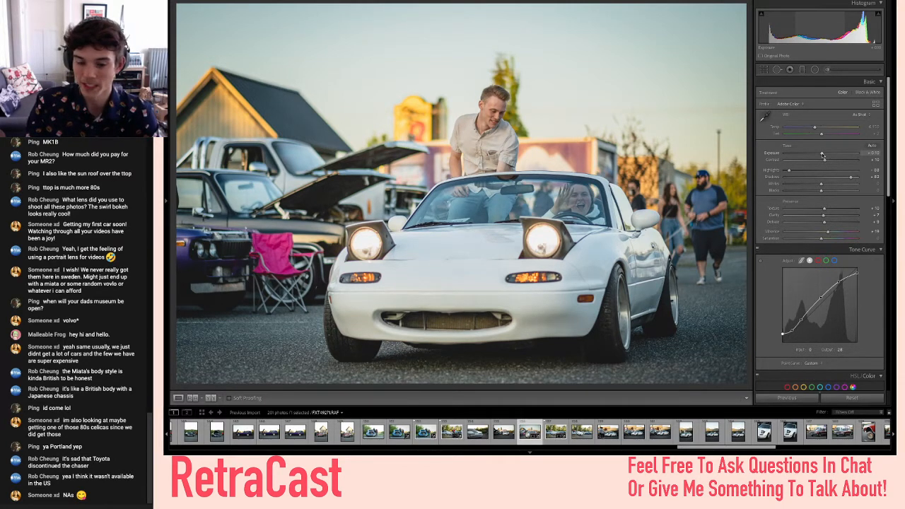
- Flag the close Miata photo as a pick after copying its develop settings, and go to the wider shot of the car
key(super+shift+c)
key(Return)
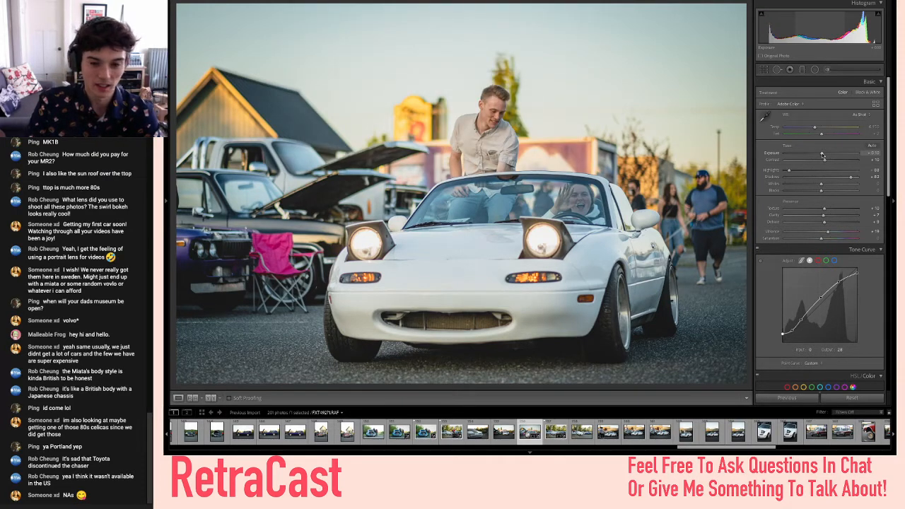
key(p)
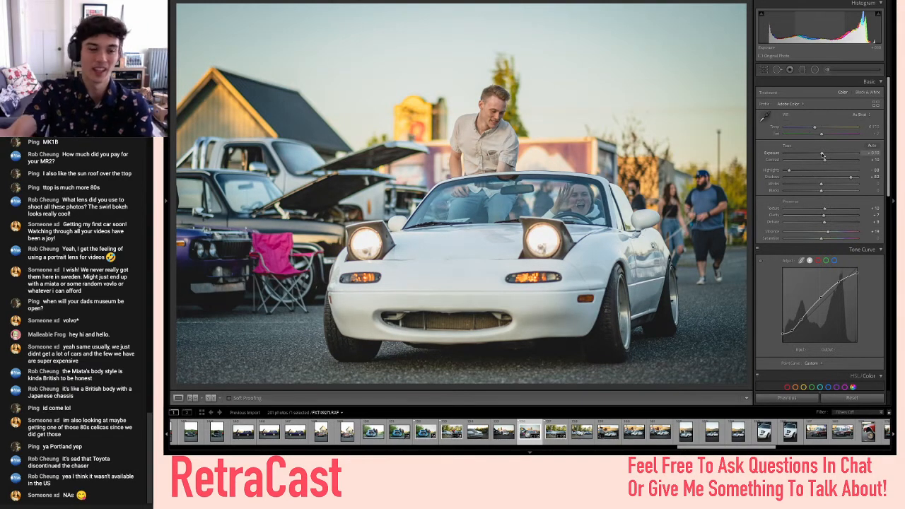
key(Left)
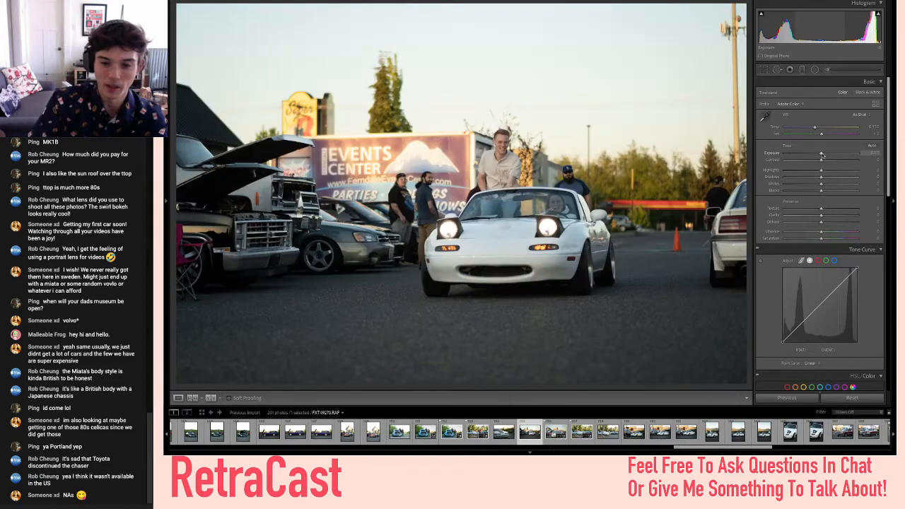
- Paste the copied develop settings onto the wider Miata shot and compare it with the close Miata photo
key(ctrl+shift+v)
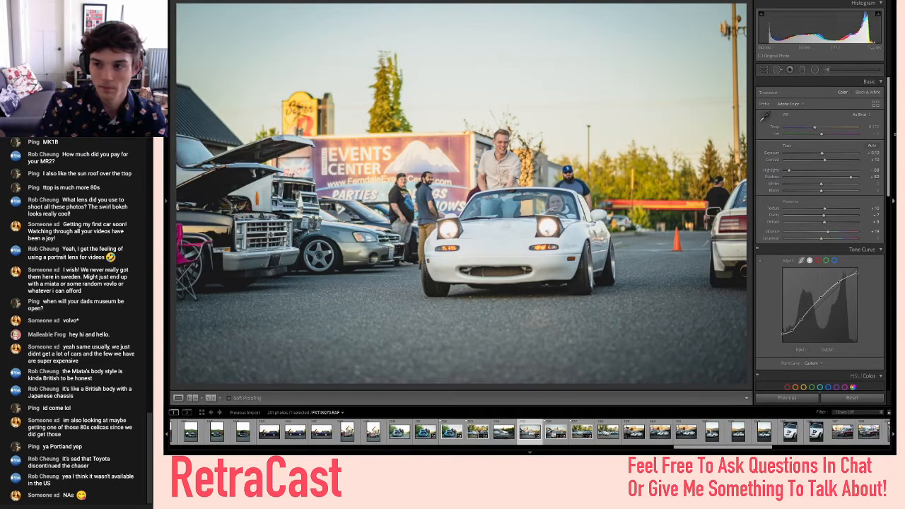
key(Right)
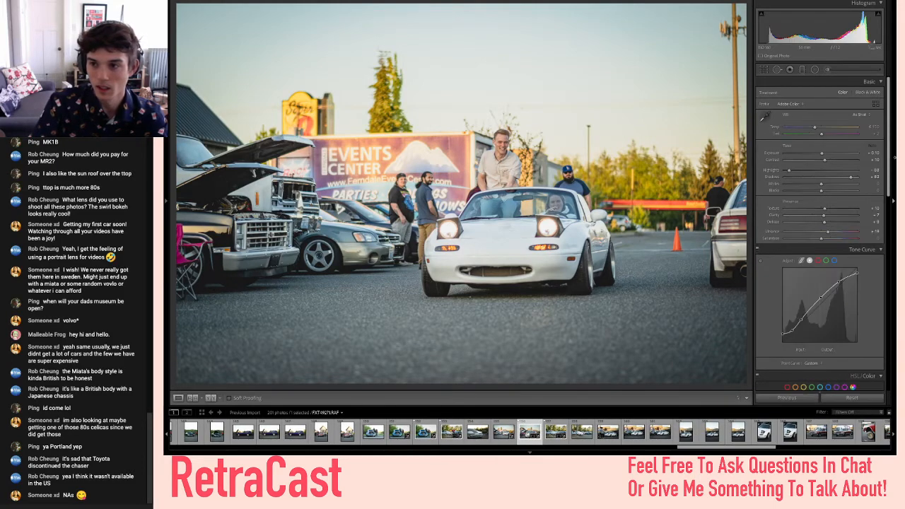
key(Left)
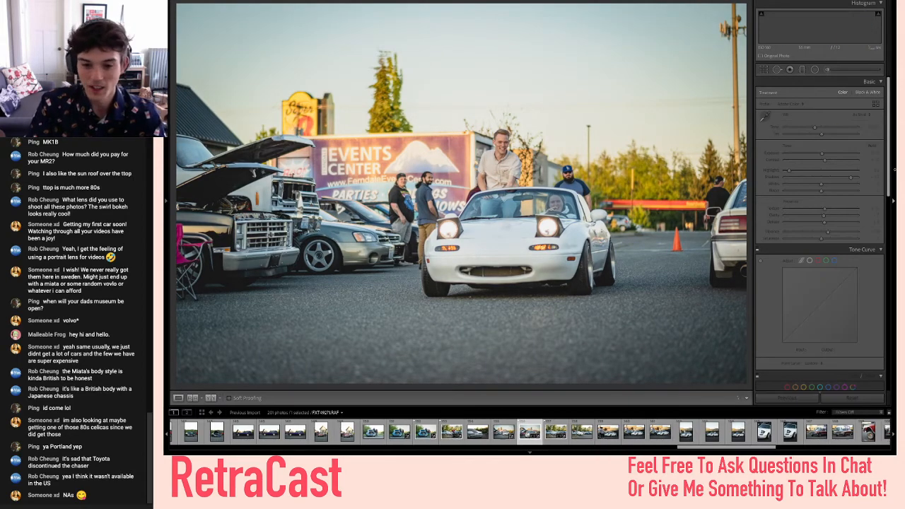
key(Right)
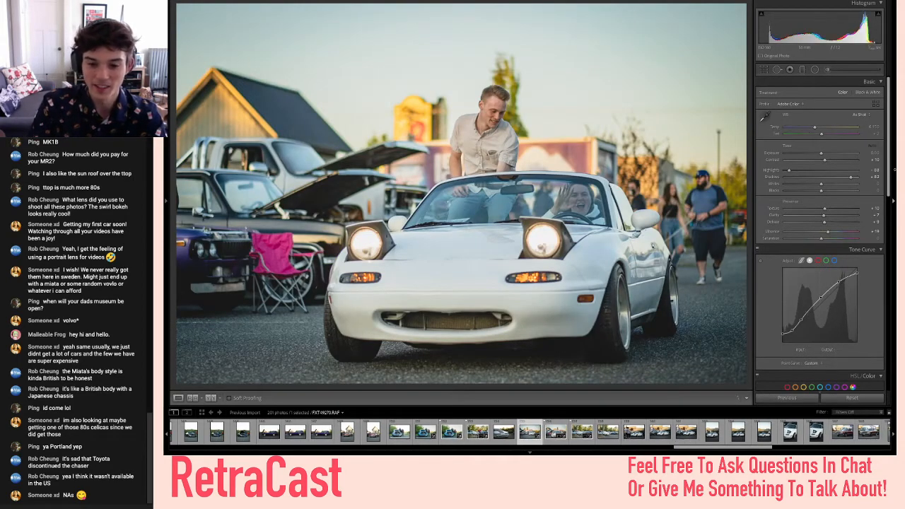
- Flag the wider Miata shot as a pick and crop it slightly tighter from its lower-right corner
key(p)
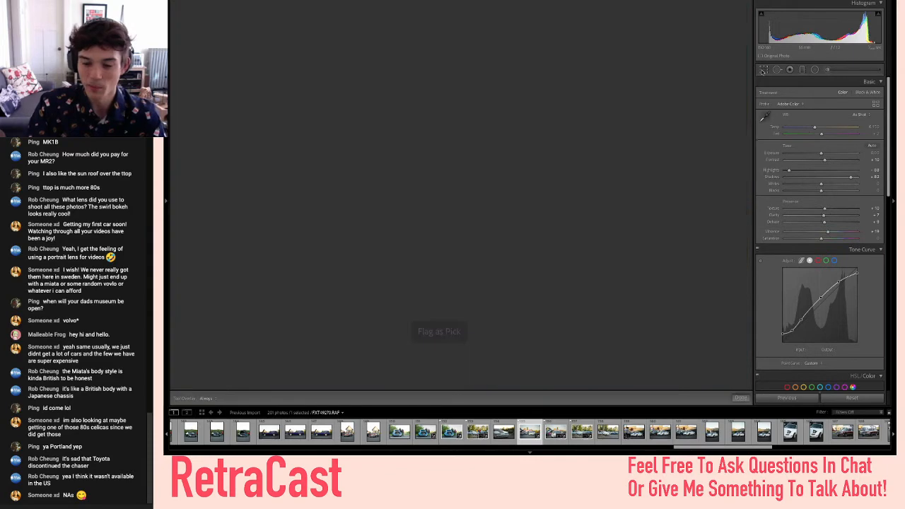
key(r)
drag(741, 380, 727, 374)
key(Return)
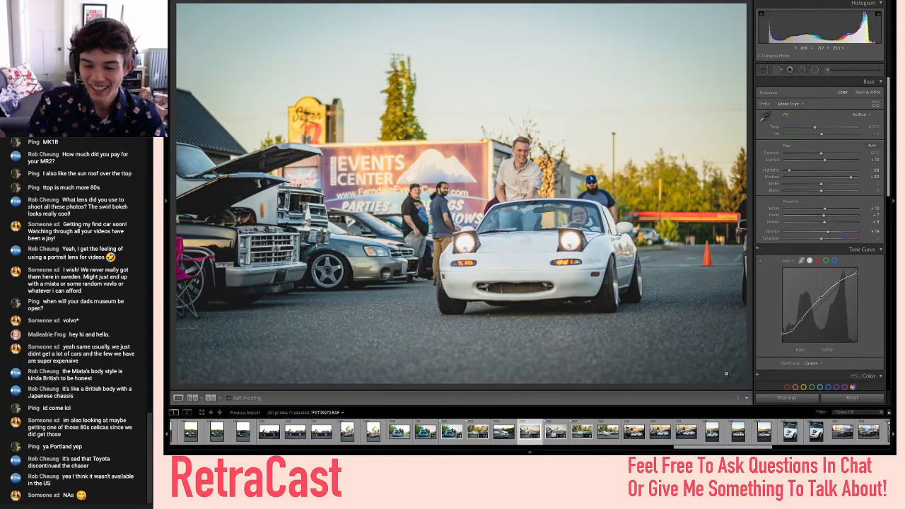
- Compare the cropped wider Miata shot with the close one and confirm its pick flag
key(p)
key(Right)
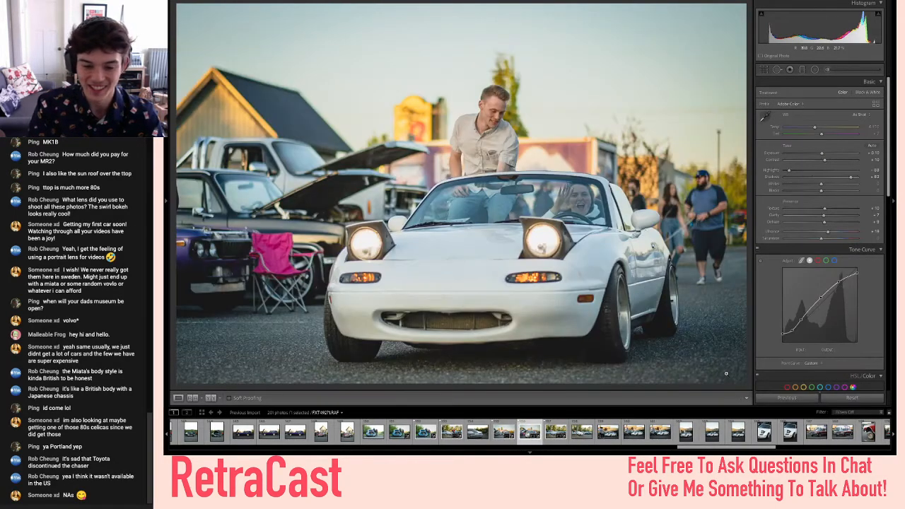
key(Left)
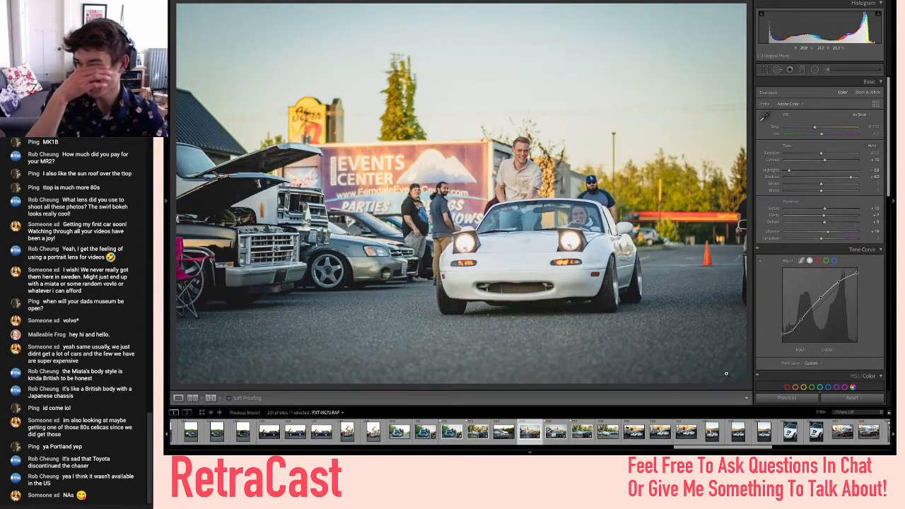
key(Right)
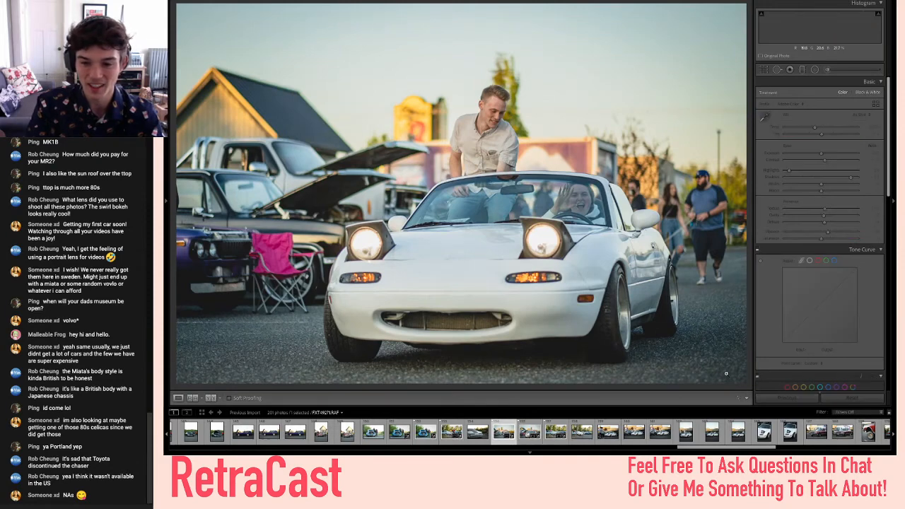
key(Left)
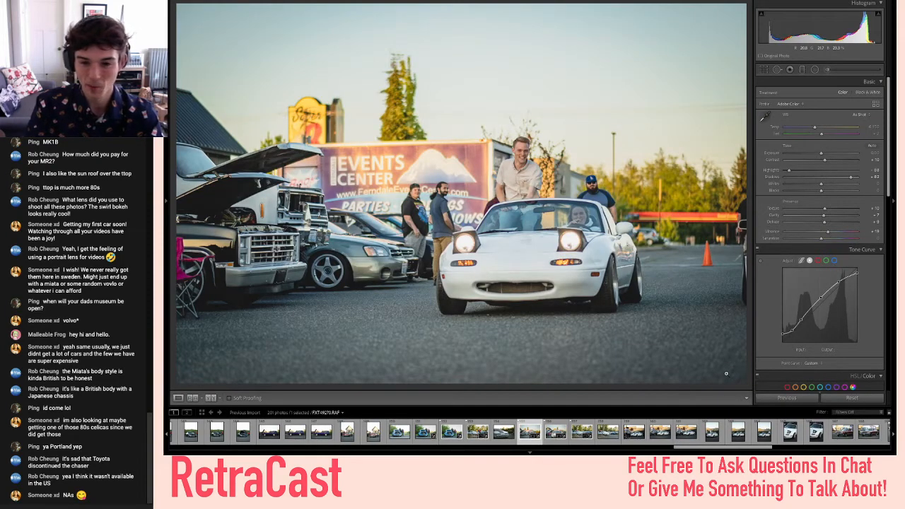
key(Right)
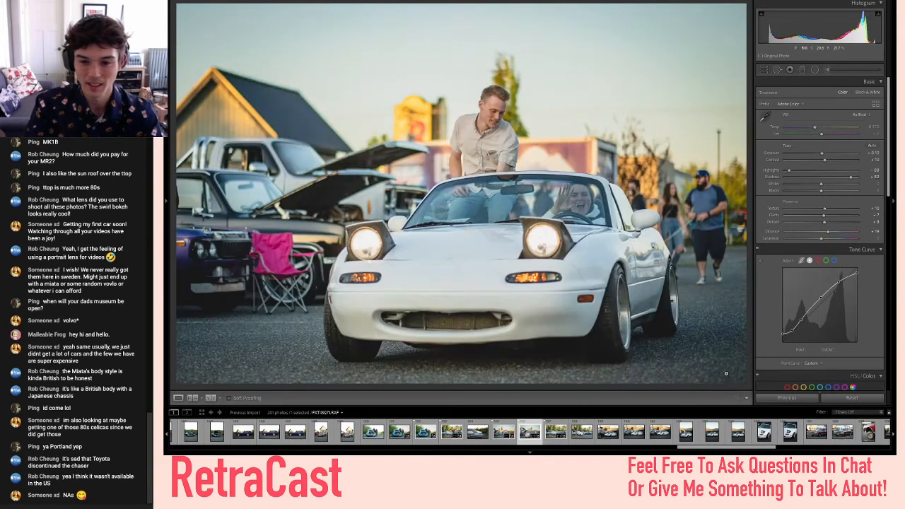
key(Left)
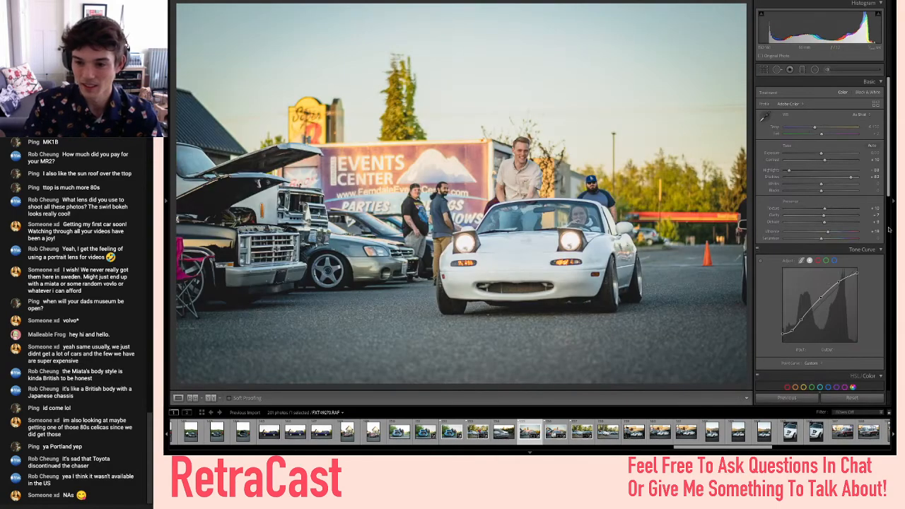
key(p)
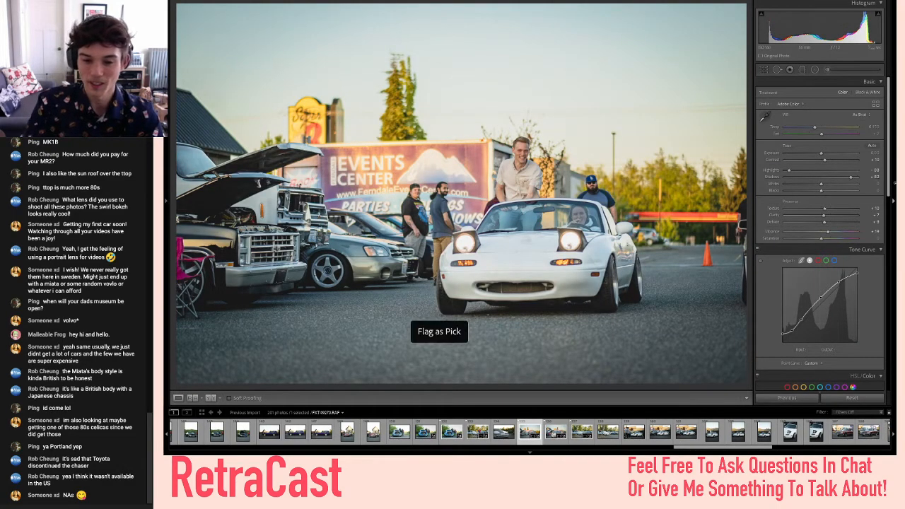
- Look through the unedited photos following the Miata pair, including the parked cars and people beside the white Miata
key(Right)
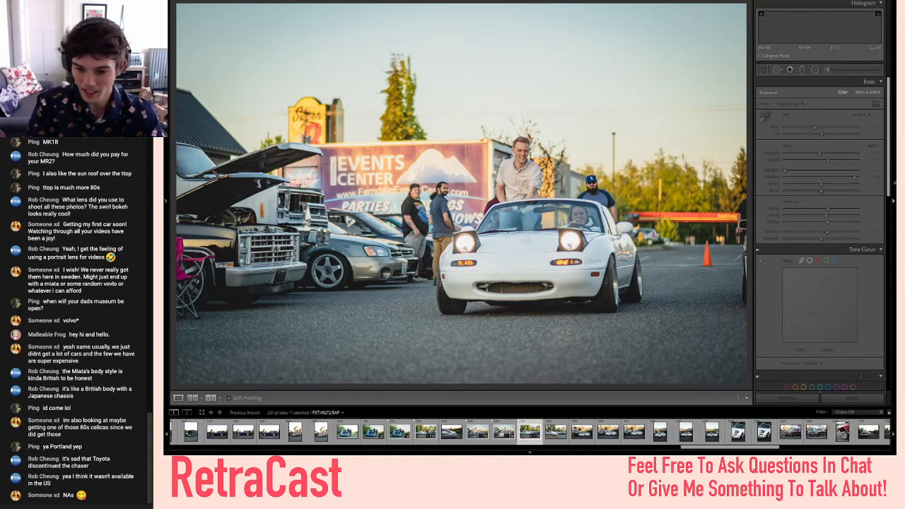
key(Right)
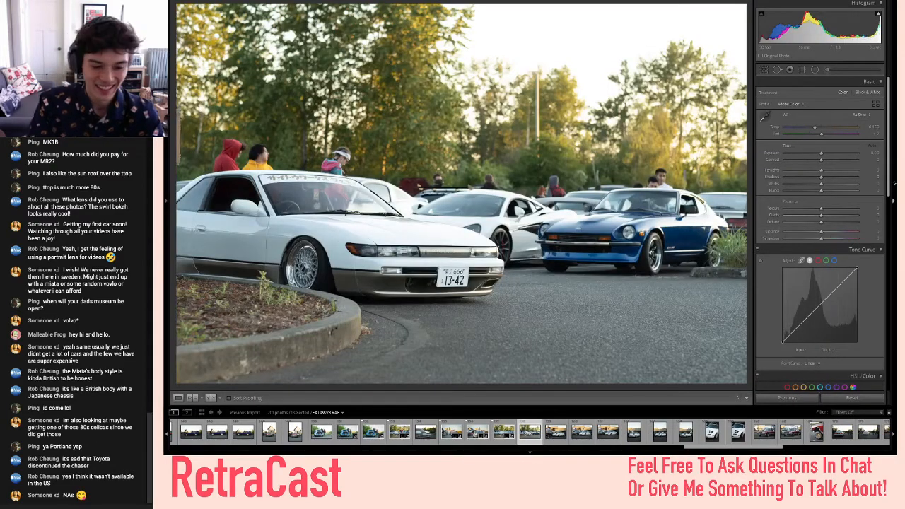
key(Right)
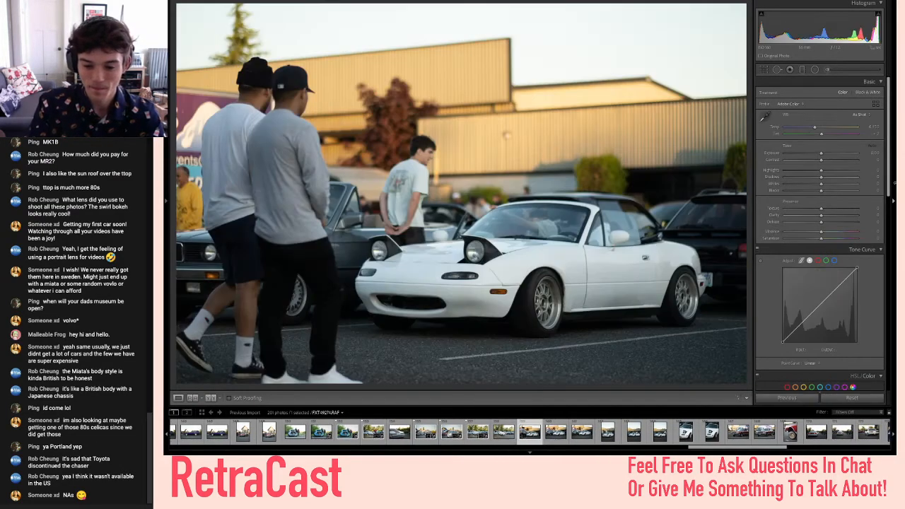
key(Left)
key(Right)
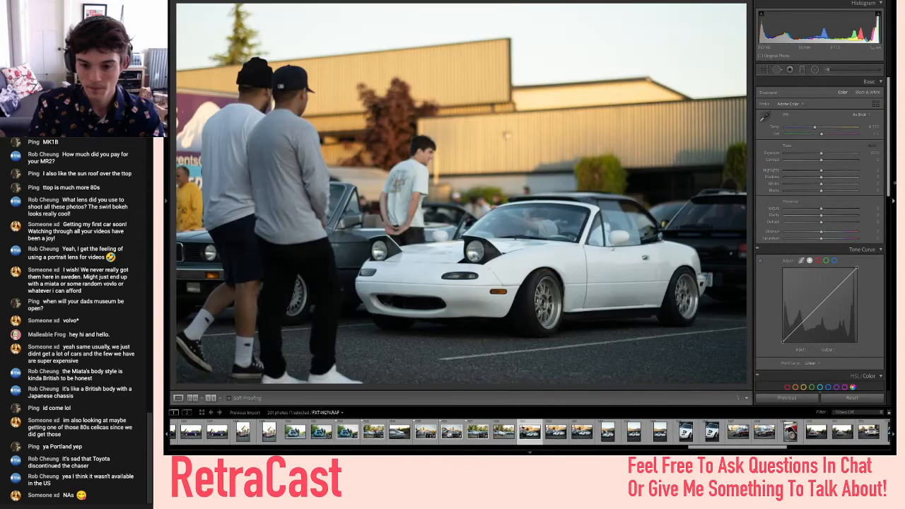
key(Right)
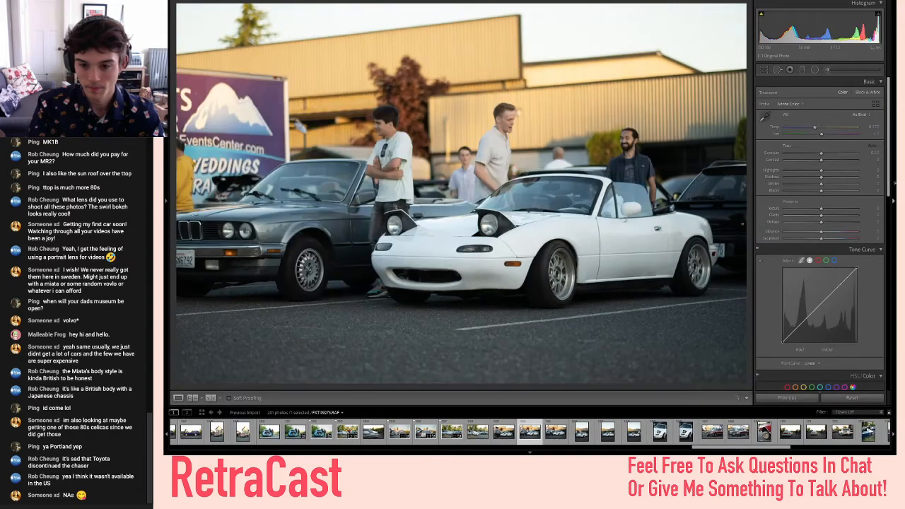
key(Right)
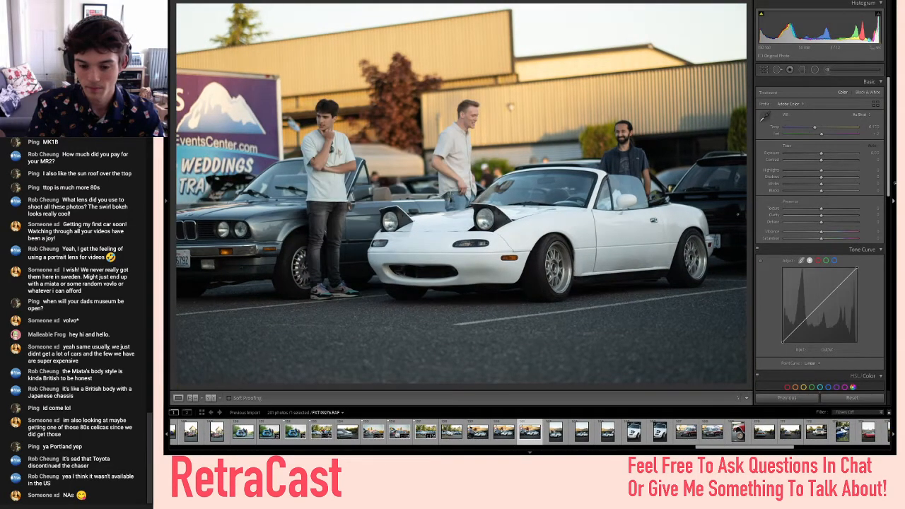
key(Right)
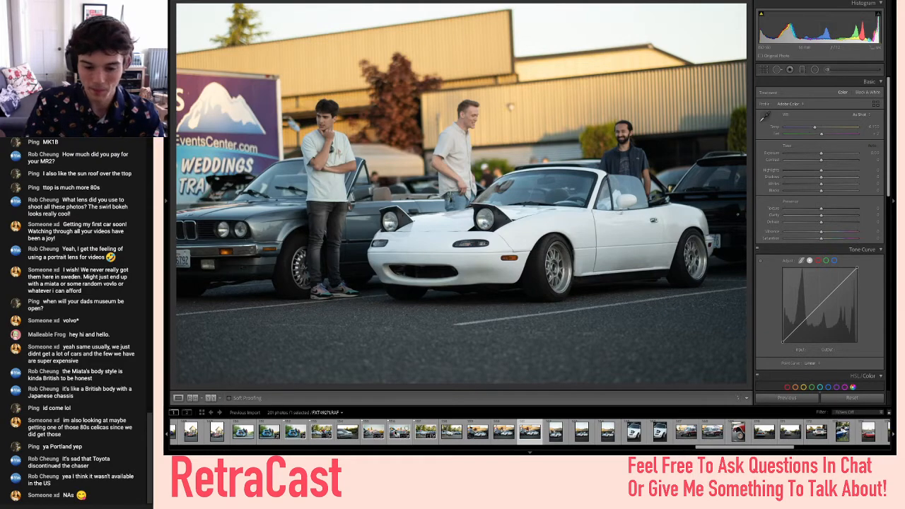
- Export the two edited Miata photos together from the Library as JPEG files using the existing export settings
click(398, 431)
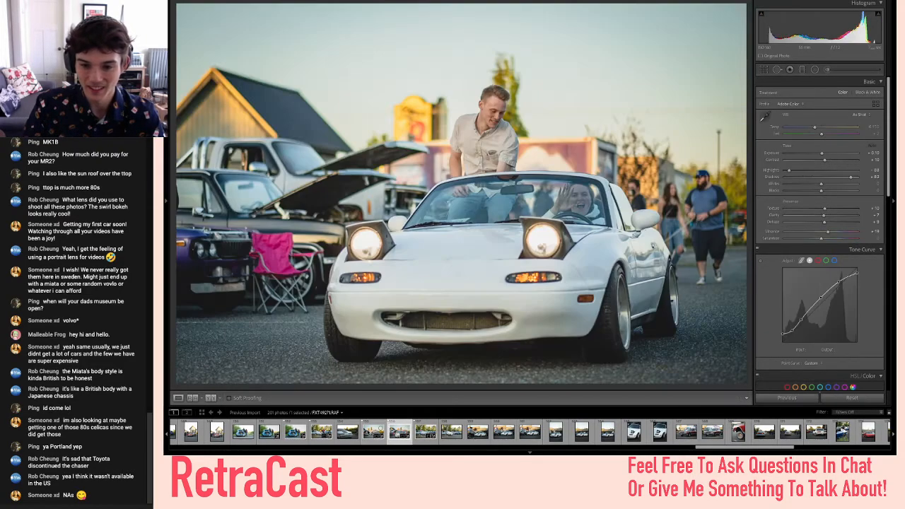
shift+click(377, 430)
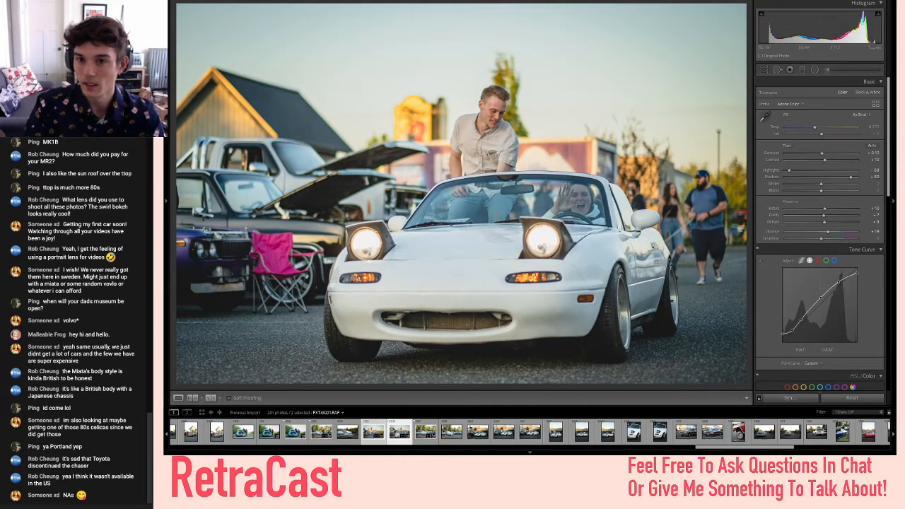
mouse_move(671, 4)
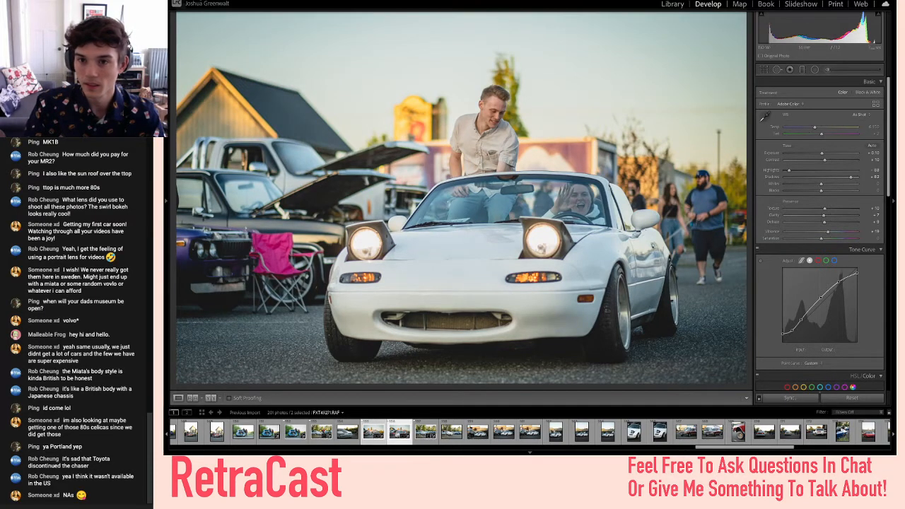
click(672, 4)
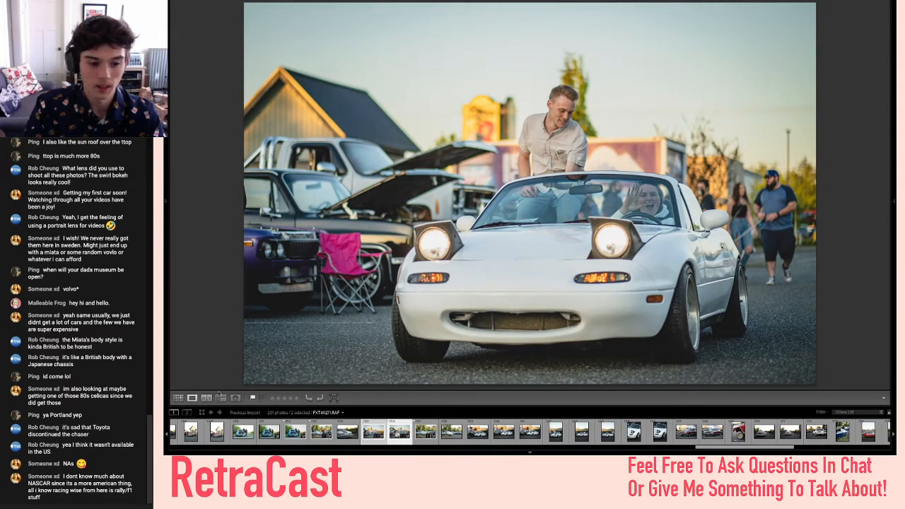
mouse_move(168, 200)
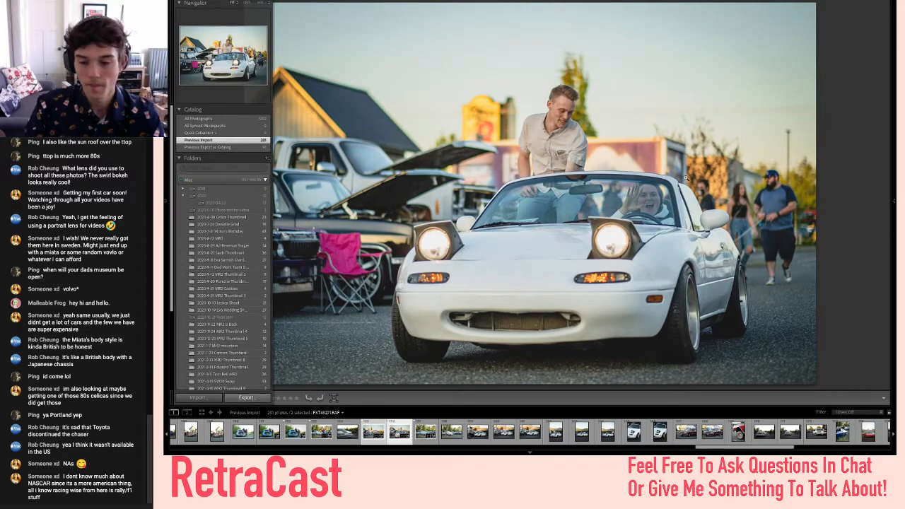
key(super+shift+e)
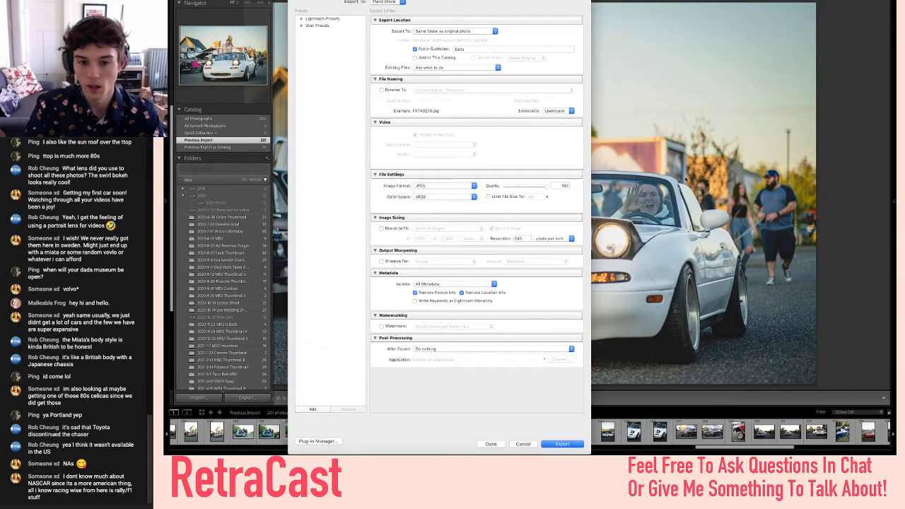
key(Return)
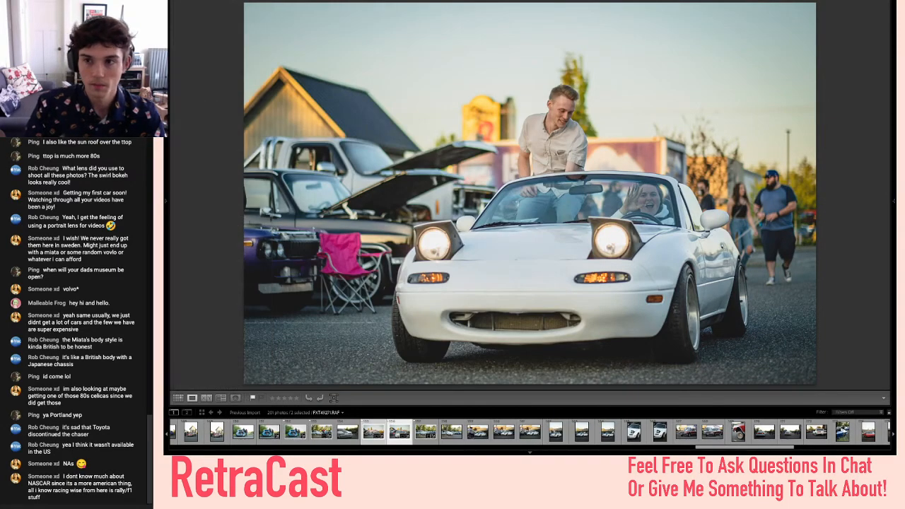
- Return to the Develop module and review the white coupe, Miata close-up and portrait Miata photos for the next edit
click(711, 5)
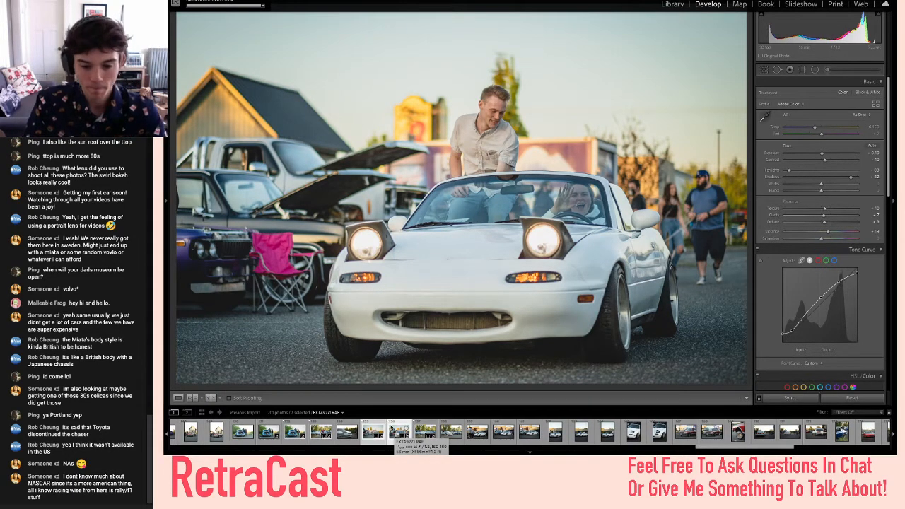
click(397, 432)
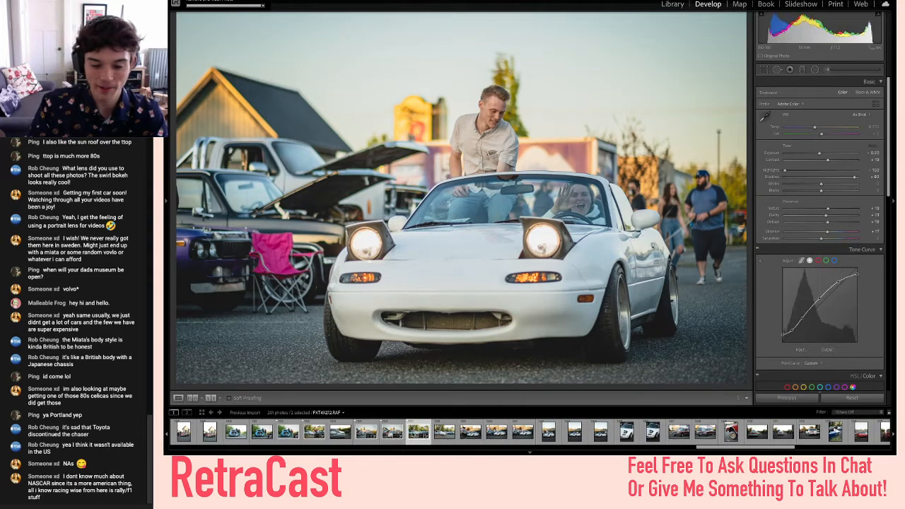
key(Right)
click(398, 433)
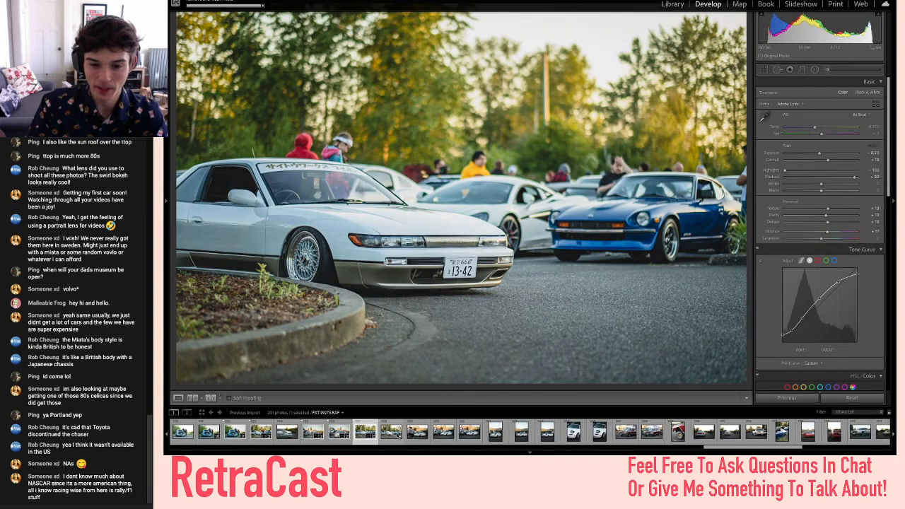
click(382, 433)
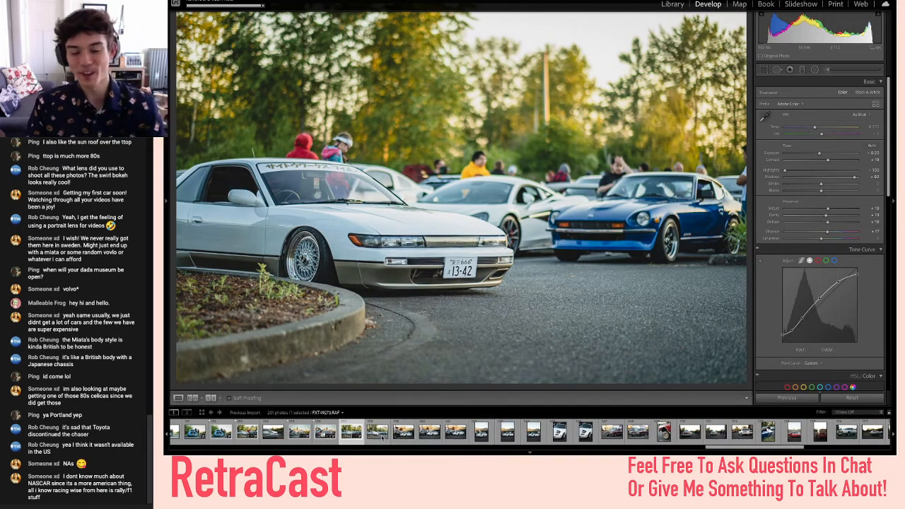
scroll(382, 436, down, 5)
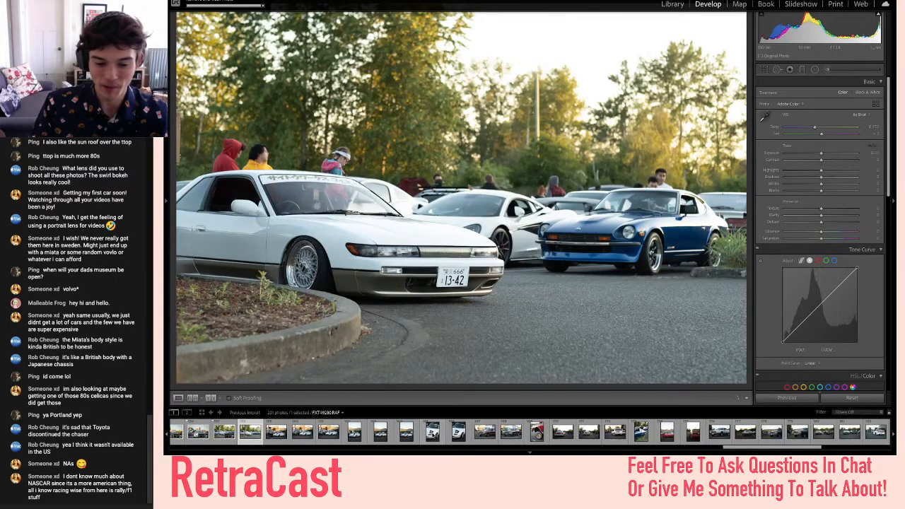
click(459, 433)
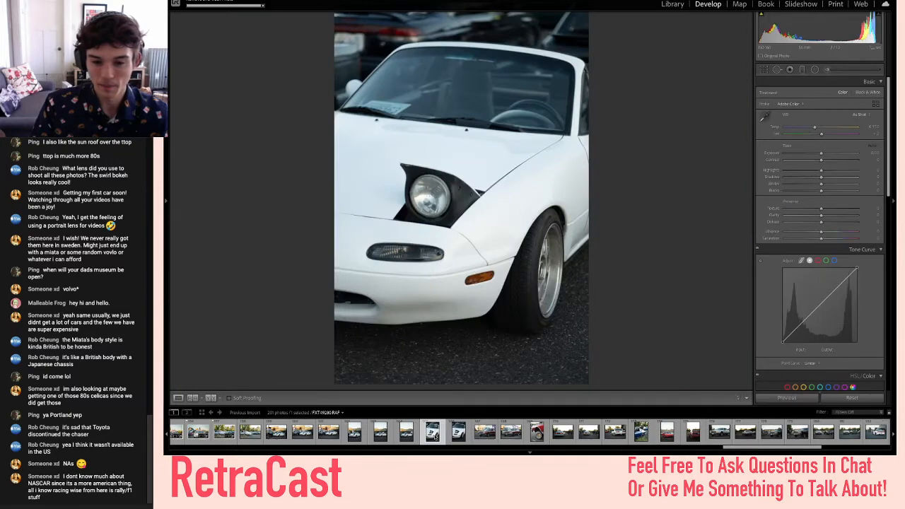
click(406, 433)
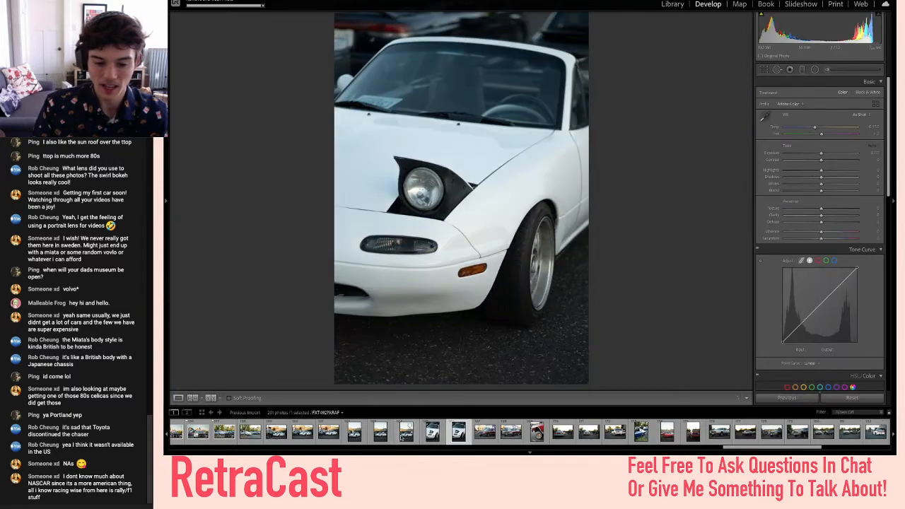
key(Left)
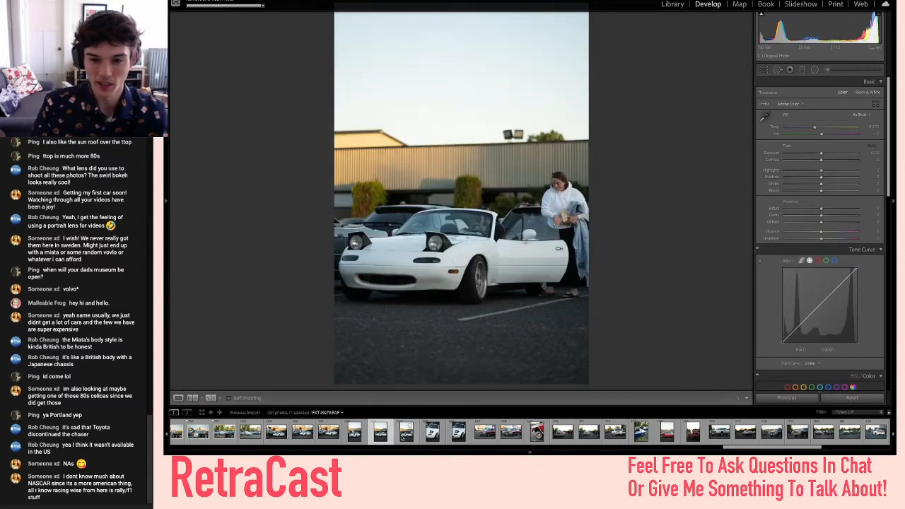
- Look through the maroon lowrider, gold wire wheel and white coupe rear-view photos for an editing candidate
click(484, 431)
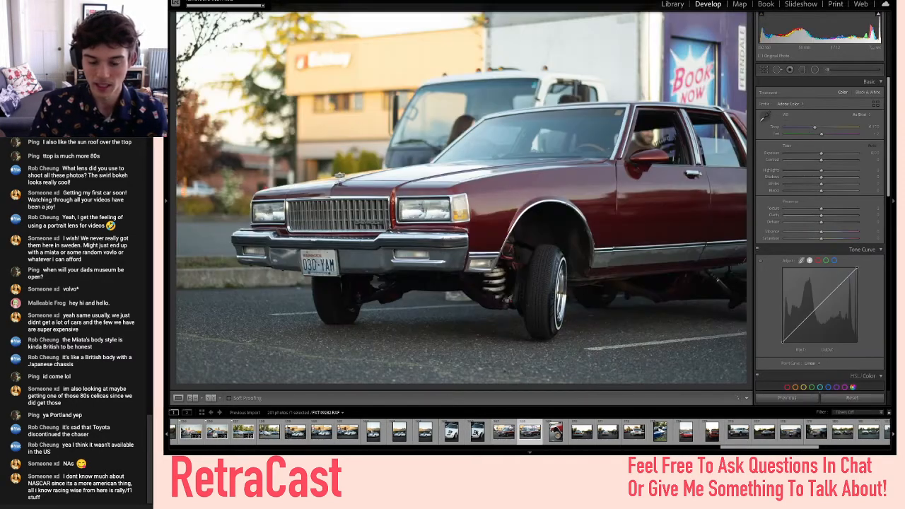
key(Right)
key(Right)
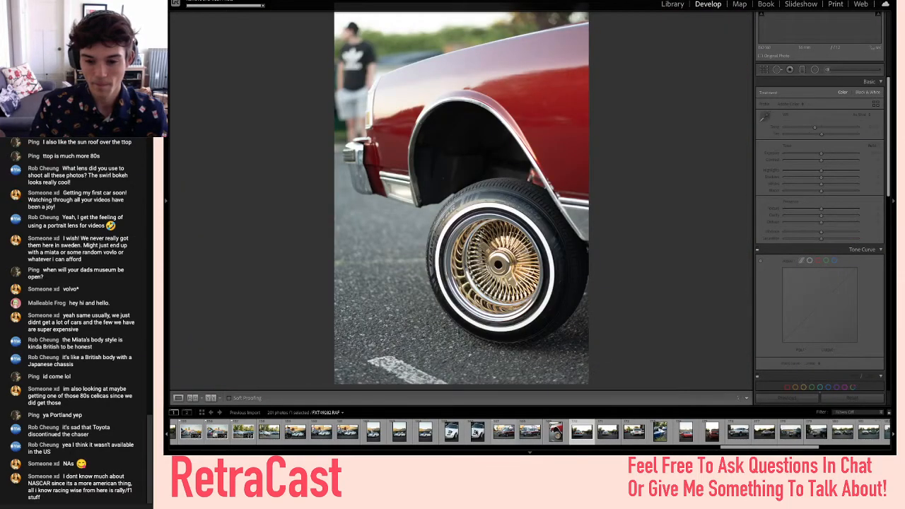
key(Right)
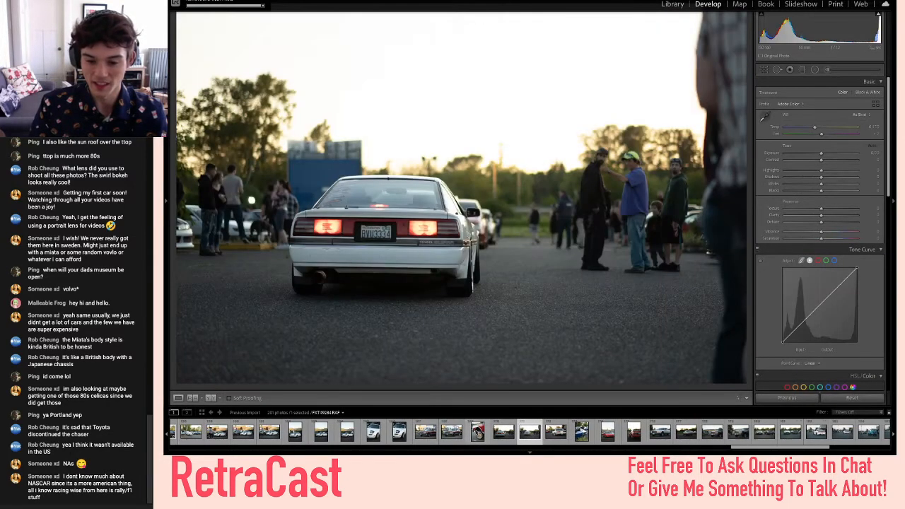
key(Right)
key(Right)
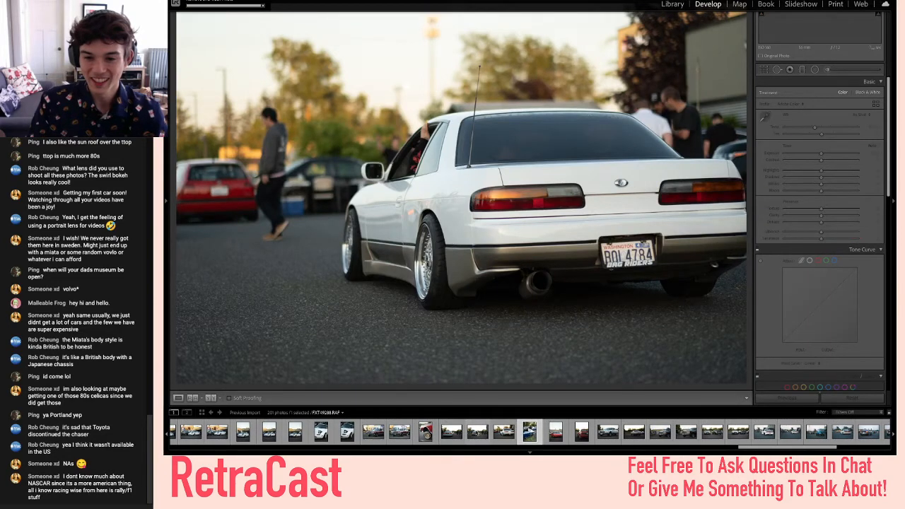
key(Right)
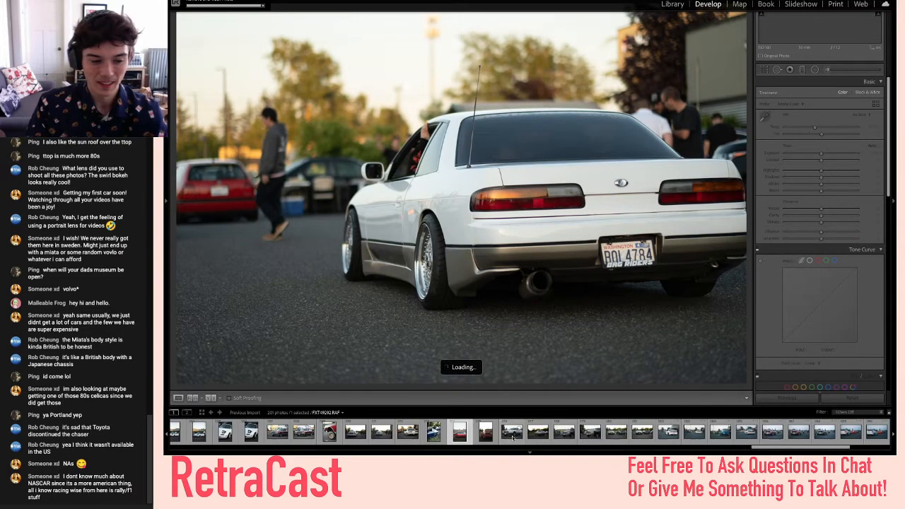
- Review the silver and black Cadillac lowrider photos, including the shot of both cars together
click(512, 432)
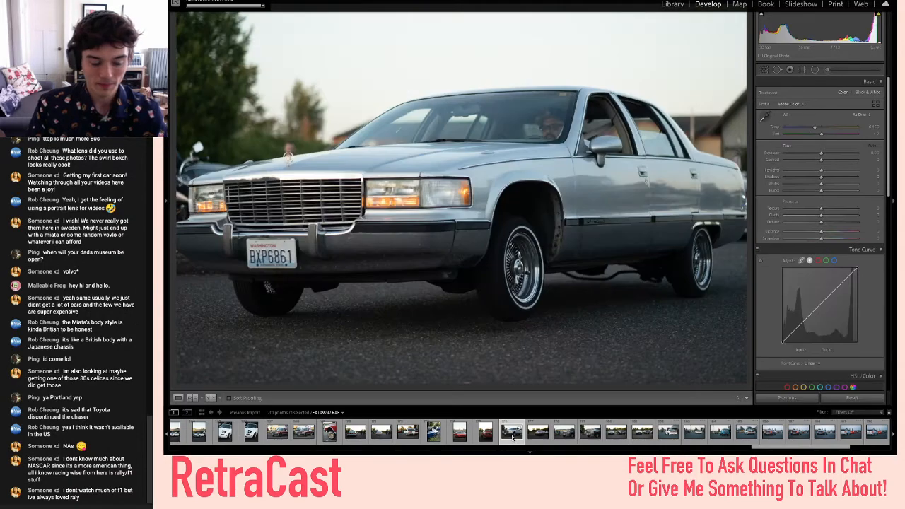
key(Right)
key(Right)
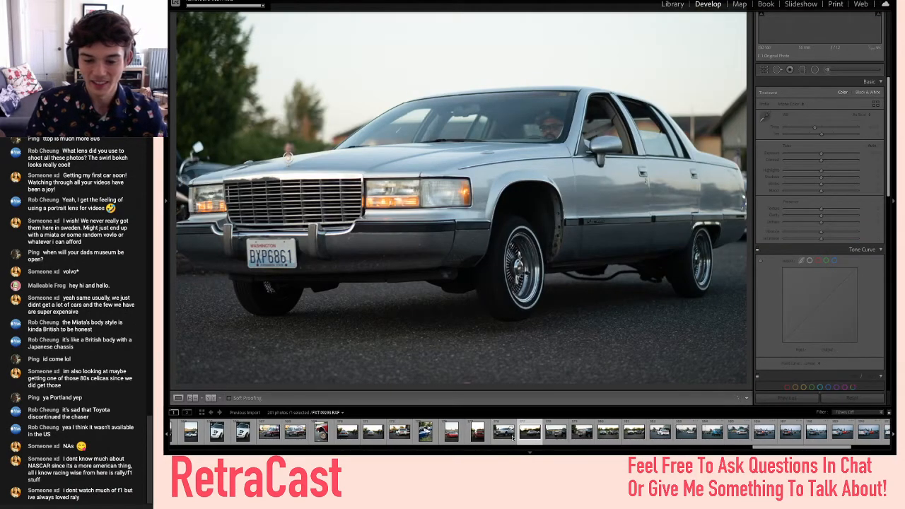
key(Right)
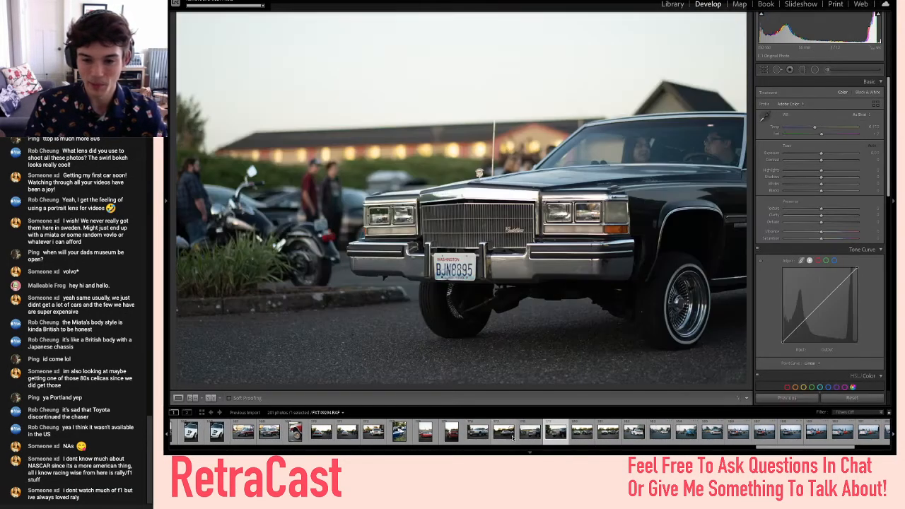
key(Right)
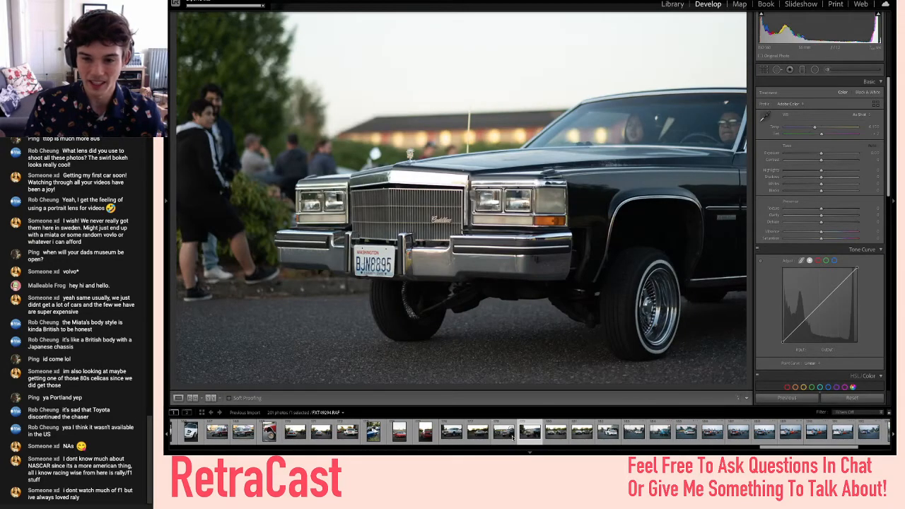
key(Right)
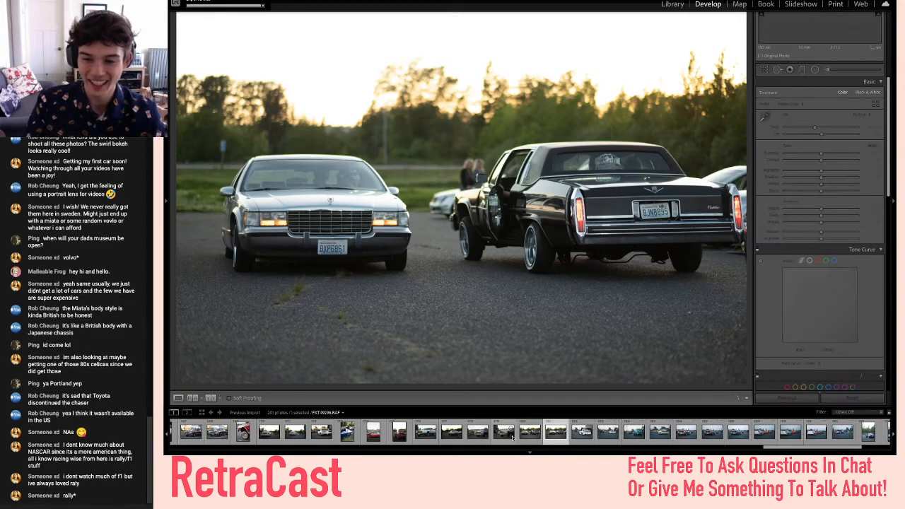
key(Right)
- Review the dusk photos of the white spoilered coupe, the blue Jimny and the black Nissan 370Z
click(485, 433)
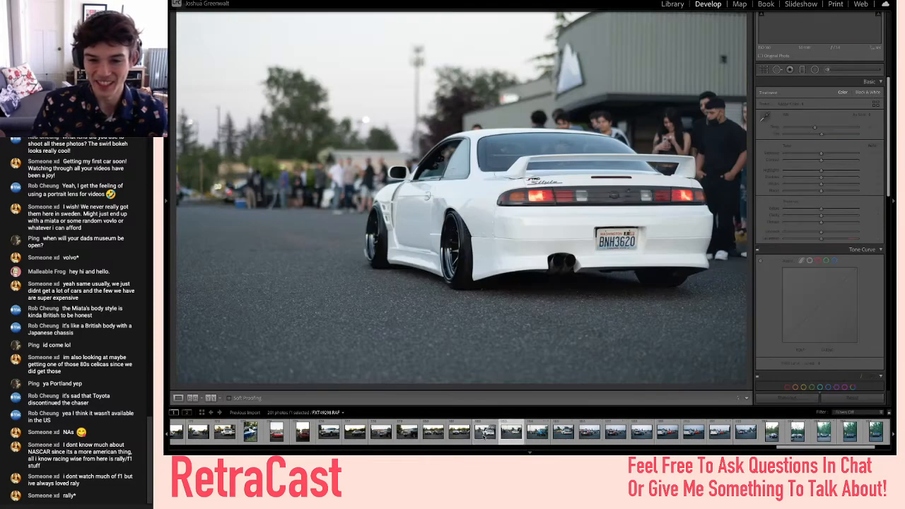
key(Right)
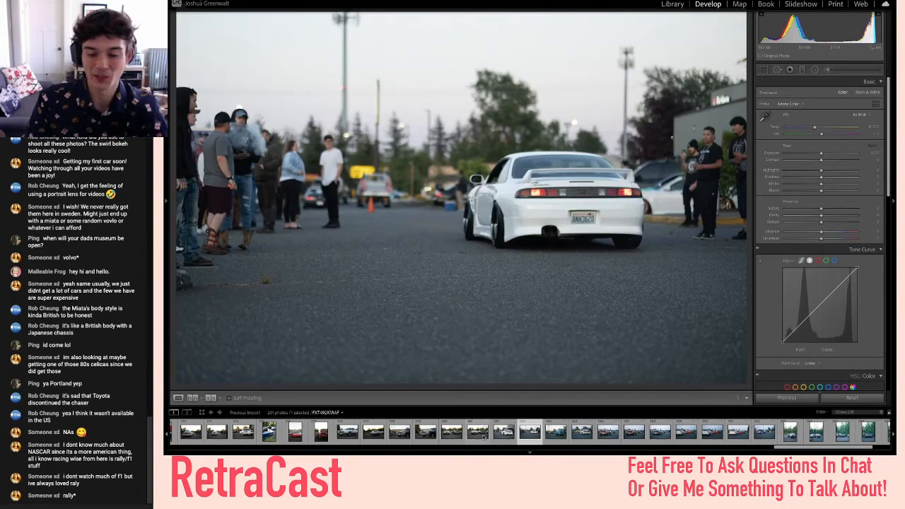
key(Right)
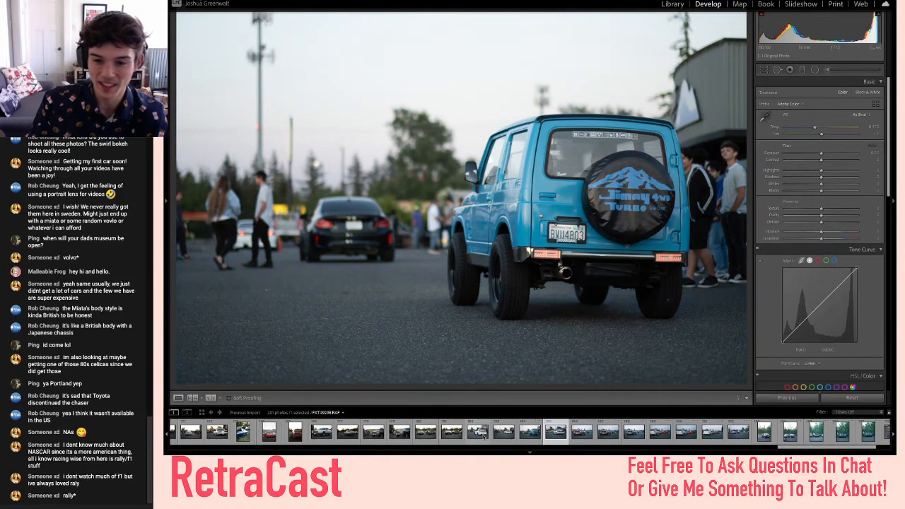
key(Left)
key(Right)
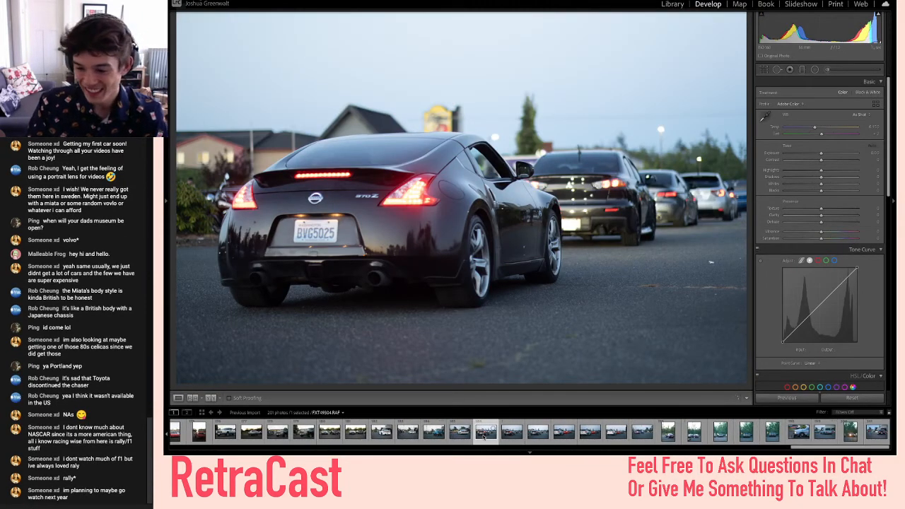
- Return to the beginning of the shoot and review the open-hood truck, purple pickup and red Honda photos
scroll(484, 436, up, 10)
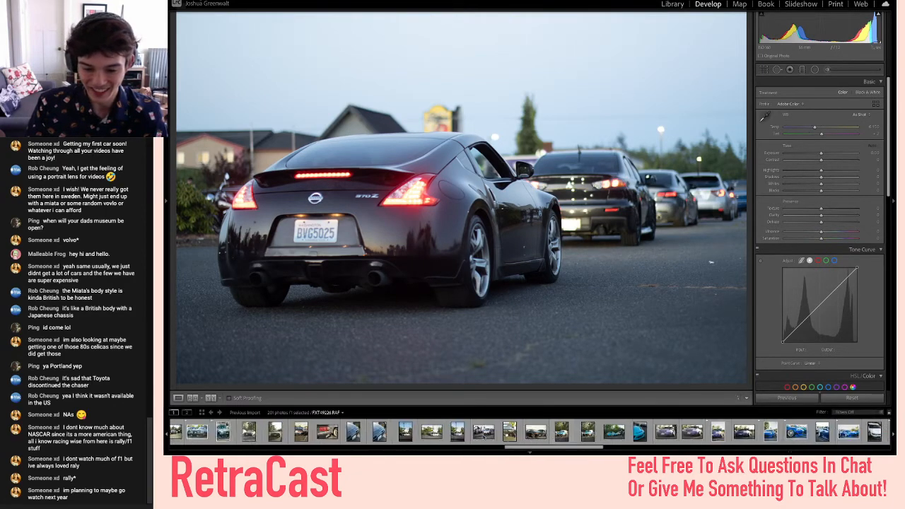
scroll(483, 436, up, 5)
click(313, 431)
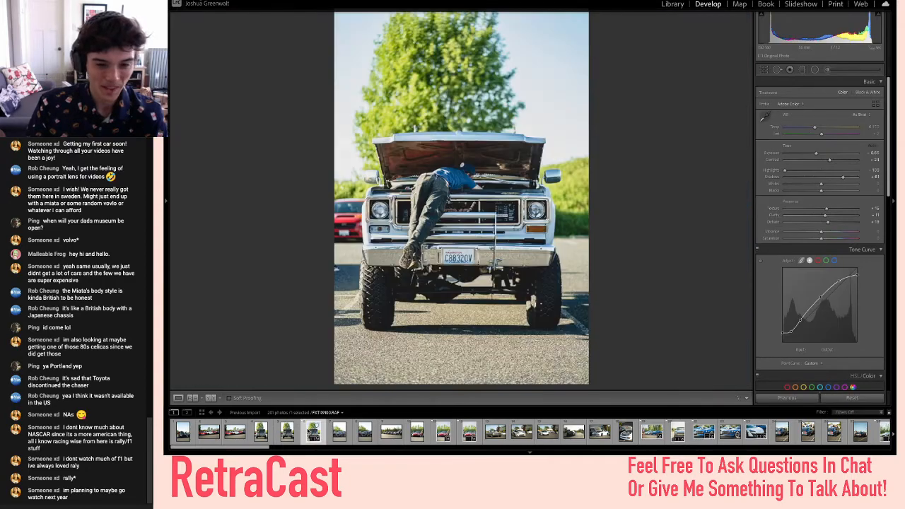
key(Right)
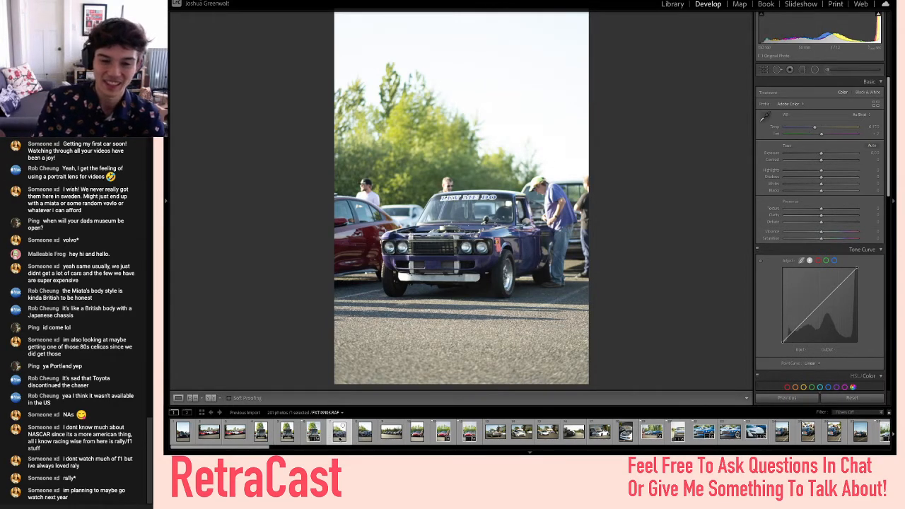
click(340, 439)
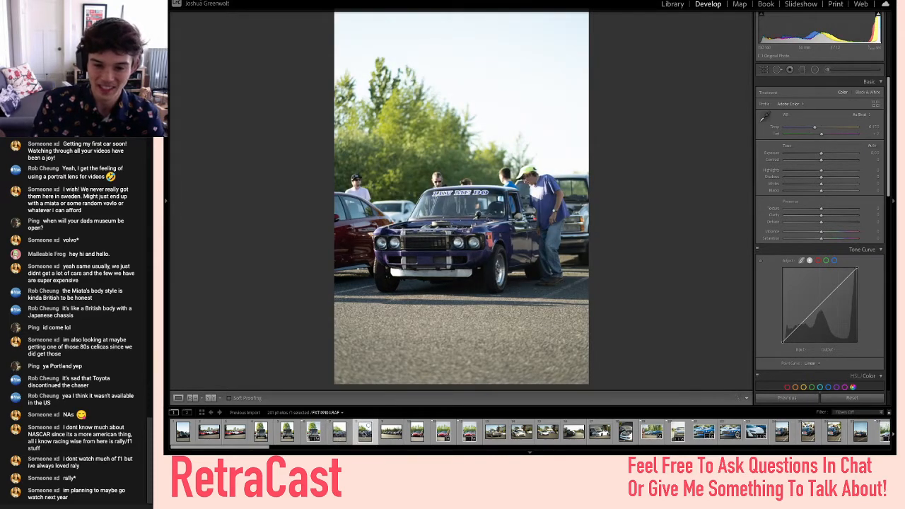
click(417, 432)
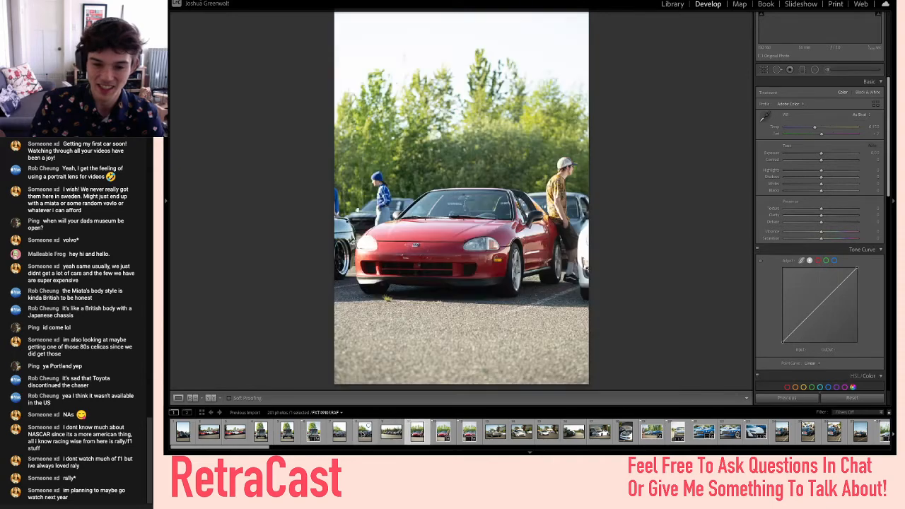
click(469, 431)
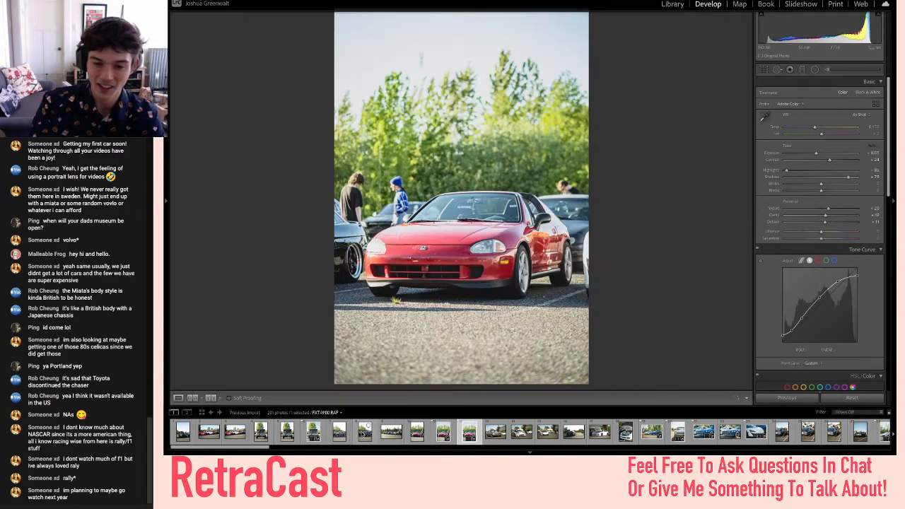
- Look through the photos from the tan Plymouth and striped Scion to the white open-hood coupe and the shots following it
key(Right)
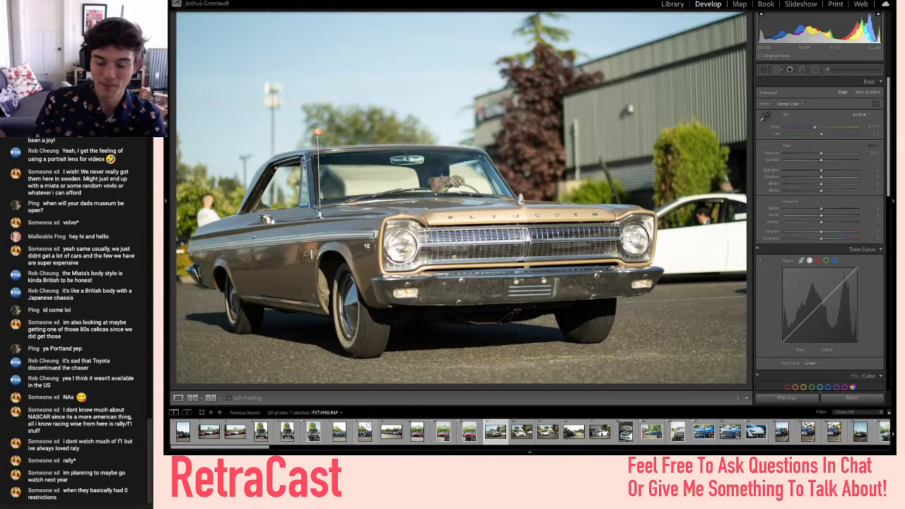
key(Right)
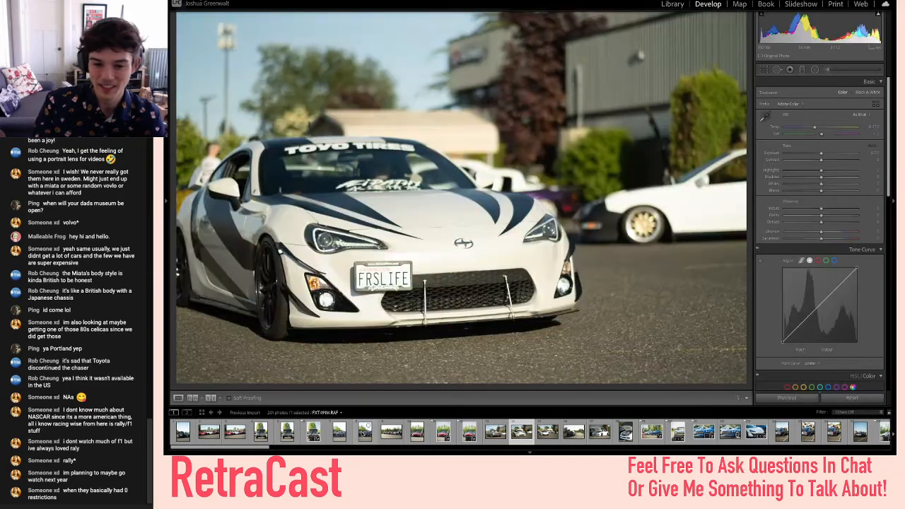
key(Right)
key(Right)
key(Right)
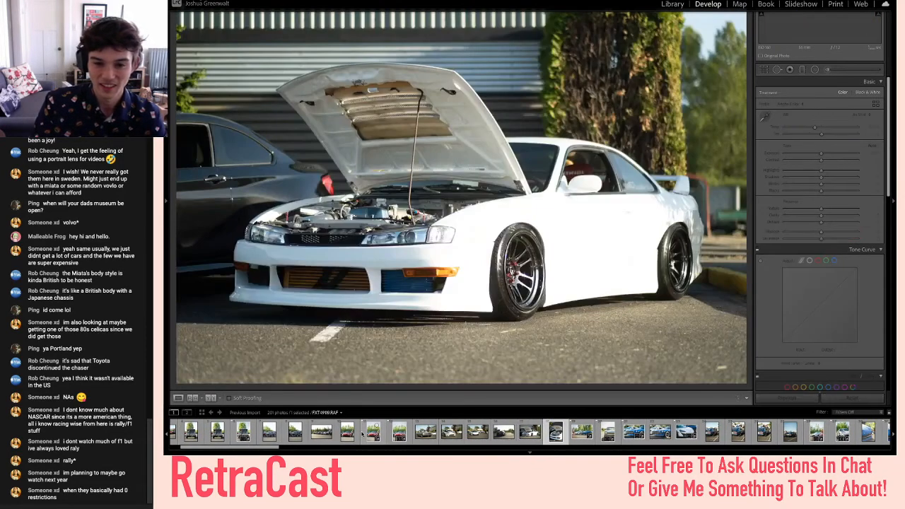
key(Right)
key(Right)
key(Right)
key(Right)
- Compare the portrait rear-quarter photos of the dark blue vintage coupe with one another
key(Right)
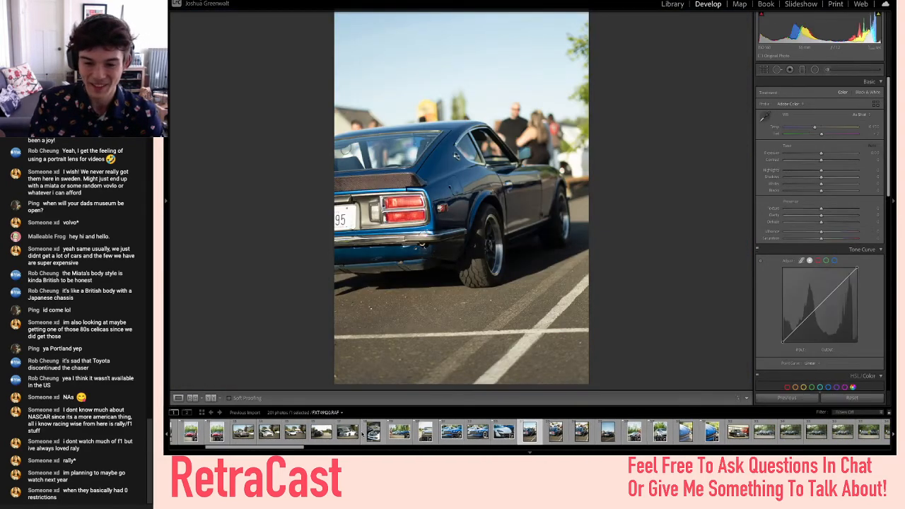
key(Right)
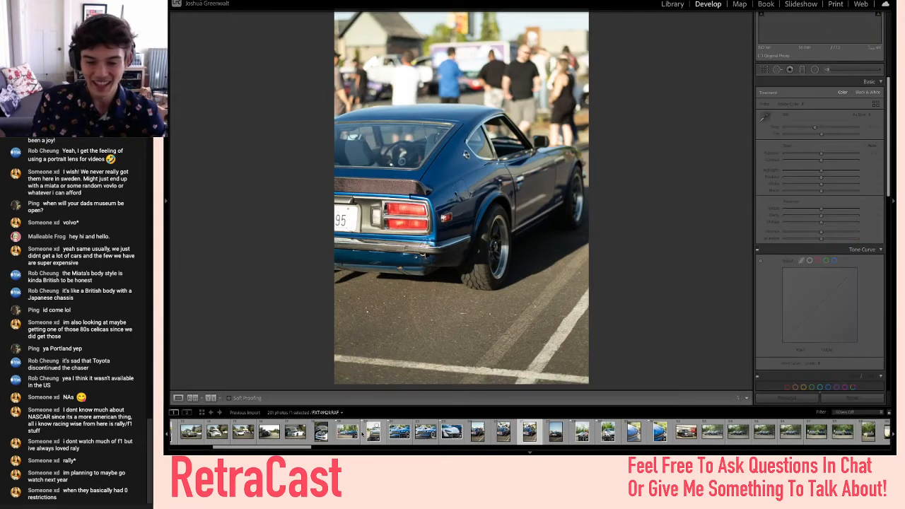
key(Left)
key(Right)
key(Right)
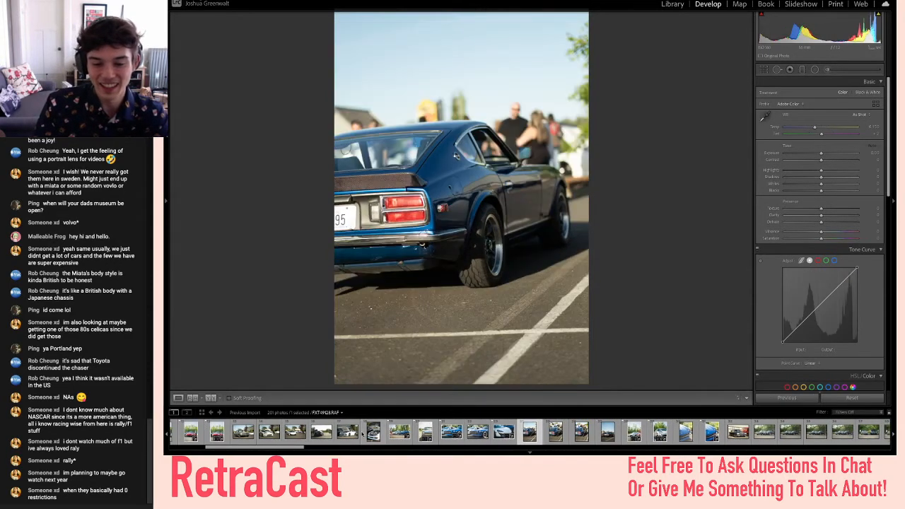
key(Right)
key(Right)
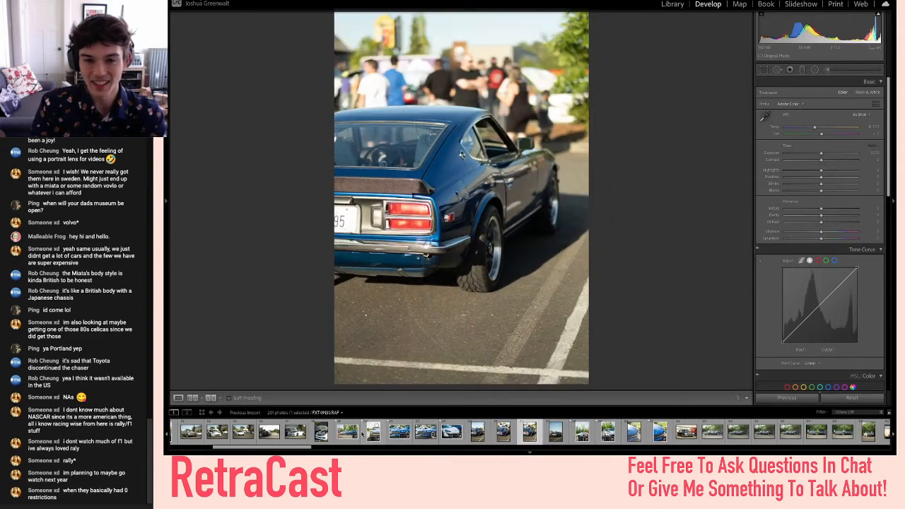
- Review the striped white Scion portraits, the blue coupe's front close-ups and the black vintage sedan photo
key(Right)
key(Right)
key(Right)
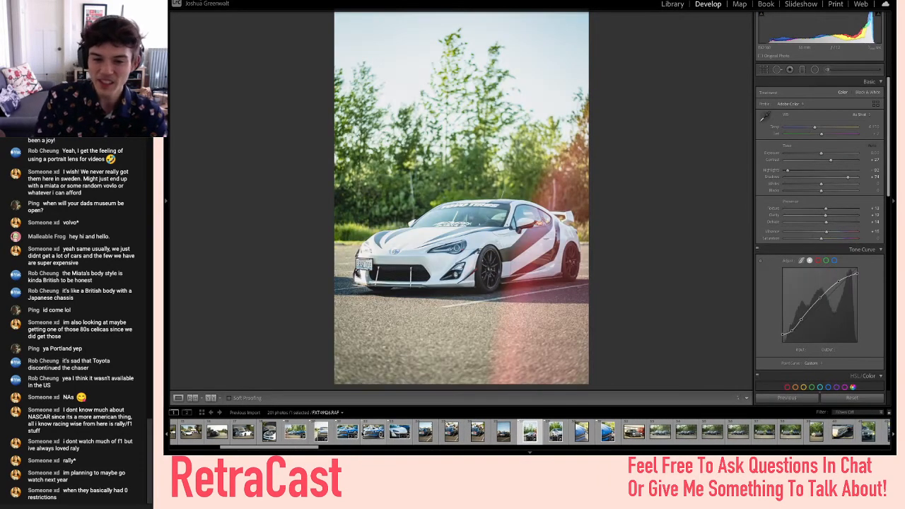
key(Right)
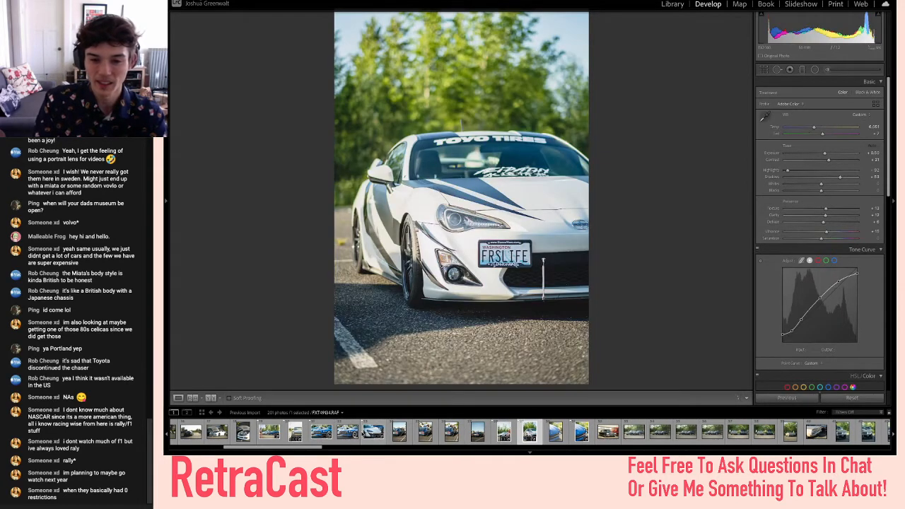
key(Right)
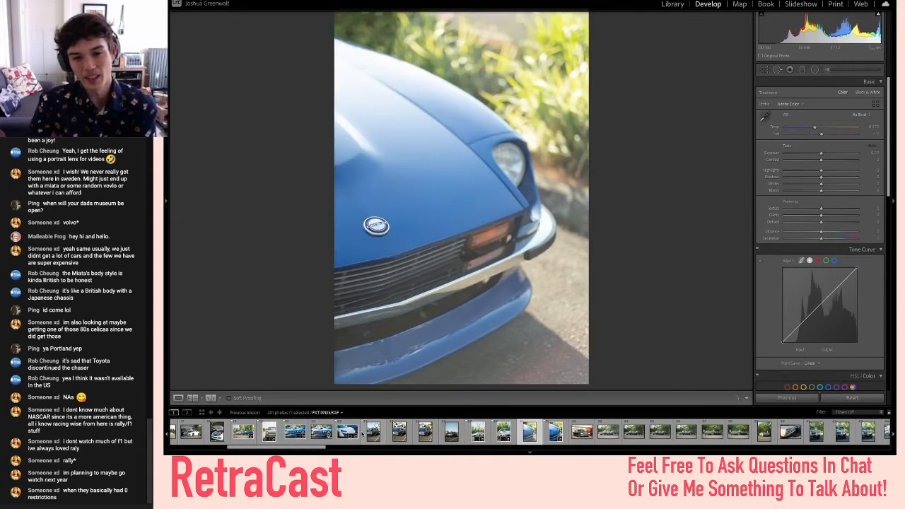
key(Right)
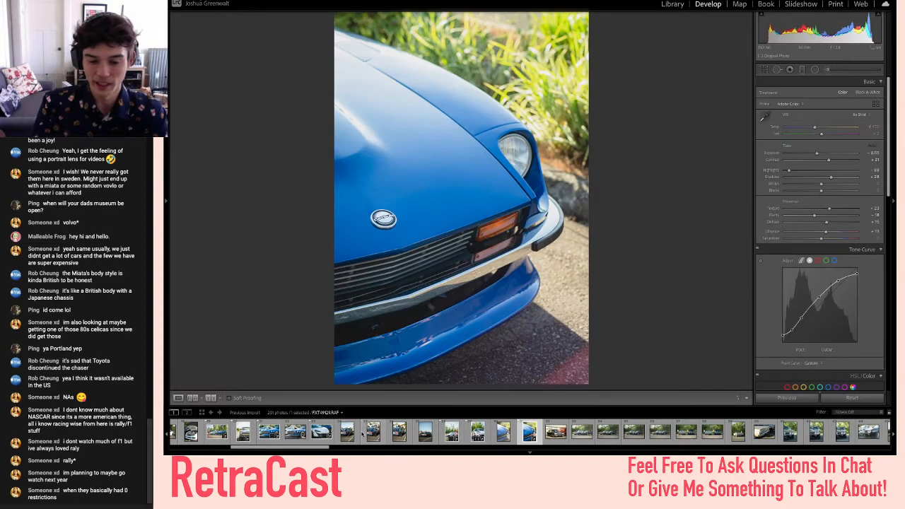
key(Right)
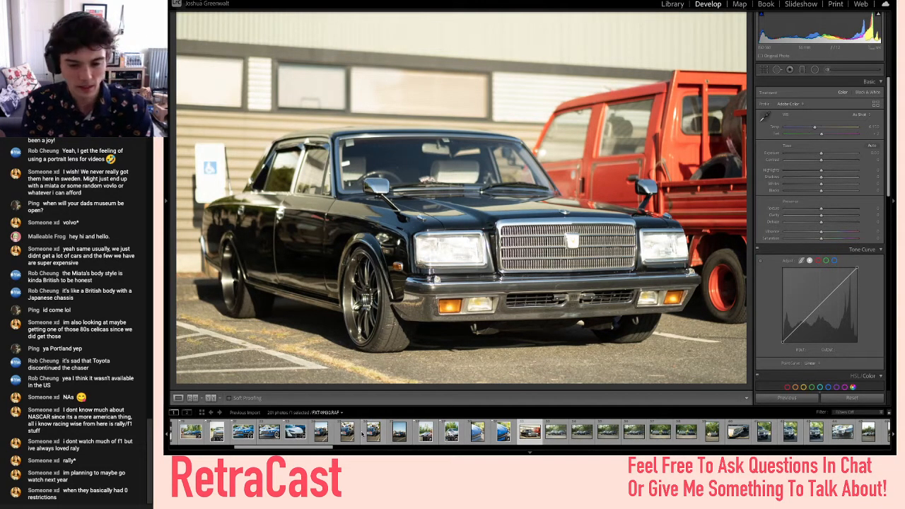
- Review the photos of the tan Plymouth and black Pontiac parked together, through to the portrait of the Plymouth alone
key(Right)
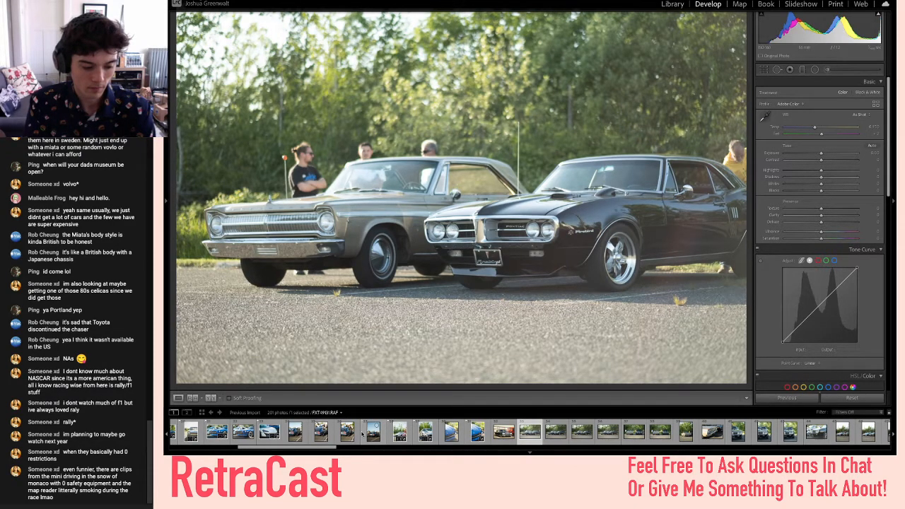
key(Right)
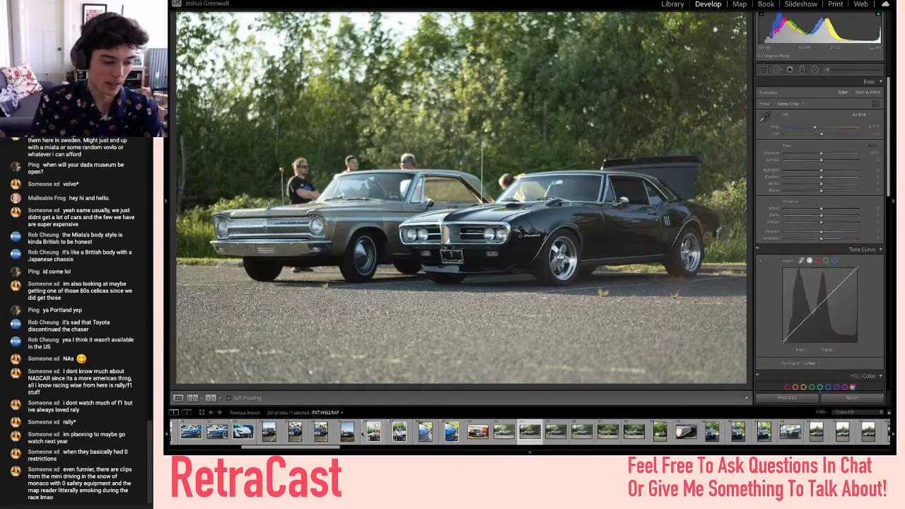
key(Right)
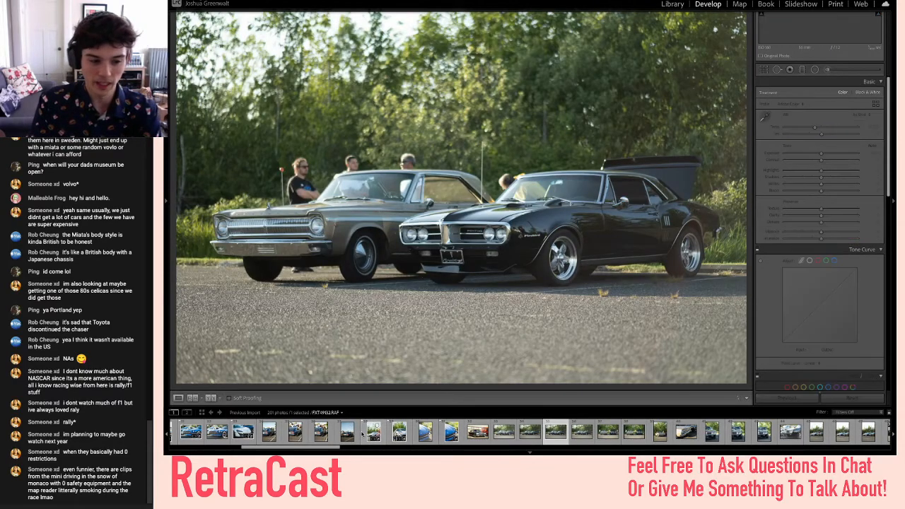
key(Right)
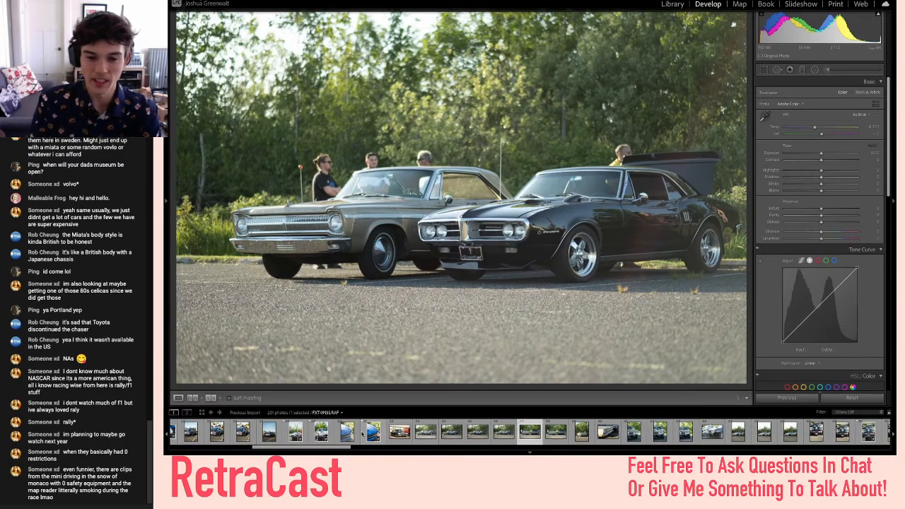
key(Right)
key(Right)
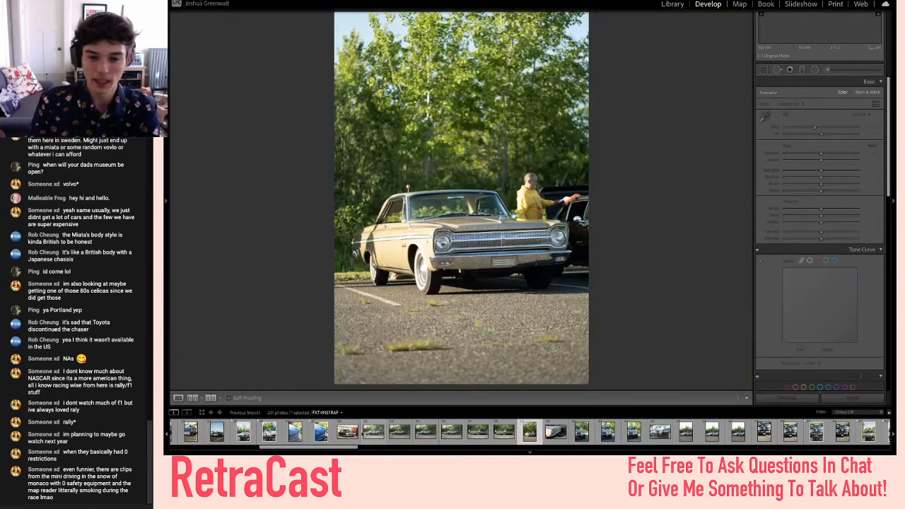
- Look through the black Pontiac front close-ups, the white and dark coupe portraits, and the black Toyota rear shots
key(Right)
key(Right)
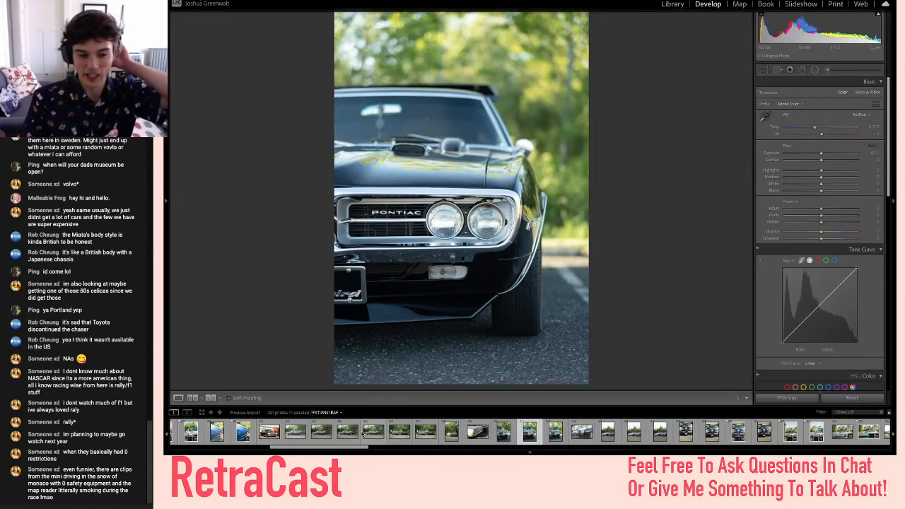
key(Right)
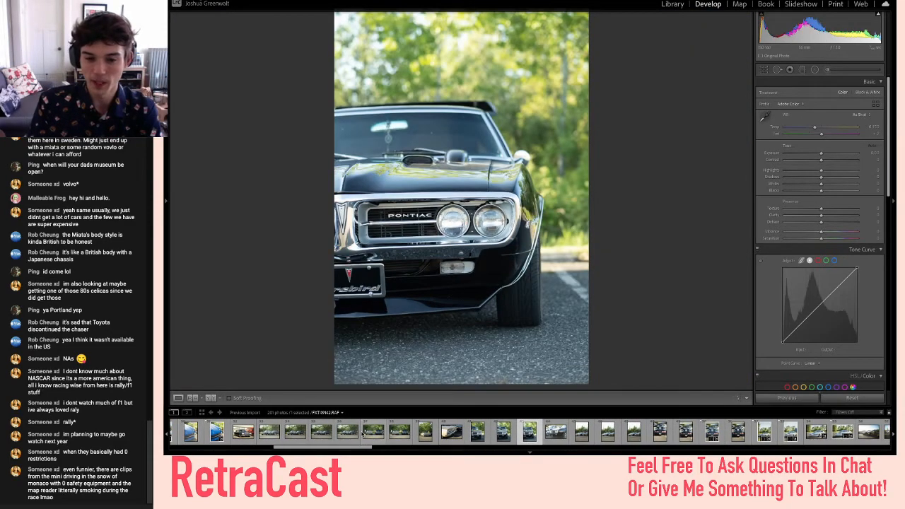
key(Right)
key(Right)
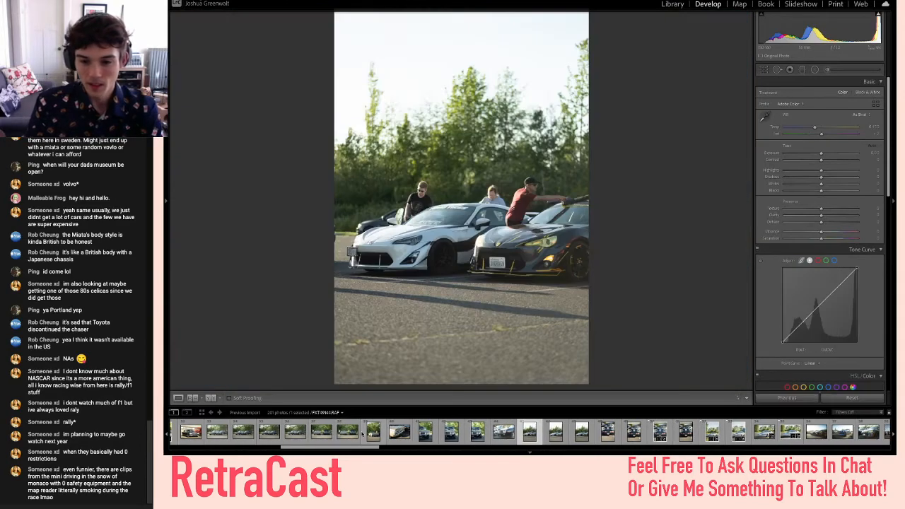
key(Right)
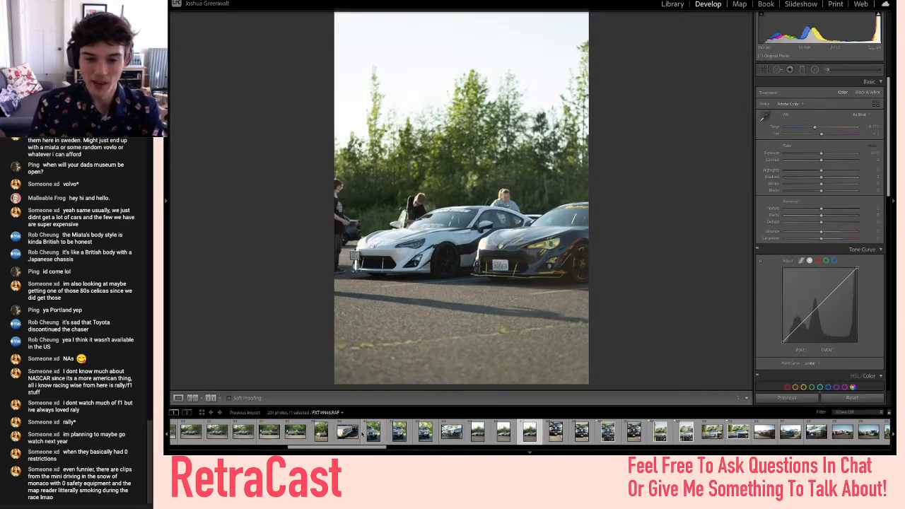
key(Right)
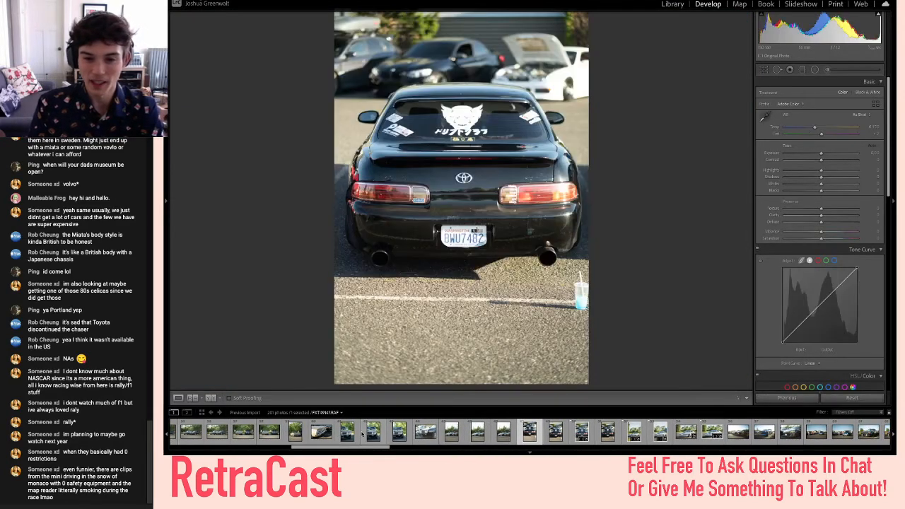
key(Right)
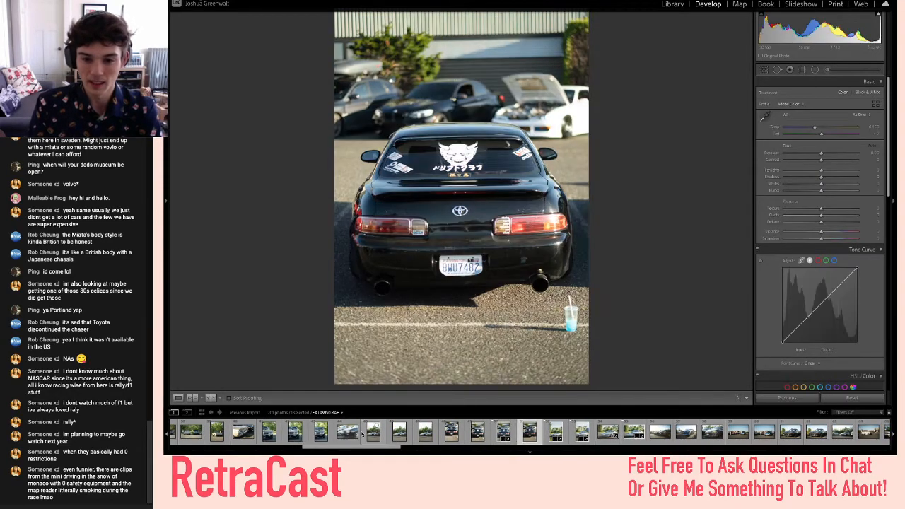
click(764, 69)
drag(339, 377, 340, 375)
key(Return)
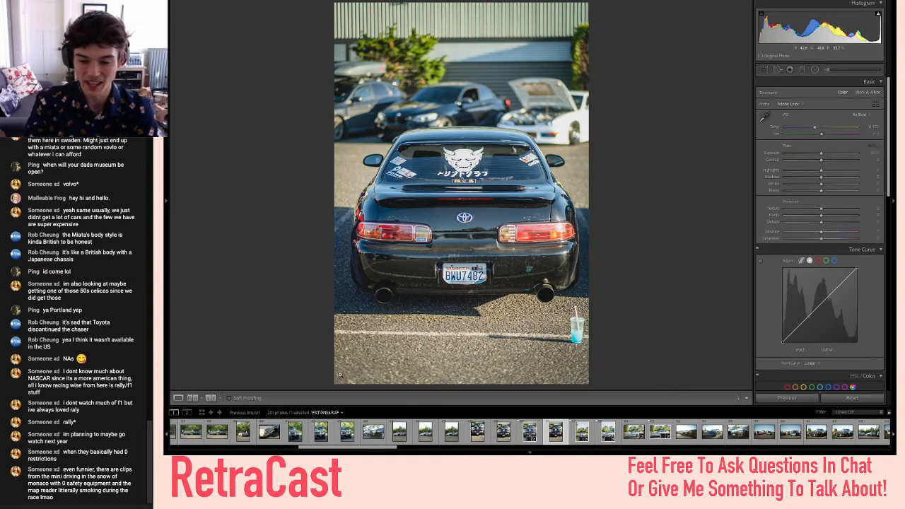
- Review the photos from the white Toyota with the black hood stripe through the yellow-accented dark coupe to the blue Beetle
key(Left)
key(Left)
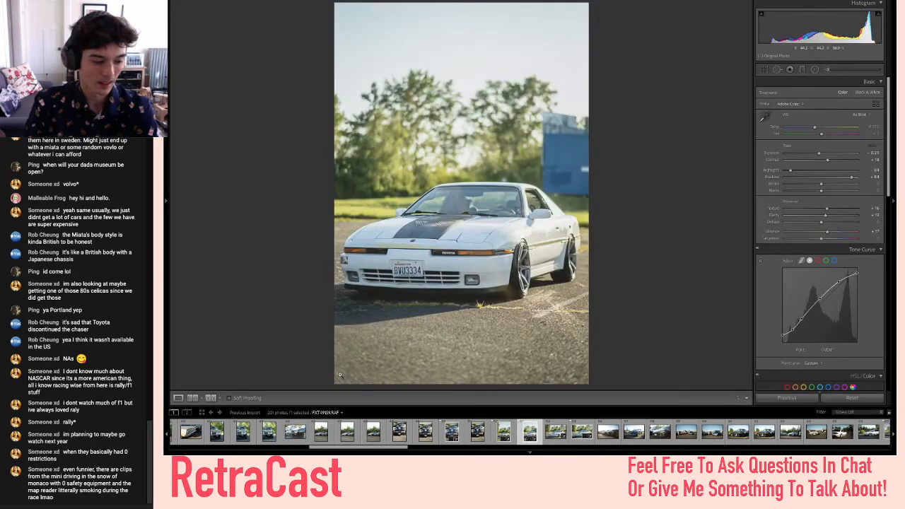
key(Right)
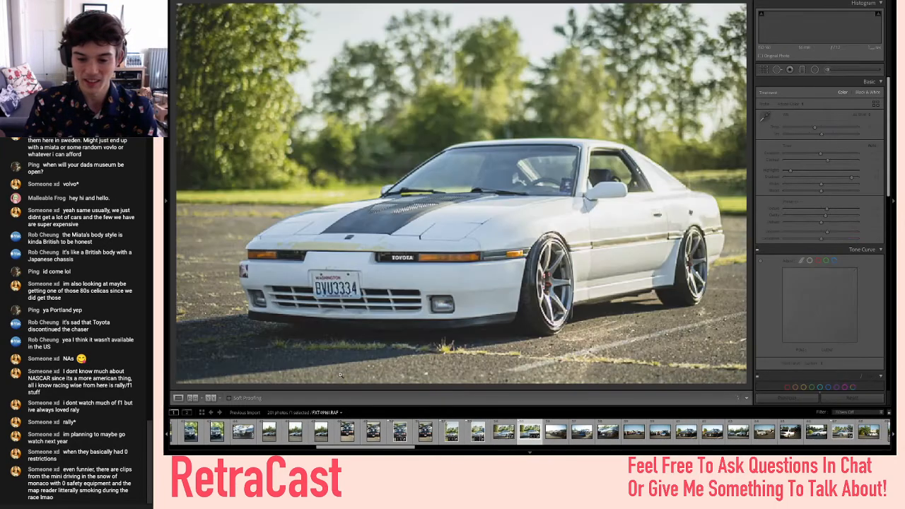
key(Right)
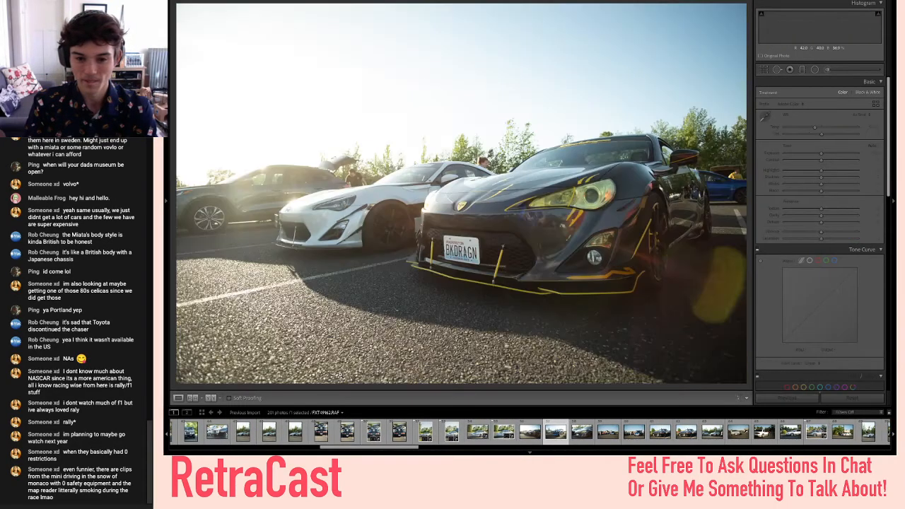
key(Right)
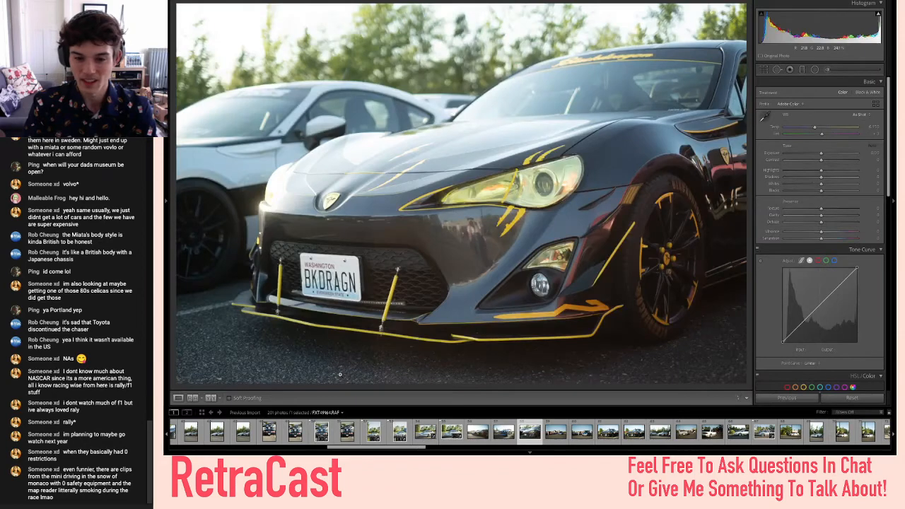
key(Right)
key(Right)
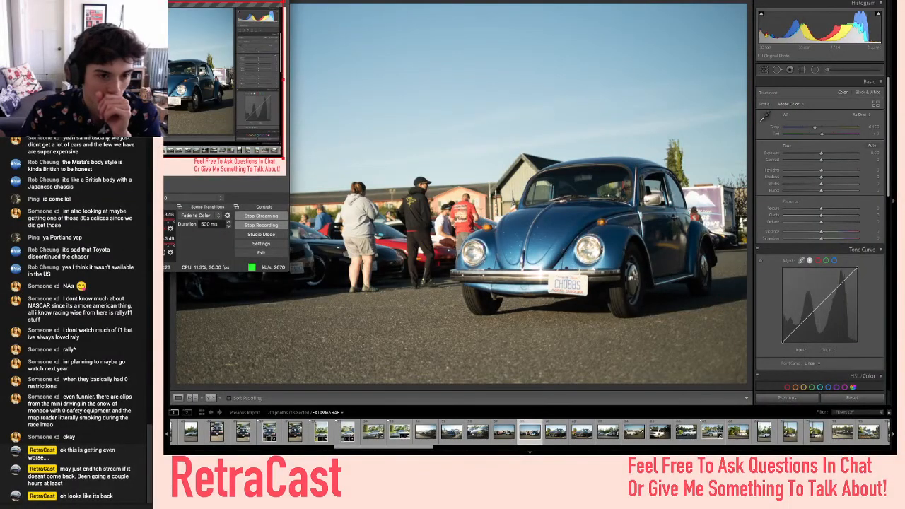
click(363, 194)
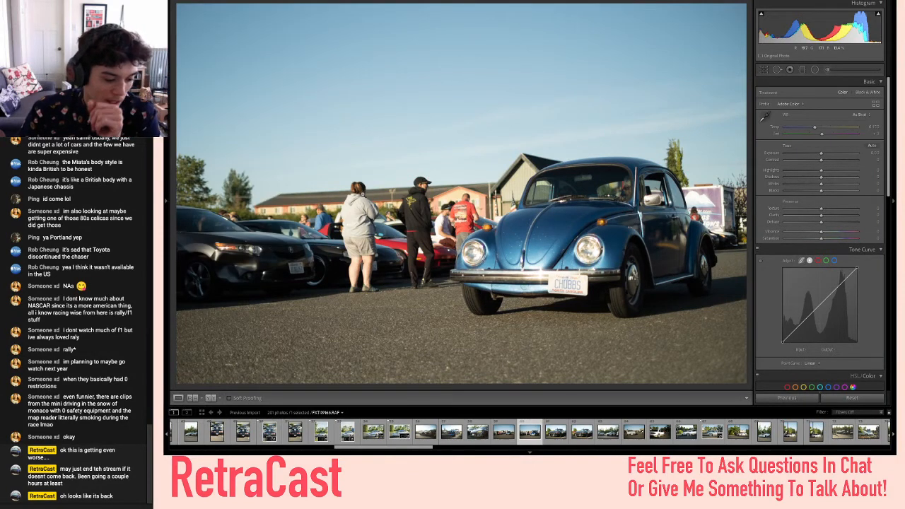
mouse_move(348, 1)
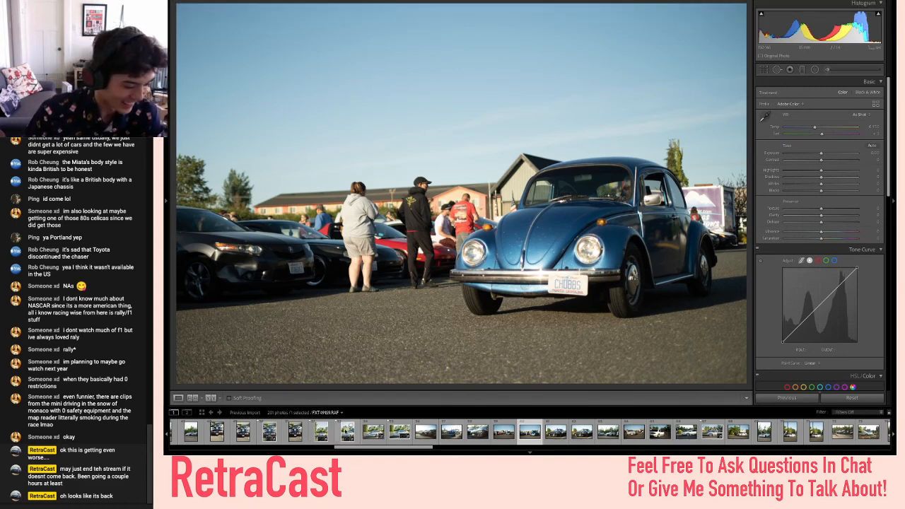
- Return to the early part of the shoot and review the dark blue vintage coupe's rear-quarter portraits and the white McLaren photo
scroll(534, 432, down, 10)
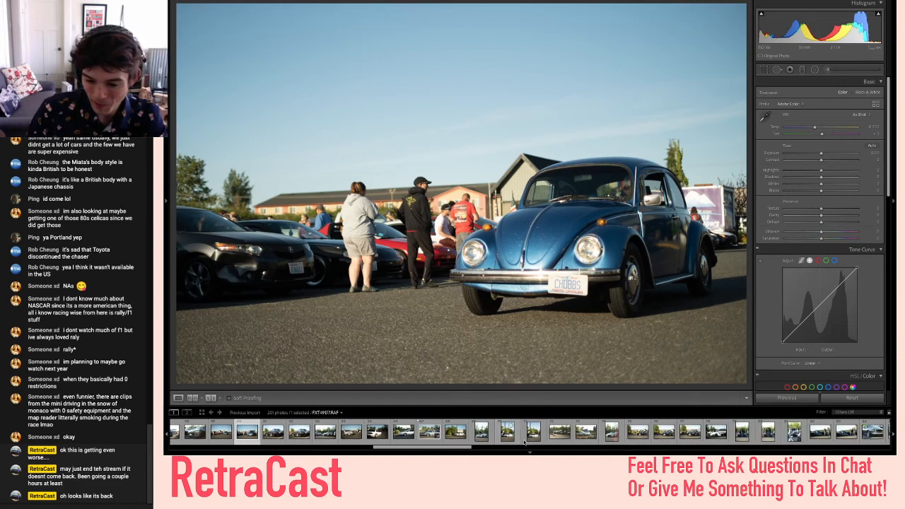
scroll(524, 443, up, 10)
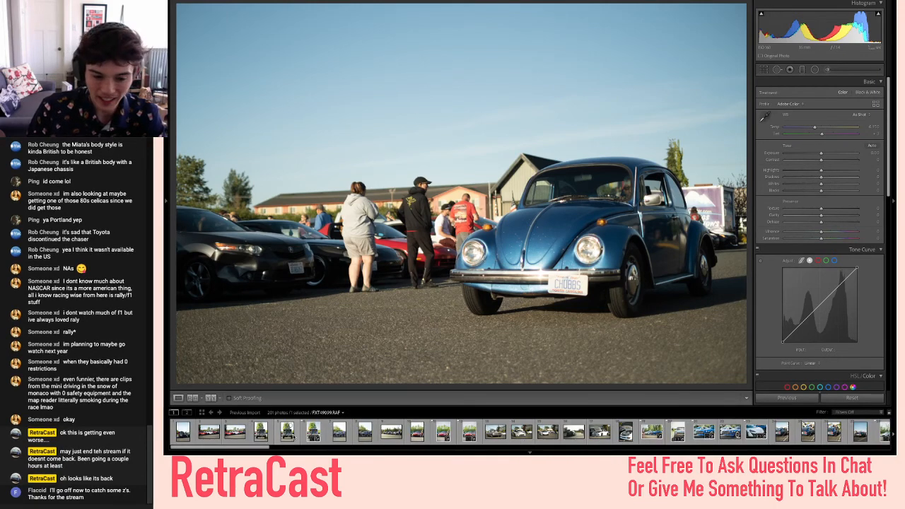
scroll(524, 442, down, 1)
scroll(584, 438, down, 1)
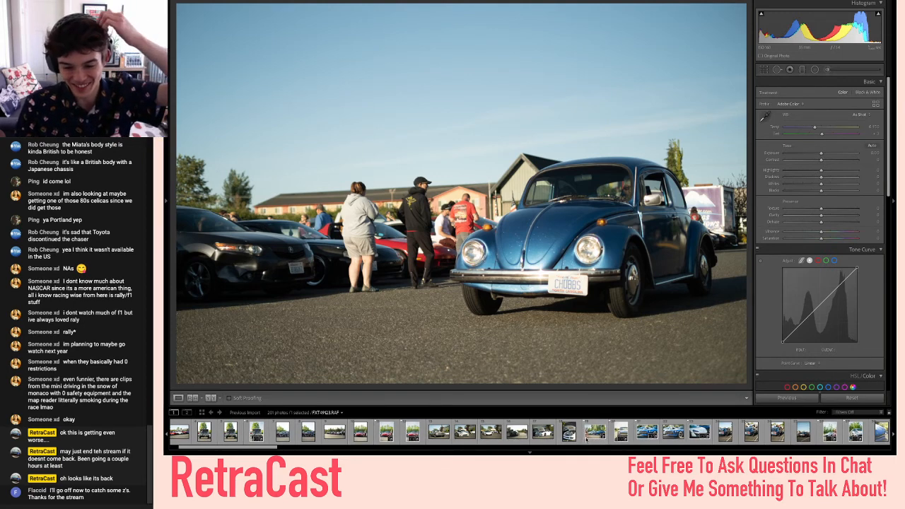
click(725, 432)
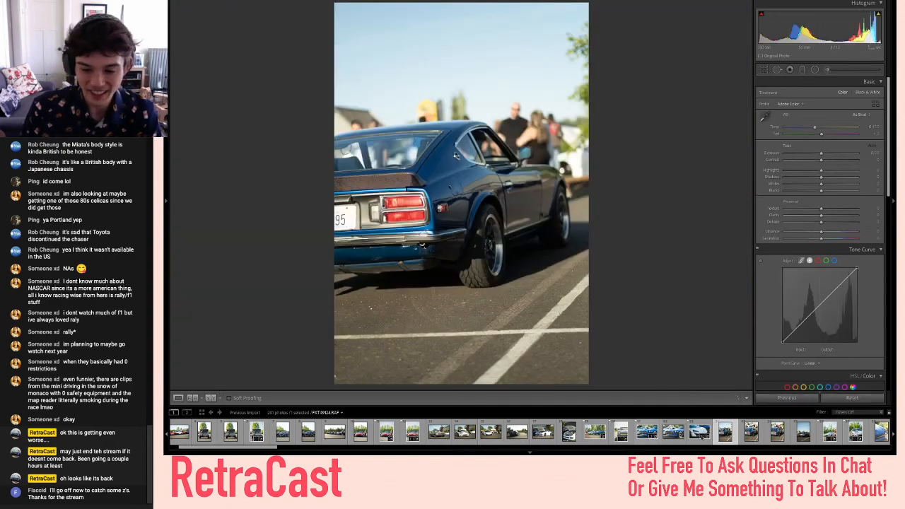
click(751, 432)
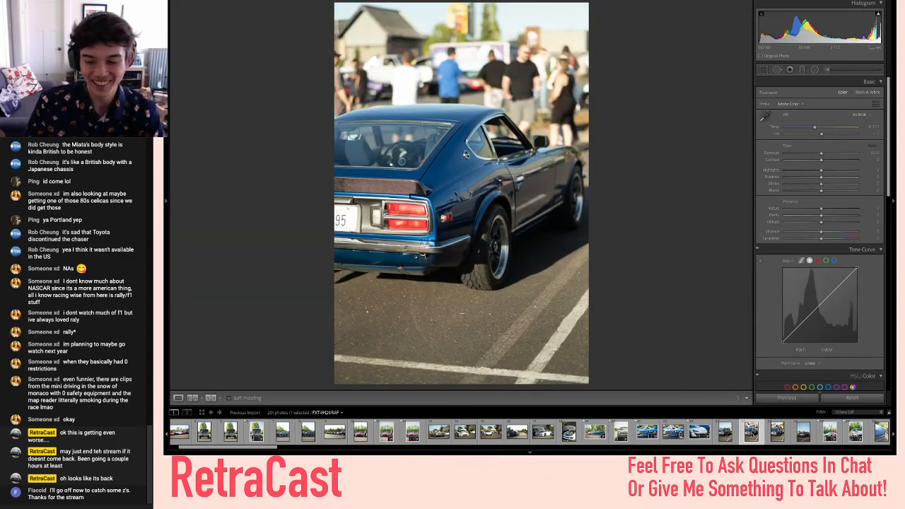
key(Right)
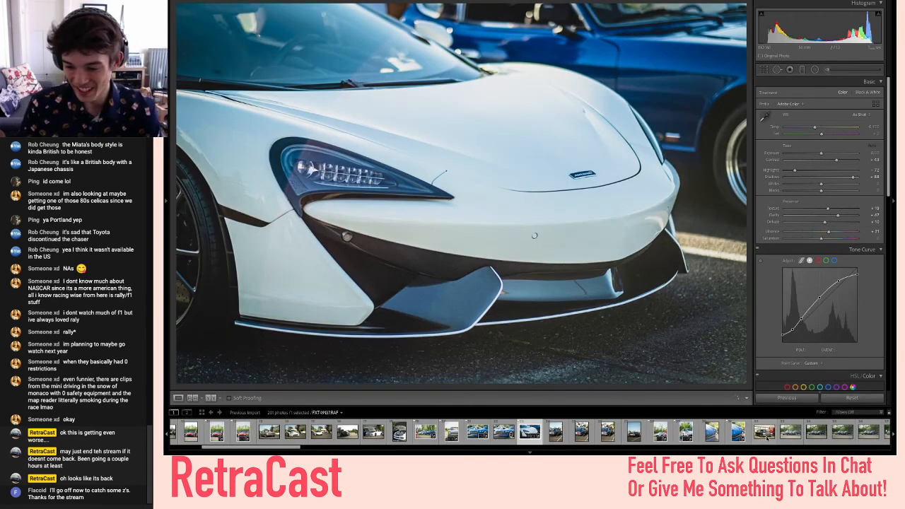
- Open the photo of the black vintage sedan parked beside the red truck
click(767, 435)
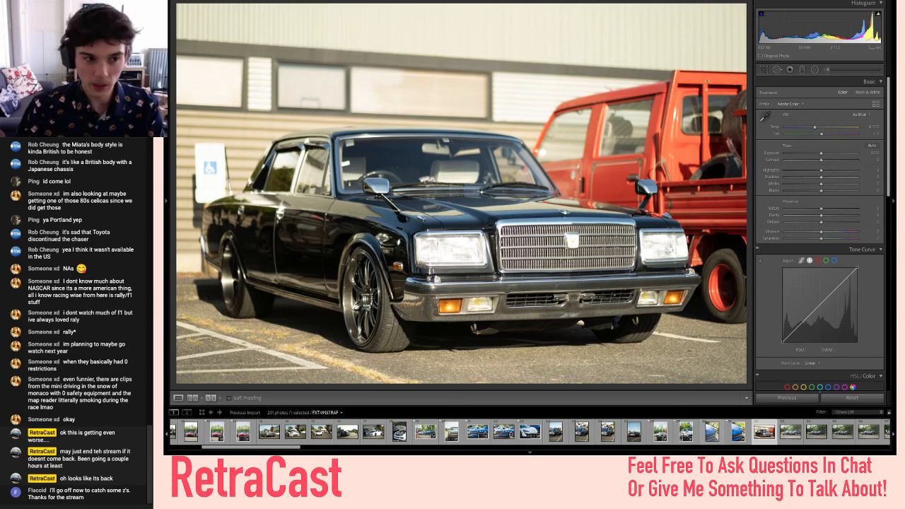
key(alt+Tab)
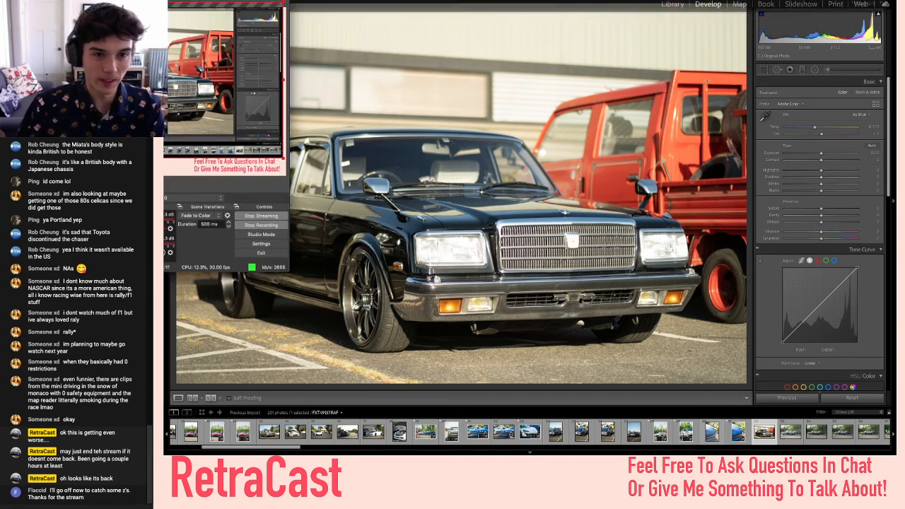
key(alt+Tab)
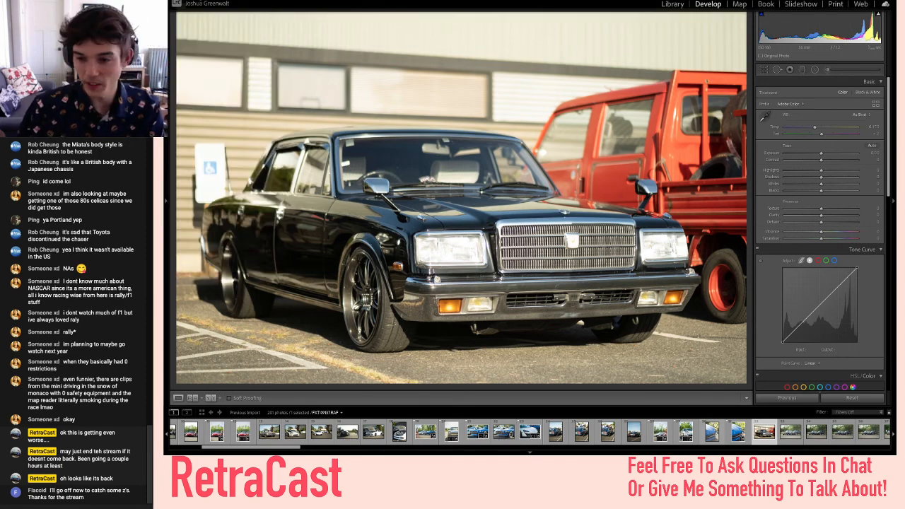